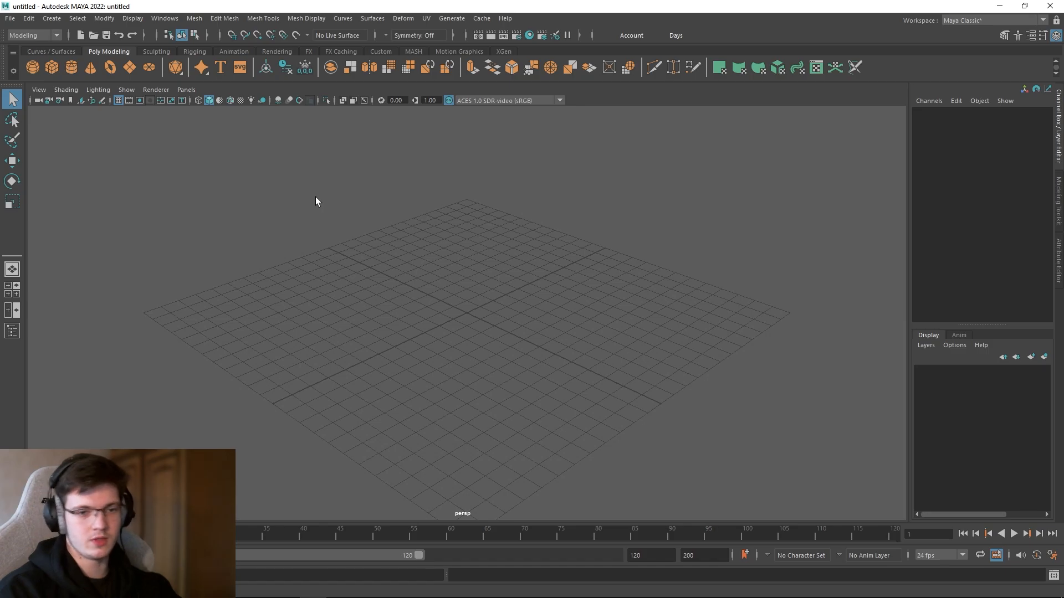
Step: Look through the editing, creation, selection, display, mesh, curve, surface and deformation commands available for modeling
click(27, 19)
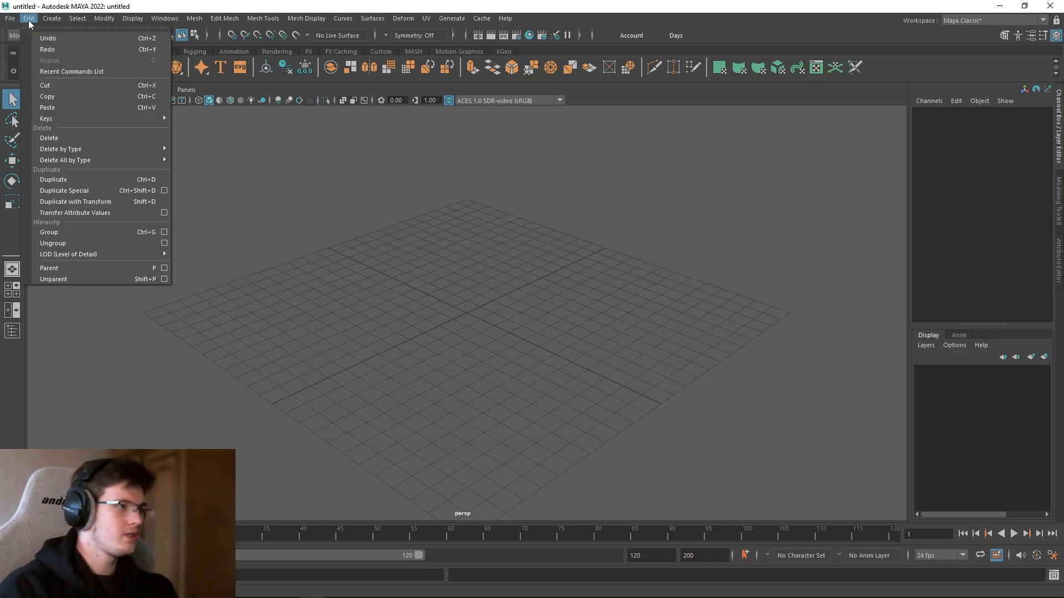
mouse_move(49, 20)
mouse_move(89, 49)
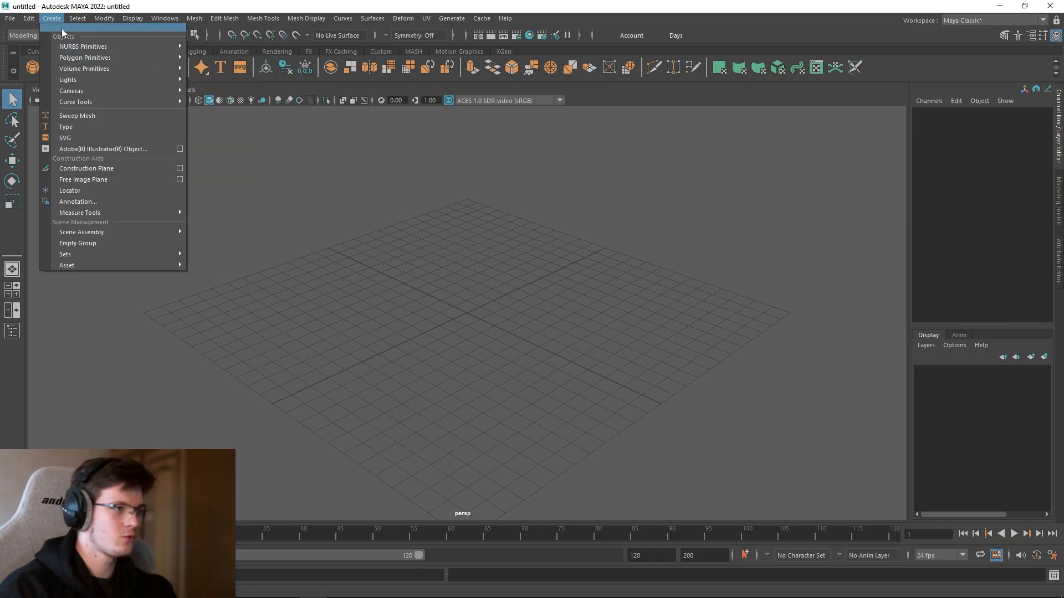
click(521, 297)
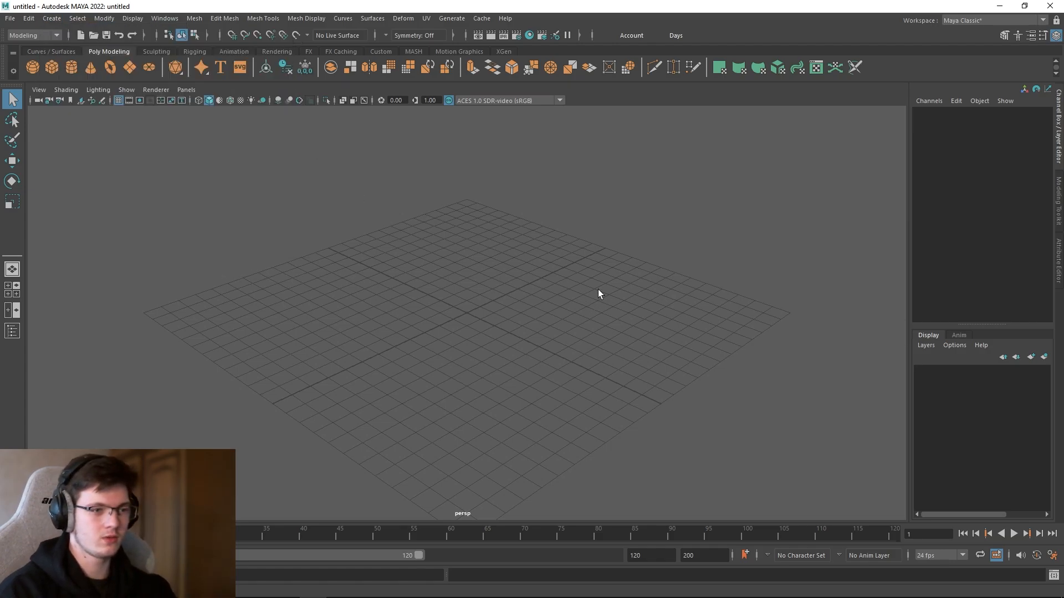
drag(501, 335, 601, 247)
click(87, 20)
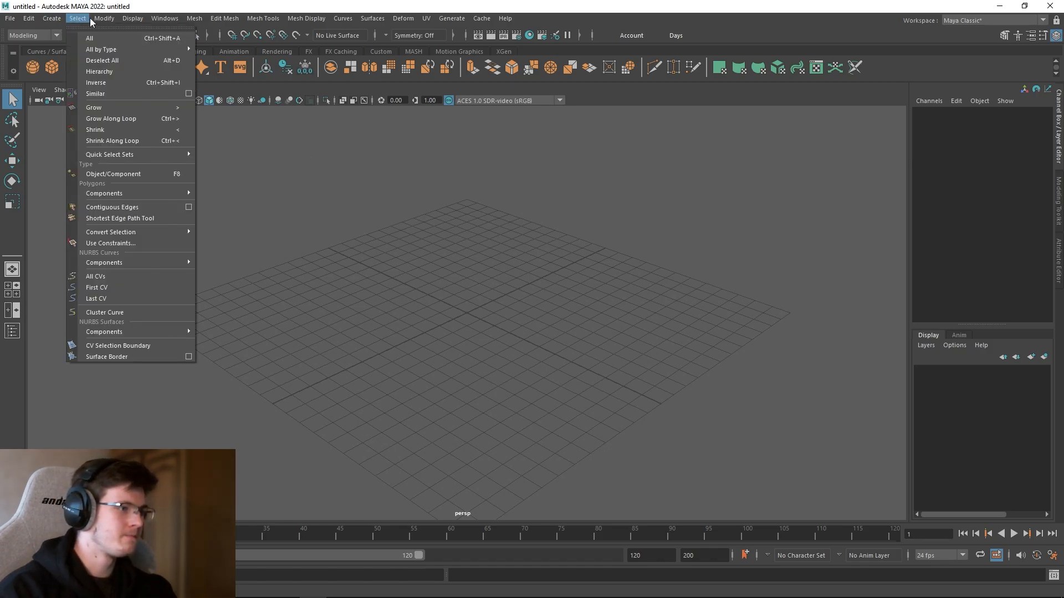
mouse_move(127, 21)
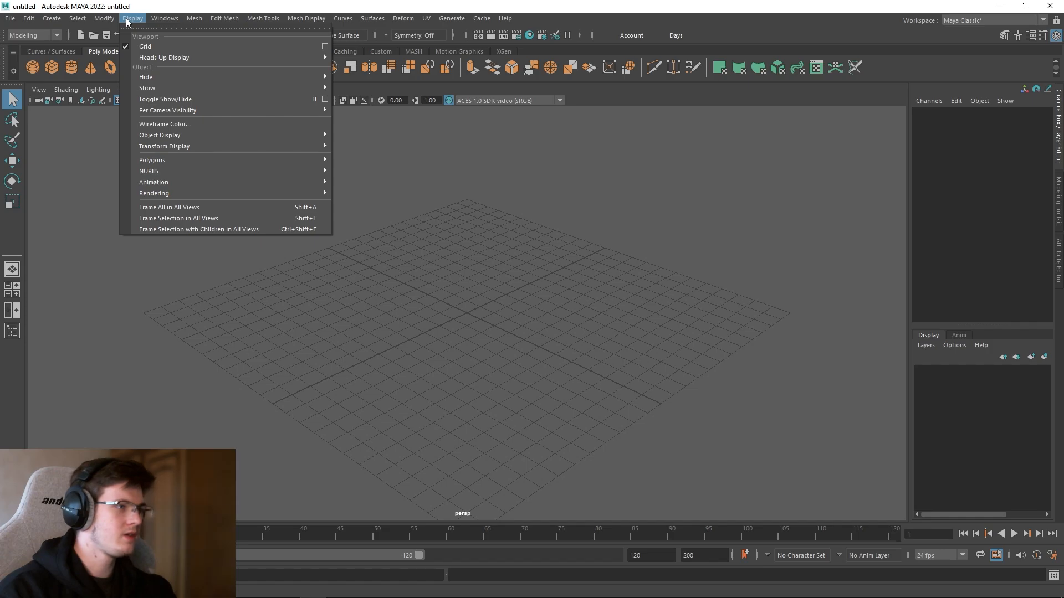
mouse_move(216, 20)
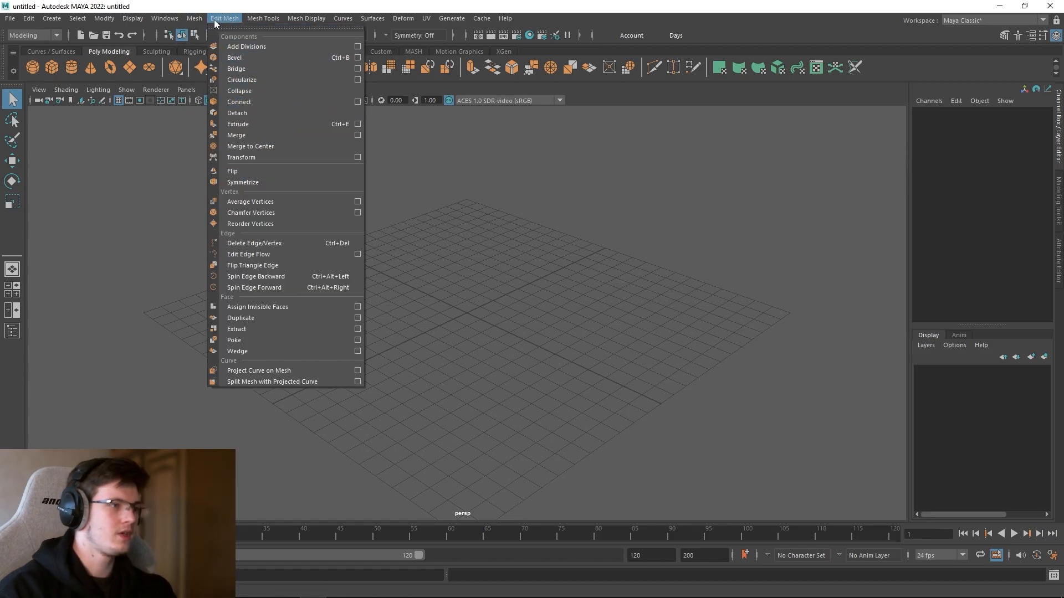
mouse_move(264, 19)
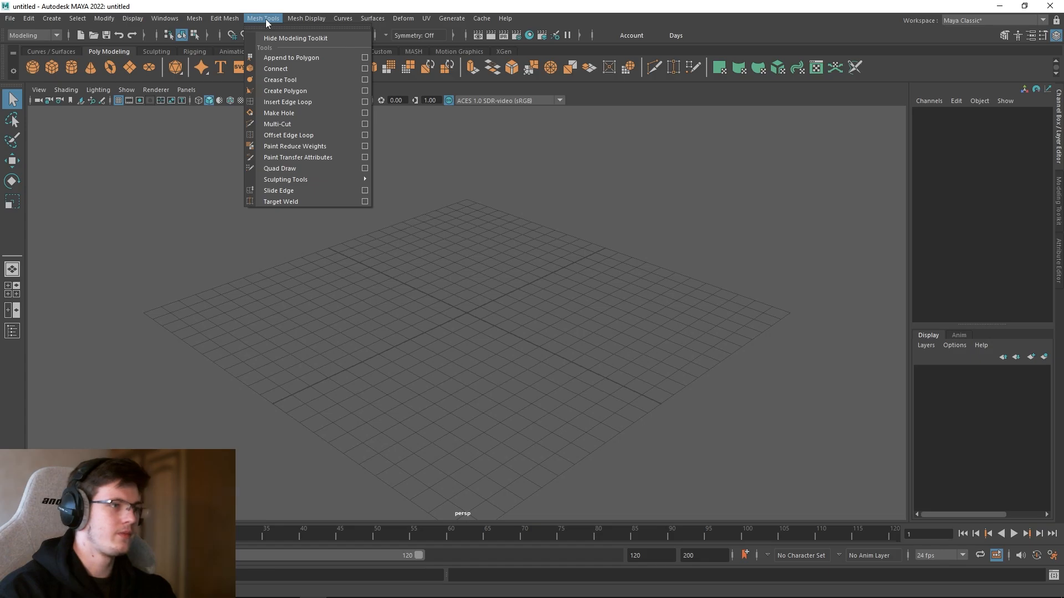
mouse_move(301, 20)
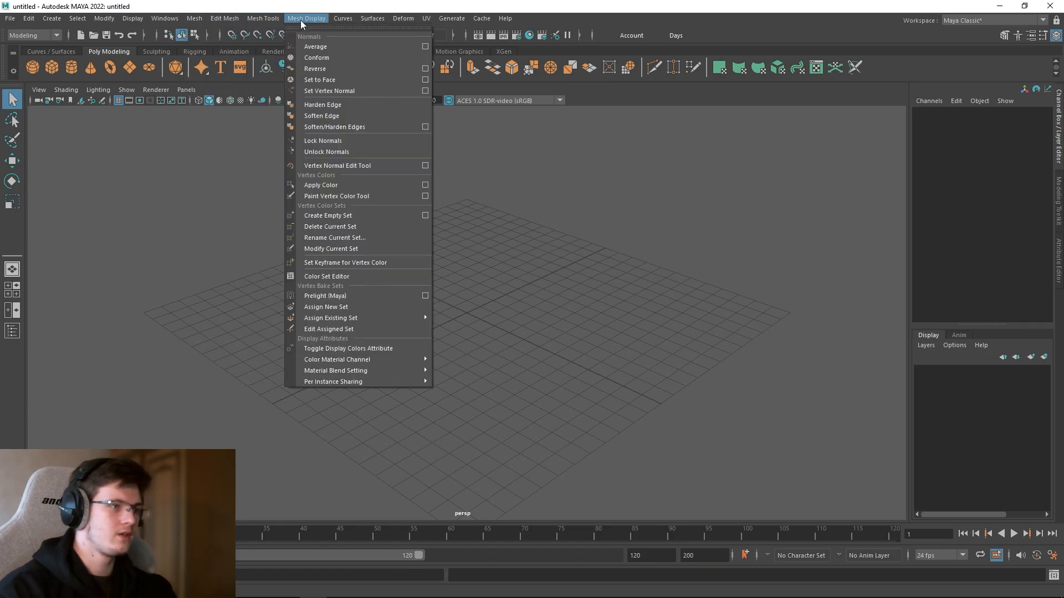
mouse_move(365, 19)
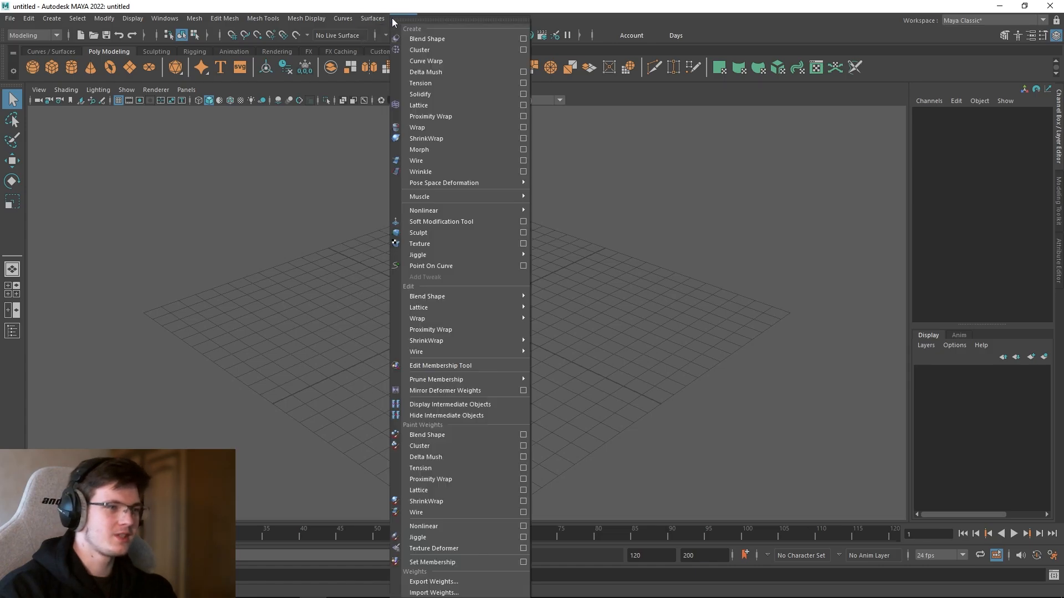
click(392, 19)
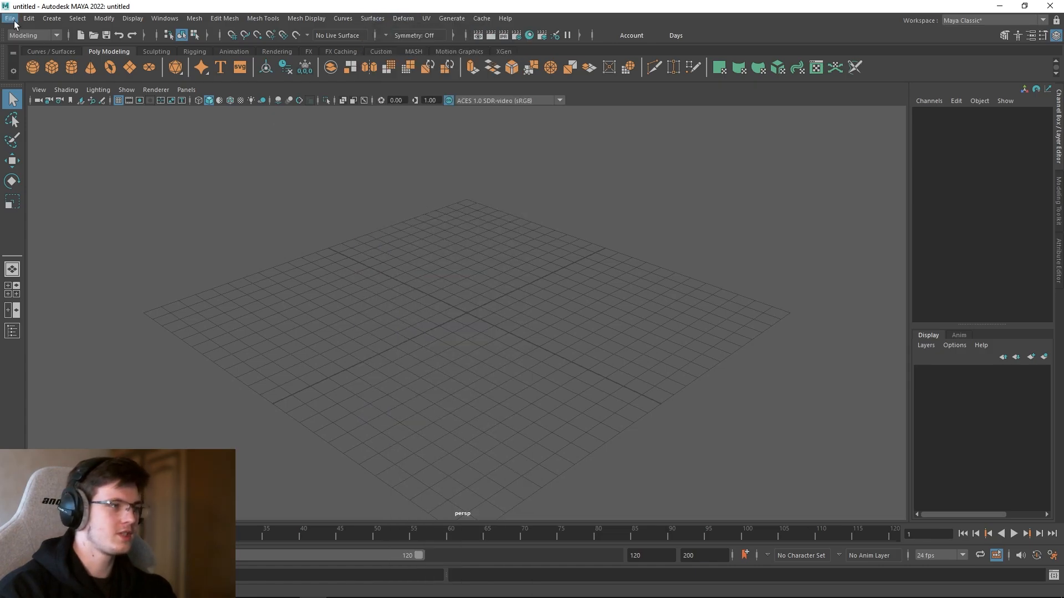
Step: Review the contents of the Modeling set in the Menu Set Editor, close it, and look over the object creation commands
click(55, 35)
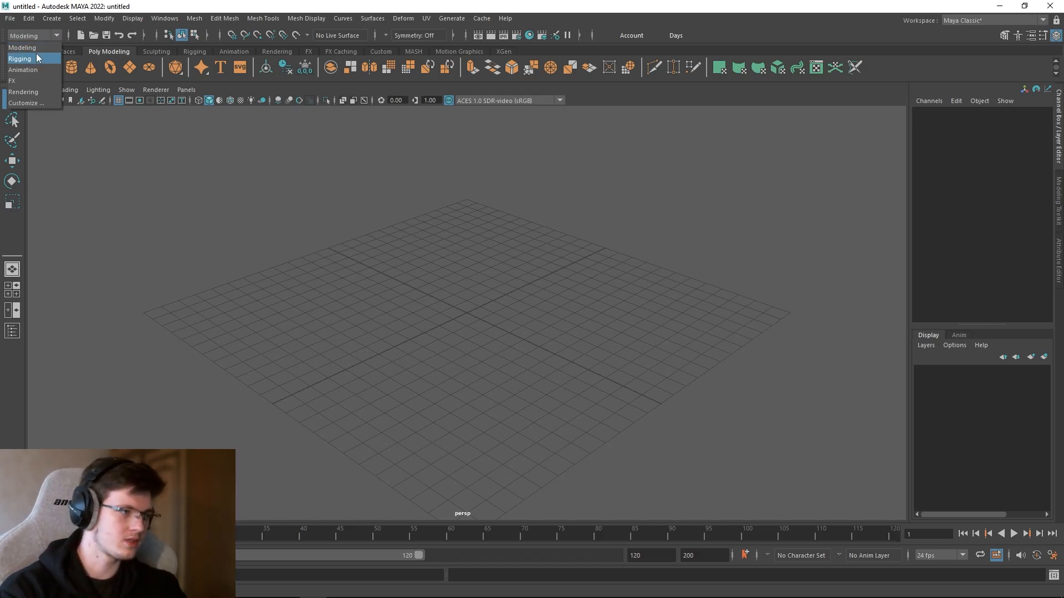
click(44, 105)
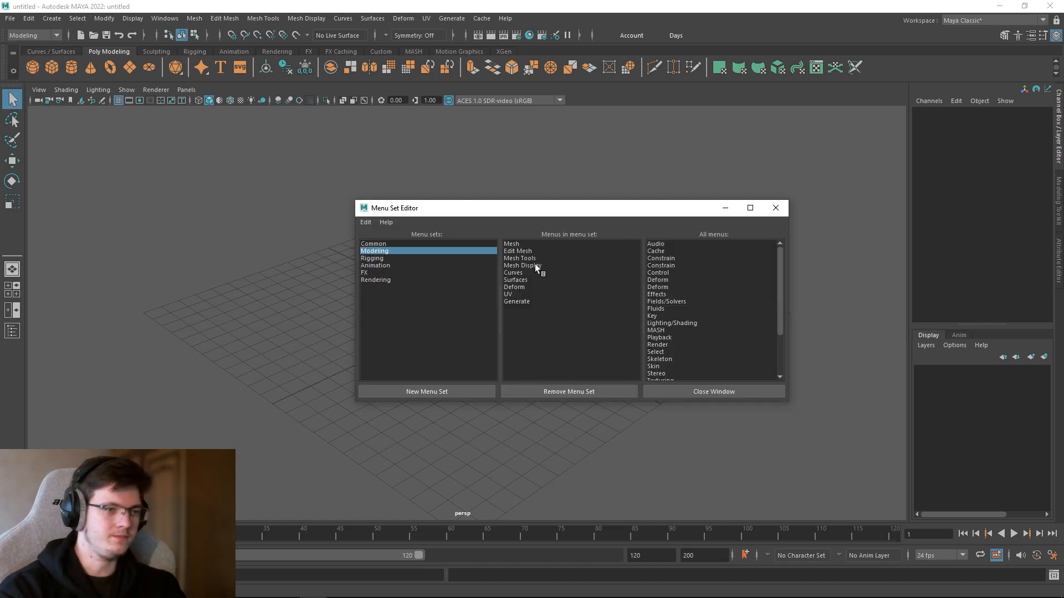
scroll(684, 286, down, 3)
click(776, 209)
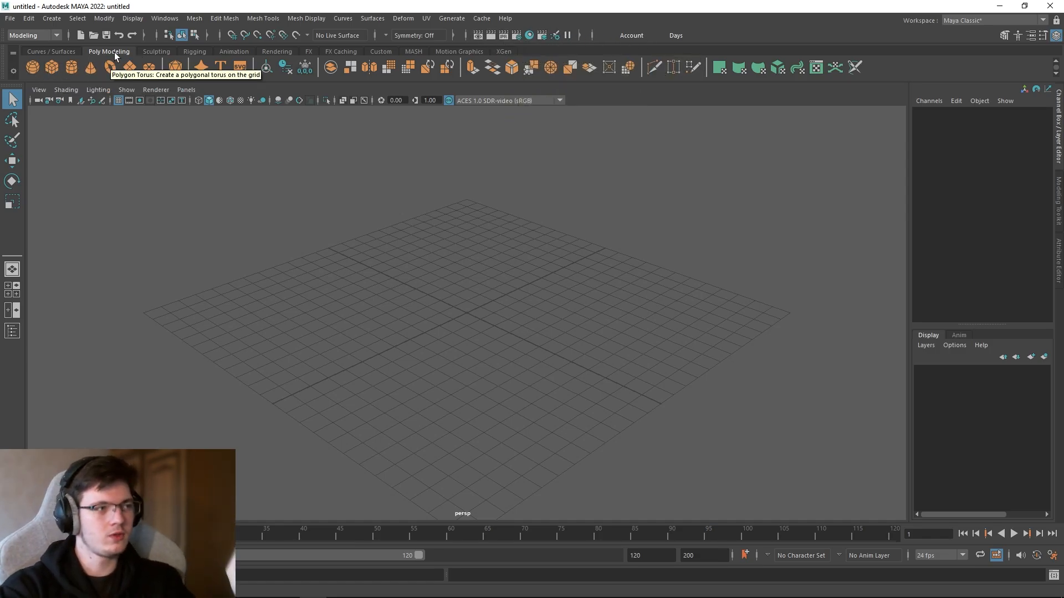
click(83, 21)
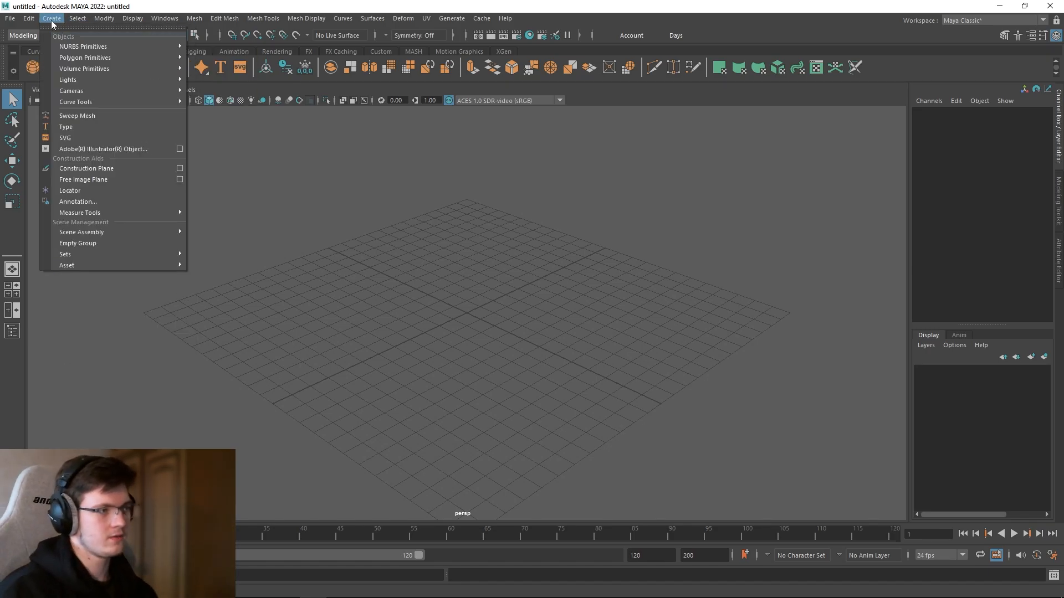
click(0, 67)
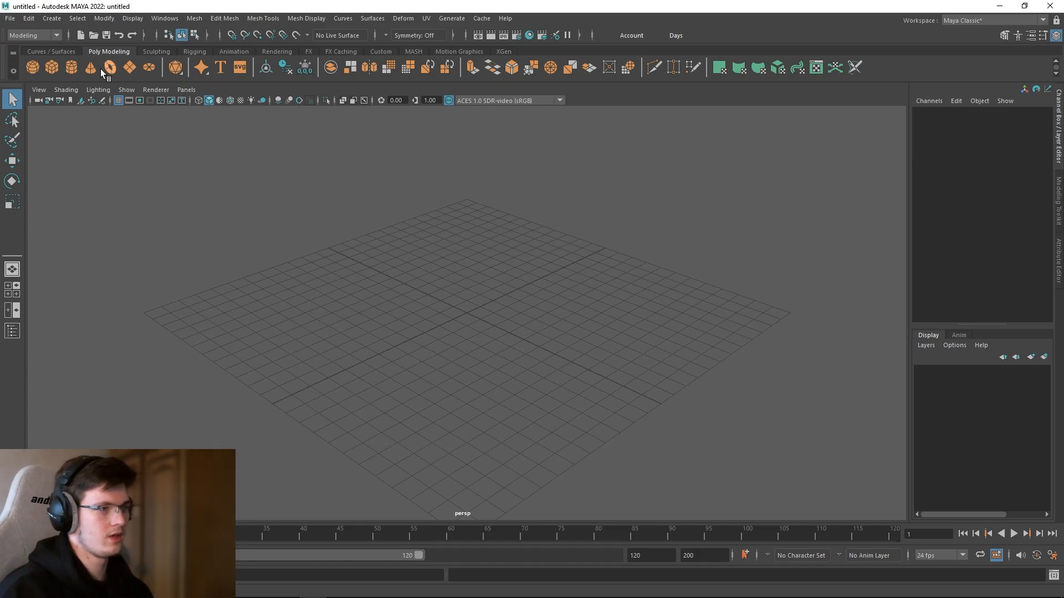
Step: Browse the tool shelves for curves, sculpting, rigging, animation, rendering and effects, and return to the Poly Modeling shelf
click(48, 51)
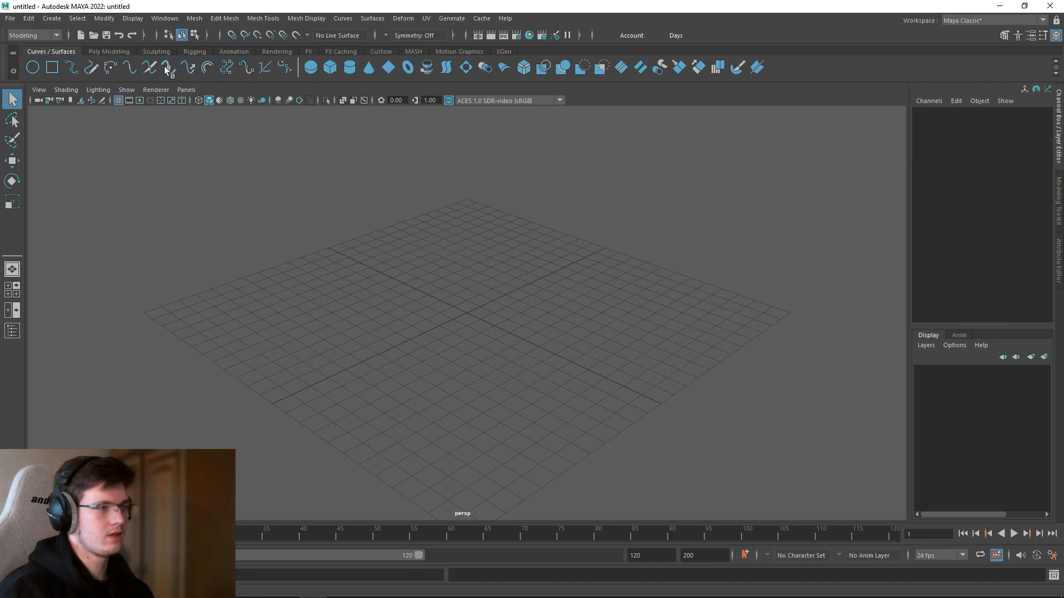
click(157, 52)
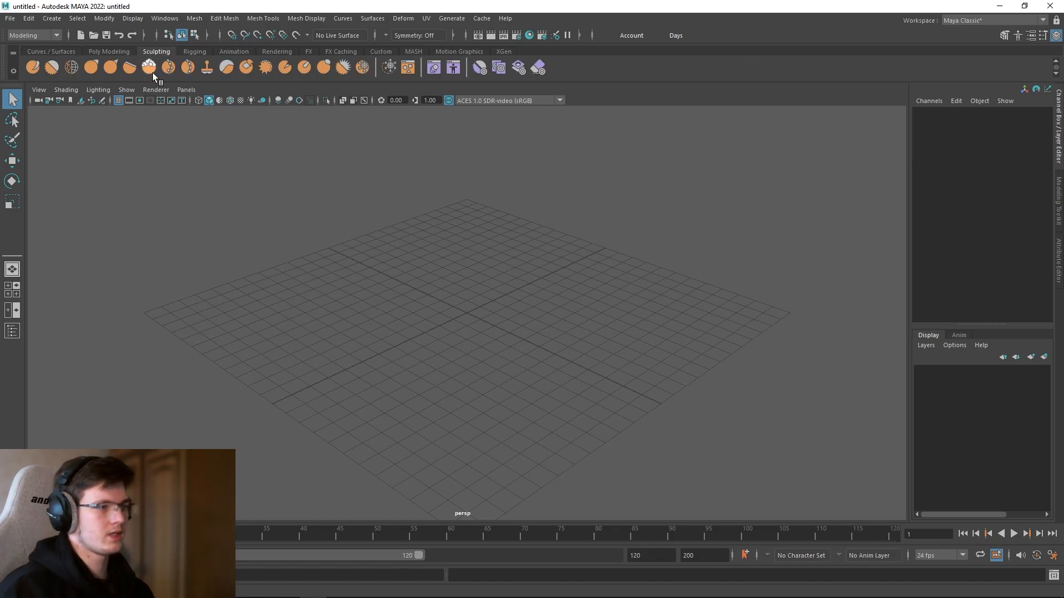
click(191, 51)
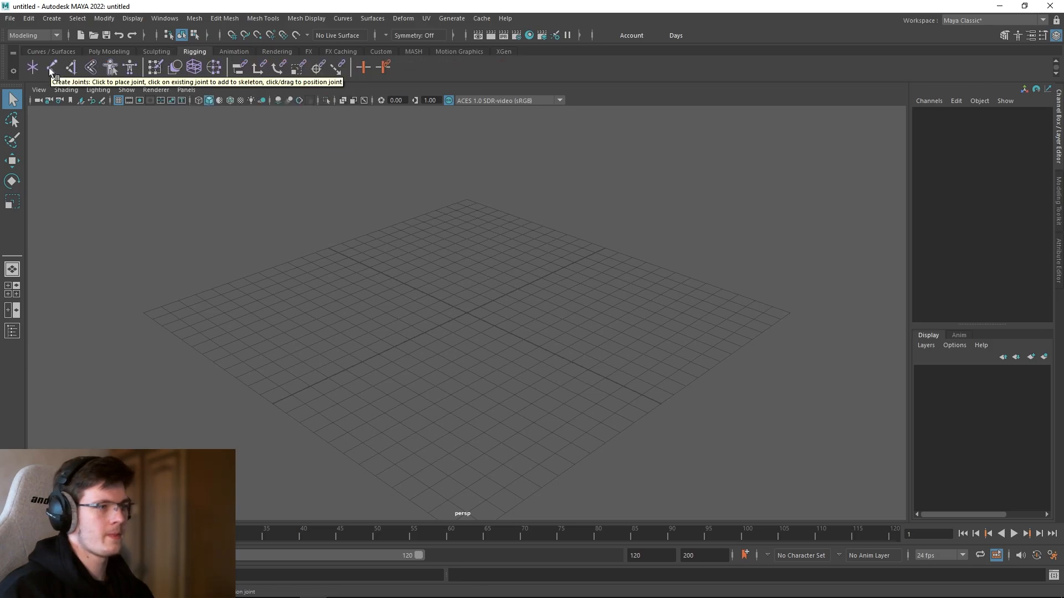
click(233, 51)
click(267, 50)
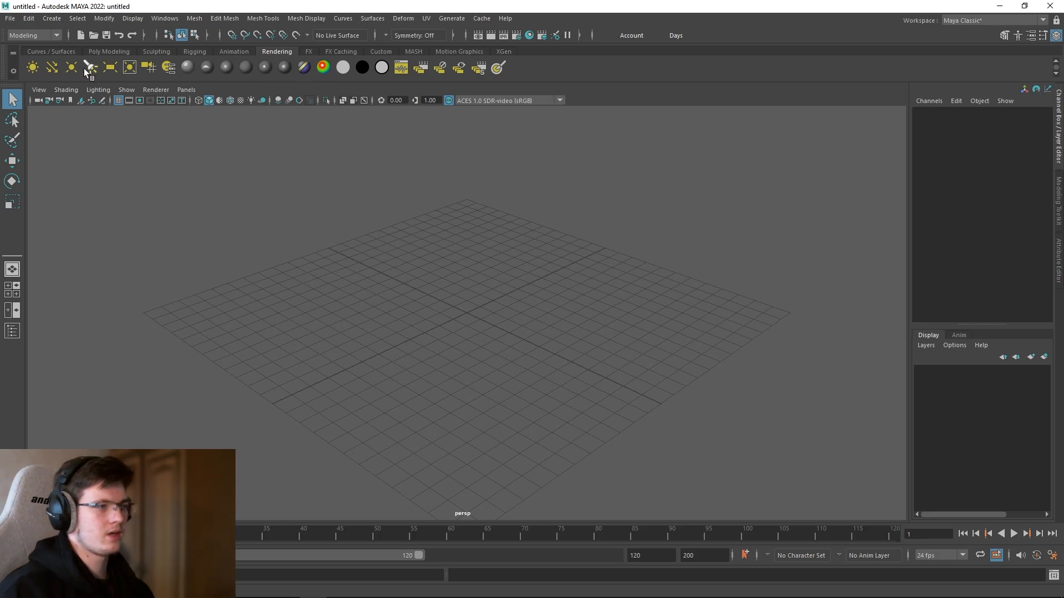
click(309, 51)
click(339, 52)
click(110, 51)
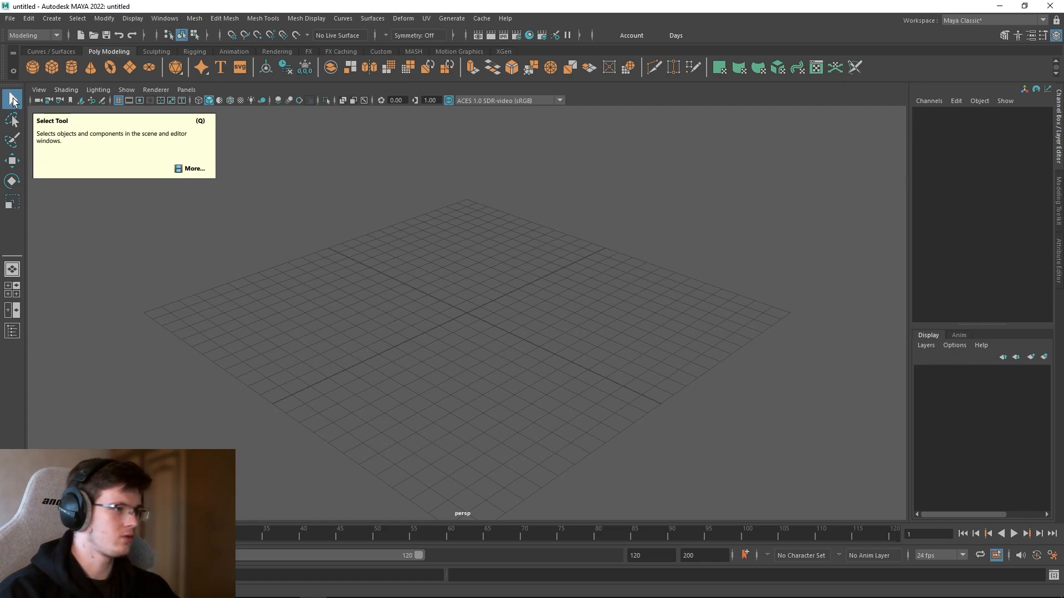
Step: Try out the Lasso, Paint Selection and Move tools in the empty scene, and return to the Select Tool
click(13, 119)
mouse_move(323, 230)
mouse_down()
mouse_move(416, 304)
mouse_move(517, 202)
mouse_move(355, 161)
mouse_up()
click(14, 140)
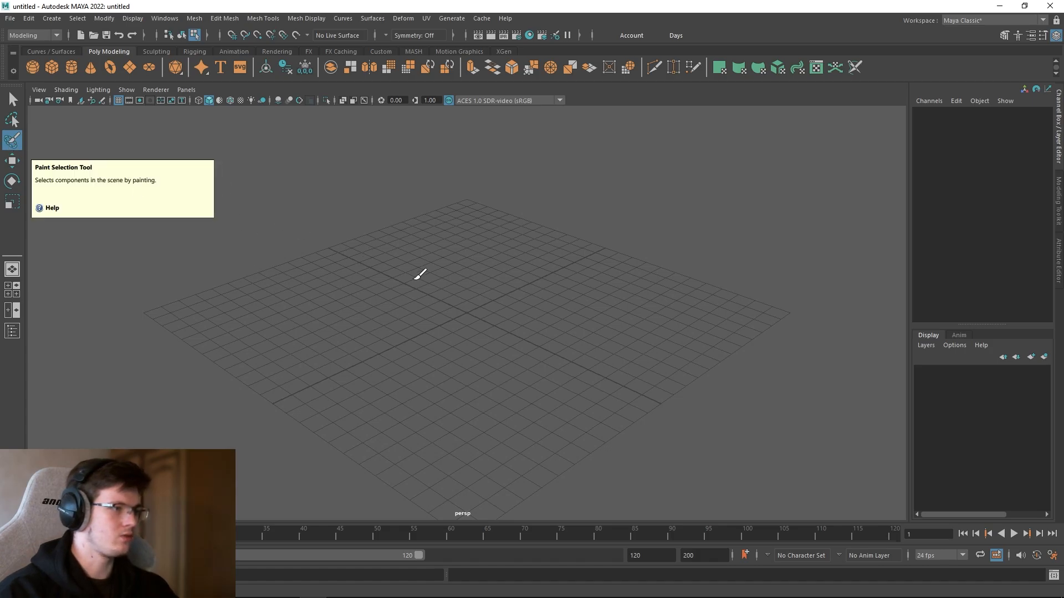
click(13, 165)
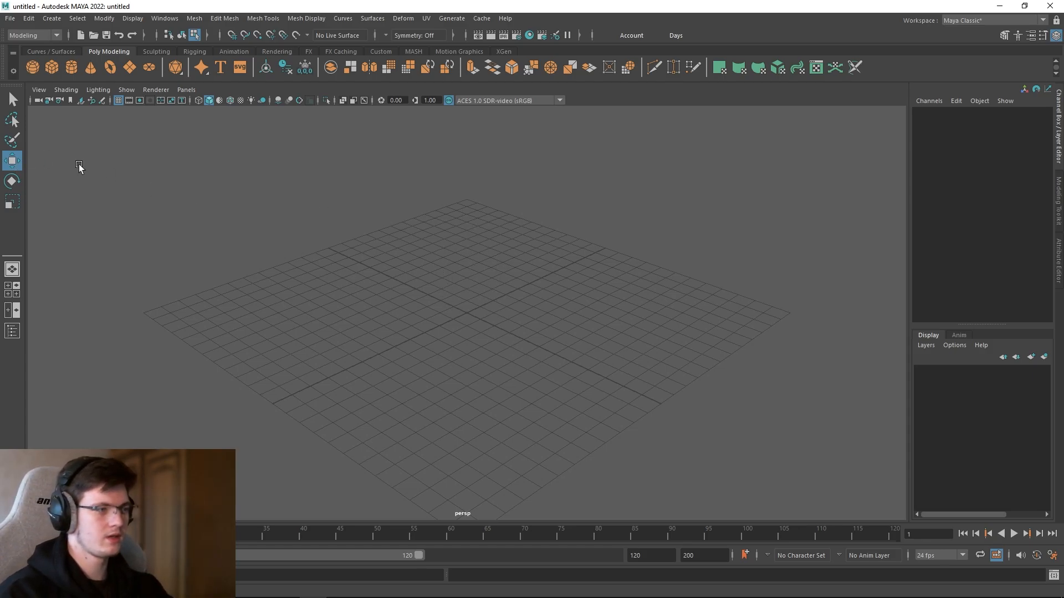
click(12, 100)
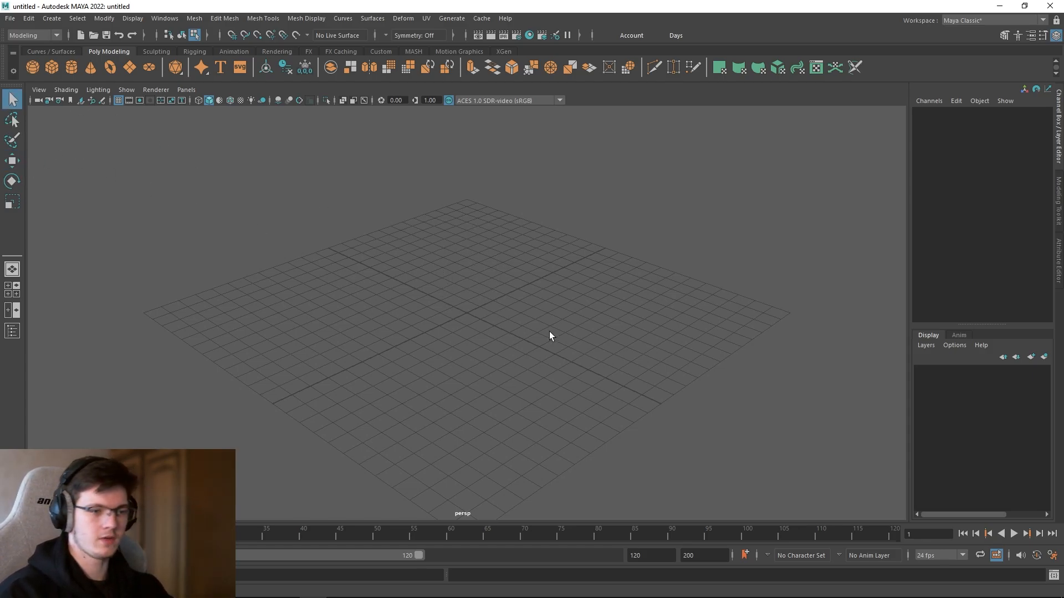
Step: Explore the empty grid in the perspective view by orbiting around it and zooming in and out
alt+drag(549, 332, 503, 325)
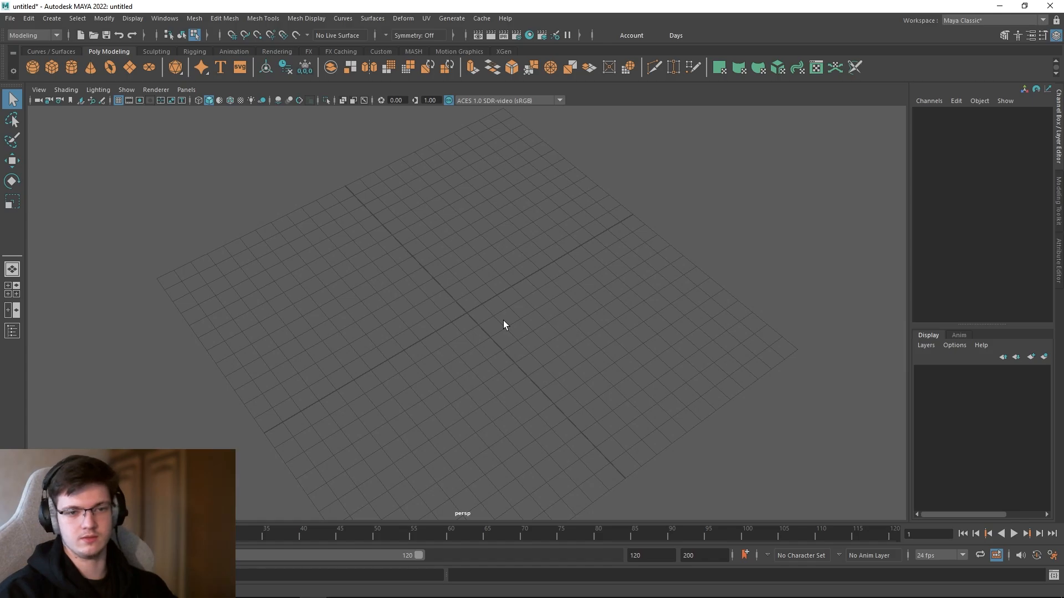
alt+drag(503, 324, 503, 299)
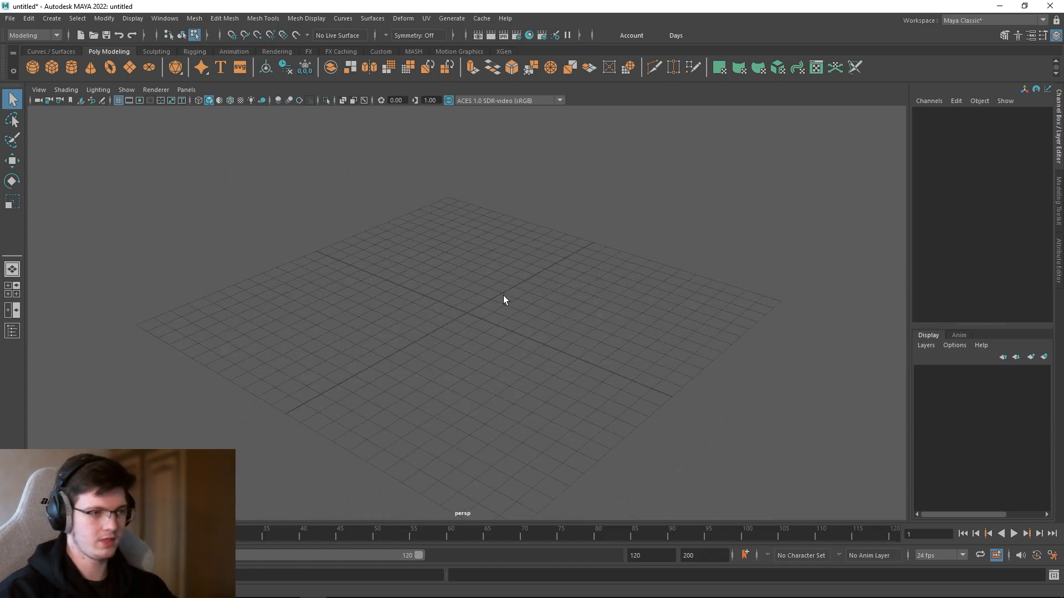
alt+right_drag(503, 300, 447, 248)
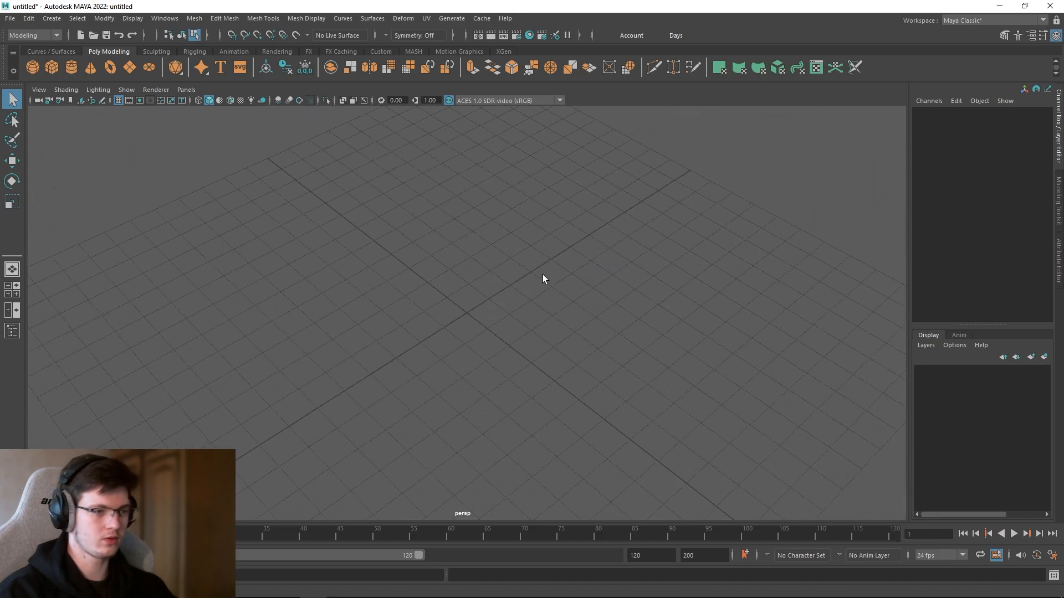
mouse_move(518, 317)
right_down()
mouse_move(576, 232)
mouse_move(480, 315)
right_up()
right_drag(510, 411, 652, 344)
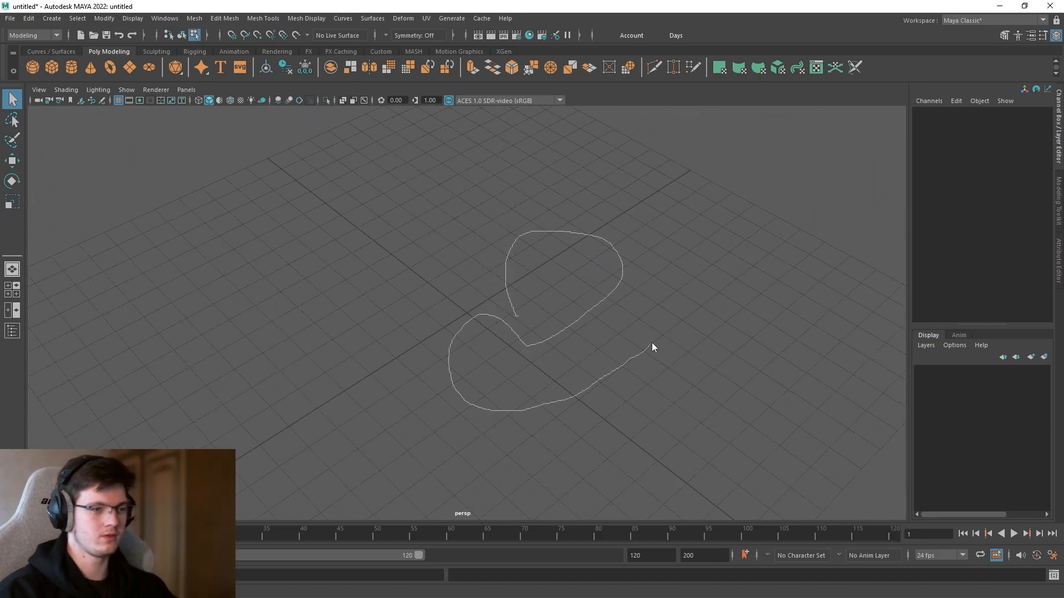
right_drag(669, 250, 663, 237)
mouse_move(750, 258)
right_down()
mouse_move(422, 163)
mouse_move(681, 212)
right_up()
mouse_move(433, 165)
right_down()
mouse_move(630, 317)
mouse_move(457, 164)
right_up()
alt+right_drag(457, 164, 405, 211)
mouse_move(470, 318)
alt+mouse_down()
mouse_move(474, 281)
mouse_move(453, 294)
mouse_move(470, 340)
mouse_move(455, 316)
alt+mouse_up()
Step: Zoom into marked regions of the grid, pan across it, and zoom back out to a wider perspective view
ctrl+alt+drag(489, 275, 539, 359)
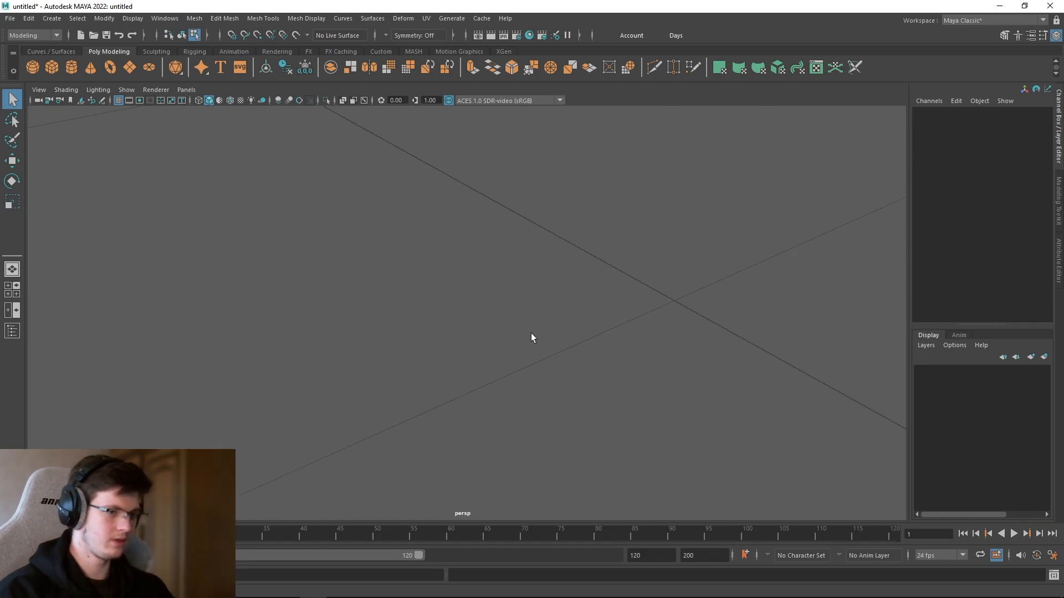
scroll(527, 332, down, 12)
scroll(466, 296, up, 5)
alt+middle_drag(422, 252, 440, 278)
scroll(424, 276, up, 5)
ctrl+alt+drag(492, 302, 507, 355)
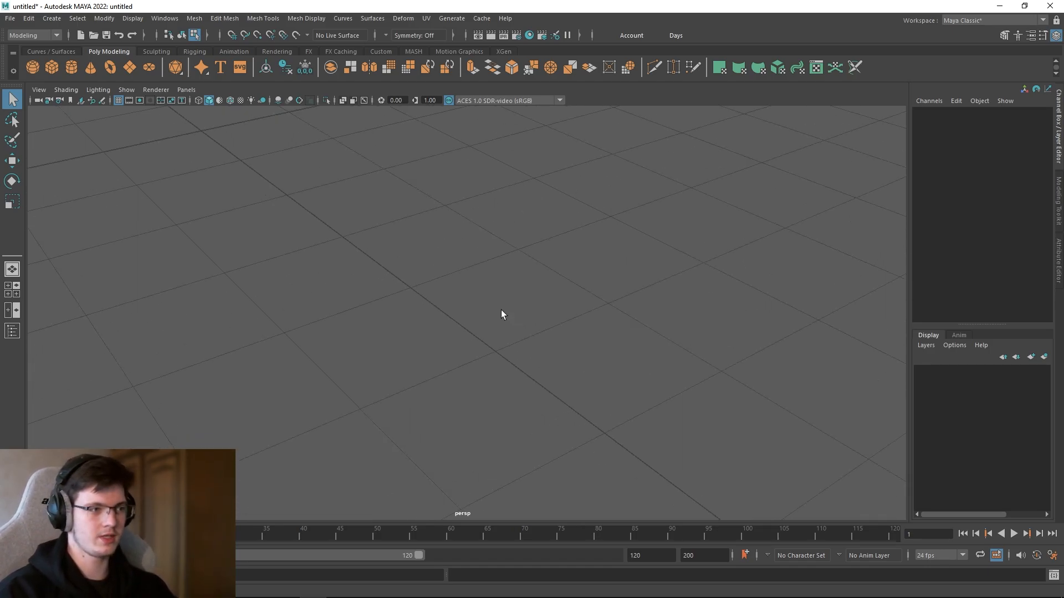
scroll(501, 313, down, 6)
alt+right_drag(508, 295, 541, 348)
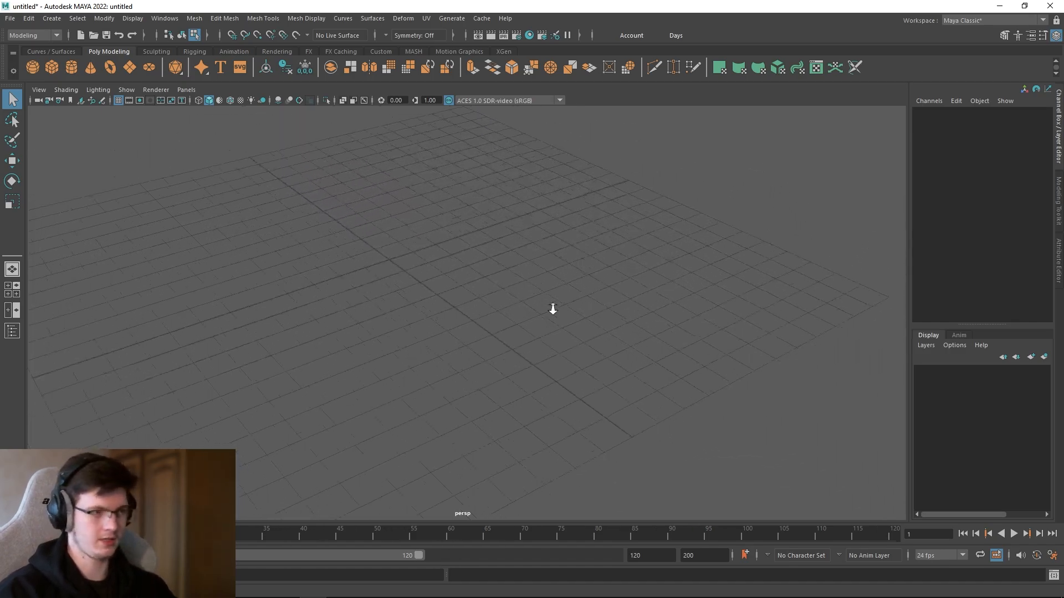
scroll(482, 271, up, 4)
scroll(488, 276, down, 2)
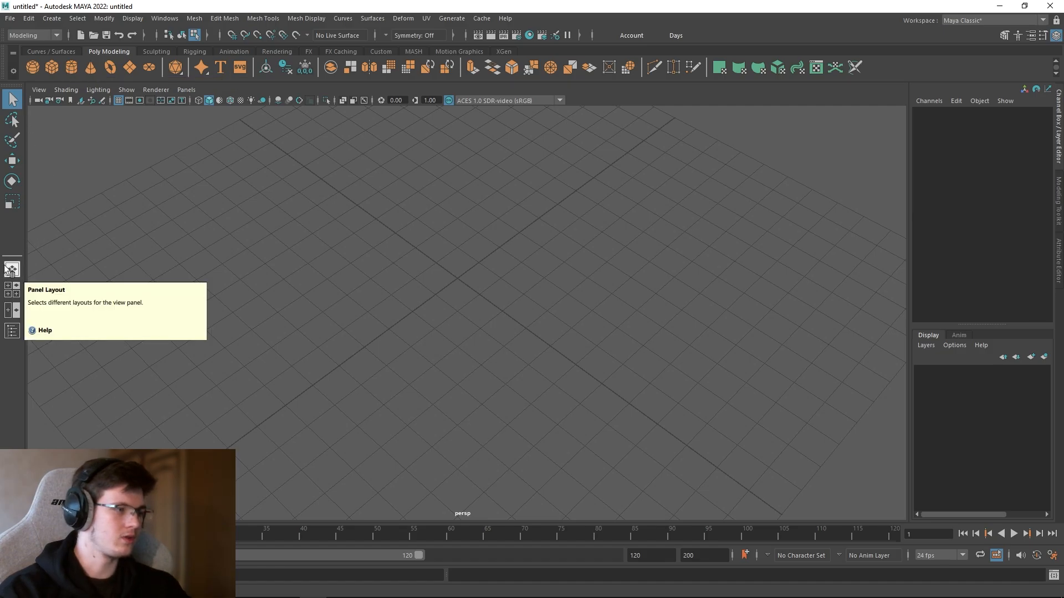
Step: Preview the two-pane and four-view layouts, and return to the single perspective view
click(15, 312)
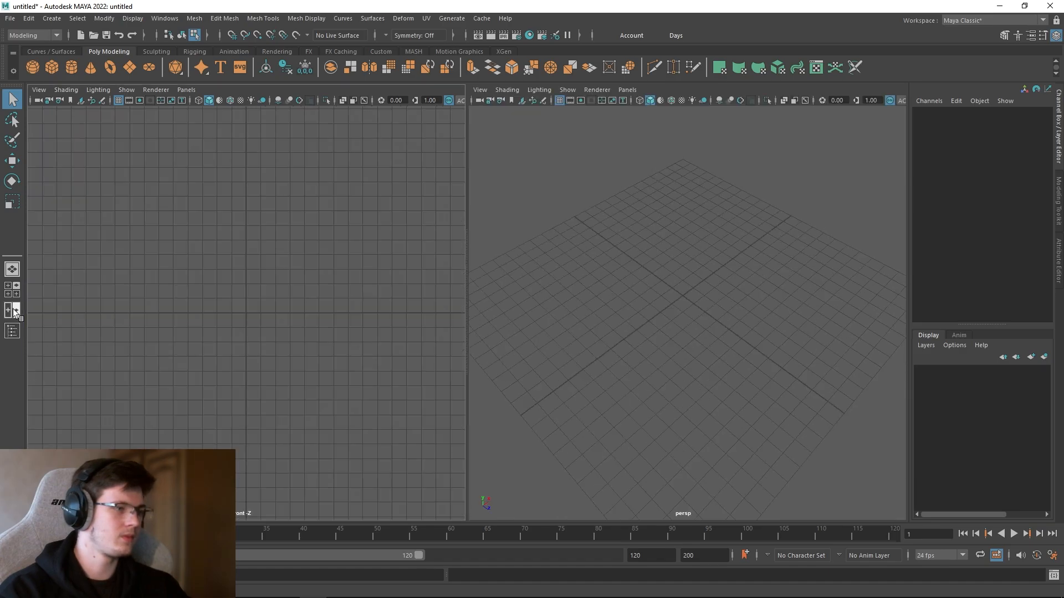
click(12, 289)
click(12, 269)
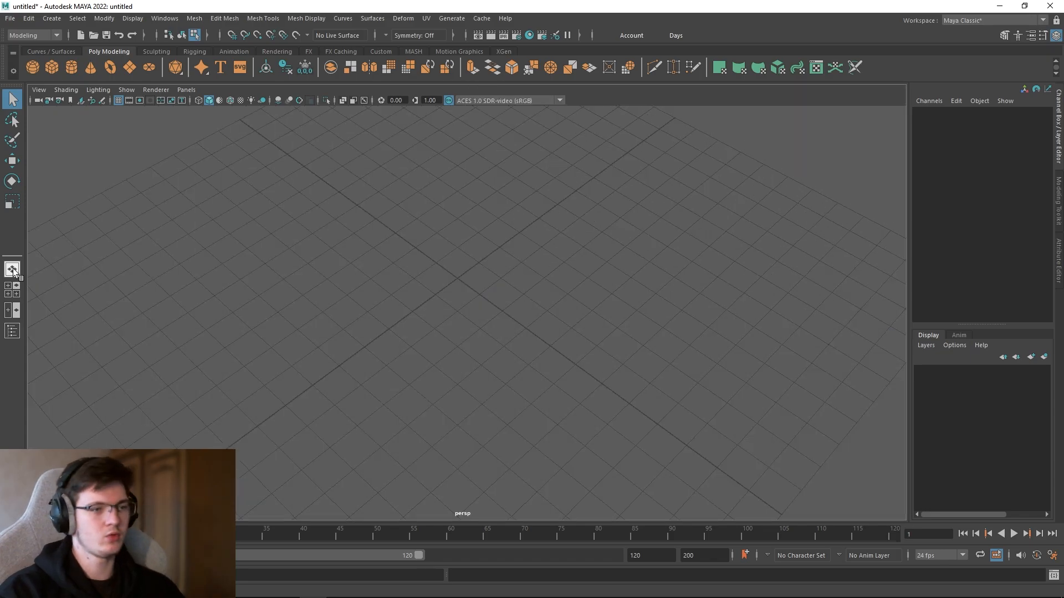
Step: Create a polygon cube at the origin of the grid
scroll(510, 290, down, 5)
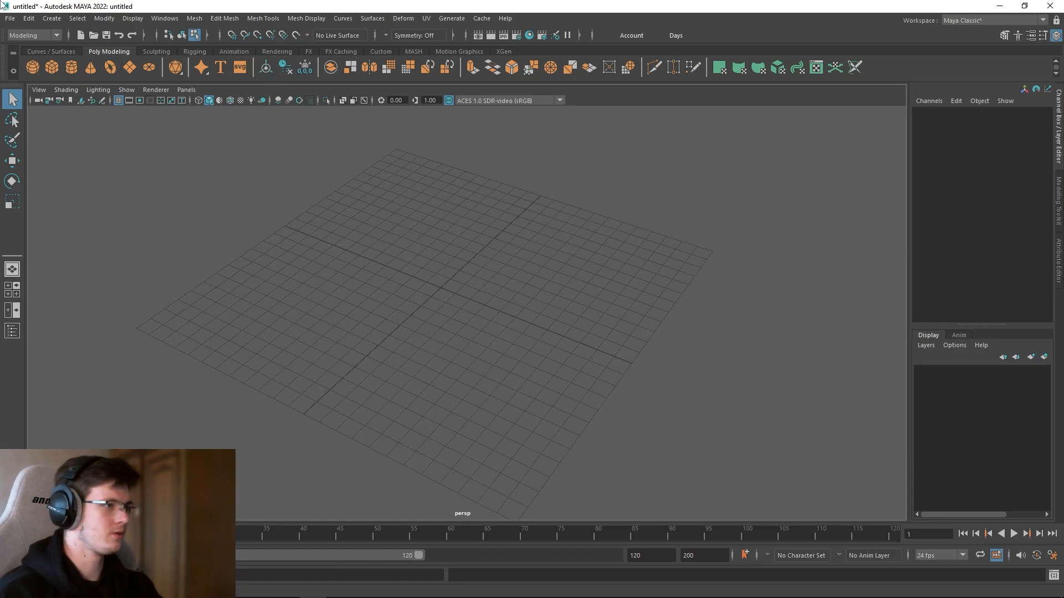
click(56, 73)
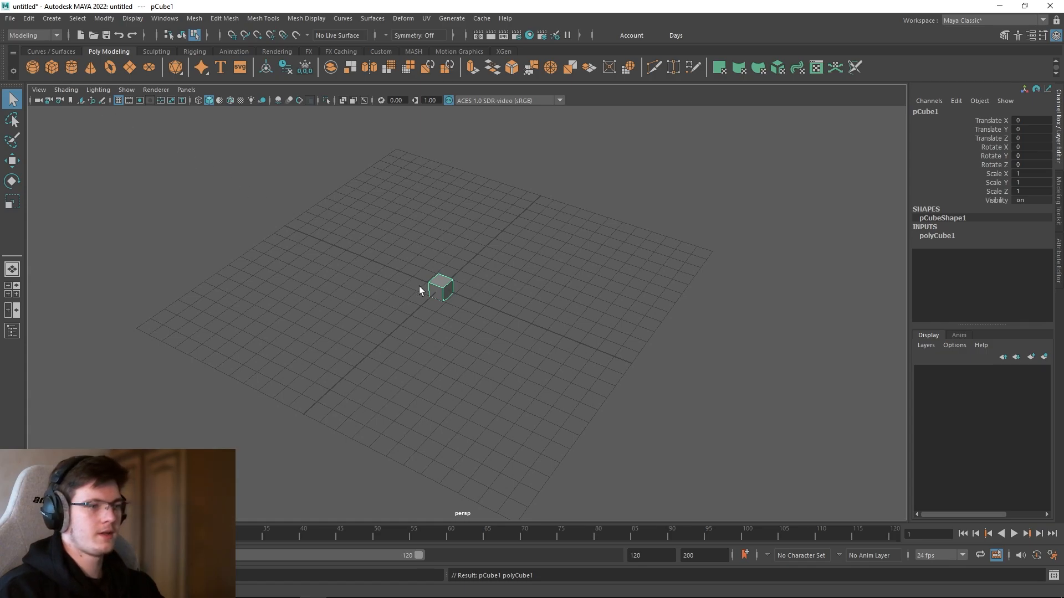
Step: Examine the new cube on the grid from several angles and distances in the perspective view
scroll(443, 282, up, 6)
scroll(421, 266, down, 9)
scroll(404, 249, up, 5)
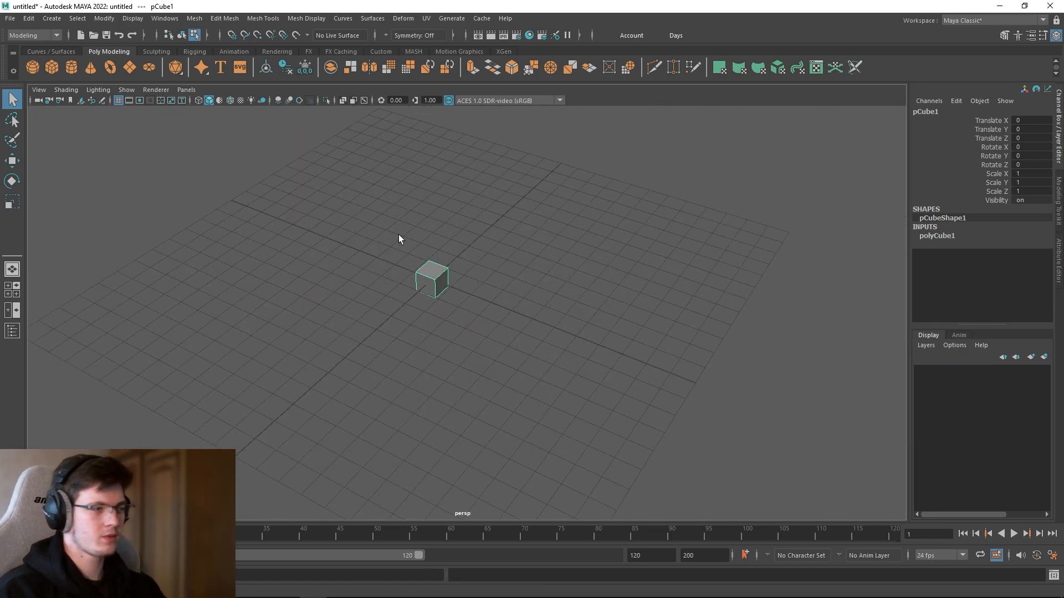
alt+drag(397, 234, 457, 242)
alt+right_drag(458, 242, 465, 282)
mouse_move(466, 281)
alt+mouse_down()
mouse_move(475, 280)
mouse_move(465, 269)
alt+mouse_up()
alt+right_drag(464, 269, 410, 232)
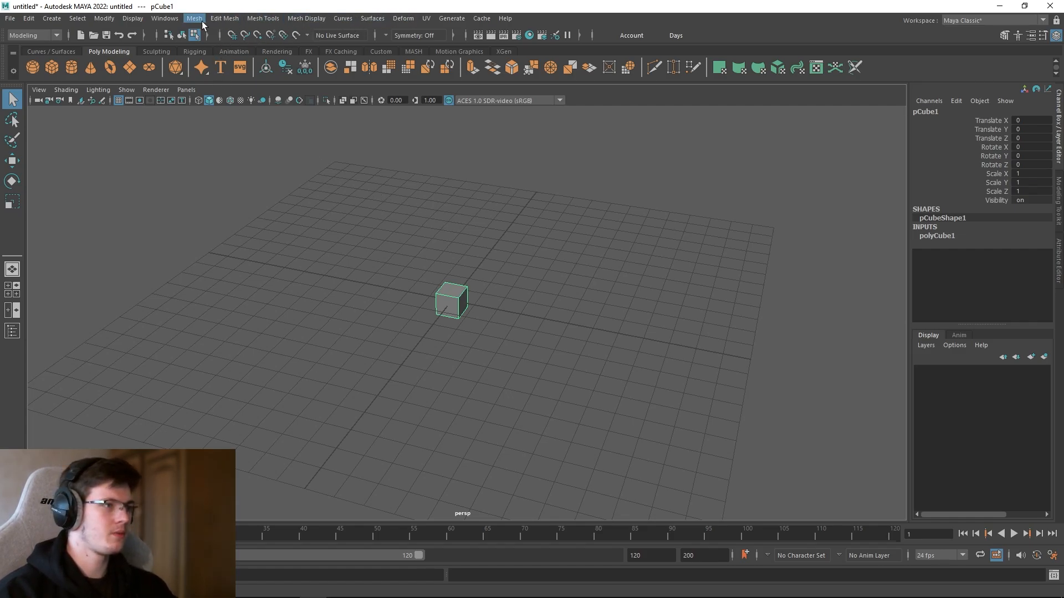
Step: Browse the editing, selection and window commands, including the modeling, animation and rendering editors
click(132, 18)
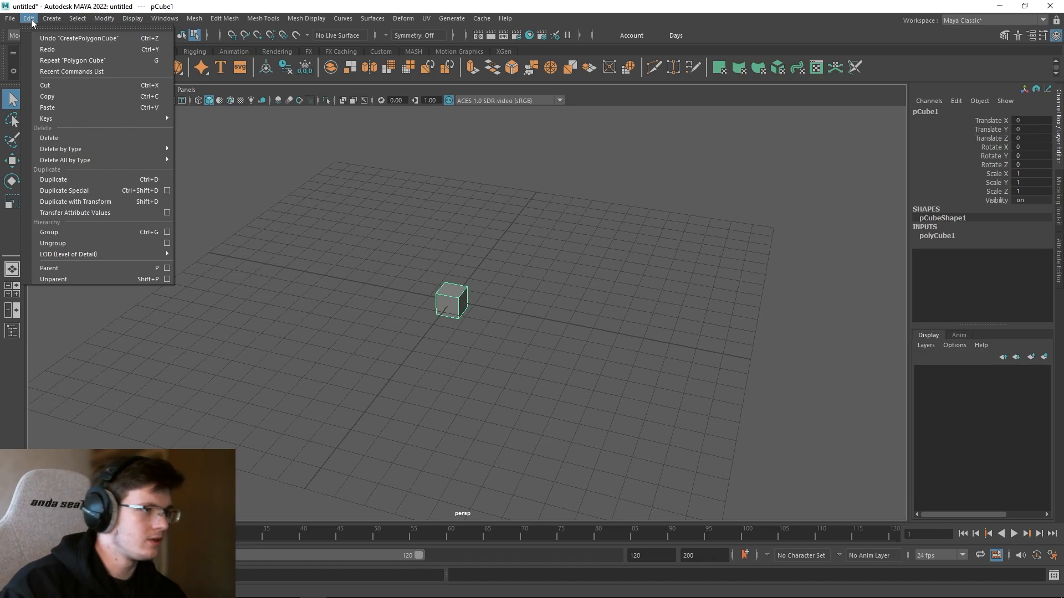
mouse_move(54, 20)
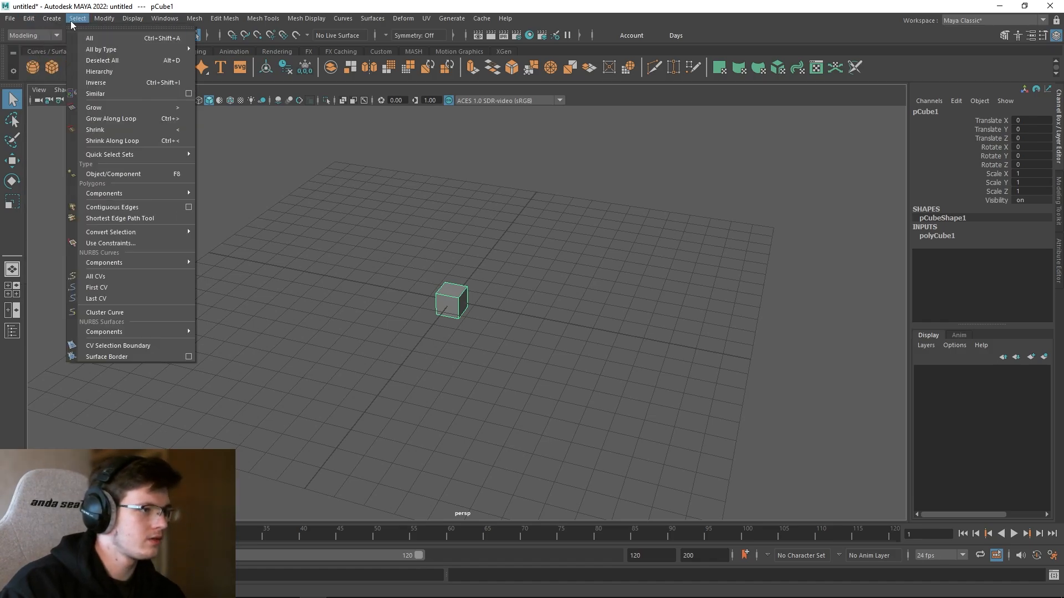
mouse_move(156, 21)
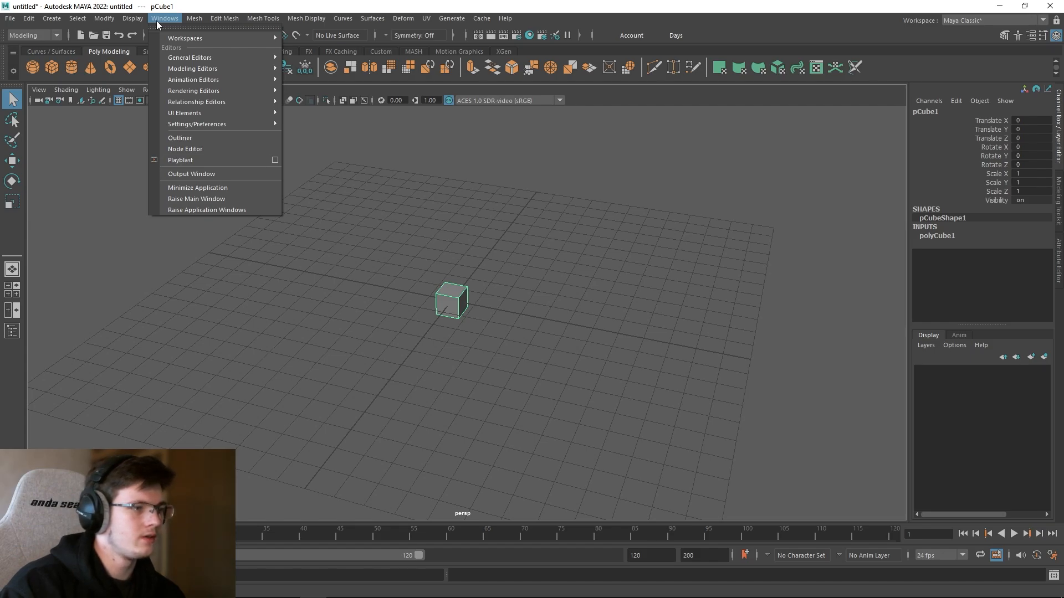
mouse_move(180, 58)
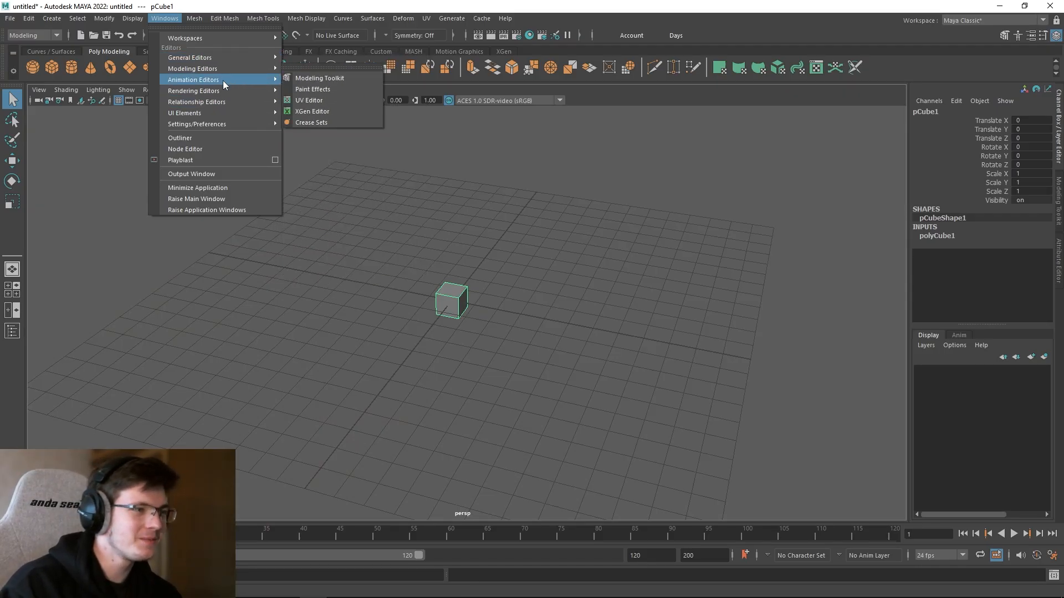
mouse_move(223, 81)
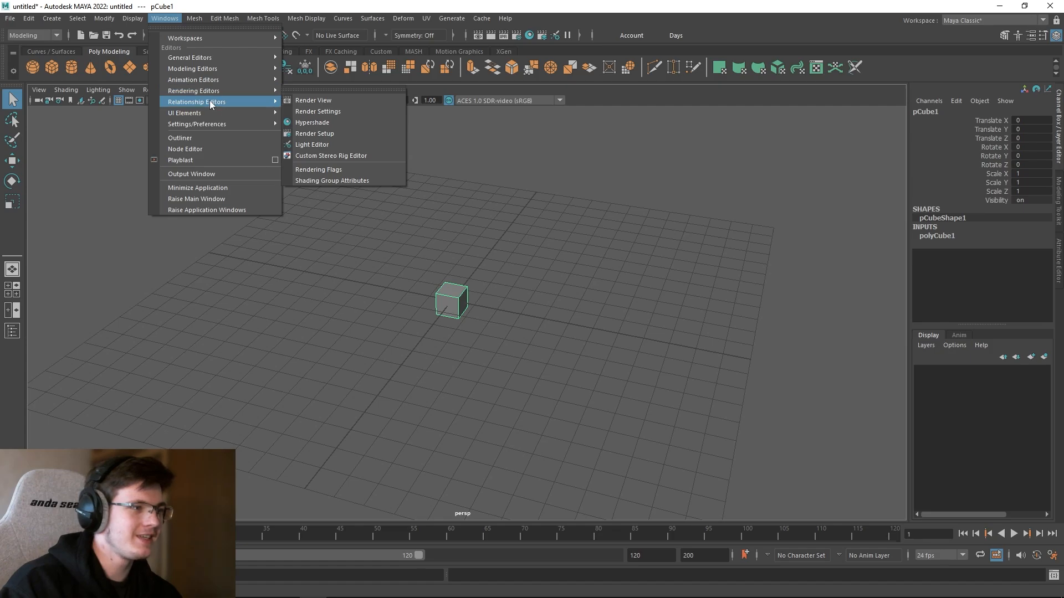
click(544, 191)
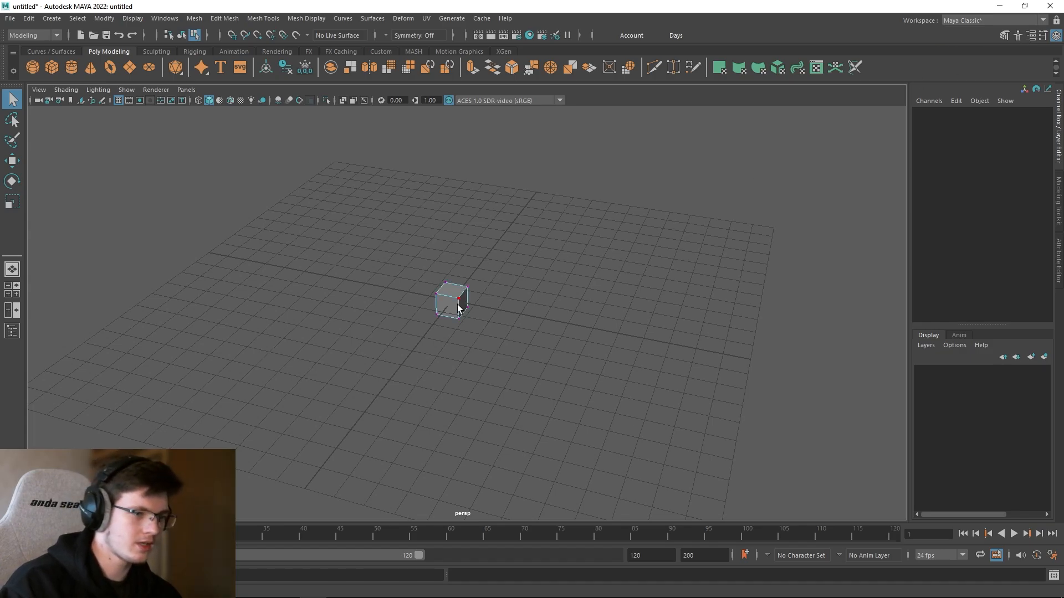
Step: Leave the cube's component selection by switching it to object mode
scroll(463, 307, up, 5)
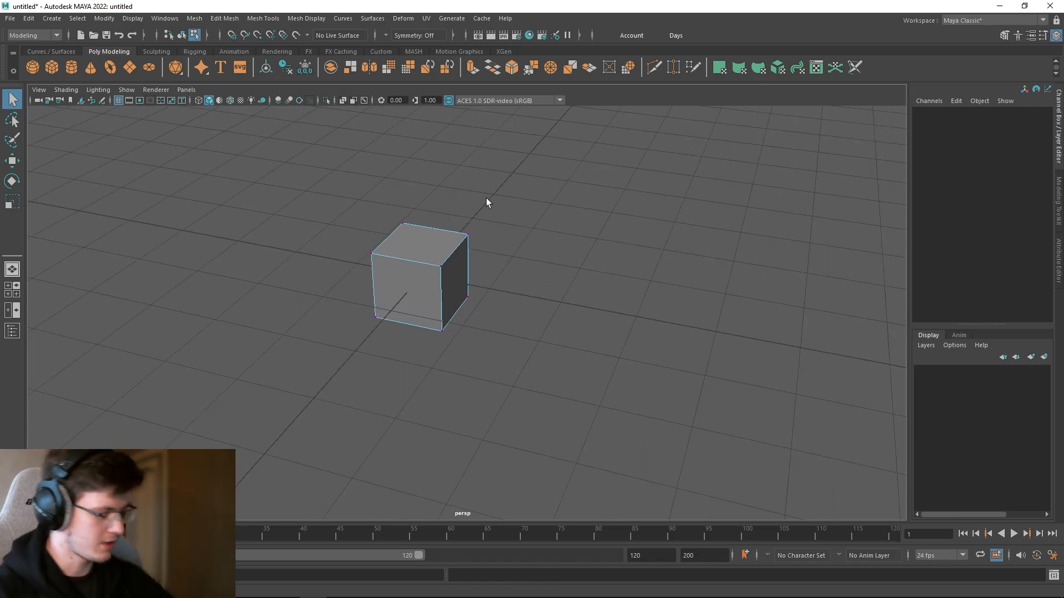
alt+drag(470, 178, 570, 205)
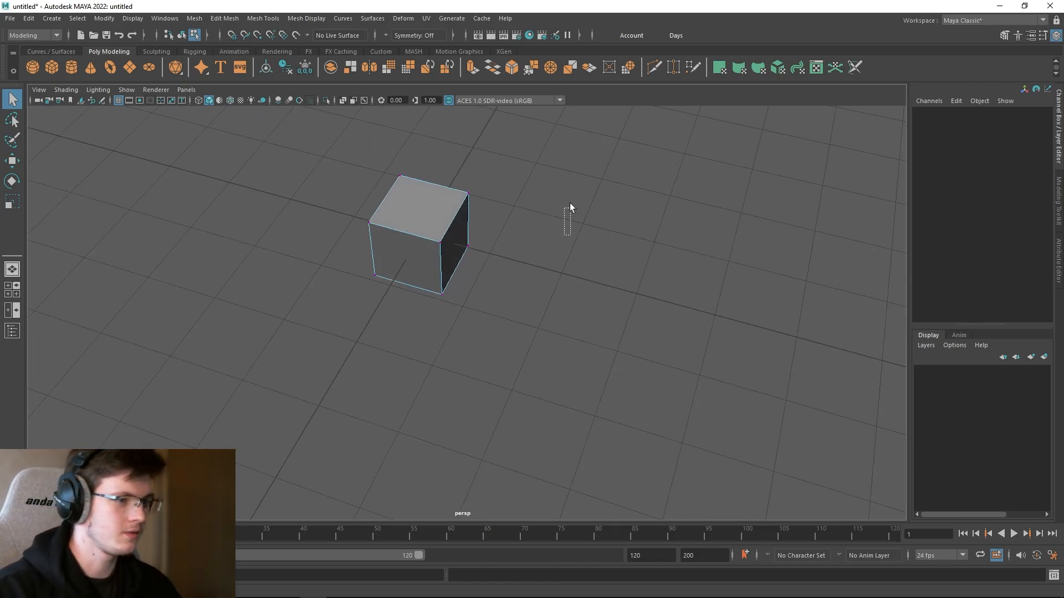
right_click(578, 234)
right_click(578, 234)
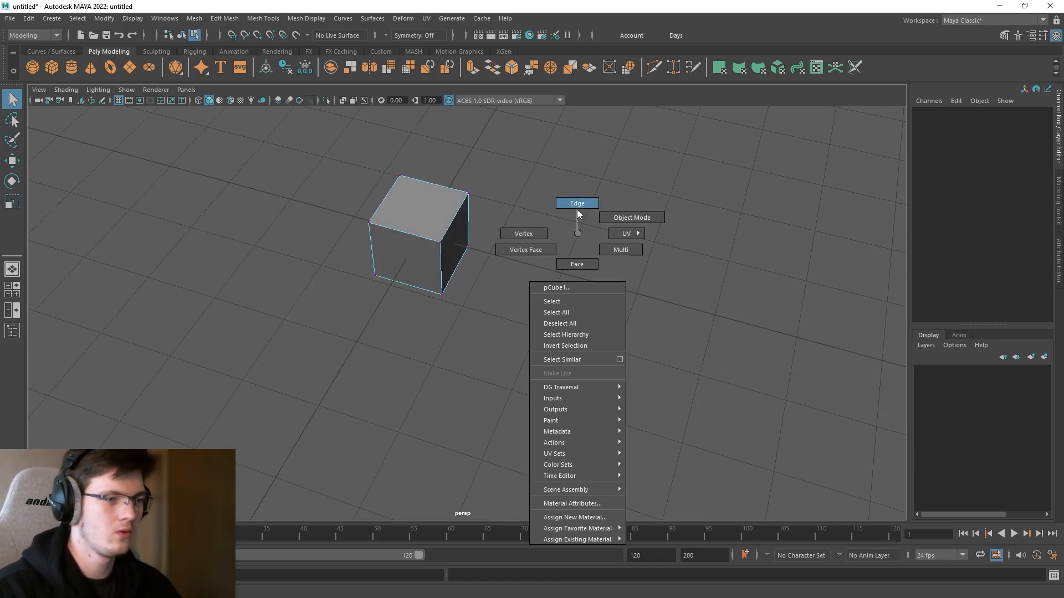
click(610, 218)
click(557, 231)
alt+drag(498, 247, 472, 241)
right_click(549, 247)
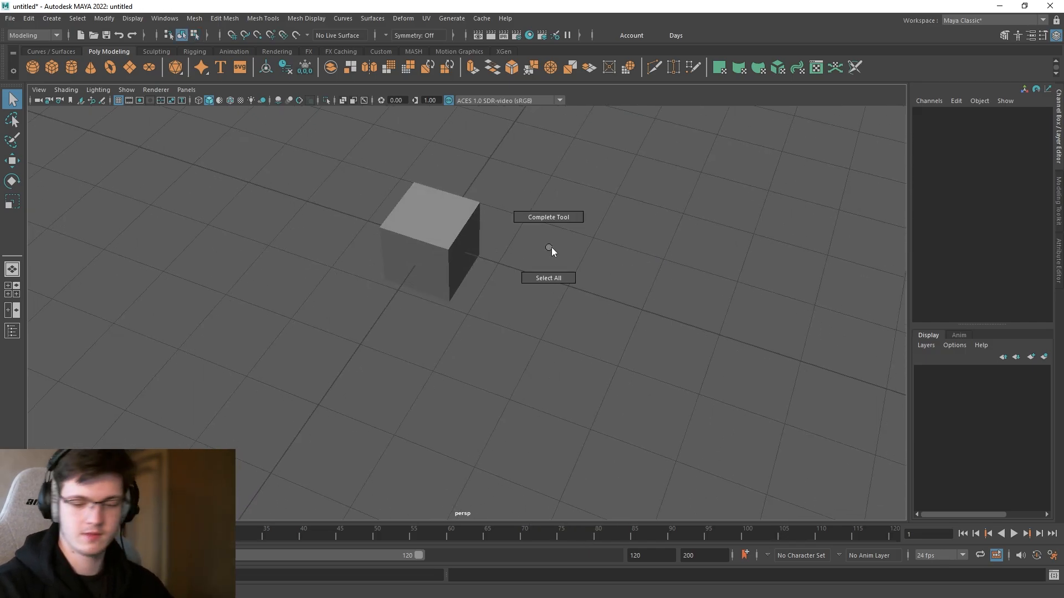
click(555, 239)
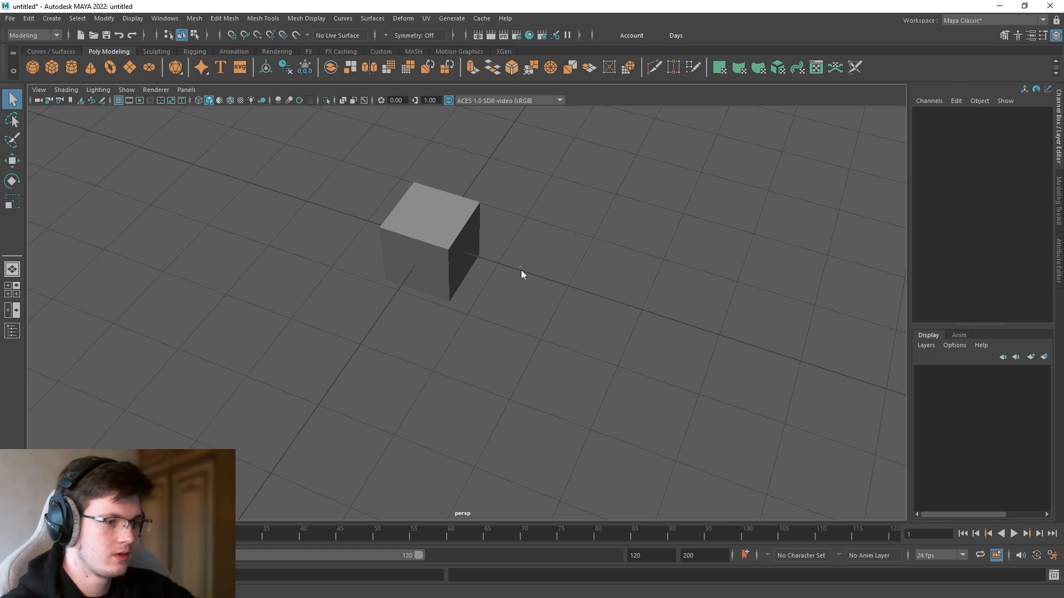
Step: Select the cube's near upper corner vertex in vertex mode and activate the Move tool
right_click(529, 281)
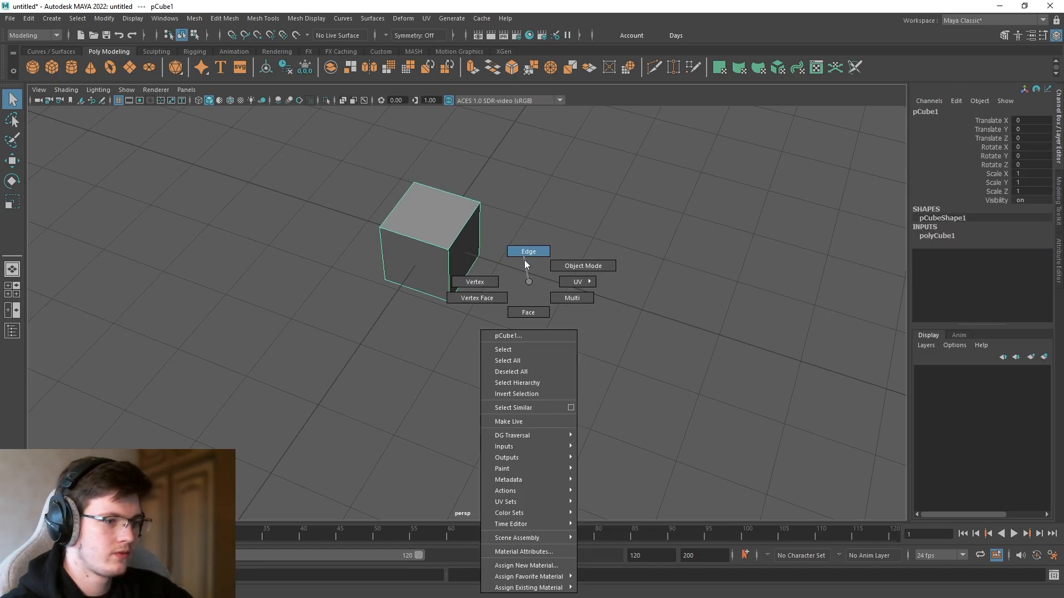
click(460, 283)
drag(454, 262, 447, 247)
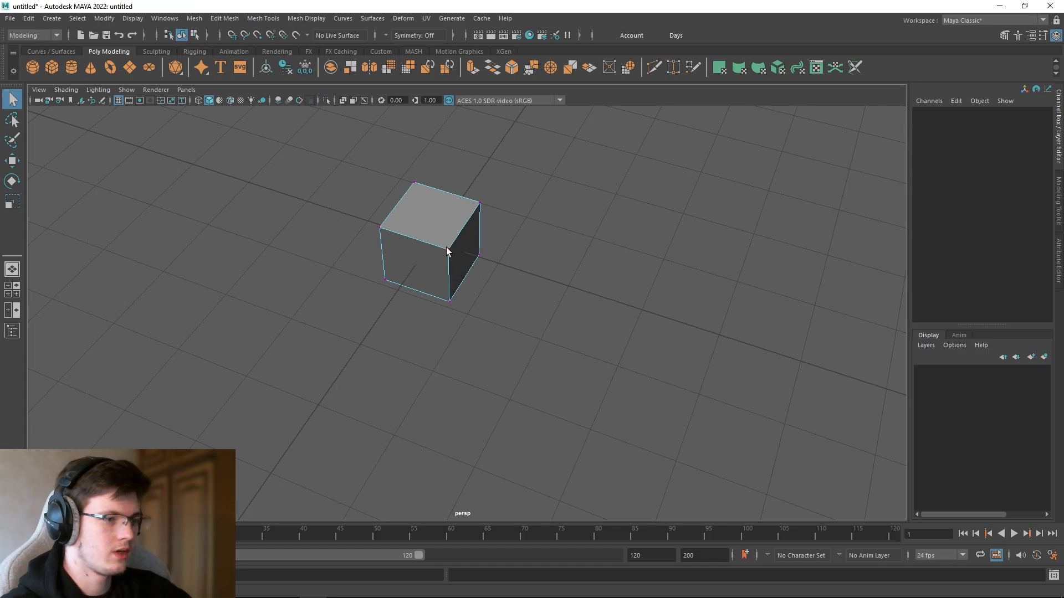
click(11, 162)
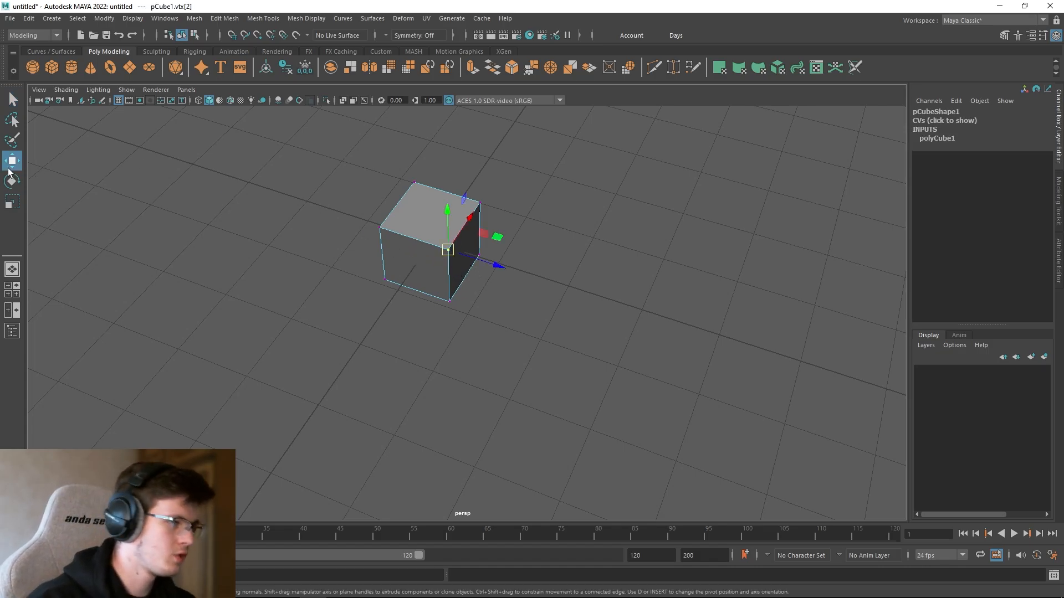
Step: Examine the corner vertex and its move handles from several angles, and clear the vertex selection
scroll(470, 248, up, 2)
mouse_move(491, 245)
mouse_down()
mouse_move(567, 269)
mouse_move(481, 232)
mouse_up()
alt+drag(481, 232, 411, 276)
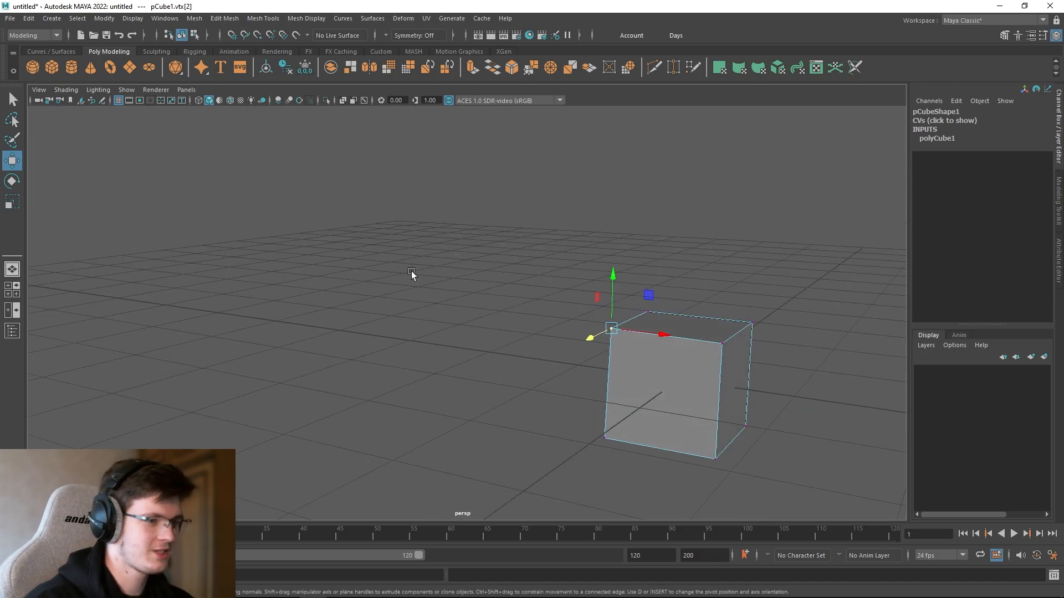
alt+middle_drag(603, 334, 527, 292)
alt+drag(574, 305, 584, 294)
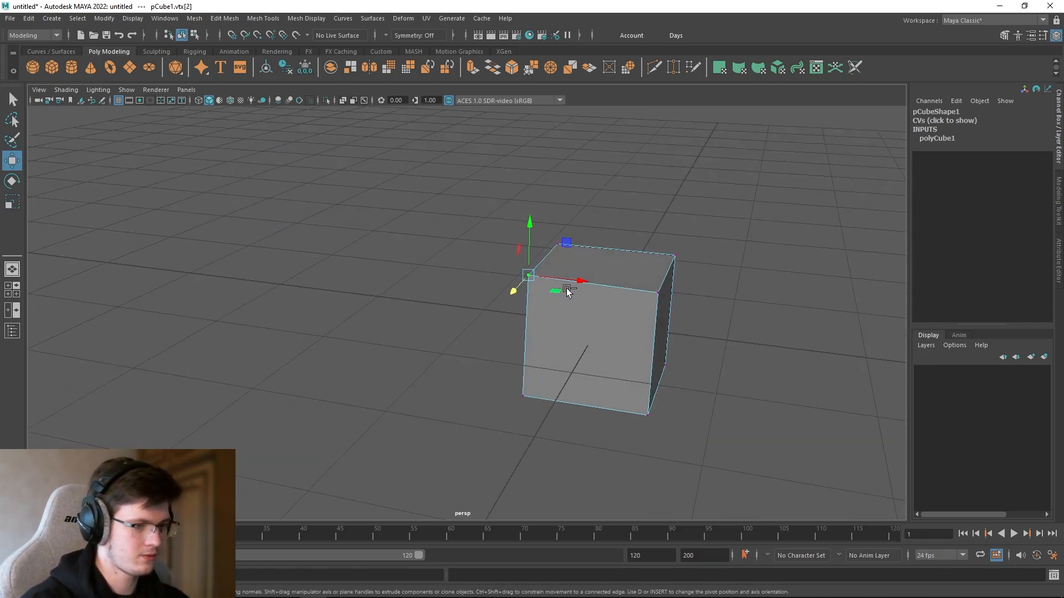
key(f)
alt+drag(567, 291, 651, 312)
scroll(650, 312, down, 5)
alt+drag(497, 313, 576, 300)
click(577, 302)
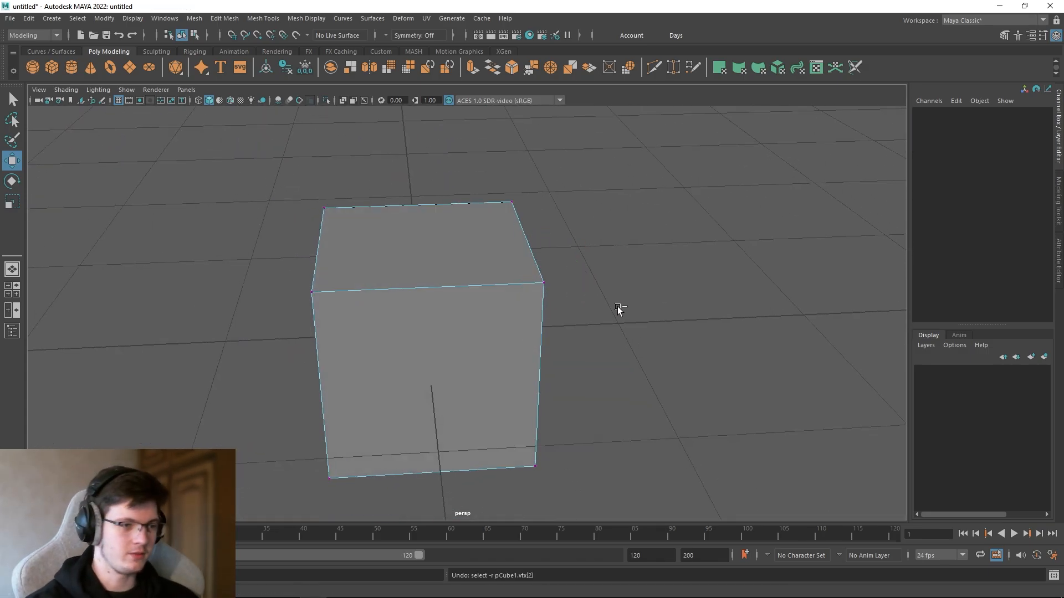
Step: Select all eight vertices of the cube and view them from another angle
alt+drag(625, 325, 488, 263)
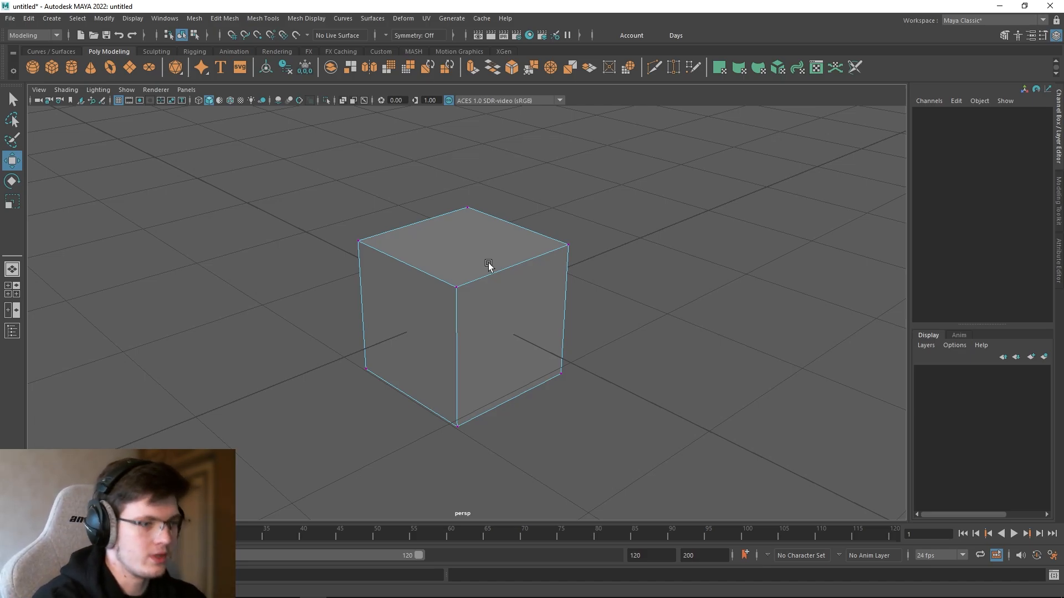
drag(290, 190, 660, 498)
alt+drag(623, 367, 573, 340)
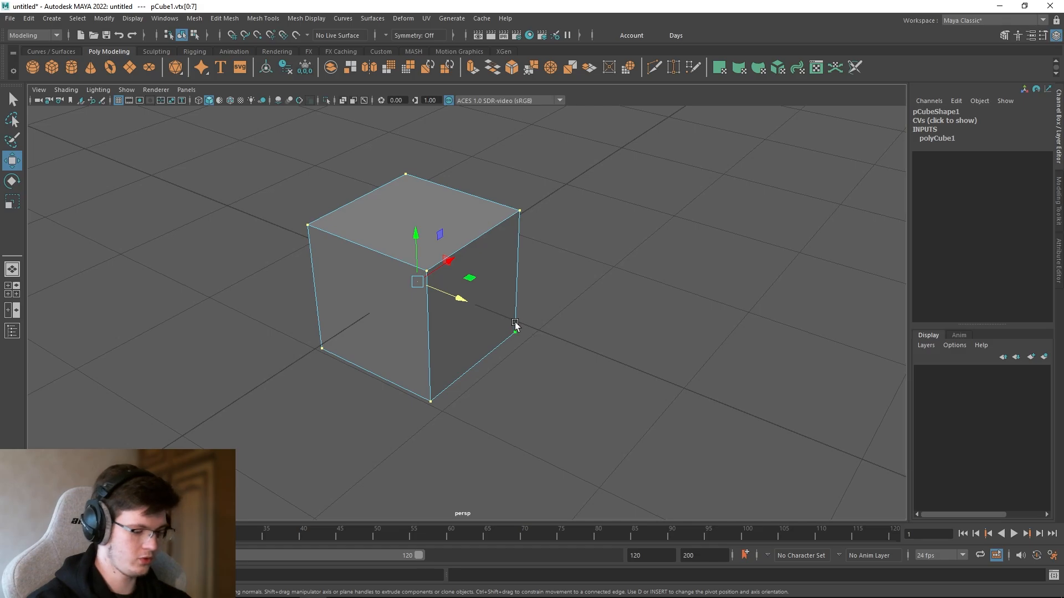
alt+drag(460, 302, 523, 344)
Step: Try moving an upper corner of the cube outward by its vertices, and undo the deformation
click(456, 242)
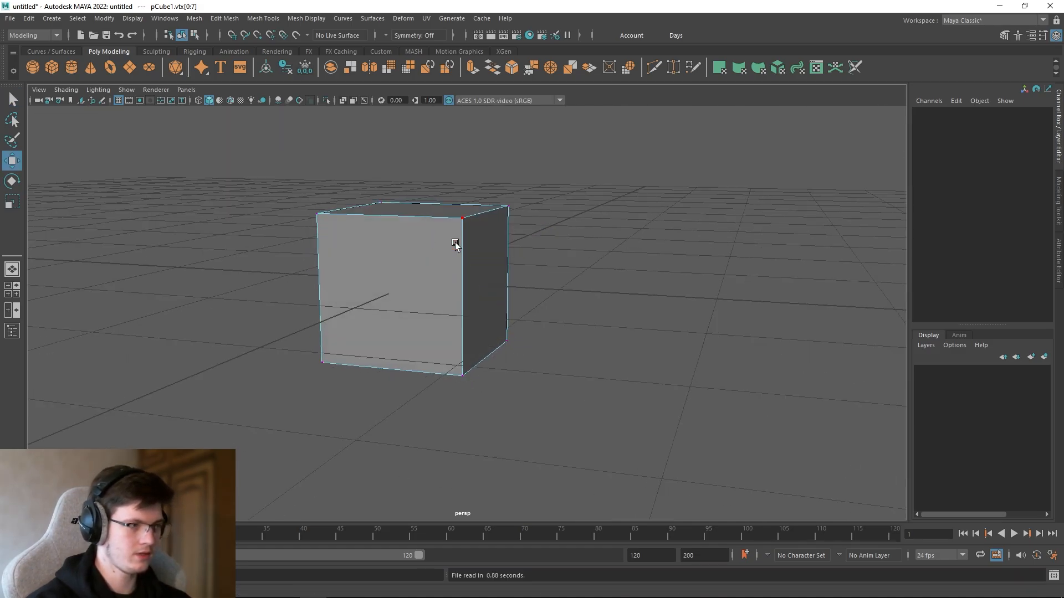
alt+drag(551, 483, 524, 403)
click(467, 308)
drag(499, 314, 525, 327)
alt+drag(516, 384, 532, 363)
drag(372, 216, 449, 288)
key(ctrl+z)
key(ctrl+z)
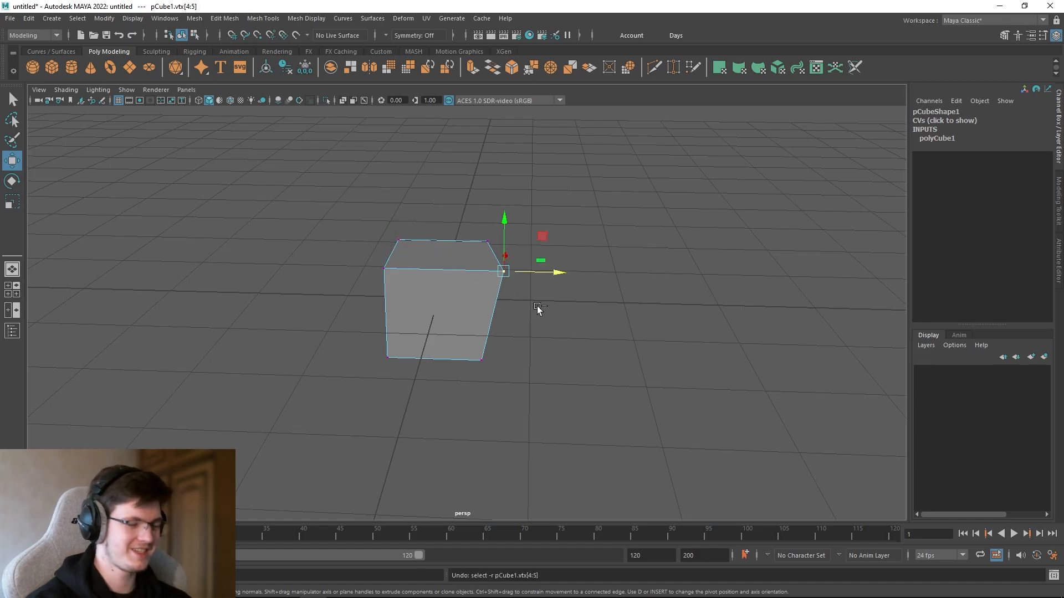
Step: Select all of the cube's vertices, try extruding them along the Z axis, and undo the extrusion
drag(300, 194, 550, 354)
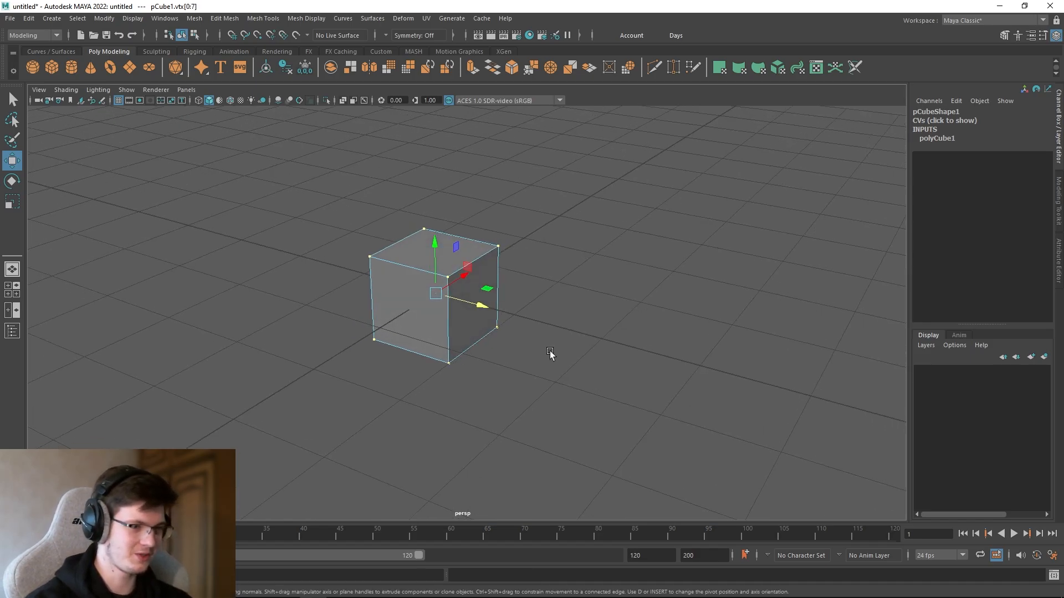
key(ctrl+c)
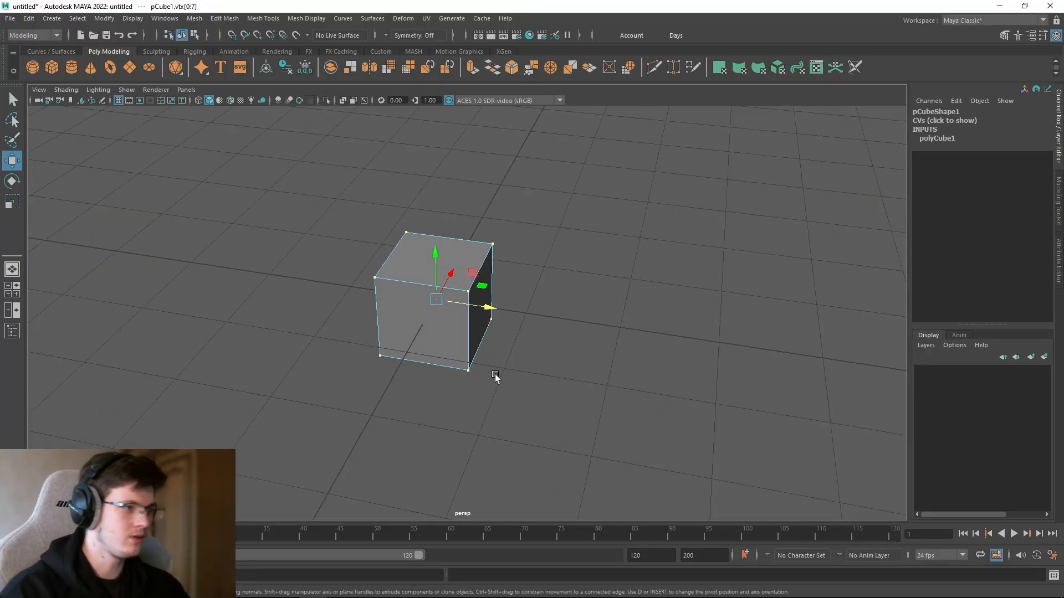
alt+drag(487, 305, 604, 408)
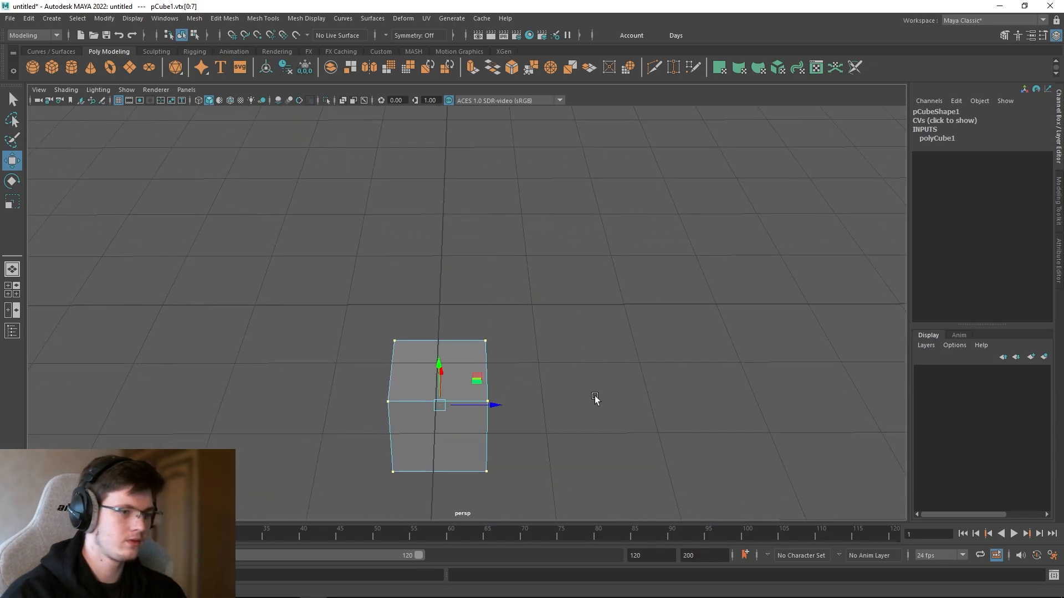
key(f)
key(ctrl+e)
shift+drag(523, 306, 599, 309)
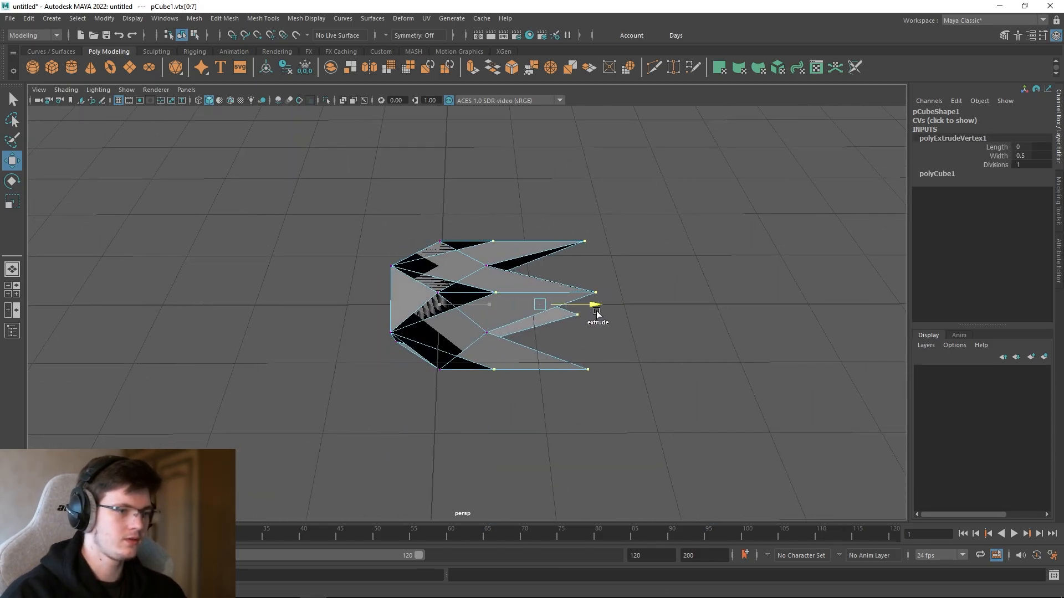
key(ctrl+z)
alt+drag(583, 359, 728, 344)
key(ctrl+z)
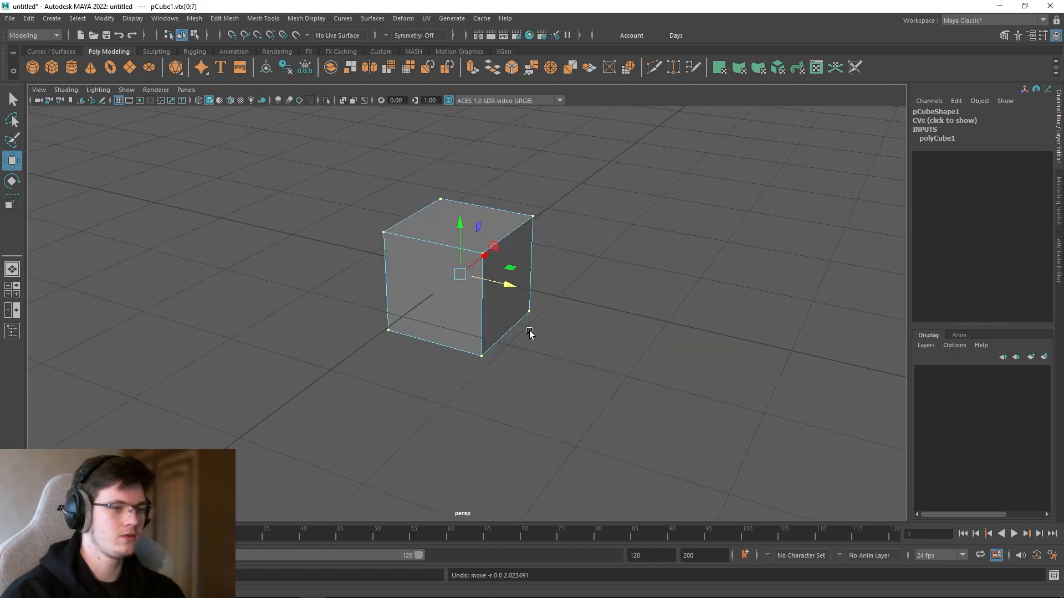
Step: Clear the vertex selection and return the cube to object mode with the whole cube selected
alt+drag(529, 330, 577, 328)
mouse_move(666, 288)
right_down()
mouse_move(667, 457)
mouse_move(645, 558)
mouse_move(662, 282)
right_up()
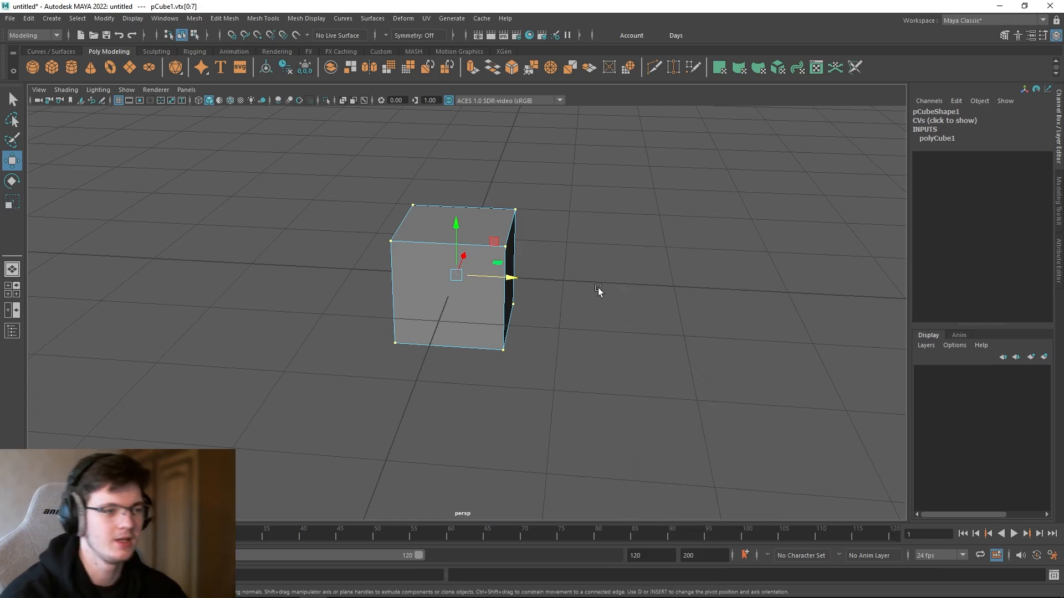
click(597, 287)
alt+drag(597, 288, 577, 298)
right_drag(575, 299, 618, 266)
scroll(546, 270, down, 3)
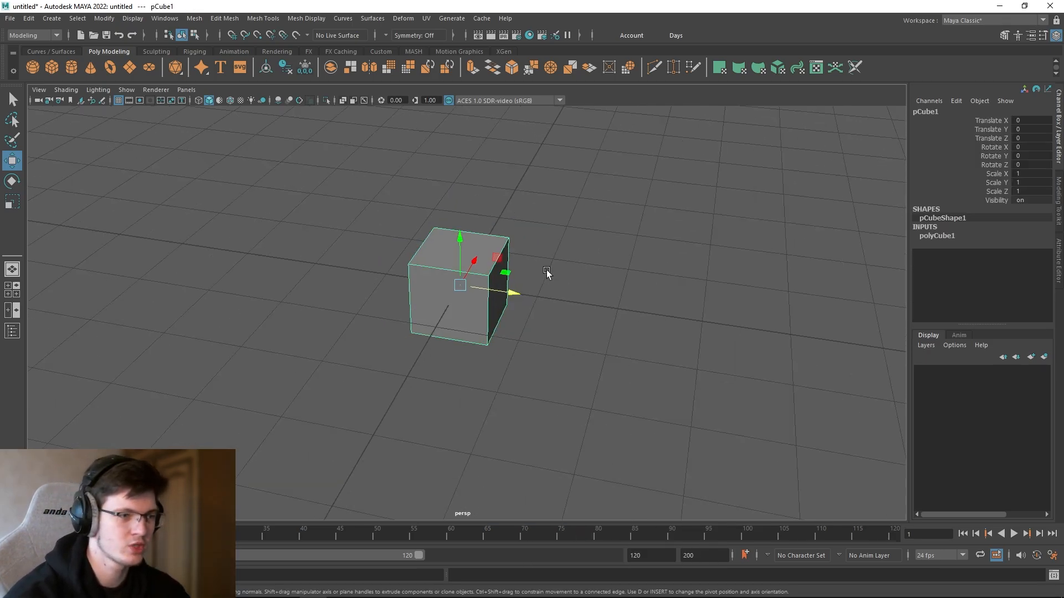
Step: Make a copy of the cube and move it 1.035 units along the Z axis, beside the original
alt+drag(499, 289, 423, 235)
key(ctrl+z)
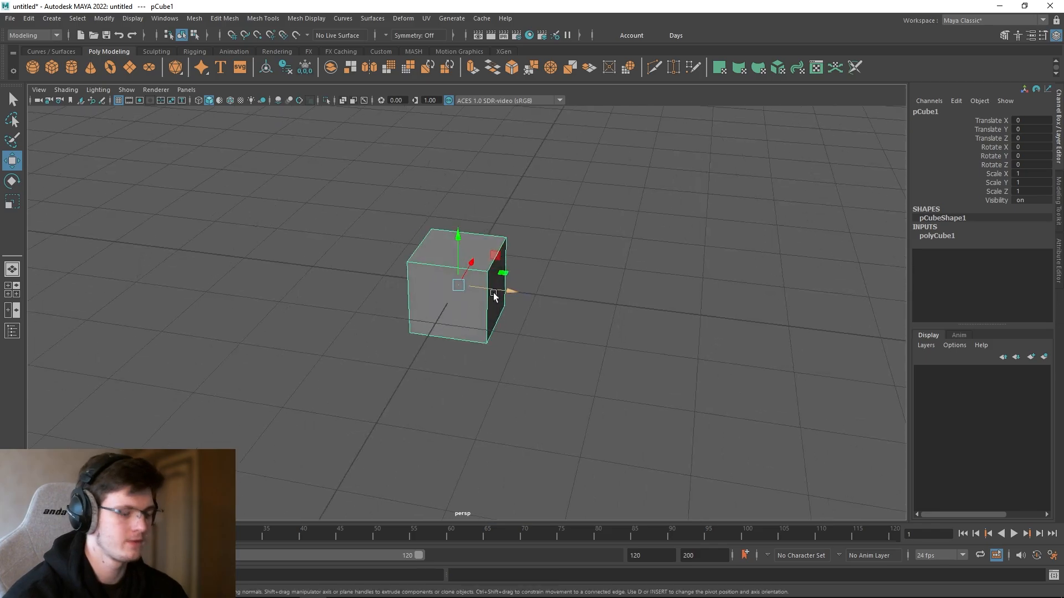
key(ctrl+g)
mouse_move(502, 288)
mouse_down()
mouse_move(583, 308)
mouse_move(554, 320)
mouse_move(497, 284)
mouse_up()
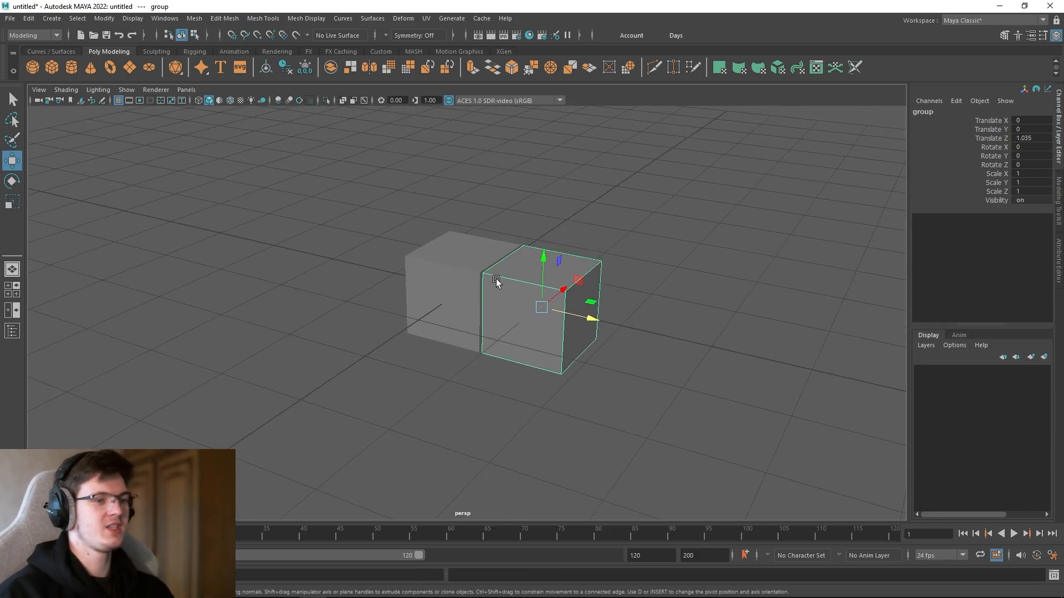
Step: Offset the copied cube from the original so that the two cubes no longer line up
scroll(485, 275, up, 5)
alt+middle_drag(564, 278, 535, 281)
alt+drag(535, 281, 481, 218)
click(628, 335)
Step: Select both cubes and show the Modeling Toolkit with its Combine command
mouse_move(471, 291)
alt+mouse_down()
mouse_move(524, 235)
mouse_move(516, 266)
mouse_move(490, 216)
mouse_move(472, 273)
alt+mouse_up()
click(461, 218)
shift+click(542, 307)
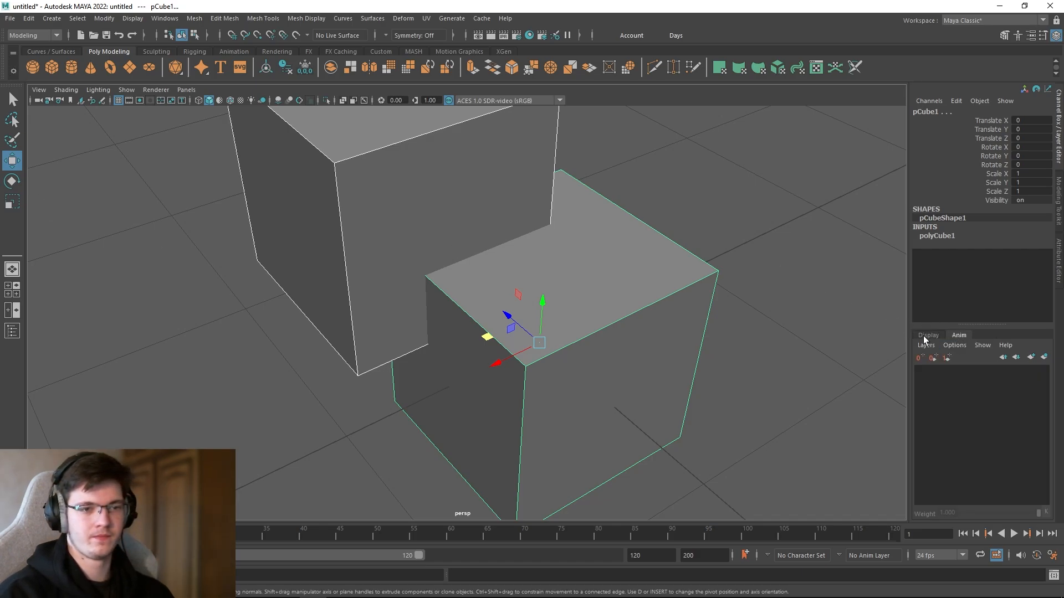
click(1058, 205)
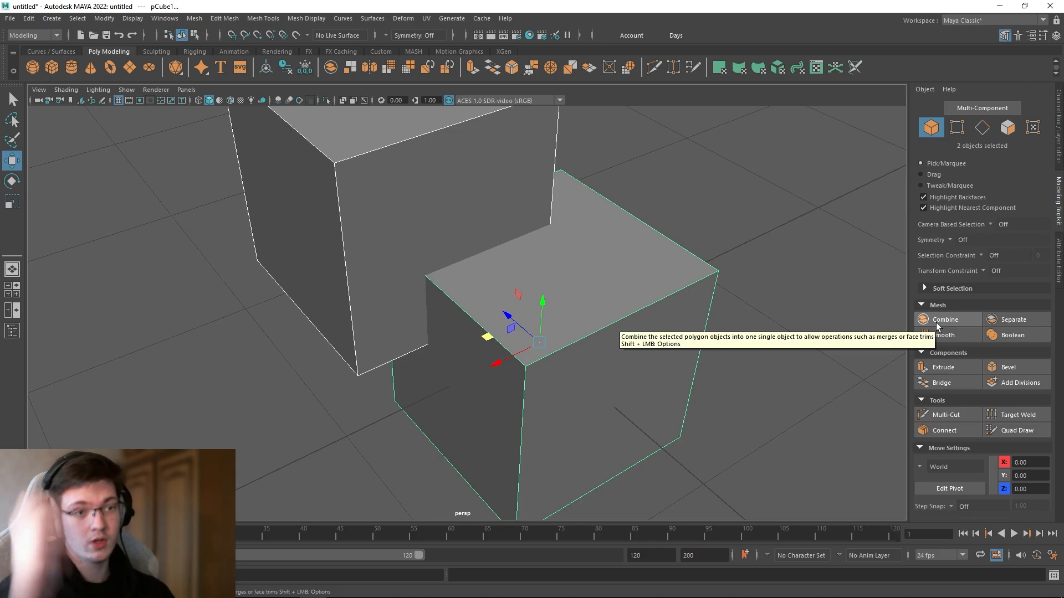
scroll(676, 324, down, 3)
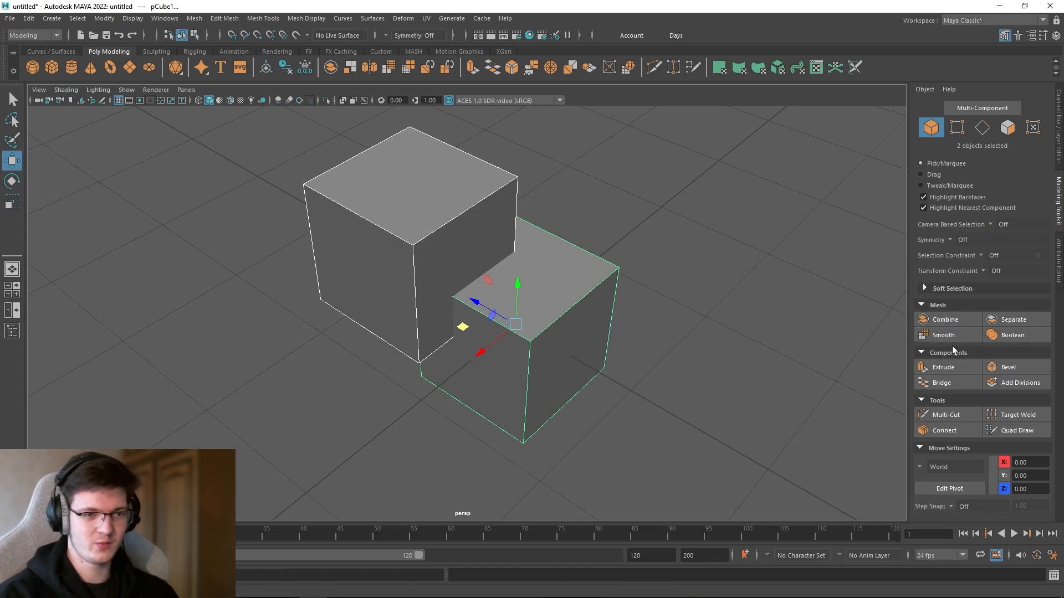
Step: Merge the two overlapping cubes with a Boolean union, keeping the classification set to Edge
click(1010, 336)
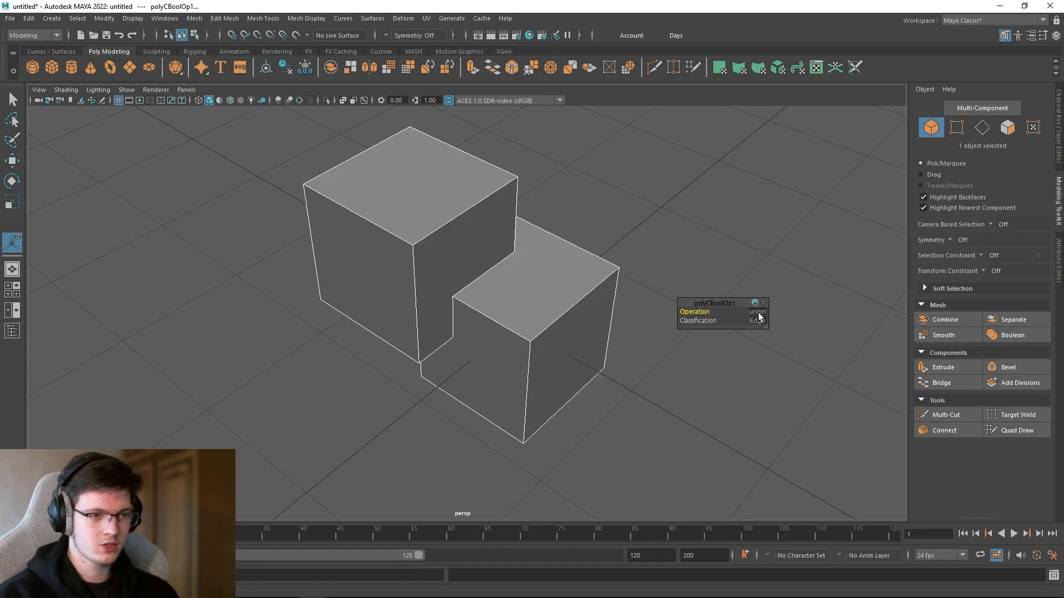
click(757, 313)
click(783, 327)
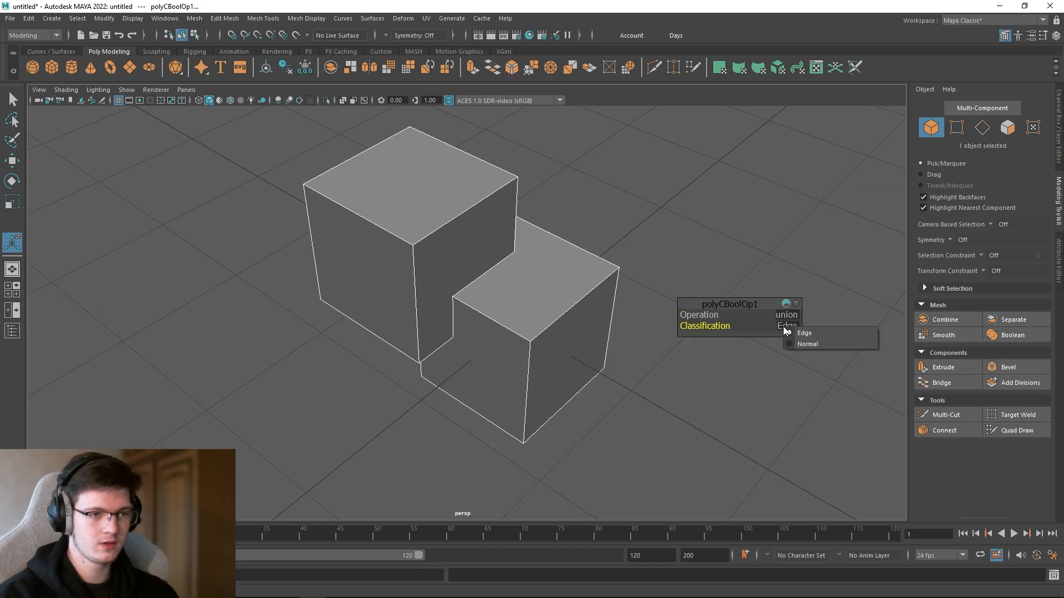
click(796, 342)
click(788, 324)
click(802, 331)
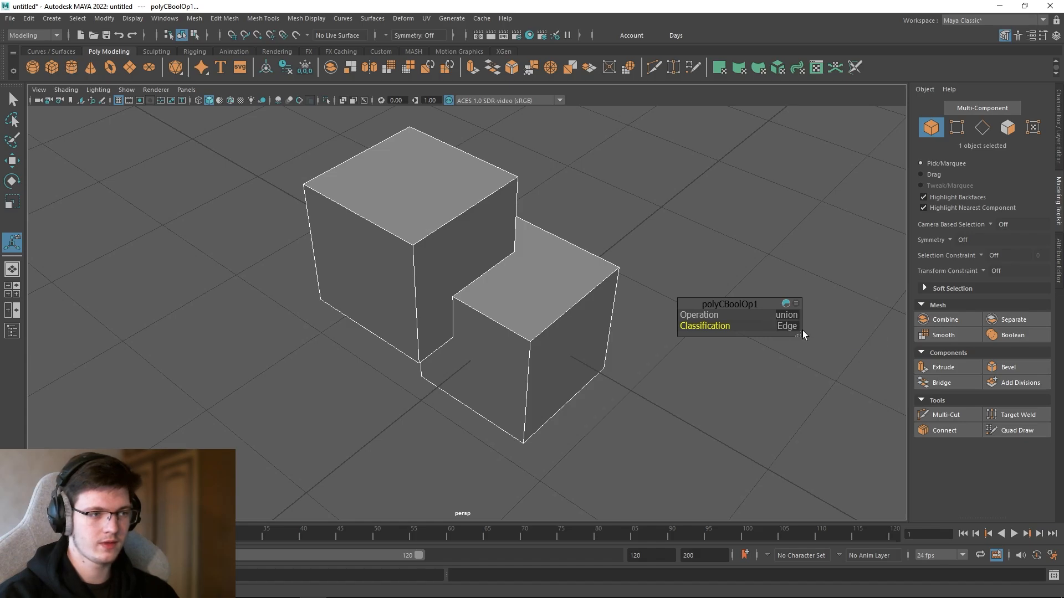
Step: Switch the merged mesh to edge component mode
click(576, 277)
alt+drag(577, 276, 630, 273)
right_click(631, 266)
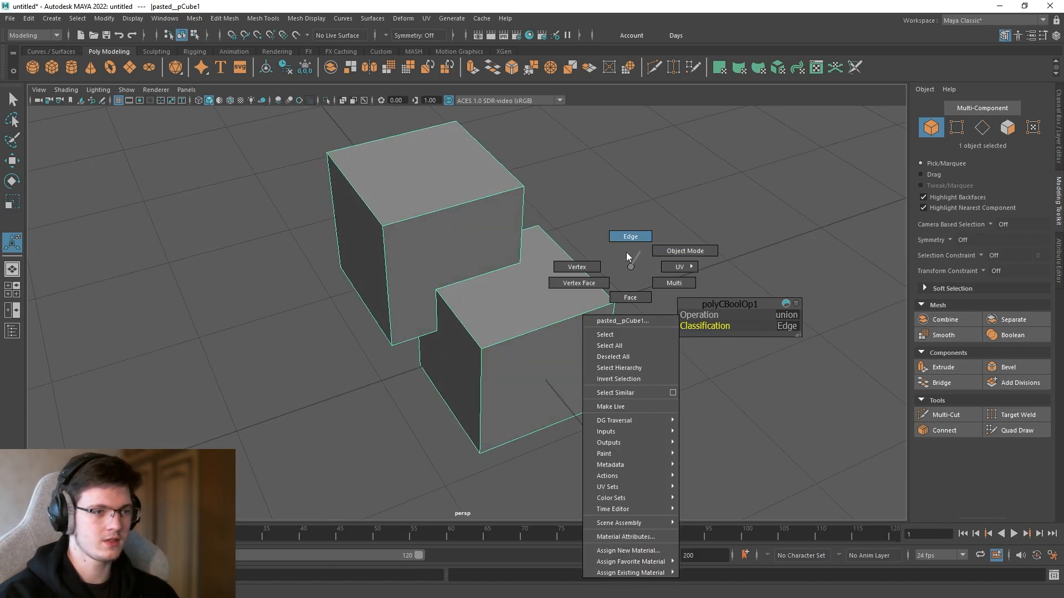
right_drag(626, 255, 629, 238)
Step: Examine the seam and the interior of the merged mesh up close, where the two cubes intersect
scroll(429, 286, up, 4)
alt+drag(431, 286, 469, 262)
scroll(485, 293, up, 5)
scroll(469, 262, up, 1)
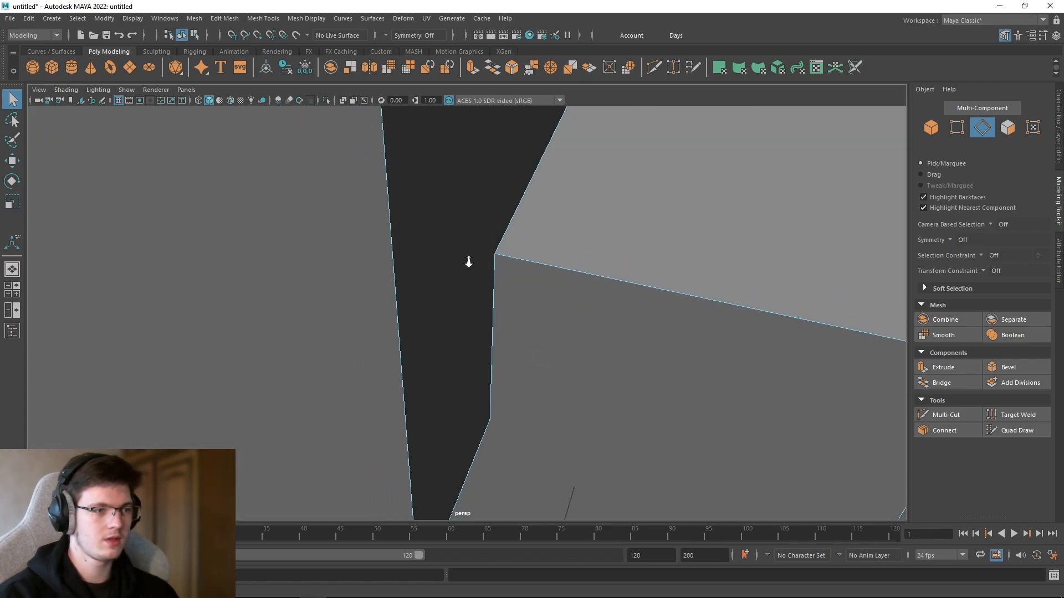
scroll(469, 262, down, 5)
alt+middle_drag(444, 242, 477, 318)
scroll(477, 318, up, 6)
alt+drag(477, 317, 478, 258)
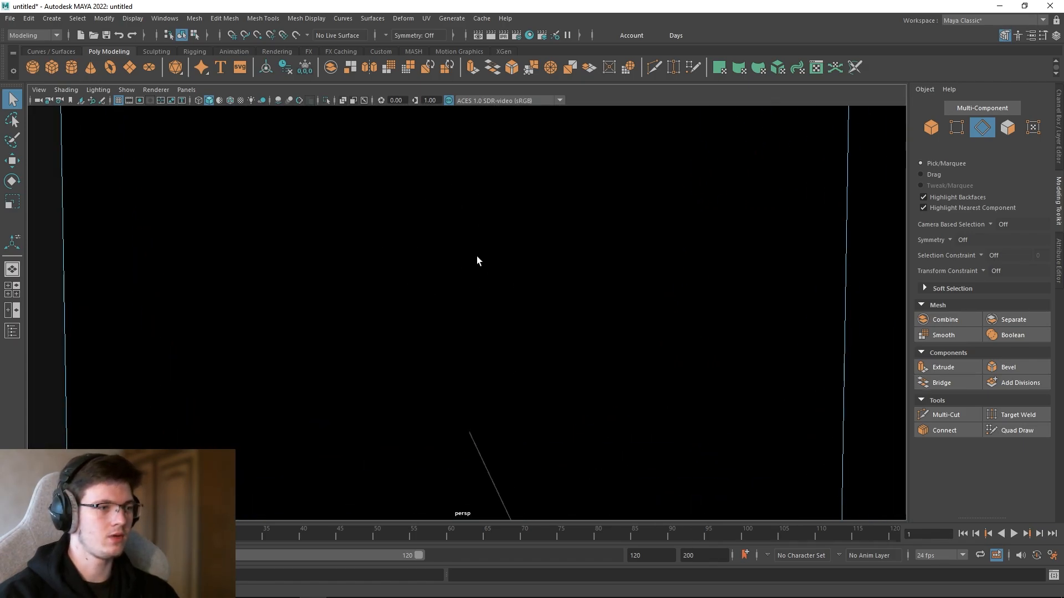
alt+middle_drag(477, 259, 654, 370)
alt+middle_drag(518, 277, 651, 366)
alt+drag(499, 247, 551, 304)
scroll(550, 304, down, 3)
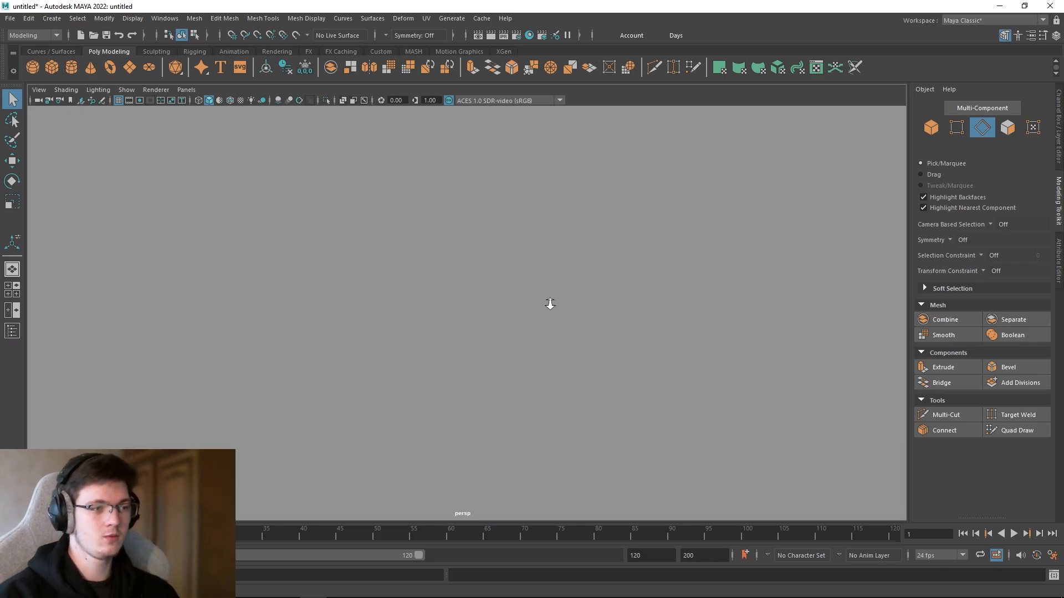
scroll(550, 305, down, 4)
scroll(484, 278, down, 5)
alt+drag(501, 281, 541, 270)
scroll(541, 269, up, 2)
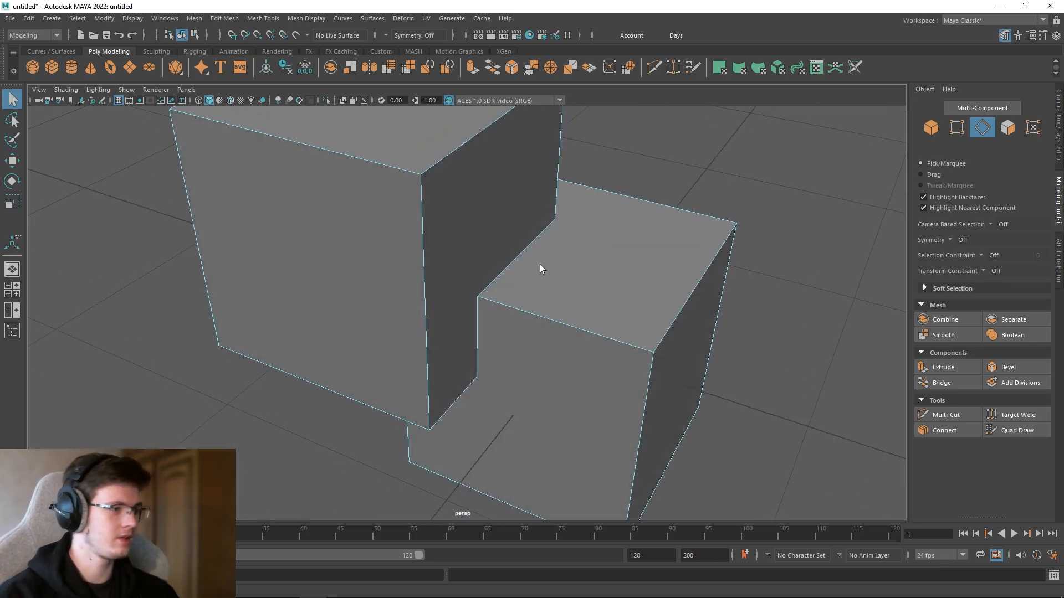
scroll(541, 269, down, 3)
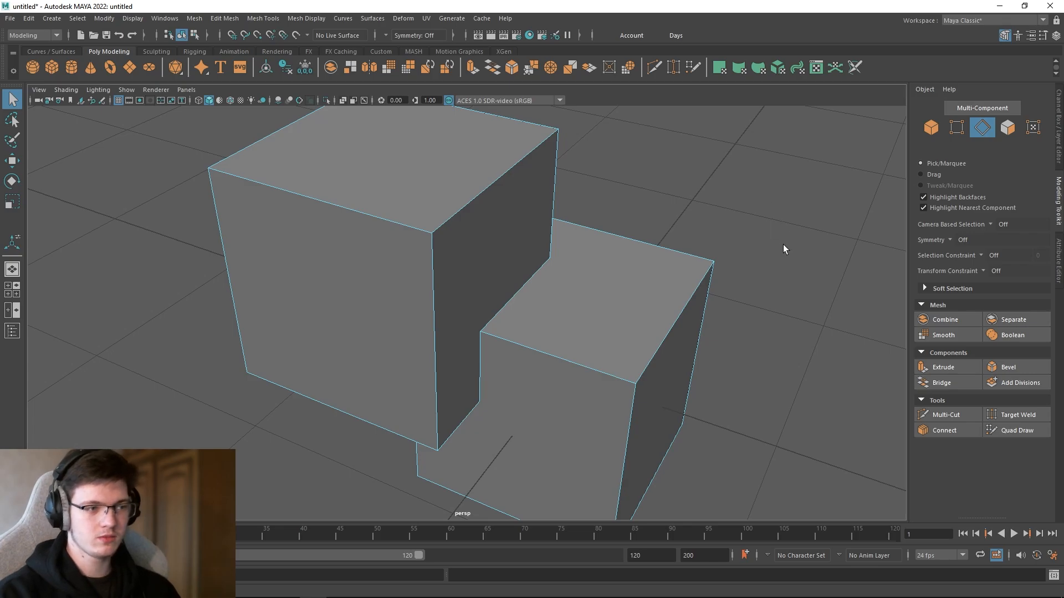
Step: Select the edges along the seam where the two cubes meet, on both sides of the mesh
alt+drag(783, 245, 493, 242)
click(493, 243)
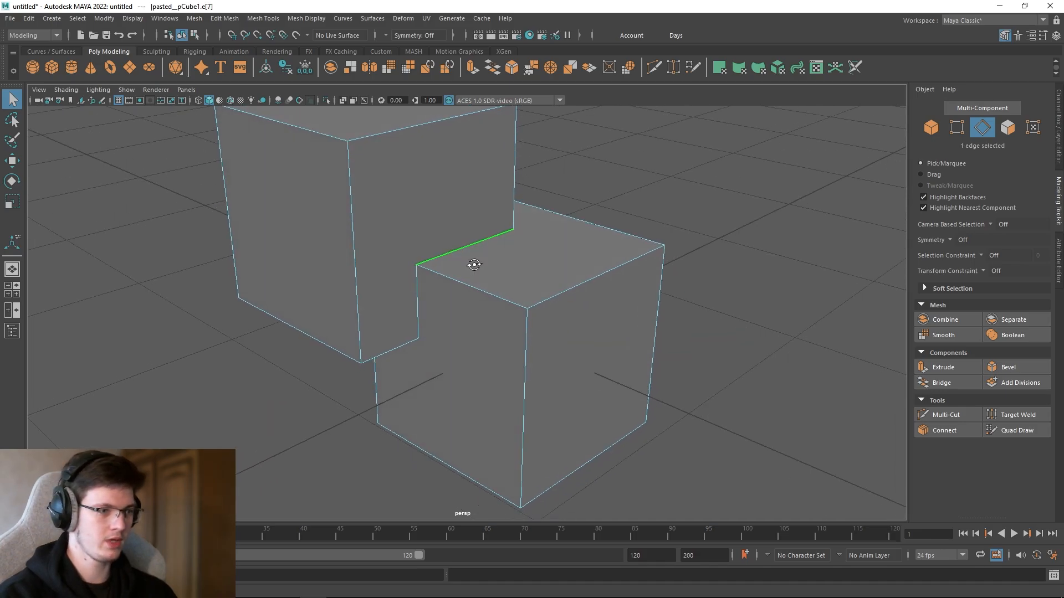
shift+click(427, 294)
alt+drag(440, 368, 445, 308)
shift+click(440, 265)
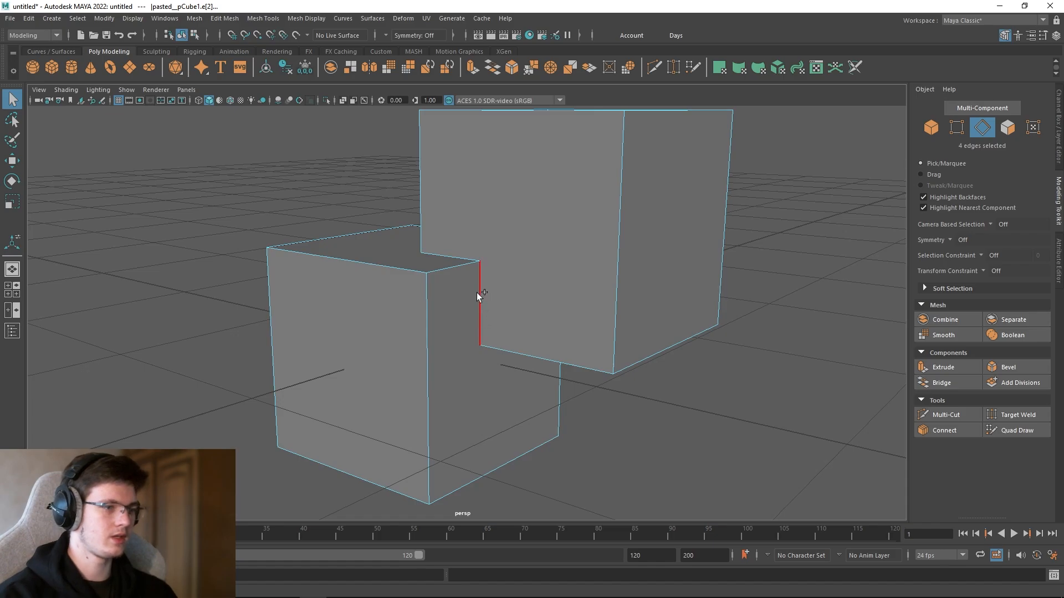
shift+click(459, 259)
alt+drag(459, 258, 627, 288)
Step: Bevel the selected seam edges with 2 segments
click(1004, 367)
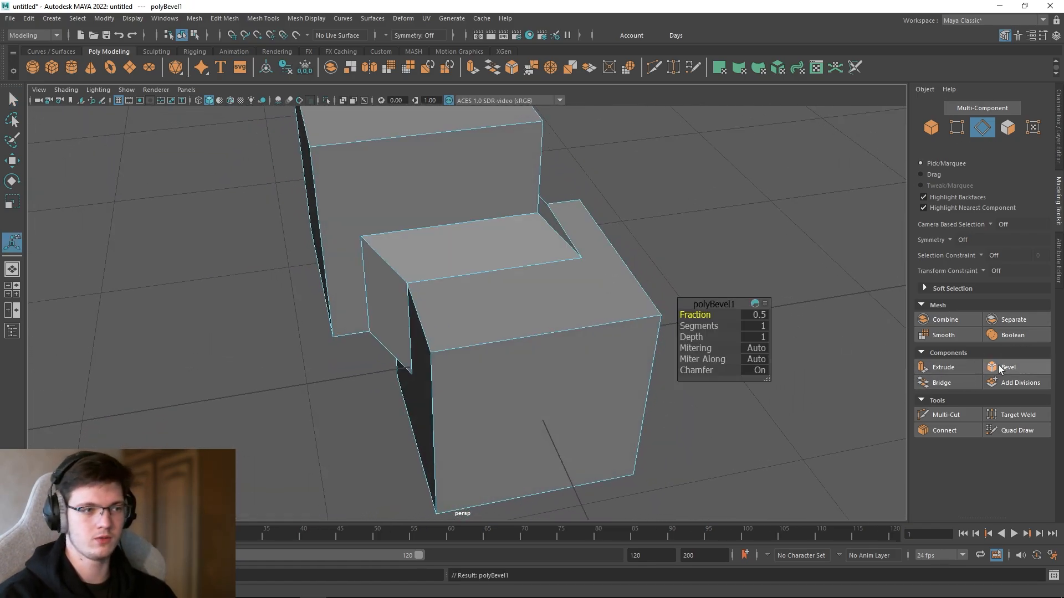
click(763, 330)
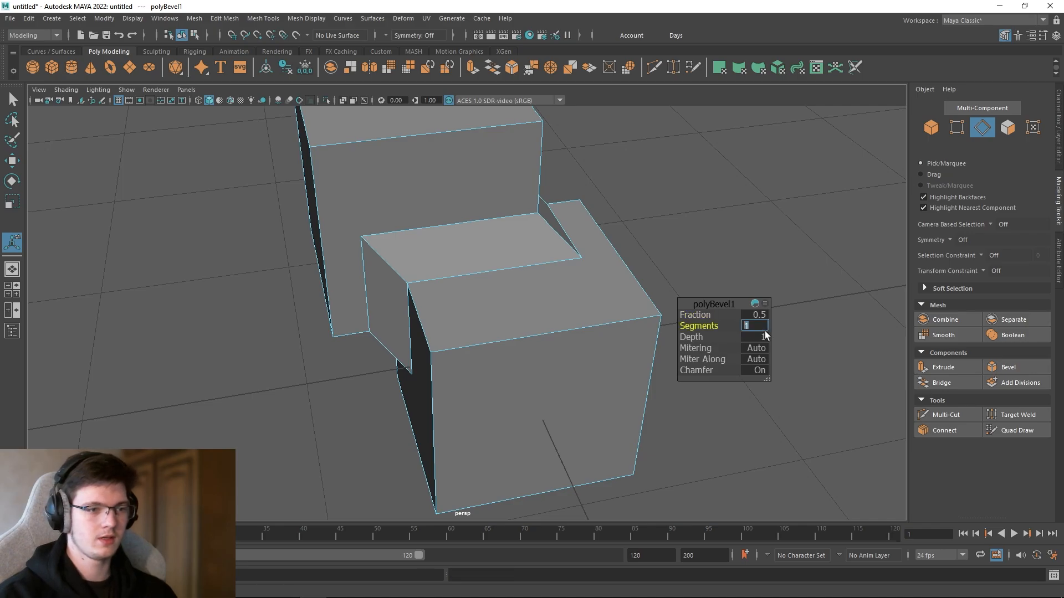
text(2)
key(Return)
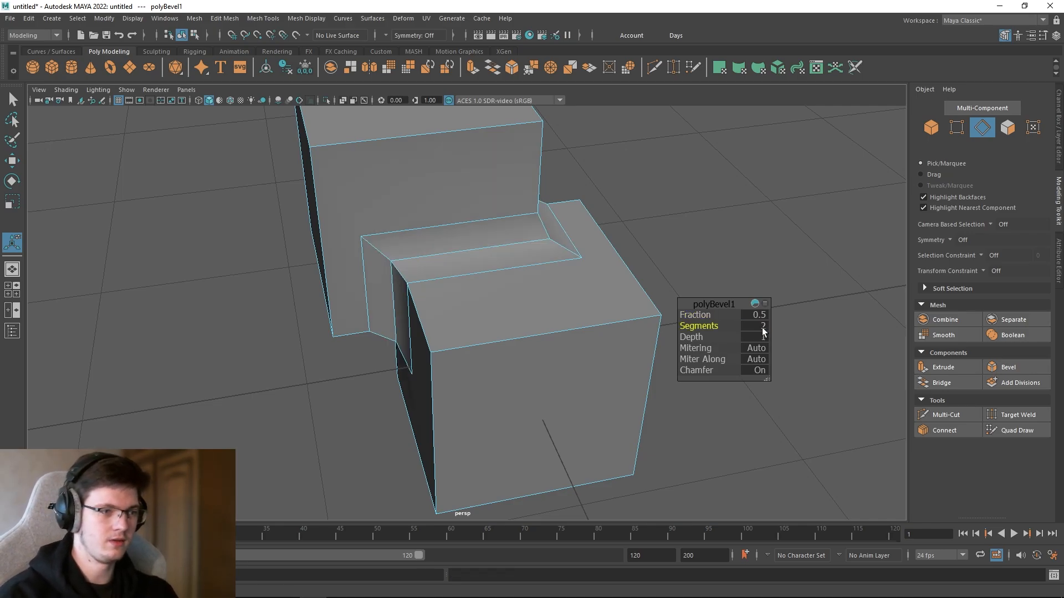
Step: Try bevel fractions of 0 and 1 to compare the bevel's width
alt+drag(518, 265, 435, 227)
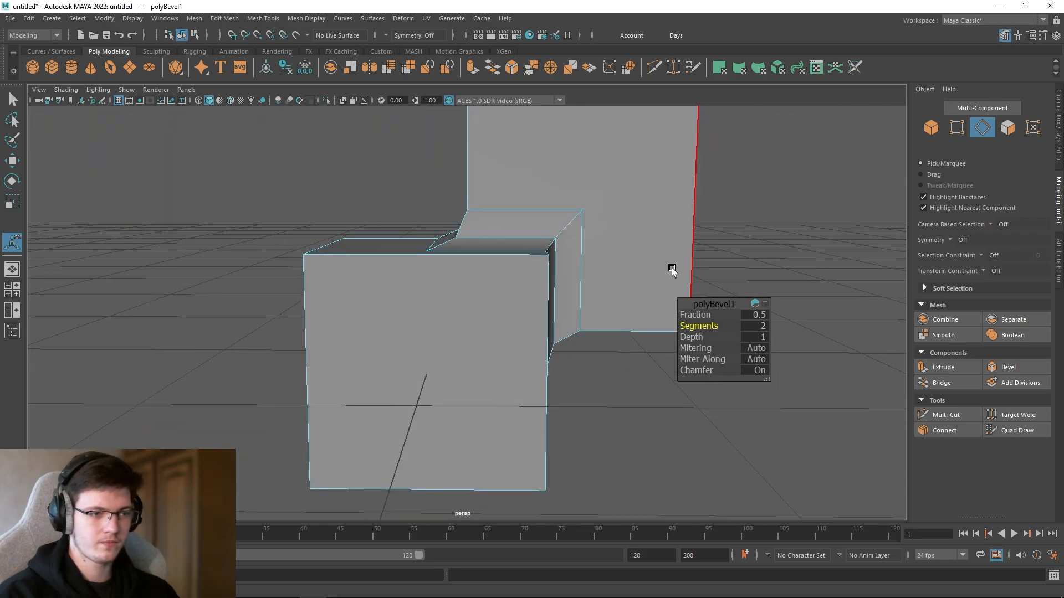
click(753, 314)
text(00)
key(Return)
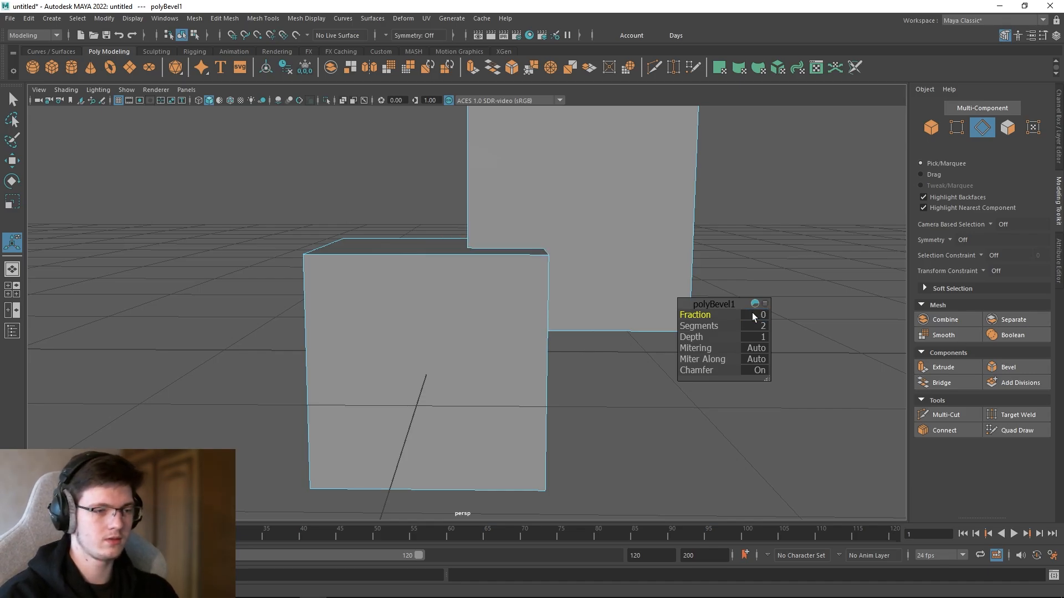
text(1)
key(Return)
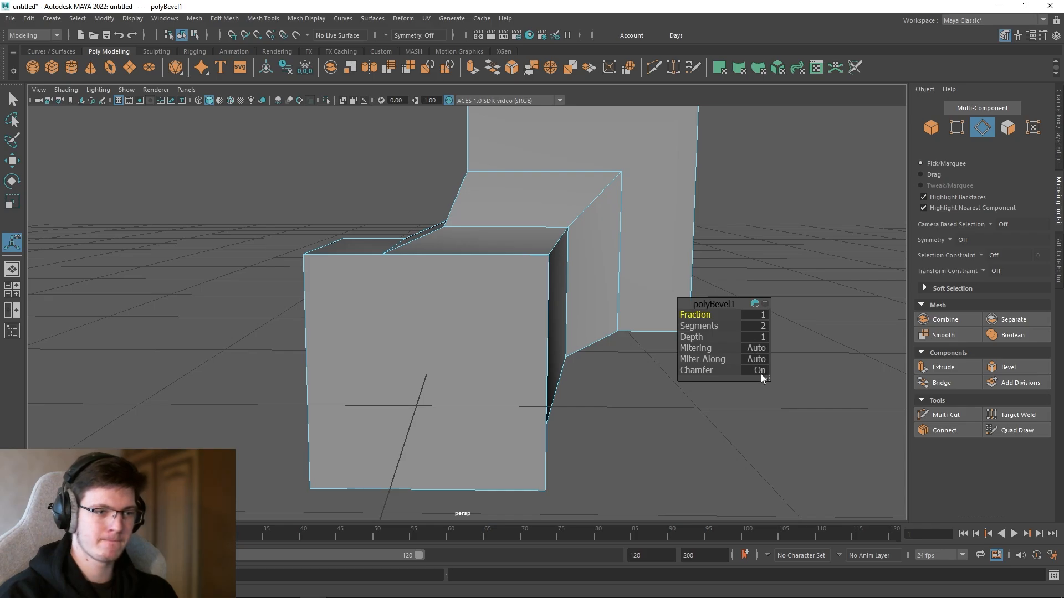
Step: Try Uniform mitering on the bevel and return it to Auto
click(757, 350)
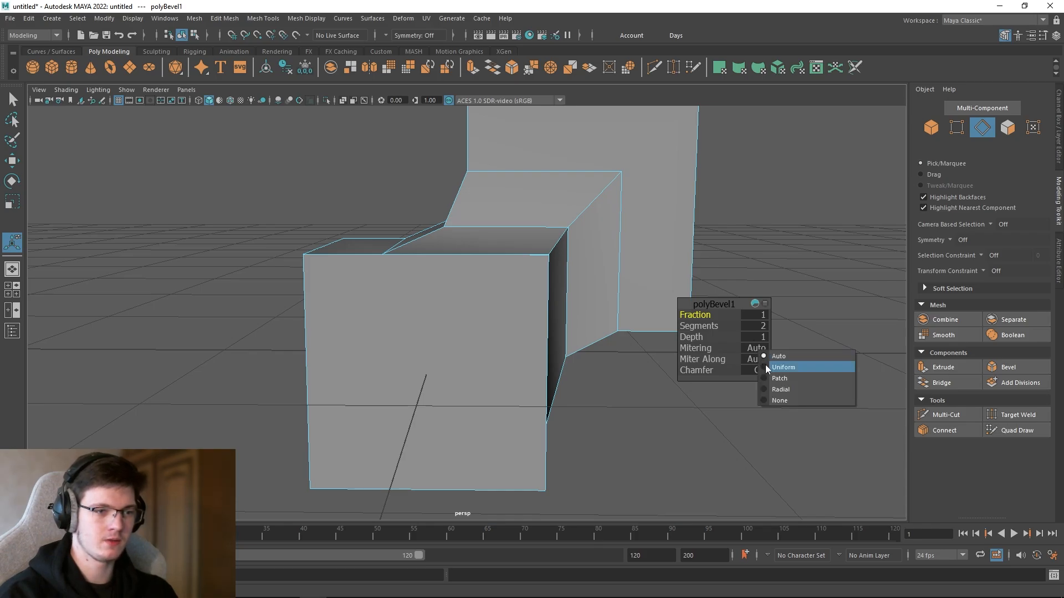
click(766, 364)
click(755, 348)
click(774, 354)
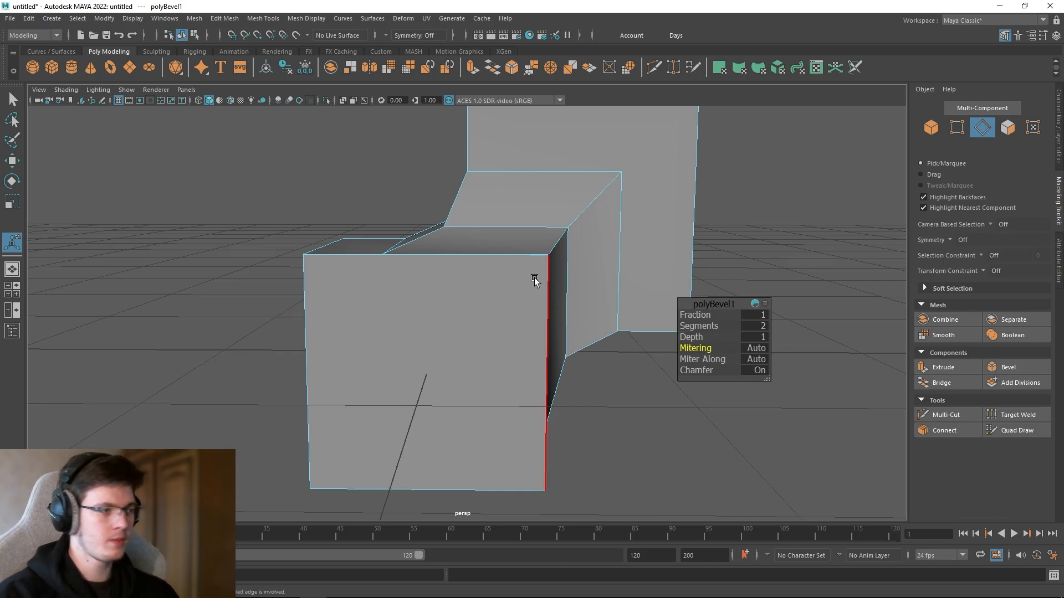
Step: Set the bevel's fraction to 0.5 after checking its shape from another angle
alt+drag(534, 277, 574, 297)
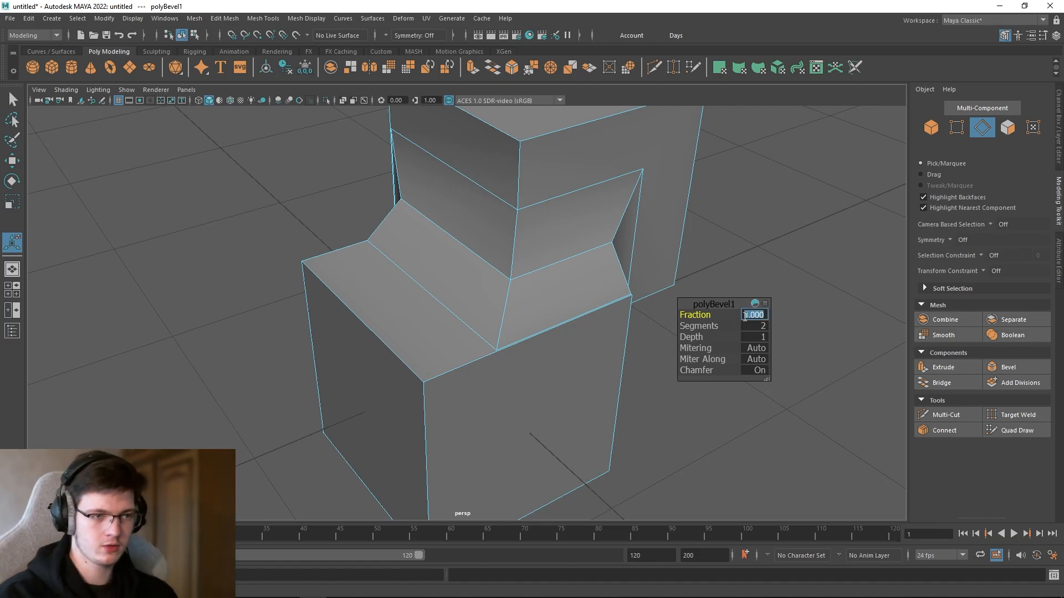
key(Return)
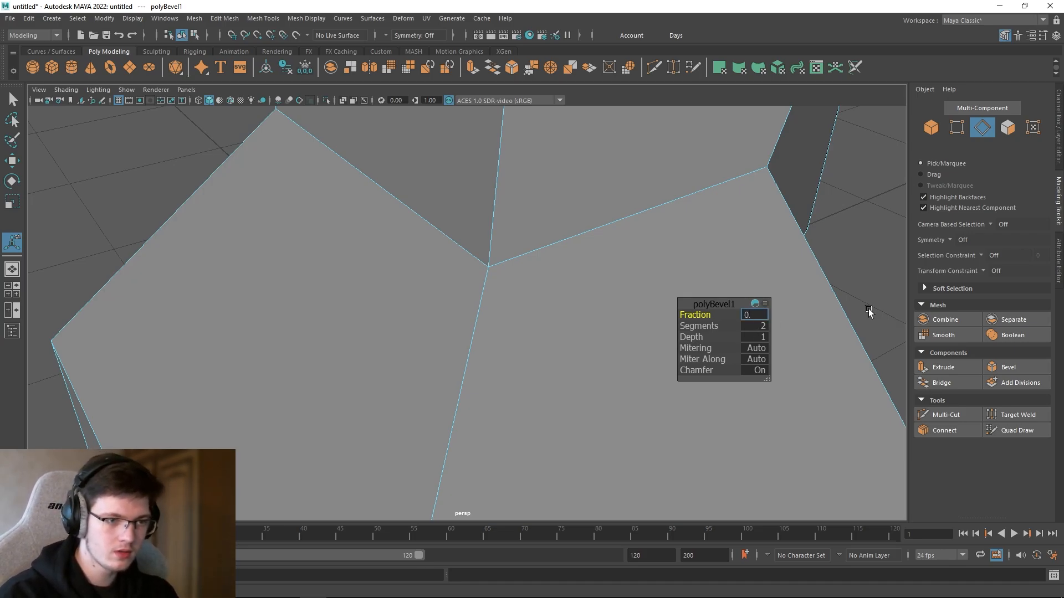
text(0.5)
key(Return)
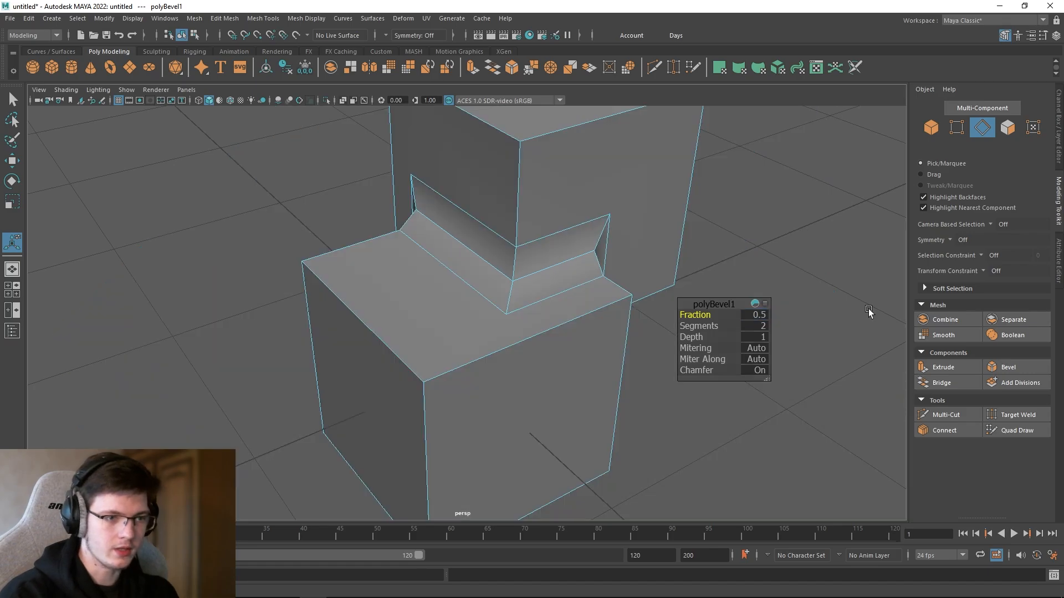
Step: Select the edge loop running along the middle of the beveled seam
click(600, 248)
alt+drag(568, 253, 608, 241)
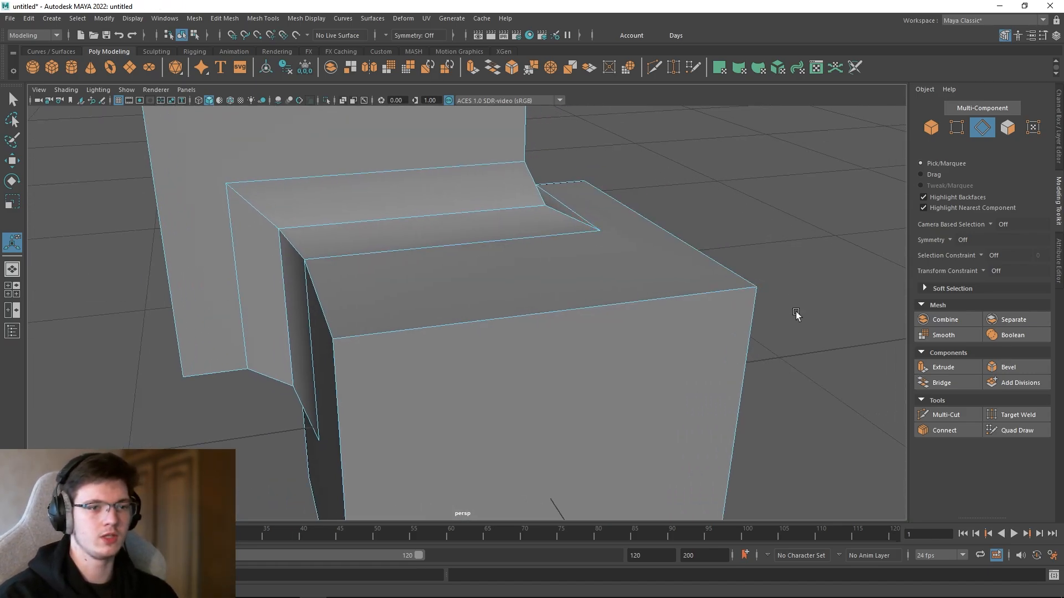
alt+drag(774, 304, 793, 314)
scroll(793, 315, down, 1)
double_click(511, 223)
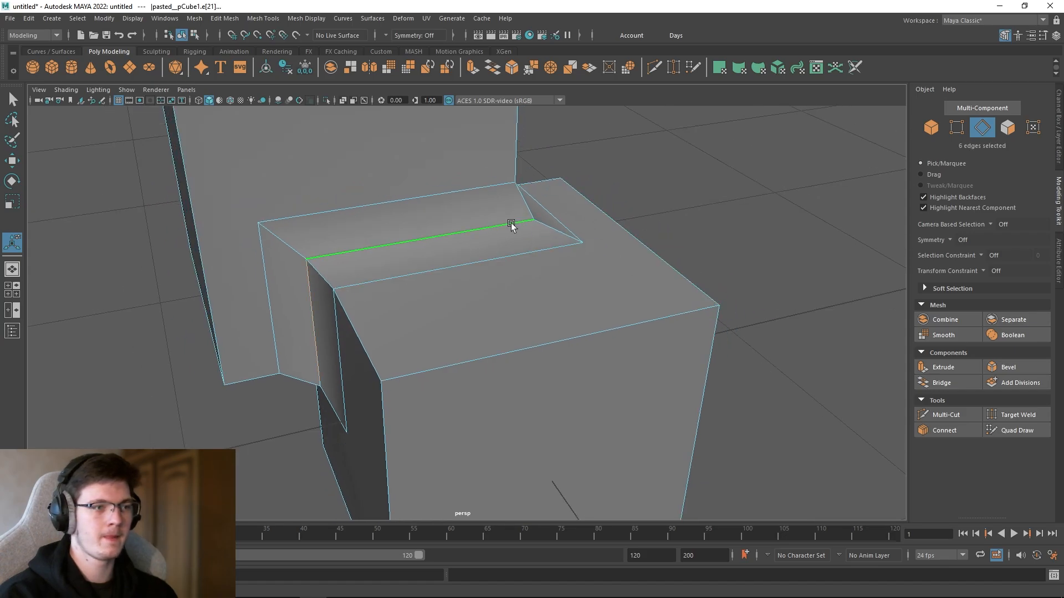
mouse_move(511, 222)
alt+mouse_down()
mouse_move(388, 230)
mouse_move(326, 209)
mouse_move(548, 210)
mouse_move(515, 216)
alt+mouse_up()
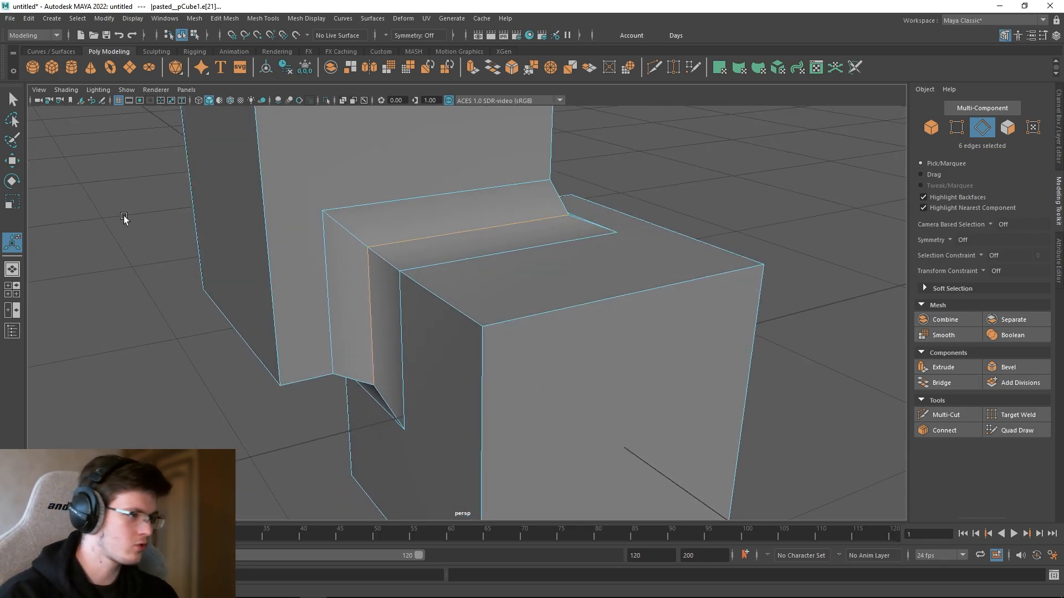
Step: Undo the edge loop selection and the last bevel fraction change to get back to the bevel's settings
alt+drag(630, 244, 628, 242)
alt+middle_drag(628, 243, 601, 220)
key(ctrl+z)
key(ctrl+z)
key(ctrl+z)
key(ctrl+z)
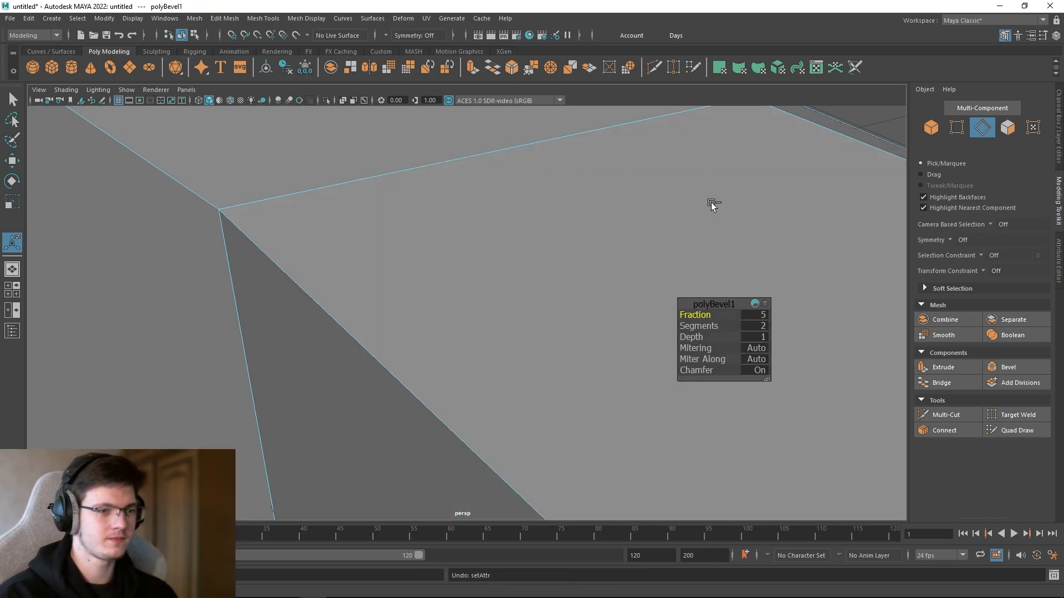
Step: Set the fraction of the seam bevel back to 0.5
scroll(710, 202, down, 6)
alt+drag(481, 240, 444, 216)
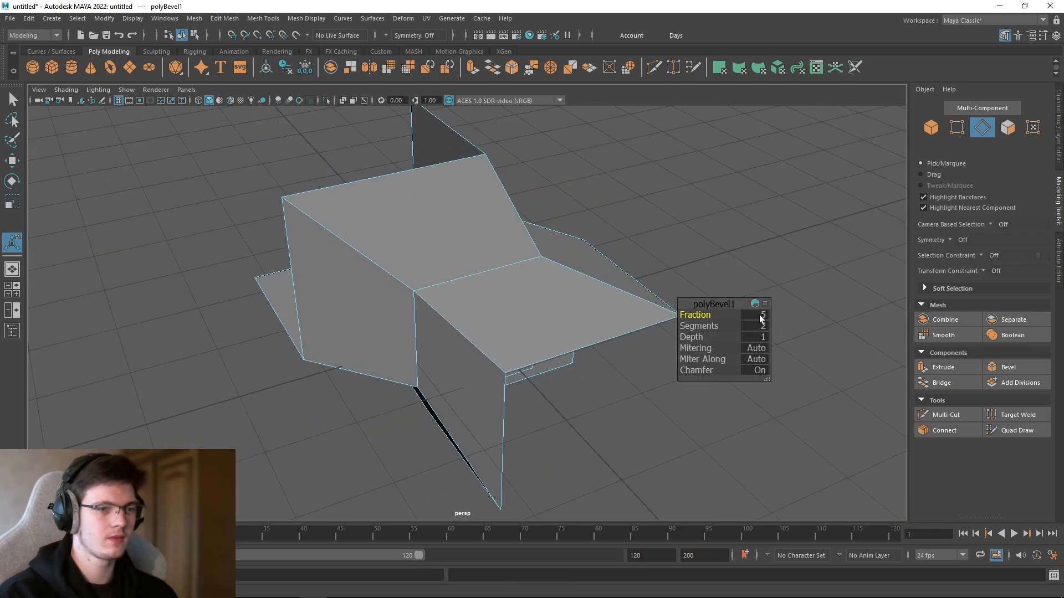
alt+drag(557, 272, 532, 222)
click(757, 316)
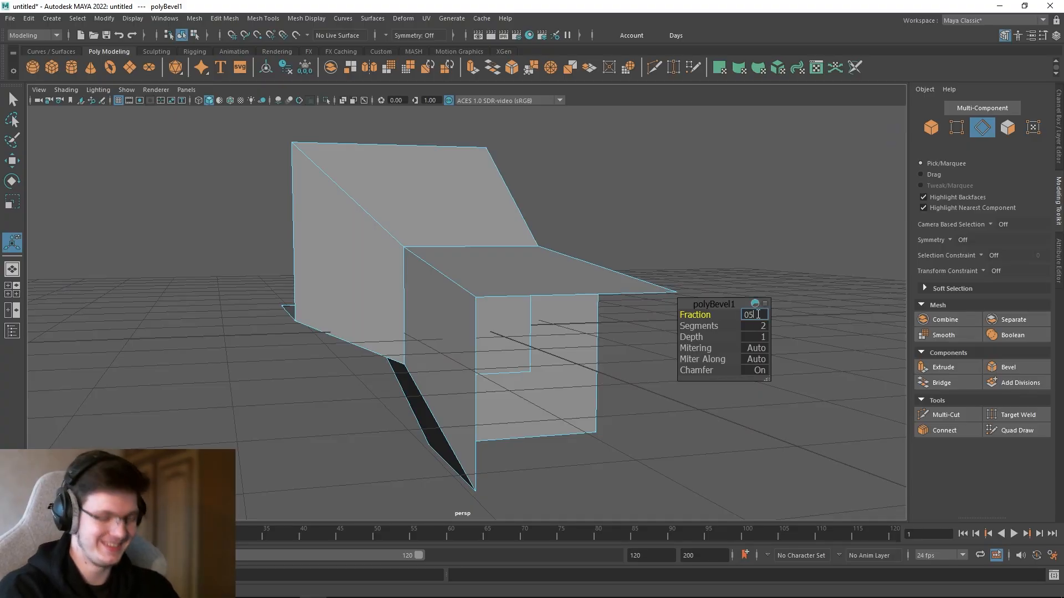
text(0.5)
key(Return)
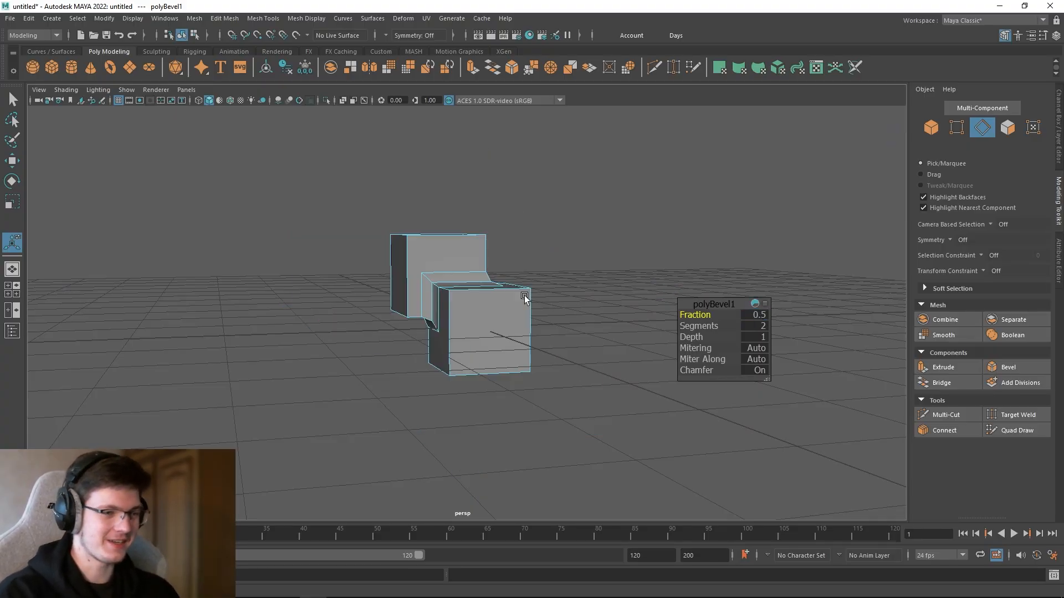
Step: Turn off the bevel's Chamfer option and check the flattened seam from several angles
scroll(525, 297, up, 3)
alt+drag(525, 298, 548, 321)
scroll(548, 321, up, 2)
scroll(496, 268, up, 5)
mouse_move(496, 268)
alt+mouse_down()
mouse_move(554, 299)
mouse_move(492, 257)
mouse_move(503, 273)
alt+mouse_up()
click(763, 370)
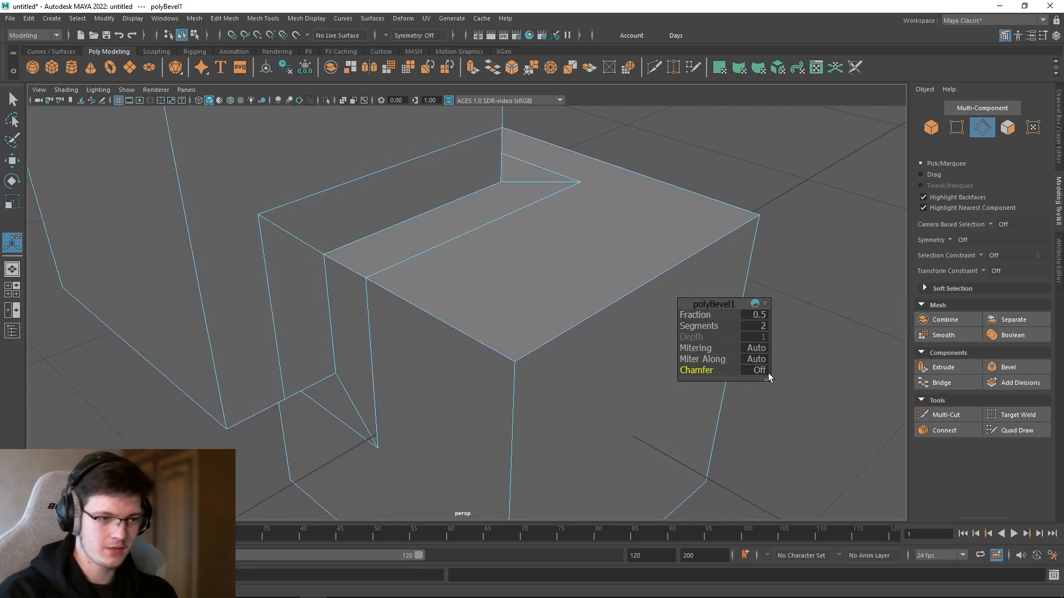
alt+drag(572, 256, 779, 285)
alt+drag(702, 267, 643, 252)
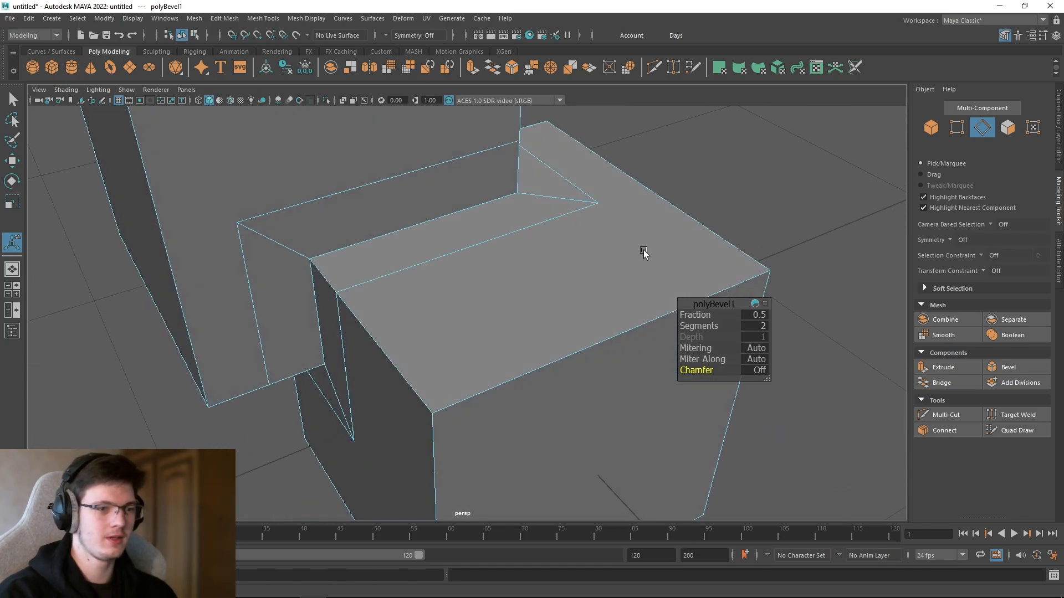
Step: Set the unchamfered bevel's segments to 4
click(762, 326)
text(4)
key(Return)
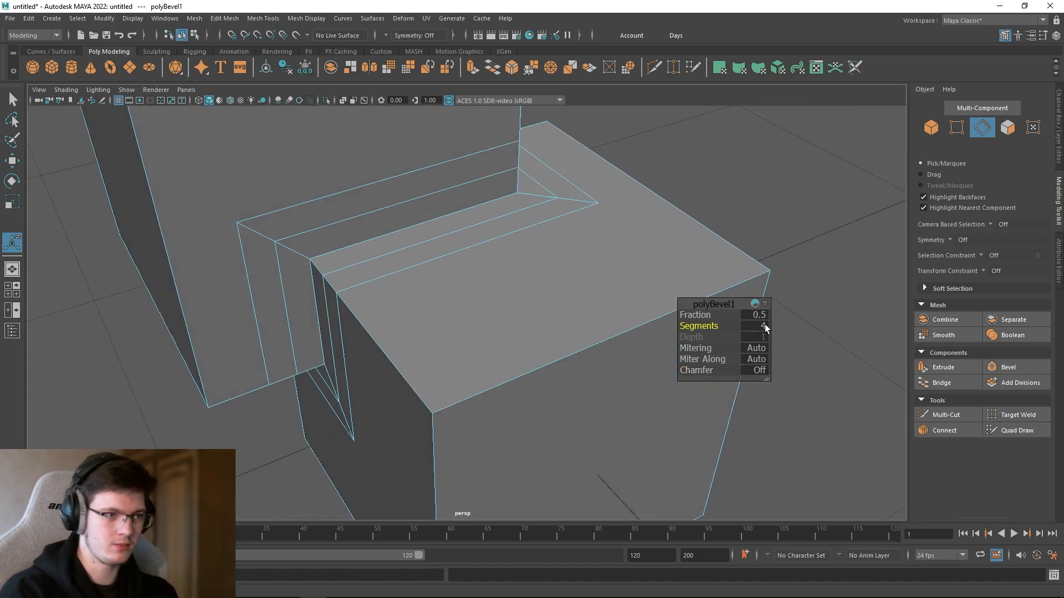
Step: Select the edge loop that runs down the upper cube's corner and across the bevel
alt+drag(394, 258, 474, 239)
scroll(474, 240, down, 3)
alt+drag(493, 188, 518, 204)
double_click(482, 195)
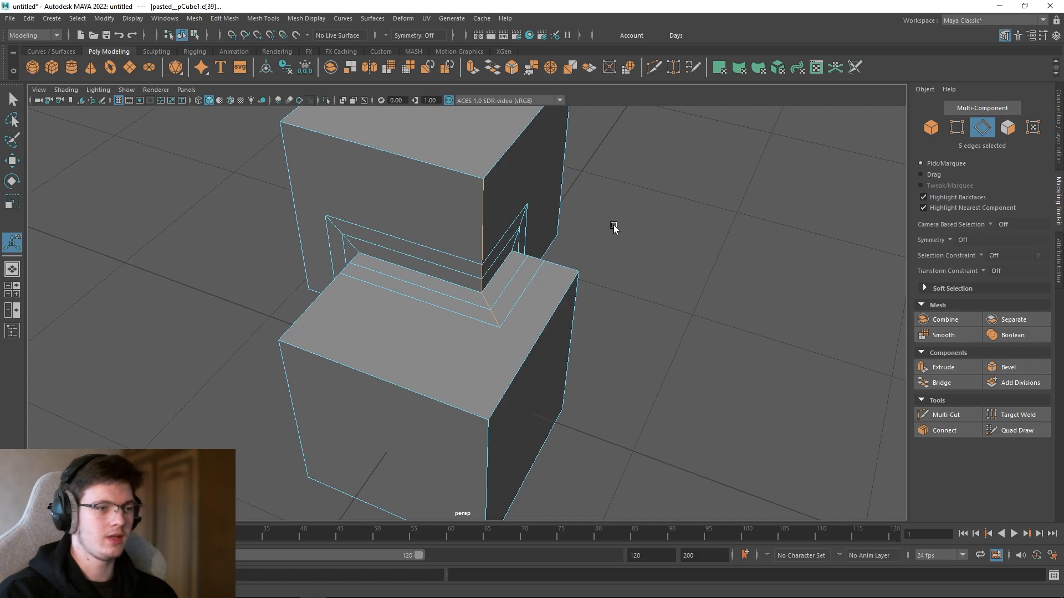
Step: Undo the edge loop selection, the segment increase and the Chamfer change on the bevel
key(ctrl+b)
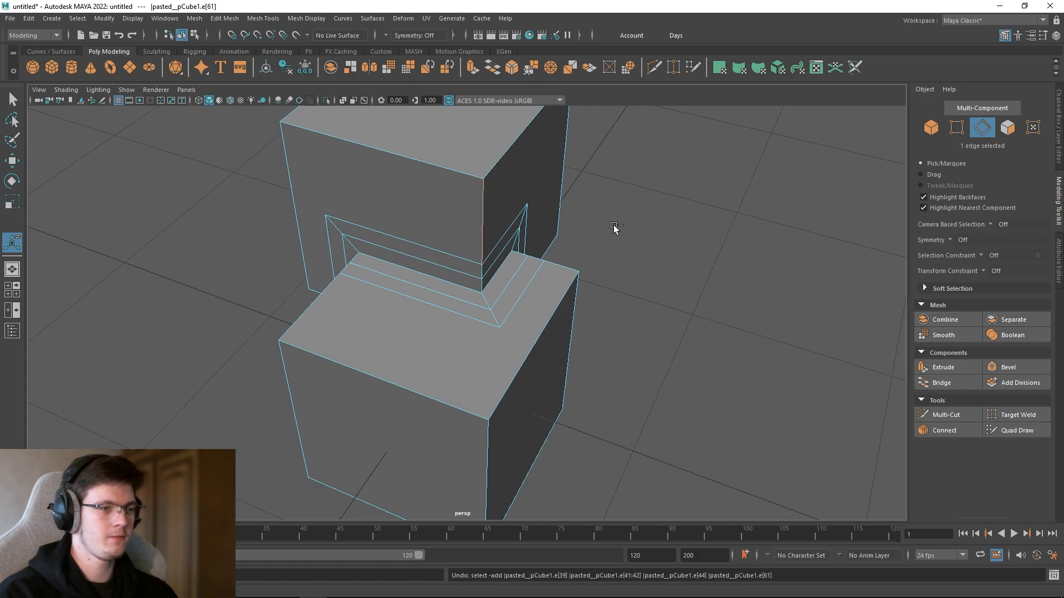
key(ctrl+z)
key(shift+z)
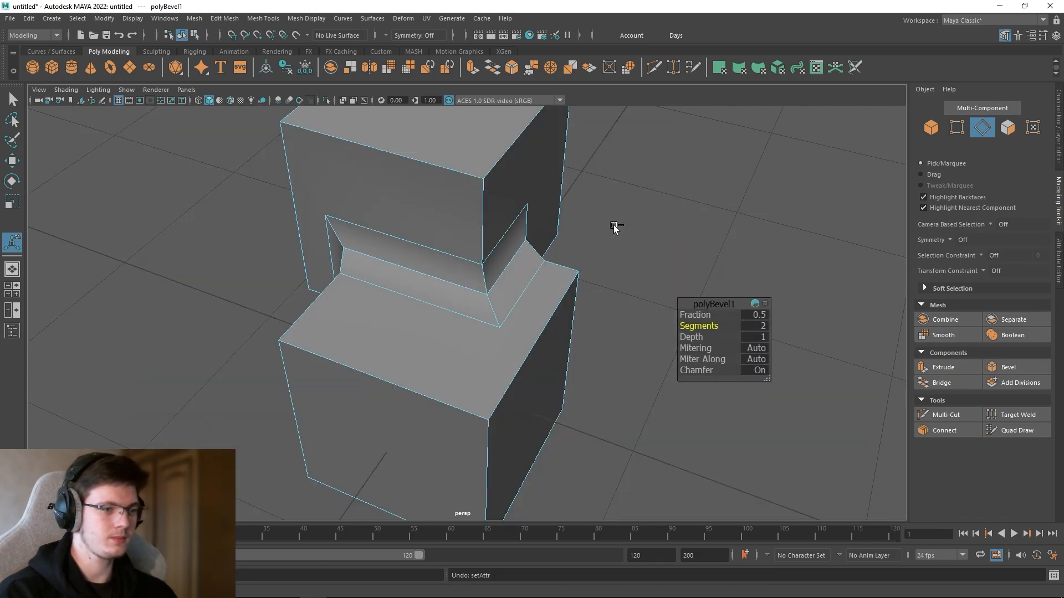
Step: Undo the seam bevel and select all edges of the merged cubes
key(ctrl+z)
click(628, 235)
alt+drag(628, 235, 614, 243)
scroll(614, 243, down, 5)
drag(300, 202, 654, 438)
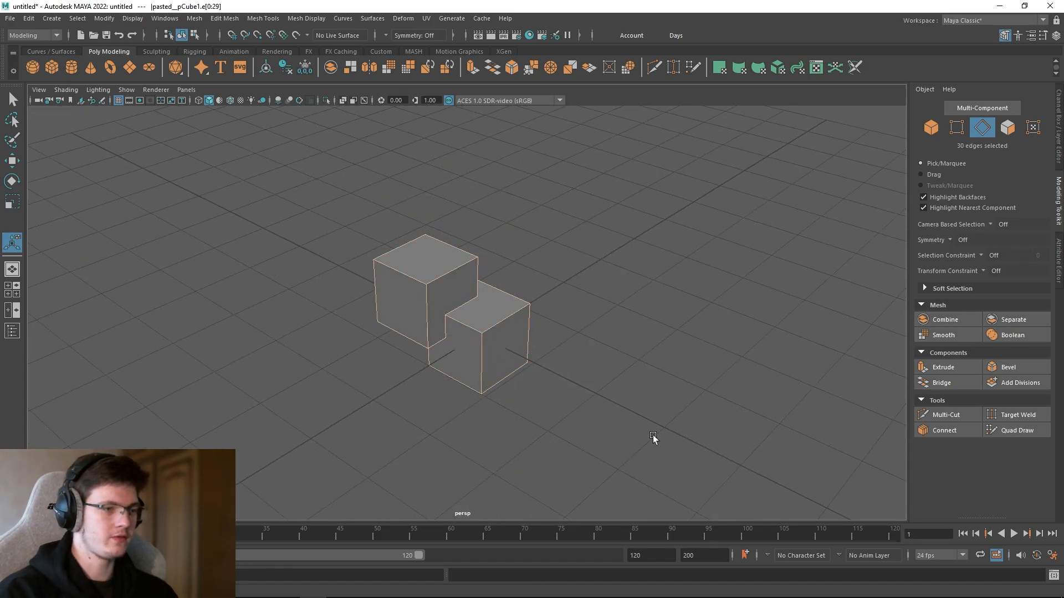
Step: Examine the merged cubes from several angles, reselecting all of their edges
alt+drag(488, 333, 509, 277)
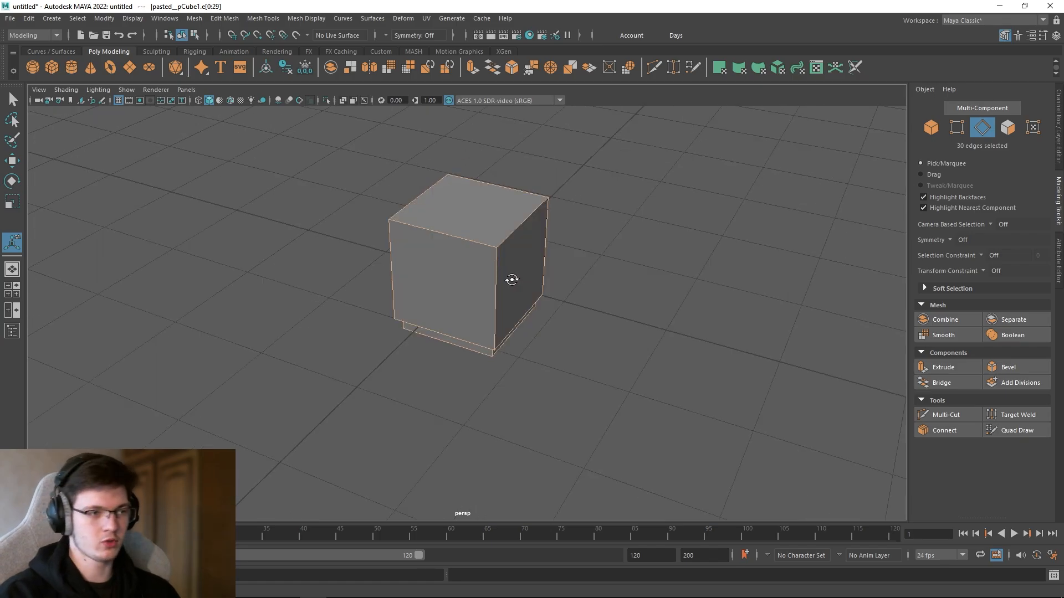
click(400, 200)
drag(341, 138, 619, 392)
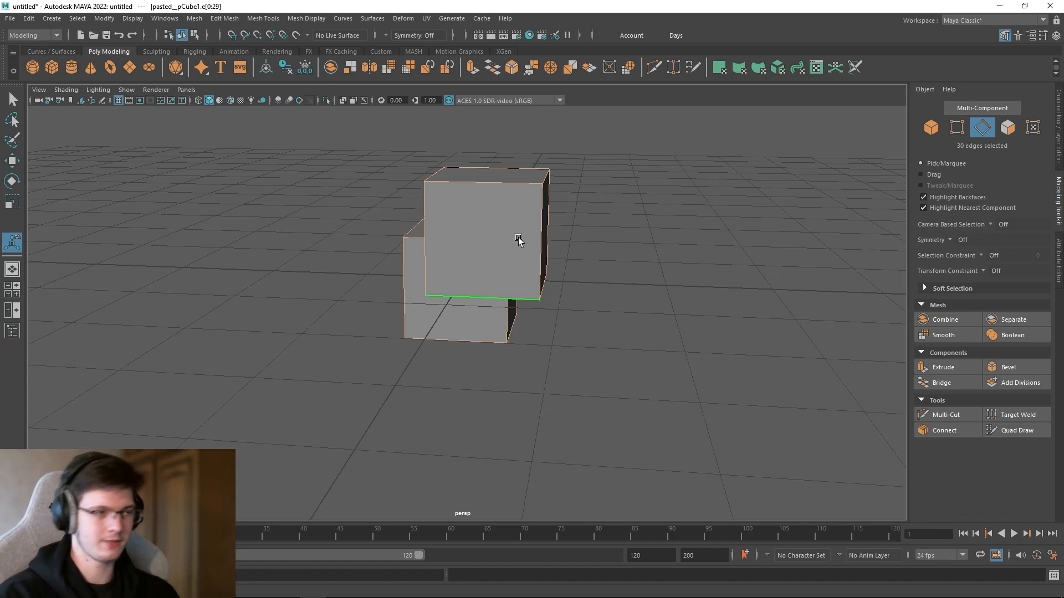
alt+drag(498, 252, 352, 169)
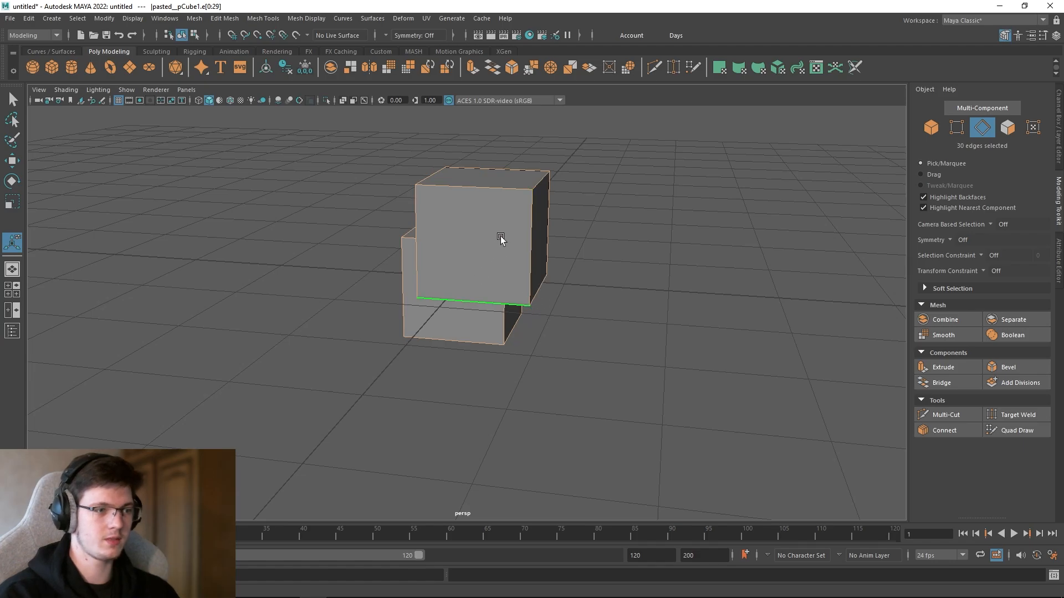
alt+drag(519, 237, 520, 260)
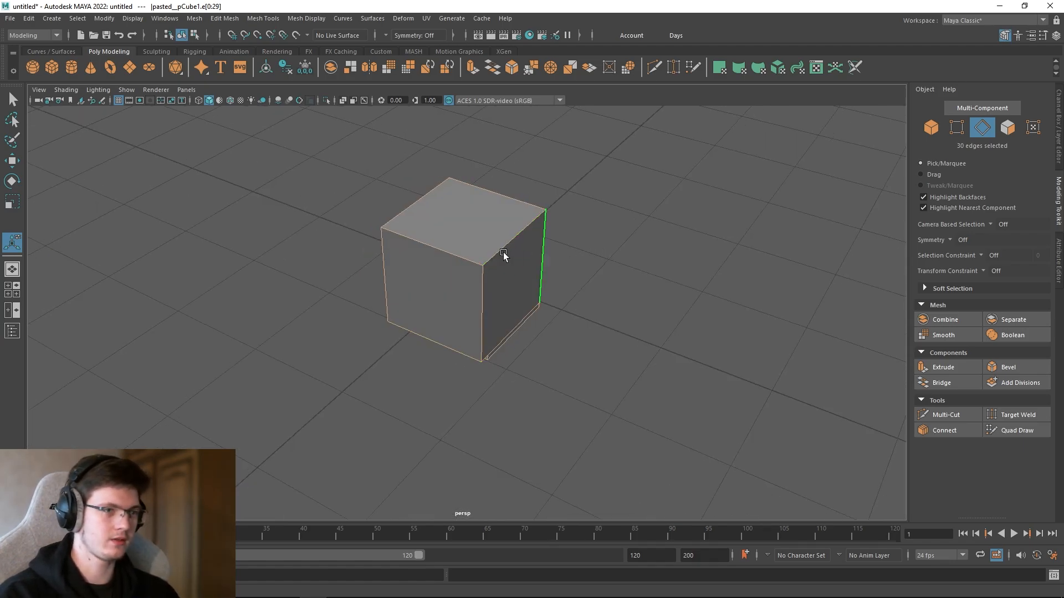
alt+drag(466, 254, 544, 244)
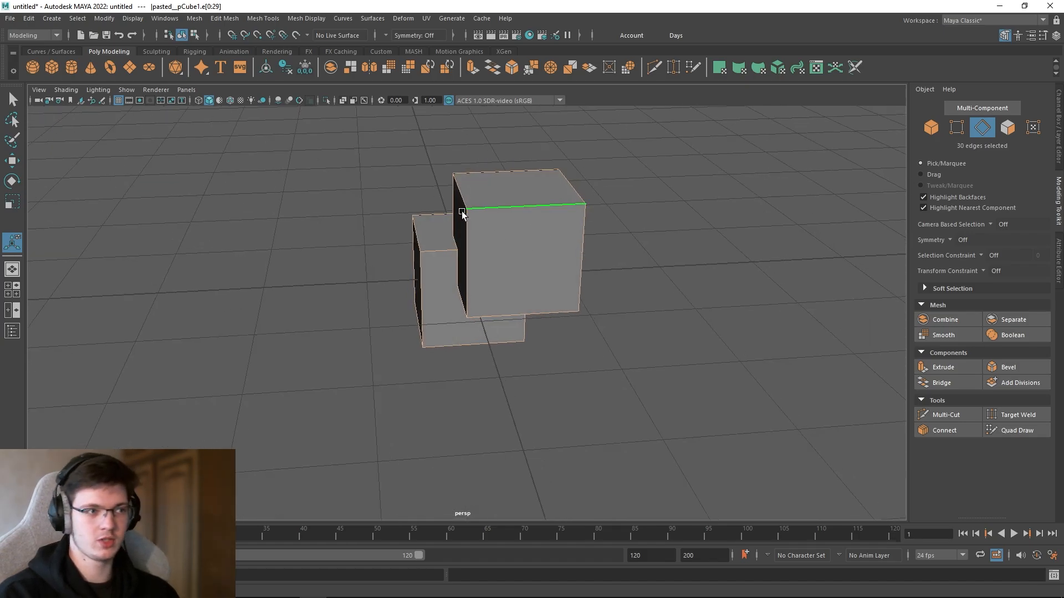
drag(325, 129, 659, 422)
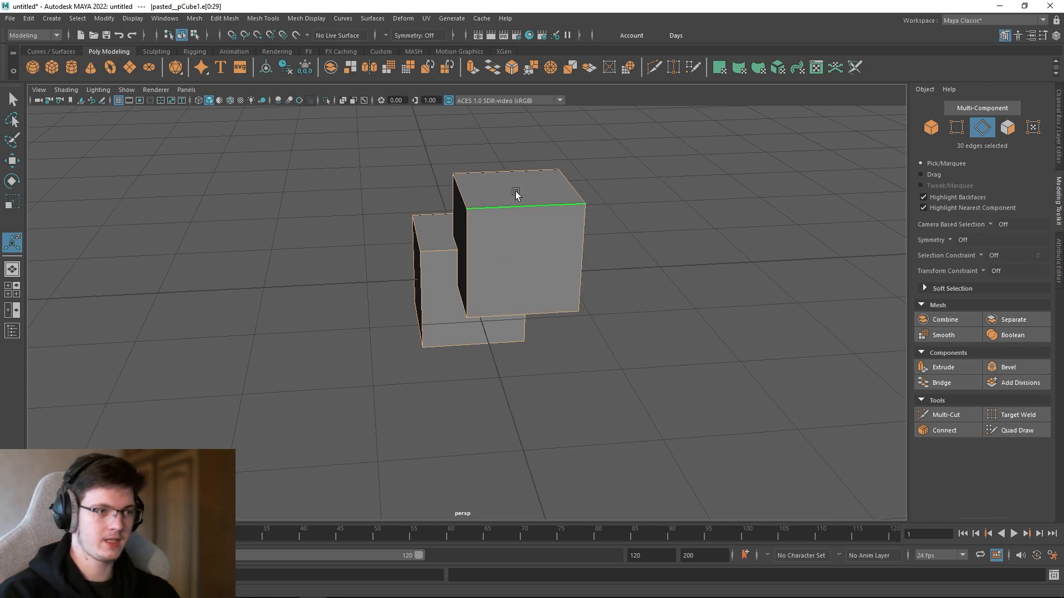
alt+drag(517, 194, 351, 209)
drag(287, 126, 610, 414)
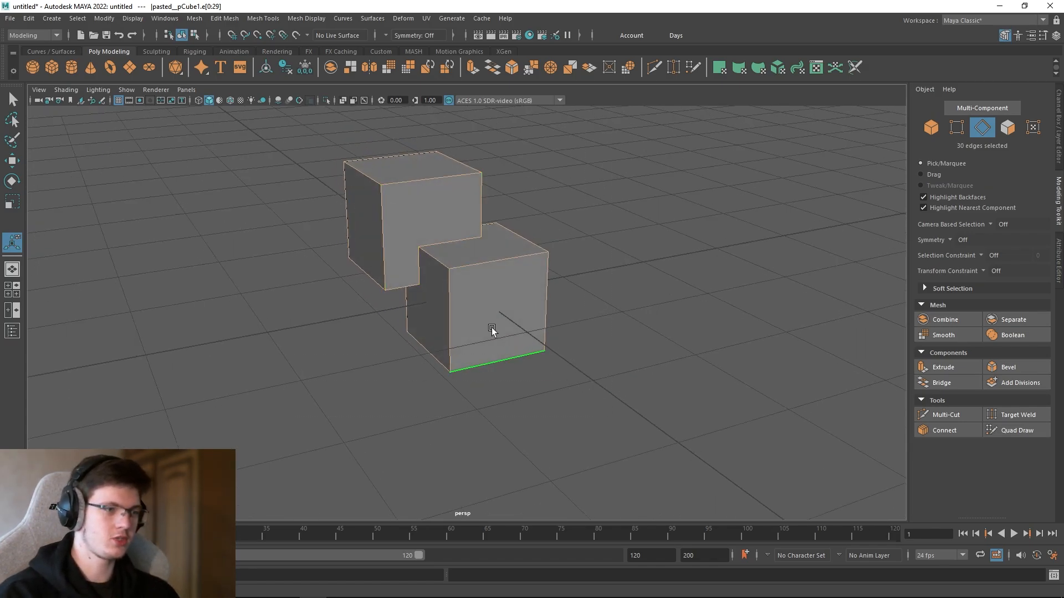
alt+drag(491, 330, 577, 290)
scroll(577, 290, up, 3)
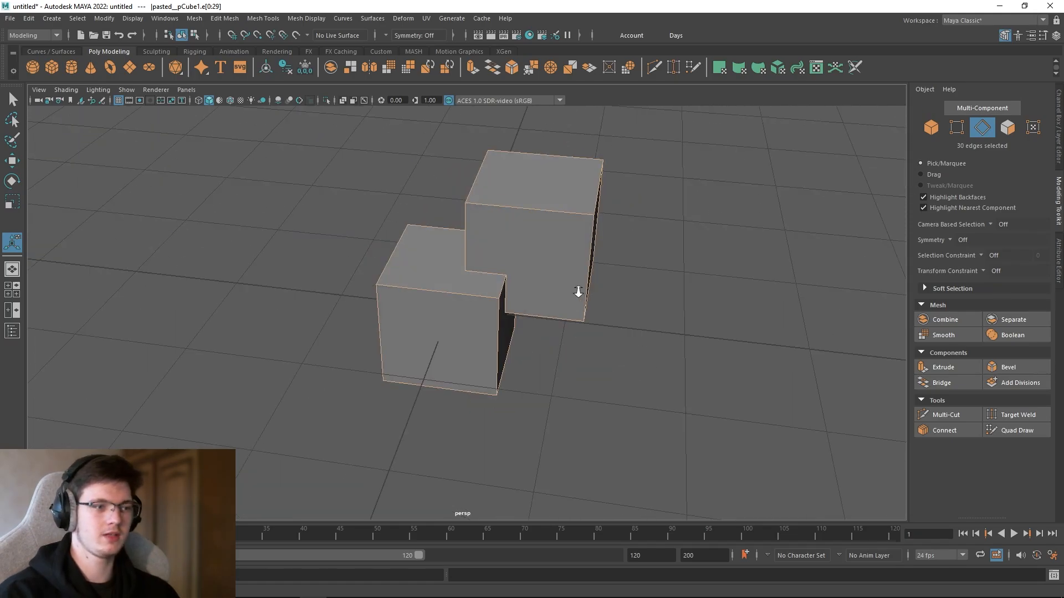
alt+drag(504, 280, 484, 290)
scroll(528, 282, up, 4)
scroll(528, 283, down, 2)
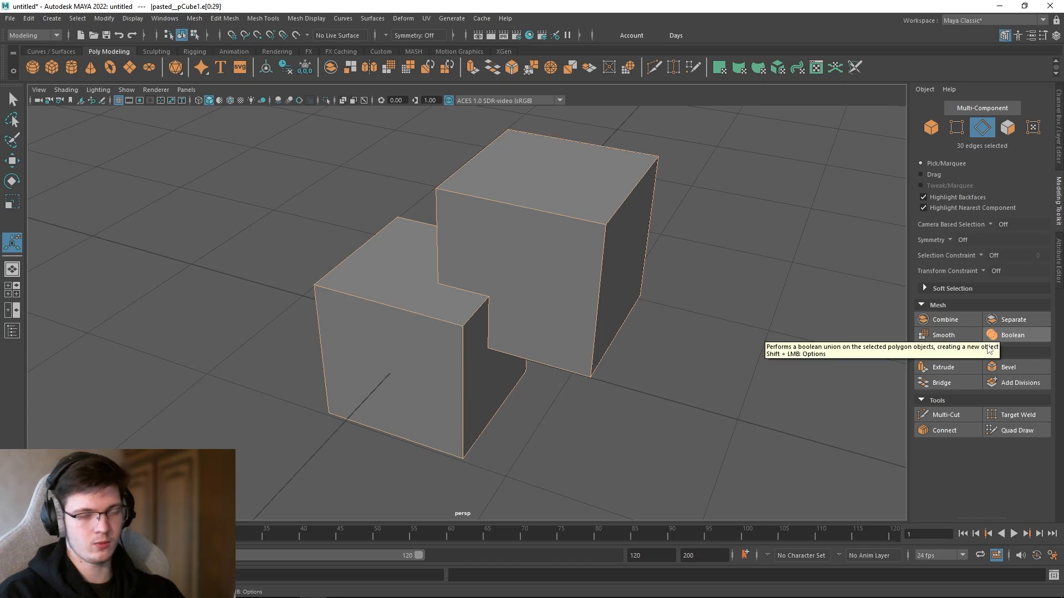
Step: Bevel all edges of the merged cubes with 4 segments
click(999, 367)
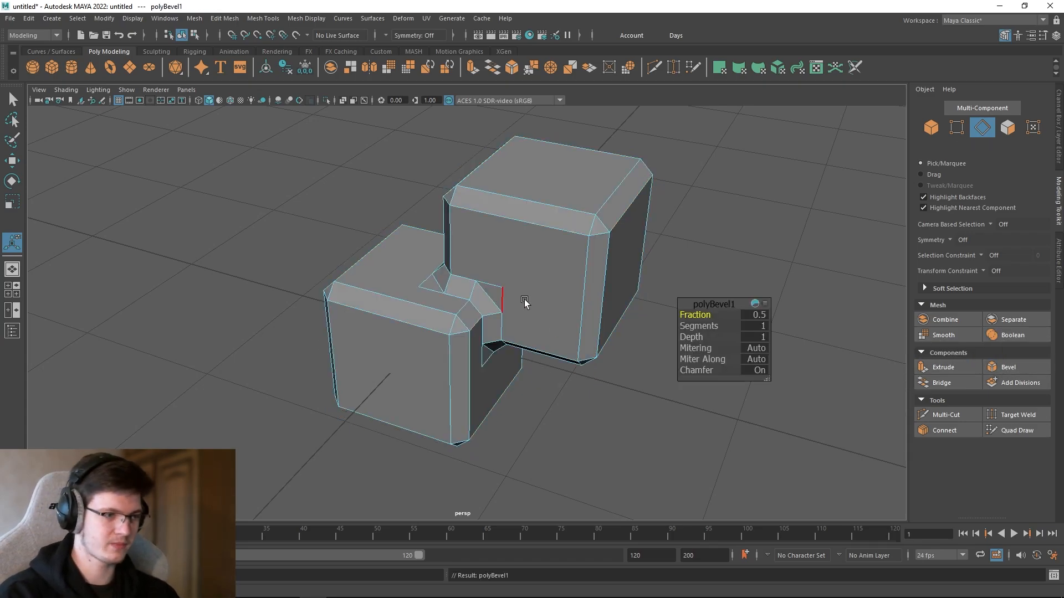
scroll(524, 299, up, 5)
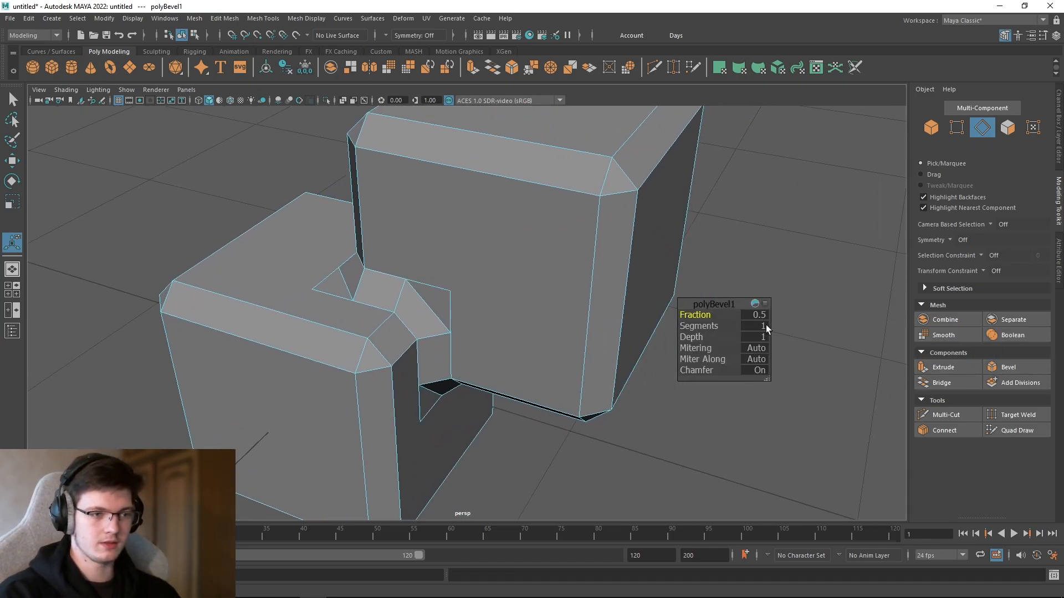
click(766, 326)
text(4)
key(Return)
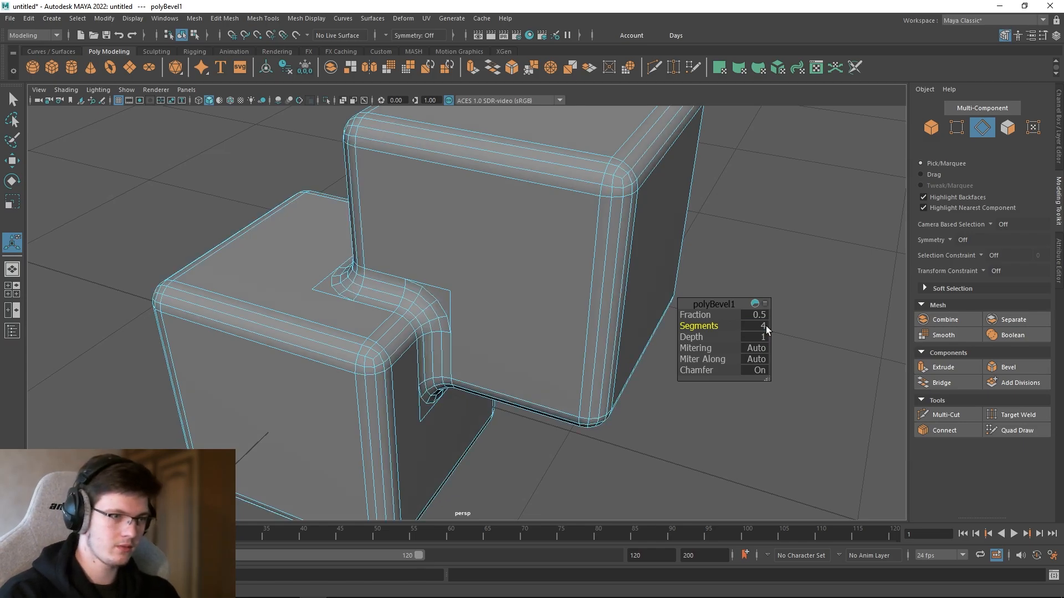
Step: Turn off the all-edge bevel's Chamfer option and check the resulting support edges around the seam
click(759, 369)
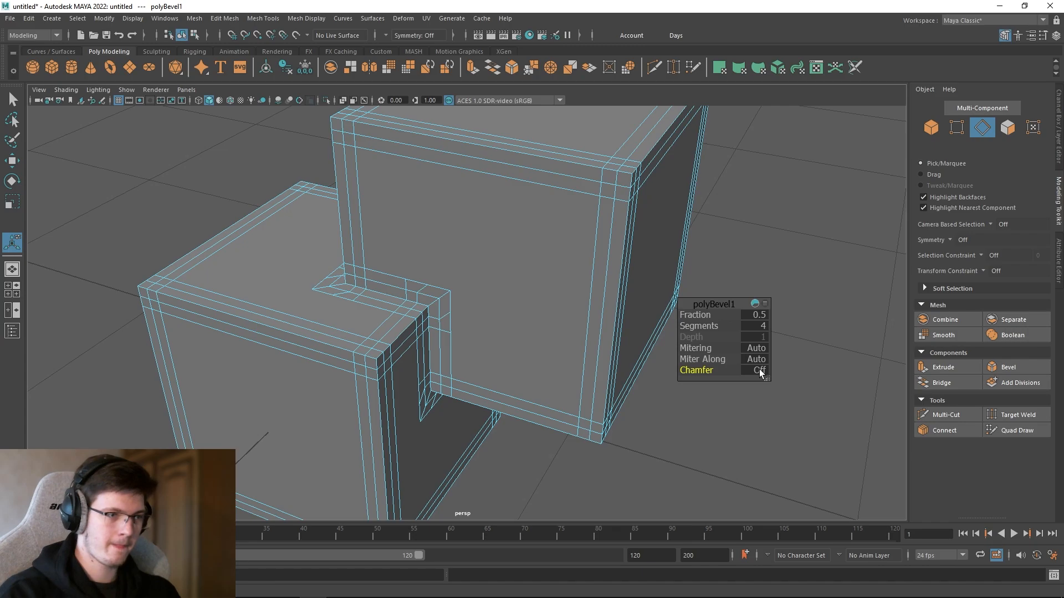
scroll(476, 323, up, 10)
scroll(508, 301, down, 10)
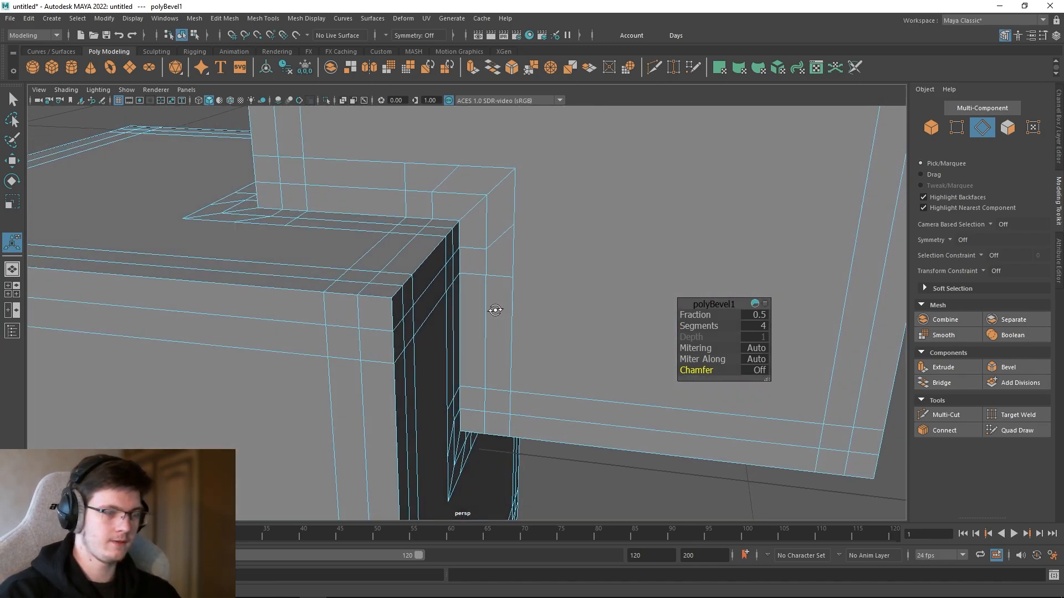
scroll(470, 260, down, 2)
alt+right_drag(470, 261, 349, 218)
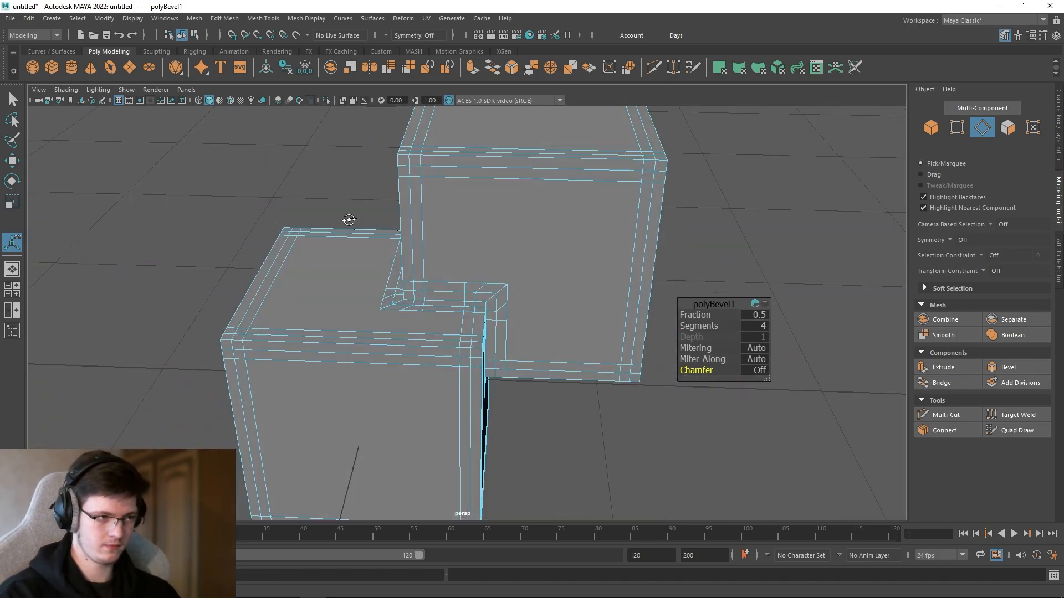
alt+drag(349, 219, 379, 236)
alt+middle_drag(378, 237, 364, 229)
Step: Try a fraction of 1 on the unchamfered bevel and check the edge spacing
click(753, 314)
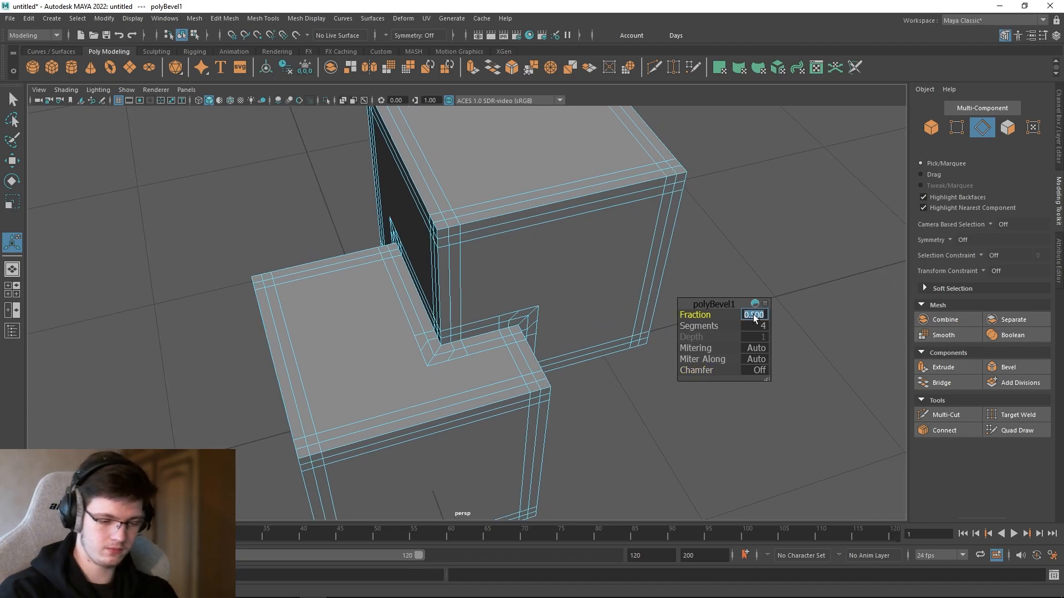
text(1)
key(Return)
alt+drag(538, 343, 654, 332)
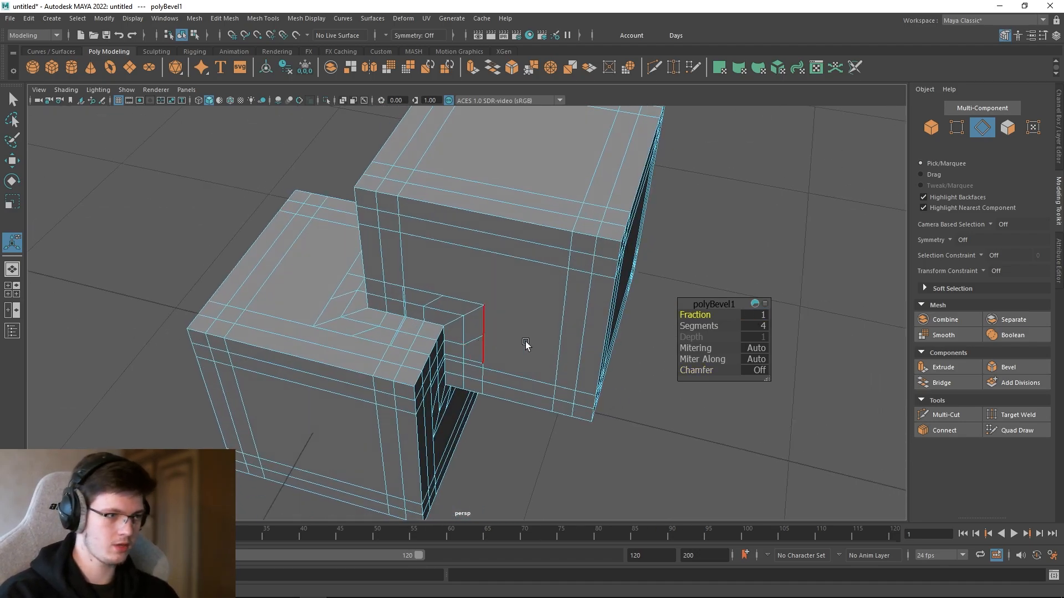
Step: Set the bevel's fraction to 0.8 and check the edge spacing around the seam
click(752, 314)
text(0.8)
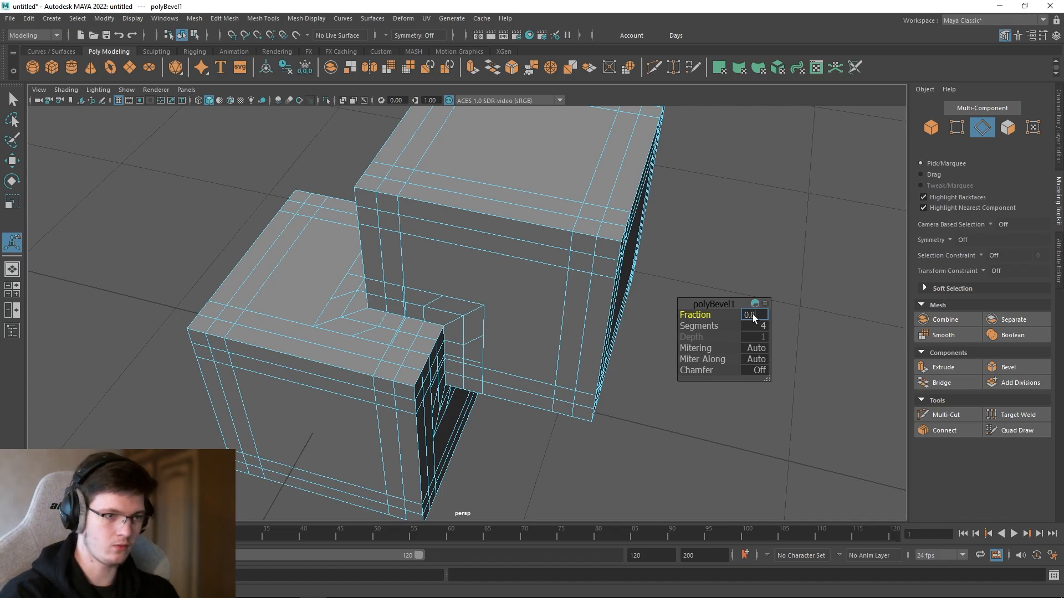
key(Return)
alt+drag(480, 343, 399, 226)
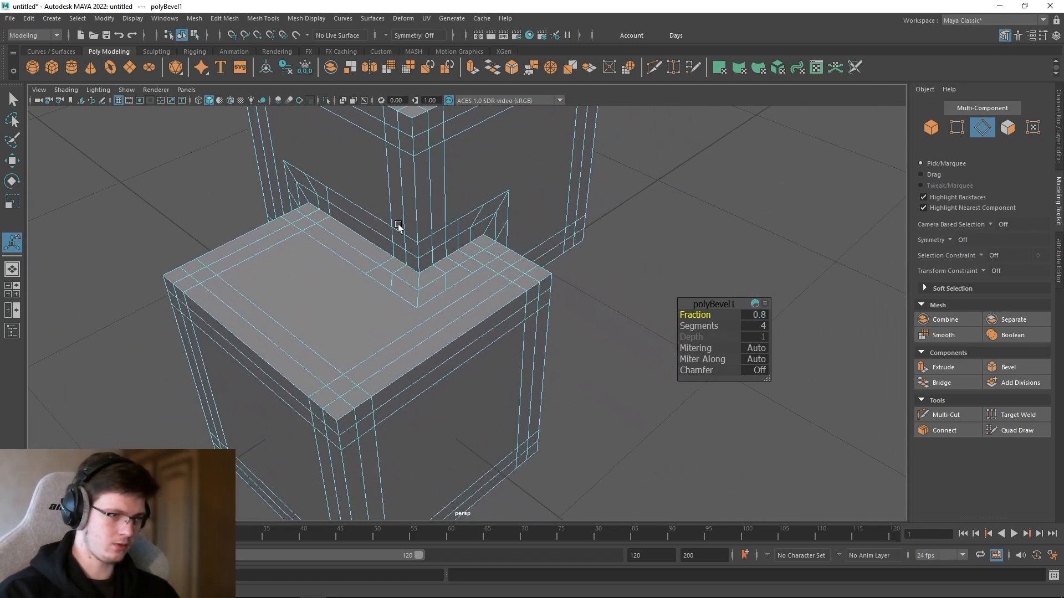
Step: Select the L-shaped face on top of the lower cube to examine its outline, and clear the selection
double_click(519, 245)
alt+drag(518, 245, 408, 323)
click(452, 281)
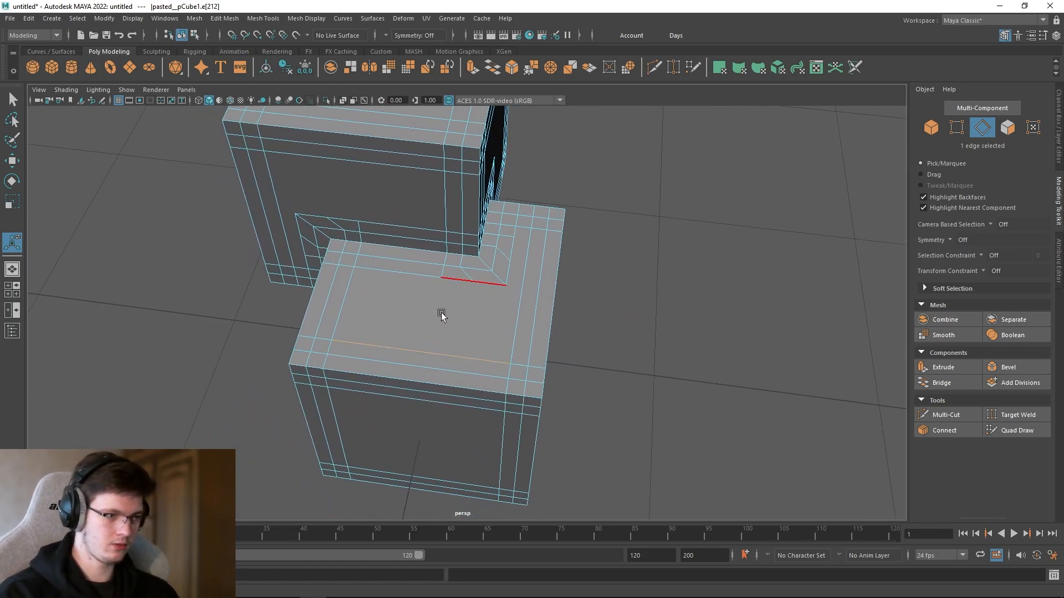
right_click(441, 282)
click(441, 312)
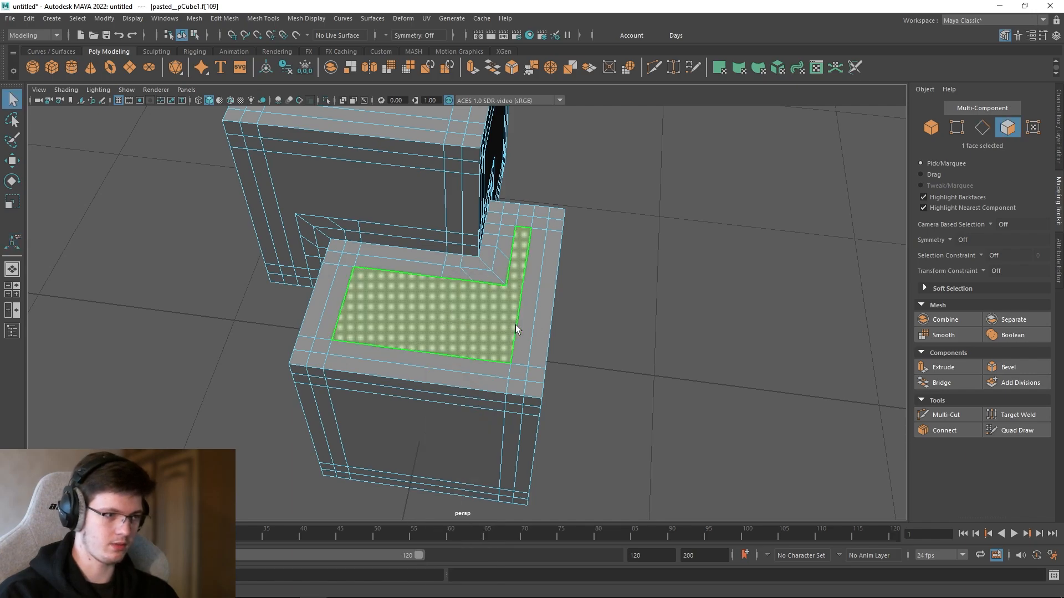
click(515, 325)
alt+drag(516, 325, 570, 322)
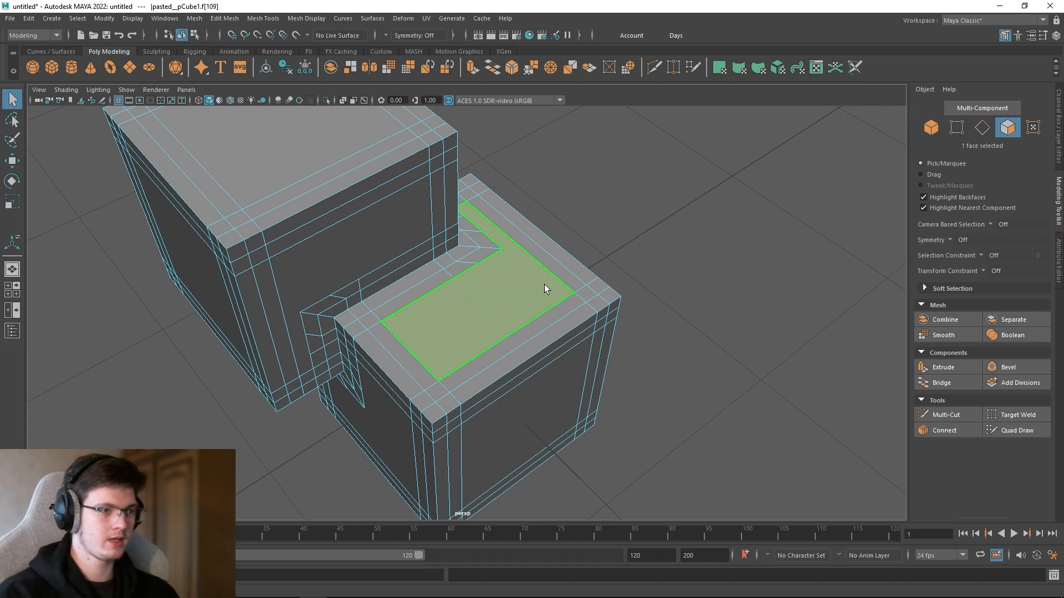
click(655, 256)
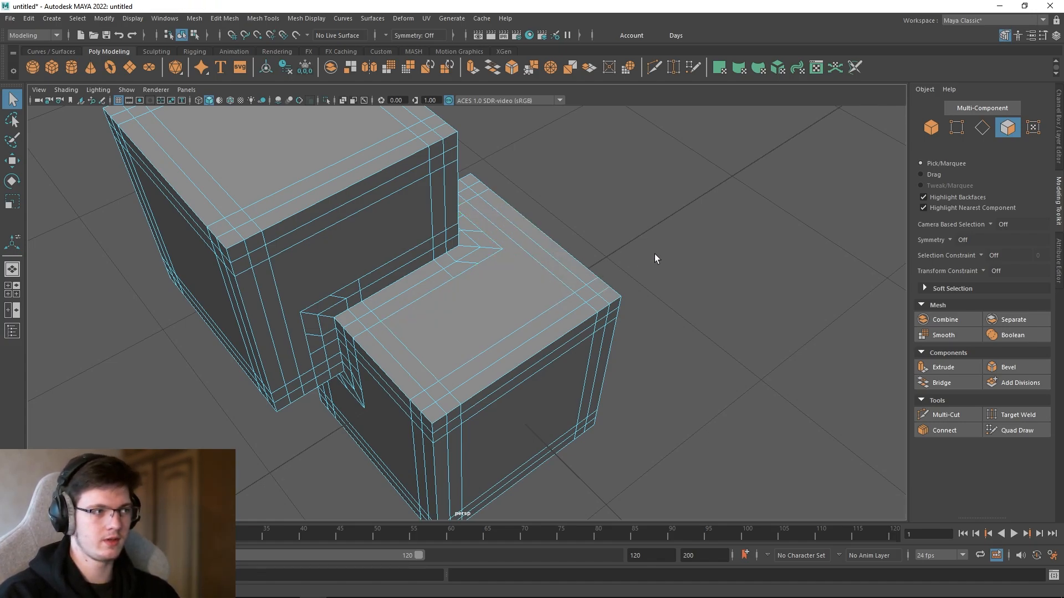
Step: Return to object mode, turn on smooth preview for the merged mesh and inspect its seam corners
right_drag(690, 281, 737, 260)
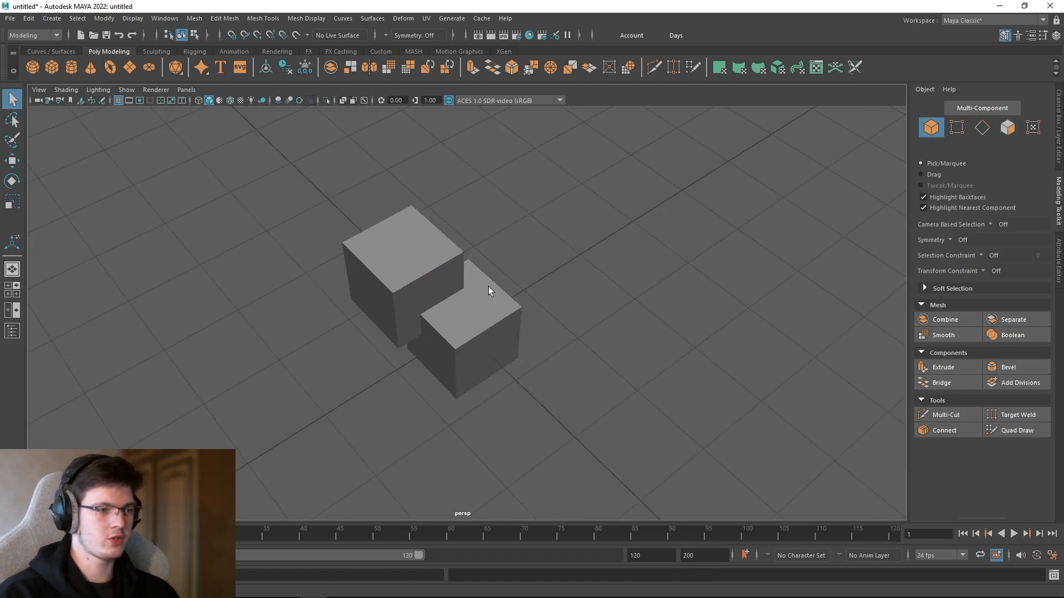
click(488, 287)
key(f)
key(3)
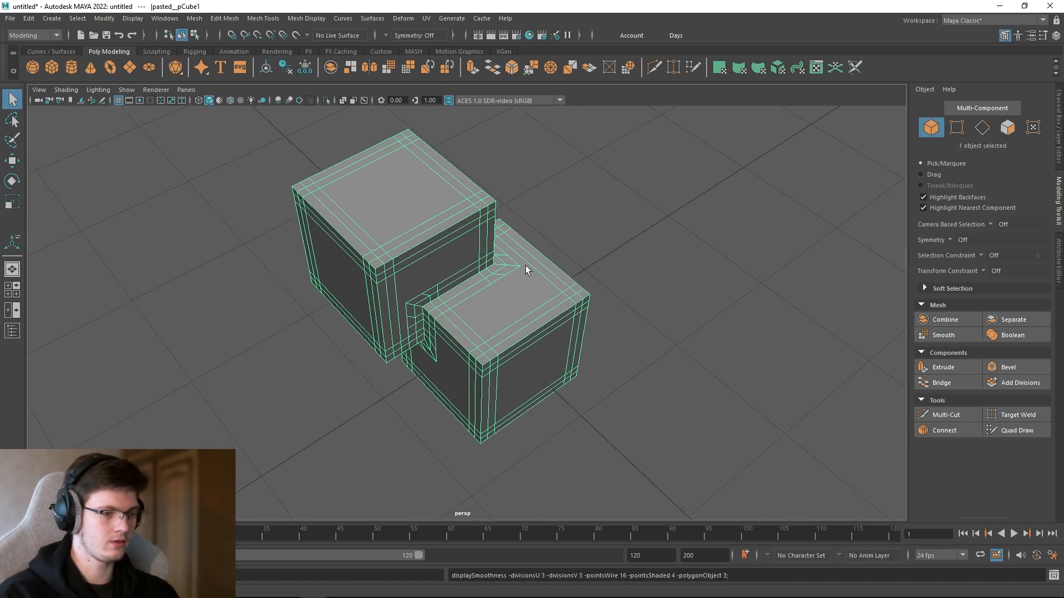
alt+drag(530, 282, 524, 322)
scroll(515, 302, up, 6)
alt+middle_drag(506, 296, 453, 242)
scroll(494, 255, down, 3)
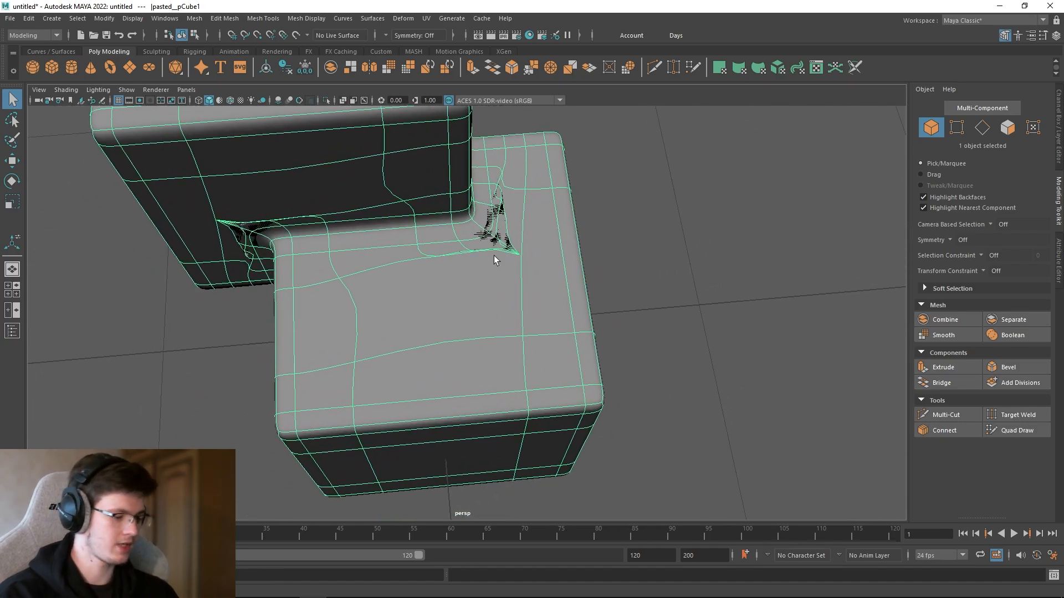
Step: Inspect the smoothed mesh in wireframe display and return to shaded display
key(4)
alt+drag(494, 255, 533, 240)
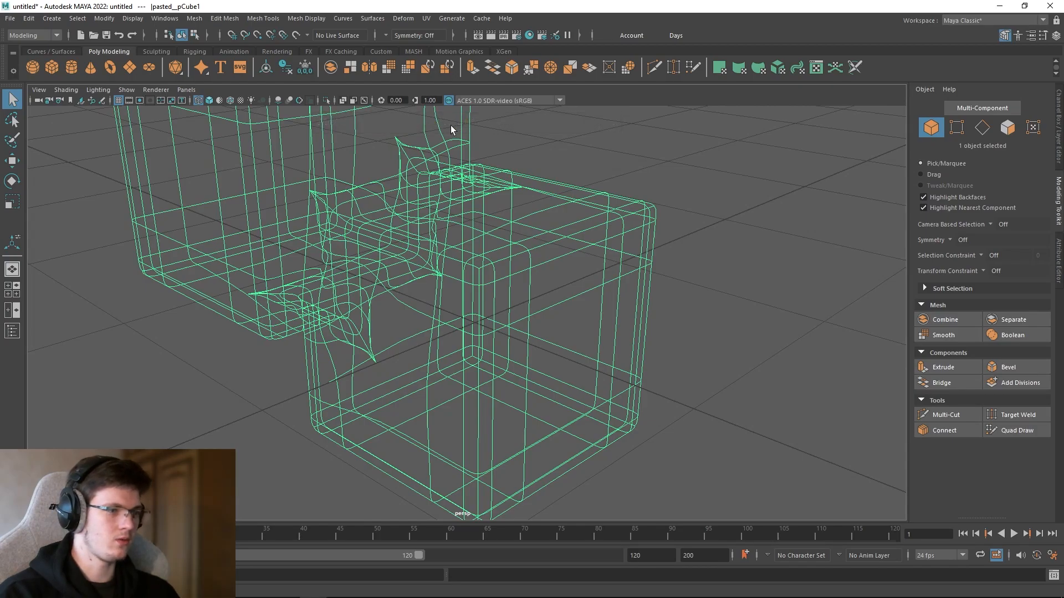
key(5)
alt+drag(481, 173, 479, 229)
Step: Compare the merged mesh's smooth preview with and without the original cage overlay
key(2)
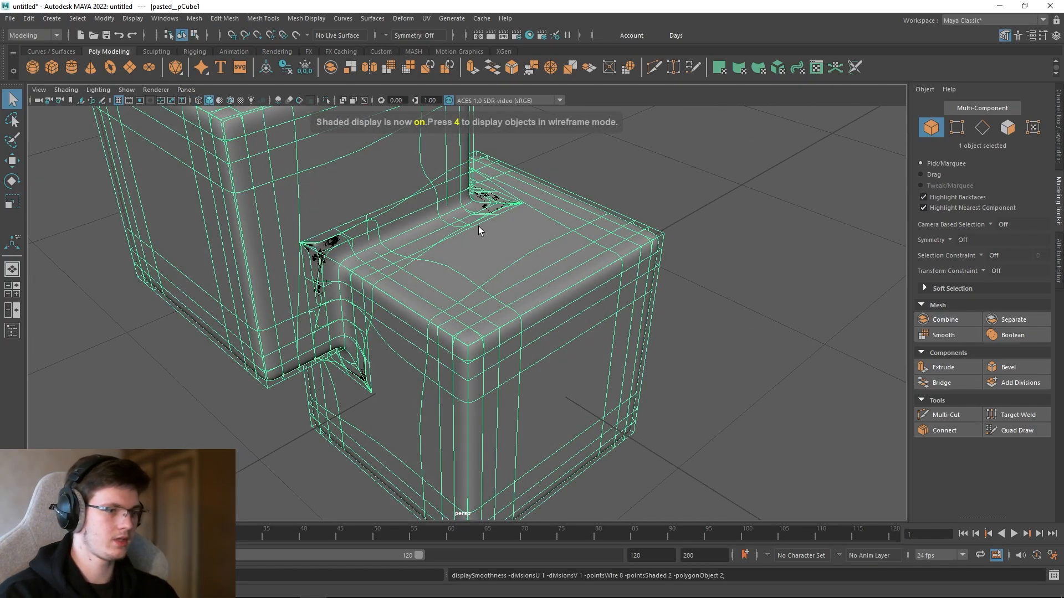
key(3)
key(2)
key(3)
key(2)
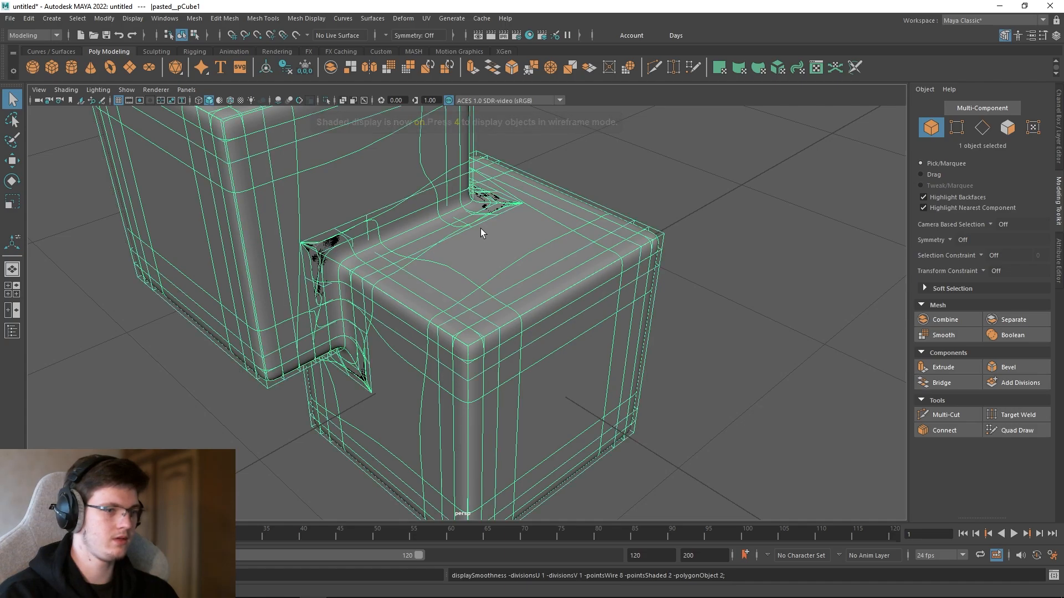
Step: Examine the shading at the smoothed mesh's seam corners from several angles, with the mesh selected and deselected
mouse_move(489, 270)
alt+mouse_down()
mouse_move(503, 240)
mouse_move(488, 267)
alt+mouse_up()
scroll(488, 267, down, 1)
alt+drag(631, 212, 566, 220)
click(570, 219)
click(521, 253)
scroll(521, 252, up, 4)
alt+drag(521, 252, 576, 256)
click(706, 281)
scroll(507, 254, down, 1)
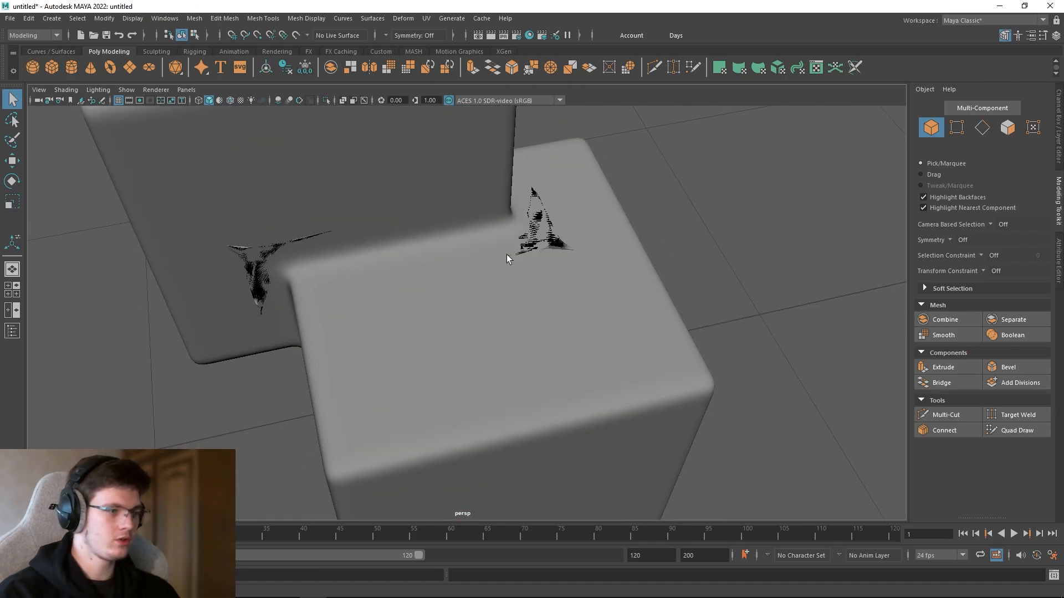
alt+drag(506, 255, 509, 198)
scroll(509, 198, down, 1)
scroll(508, 198, down, 2)
click(539, 273)
scroll(540, 273, down, 1)
alt+drag(540, 274, 518, 257)
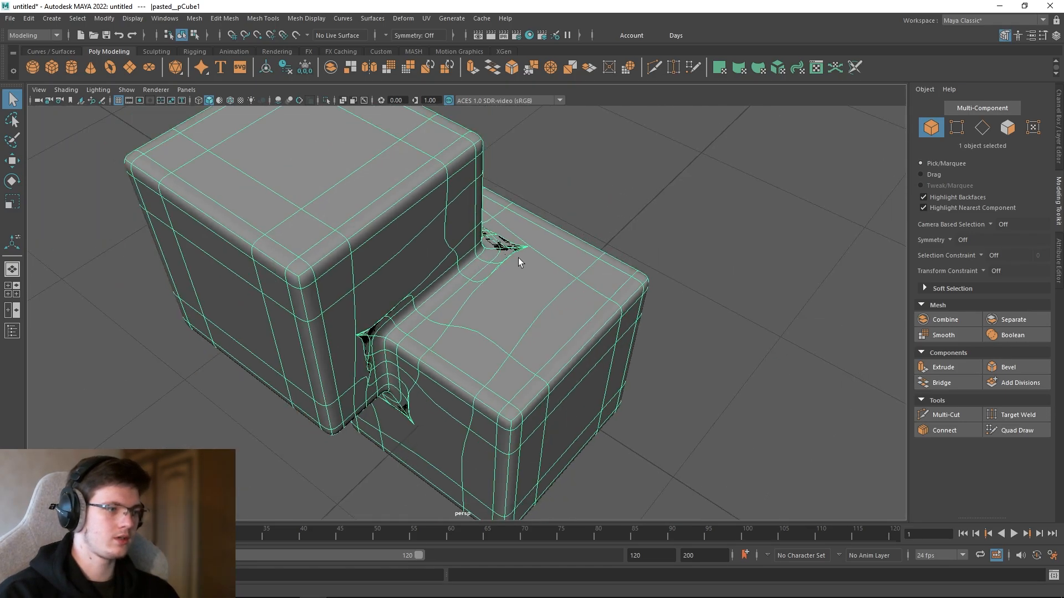
Step: Try to triangulate the large top face of the smaller block beside the seam corner
right_drag(517, 258, 521, 285)
scroll(521, 285, up, 4)
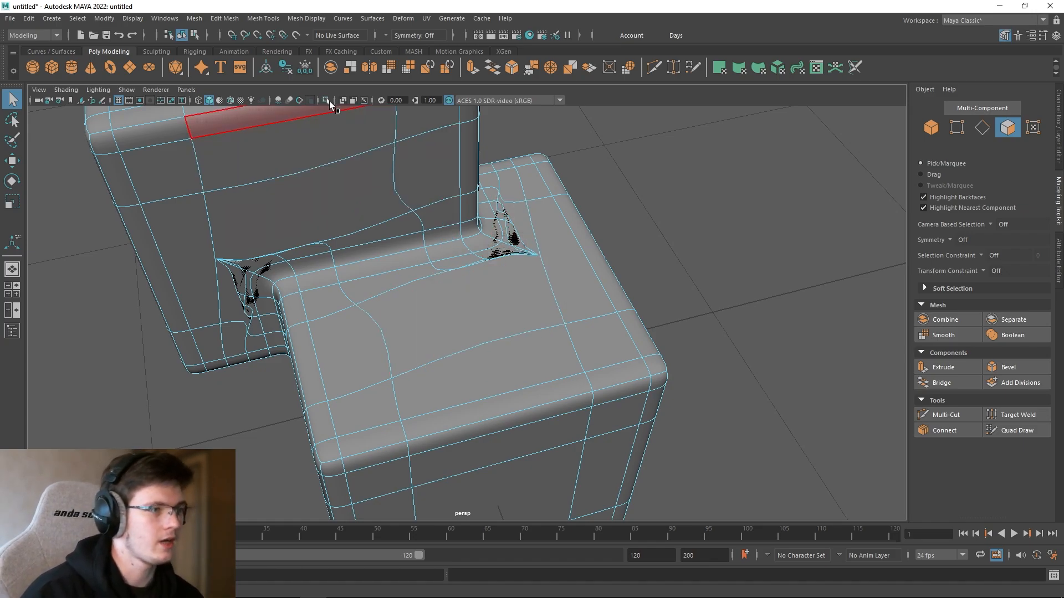
click(482, 309)
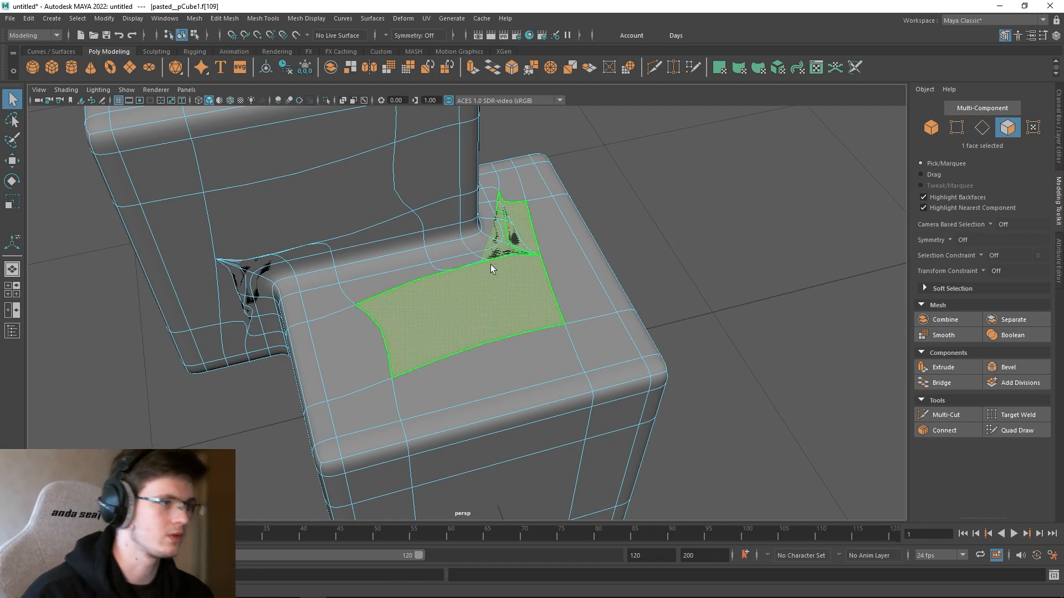
click(203, 20)
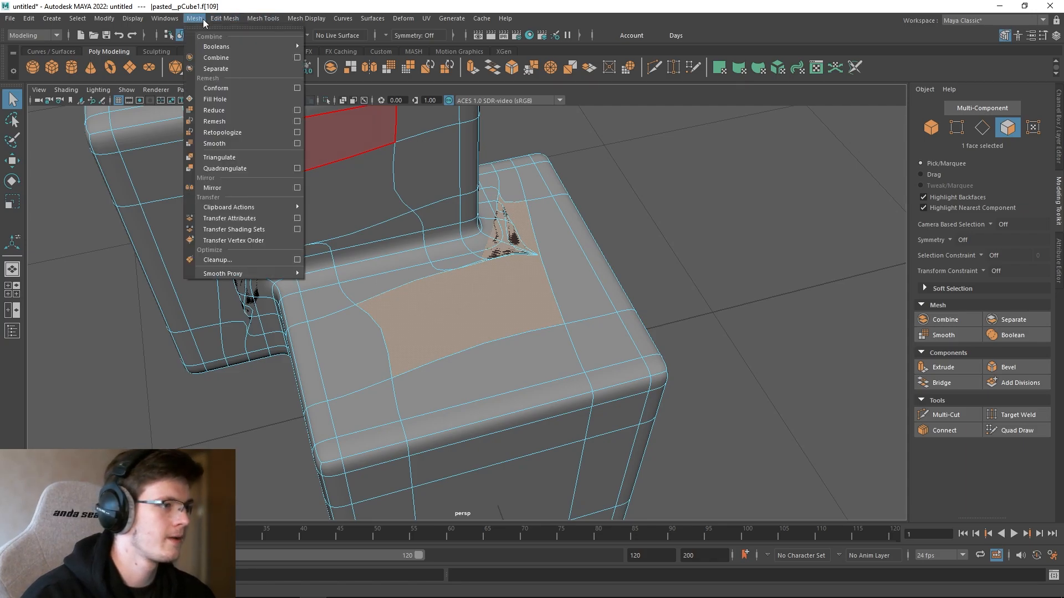
click(224, 157)
click(622, 244)
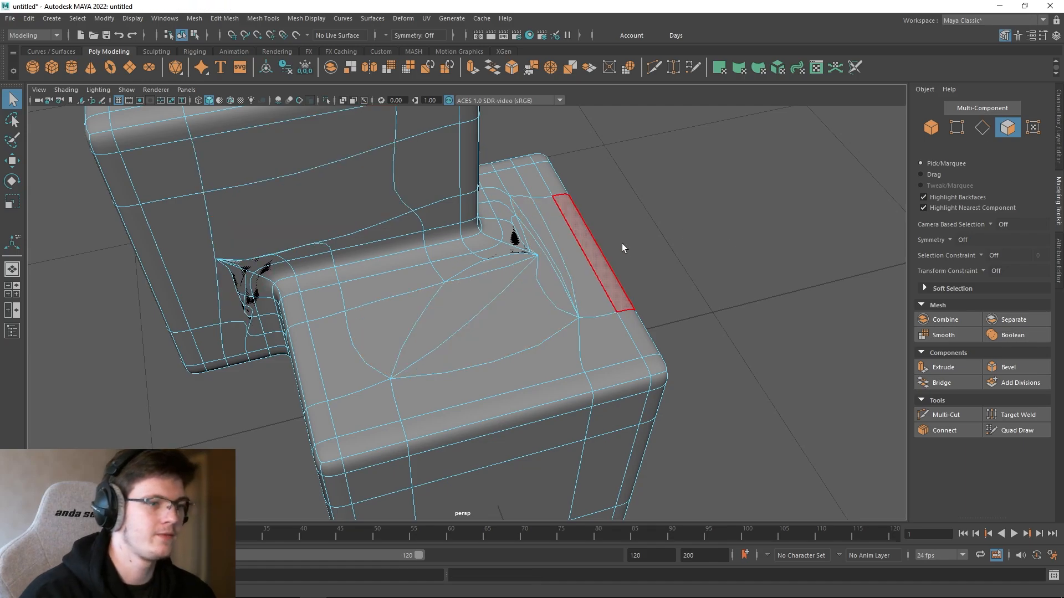
alt+drag(622, 244, 590, 246)
Step: Undo the triangulation and face selection, and take the merged mesh out of smooth preview
key(ctrl+z)
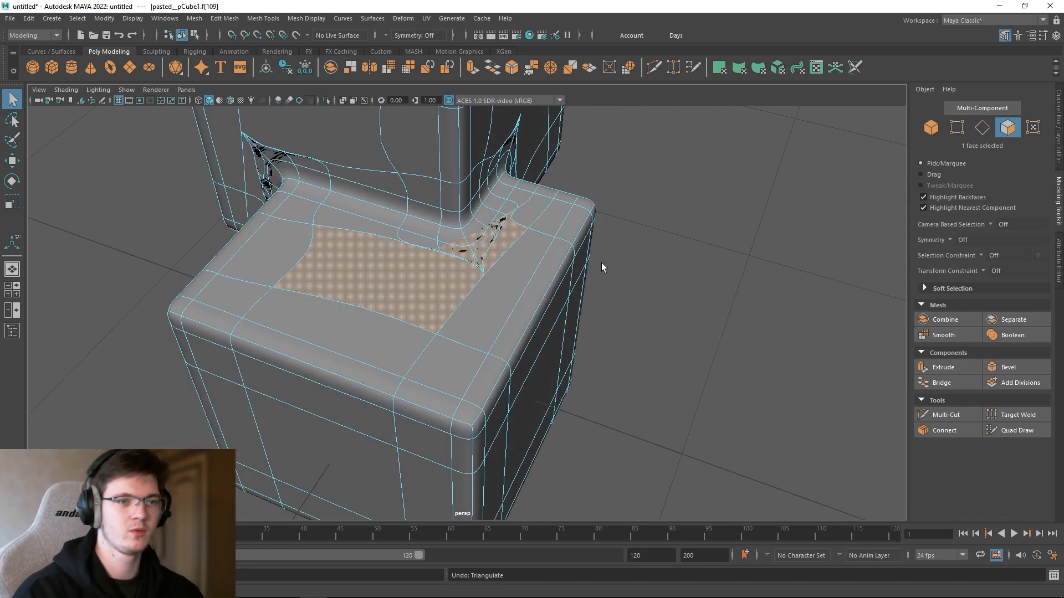
key(ctrl+z)
key(ctrl+z)
key(ctrl+z)
key(ctrl+z)
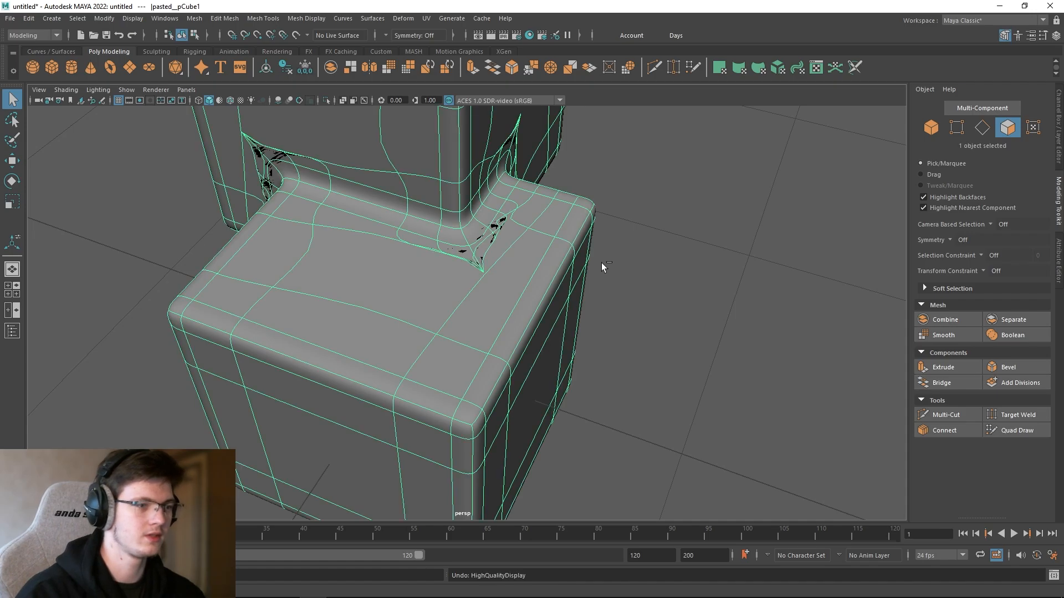
key(ctrl+z)
key(ctrl+z)
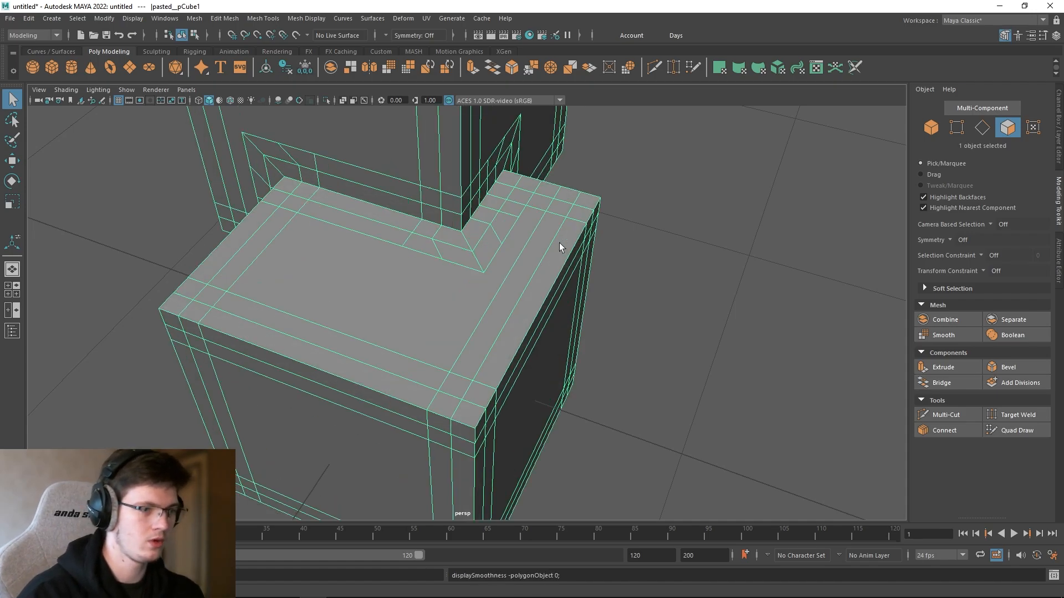
Step: Try to start a Multi-Cut from the inner seam corner's vertex on the smaller block's top face
alt+drag(579, 319, 497, 262)
scroll(497, 262, up, 3)
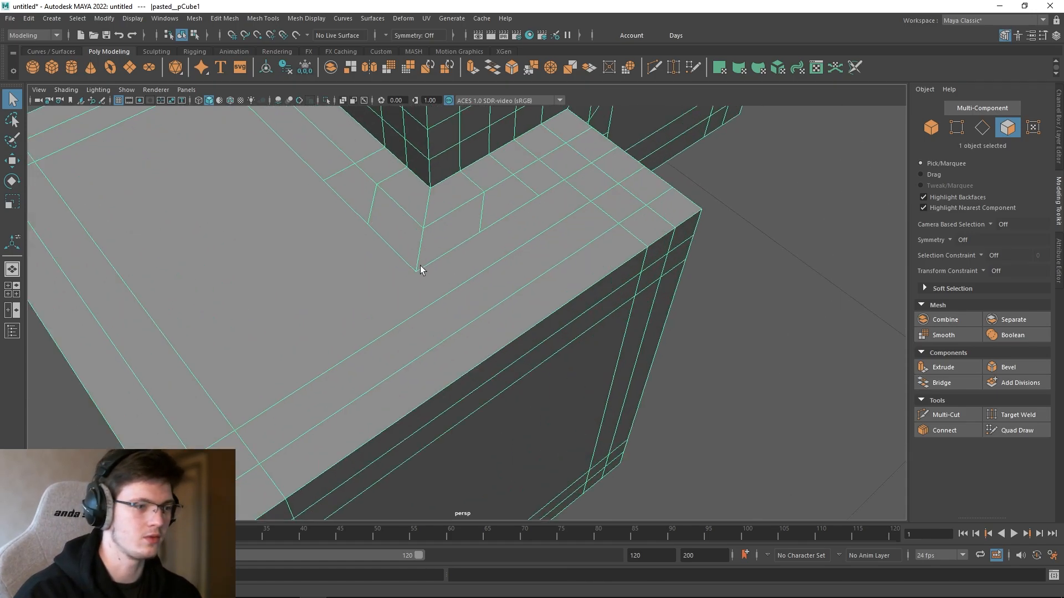
right_drag(731, 282, 702, 279)
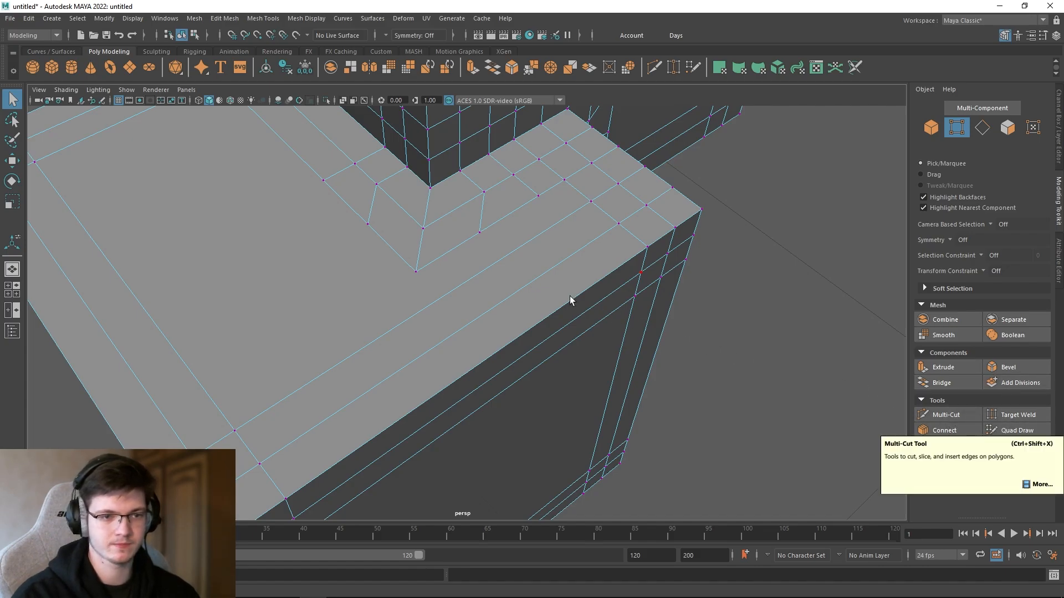
alt+drag(488, 227, 549, 241)
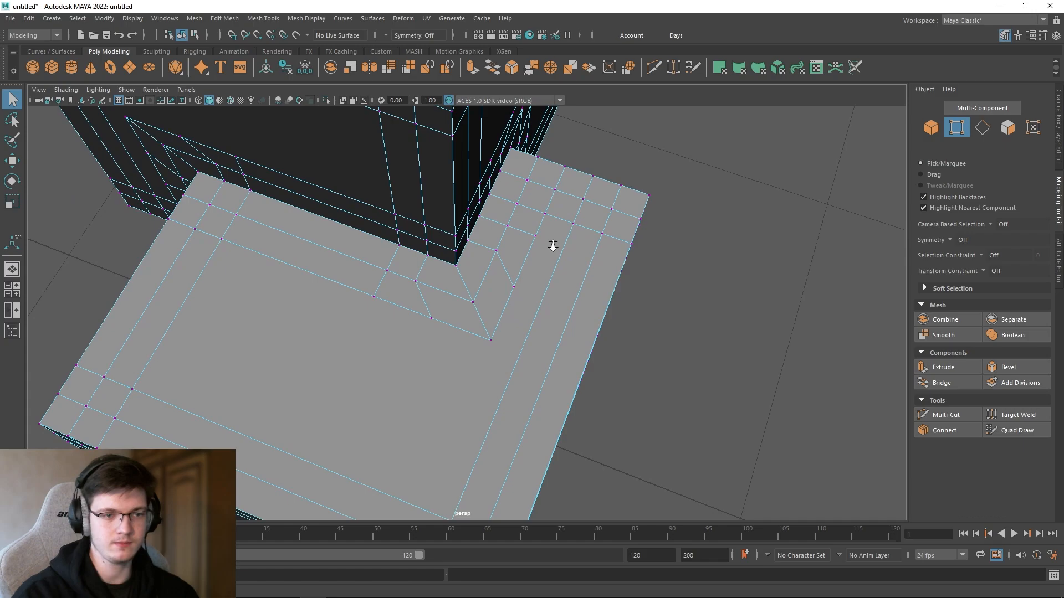
alt+drag(676, 345, 545, 275)
alt+middle_drag(545, 275, 553, 280)
click(943, 415)
scroll(560, 269, up, 5)
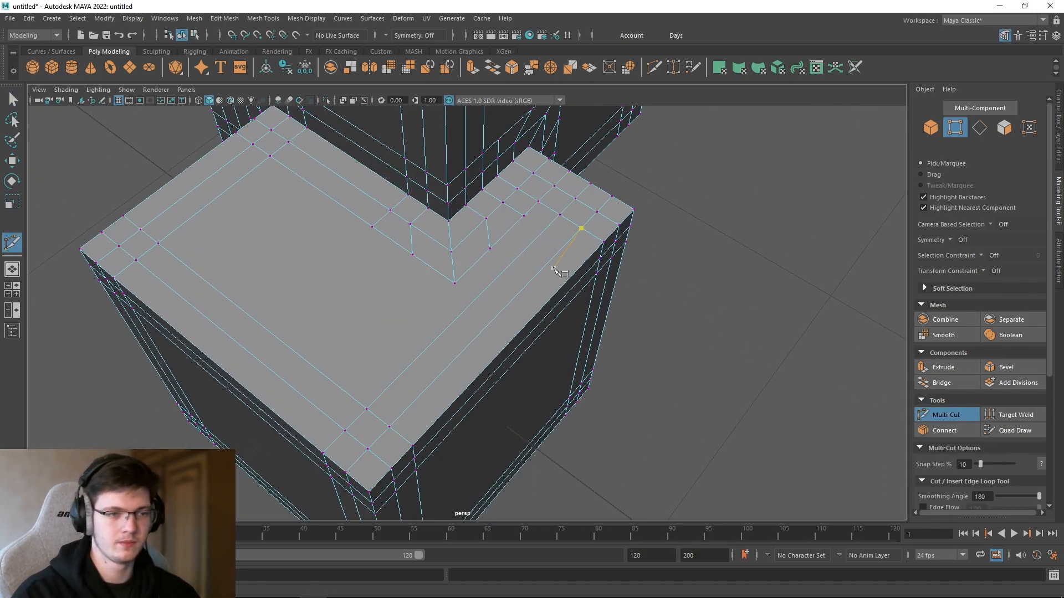
alt+drag(560, 268, 503, 277)
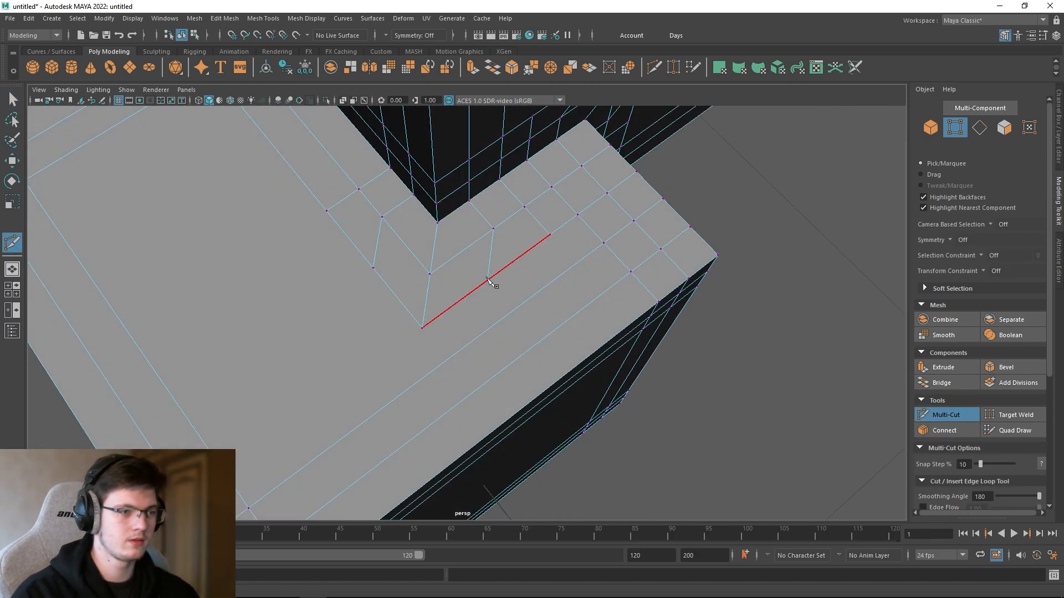
click(427, 330)
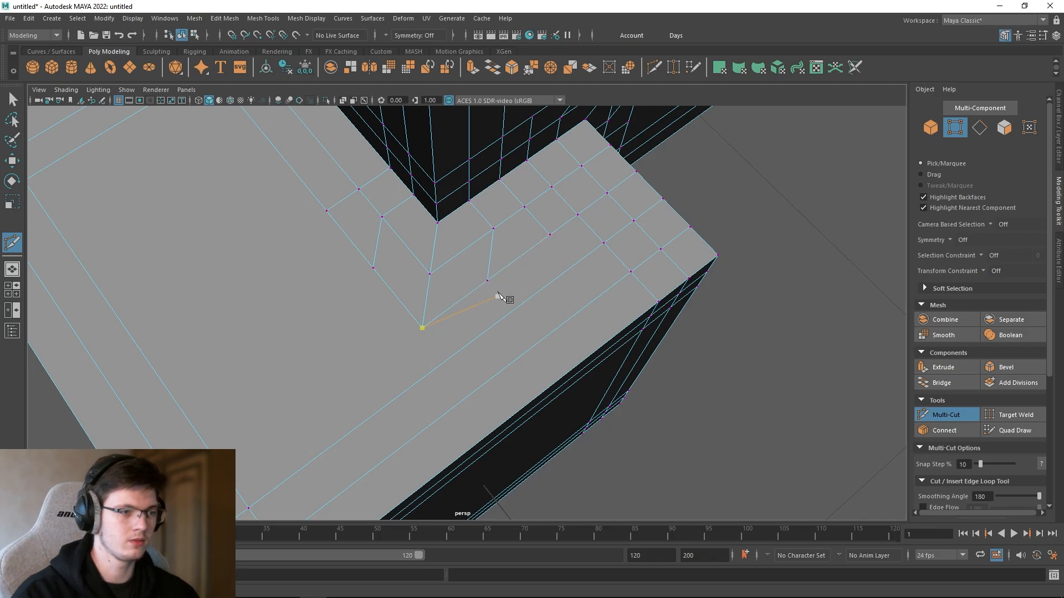
scroll(493, 283, up, 3)
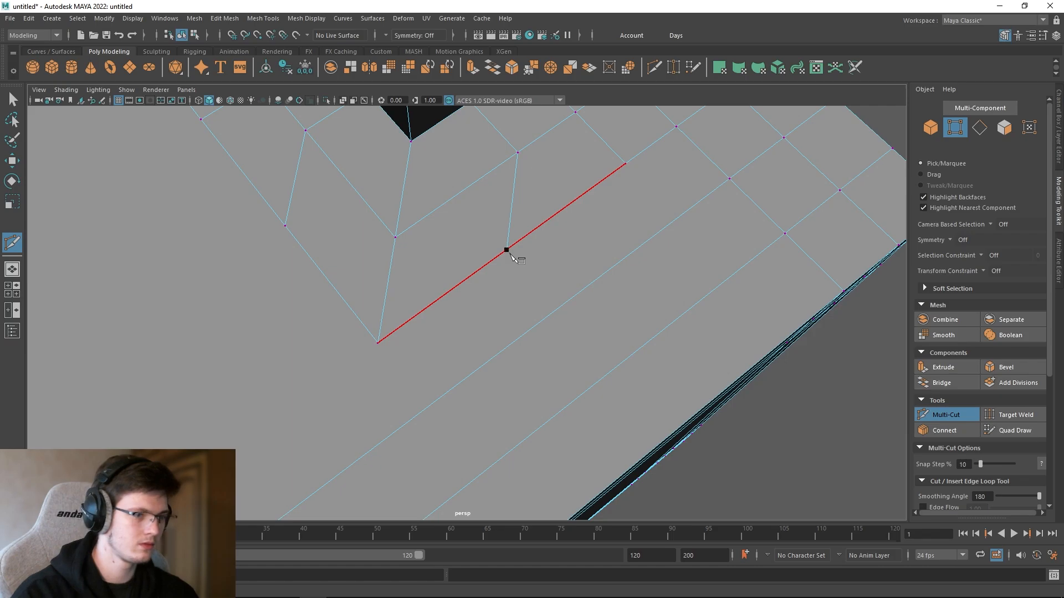
click(507, 250)
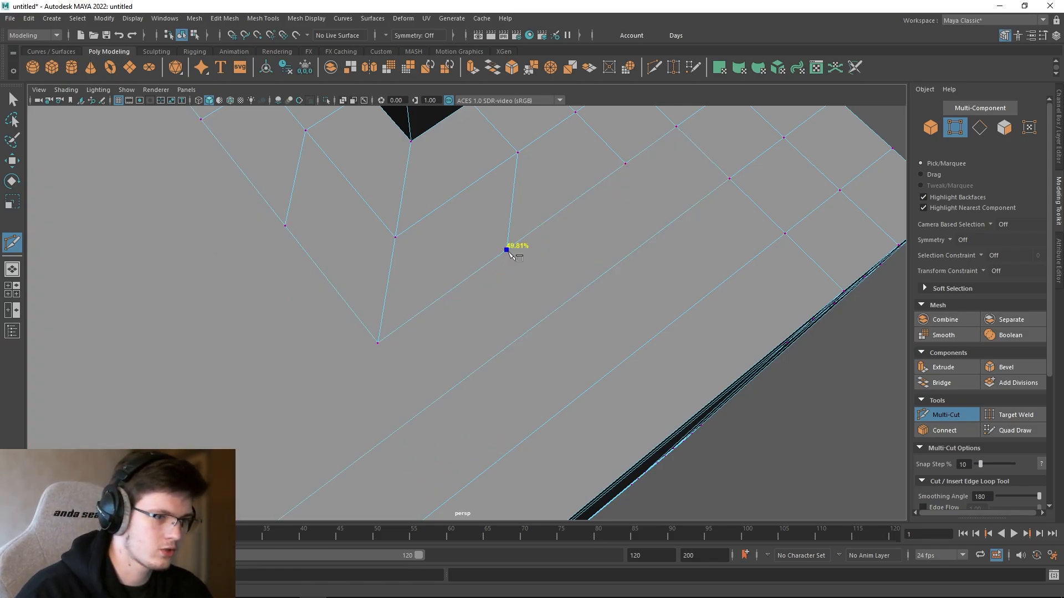
Step: Undo the started Multi-Cut points and the switch to vertex mode
alt+drag(520, 258, 494, 229)
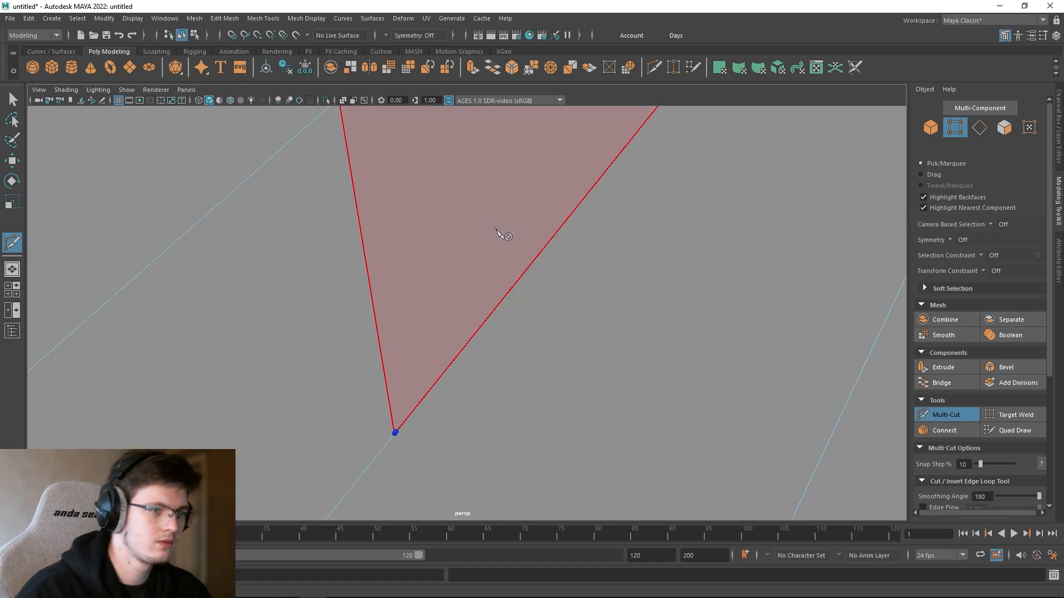
scroll(497, 230, down, 4)
key(ctrl+z)
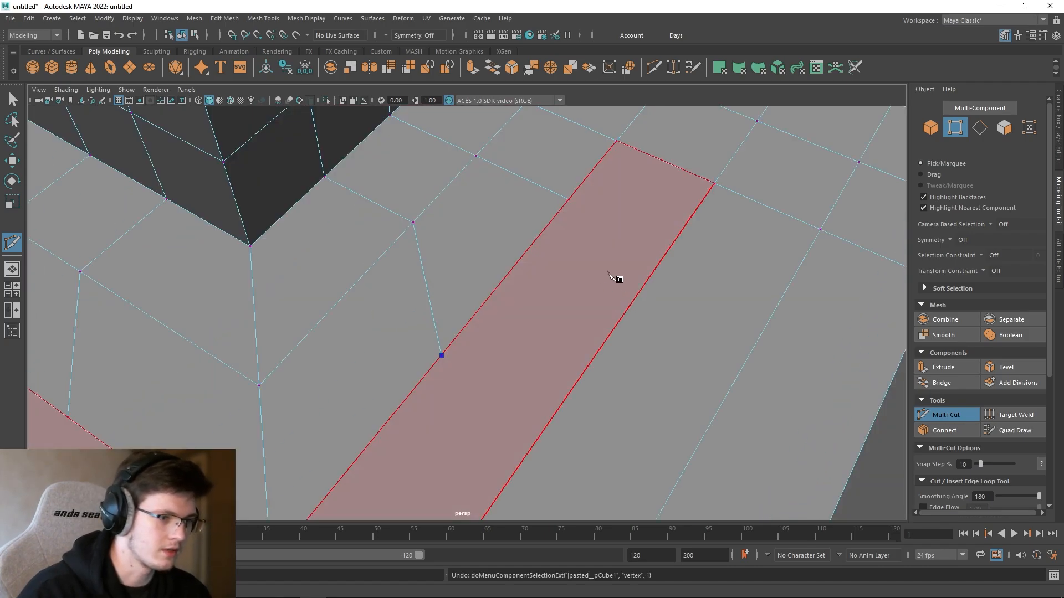
alt+middle_drag(432, 420, 546, 267)
key(ctrl+z)
scroll(594, 279, down, 5)
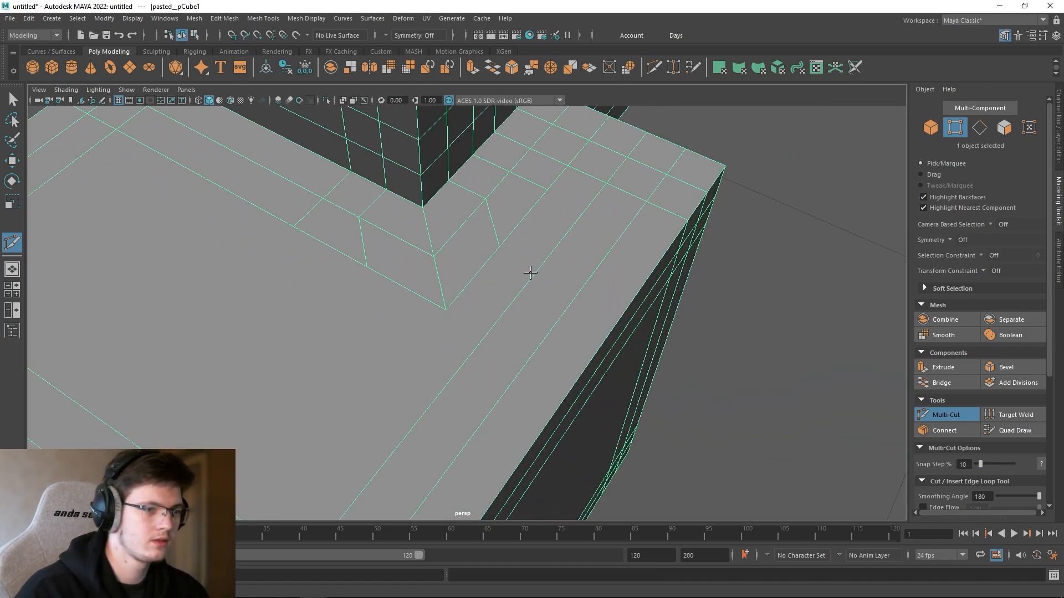
Step: Insert two edge loops with Multi-Cut across one side of the smaller block, roughly in line with the seam's bevel vertices
click(938, 417)
click(942, 416)
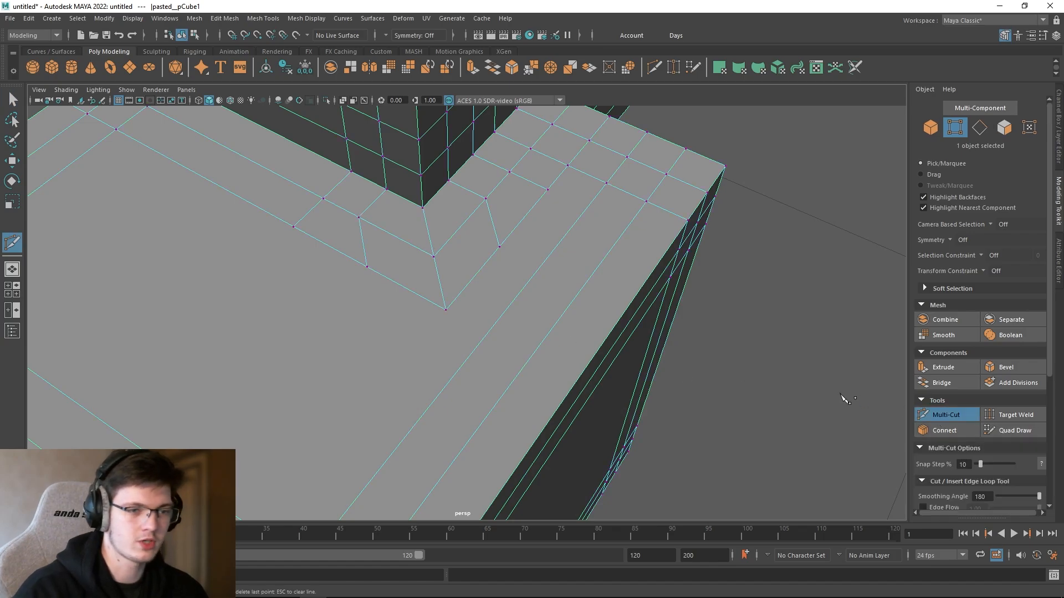
scroll(565, 343, down, 4)
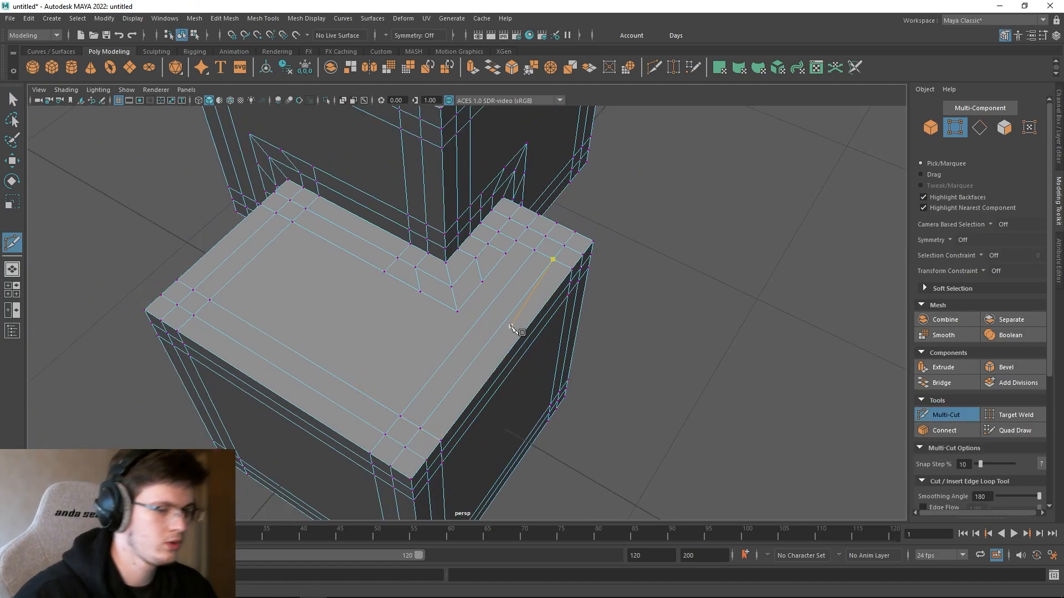
alt+drag(518, 327, 492, 317)
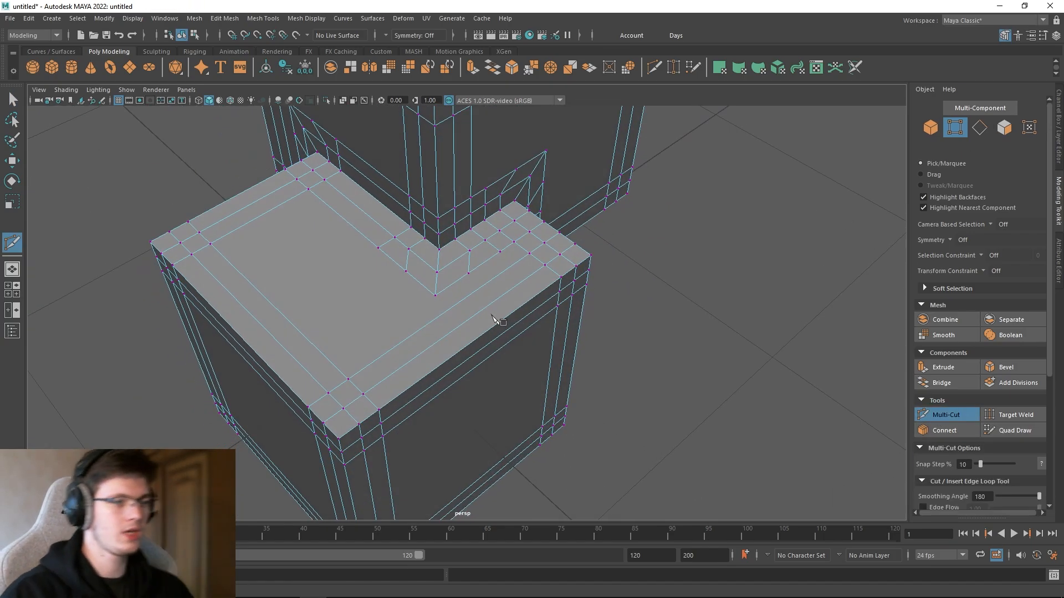
click(513, 266)
ctrl+click(483, 284)
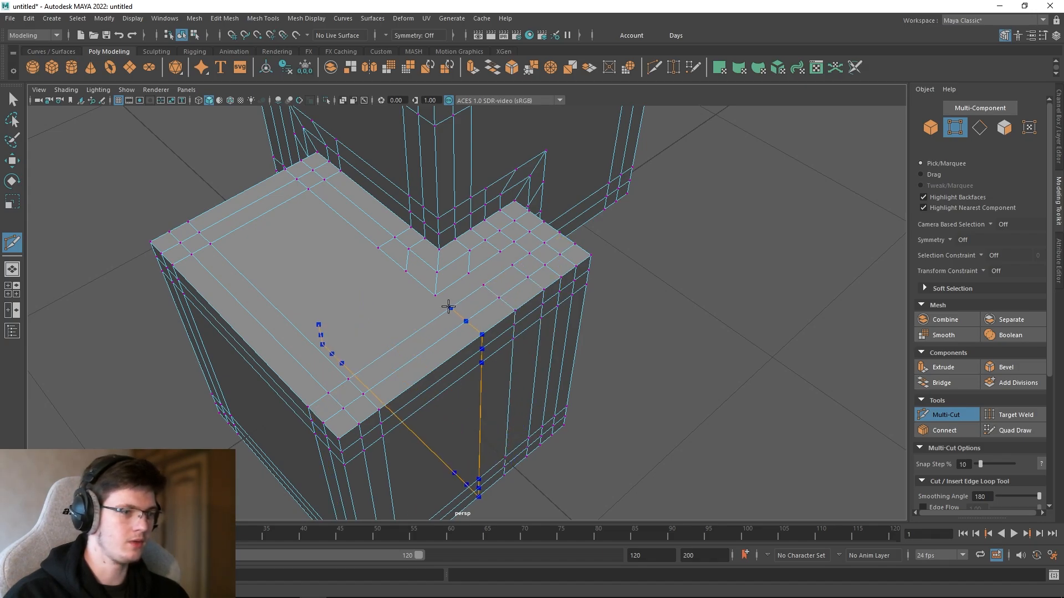
Step: Insert three edge loops across the smaller block's adjacent side, roughly in line with the seam's bevel vertices and inner corner
alt+drag(445, 307, 440, 334)
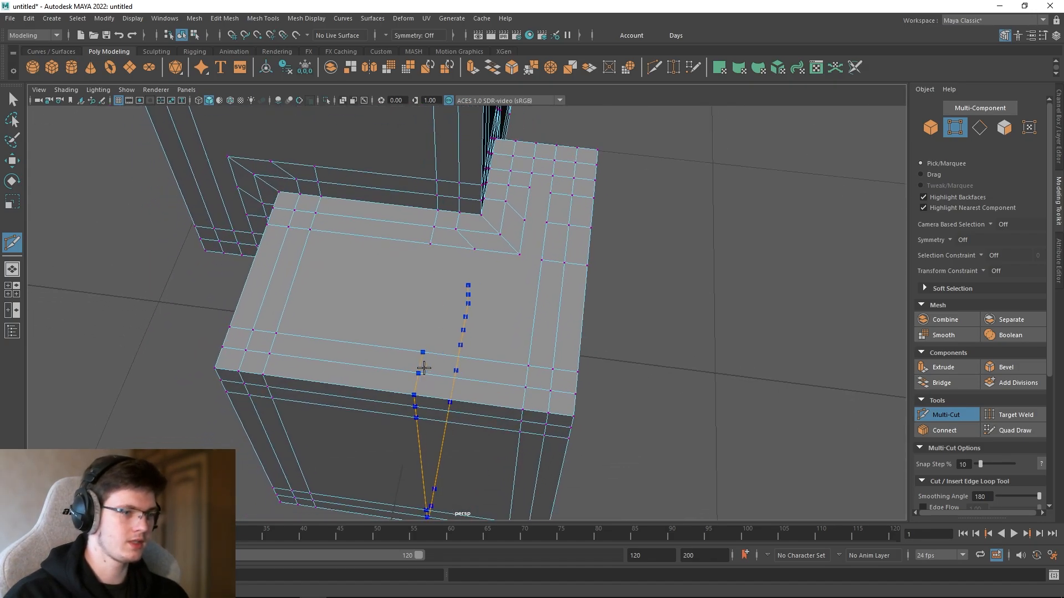
ctrl+click(405, 344)
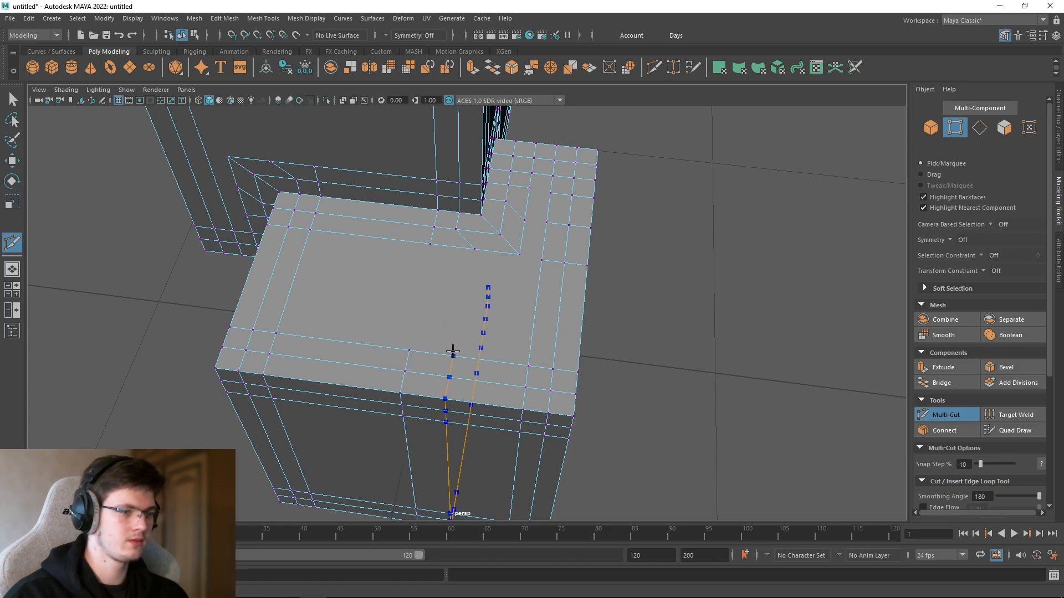
ctrl+click(448, 350)
ctrl+click(494, 353)
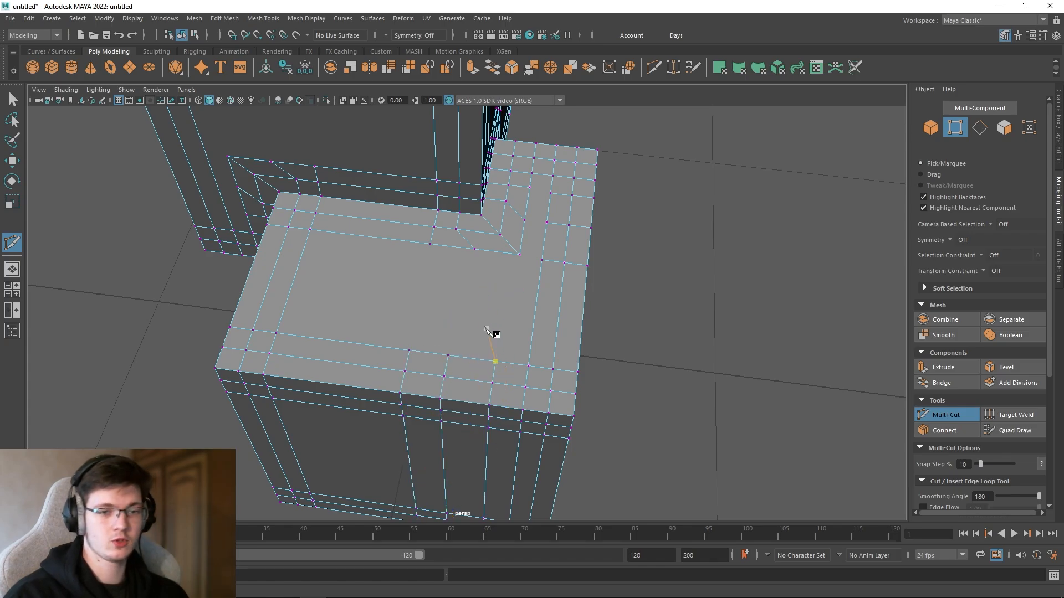
Step: Cut two edges across the smaller block's top face, joining two seam bevel vertices to the opposite edge-loop vertices
alt+drag(485, 328, 545, 302)
alt+right_drag(546, 306, 495, 259)
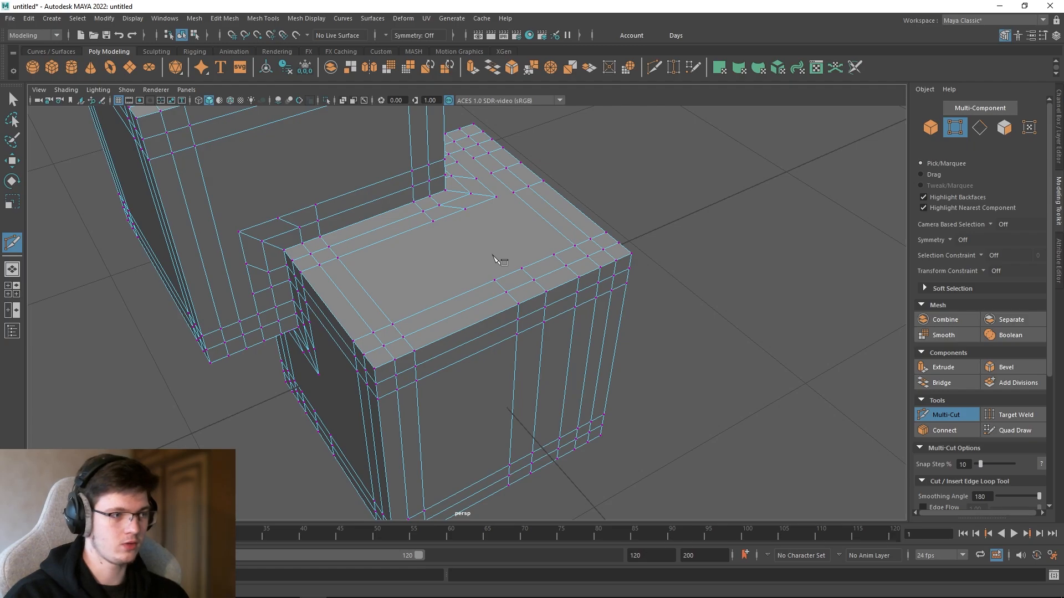
alt+drag(515, 255, 519, 226)
alt+right_drag(519, 226, 543, 226)
click(442, 202)
alt+drag(438, 232, 521, 232)
scroll(521, 232, up, 3)
alt+drag(563, 201, 508, 234)
alt+middle_drag(508, 235, 526, 222)
click(450, 184)
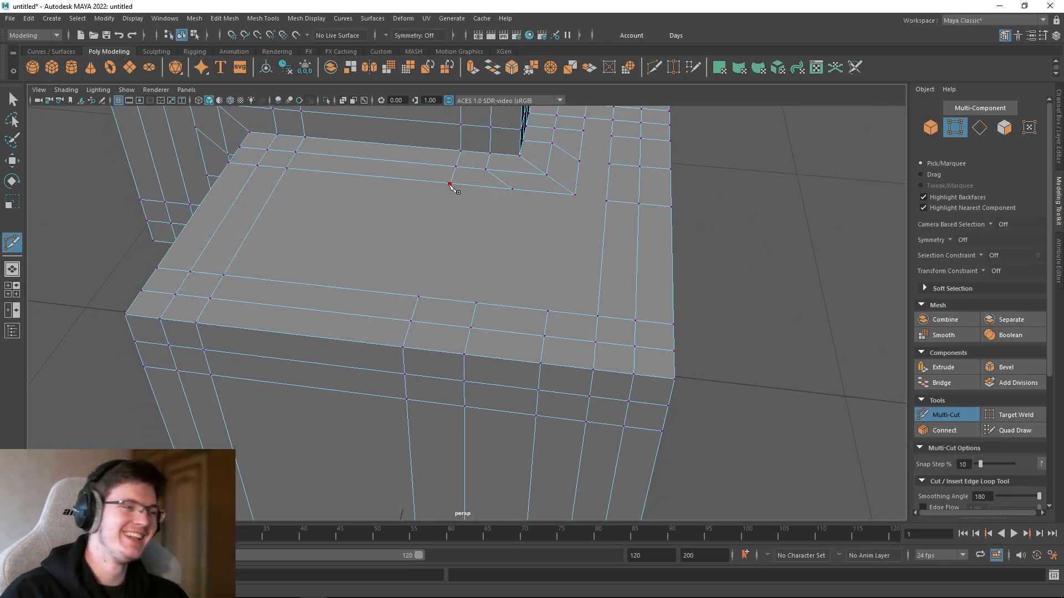
click(419, 296)
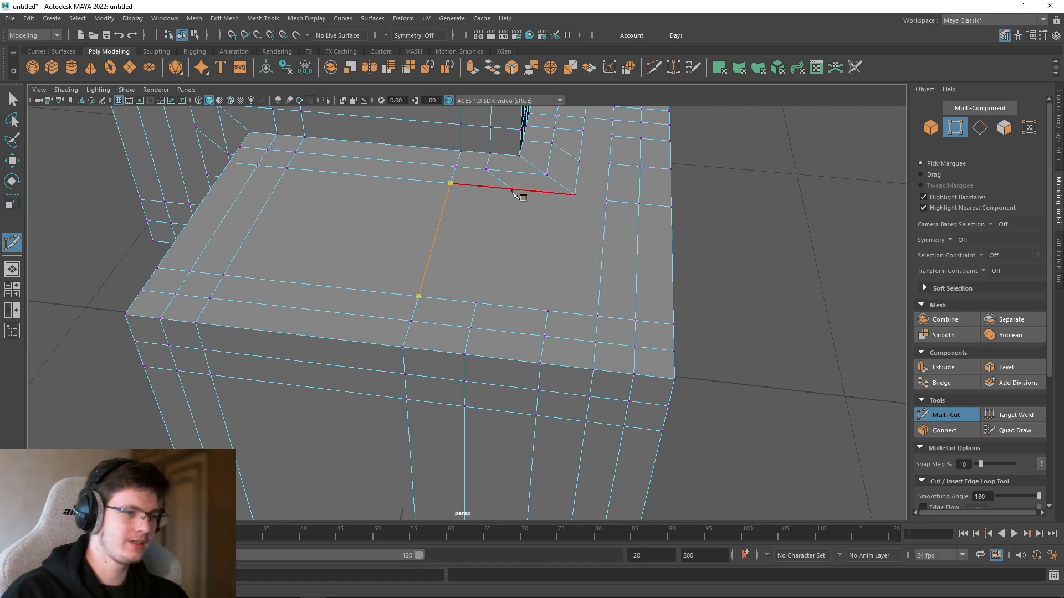
click(486, 303)
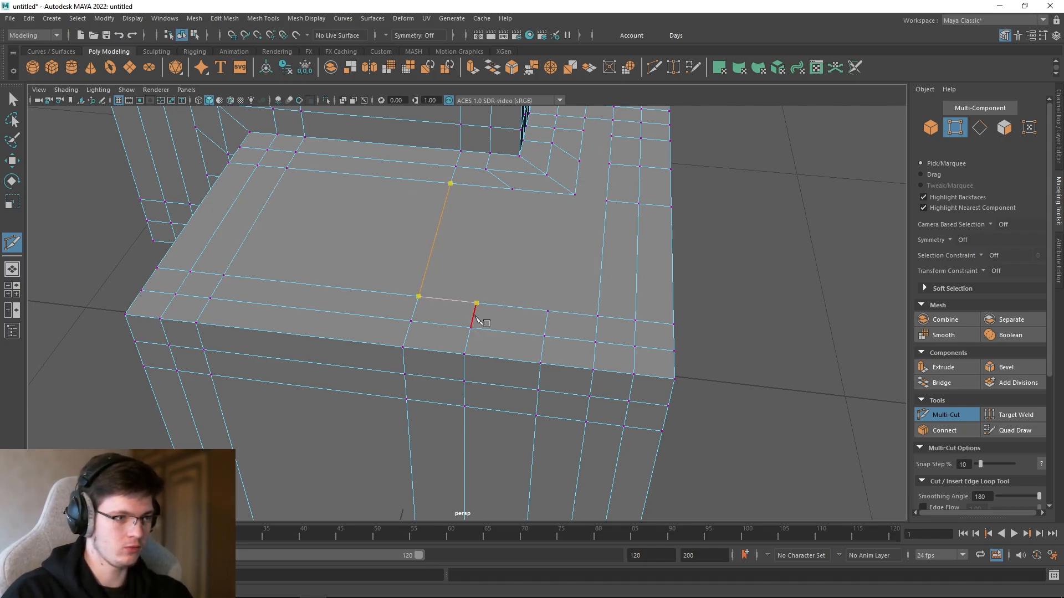
key(Return)
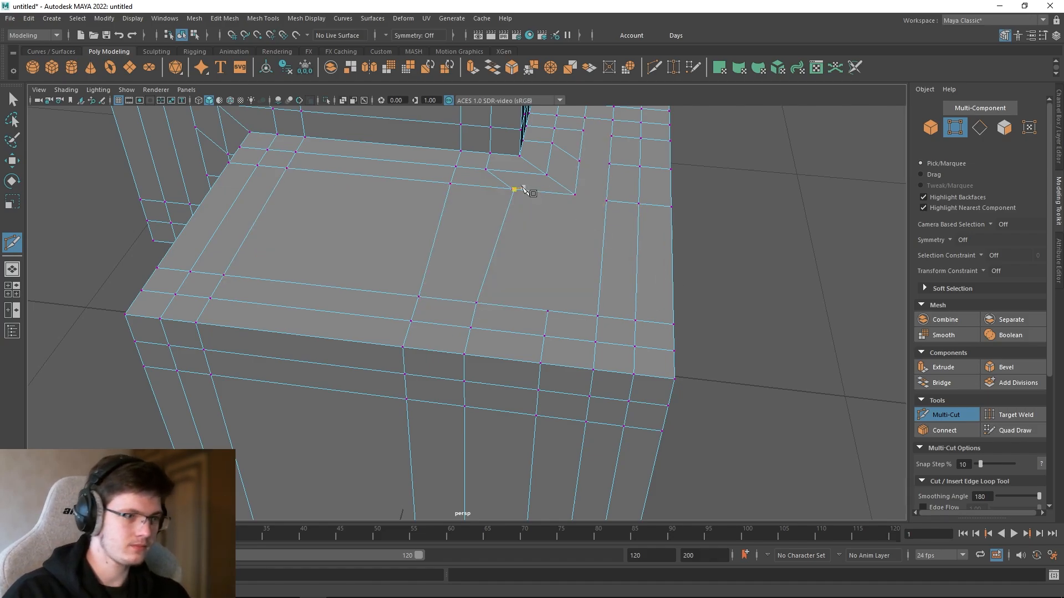
Step: Inspect where the second cut meets the seam's bevel vertex and undo that cut
alt+drag(523, 187, 509, 208)
scroll(510, 209, up, 4)
alt+middle_drag(530, 218, 506, 223)
scroll(506, 223, up, 4)
alt+middle_drag(664, 173, 575, 248)
key(ctrl+z)
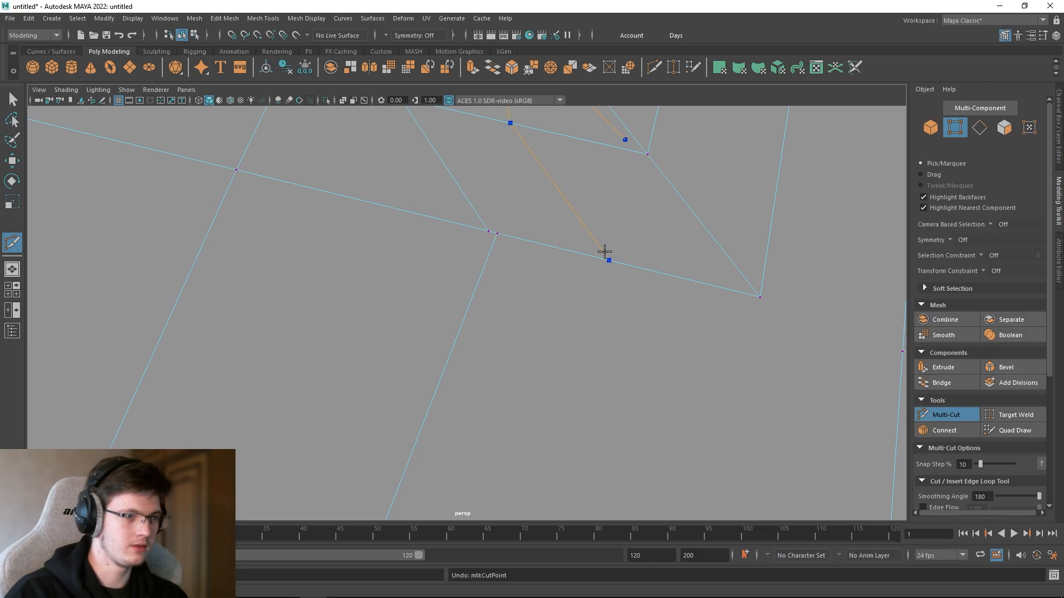
Step: Cut an edge on the top face from the inner seam corner's vertex to the adjacent side's edge-loop vertex
scroll(604, 252, down, 10)
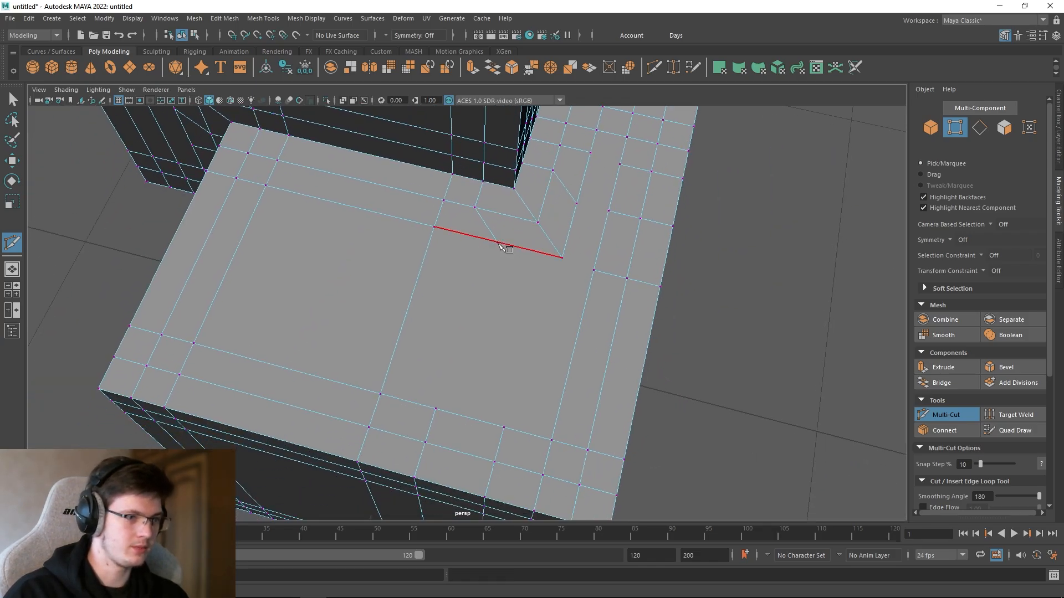
click(499, 242)
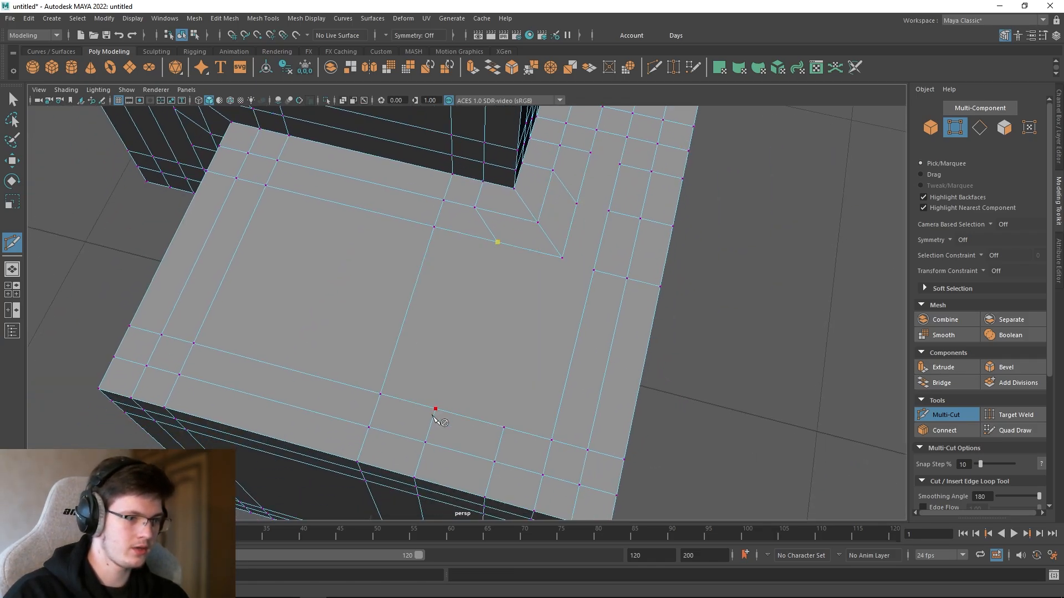
alt+drag(514, 335, 524, 294)
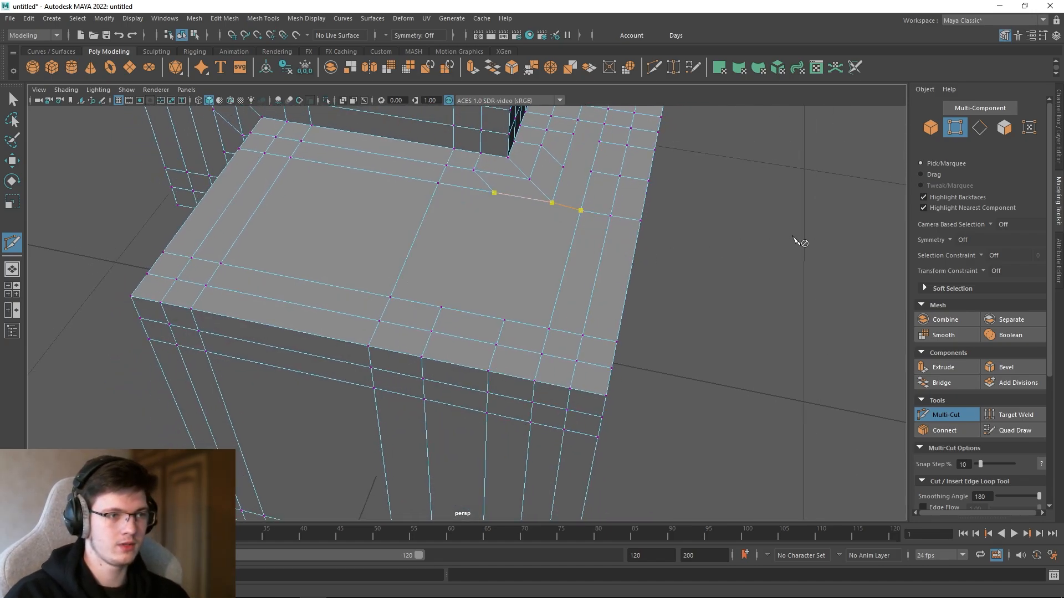
key(Return)
alt+drag(729, 266, 497, 204)
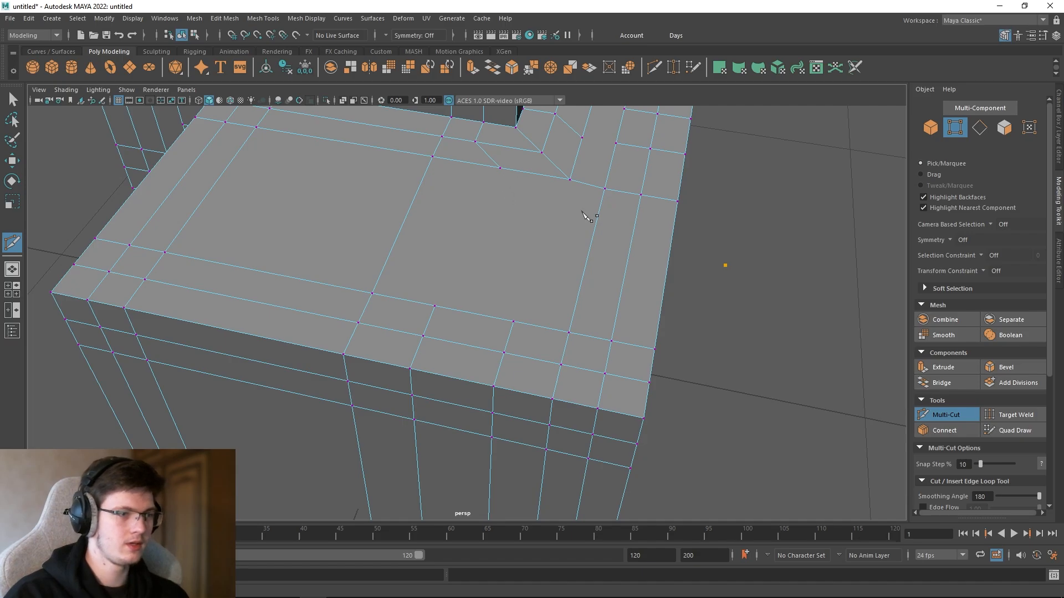
Step: Cut an edge across the top face from the adjacent side's edge-loop vertex to the outer end of the inner corner's diagonal edge
drag(729, 268, 742, 284)
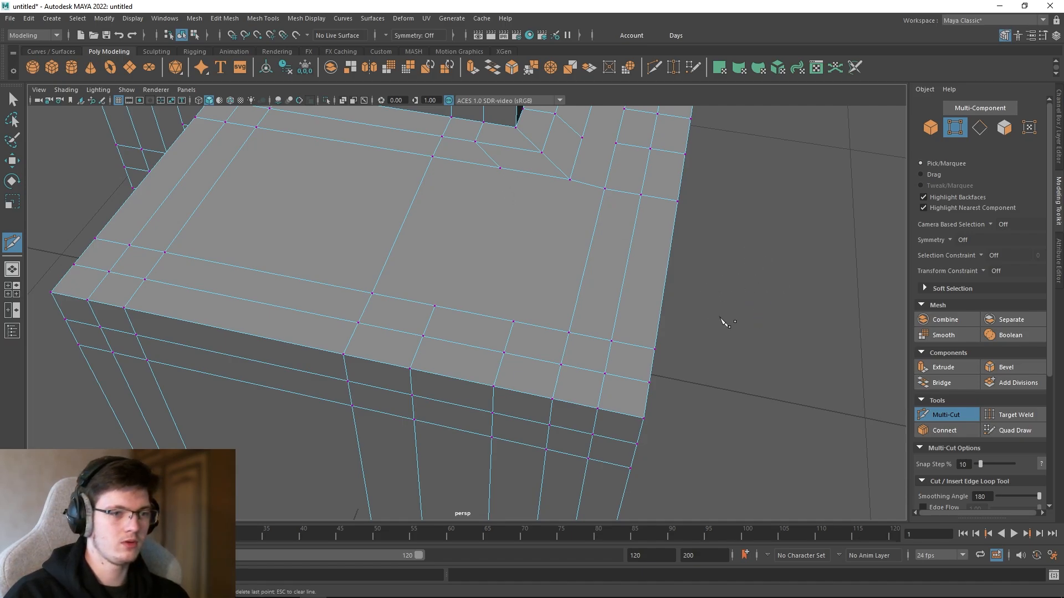
key(Escape)
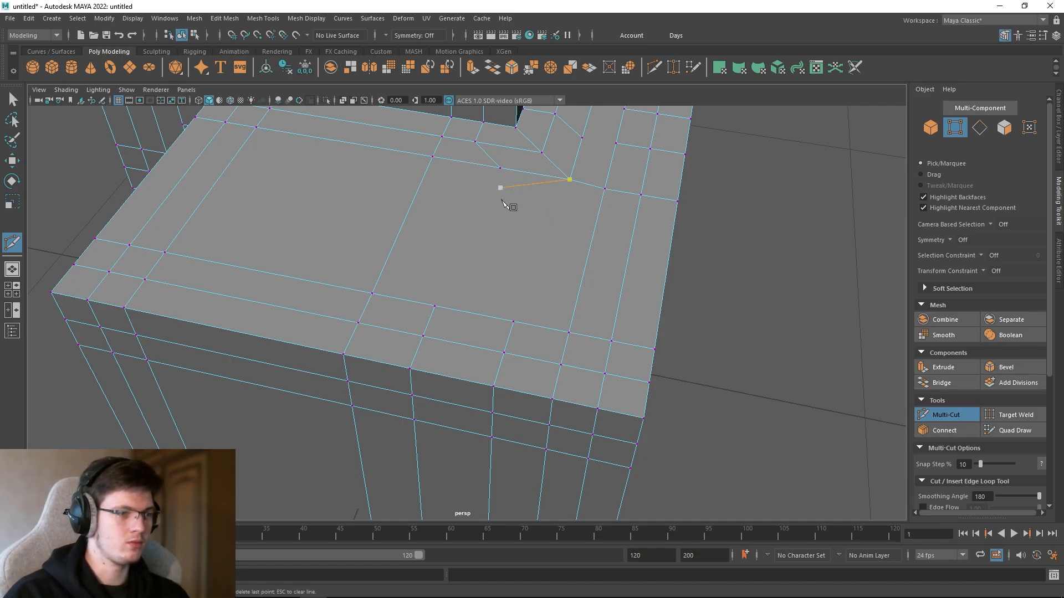
click(513, 321)
click(569, 180)
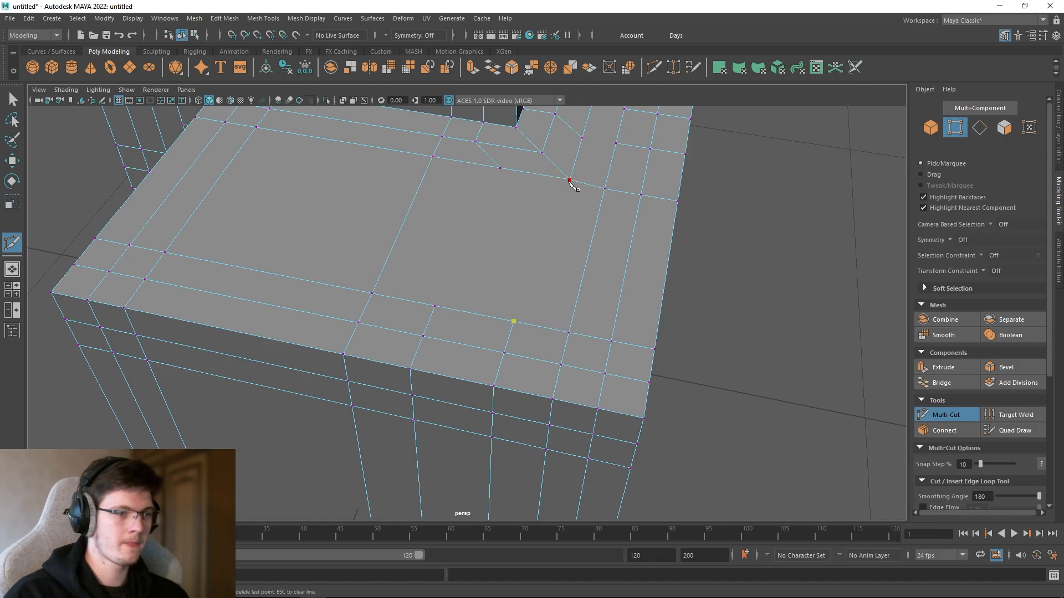
right_click(714, 289)
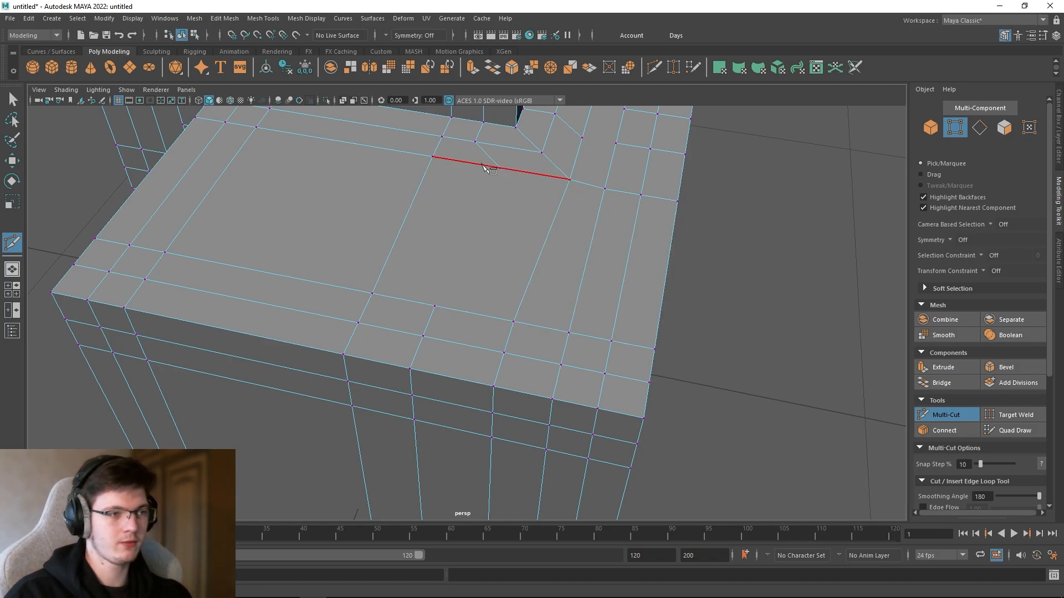
Step: Try to join the remaining unconnected edge-loop vertex to the seam's bevel vertex opposite it on the top face
click(435, 306)
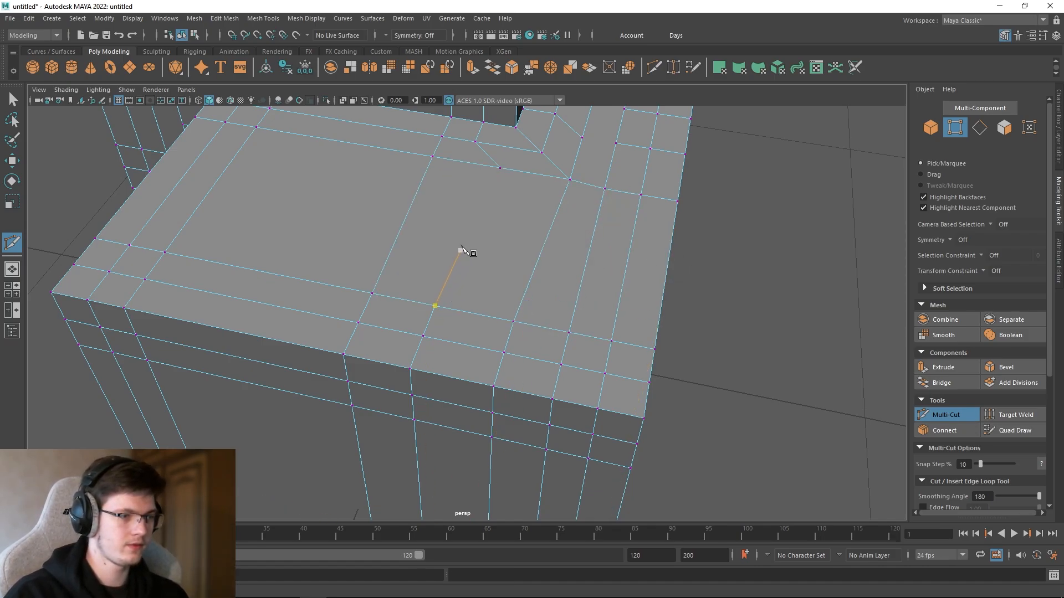
click(433, 157)
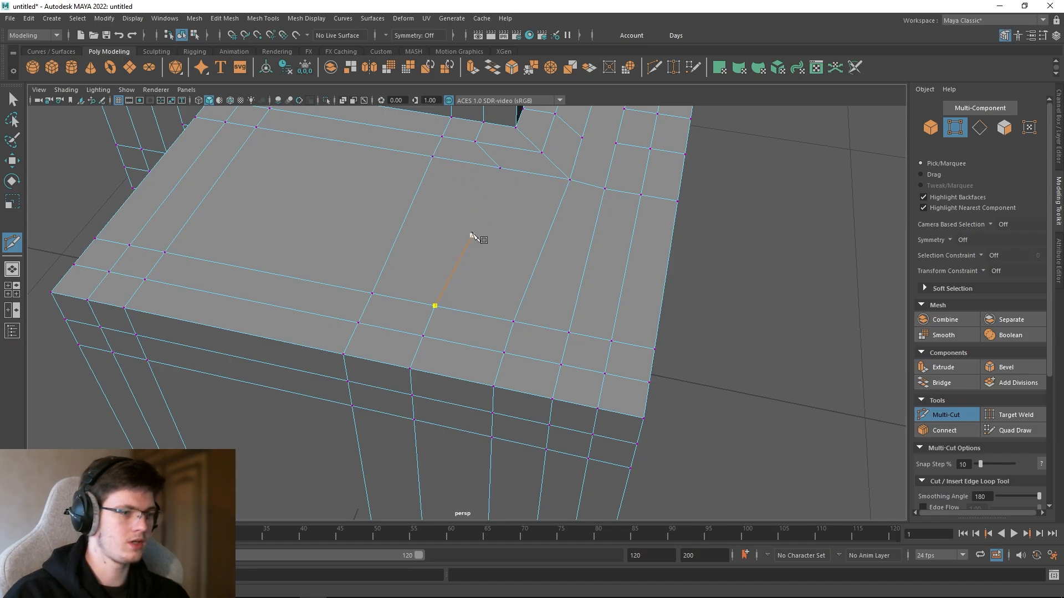
alt+drag(551, 245, 529, 272)
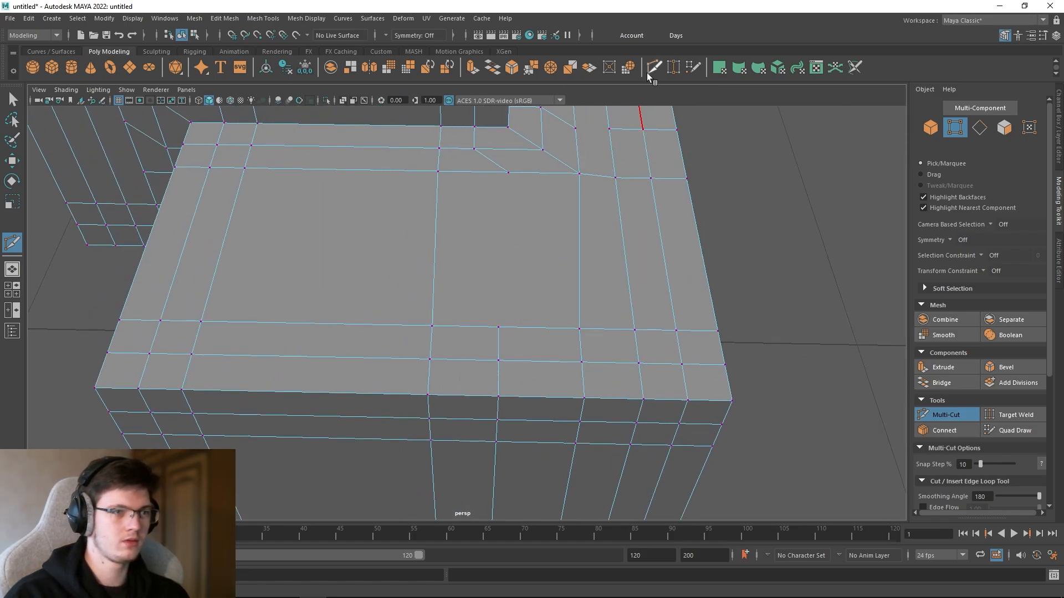
key(q)
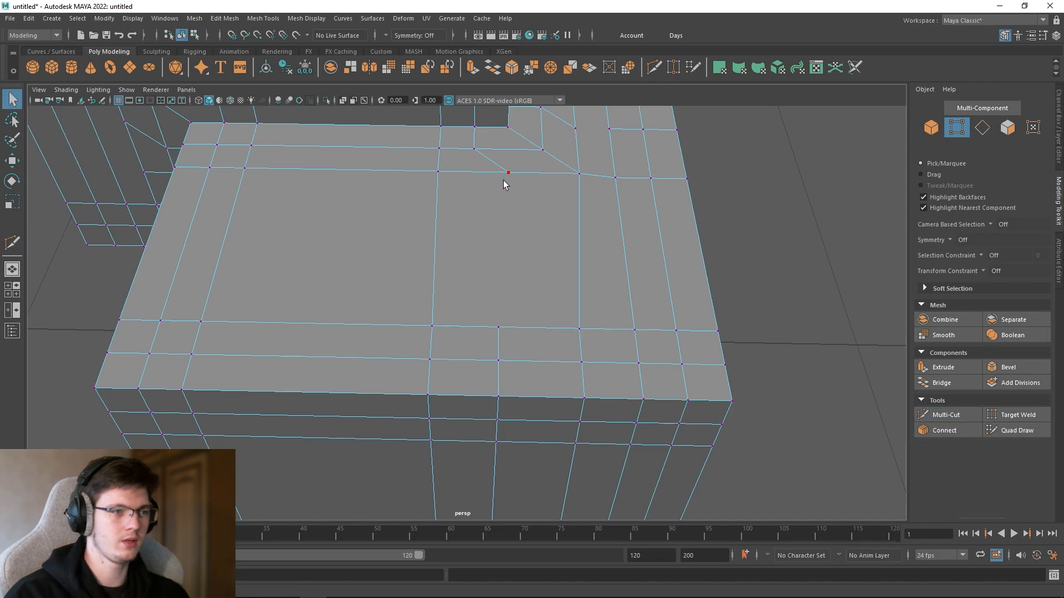
click(506, 172)
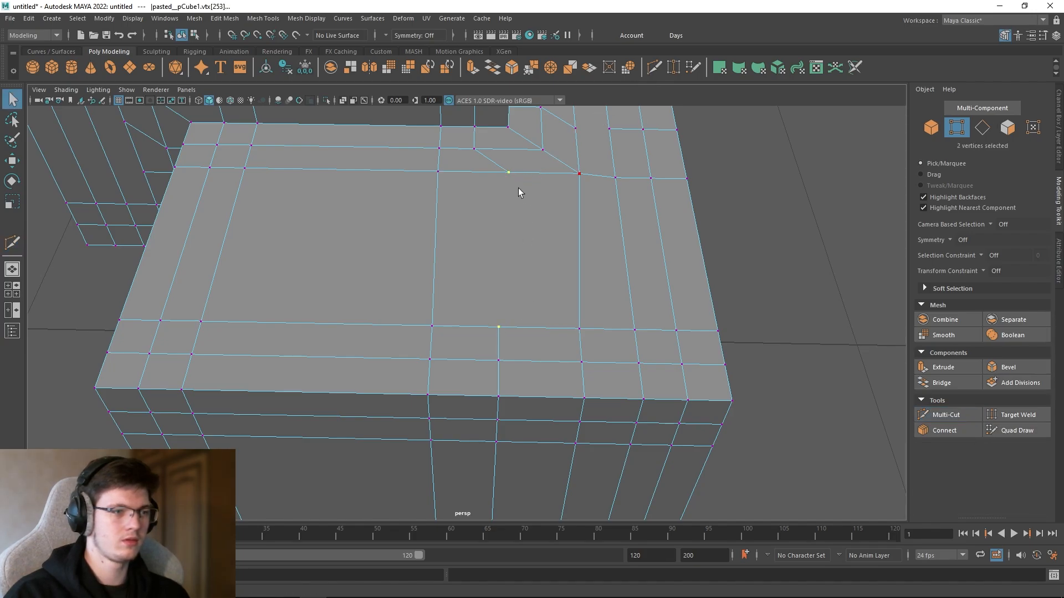
click(514, 169)
shift+click(503, 322)
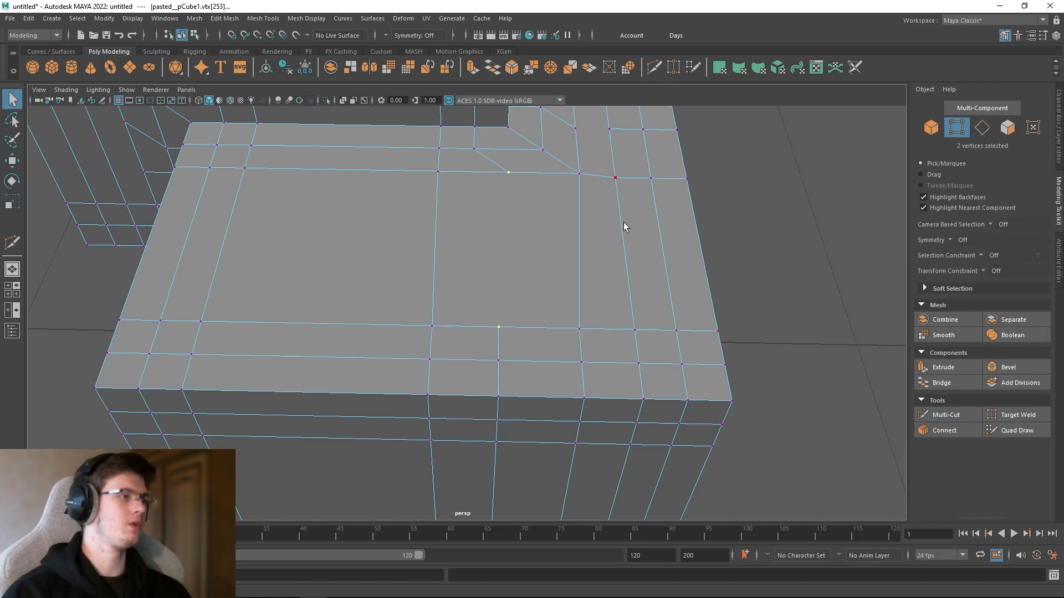
click(12, 243)
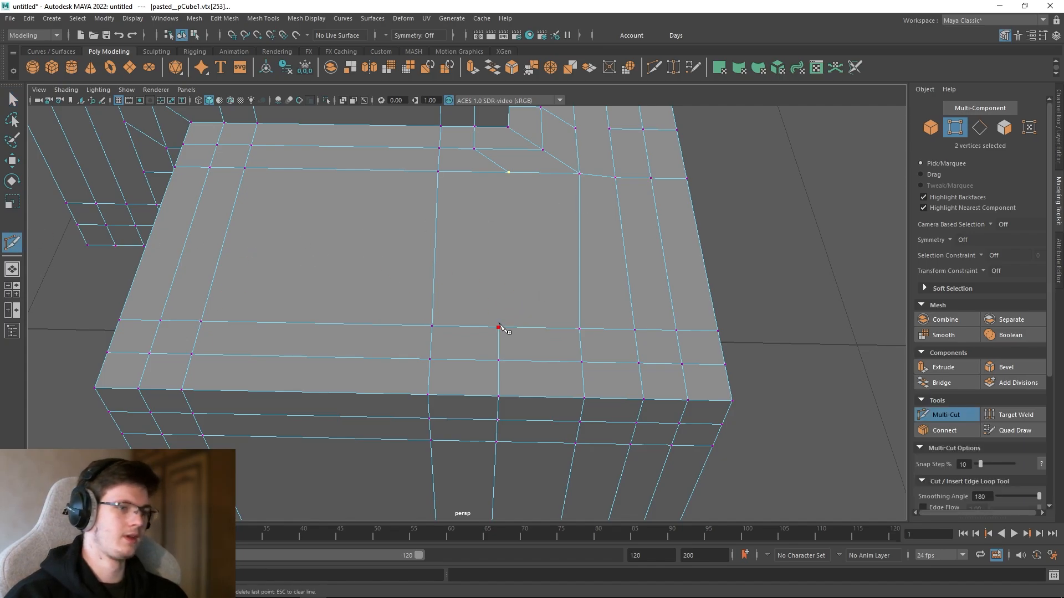
key(ctrl+z)
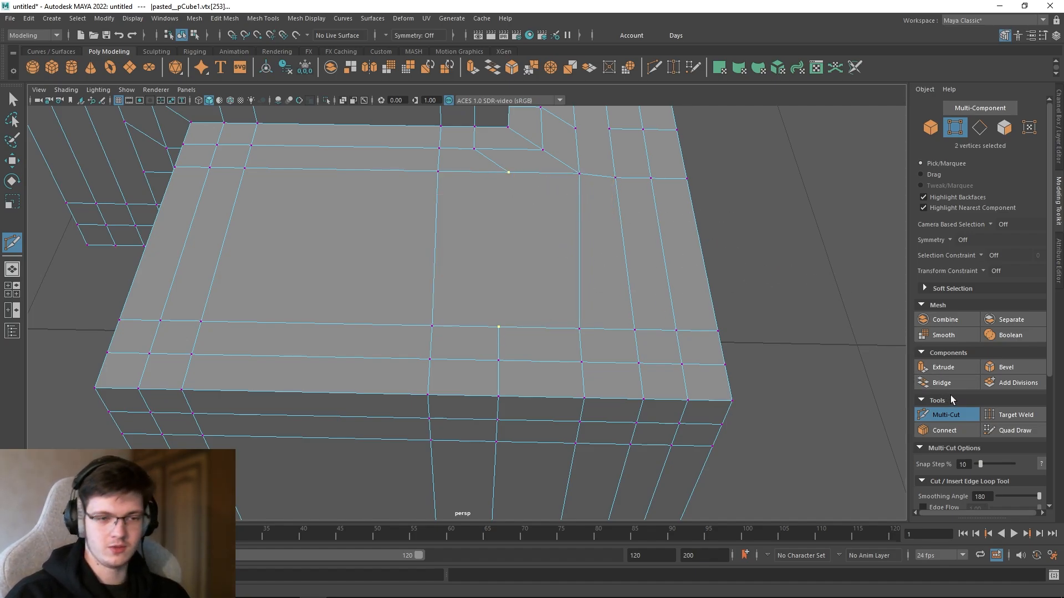
Step: Try to merge the unconnected edge-loop vertex and the seam's bevel vertex with Target Weld, and undo the merge
click(998, 415)
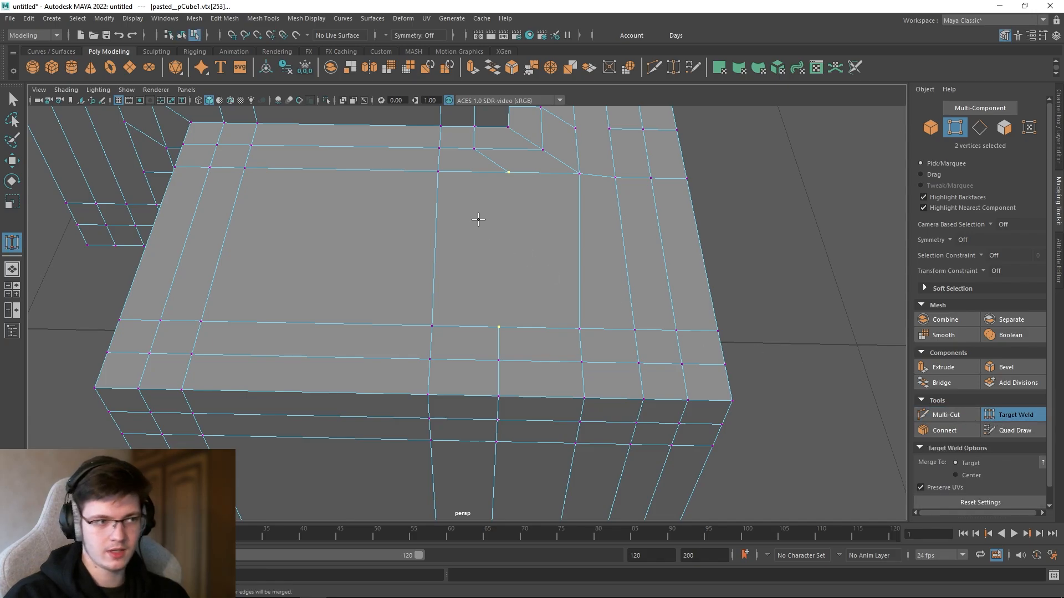
drag(512, 174, 512, 174)
drag(500, 273, 508, 173)
key(ctrl+z)
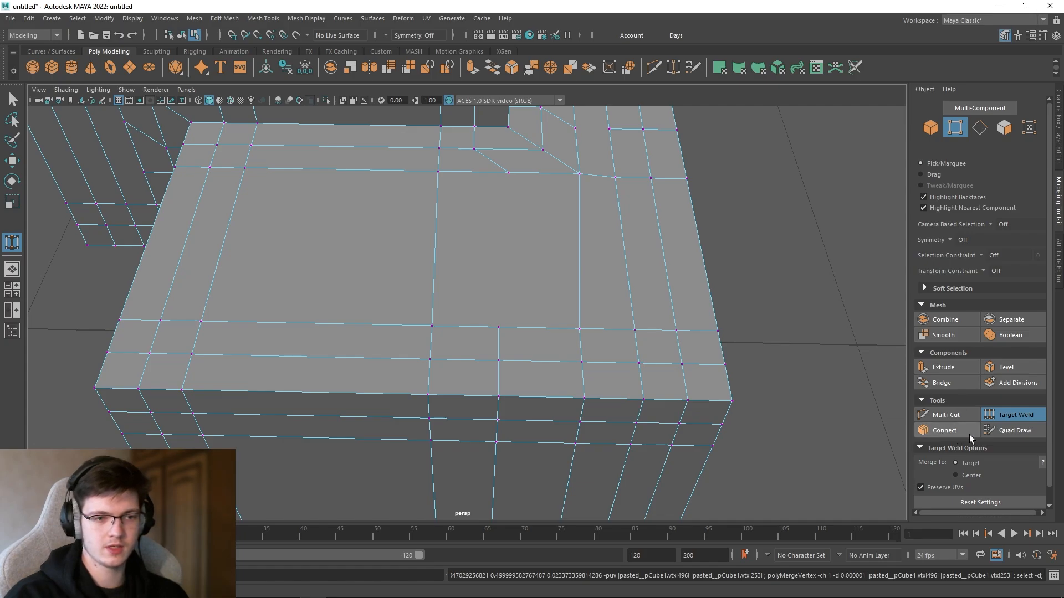
Step: Cut an edge across the open top face from the unconnected edge-loop vertex to the seam's bevel vertex with Multi-Cut
click(945, 414)
click(501, 324)
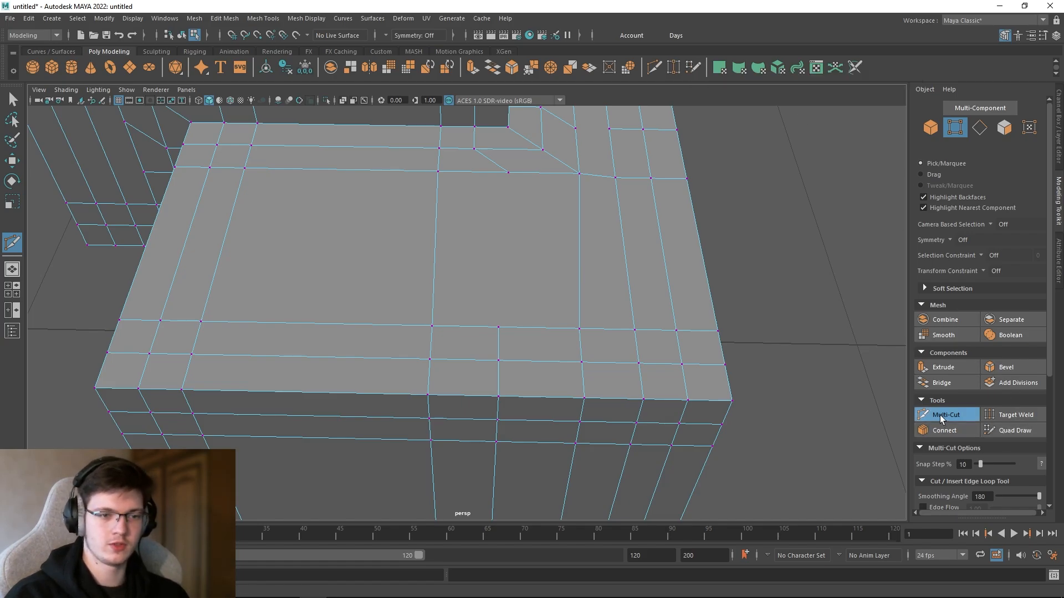
click(498, 327)
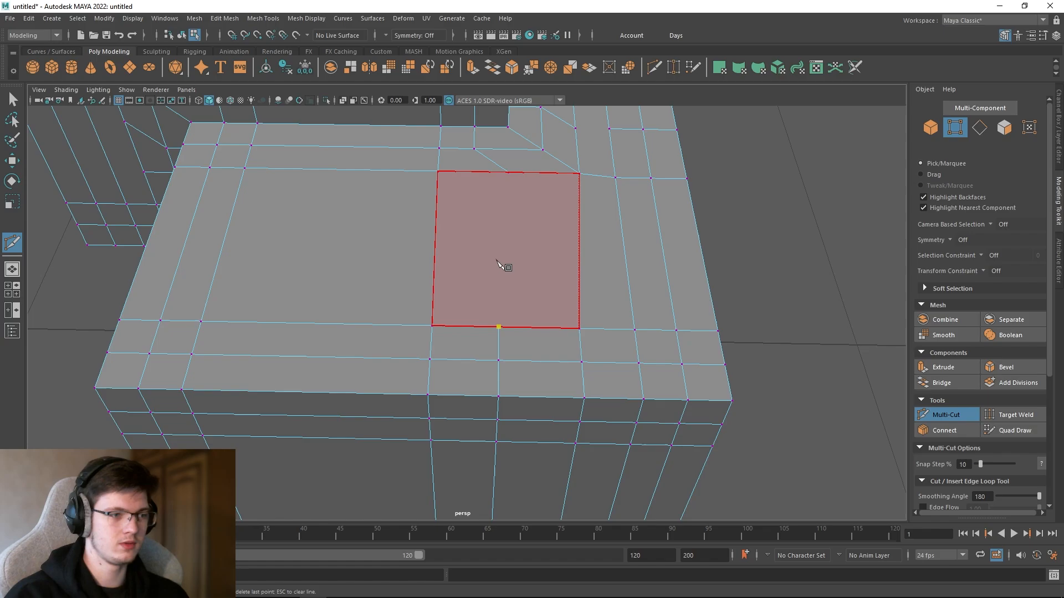
click(508, 173)
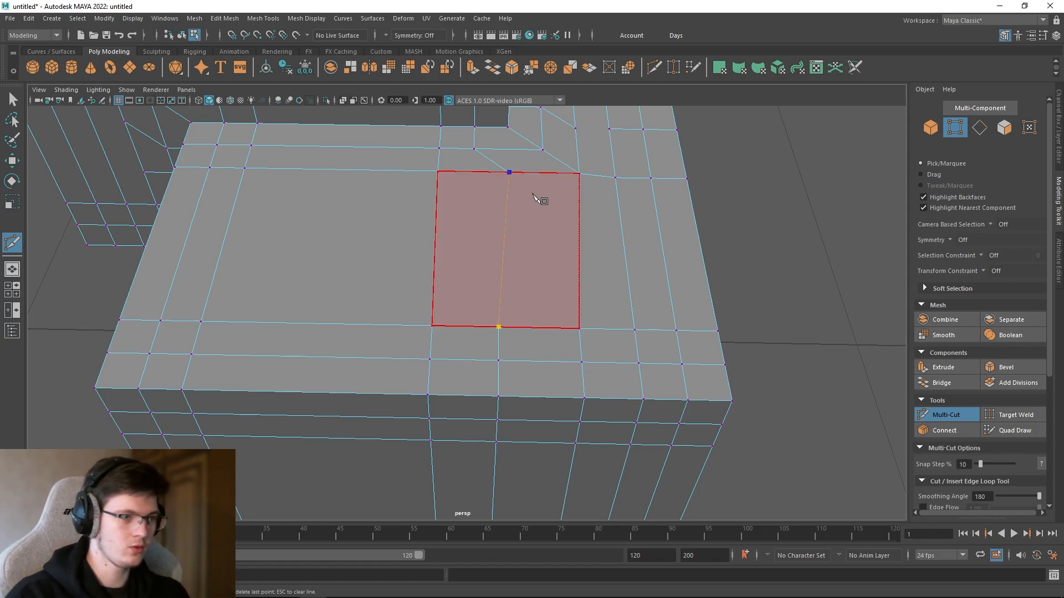
right_click(534, 195)
Step: Merge the stray vertex at the end of the new cut onto the adjacent seam bevel vertex with Target Weld
scroll(538, 185, up, 5)
alt+drag(549, 220, 518, 365)
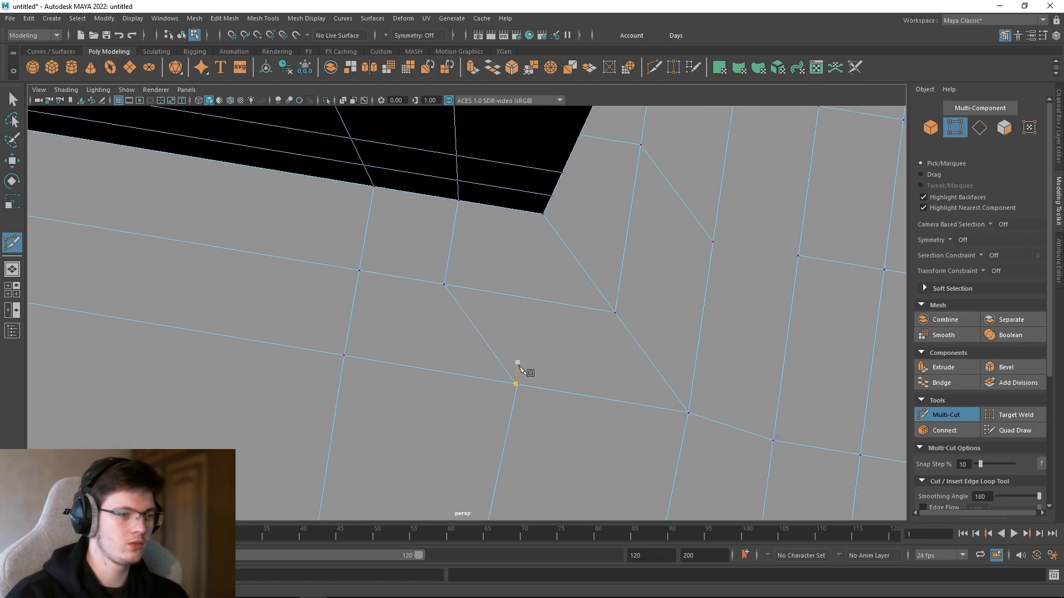
alt+right_drag(518, 365, 566, 397)
alt+middle_drag(566, 396, 526, 302)
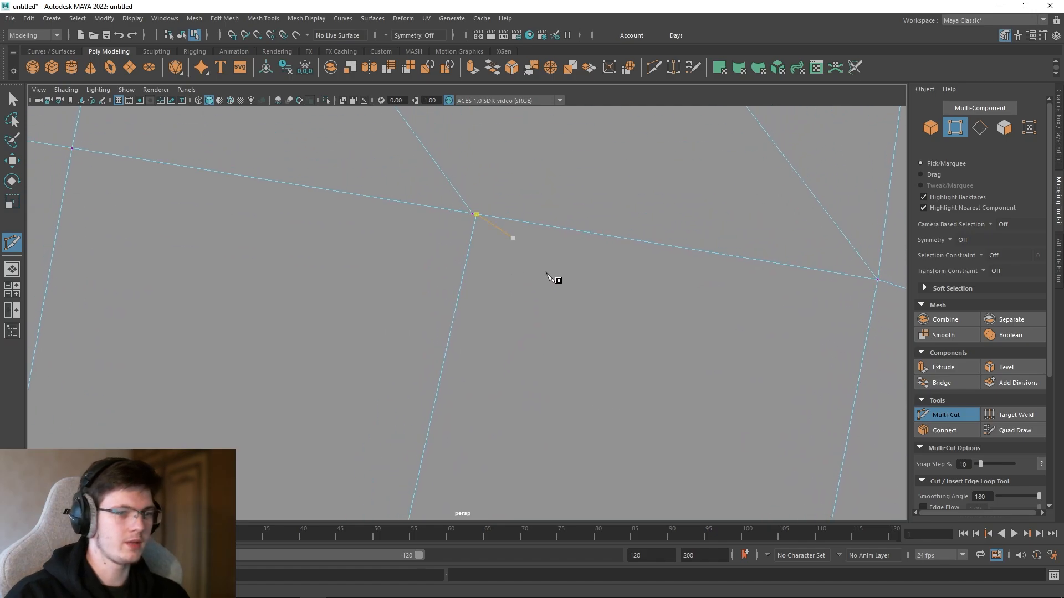
click(1016, 419)
drag(476, 214, 471, 213)
scroll(488, 250, down, 10)
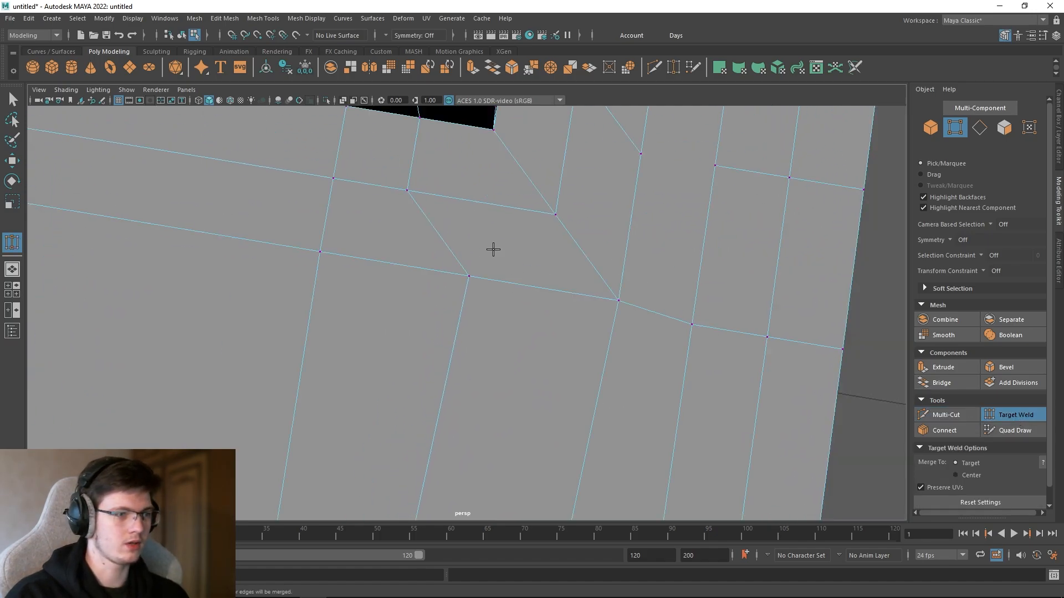
Step: Try to join the seam's bevel vertex and the facing edge-loop vertex on the inner corner's other side with the Connect tool
alt+drag(527, 287, 430, 228)
alt+right_drag(430, 228, 480, 244)
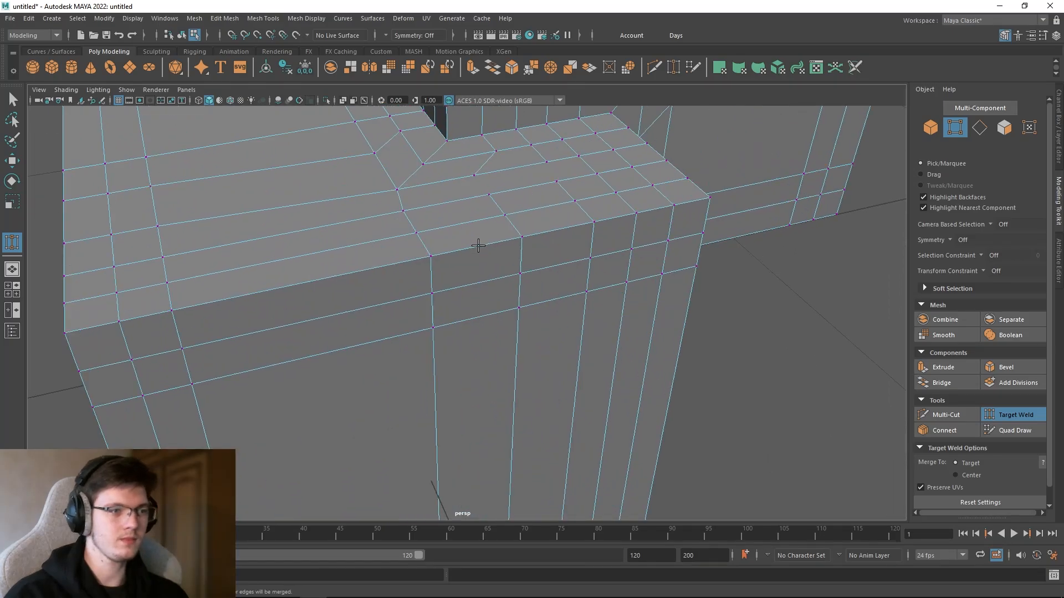
alt+drag(480, 245, 489, 249)
click(945, 431)
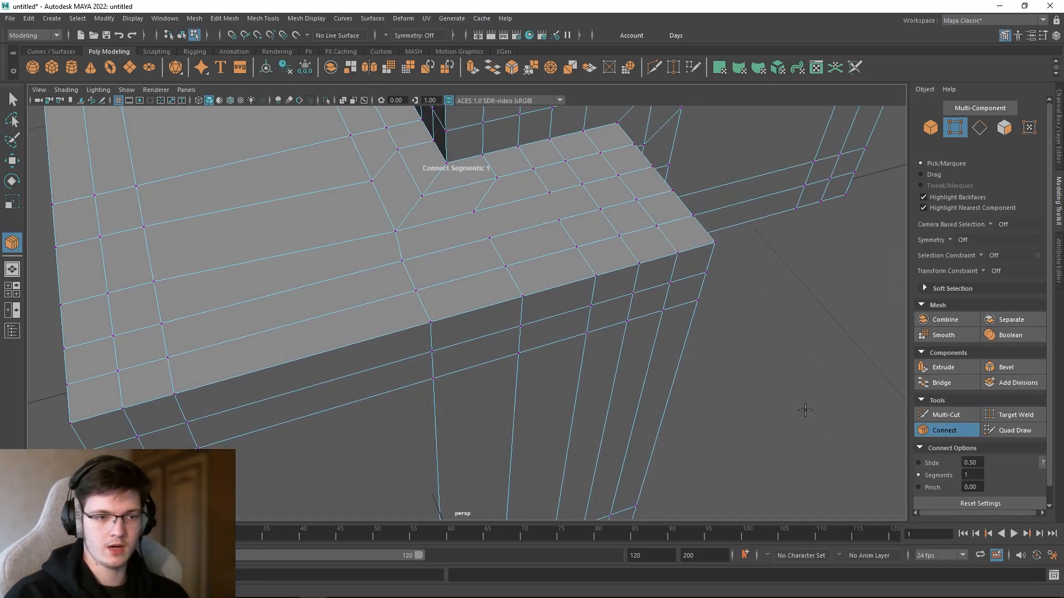
click(473, 211)
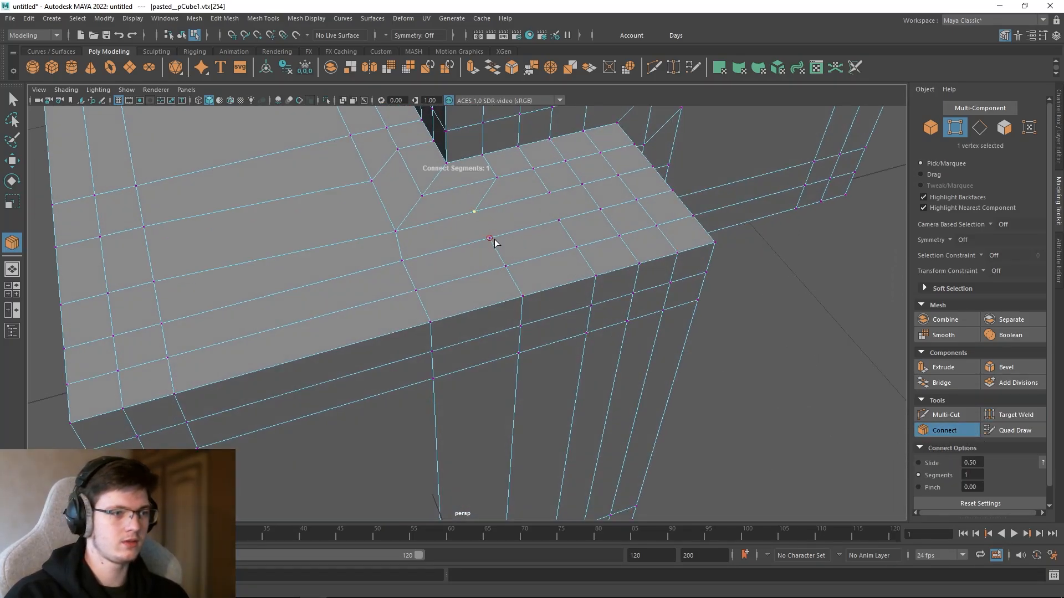
click(940, 431)
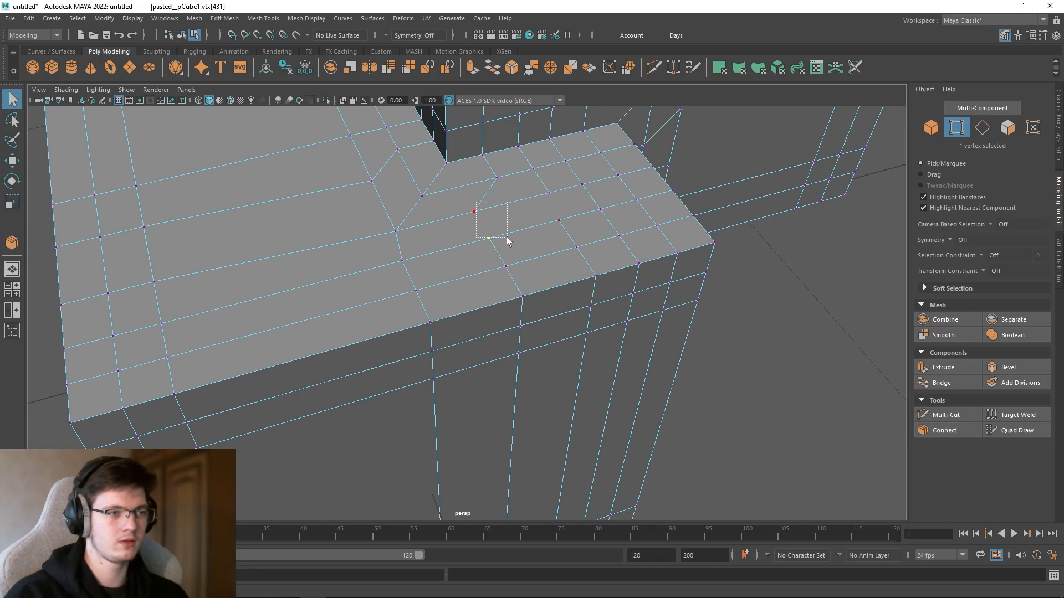
shift+drag(507, 237, 503, 248)
click(946, 430)
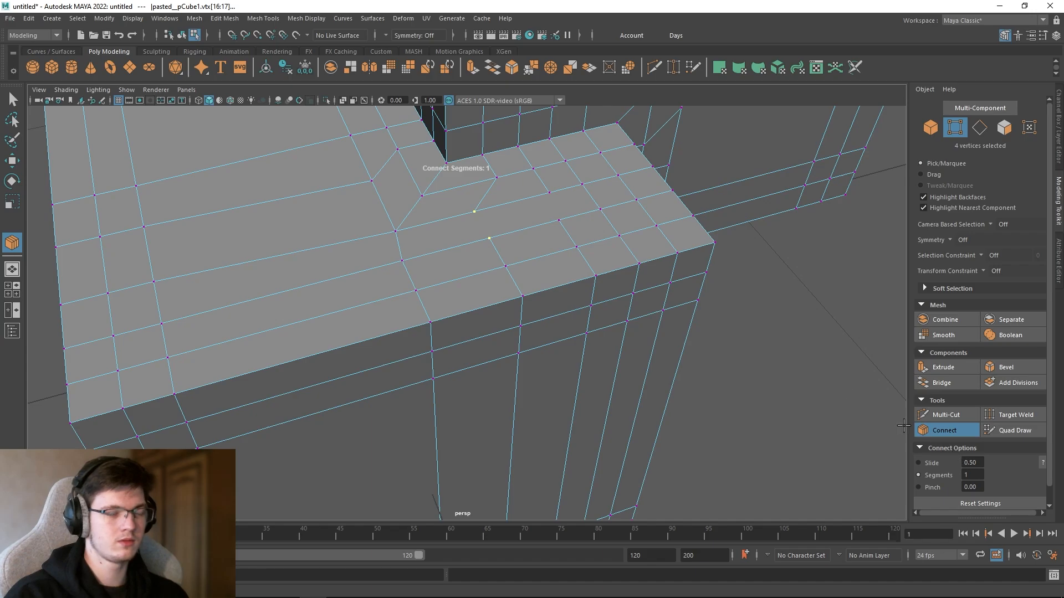
alt+drag(520, 247, 549, 289)
alt+middle_drag(592, 276, 573, 274)
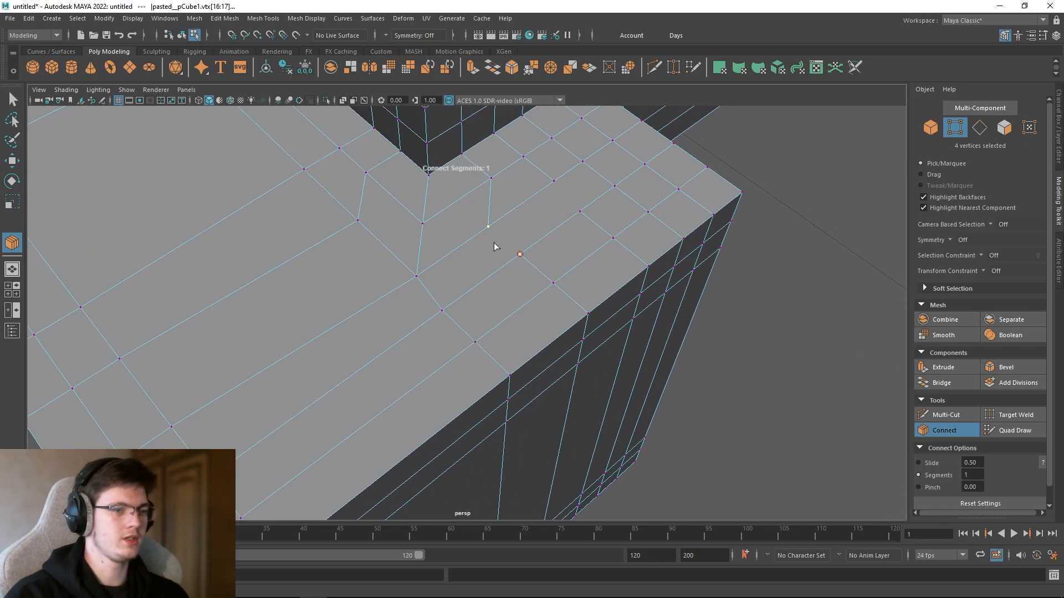
click(500, 242)
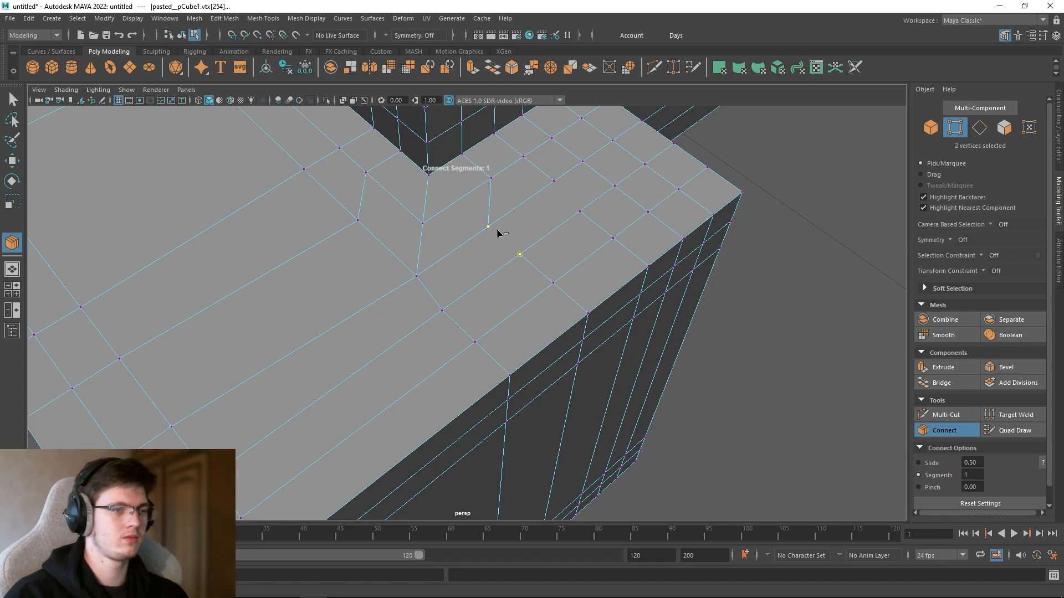
shift+click(506, 244)
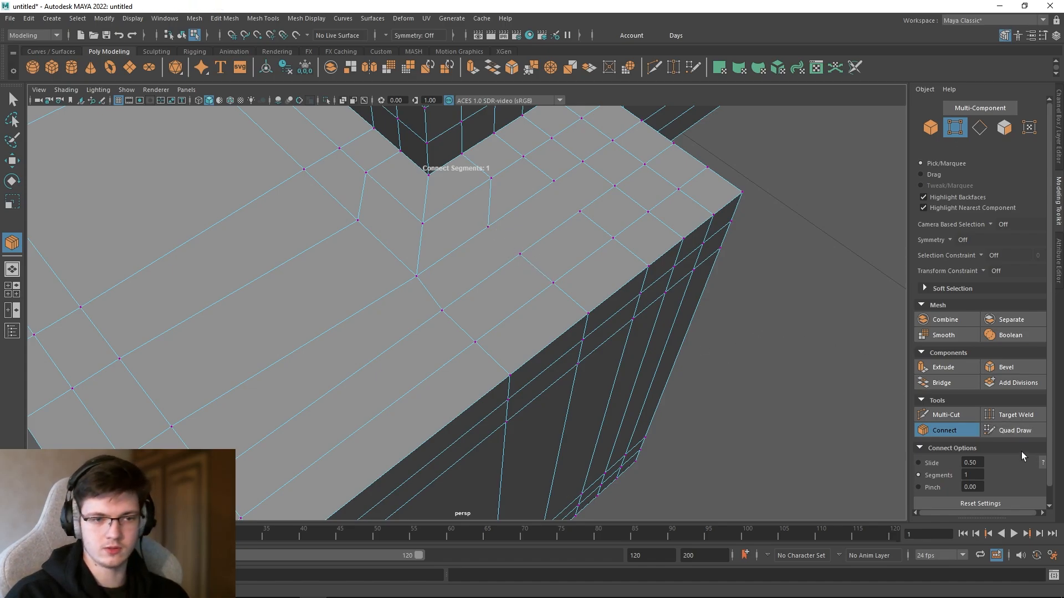
click(1010, 431)
Step: Cut a short edge from the loose edge-loop vertex toward the seam's bevel vertex on the inner corner's other side
click(935, 416)
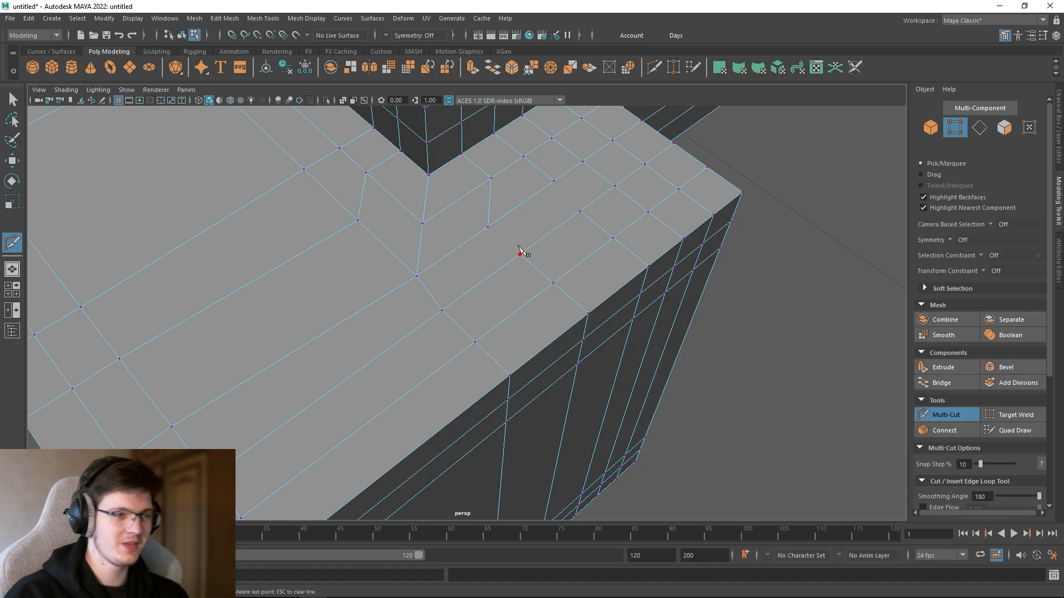
click(497, 220)
scroll(521, 205, up, 2)
key(Return)
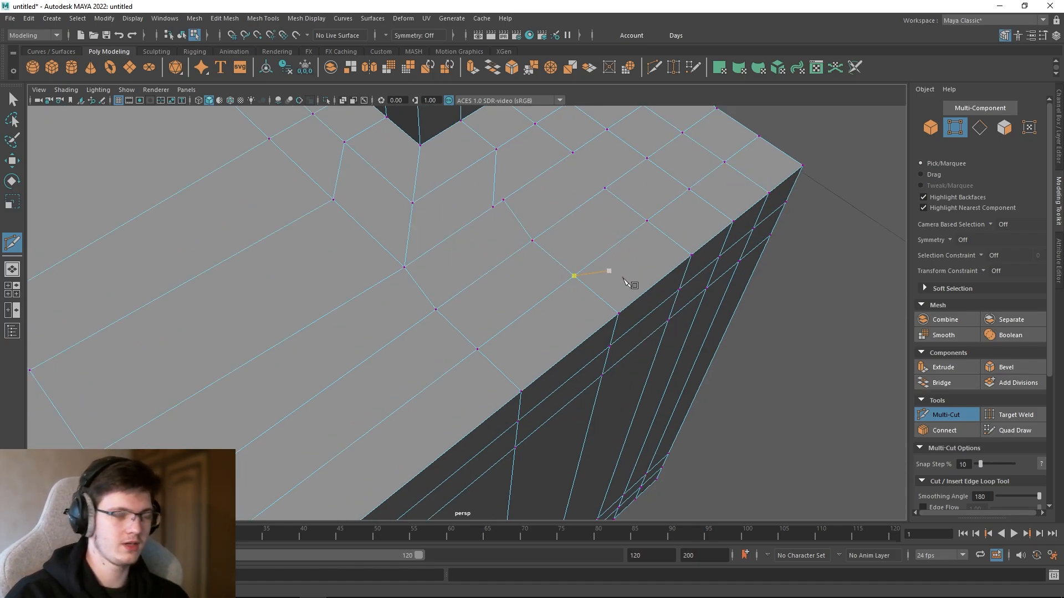
Step: Weld the short cut's stray end vertex onto the neighbouring seam bevel vertex
click(1000, 413)
drag(495, 210, 494, 208)
scroll(730, 339, down, 3)
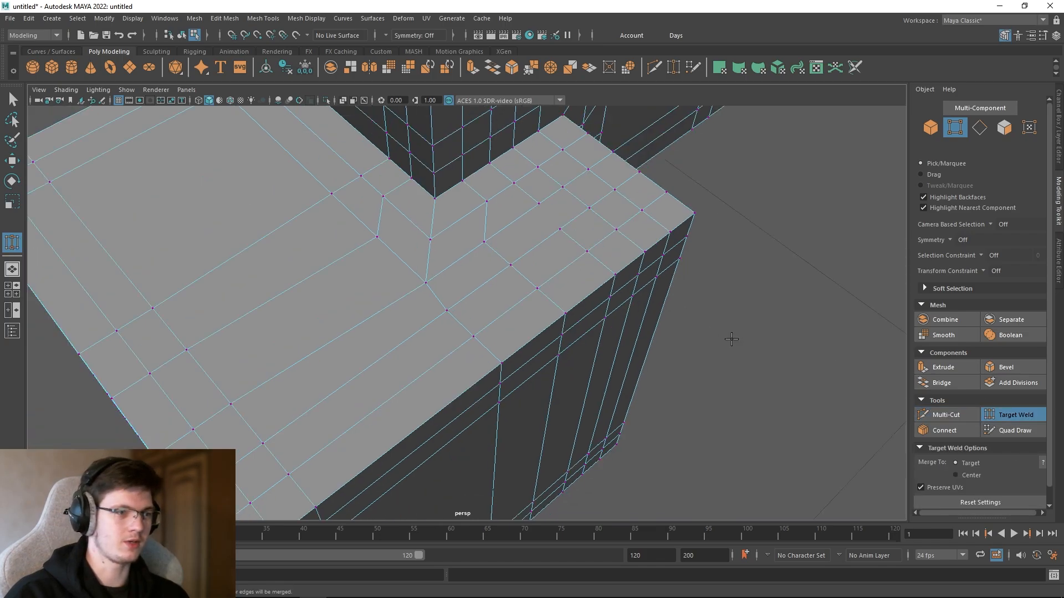
Step: Cut an edge between the next pair of facing loose vertices, nearer the block's outer end
alt+drag(672, 288, 549, 282)
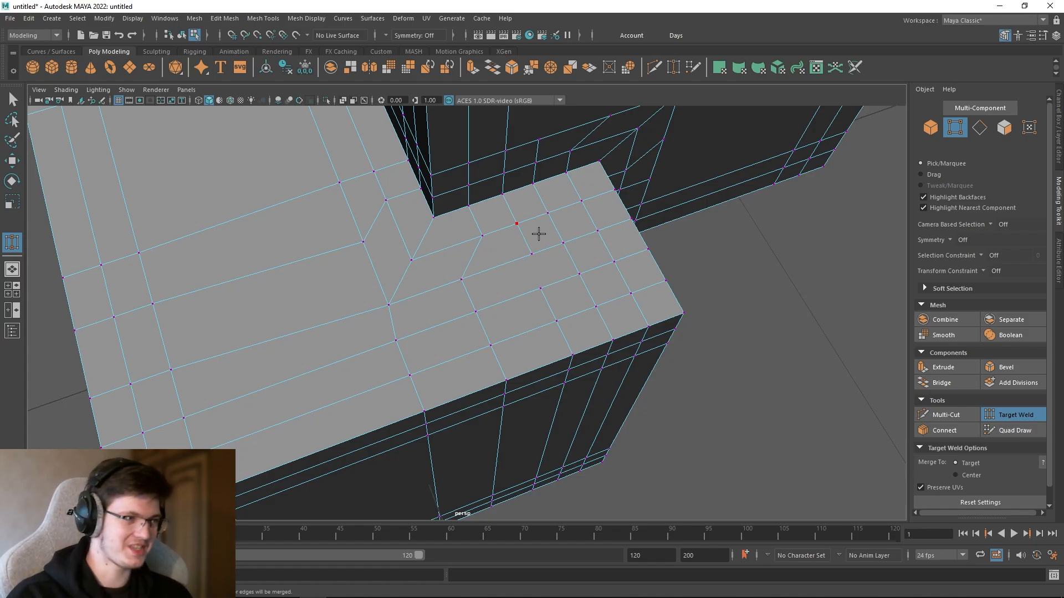
scroll(552, 242, up, 2)
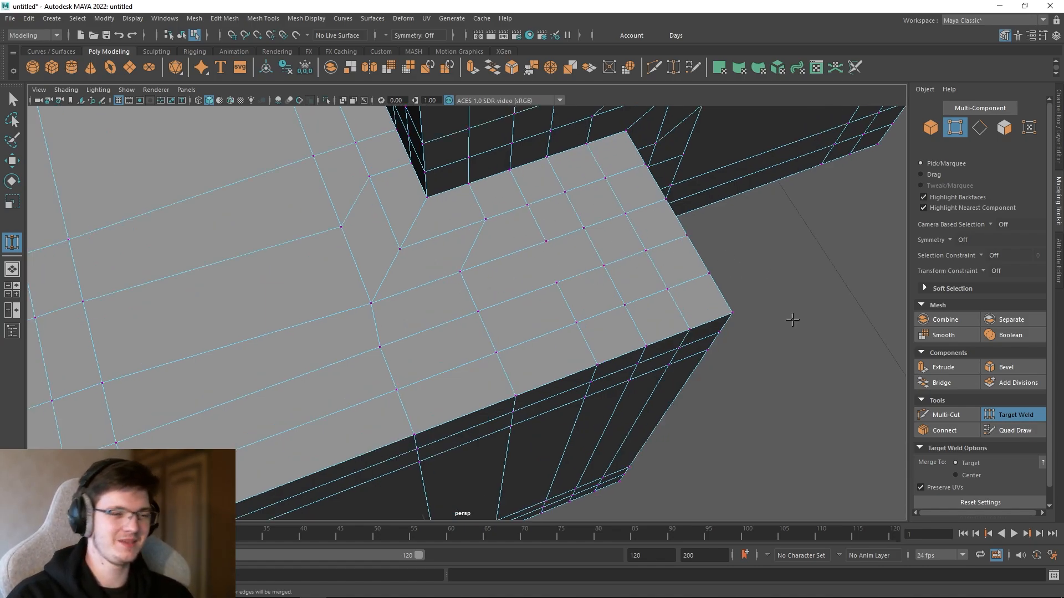
click(949, 419)
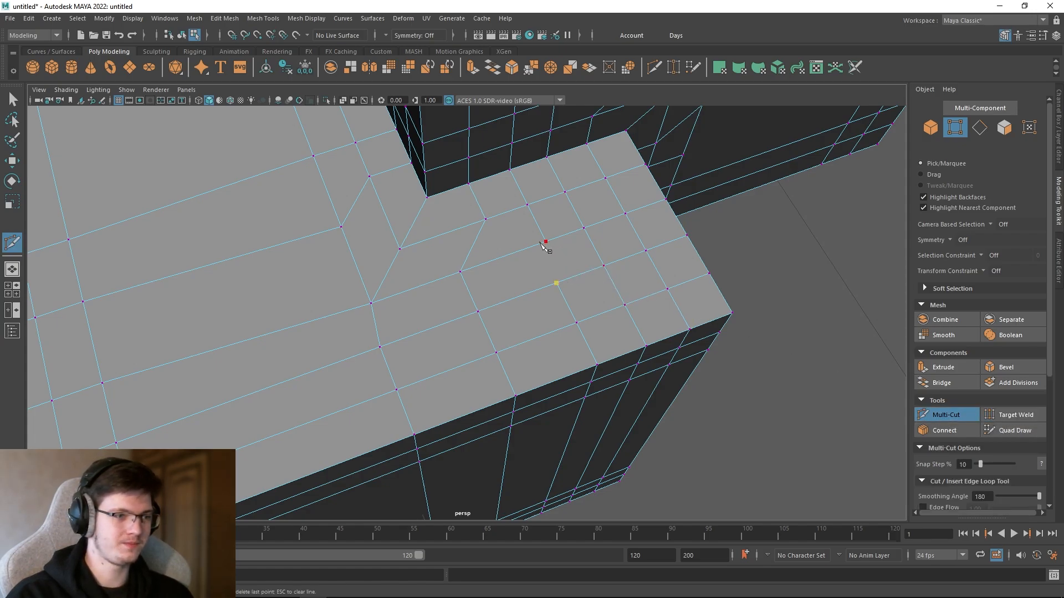
scroll(582, 232, up, 5)
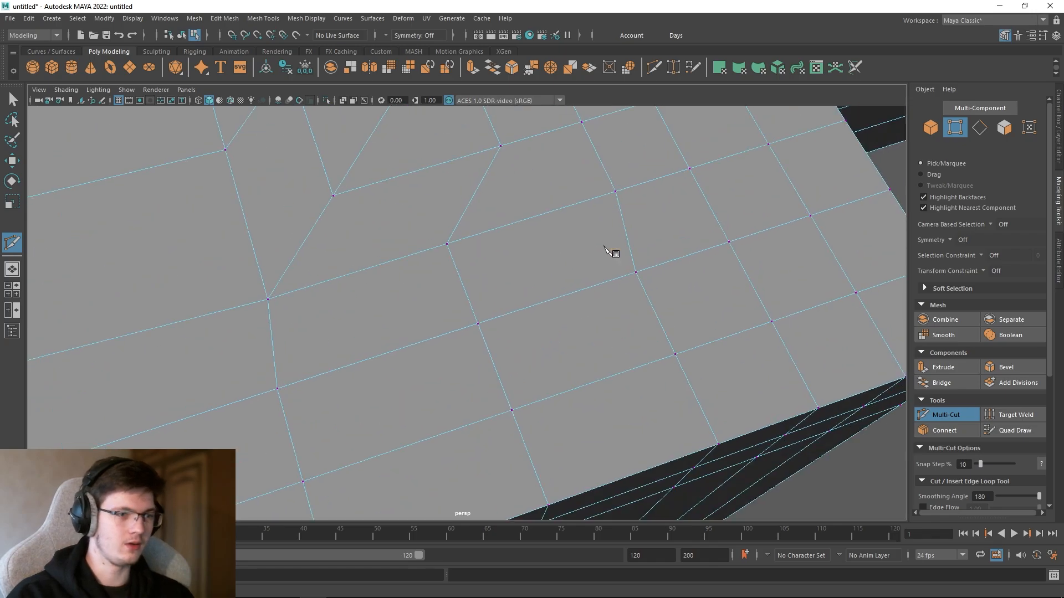
Step: Examine the recut faces around the seam's inner corner and on the adjoining sides of the block
scroll(676, 251, down, 2)
scroll(579, 238, up, 5)
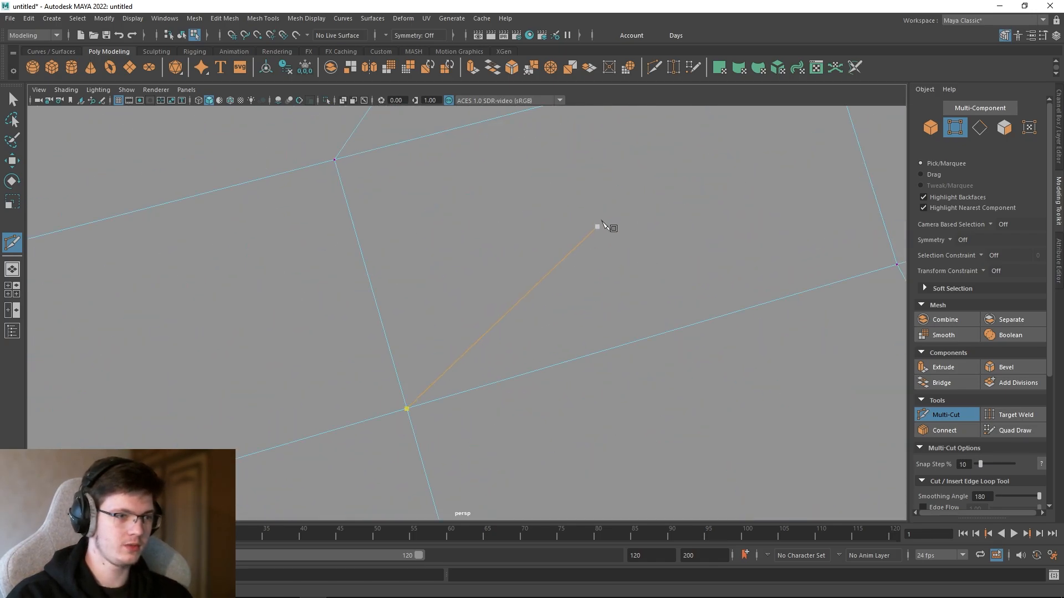
scroll(548, 271, down, 4)
scroll(497, 199, down, 5)
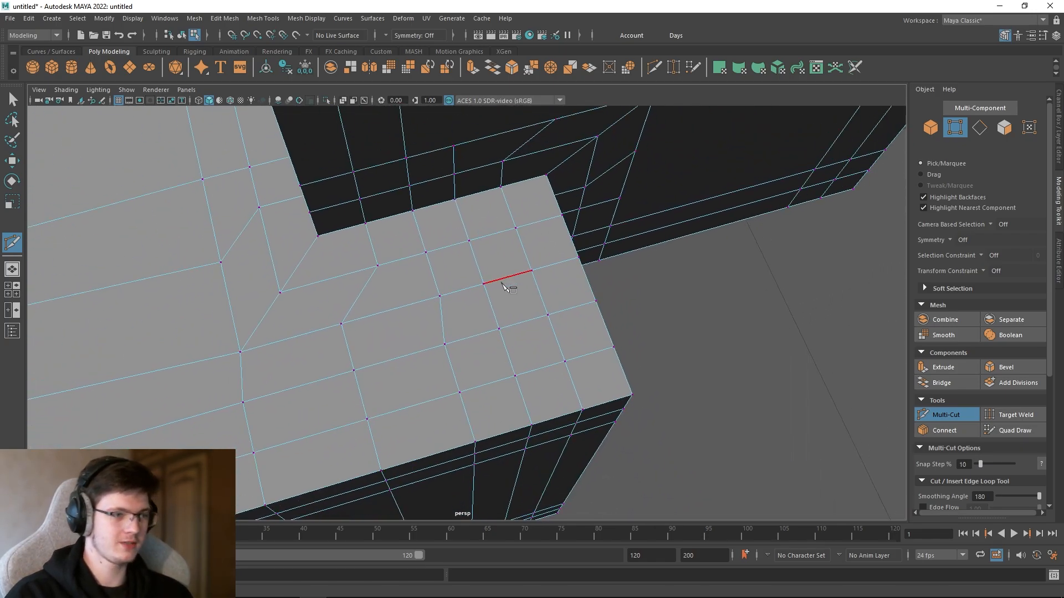
scroll(471, 277, up, 3)
scroll(476, 239, down, 2)
alt+drag(477, 239, 471, 198)
alt+middle_drag(472, 198, 525, 191)
scroll(520, 231, down, 5)
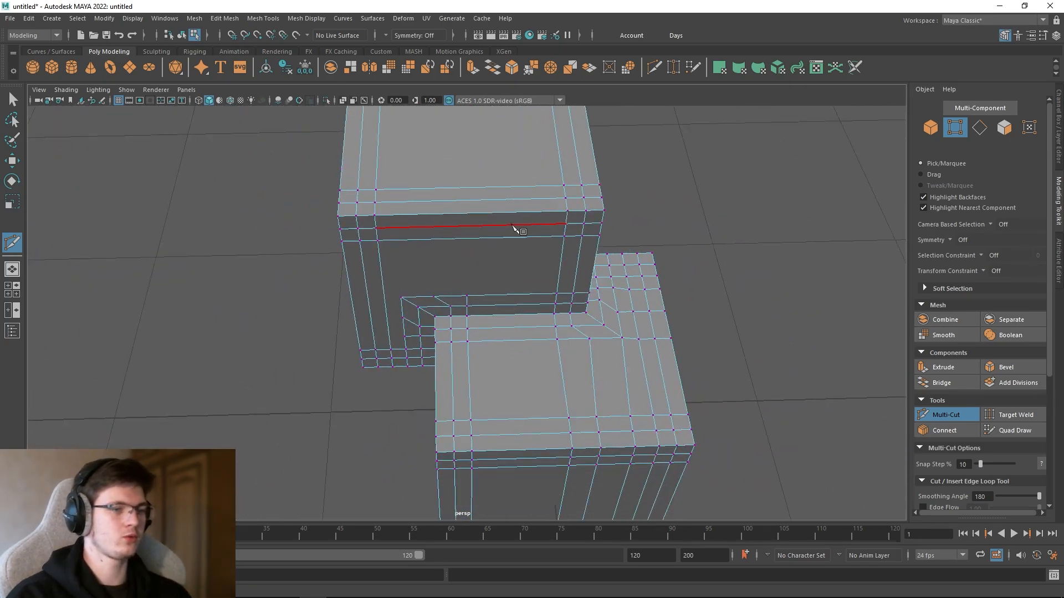
Step: Cut a vertical edge from the upper block's top border down across the bevel strips to the loose vertex above the seam
alt+drag(517, 310, 471, 259)
scroll(453, 245, up, 5)
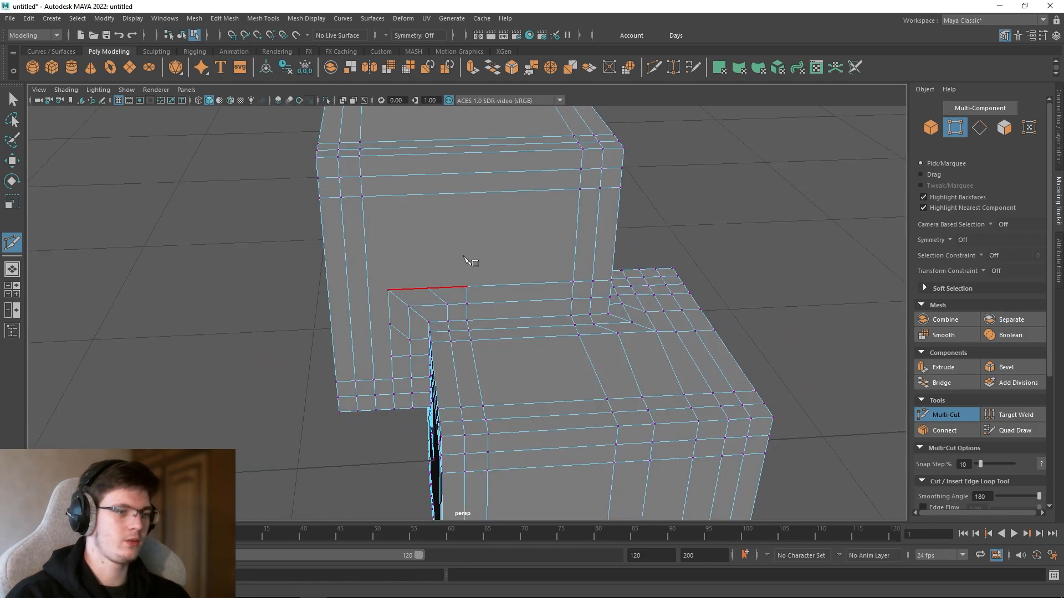
alt+middle_drag(471, 260, 479, 317)
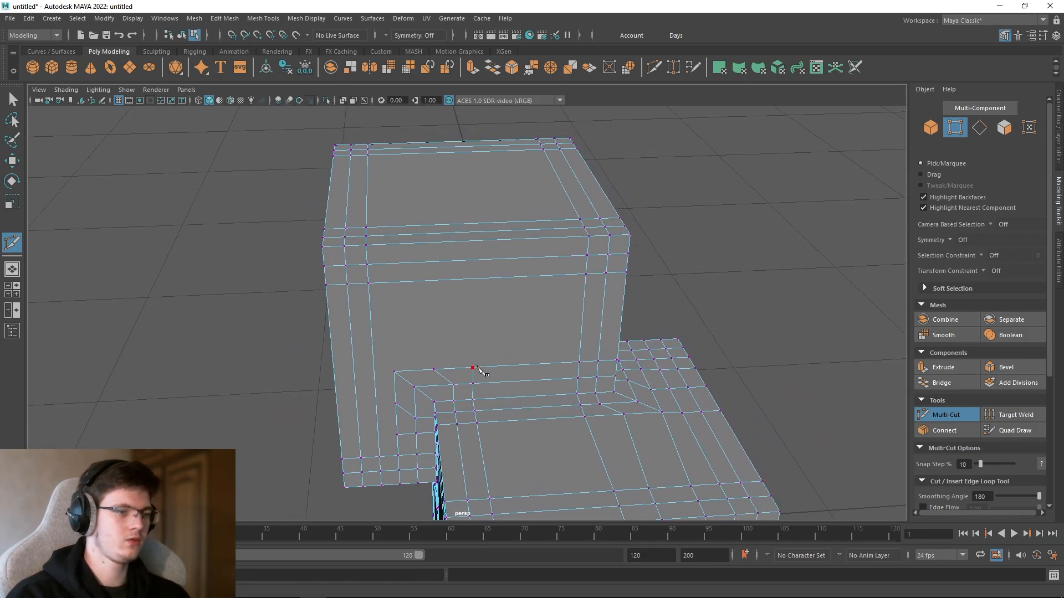
click(468, 223)
click(473, 367)
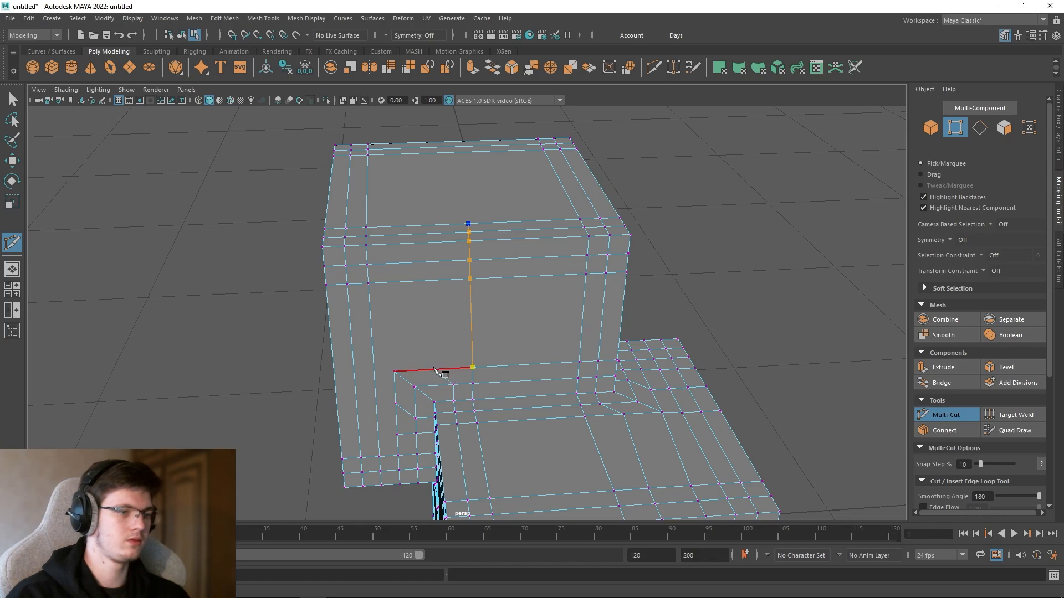
right_click(448, 329)
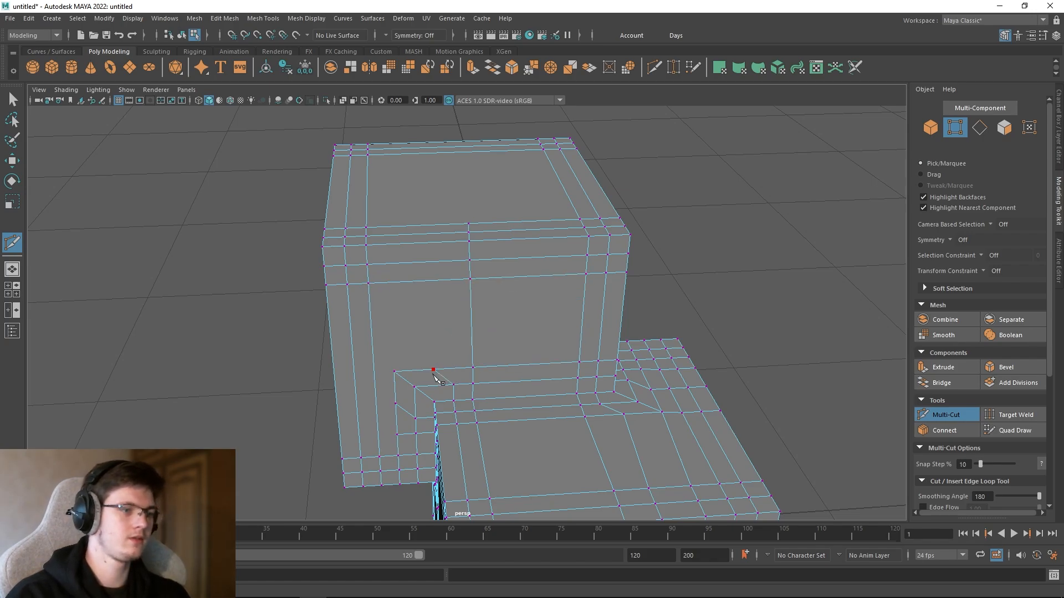
click(434, 373)
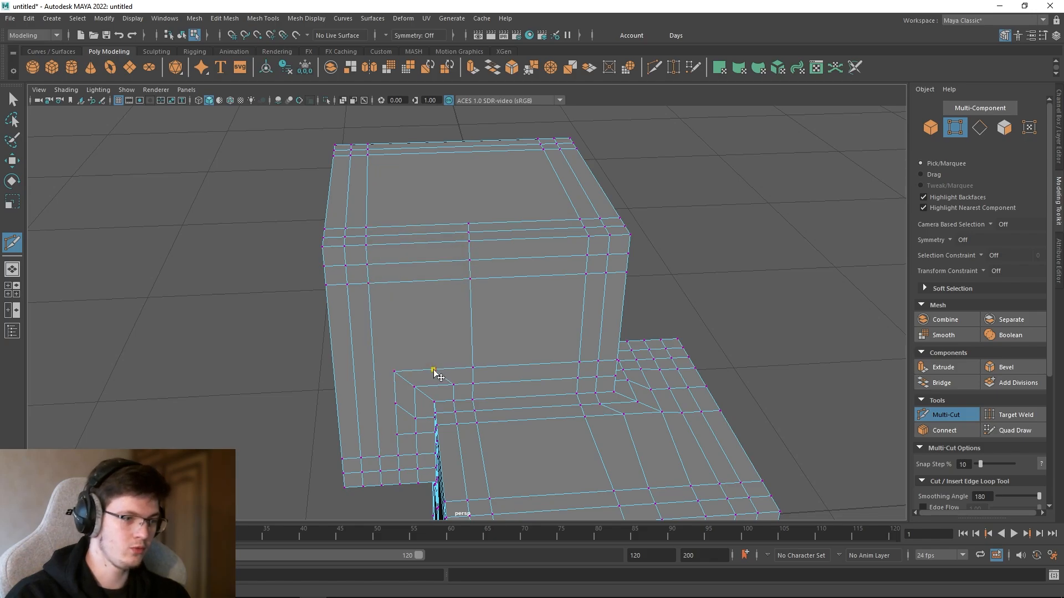
click(428, 225)
key(Escape)
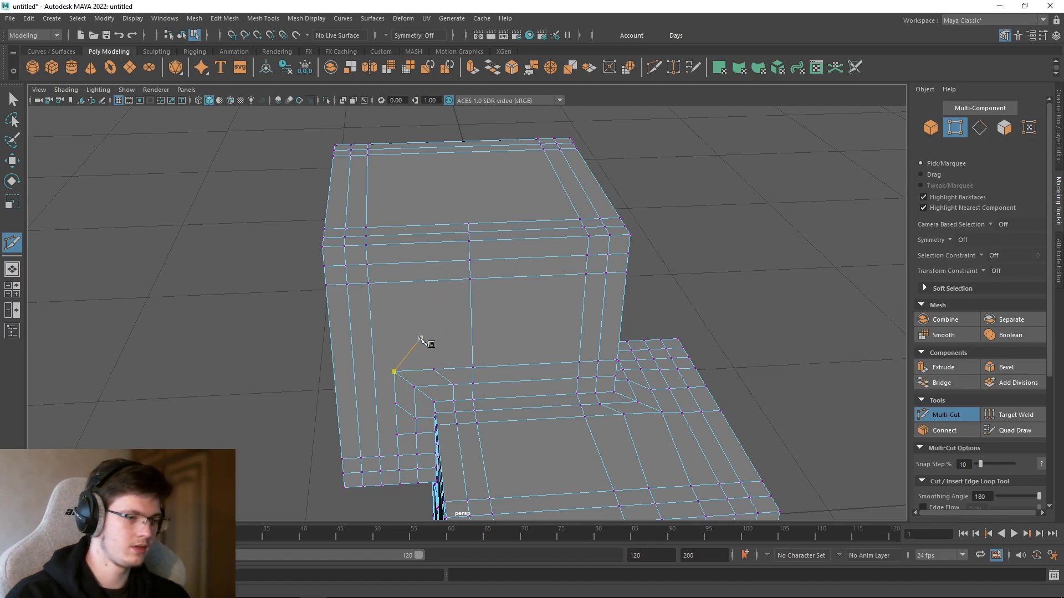
alt+drag(423, 340, 461, 386)
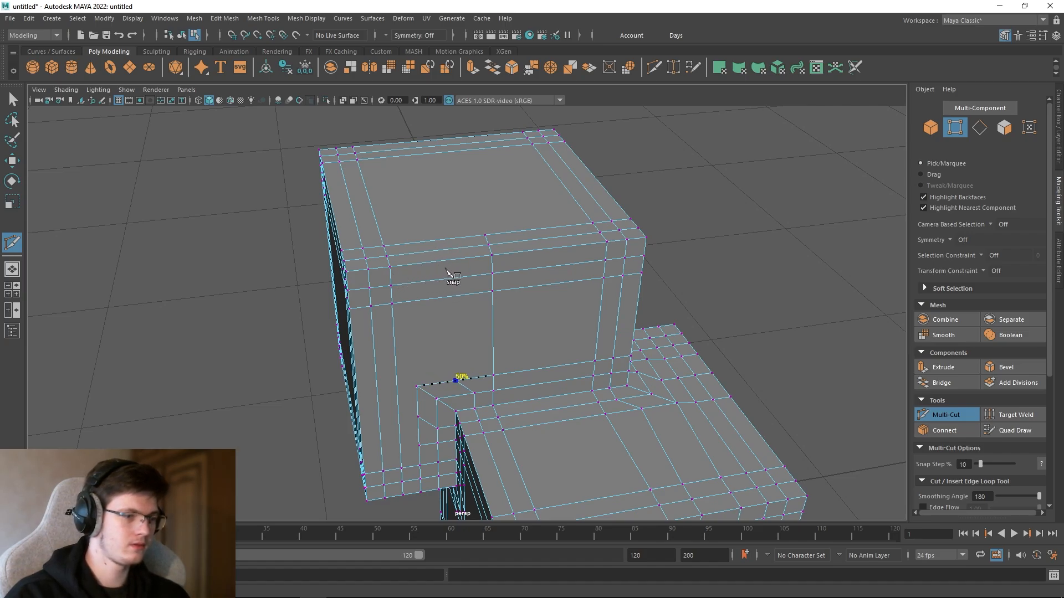
drag(459, 273, 426, 273)
key(ctrl+z)
click(464, 359)
key(ctrl+z)
alt+drag(463, 356, 447, 205)
key(ctrl+z)
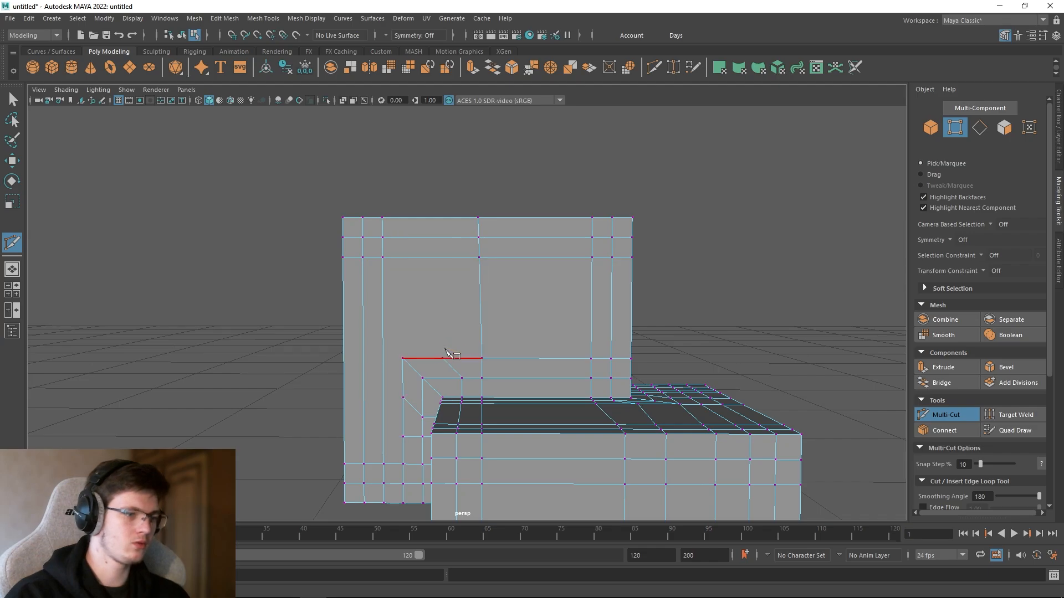
Step: Cut a short vertical edge across the upper block's top bevel strips, above the next loose seam vertex
click(439, 272)
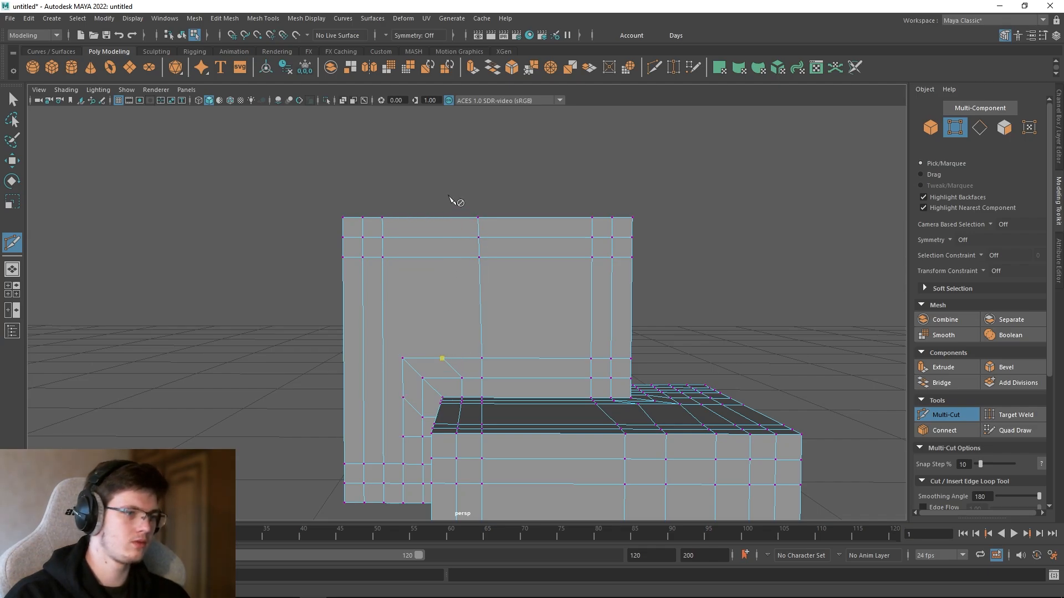
alt+drag(447, 256, 477, 290)
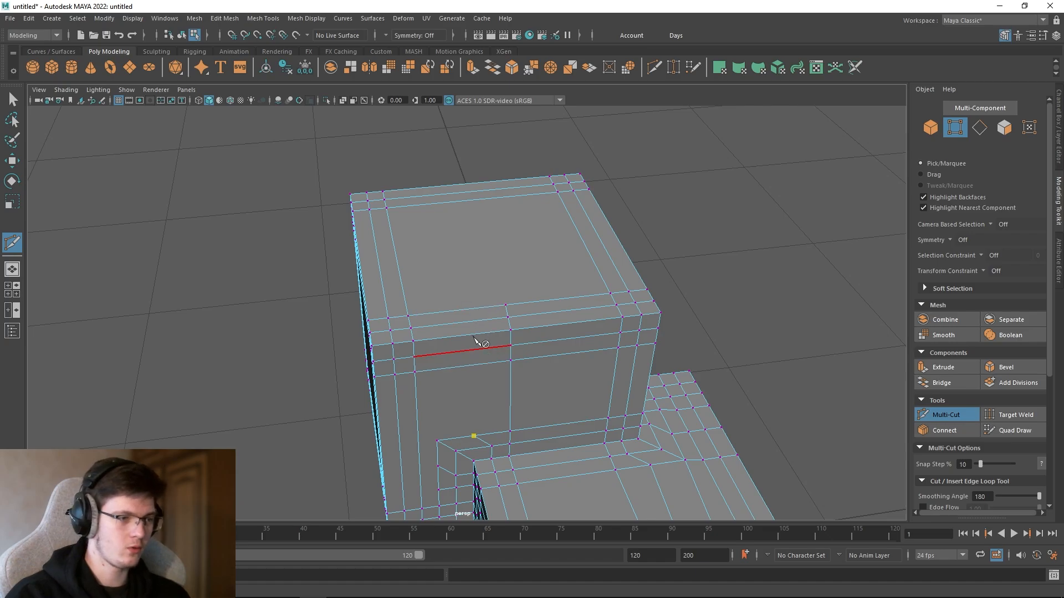
click(473, 309)
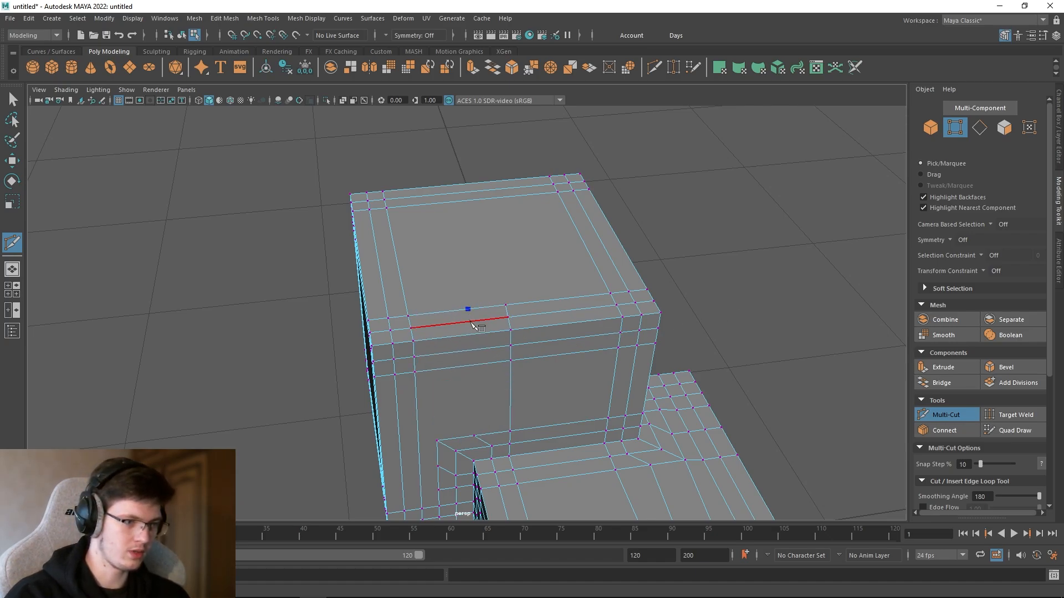
click(473, 321)
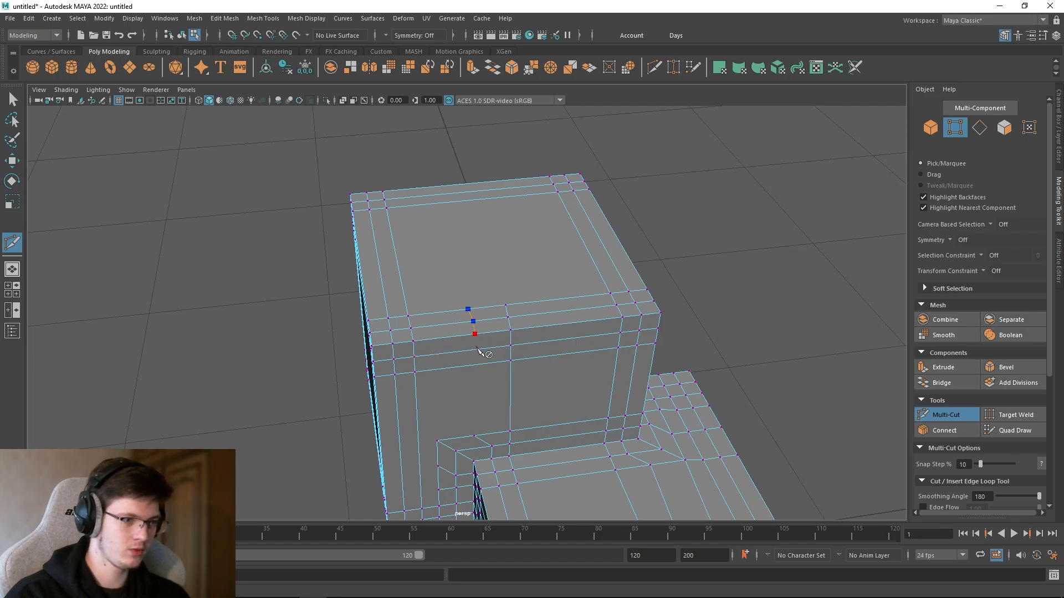
click(477, 364)
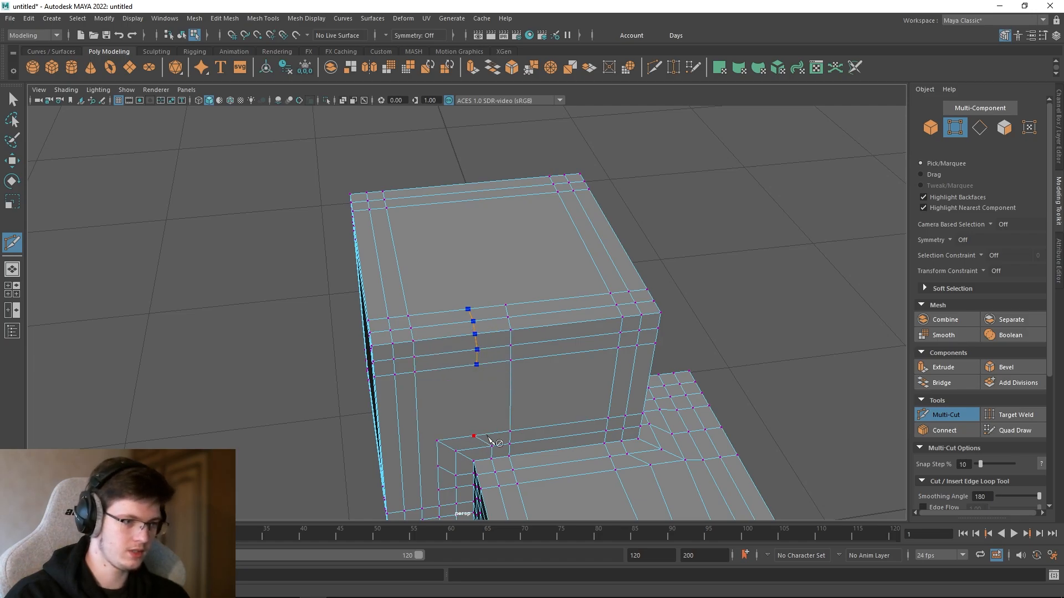
right_click(481, 411)
Step: Try to continue the short vertical edge from the bevel strips down to the loose seam vertex
scroll(482, 377, up, 3)
click(481, 389)
alt+drag(492, 423, 521, 305)
scroll(546, 299, up, 3)
click(561, 366)
click(509, 314)
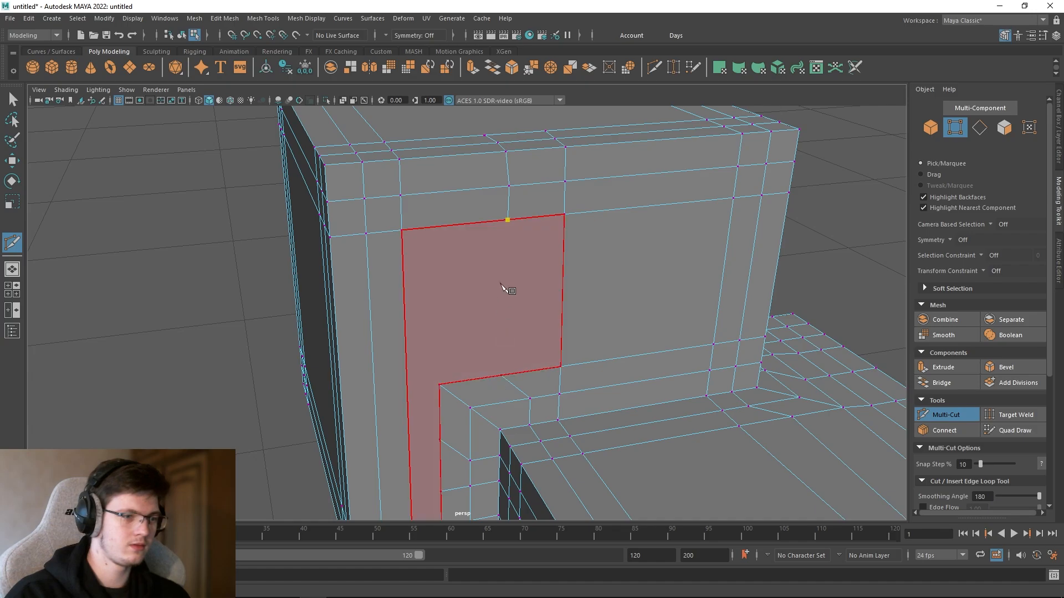
scroll(506, 285, up, 4)
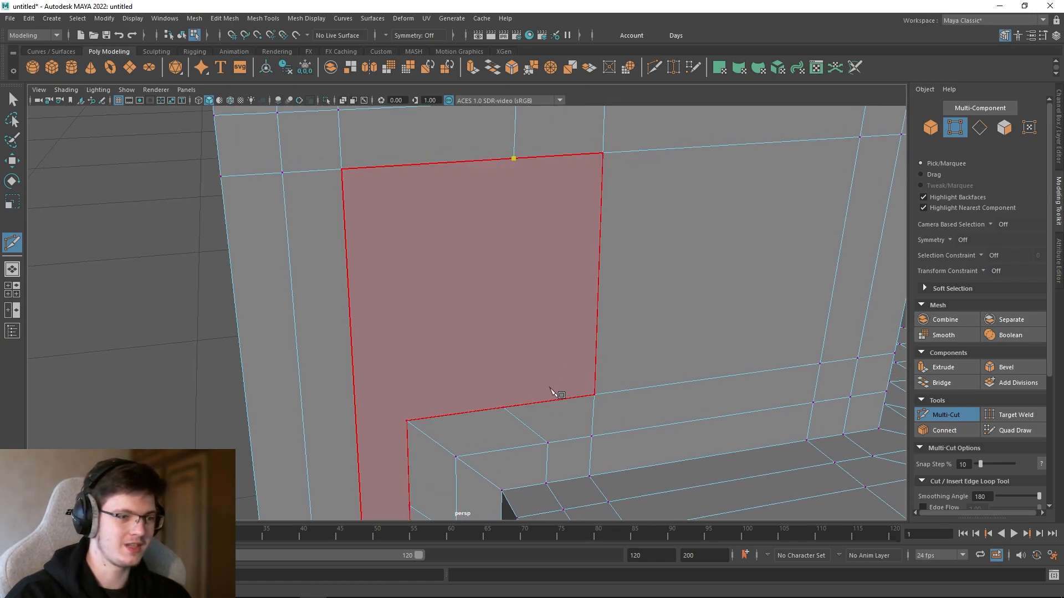
scroll(461, 219, down, 4)
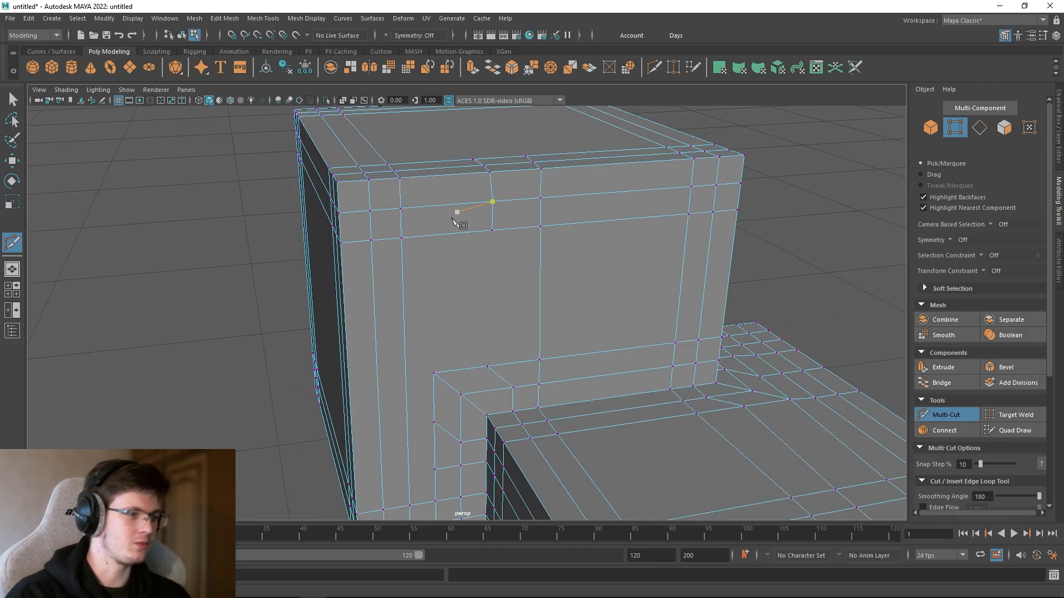
key(Escape)
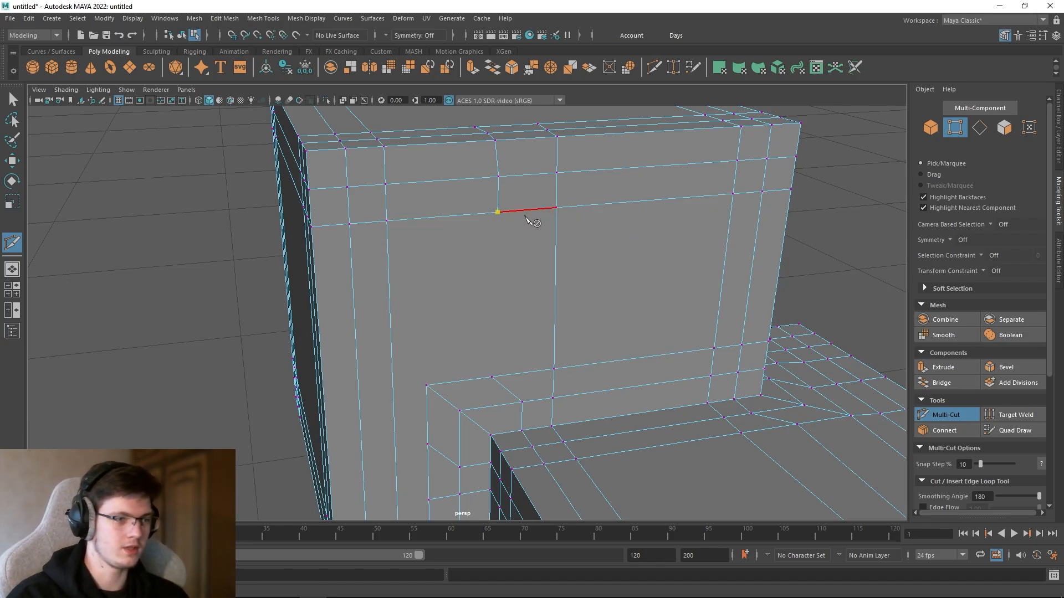
key(ctrl+z)
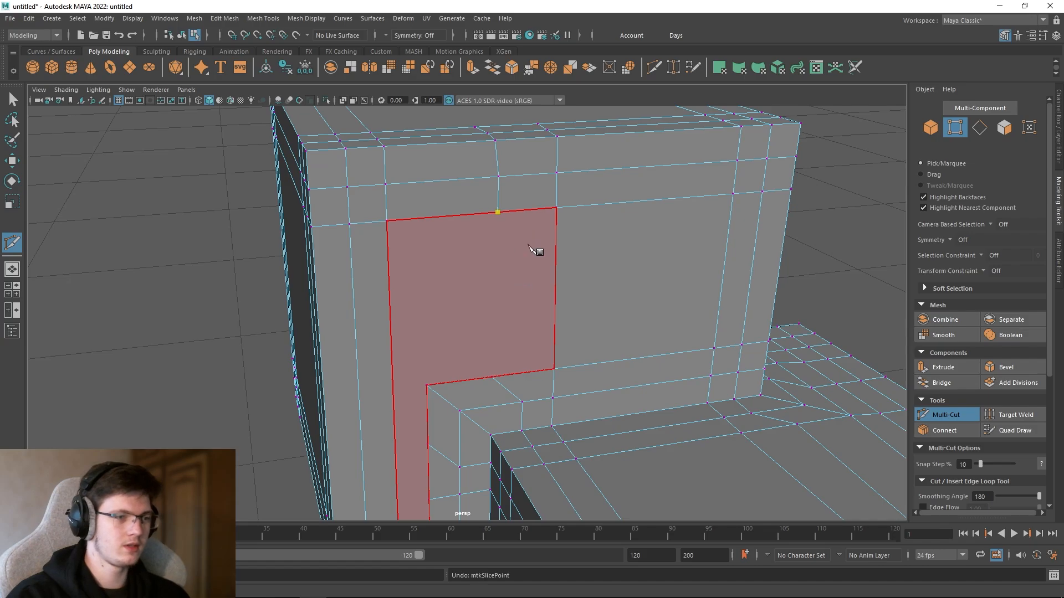
Step: Cut from the short edge's lower end down to the seam border and weld the new end vertex onto the neighbouring loose vertex
click(517, 374)
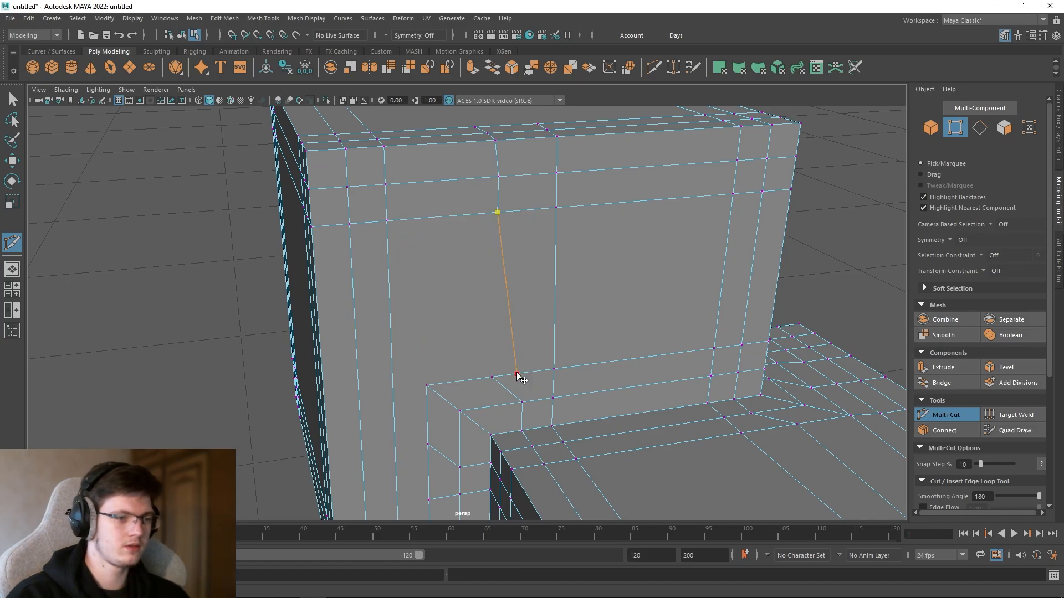
right_click(533, 345)
scroll(528, 349, up, 3)
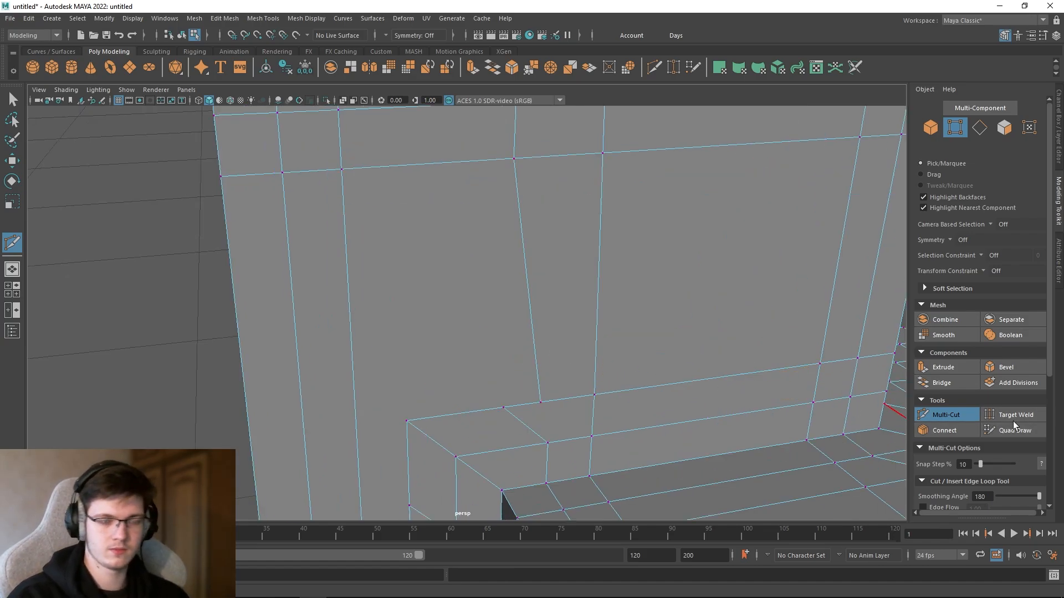
click(515, 390)
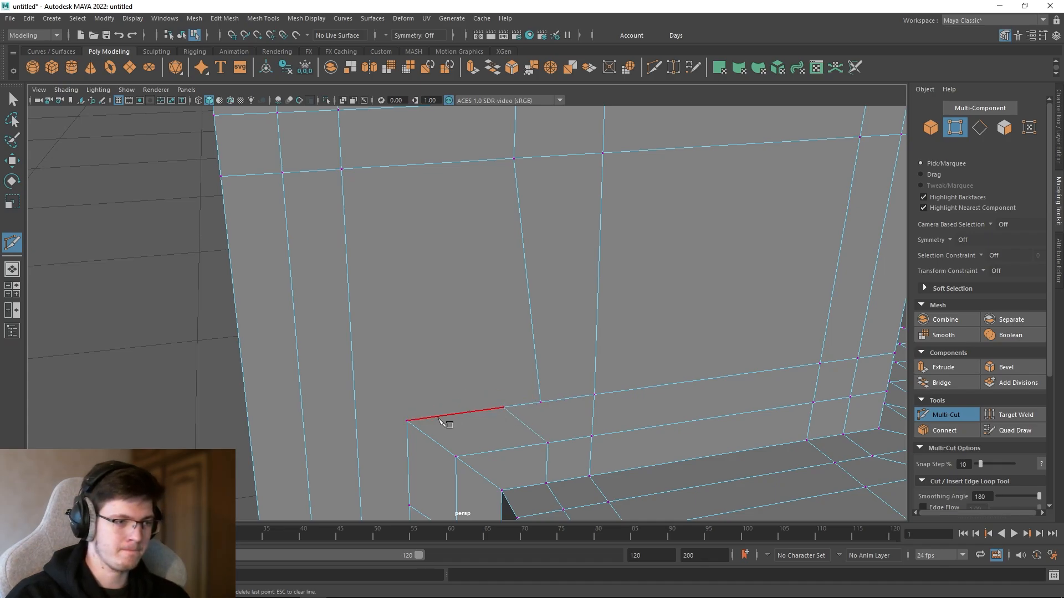
click(503, 408)
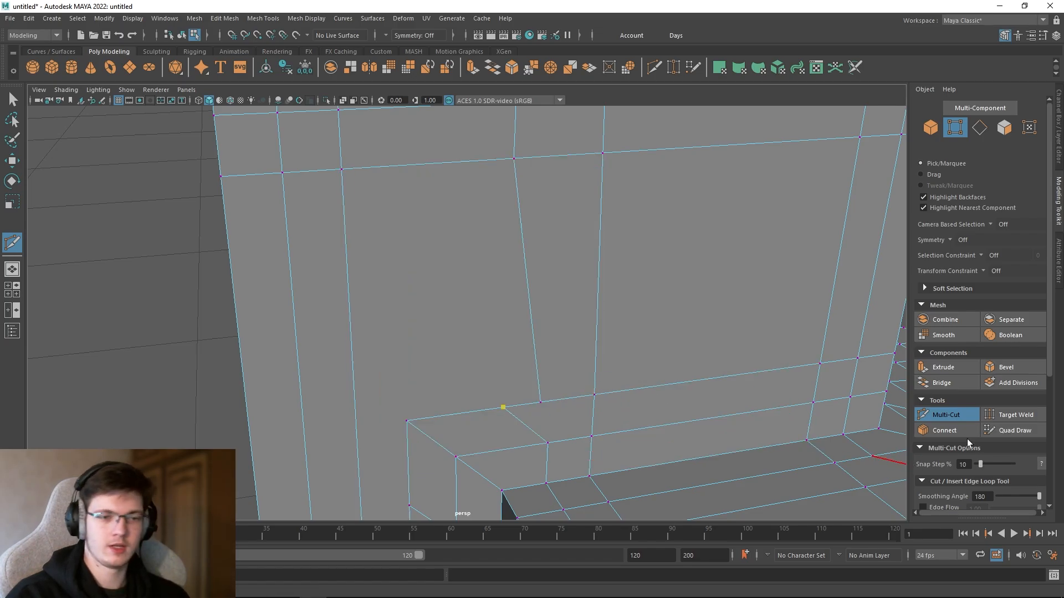
click(1007, 415)
drag(546, 412, 518, 356)
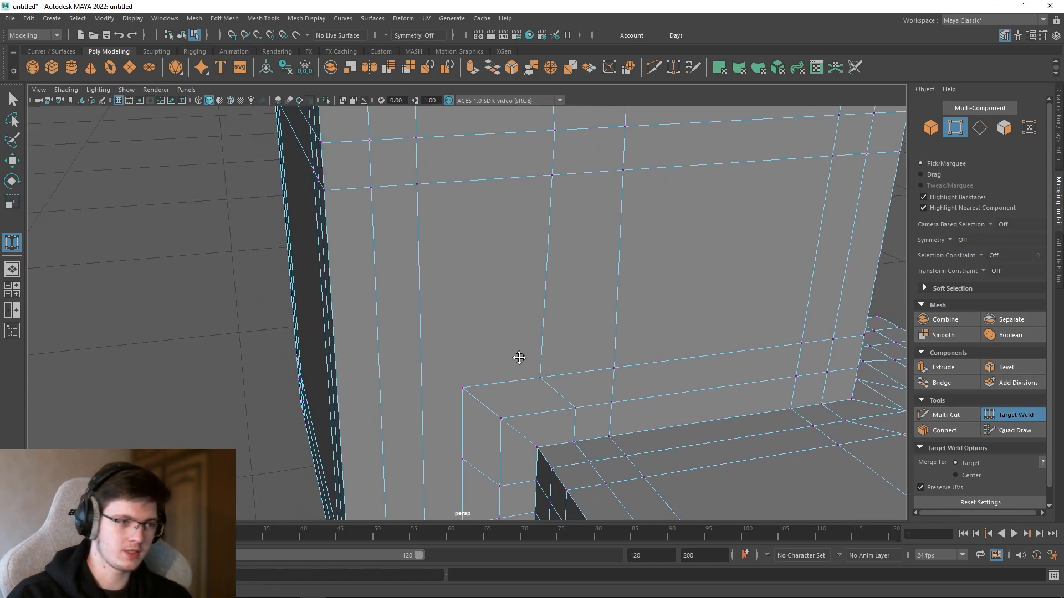
Step: Cut an edge from the side and top bevel loops' crossing vertex to the outer corner vertex of the seam's bevel border
click(941, 415)
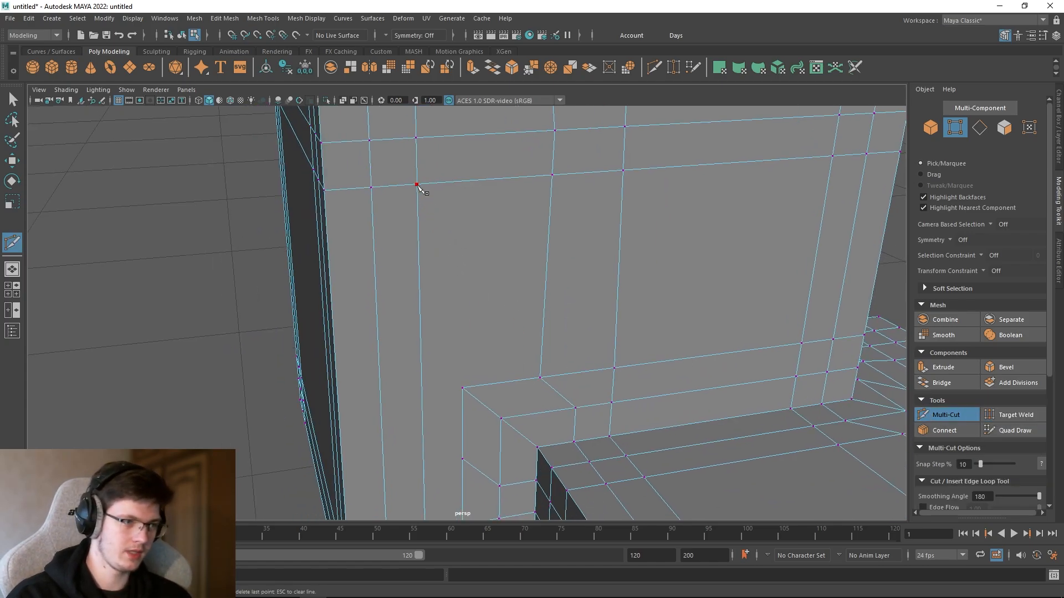
alt+drag(558, 325, 551, 292)
scroll(551, 292, down, 3)
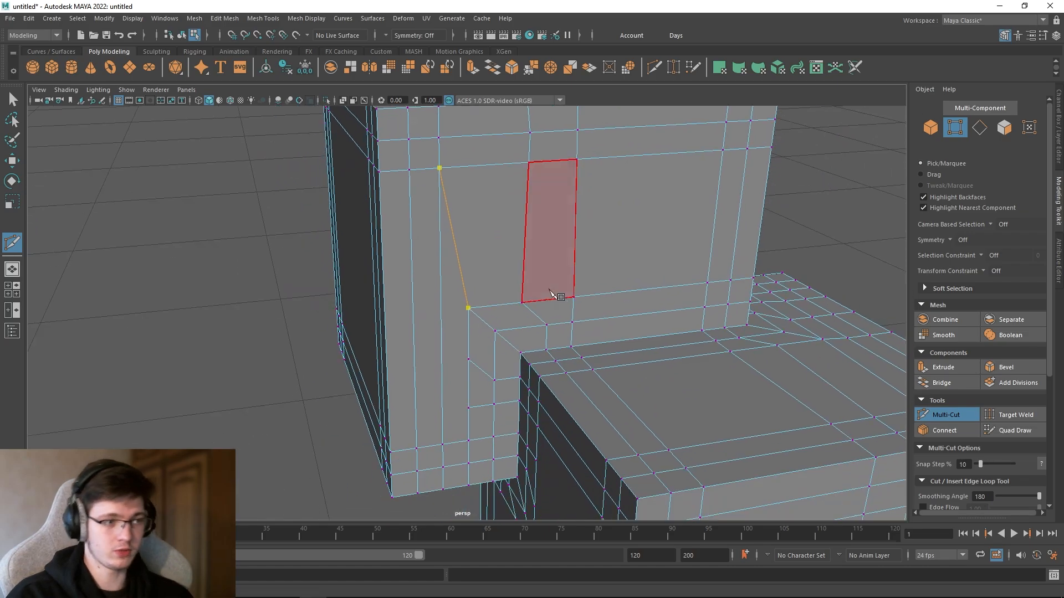
alt+drag(408, 377, 443, 370)
key(ctrl+r)
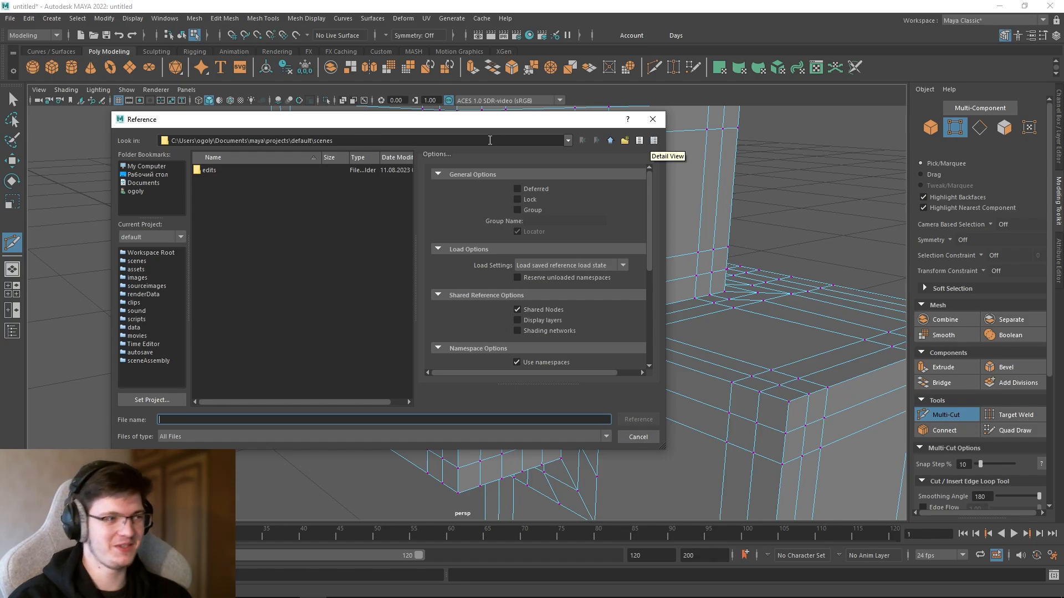
click(653, 119)
alt+drag(492, 247, 463, 311)
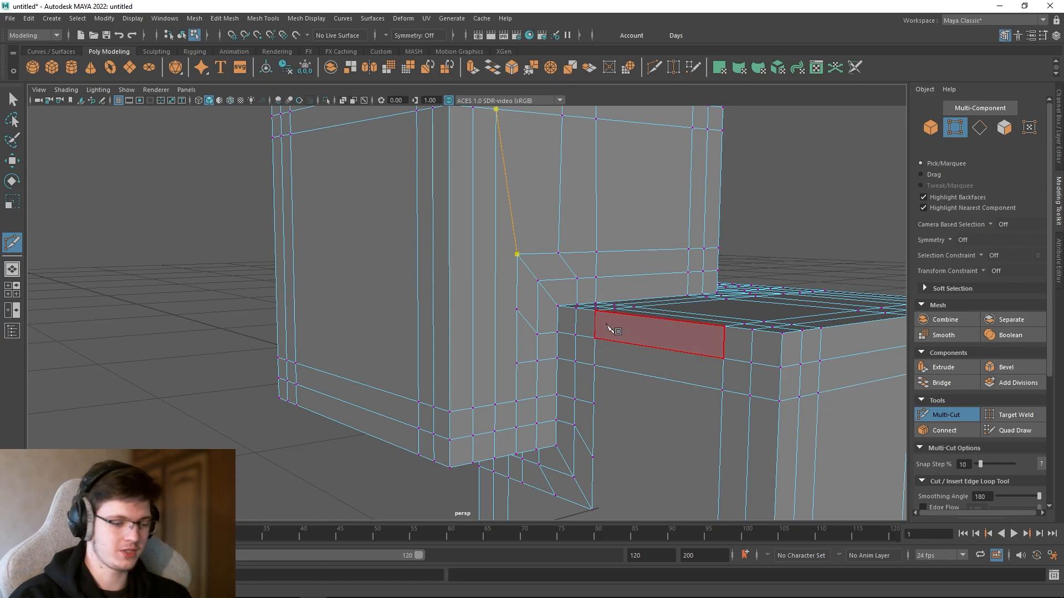
key(Return)
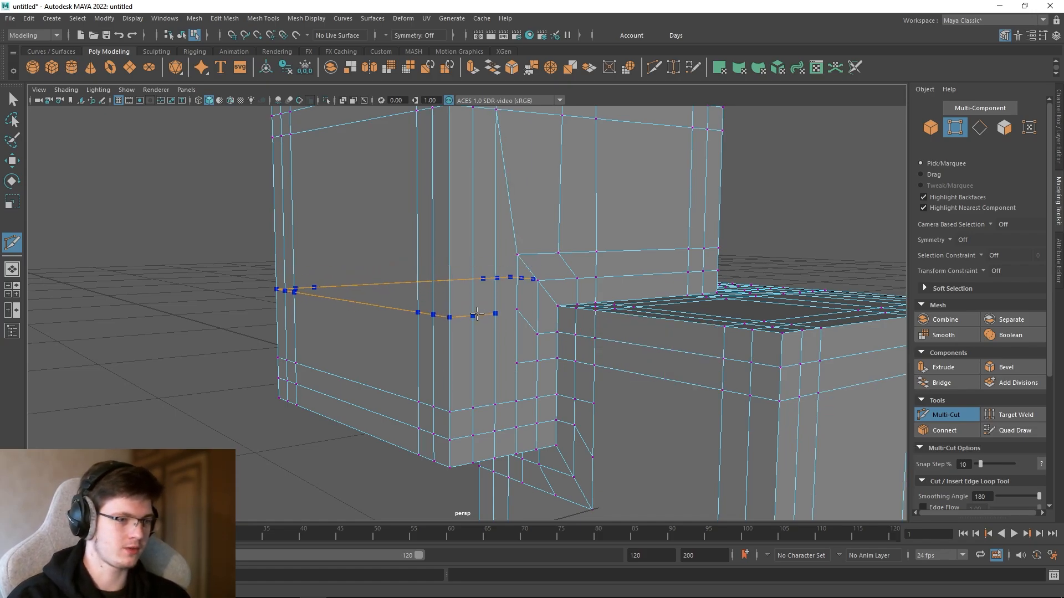
Step: Insert one horizontal edge loop beside the seam and two vertical loops across the upper block's top bevel strips, in line with loose seam vertices
ctrl+click(502, 361)
alt+drag(579, 305, 413, 315)
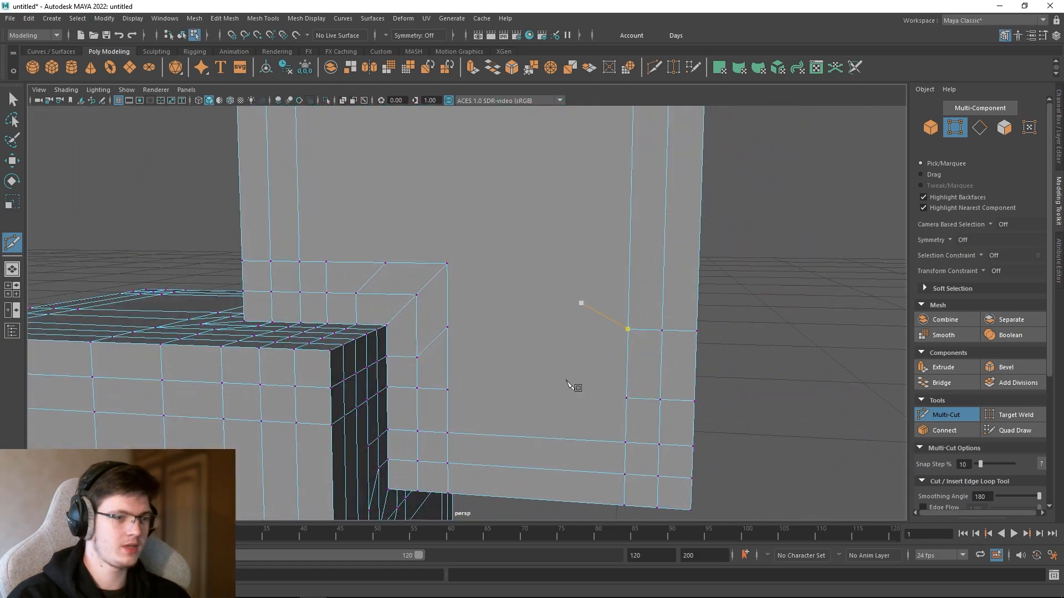
alt+drag(419, 249, 523, 240)
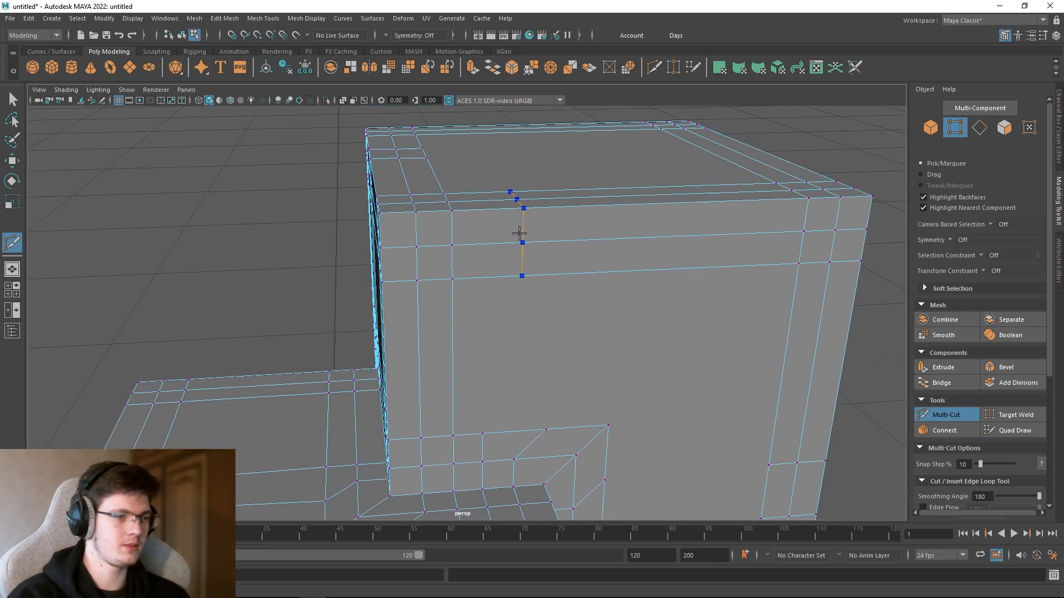
ctrl+click(483, 247)
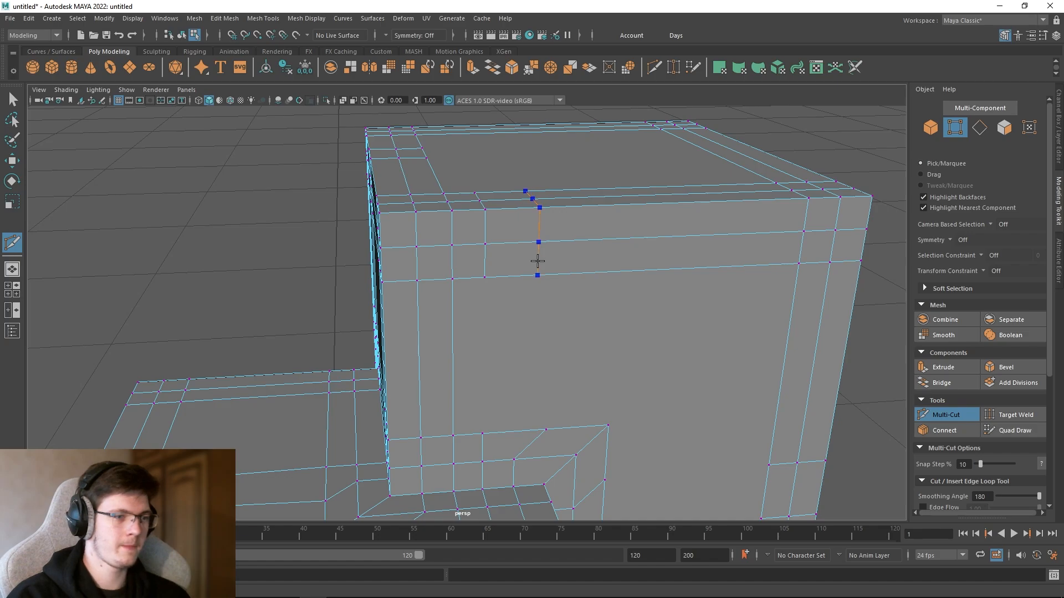
alt+drag(538, 261, 513, 260)
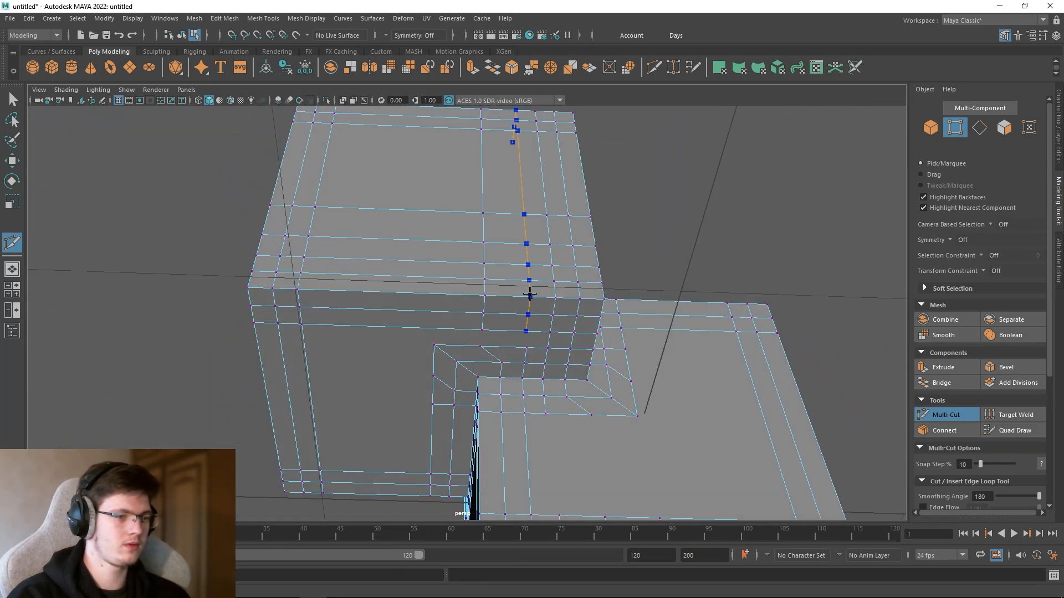
ctrl+click(436, 296)
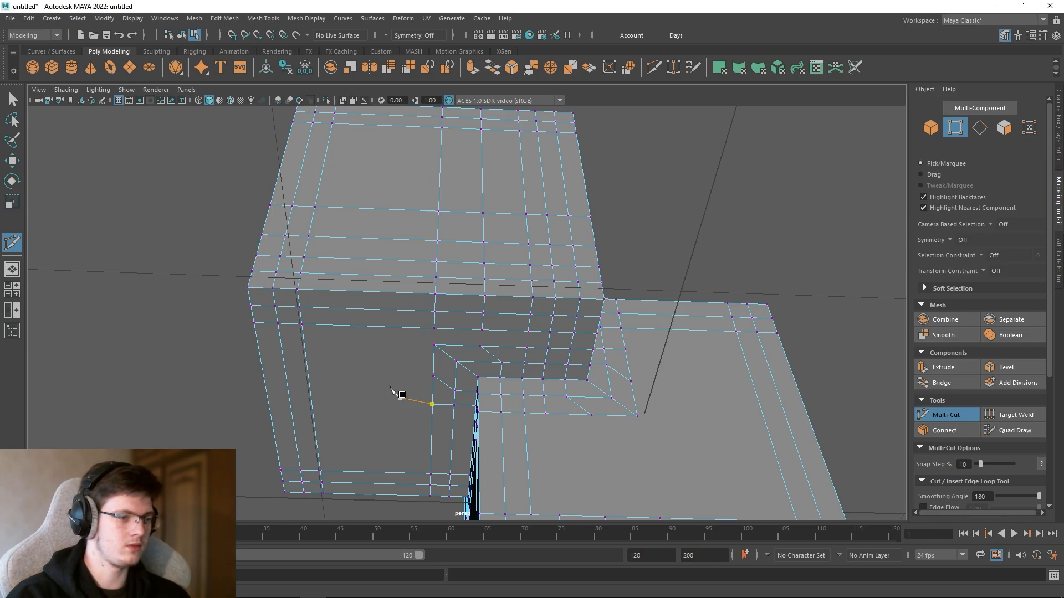
Step: Insert two horizontal edge loops across the upper block's far side bevel strips, level with the seam border's vertices
ctrl+click(283, 358)
ctrl+click(290, 404)
click(312, 404)
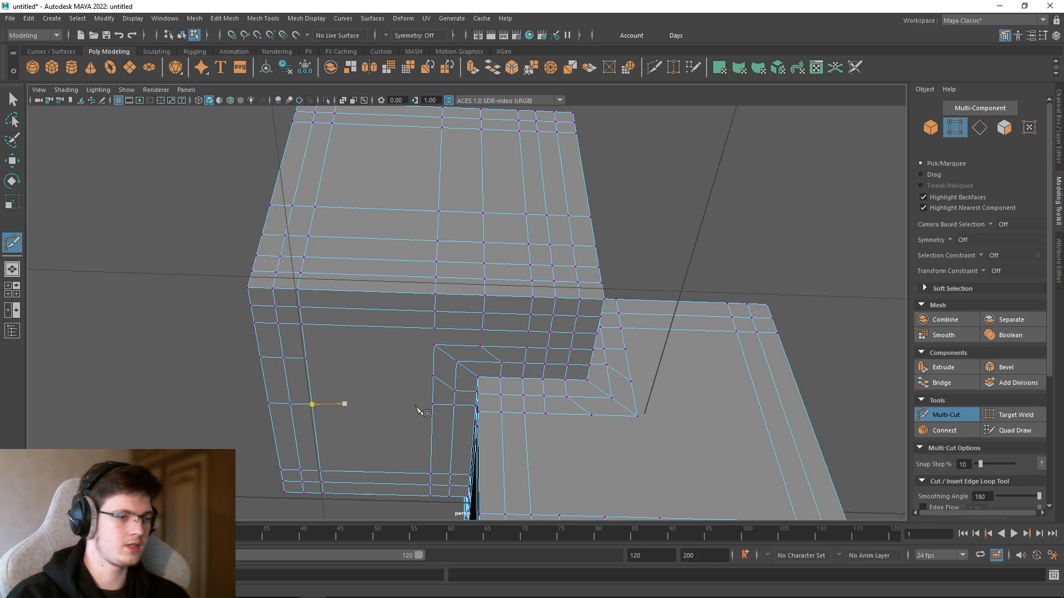
alt+drag(419, 410, 585, 353)
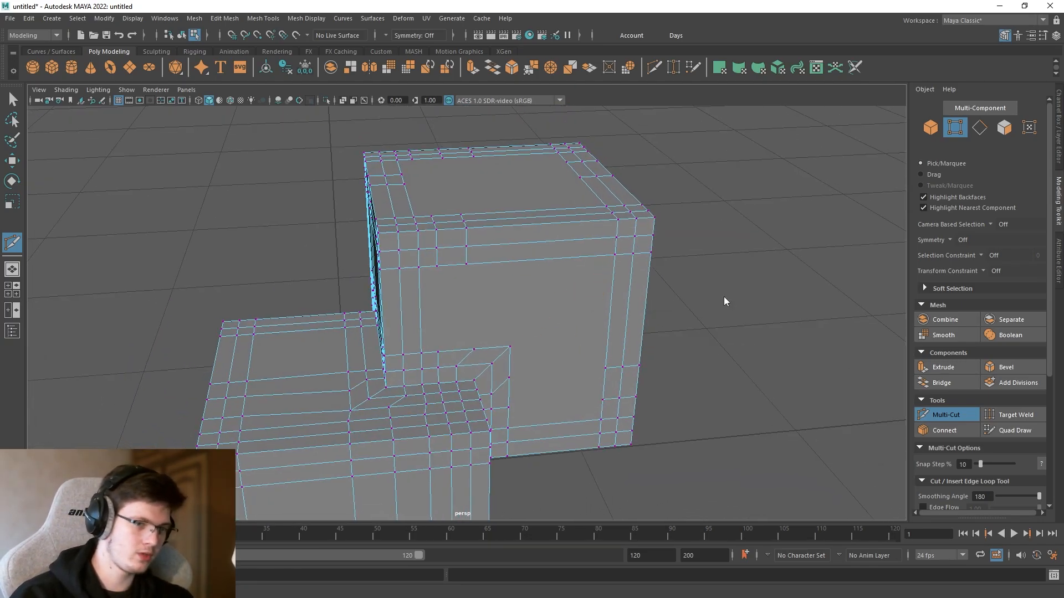
Step: Select the upper block's three large open faces, including its top face, and triangulate them
right_drag(724, 283, 672, 298)
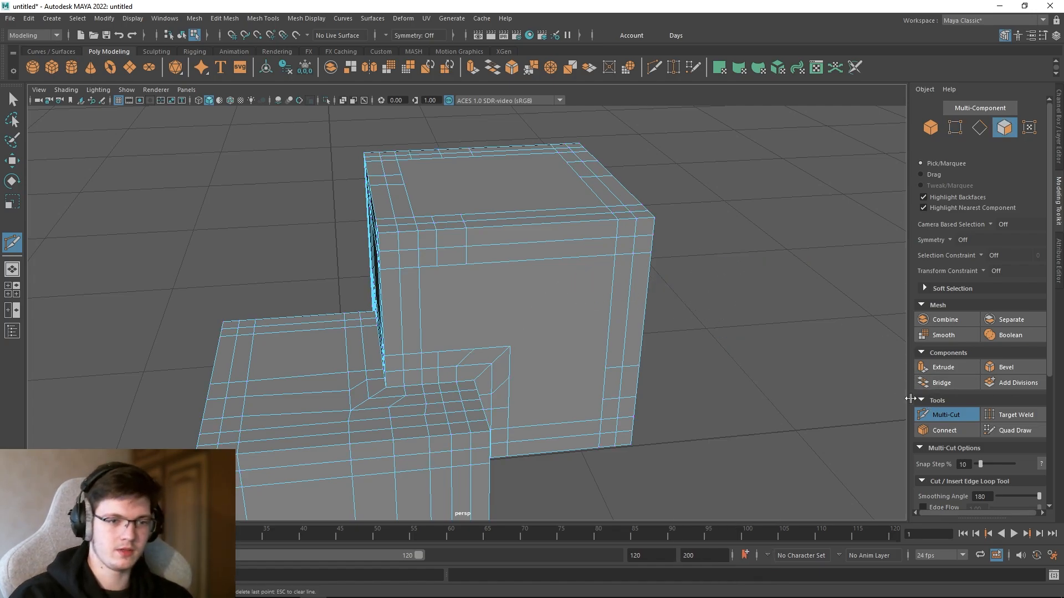
key(q)
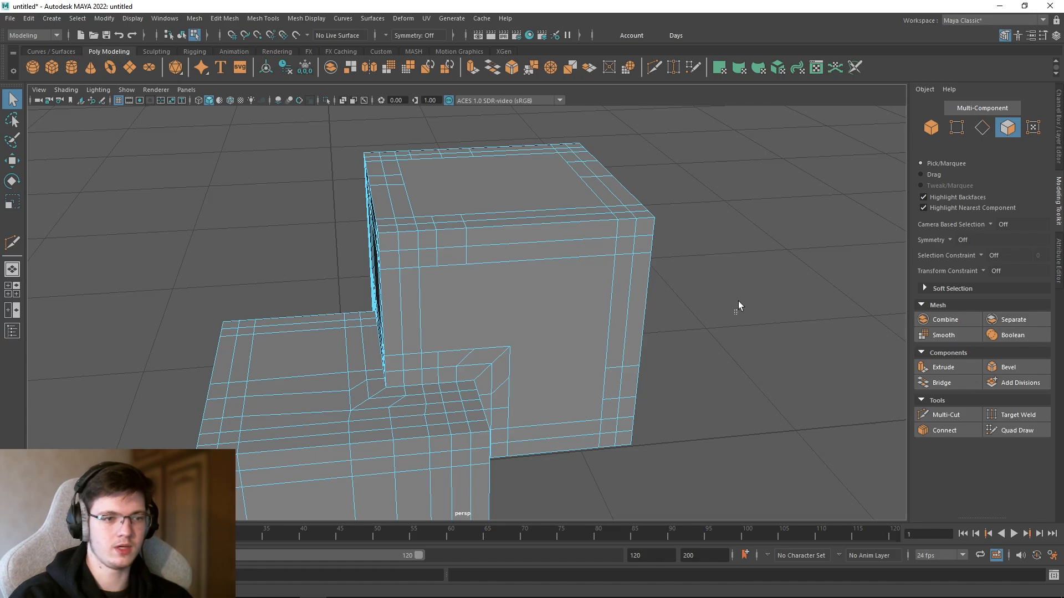
alt+drag(738, 301, 563, 288)
click(562, 288)
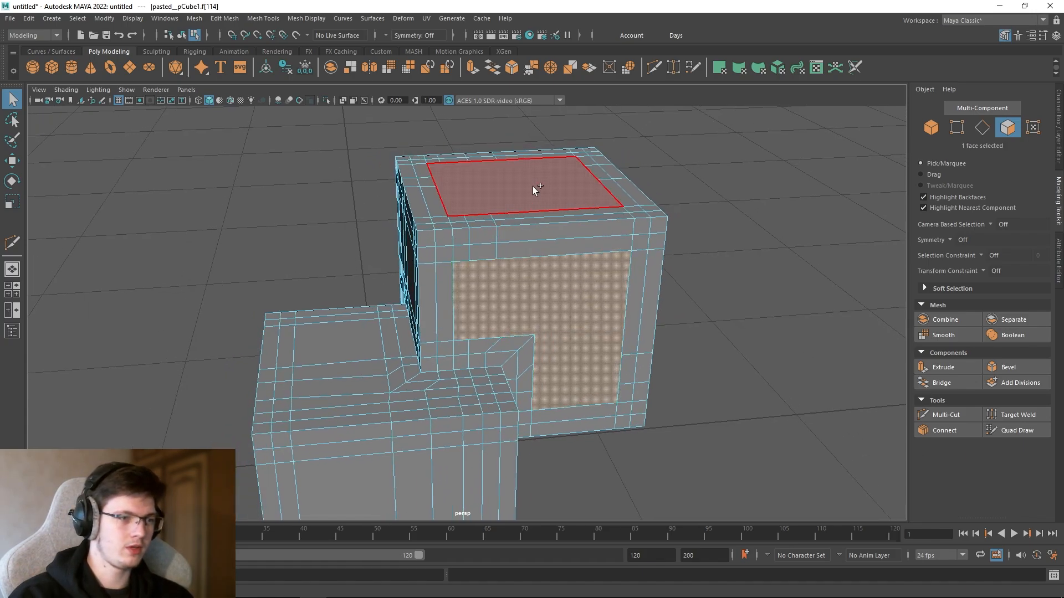
shift+click(533, 187)
alt+drag(581, 224, 541, 272)
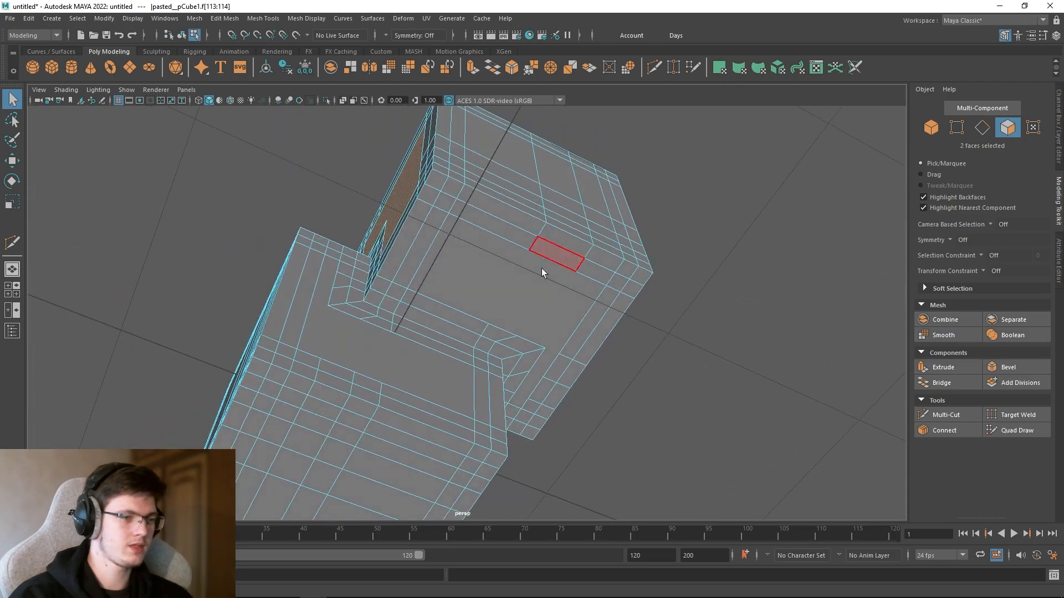
shift+click(541, 273)
alt+drag(496, 225, 544, 271)
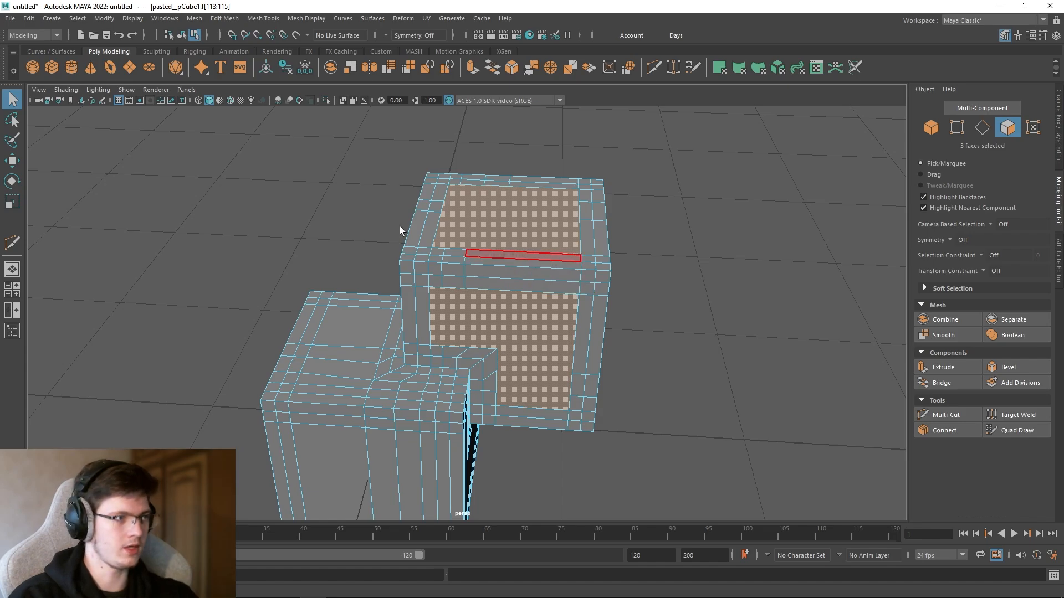
click(217, 18)
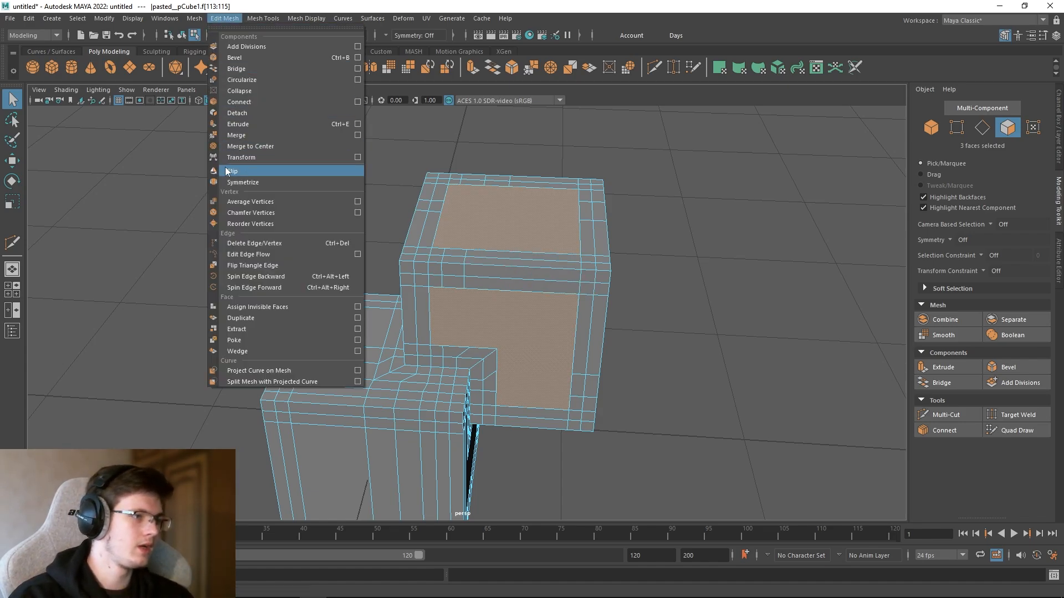
mouse_move(185, 20)
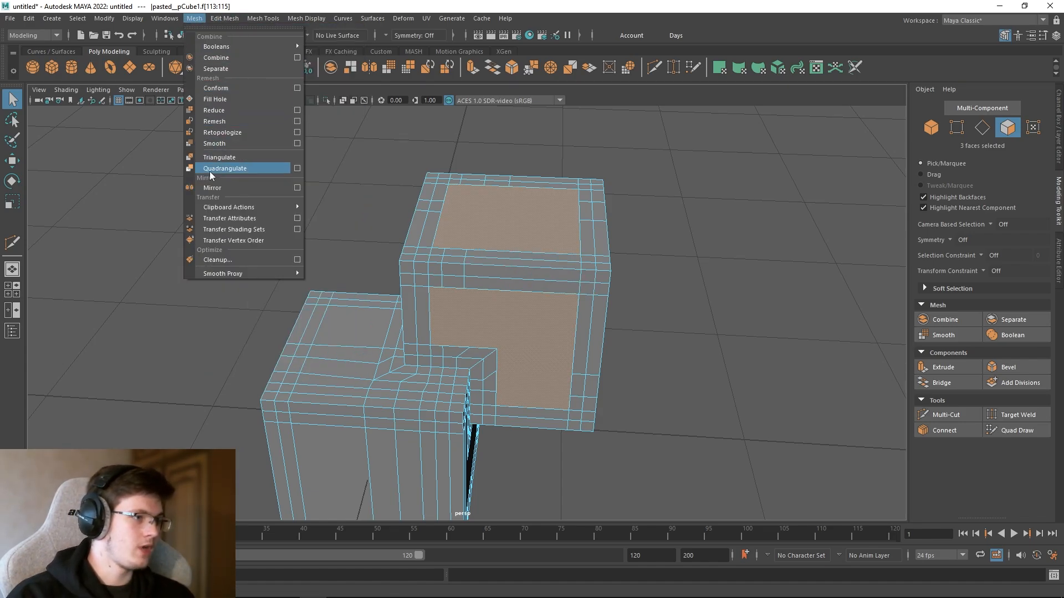
click(224, 157)
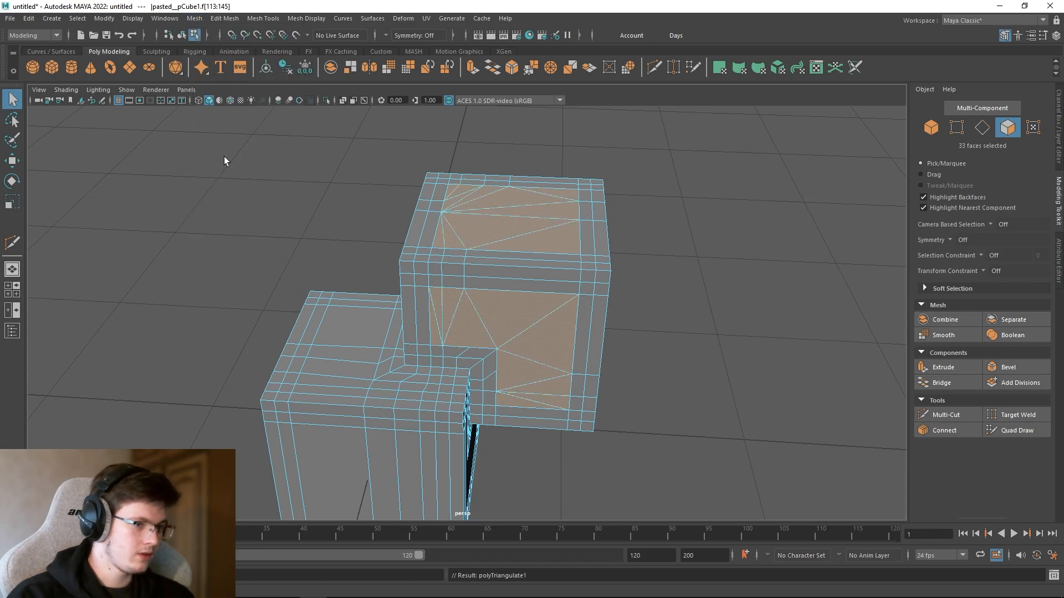
Step: Quadrangulate the triangulated faces of the upper block and clear the selection
click(199, 19)
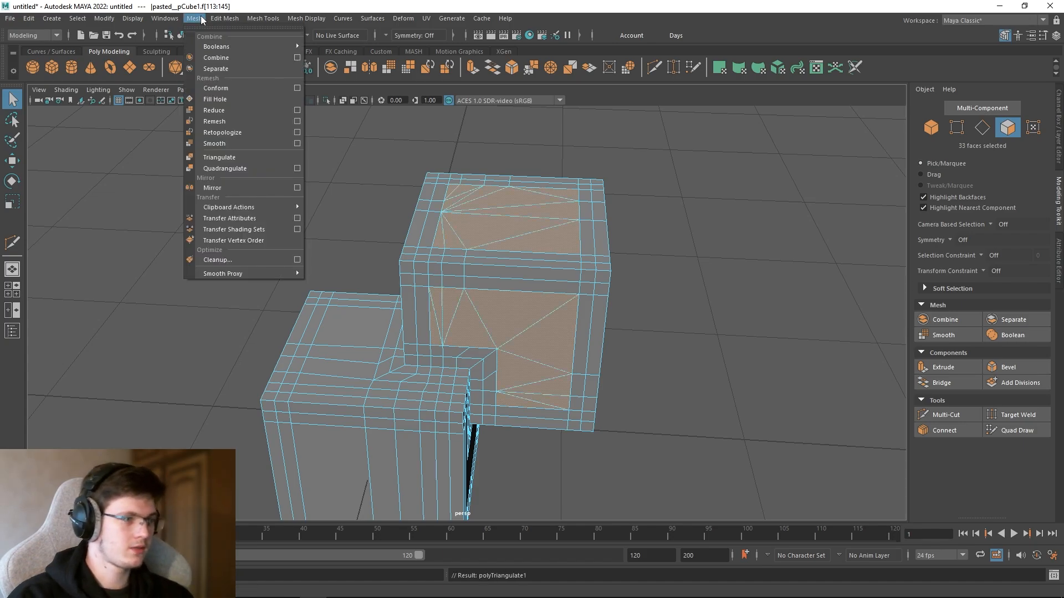
click(217, 168)
alt+drag(600, 278, 770, 148)
alt+middle_drag(611, 193, 626, 194)
click(580, 247)
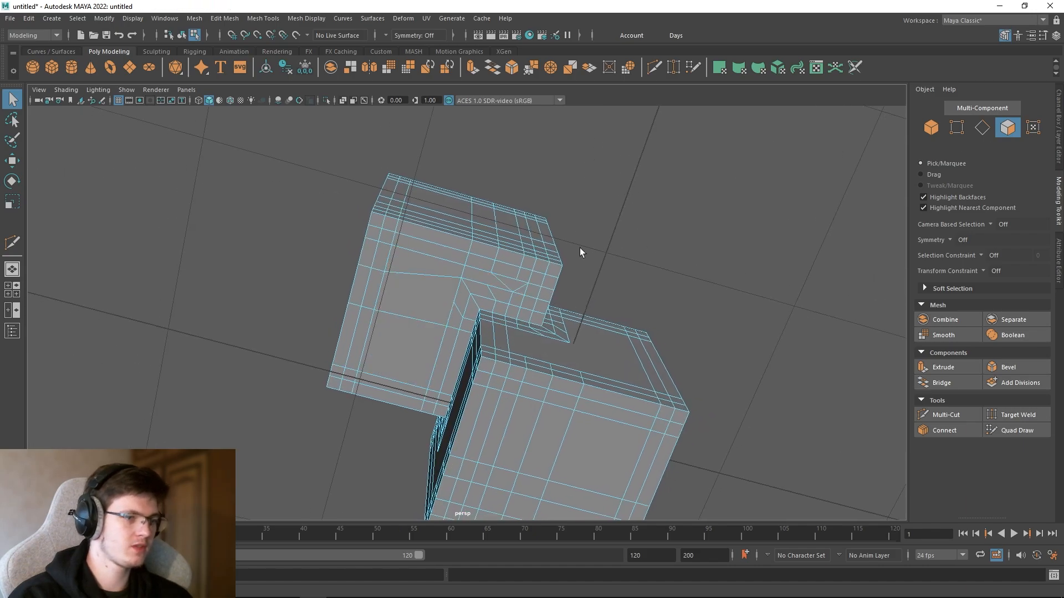
Step: Delete the long diagonal edge between the upper block's bevel strip and the seam border
scroll(574, 242, up, 5)
alt+middle_drag(568, 237, 528, 262)
scroll(527, 261, up, 3)
right_click(563, 250)
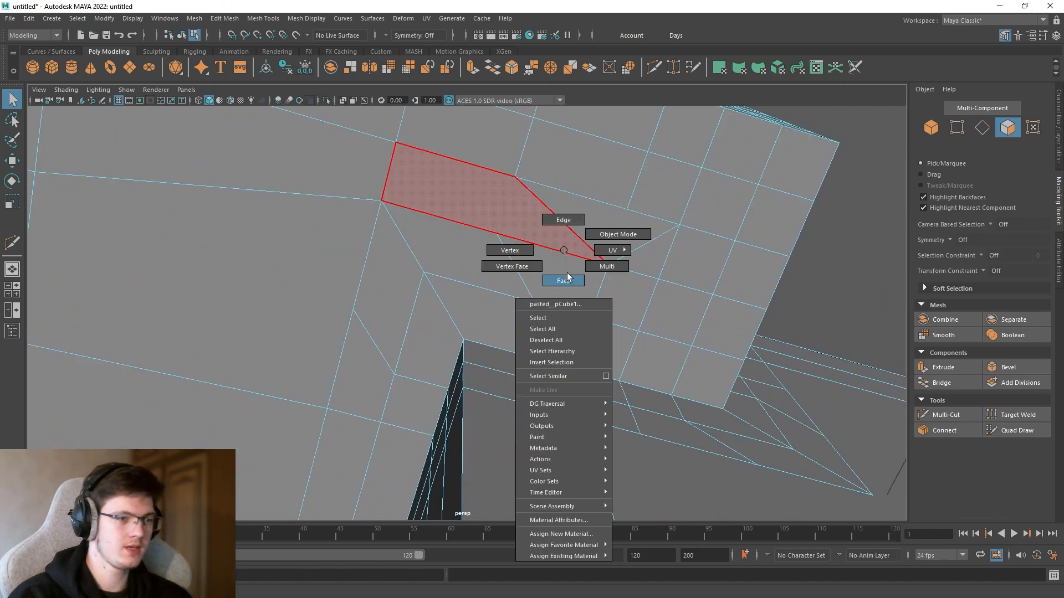
click(563, 280)
click(567, 246)
right_click(566, 246)
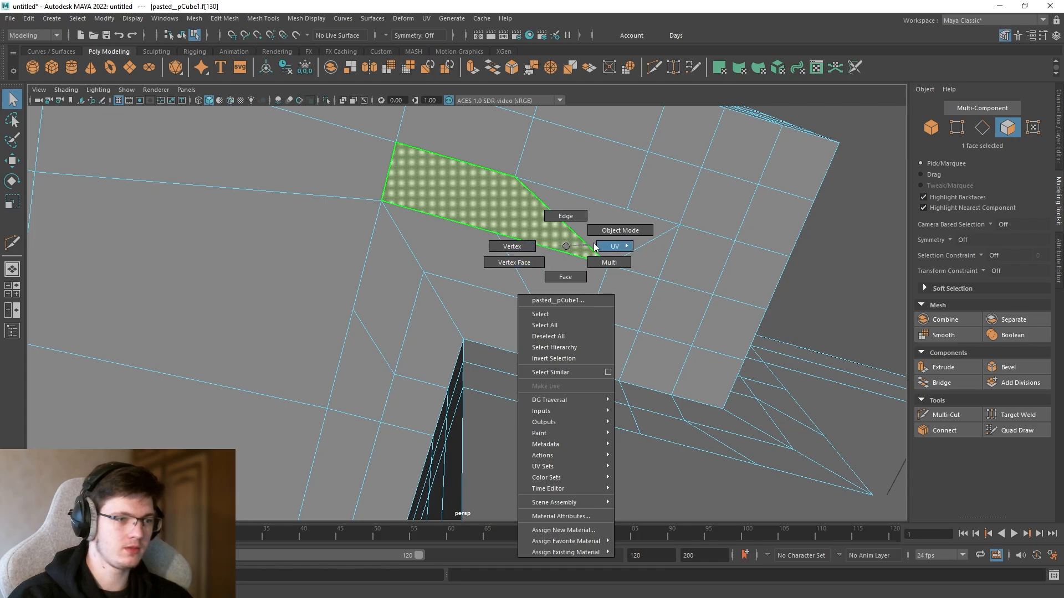
click(566, 216)
click(570, 227)
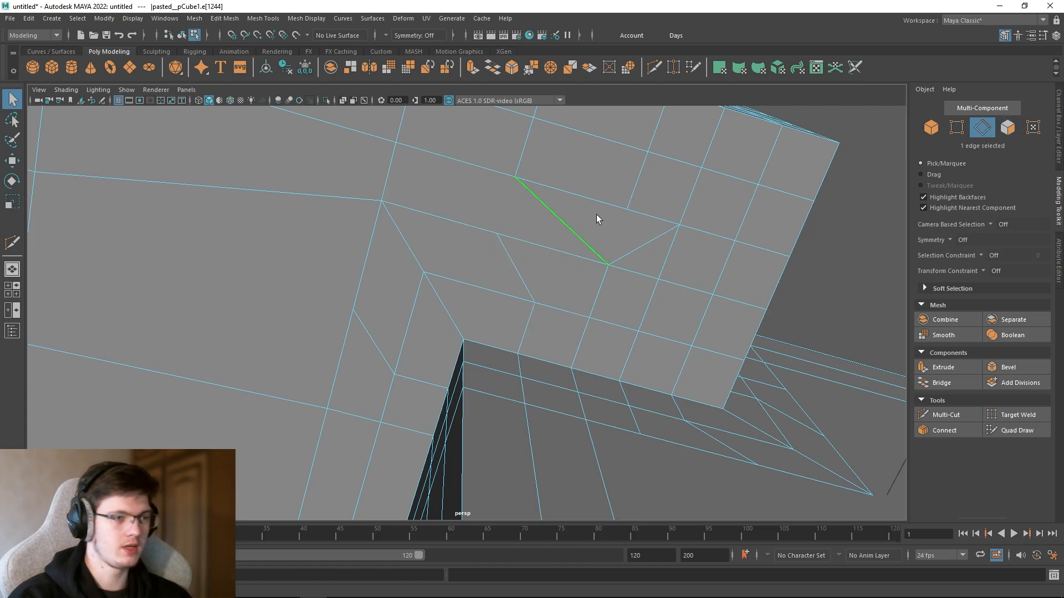
alt+drag(596, 215, 517, 219)
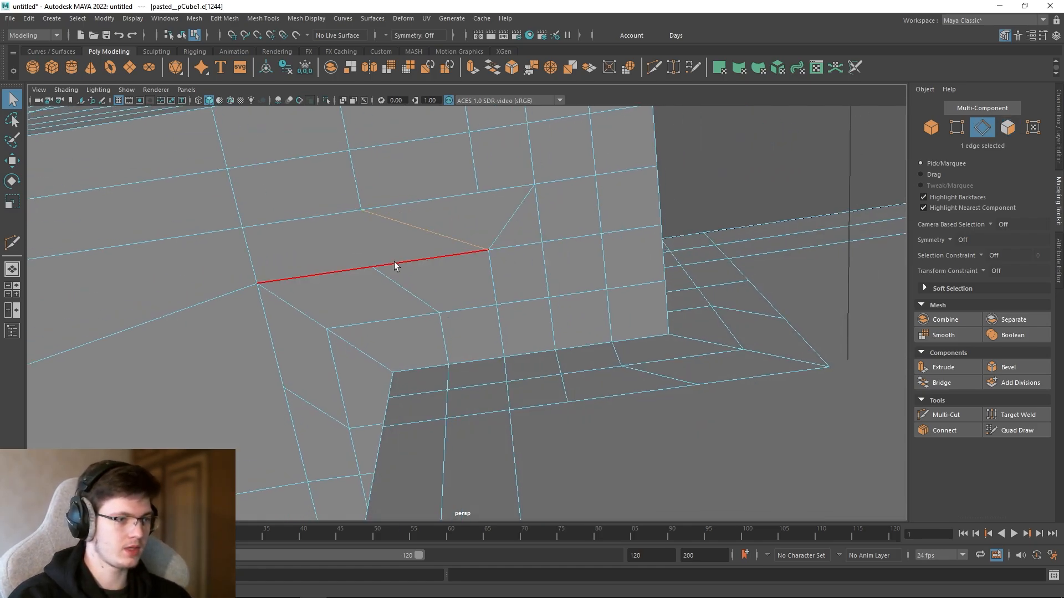
key(Delete)
Step: Remove the remaining short diagonal edge above the seam border
alt+middle_drag(412, 223, 455, 222)
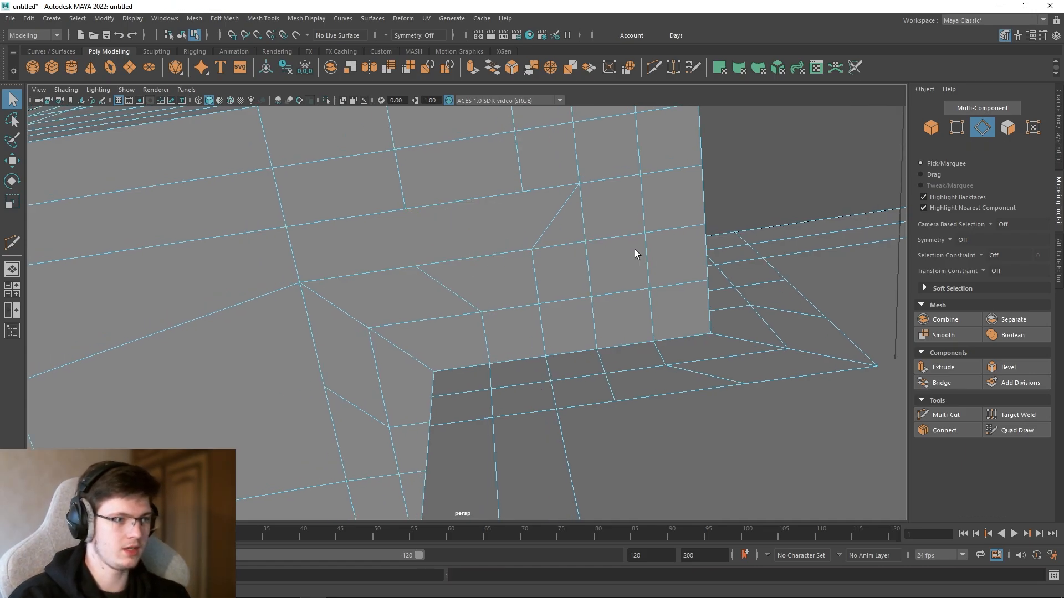
alt+middle_drag(436, 231, 468, 217)
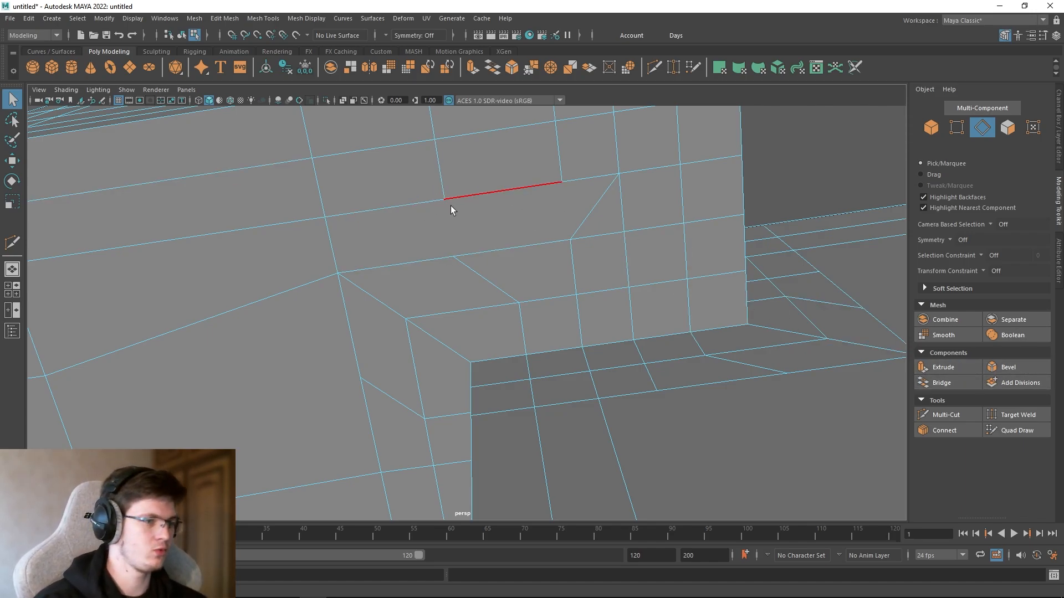
click(592, 213)
key(ctrl+x)
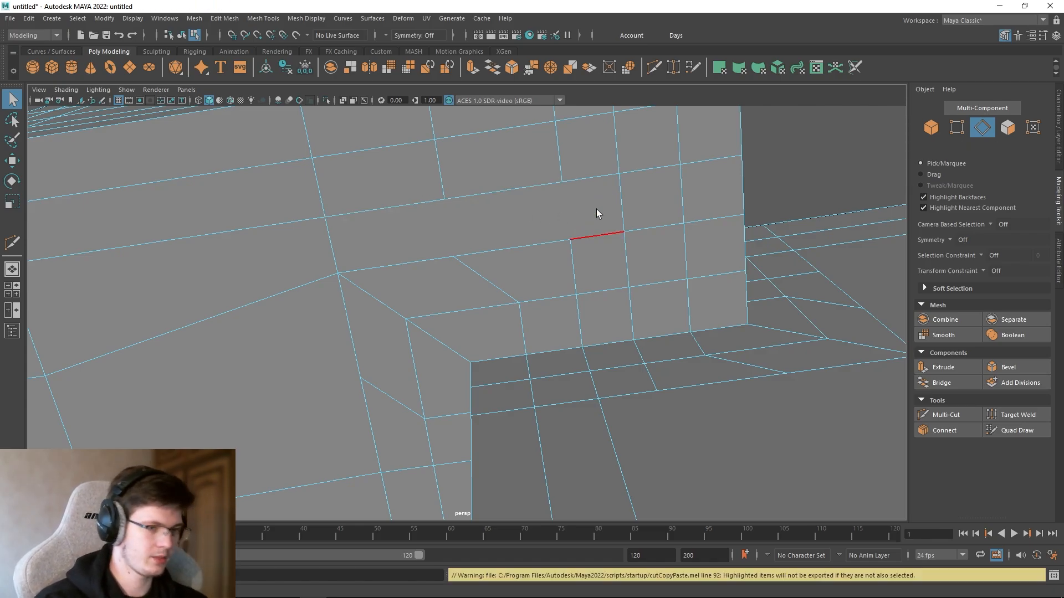
Step: Multi-cut two edges from the bevel strips' loose end vertices down to the seam border
click(14, 244)
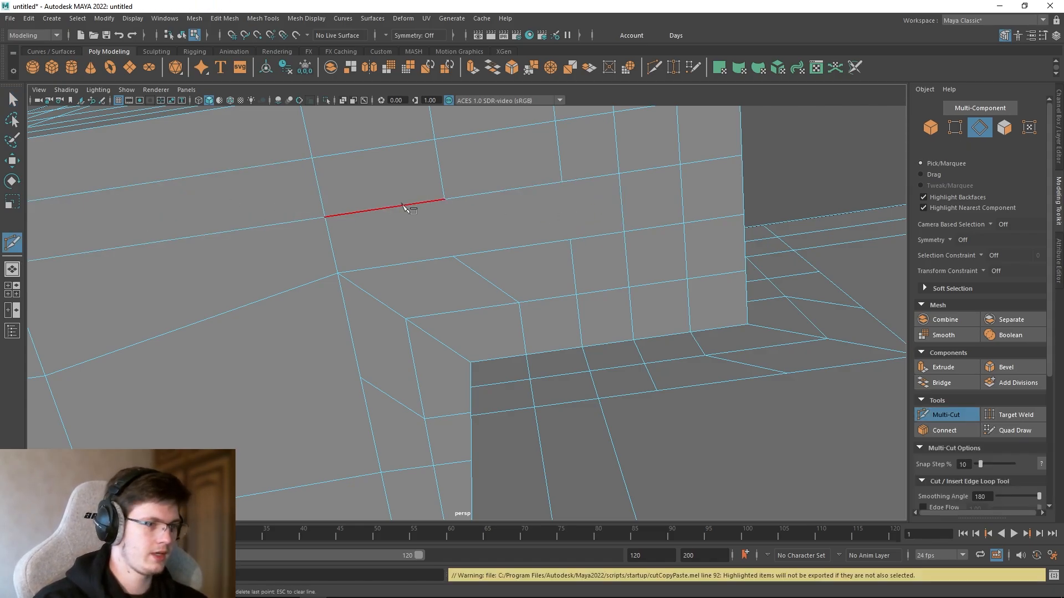
click(445, 200)
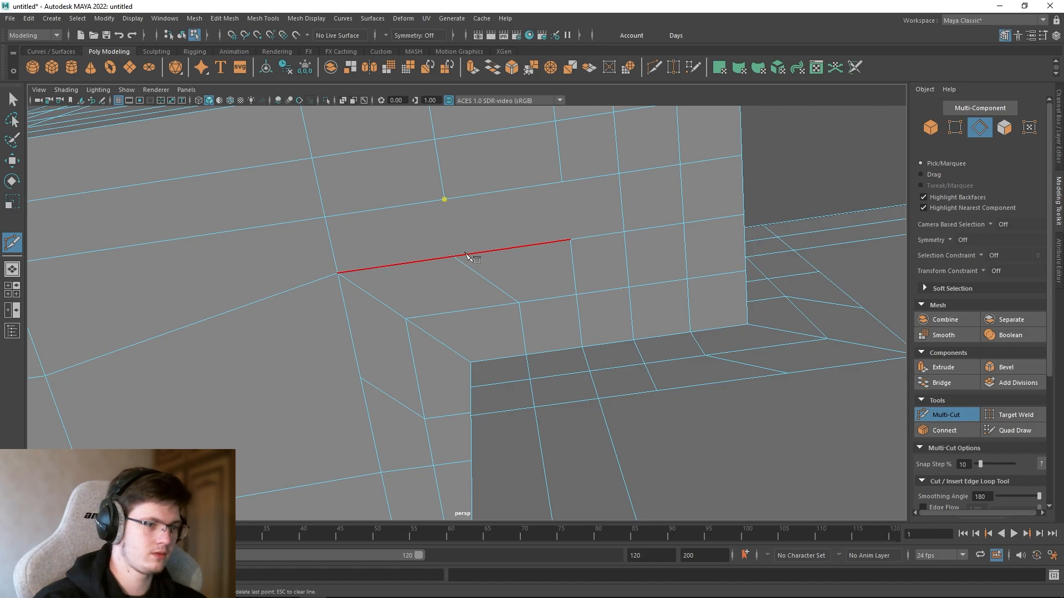
click(467, 255)
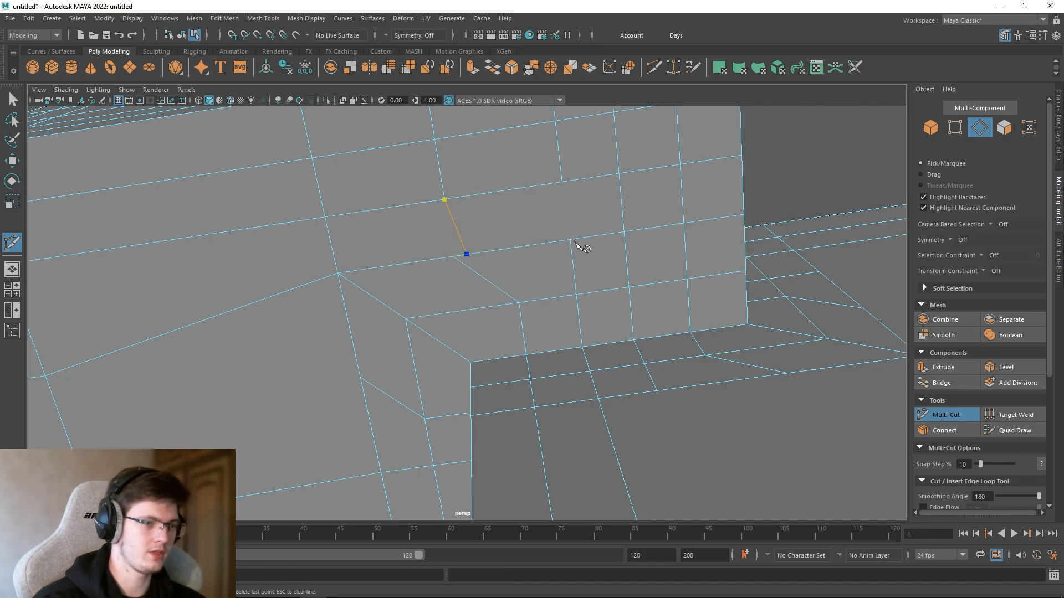
key(Return)
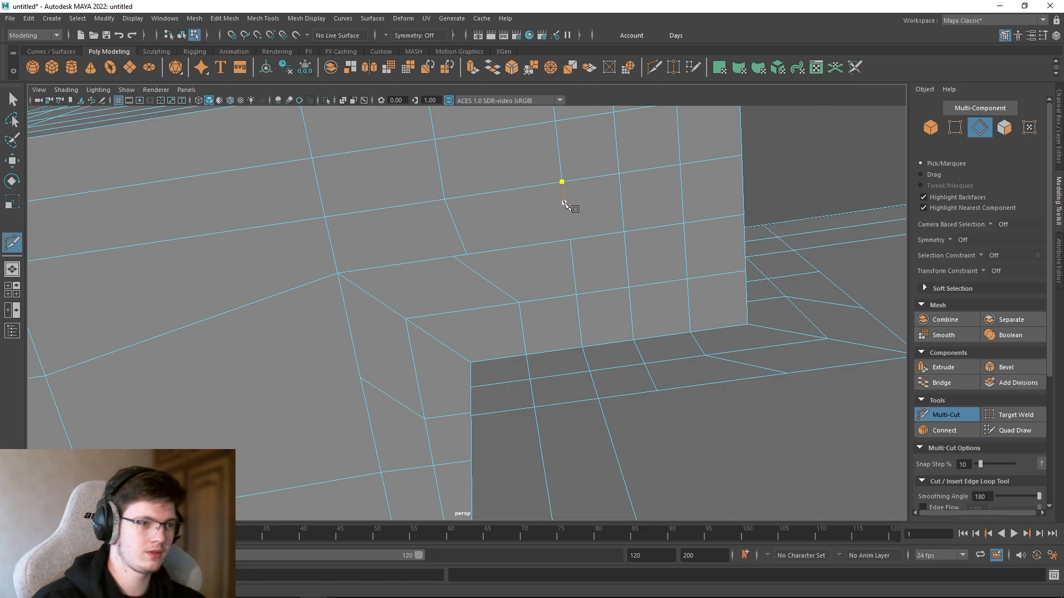
click(570, 240)
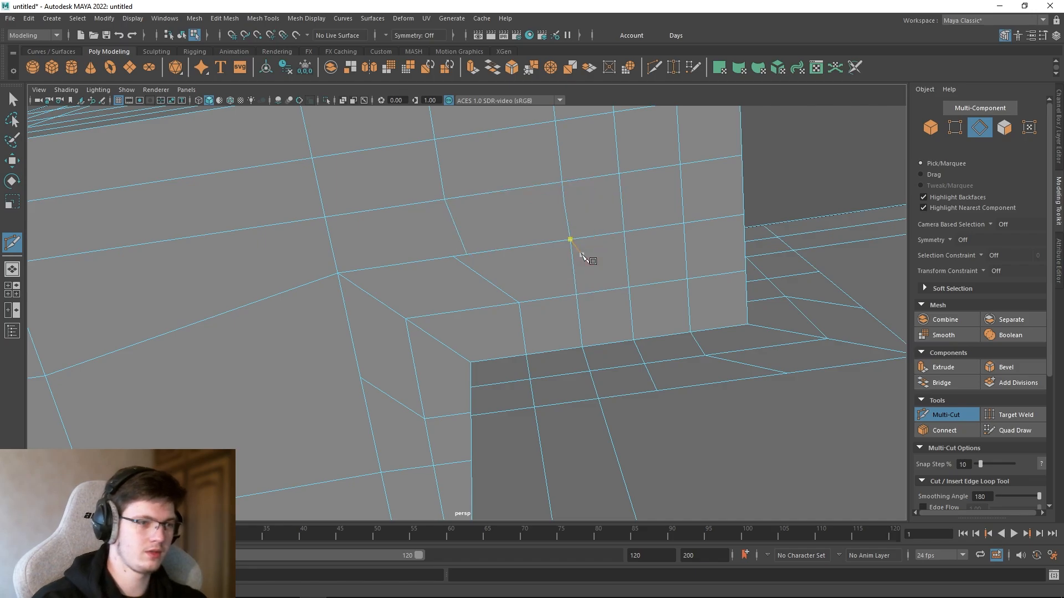
key(Return)
Step: Try to Target Weld the stray vertex on the new short vertical edge onto the bevel strip vertex above it
click(1008, 415)
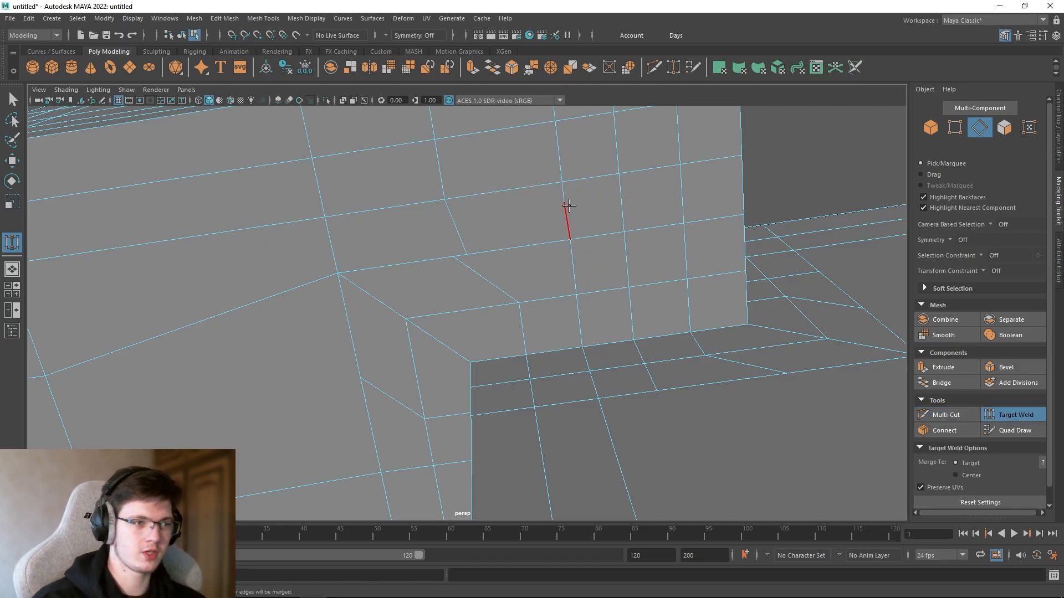
drag(562, 191, 563, 188)
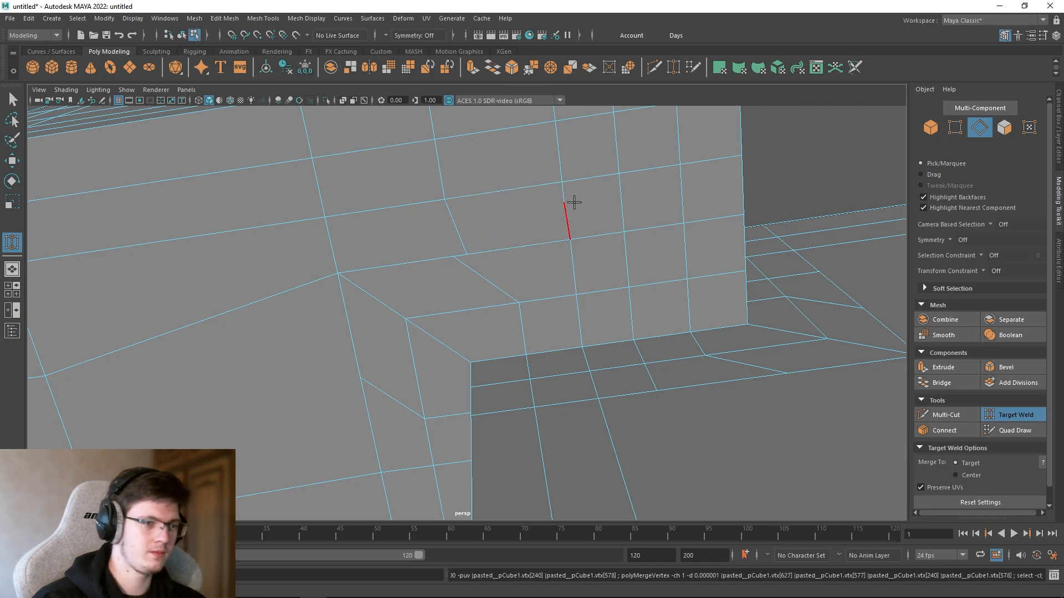
scroll(569, 202, up, 2)
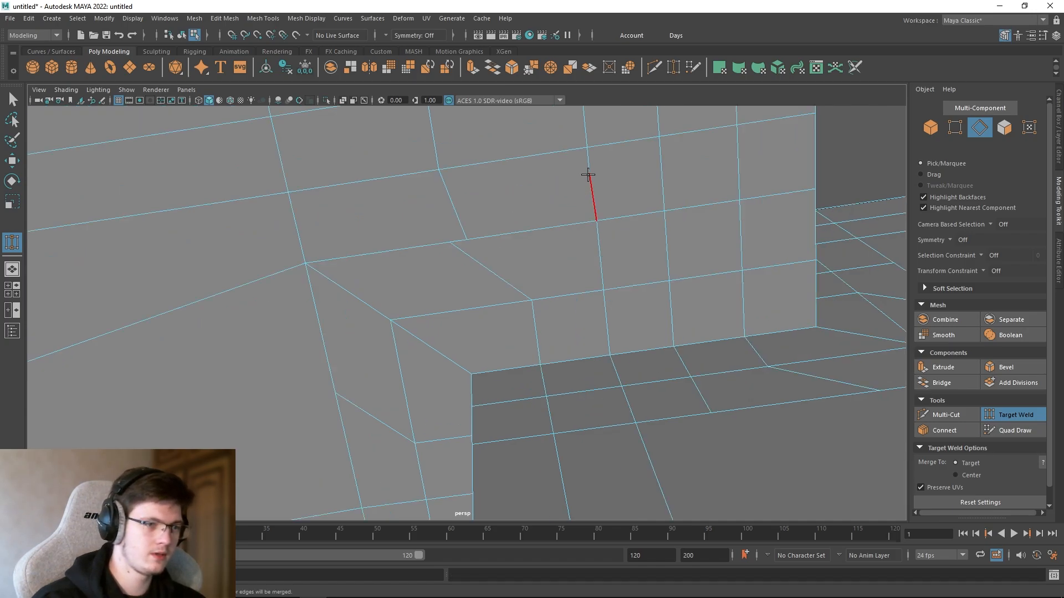
right_drag(595, 175, 552, 178)
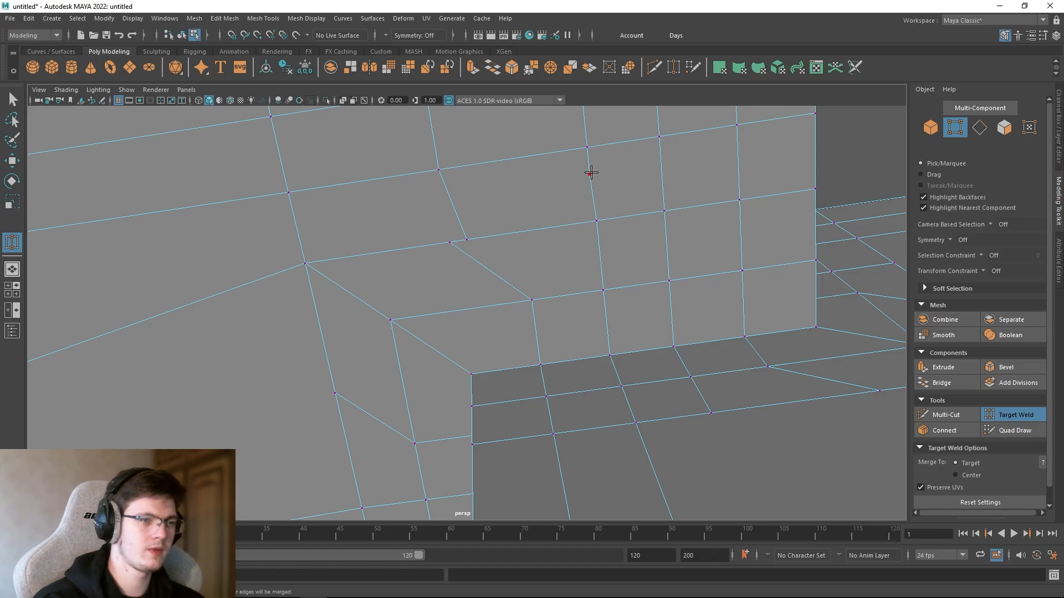
Step: Multi-Cut an edge from the upper block's bevel strip vertex down to the seam border beside the existing seam vertex
alt+drag(472, 236, 588, 231)
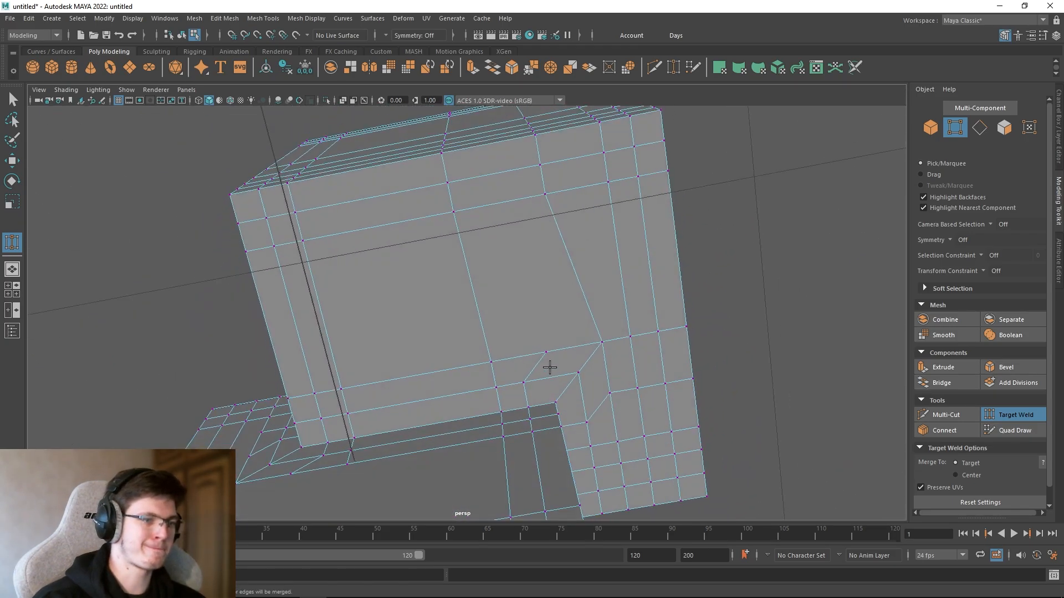
click(942, 415)
click(545, 194)
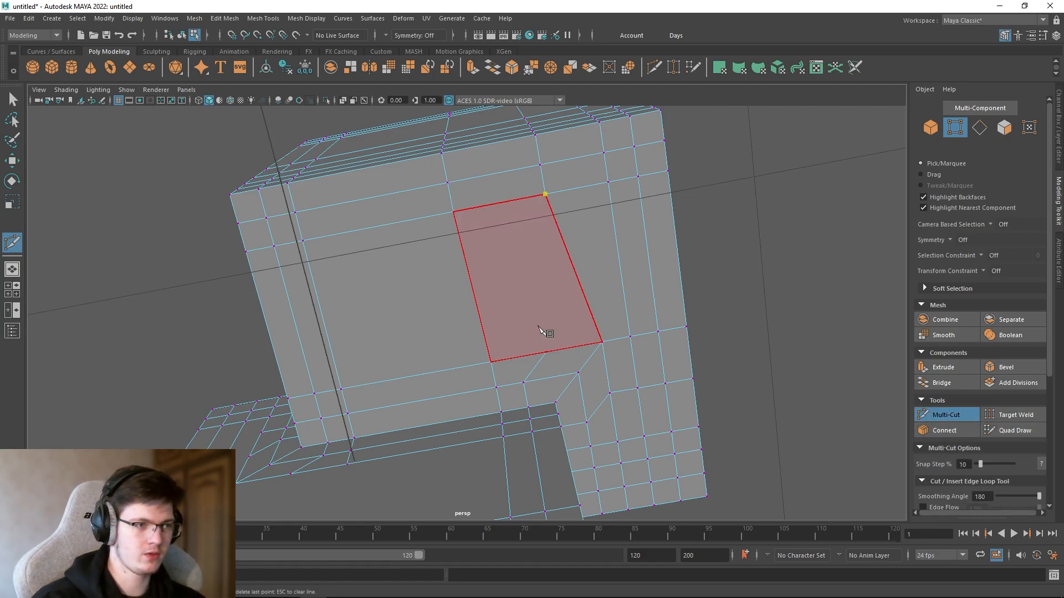
click(553, 349)
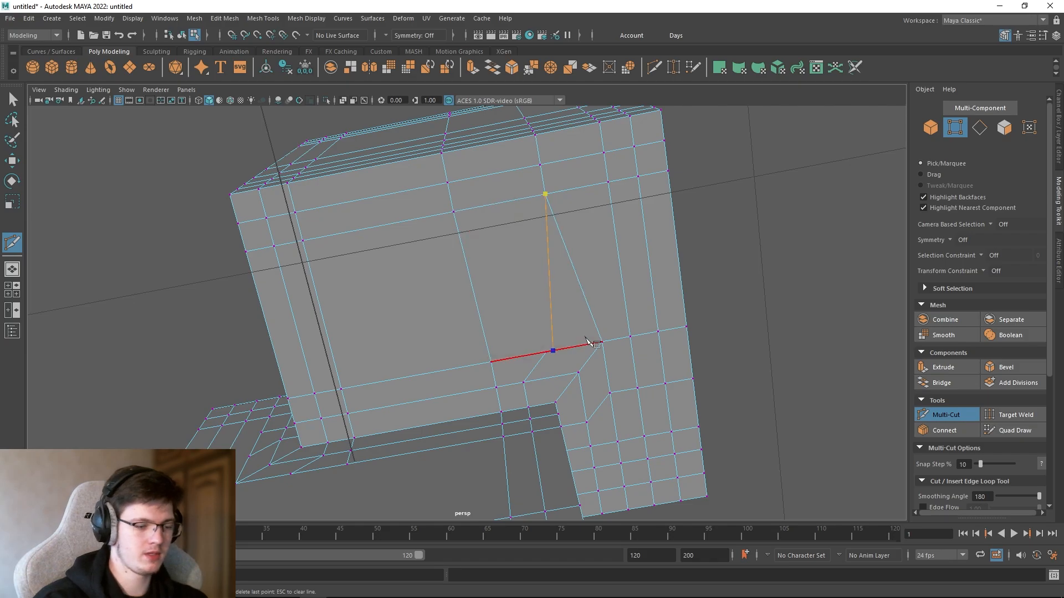
right_click(604, 334)
scroll(609, 334, up, 3)
Step: Target Weld the new cut's end vertex onto the neighbouring seam border vertex and return to object mode
click(1011, 417)
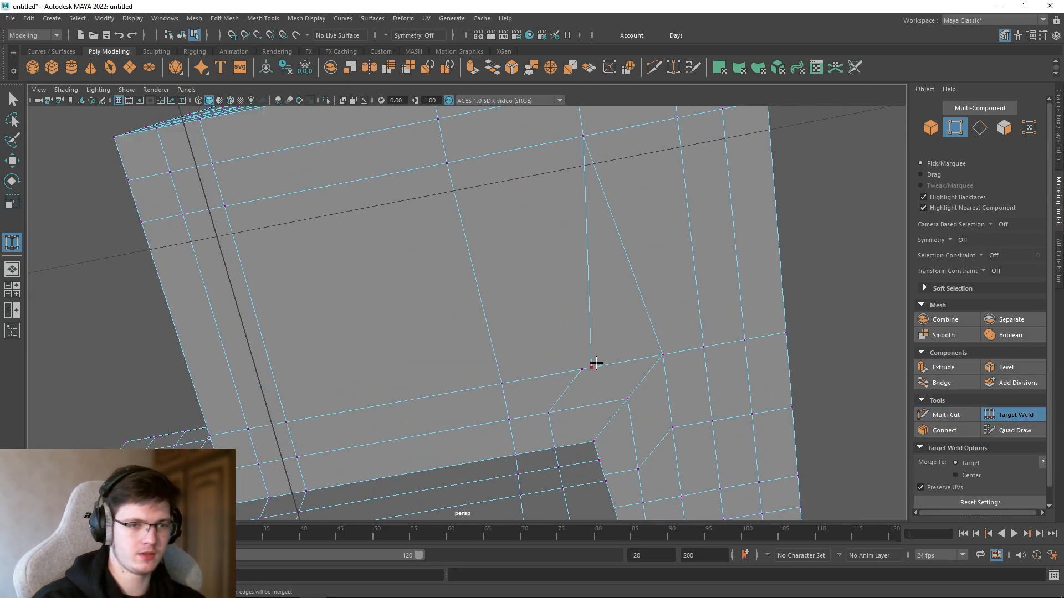
drag(592, 366, 486, 281)
alt+drag(361, 266, 418, 258)
right_drag(635, 299, 685, 266)
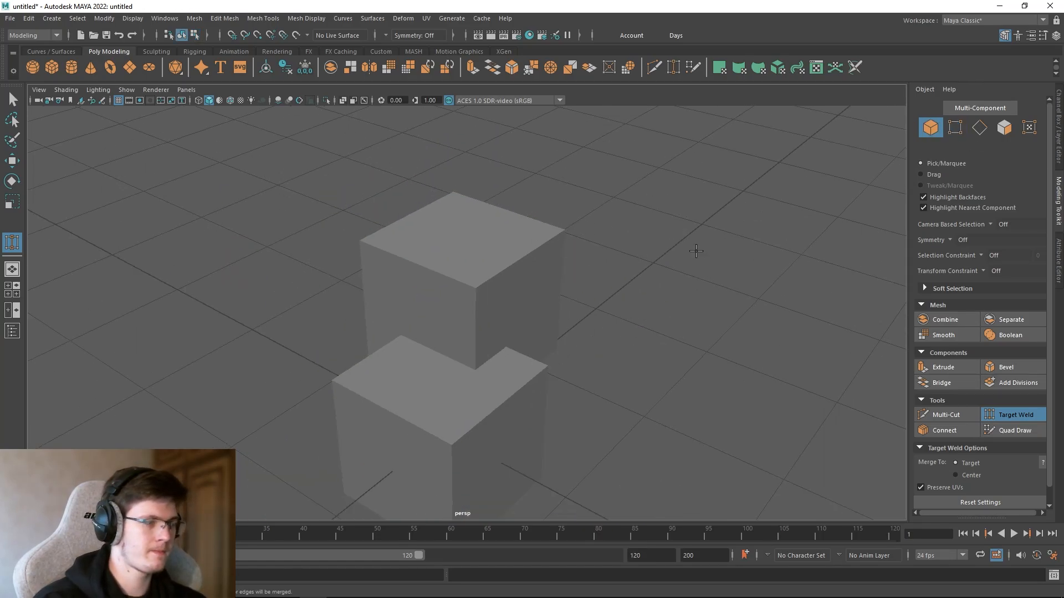
Step: Select the merged cube mesh and display it with smooth mesh preview
click(1024, 416)
click(476, 250)
key(3)
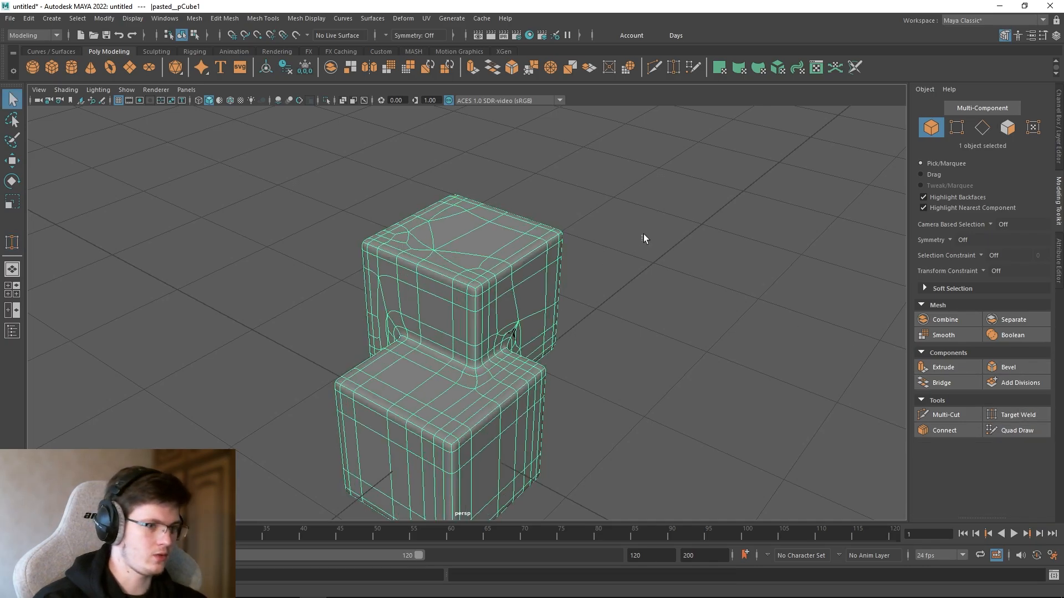
click(644, 235)
mouse_move(538, 252)
alt+mouse_down()
mouse_move(584, 257)
mouse_move(593, 216)
mouse_move(701, 171)
mouse_move(589, 226)
mouse_move(506, 293)
mouse_move(517, 244)
mouse_move(527, 249)
alt+mouse_up()
Step: Examine the seam topology on the upper block's side in face and vertex modes with the smooth preview off
click(505, 293)
right_click(527, 248)
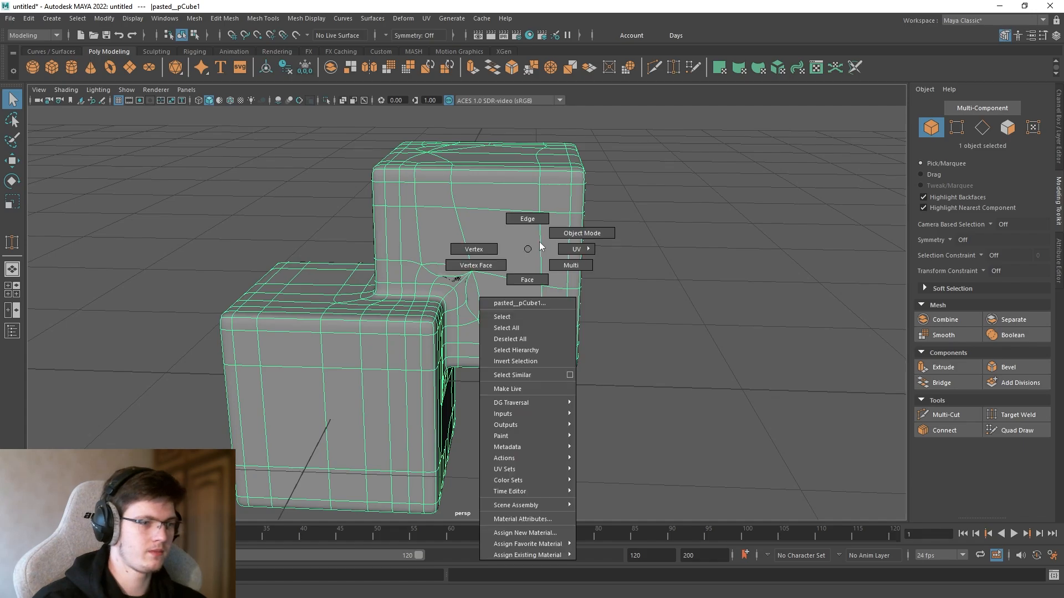
click(532, 280)
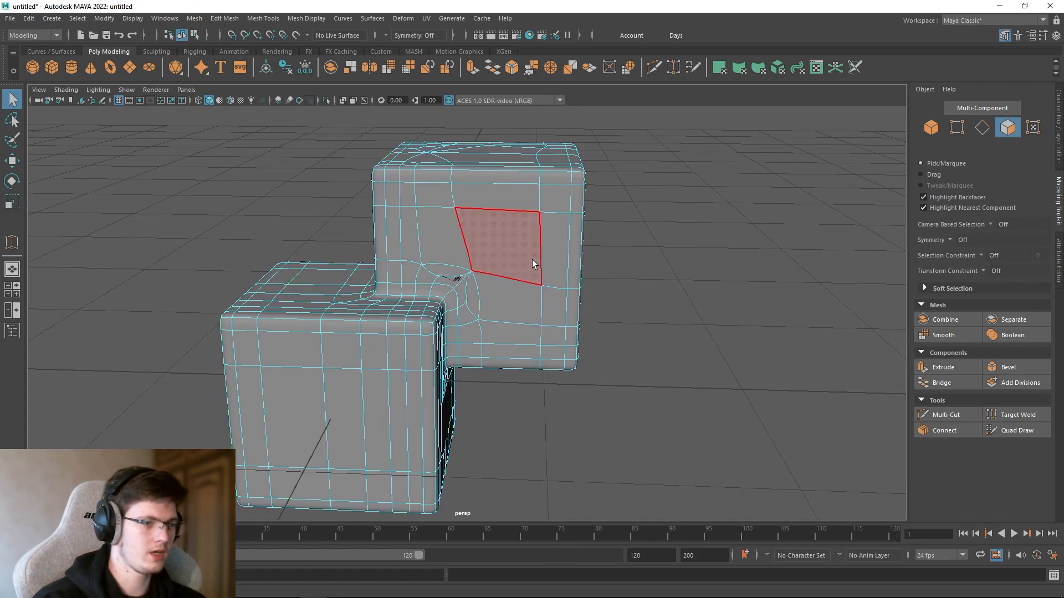
scroll(505, 266, up, 3)
alt+drag(514, 261, 515, 238)
scroll(516, 237, up, 3)
alt+middle_drag(515, 237, 537, 311)
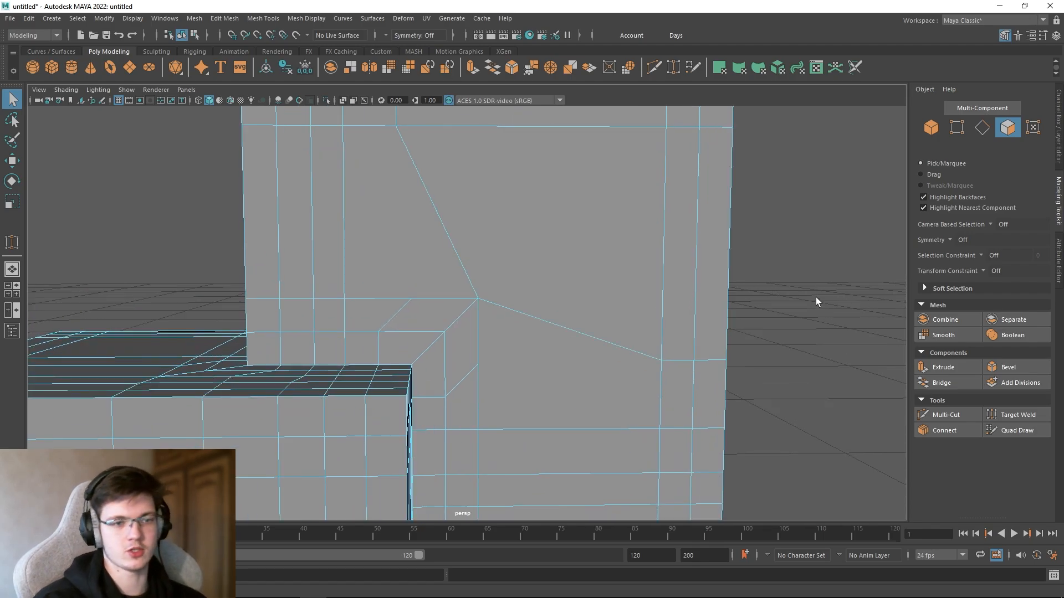
right_drag(804, 270, 783, 239)
right_drag(783, 238, 783, 238)
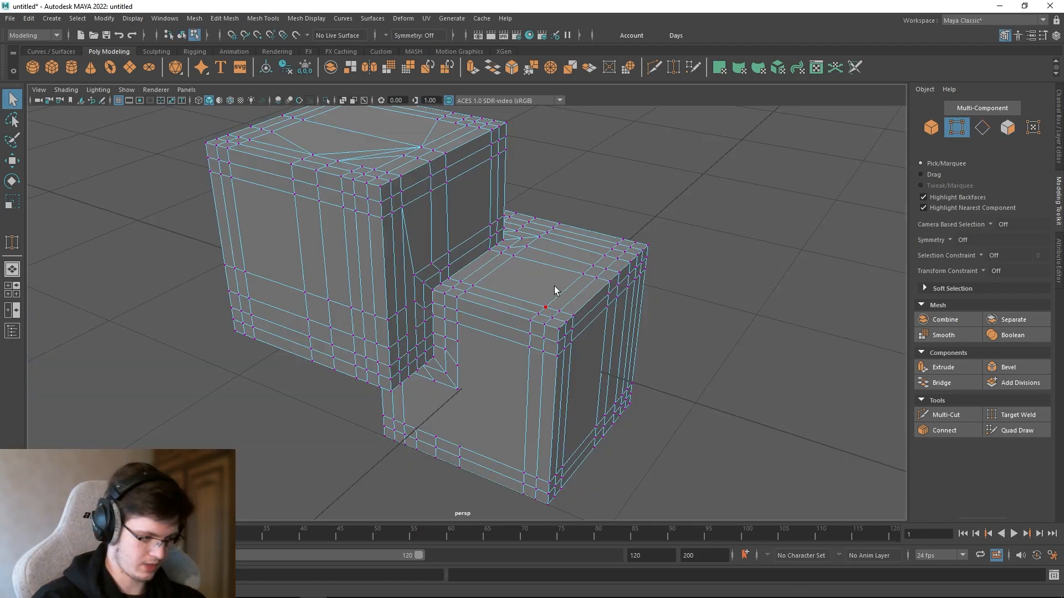
Step: Turn the smooth preview back on and inspect the shaded mesh from several sides in object mode
key(3)
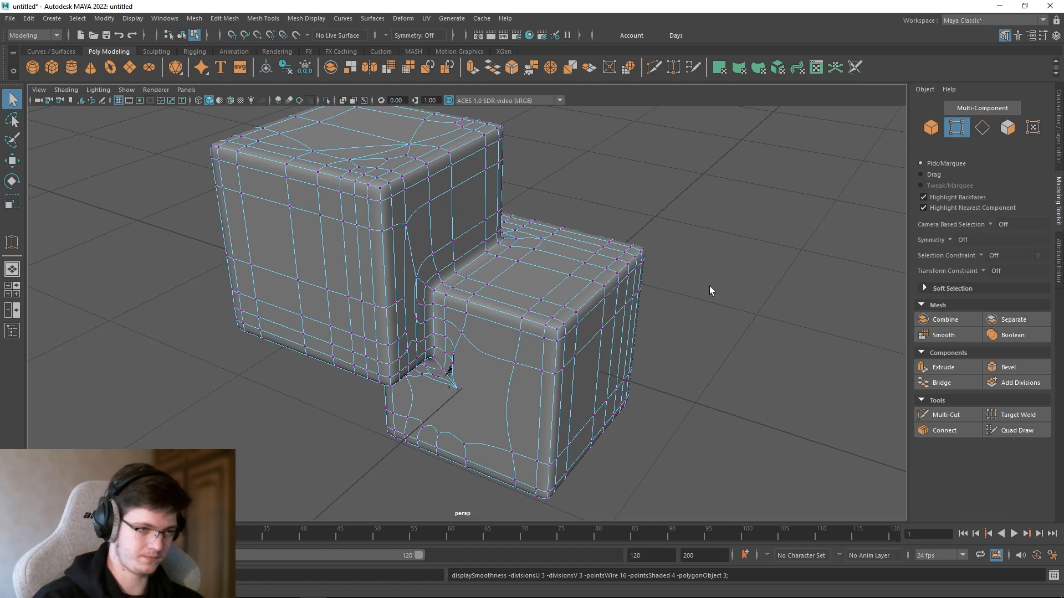
right_drag(710, 287, 751, 266)
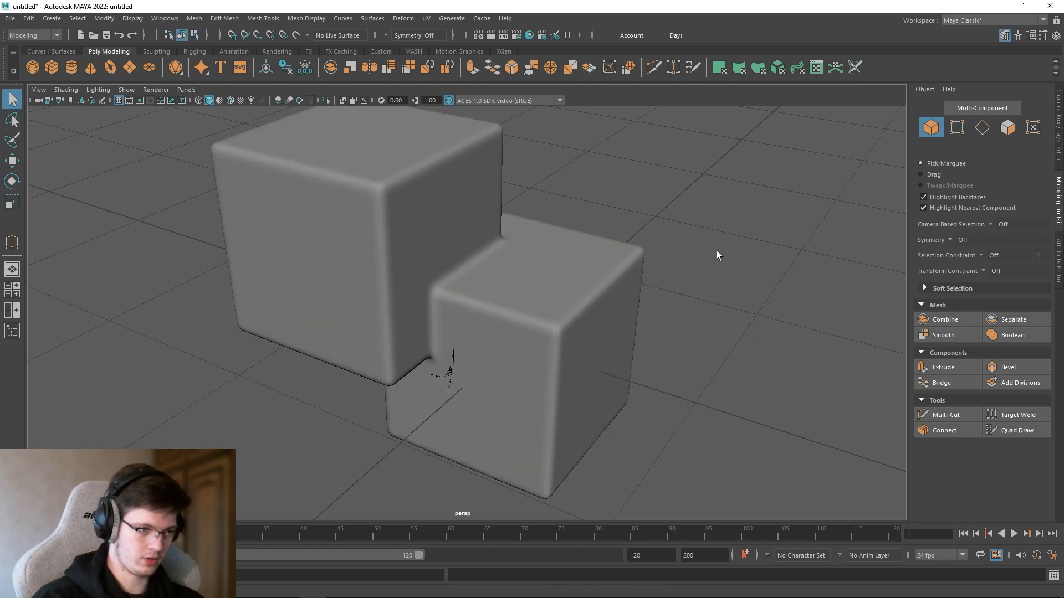
alt+drag(717, 250, 515, 244)
alt+drag(515, 315, 473, 288)
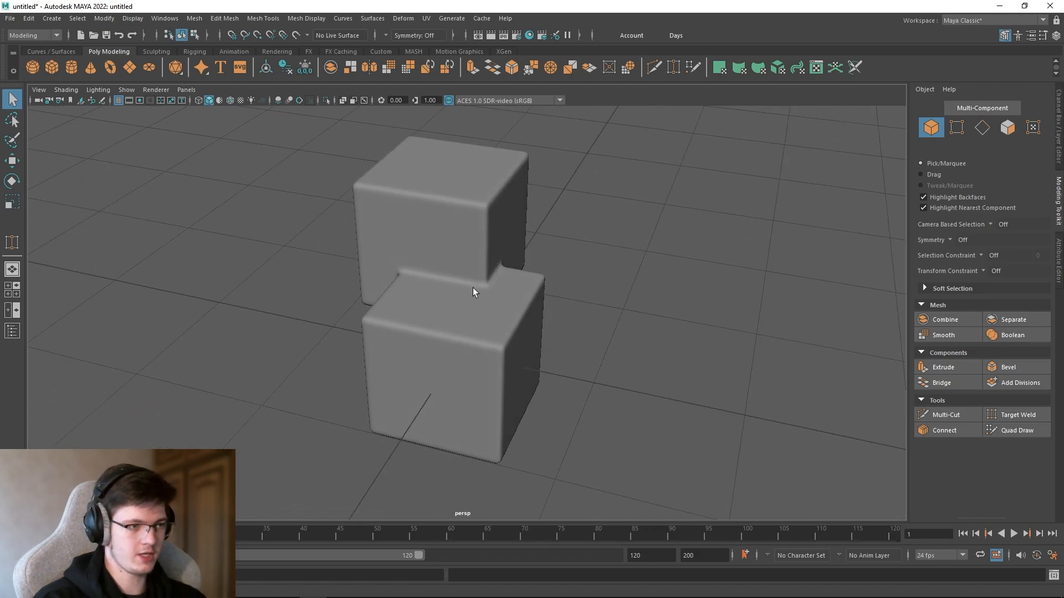
Step: Delete the merged cube mesh from the scene
click(473, 288)
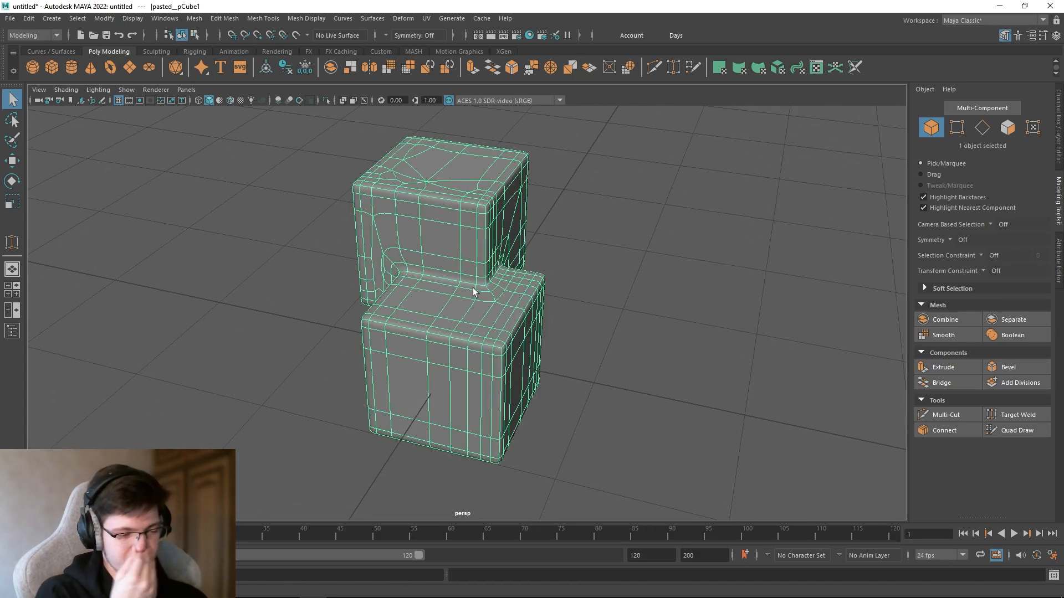
key(Delete)
alt+drag(501, 280, 506, 238)
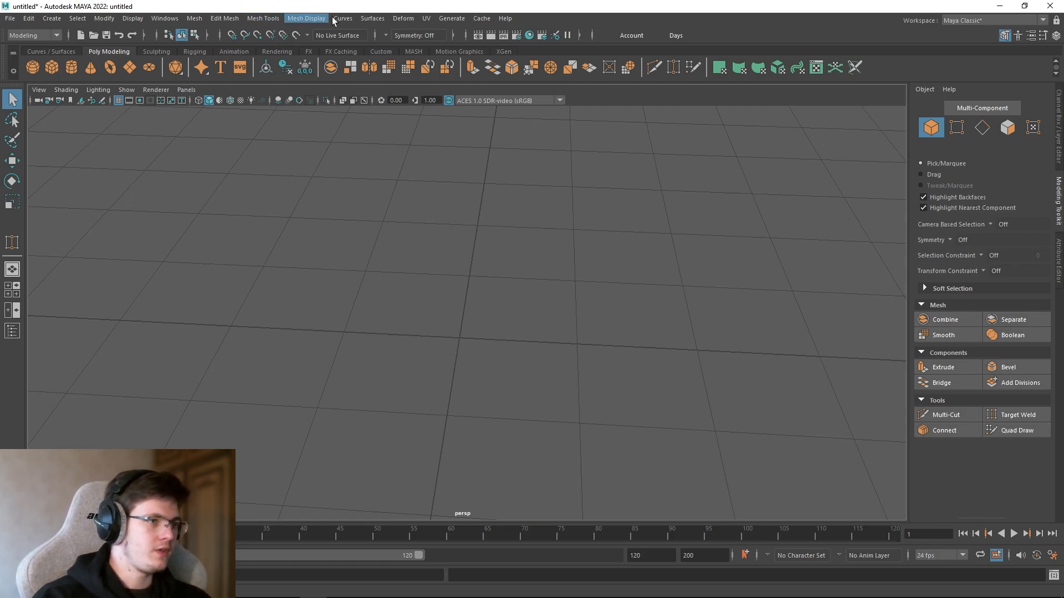
Step: Switch the workspace to Modeling - Standard and then to Modeling - Expert
click(164, 18)
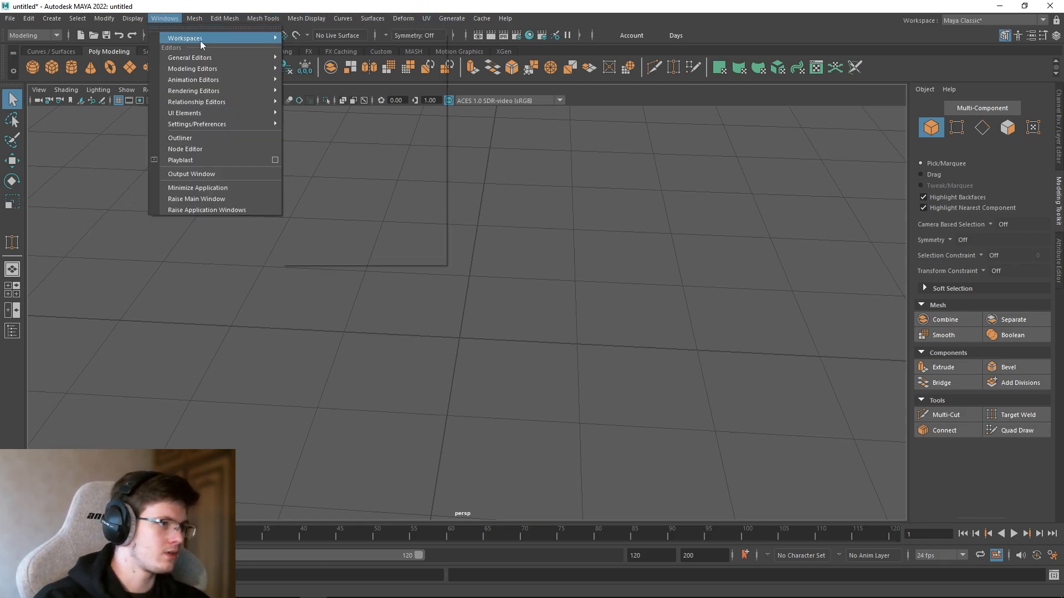
mouse_move(201, 39)
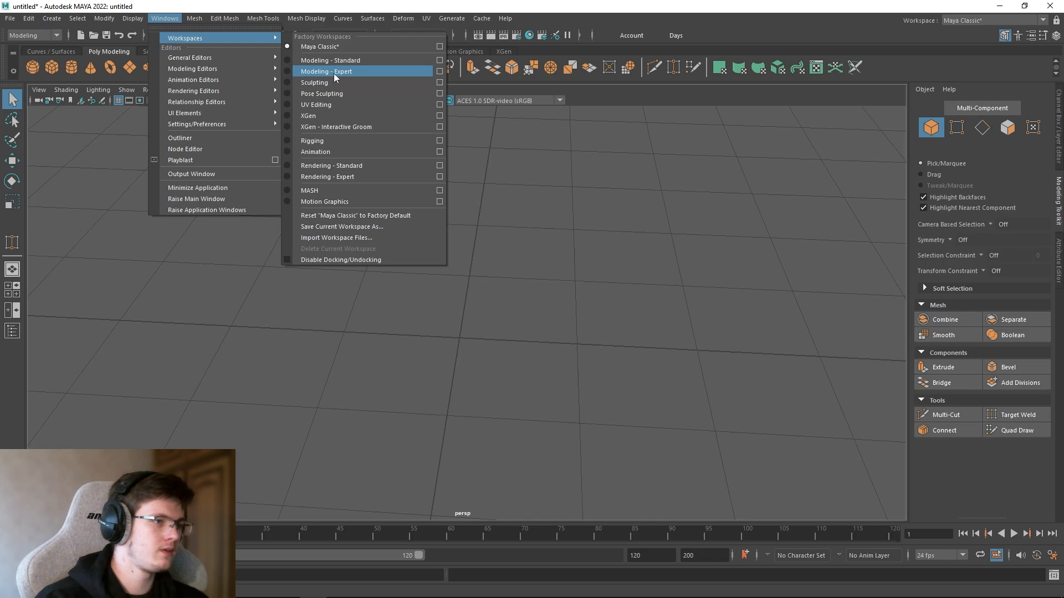
click(327, 61)
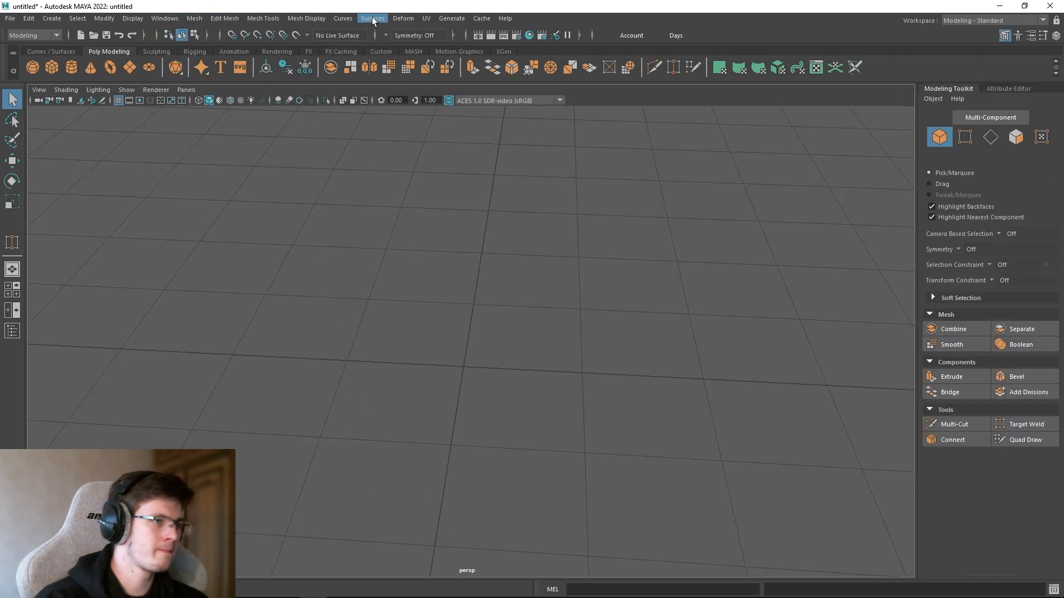
click(165, 18)
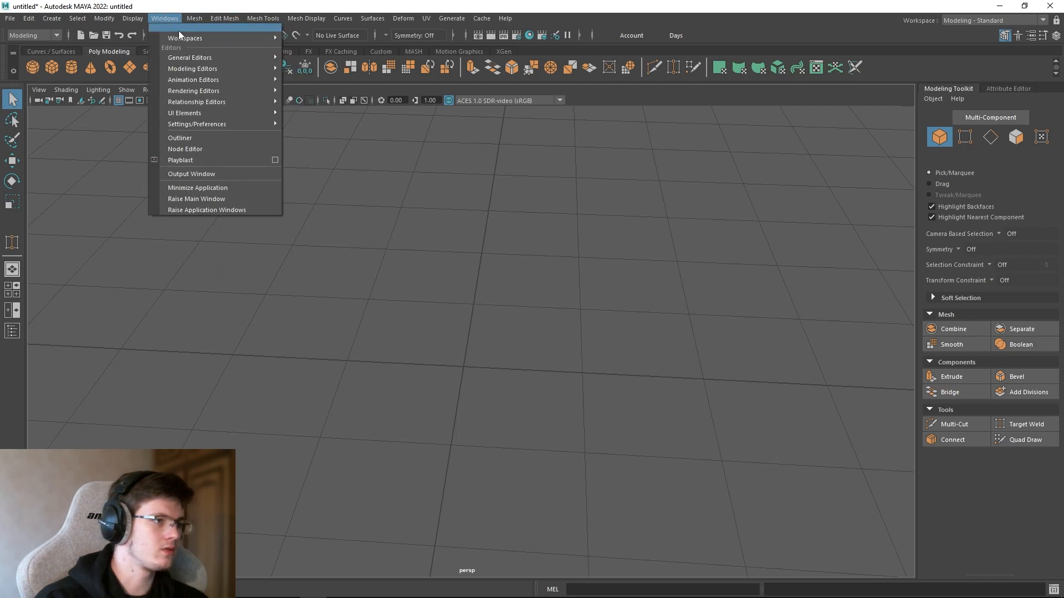
click(314, 71)
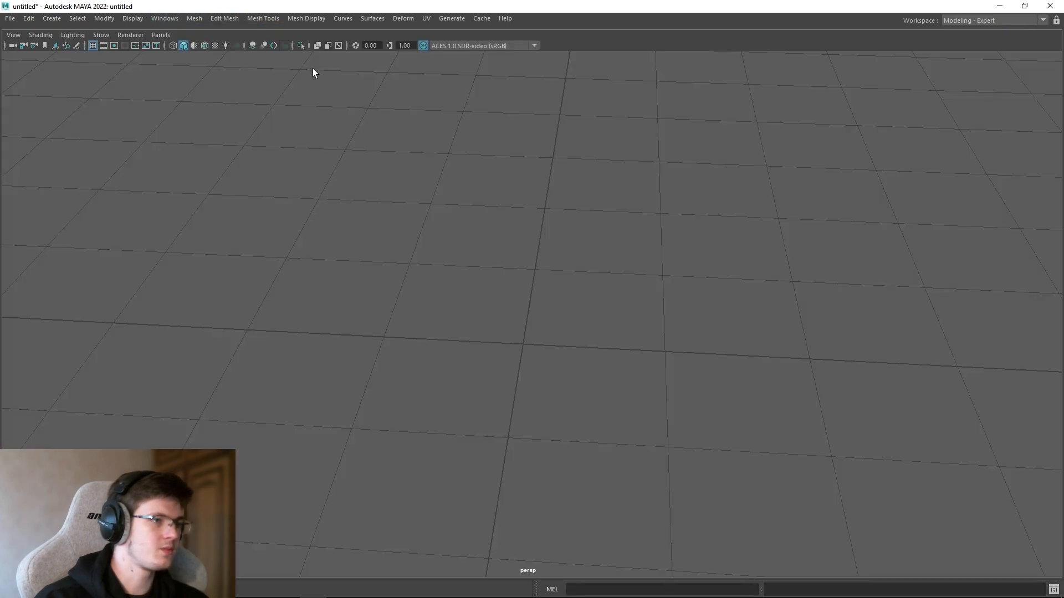
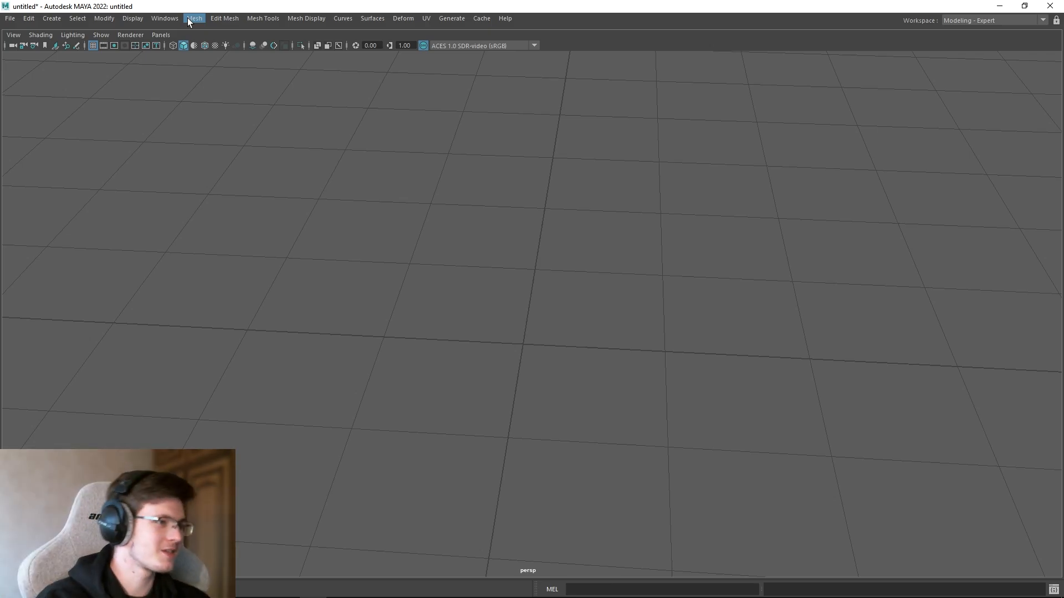
Step: Return to the Maya Classic workspace
click(164, 18)
mouse_move(186, 38)
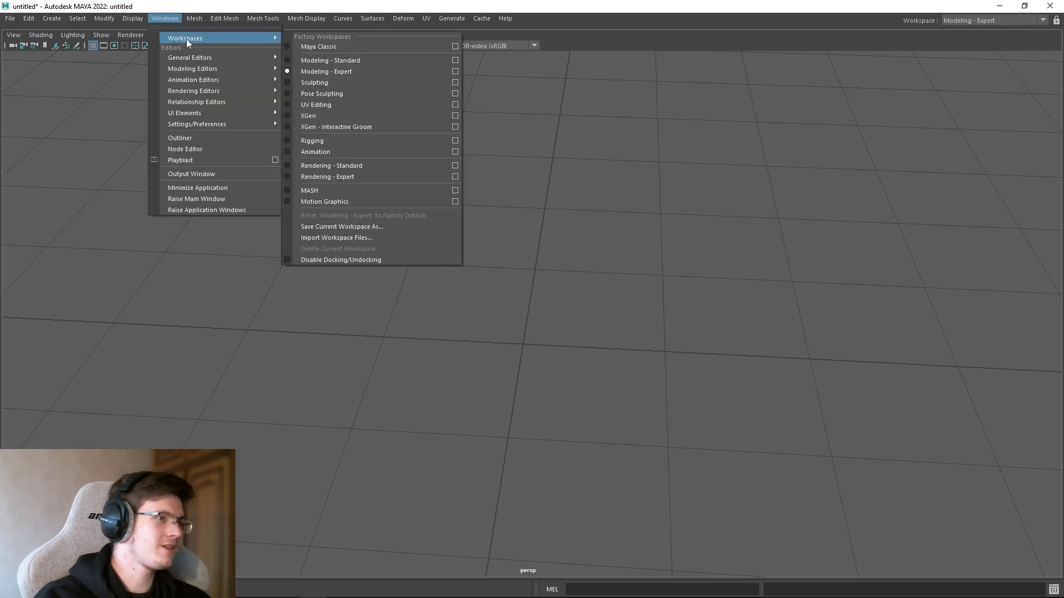
click(321, 46)
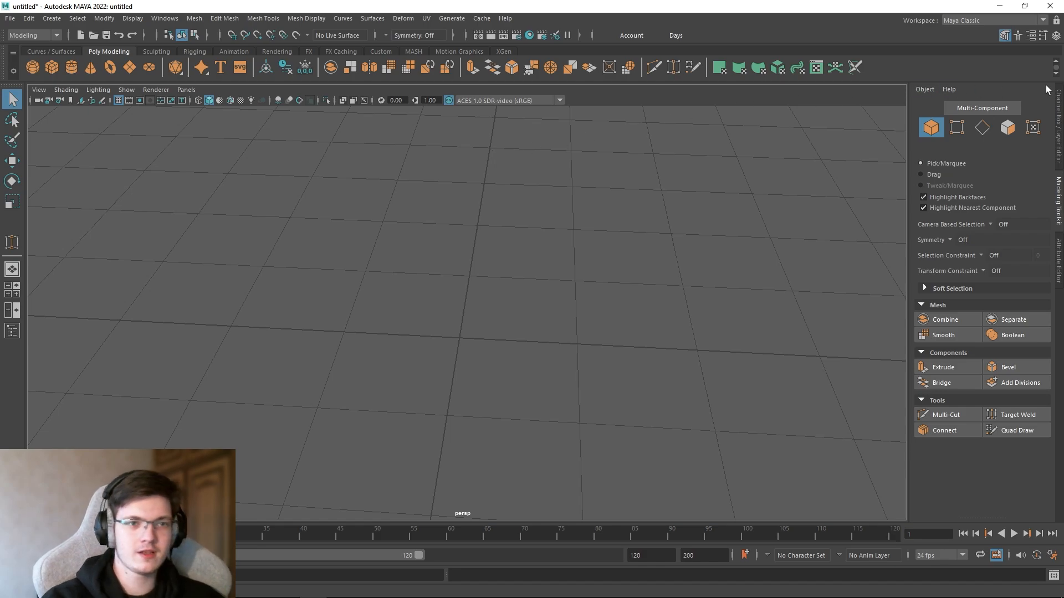
Step: View the Attribute Editor and the Channel Box / Layer Editor, then return to the Modeling Toolkit
click(1058, 108)
click(1055, 246)
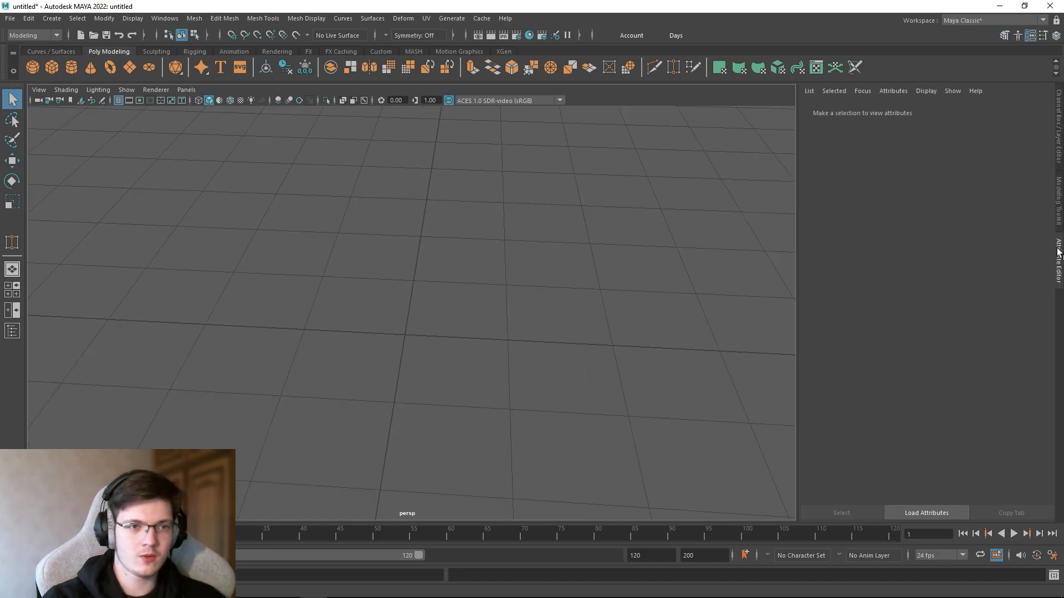
click(1058, 132)
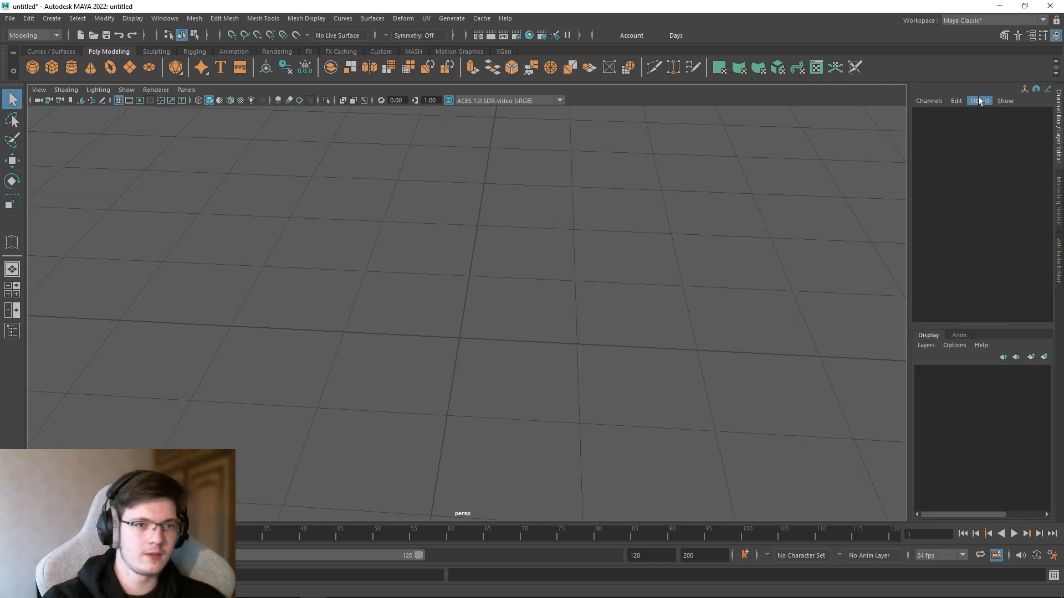
click(1058, 207)
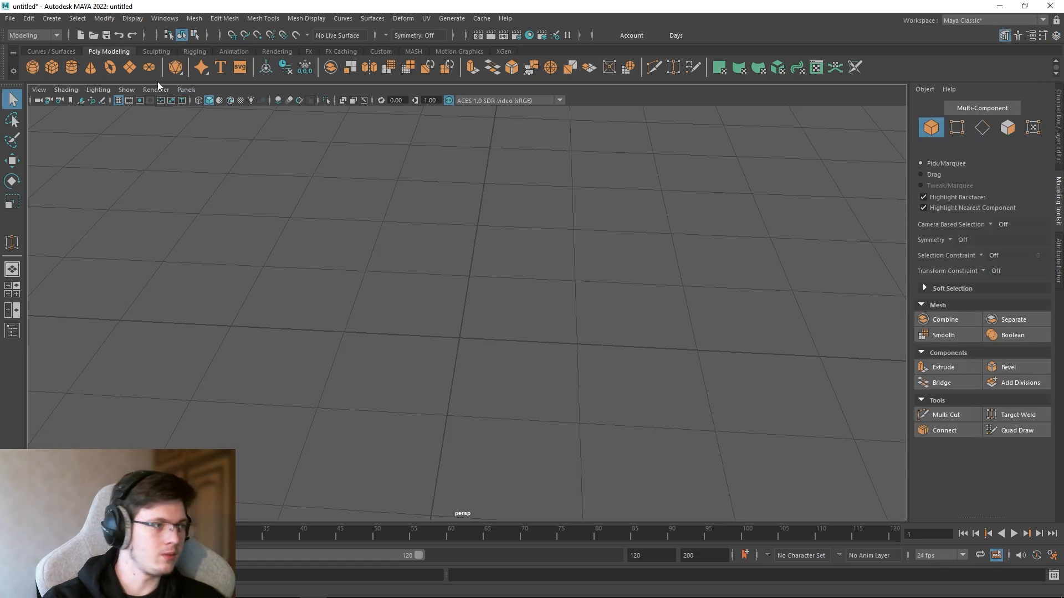
Step: Show the Outliner beside the perspective view
click(13, 55)
click(13, 57)
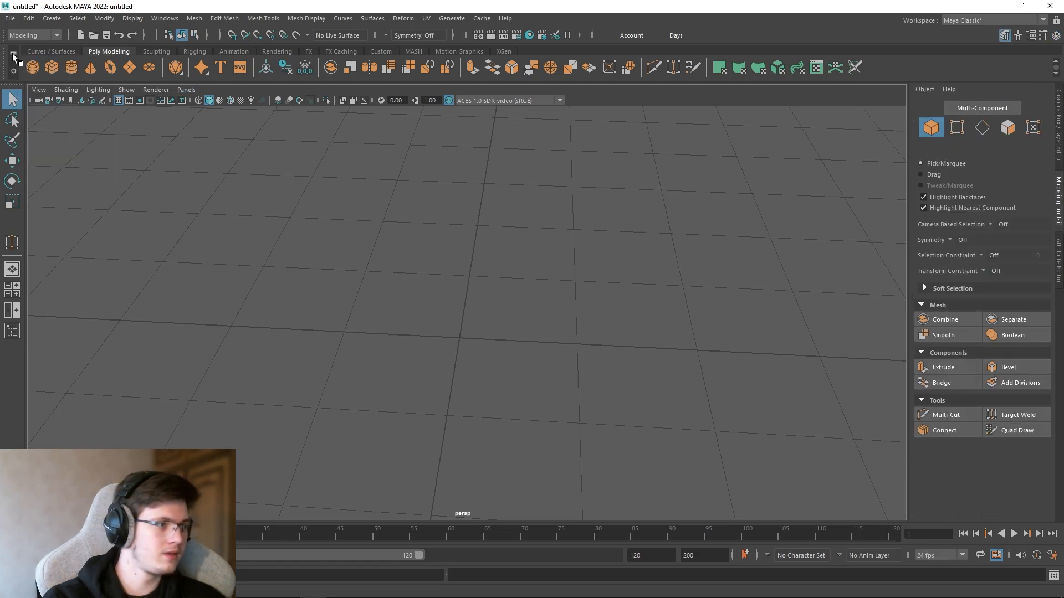
click(13, 331)
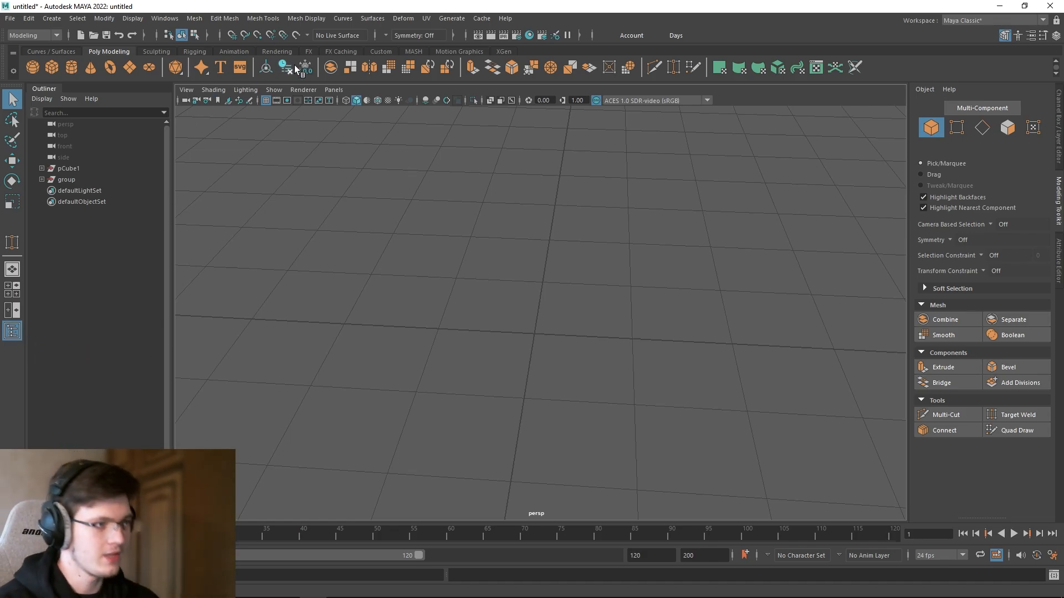
Step: Create a polygon cylinder at the origin of the scene
click(74, 68)
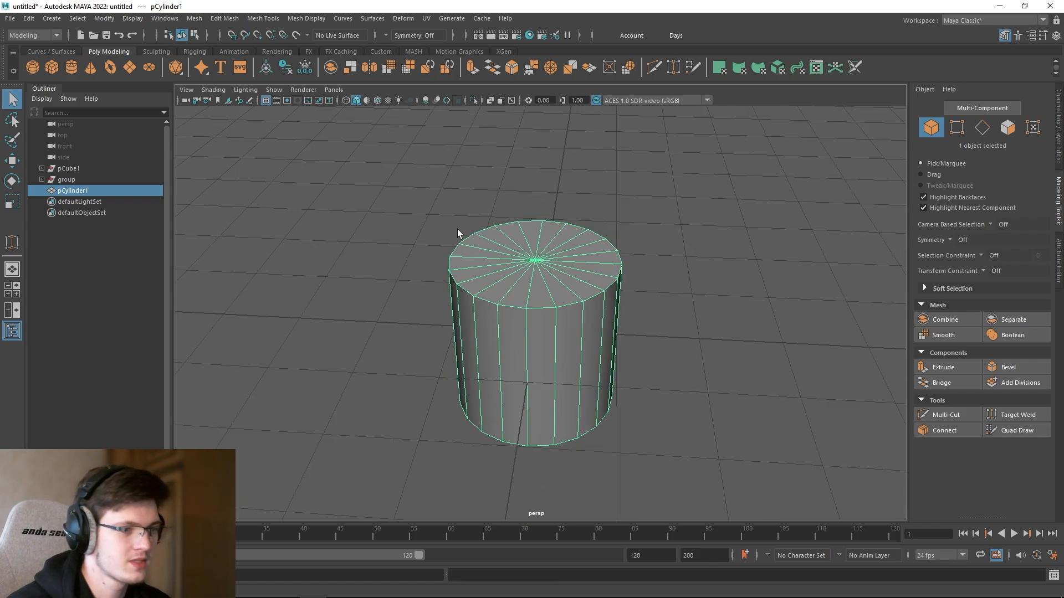
alt+middle_drag(596, 288, 590, 269)
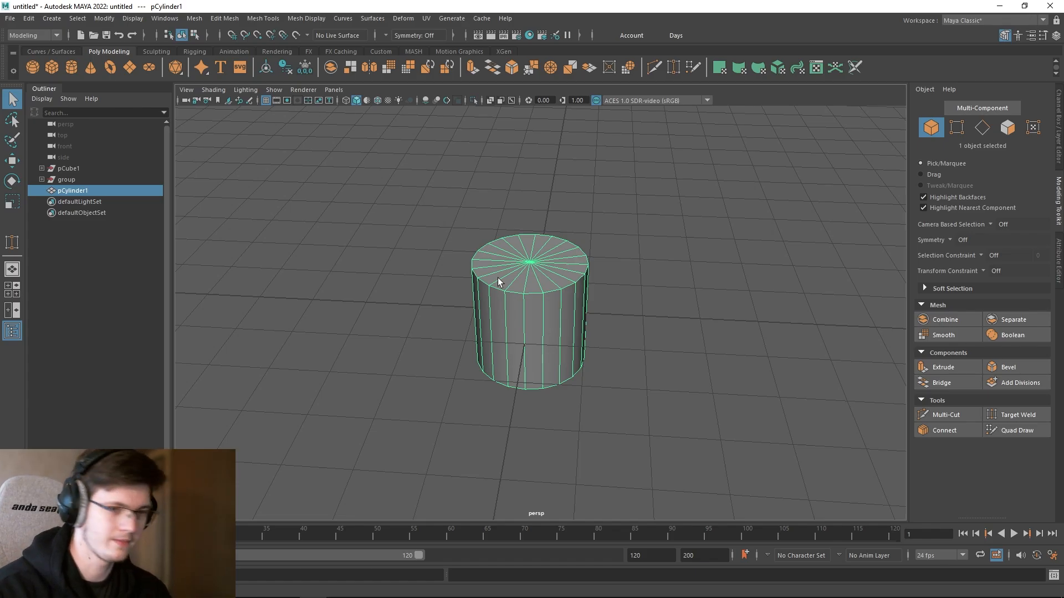
key(super+space)
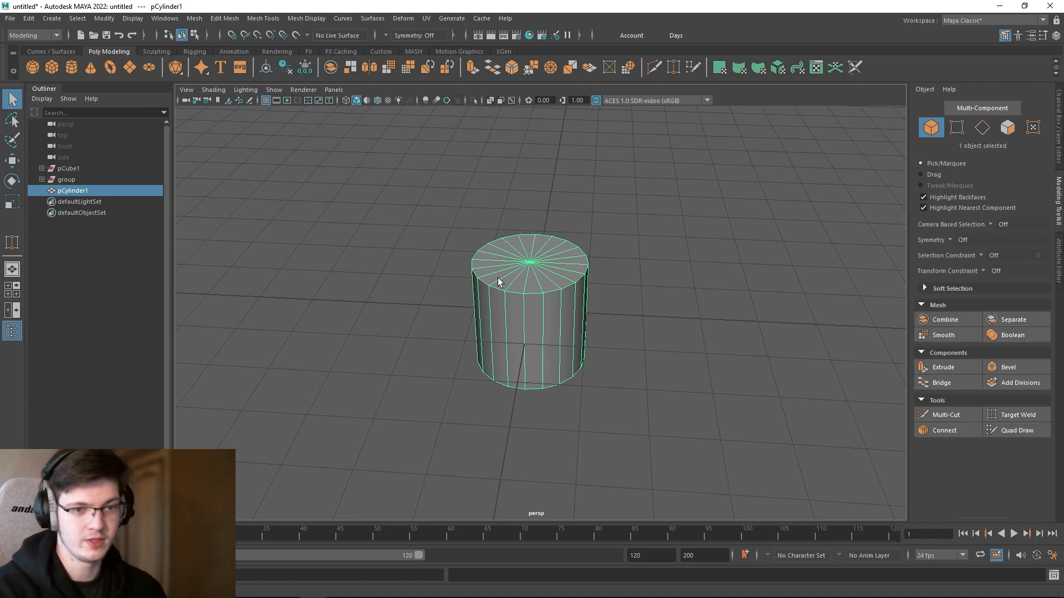
Step: Rotate the cylinder about 35 degrees around its Z axis and return to the selection tool
key(e)
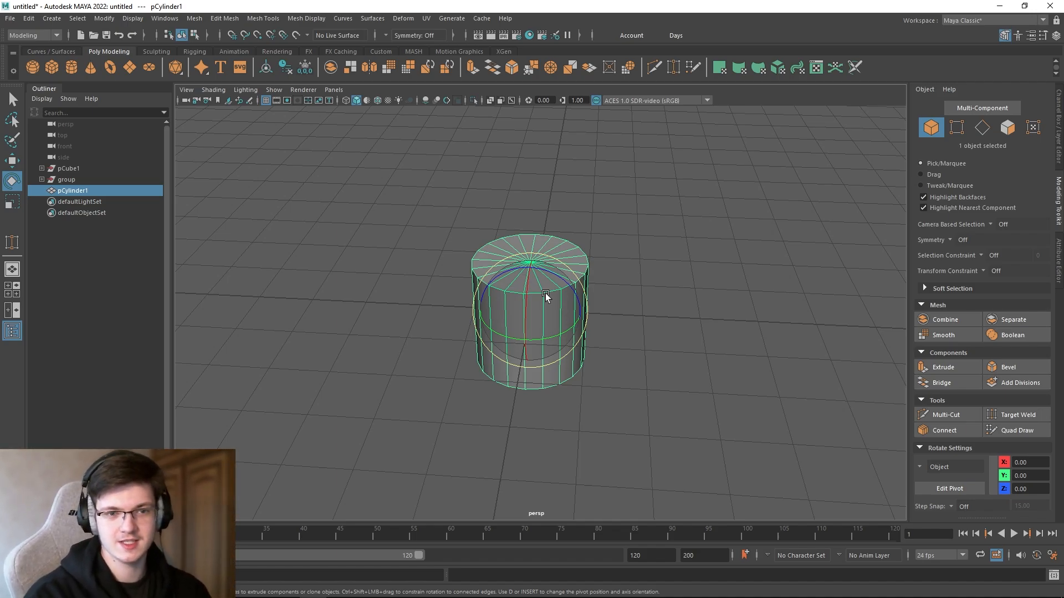
alt+drag(540, 314, 648, 442)
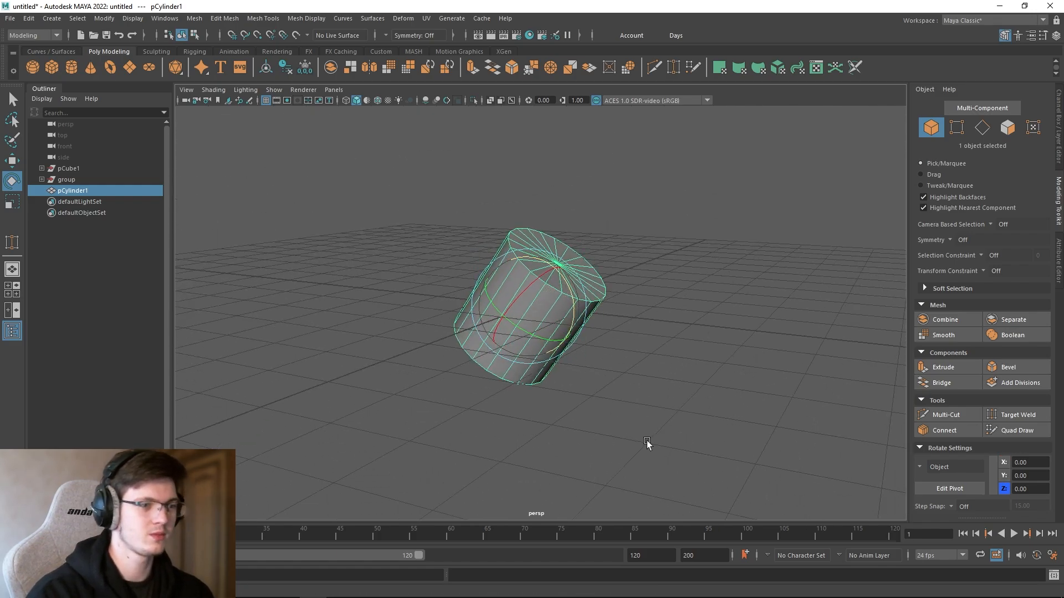
key(w)
alt+drag(614, 394, 499, 312)
key(e)
key(r)
key(q)
key(w)
key(q)
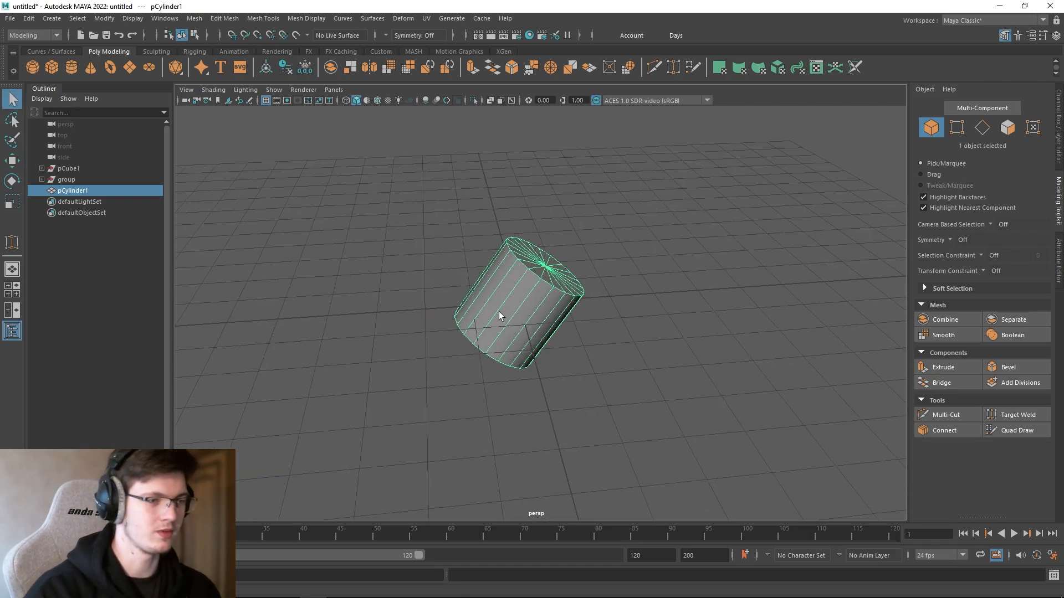
Step: Look through the cylinder's context commands, object display options and soft selection settings
click(598, 321)
scroll(576, 310, up, 3)
alt+drag(576, 311, 543, 300)
click(543, 300)
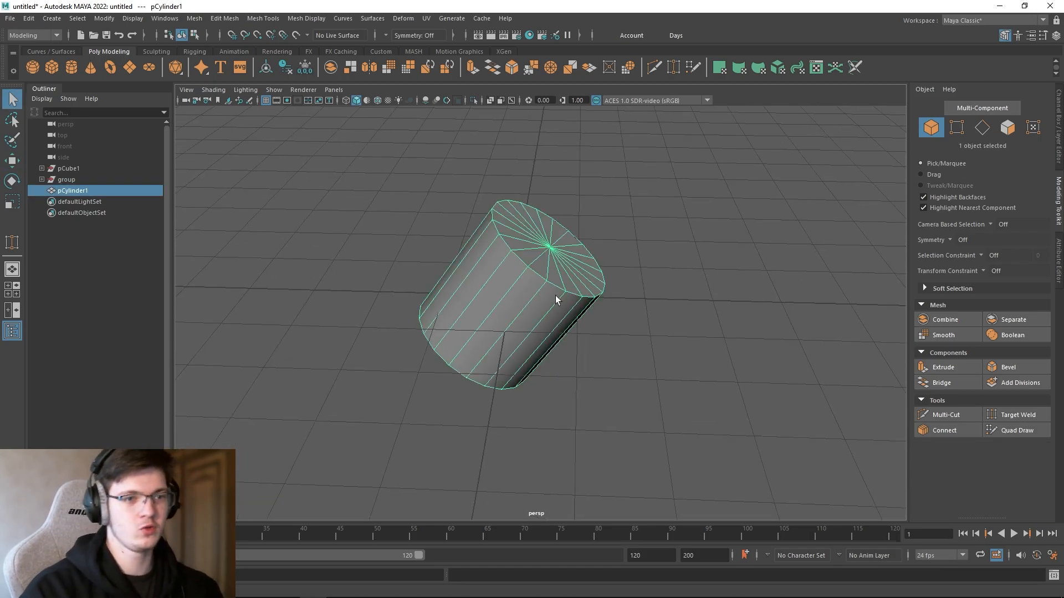
right_click(660, 282)
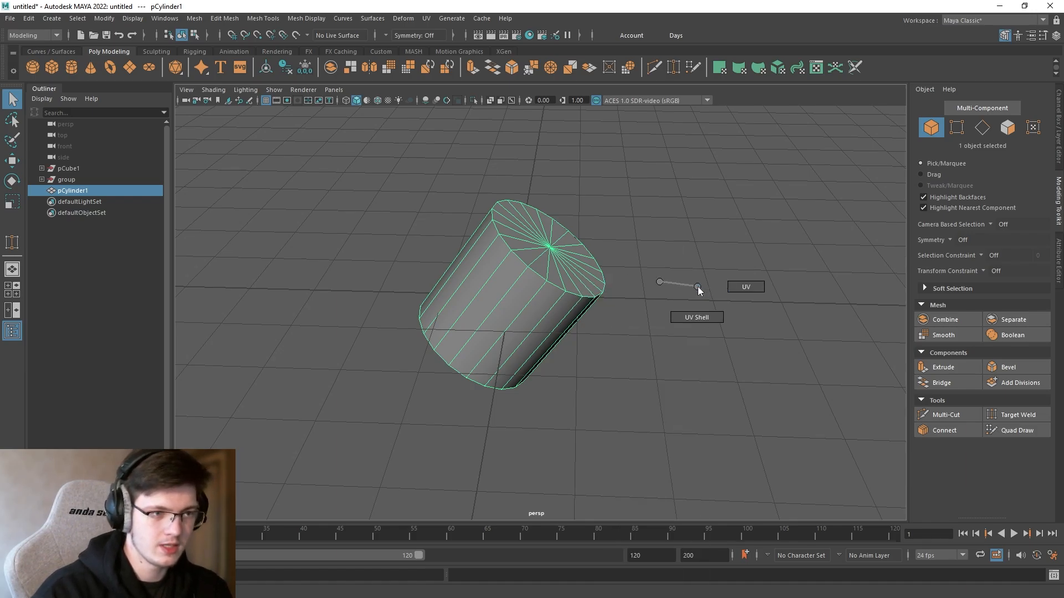
right_click(665, 277)
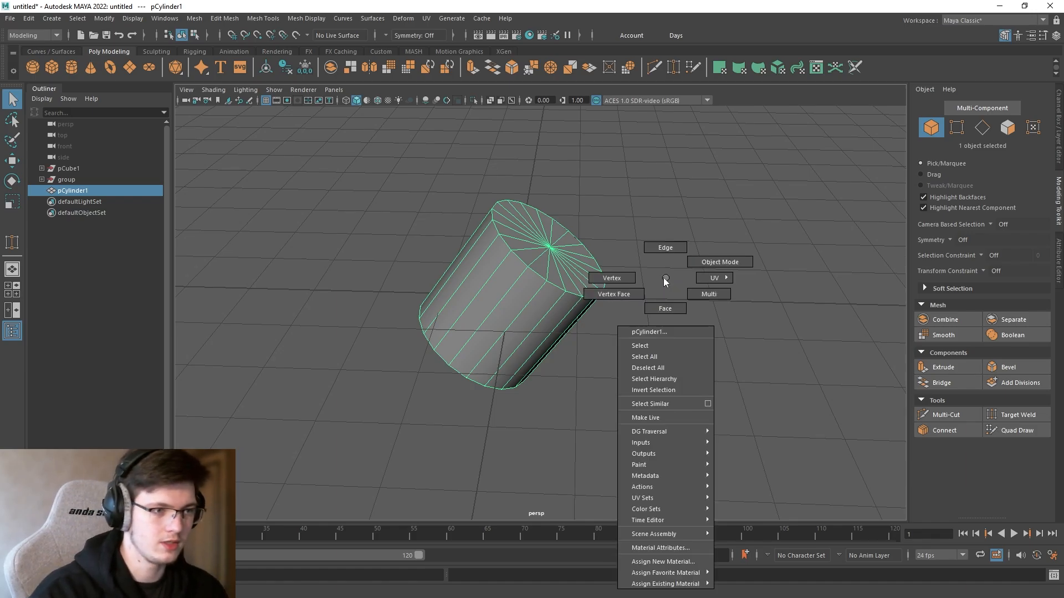
mouse_move(671, 451)
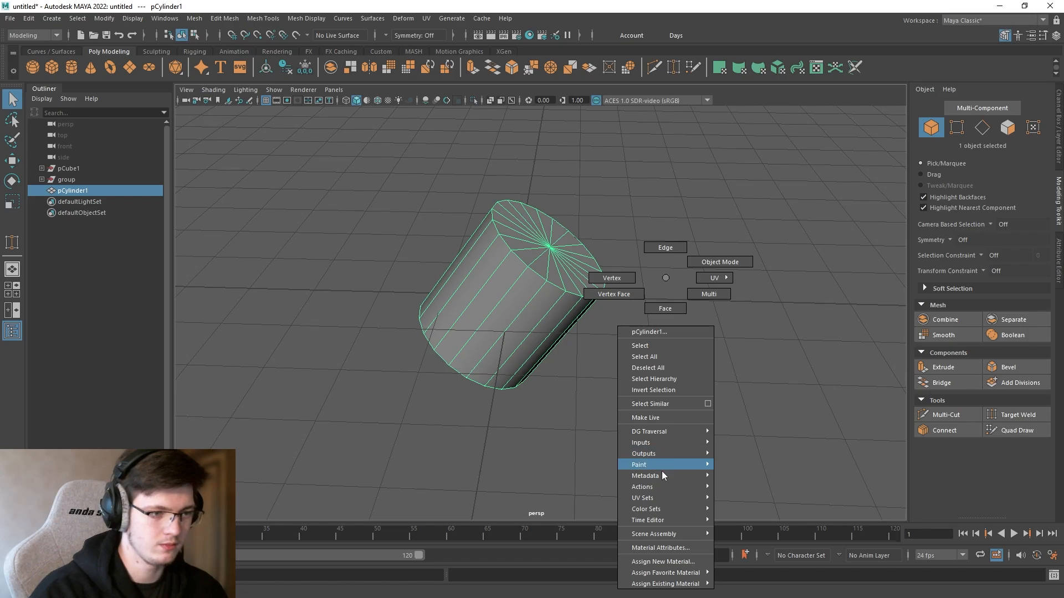
mouse_move(662, 487)
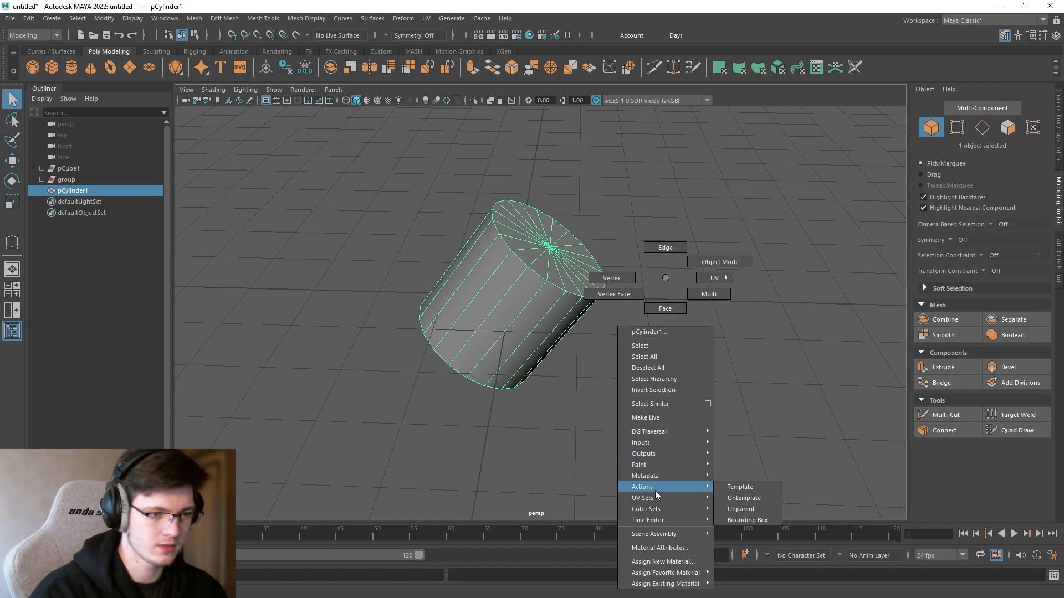
click(513, 464)
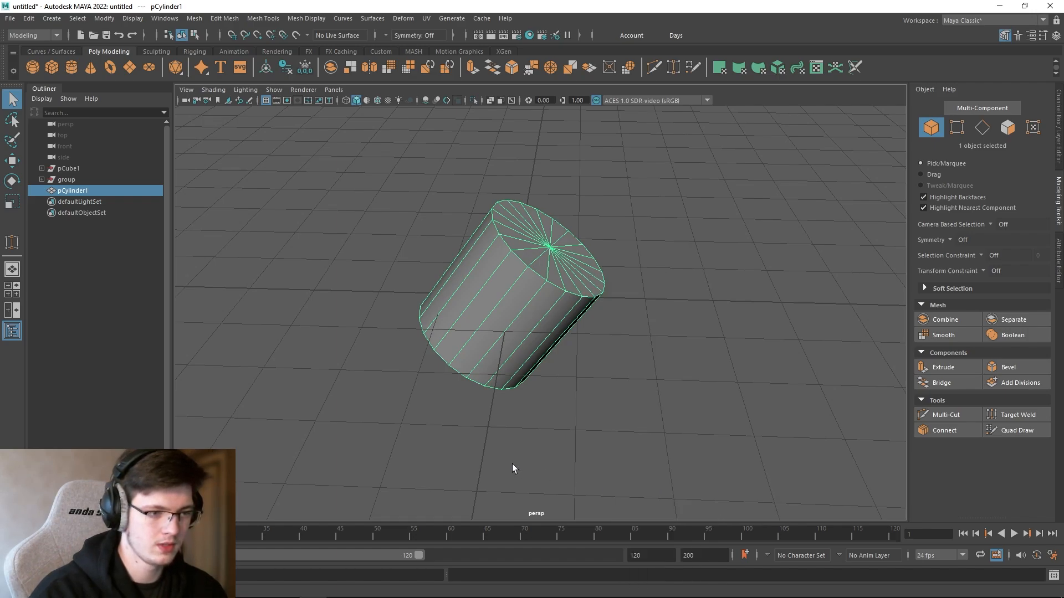
click(921, 89)
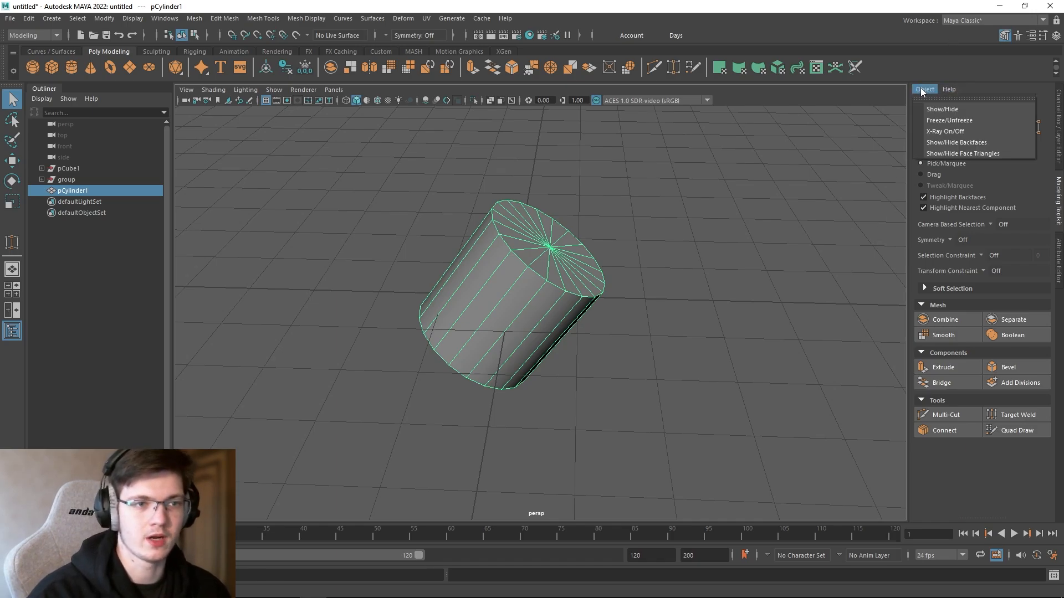
click(922, 89)
click(924, 288)
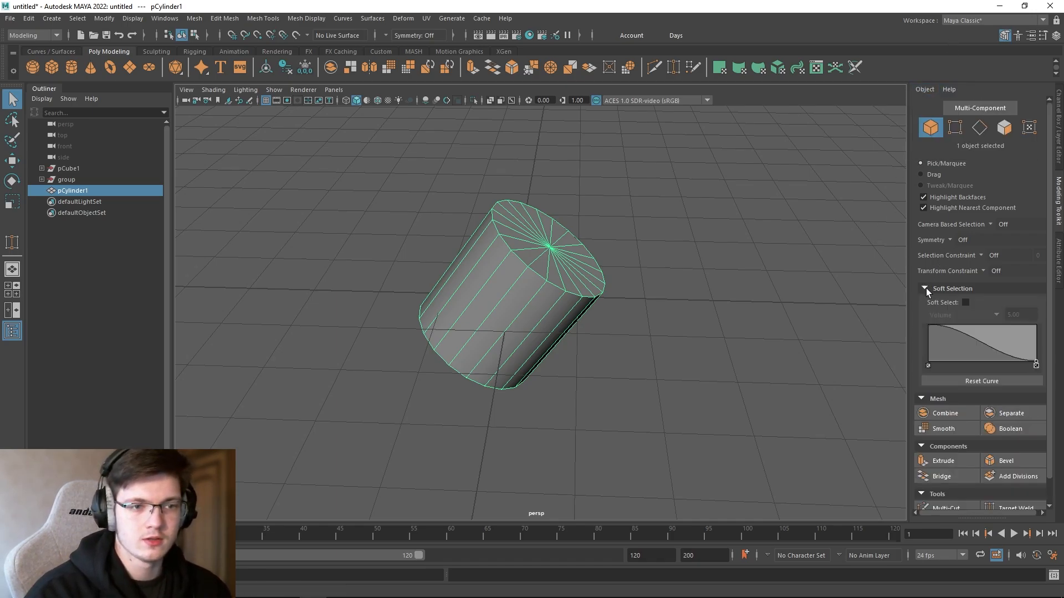
click(924, 288)
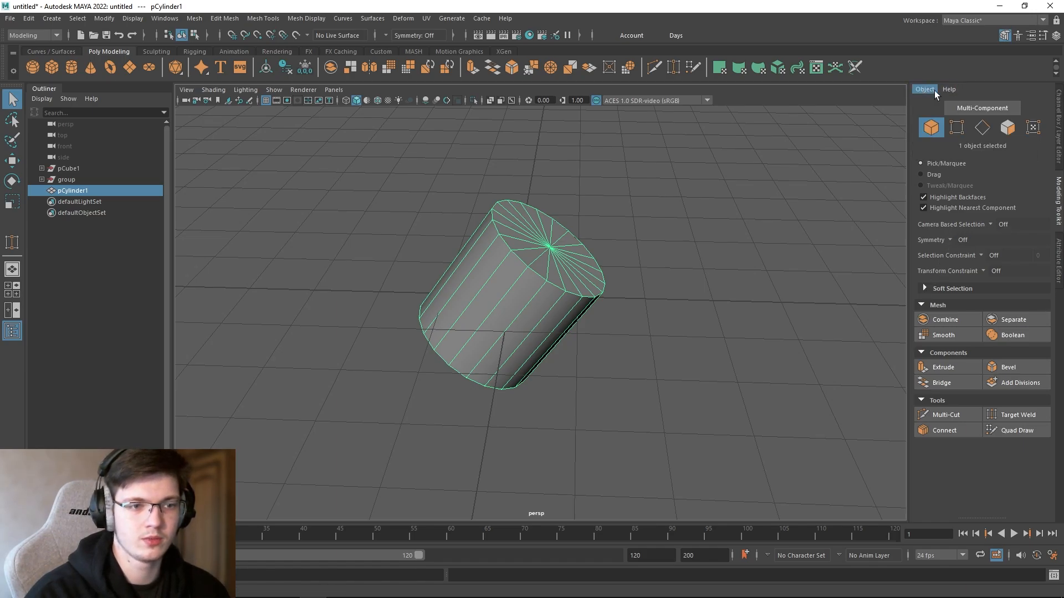
Step: Examine the cylinder shape node's Object Display, Smooth Mesh, Mesh Controls, Tessellation and Mesh Component Display attributes
click(1058, 247)
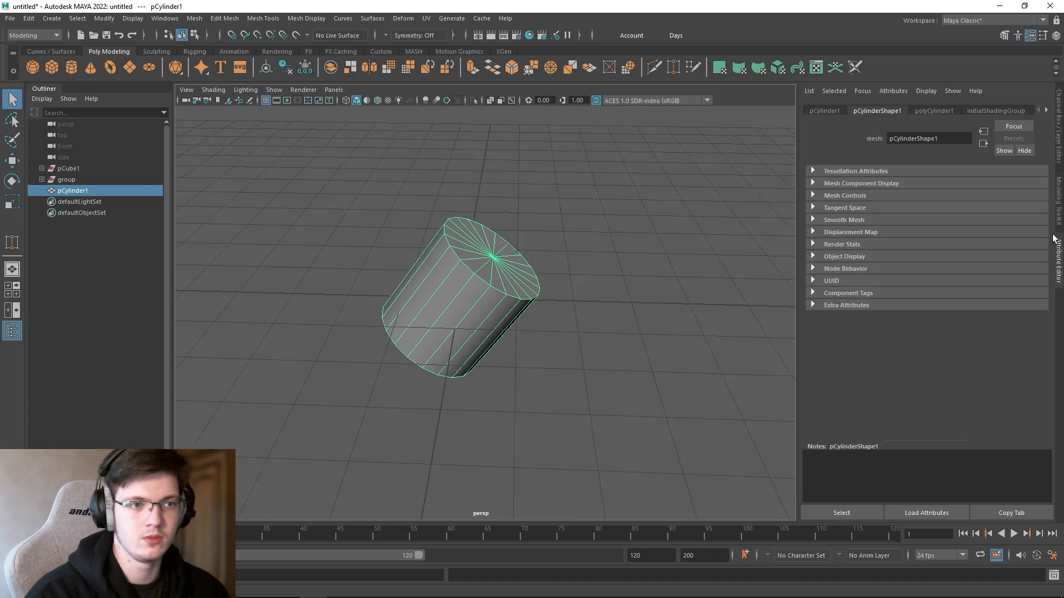
click(812, 256)
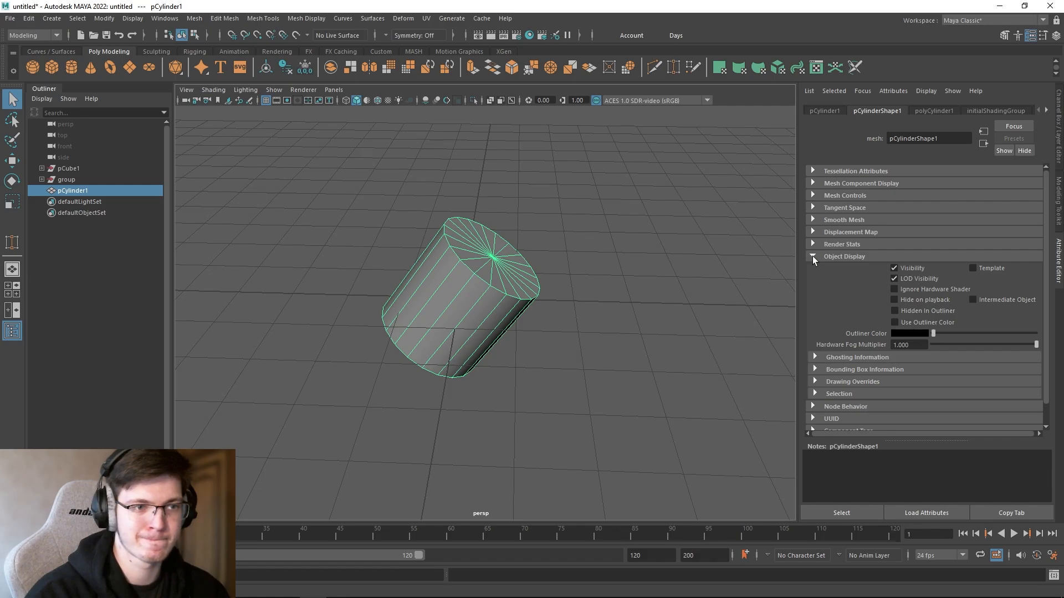
click(812, 256)
click(810, 220)
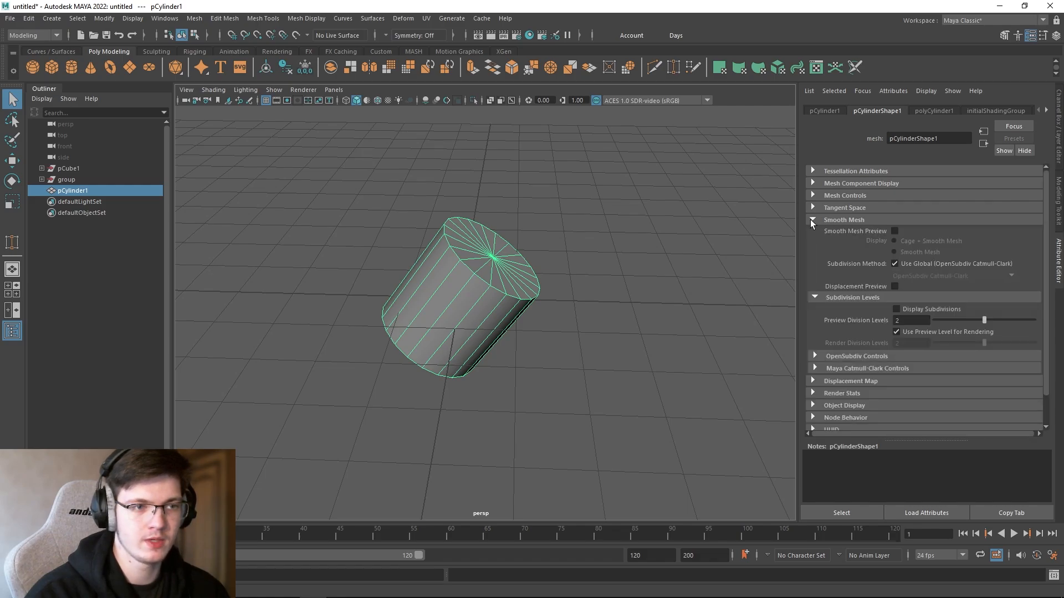
click(810, 219)
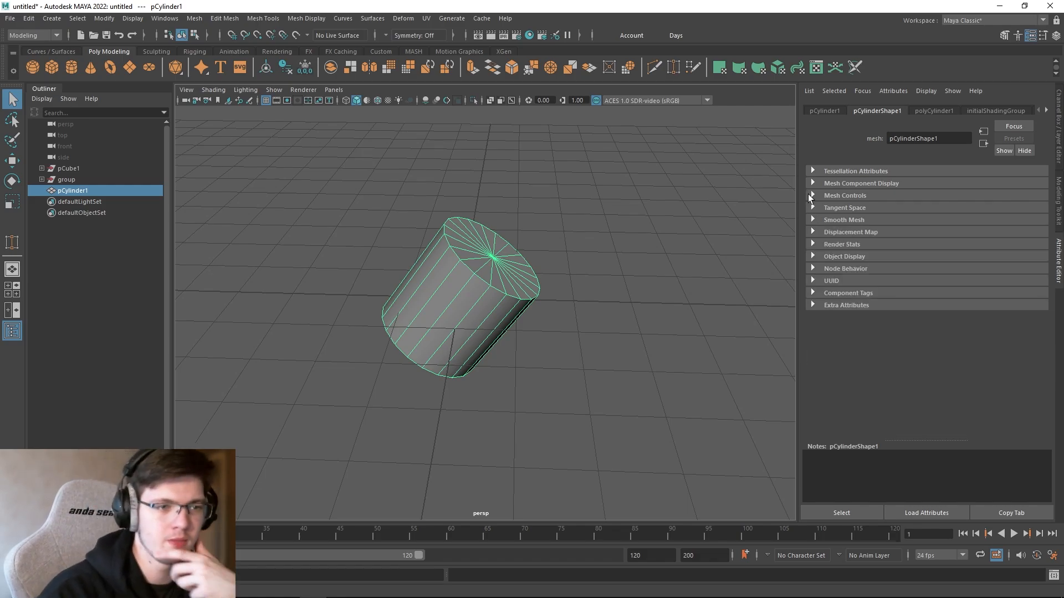
click(811, 195)
click(811, 195)
click(813, 172)
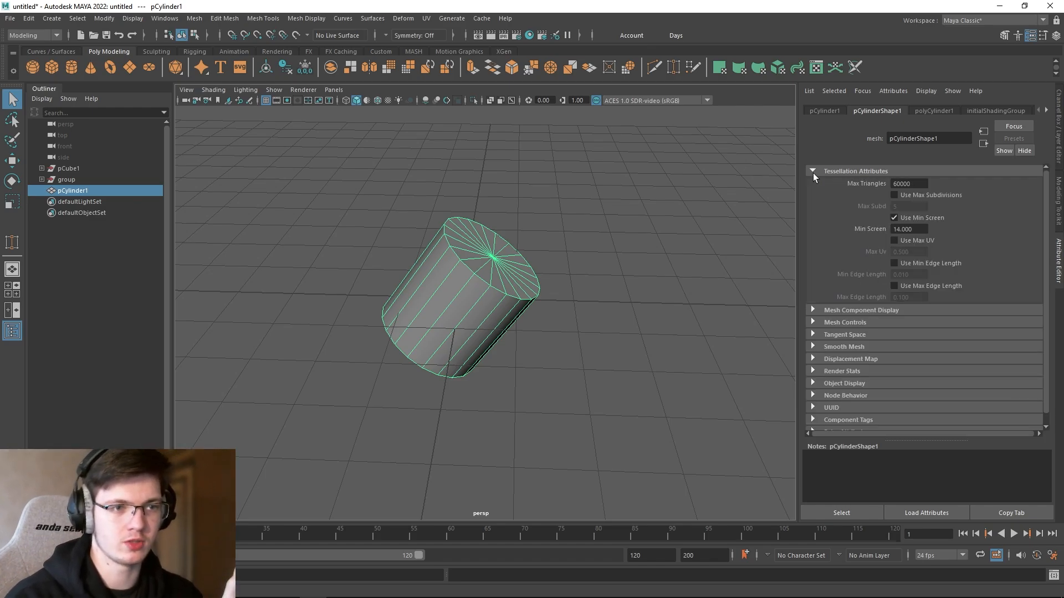
click(812, 173)
click(813, 173)
click(813, 173)
click(813, 185)
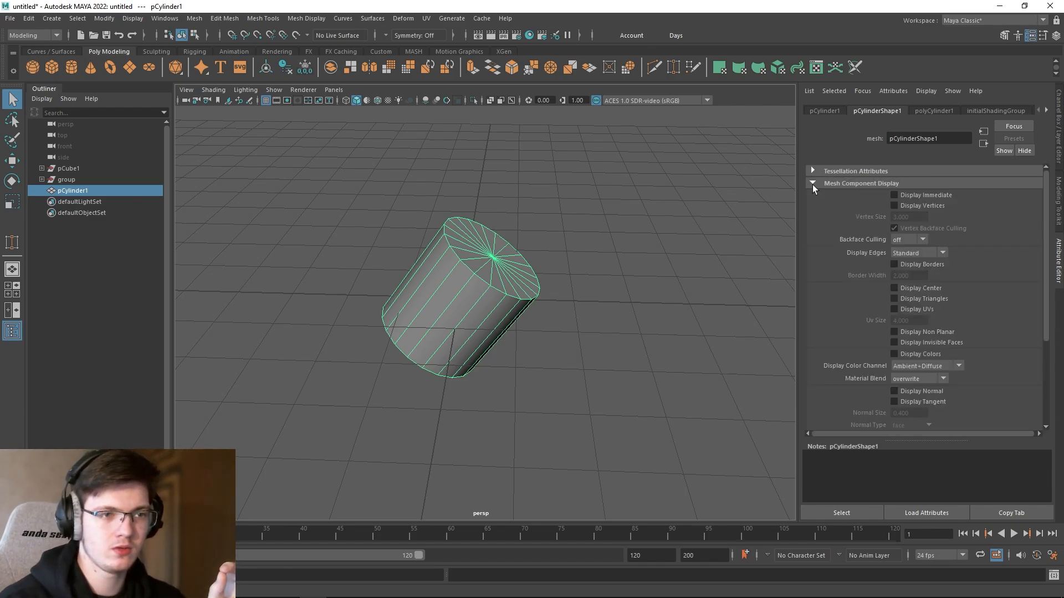
click(812, 184)
Step: Examine the shape node's Mesh Controls, Tangent Space, Smooth Mesh, Displacement Map and Render Stats attributes
click(812, 195)
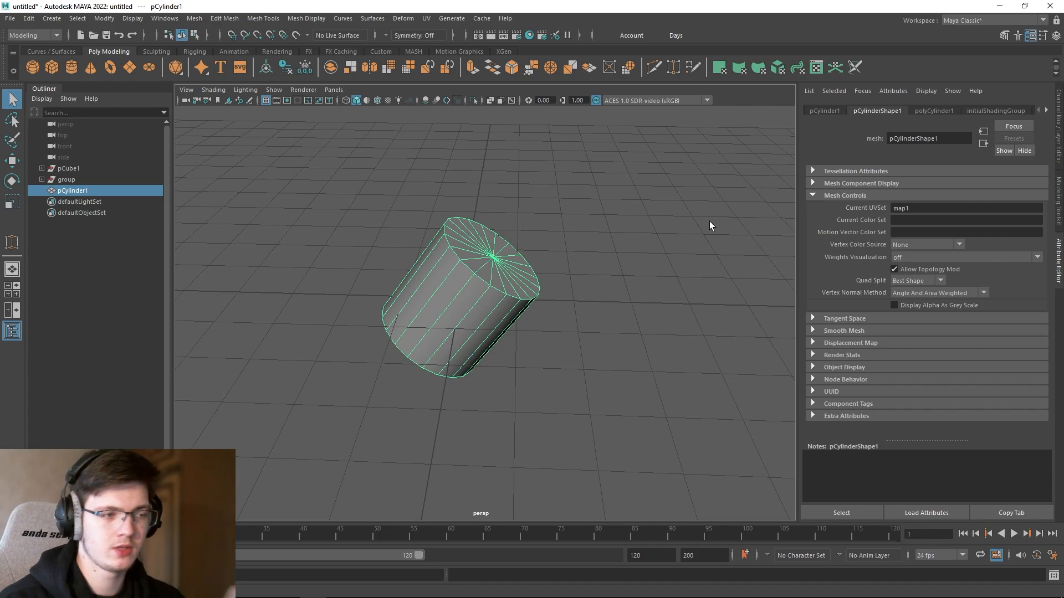
click(812, 195)
click(812, 207)
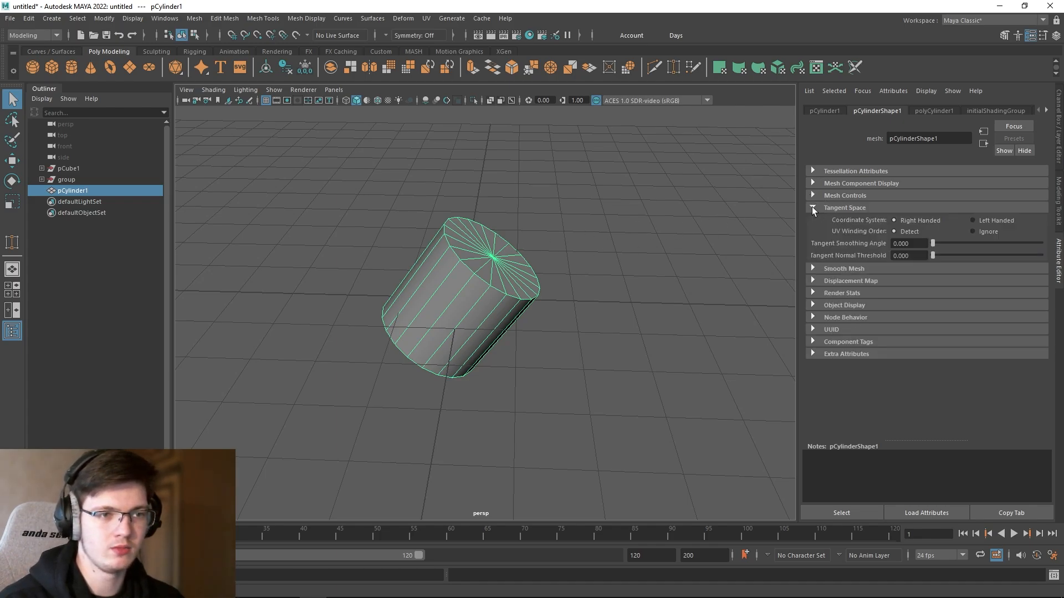
click(813, 207)
click(814, 220)
click(814, 221)
click(815, 235)
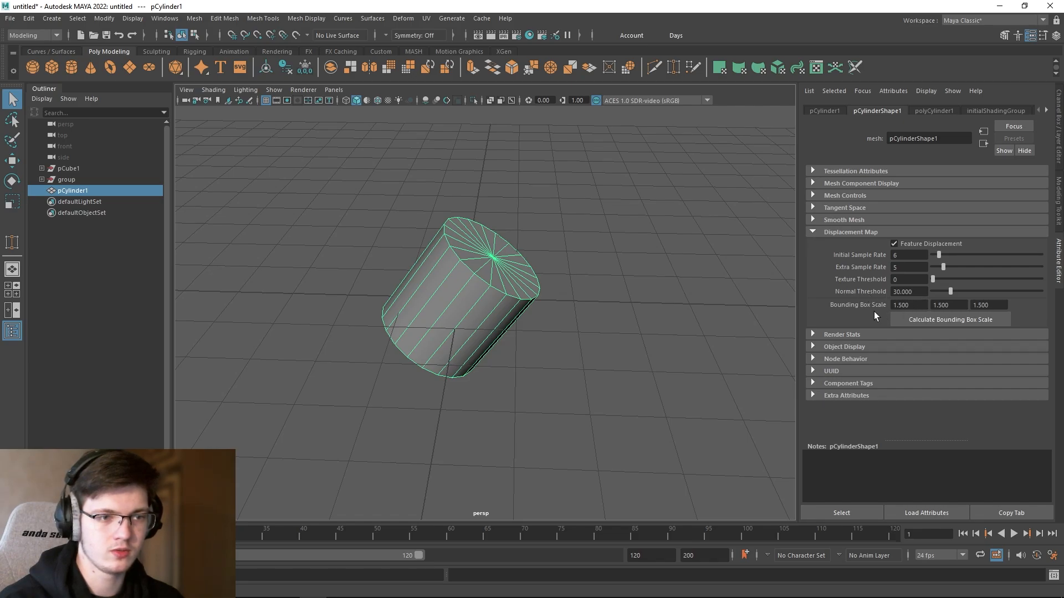
click(815, 233)
click(812, 245)
click(812, 245)
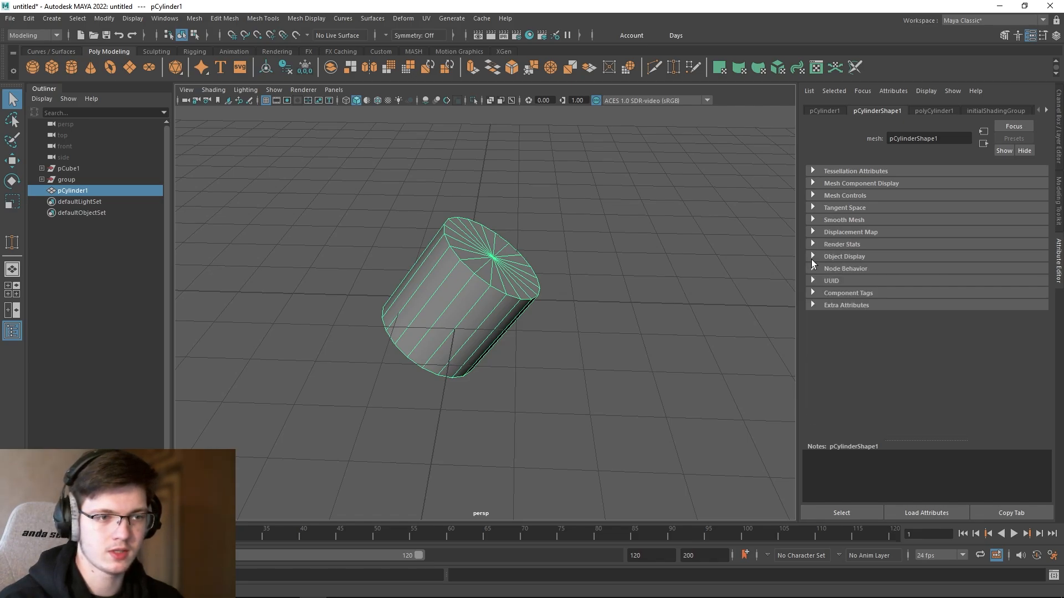
Step: Examine the shape node's Object Display, Extra Attributes, Component Tags and Node Behavior sections
click(811, 258)
click(812, 258)
click(812, 305)
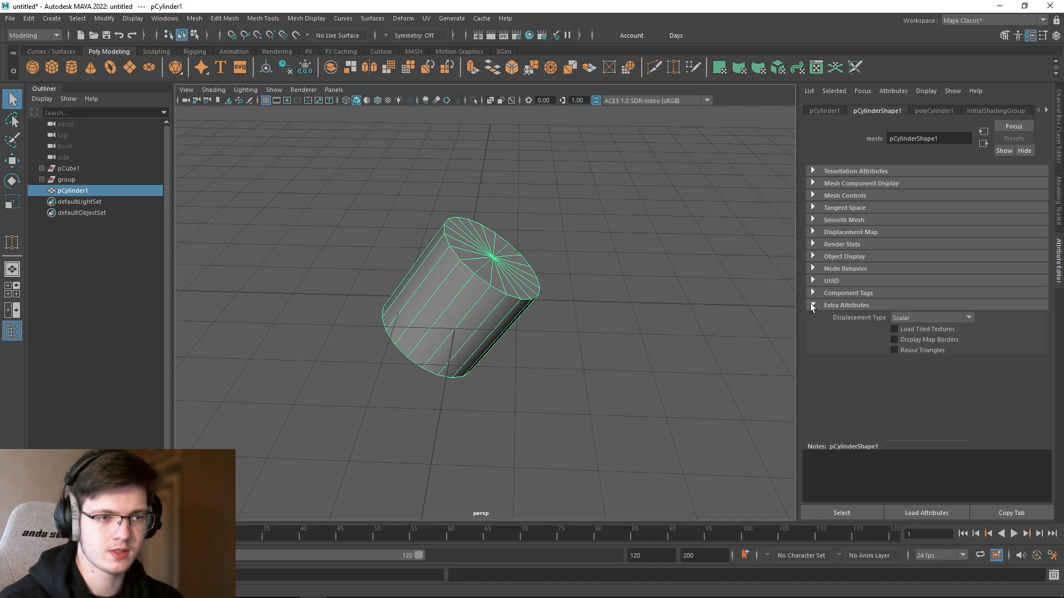
click(812, 305)
click(813, 293)
click(813, 293)
click(813, 269)
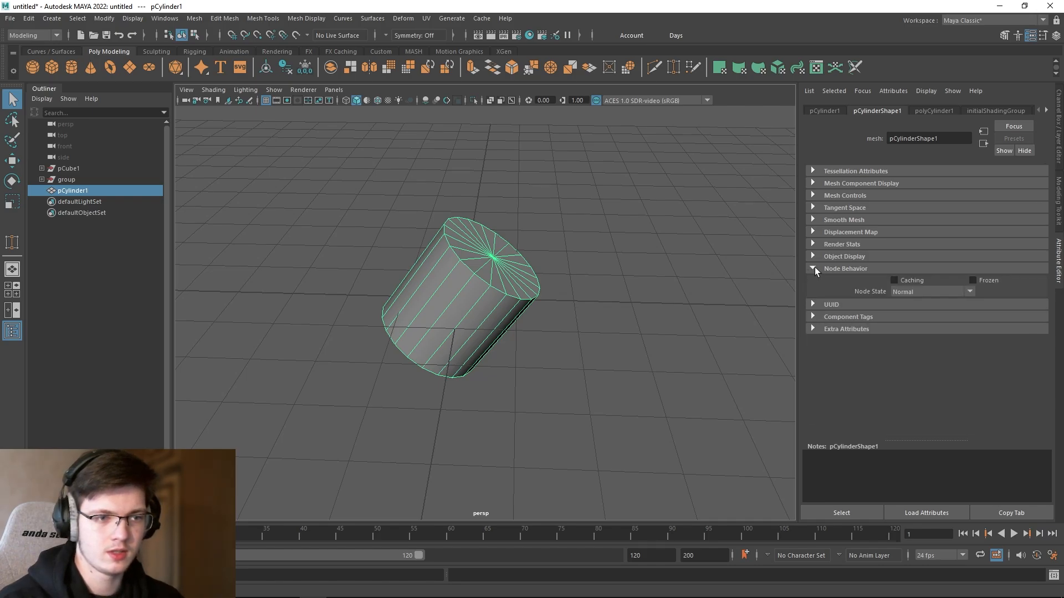
click(814, 268)
click(812, 257)
click(811, 256)
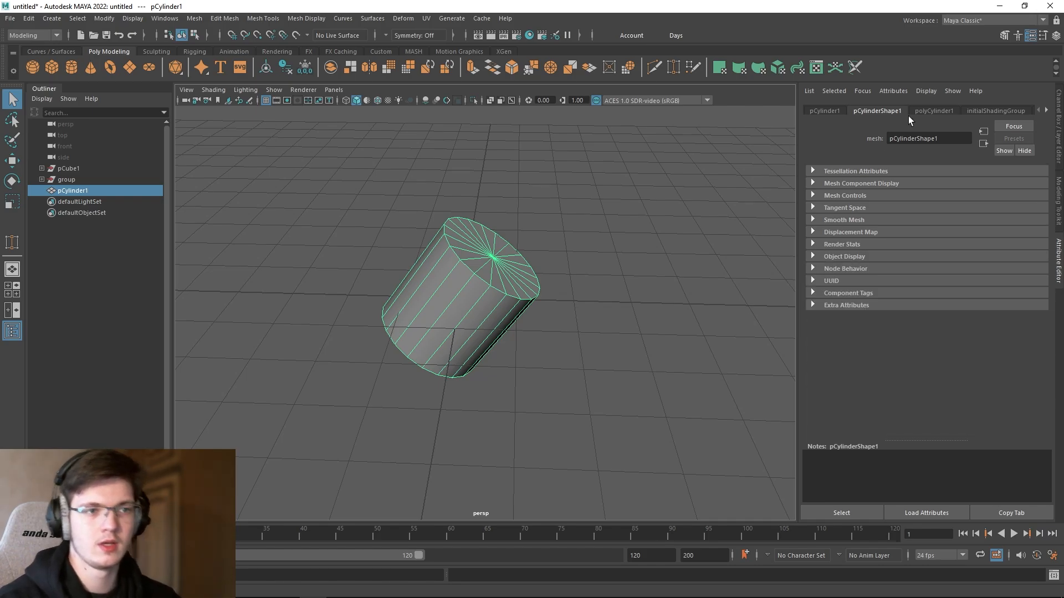
Step: Review the cylinder's creation history, shading group and transform attributes, including its pivots, display and limit settings
click(941, 110)
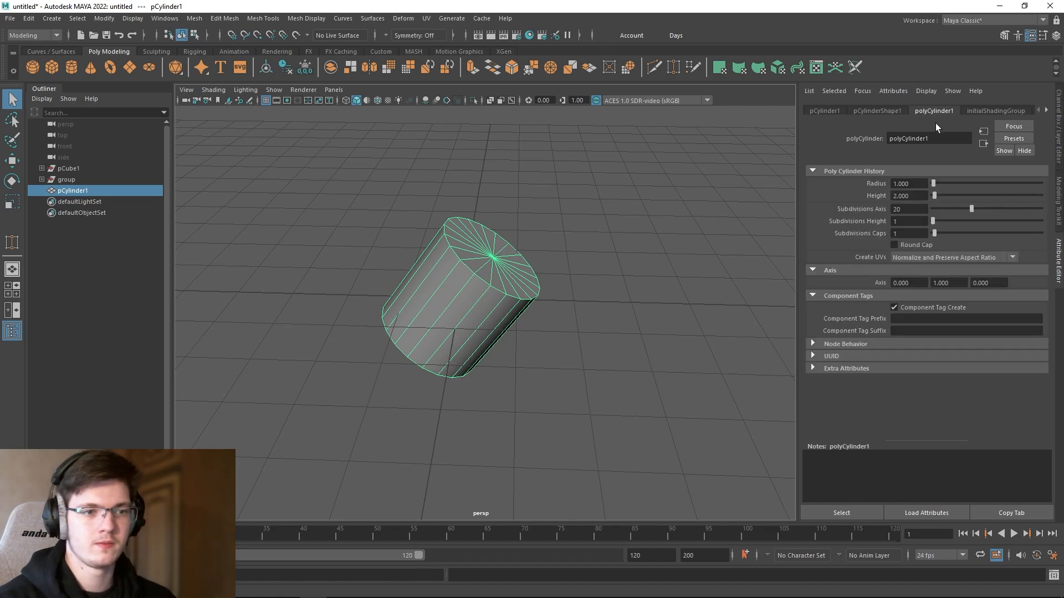
click(974, 112)
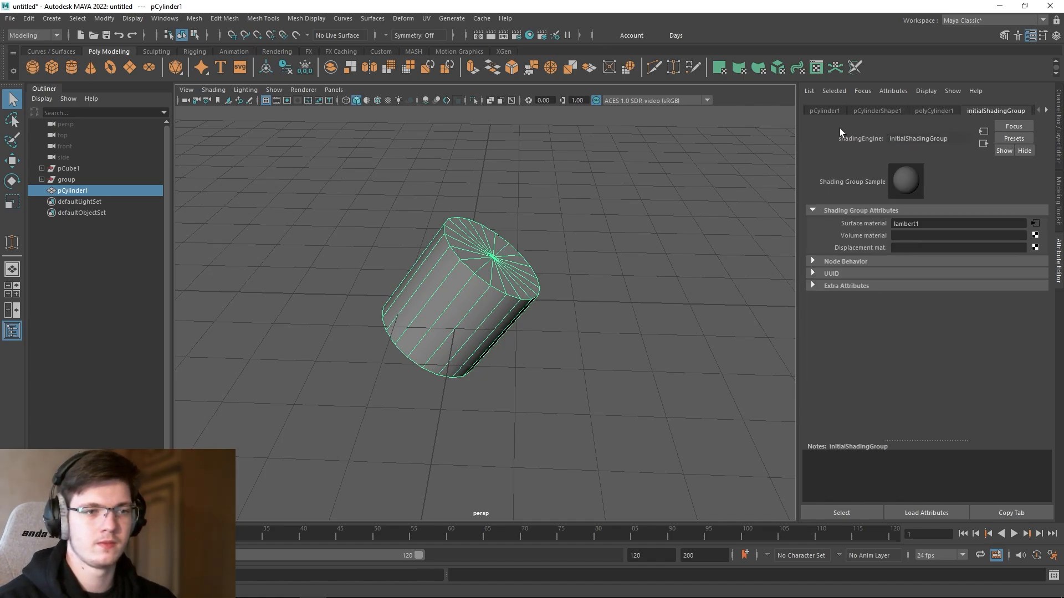
click(823, 112)
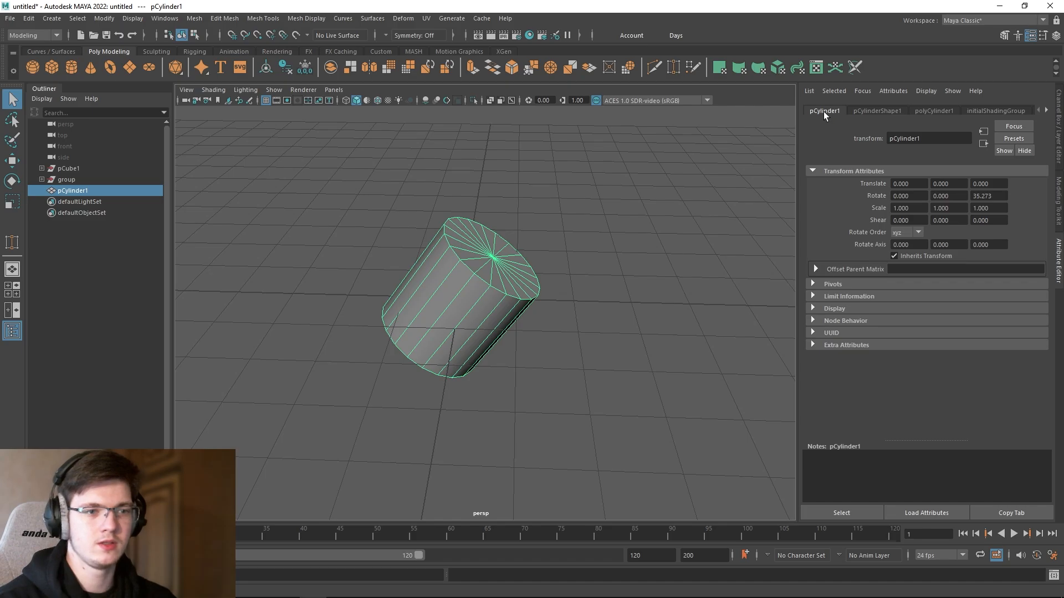
click(815, 269)
click(816, 269)
click(813, 285)
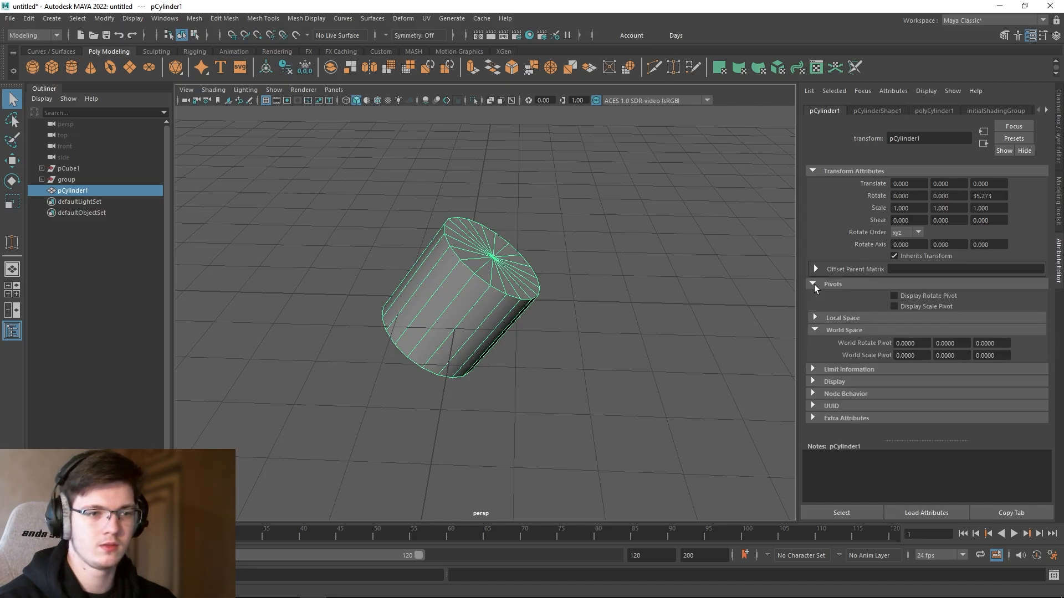
click(813, 284)
click(813, 308)
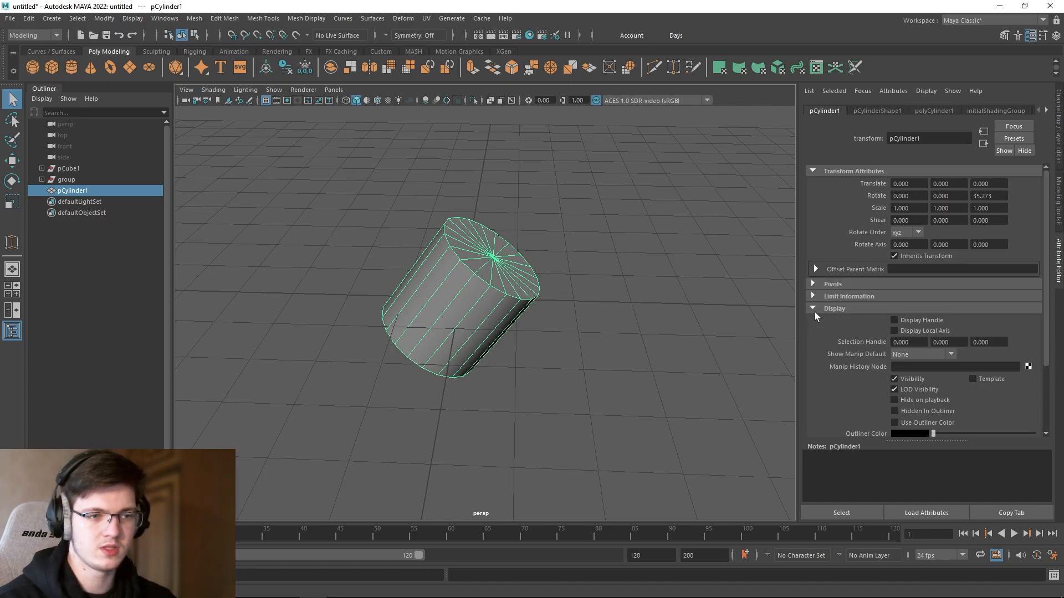
click(815, 310)
click(813, 298)
click(813, 298)
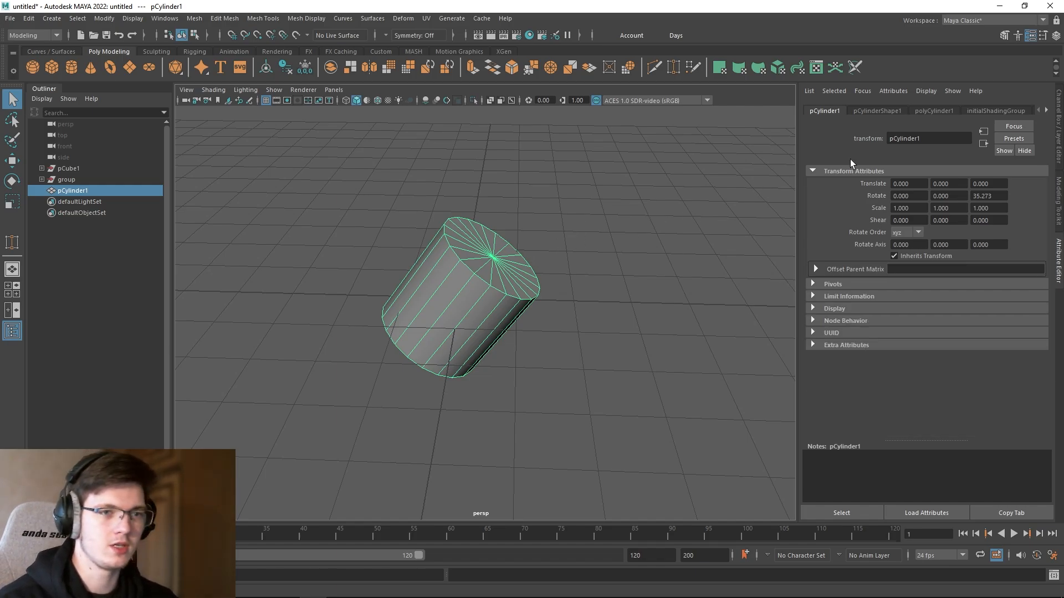
Step: Check the cylinder's channel values and channel commands, and bring back the modeling toolkit
click(1060, 136)
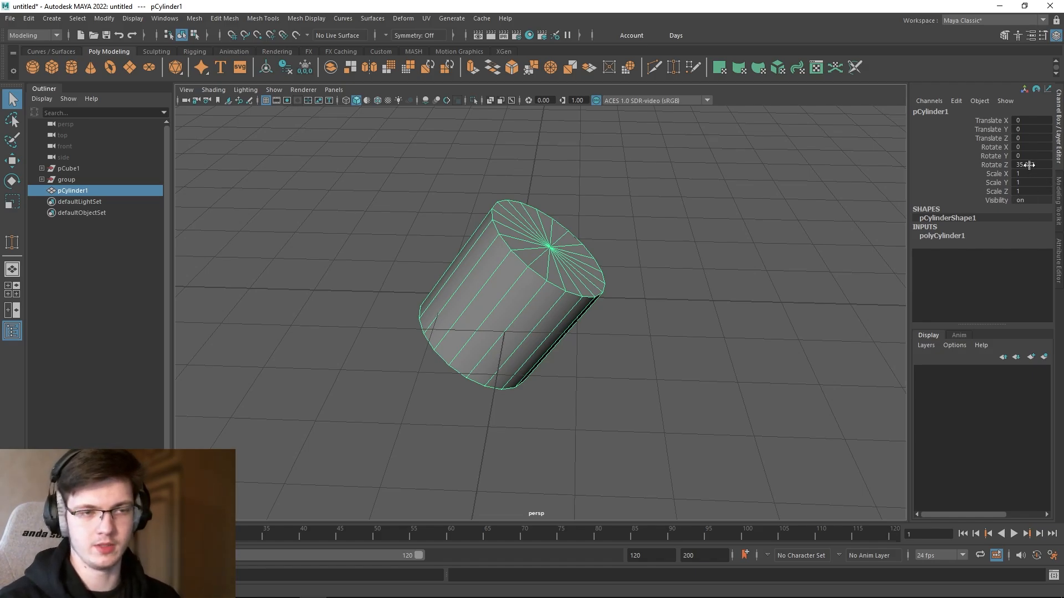
click(1006, 103)
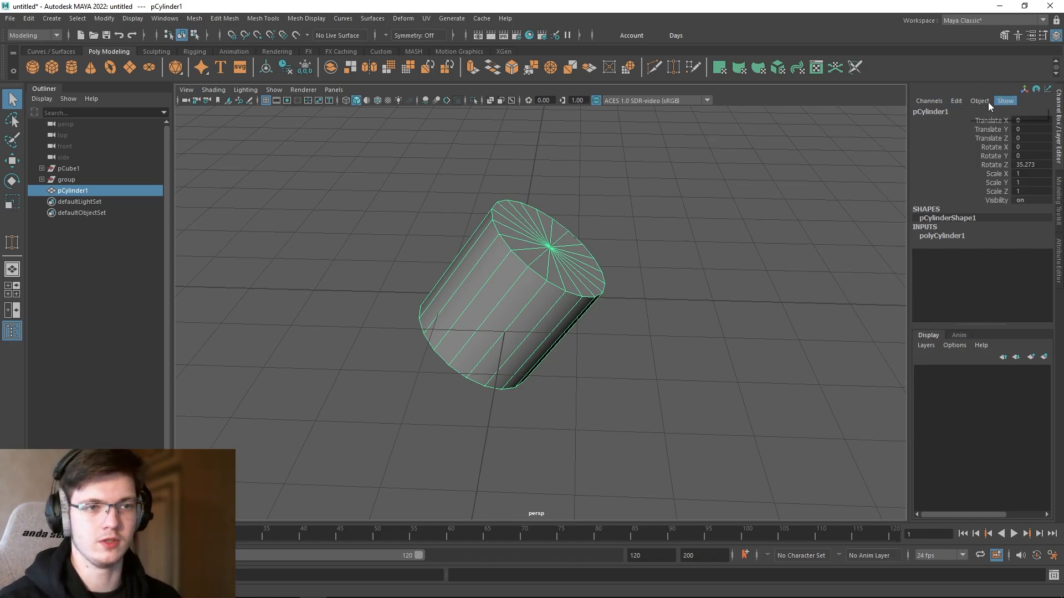
click(929, 101)
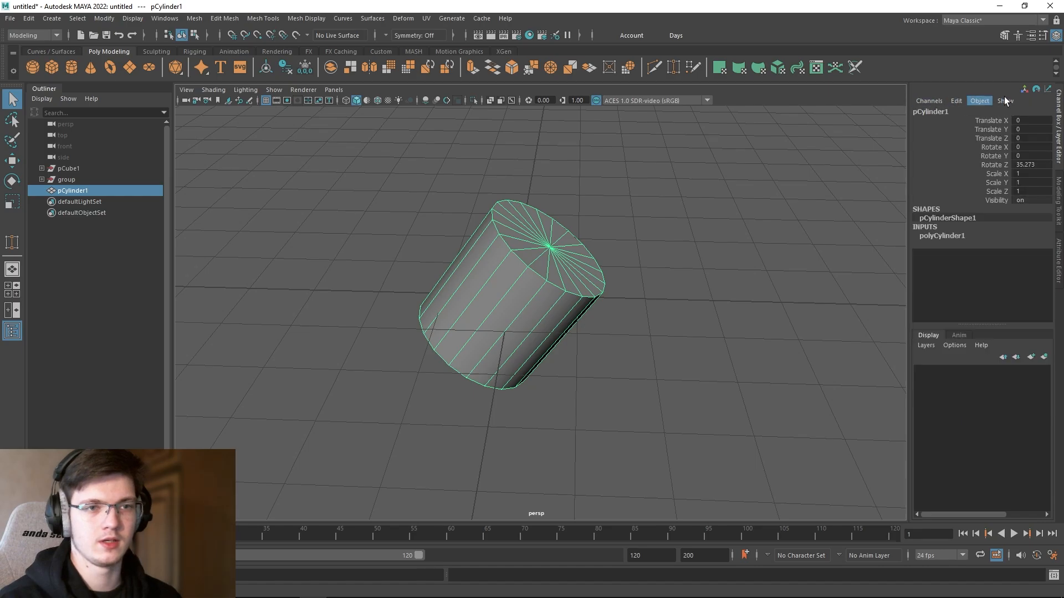
click(1052, 190)
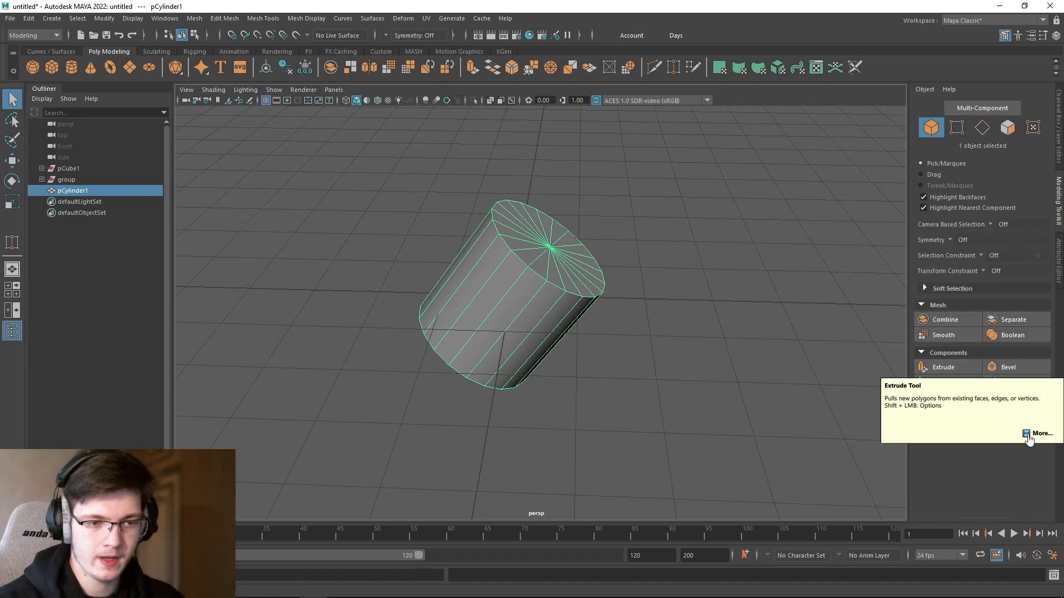
Step: Bring up the cylinder's attributes, select all of its faces in face mode, and return it to object mode
key(ctrl+a)
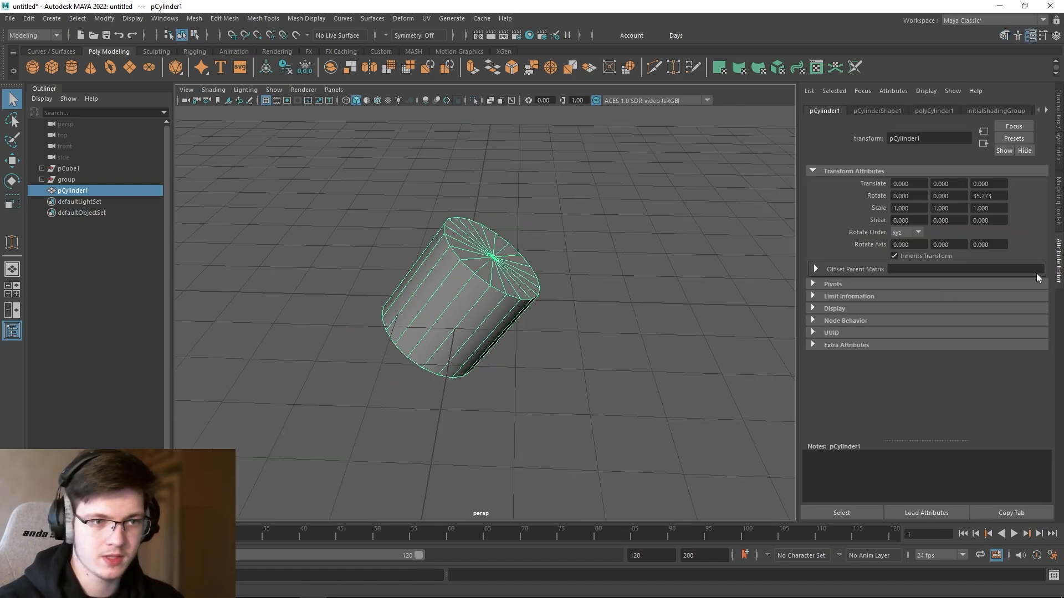
right_click(611, 278)
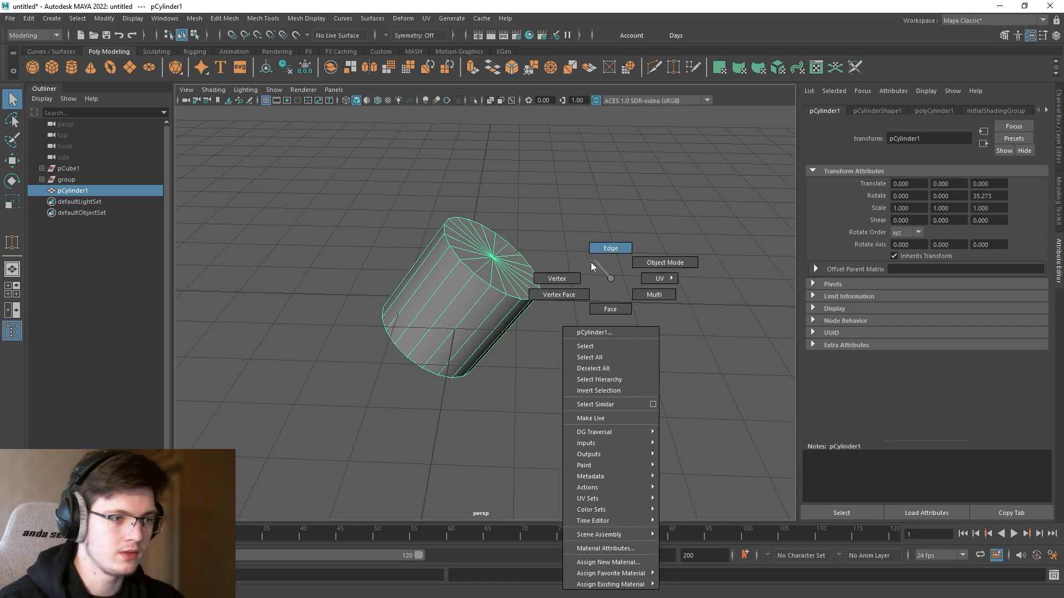
click(606, 302)
click(485, 285)
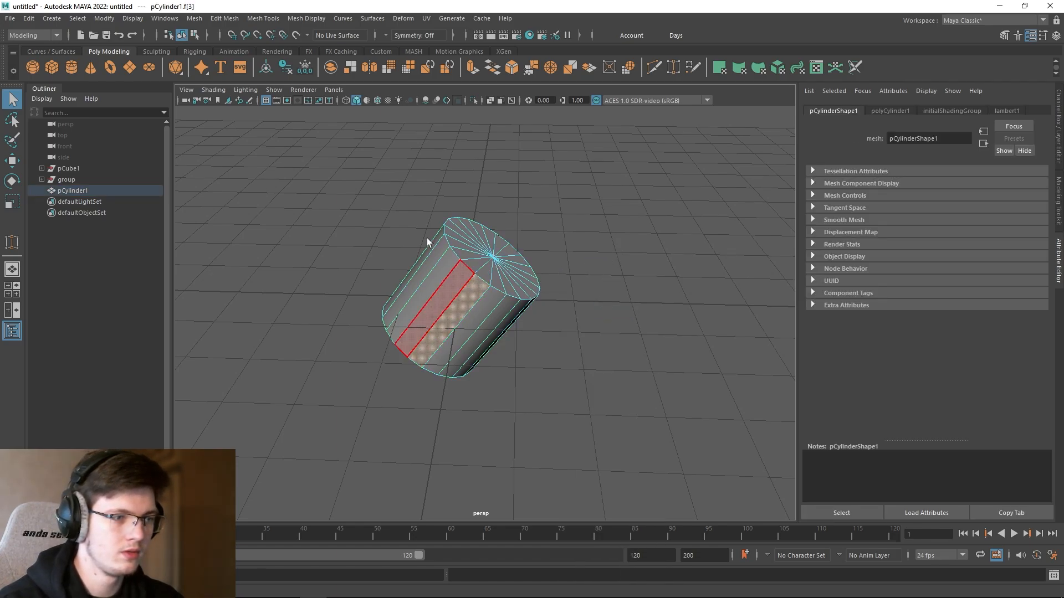
drag(321, 163, 583, 384)
right_drag(654, 271, 691, 265)
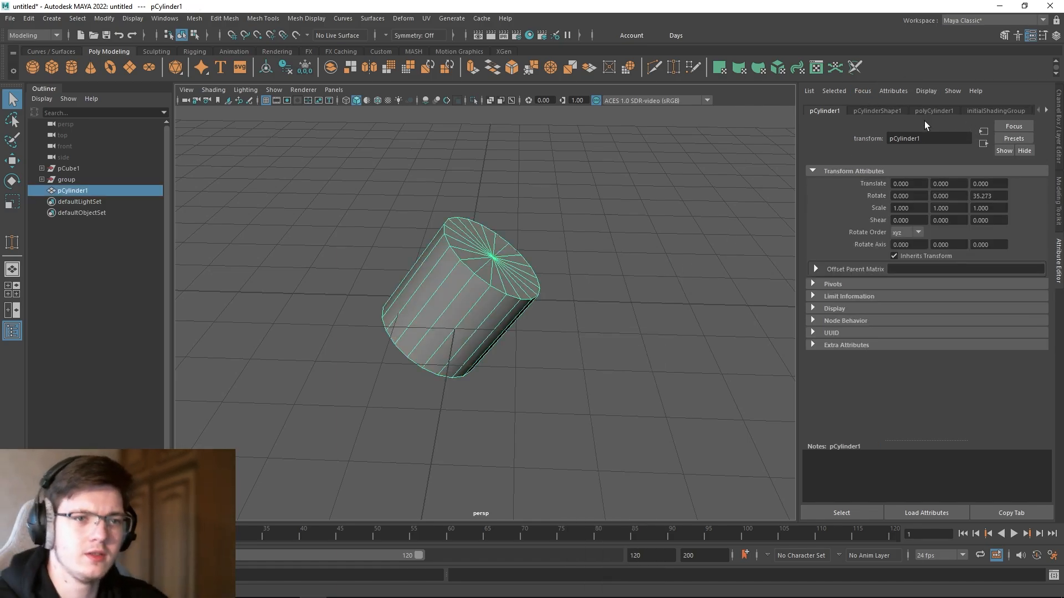
Step: Examine the cylinder's Pivots settings and its shape node's Mesh Controls and Tangent Space attributes
click(813, 283)
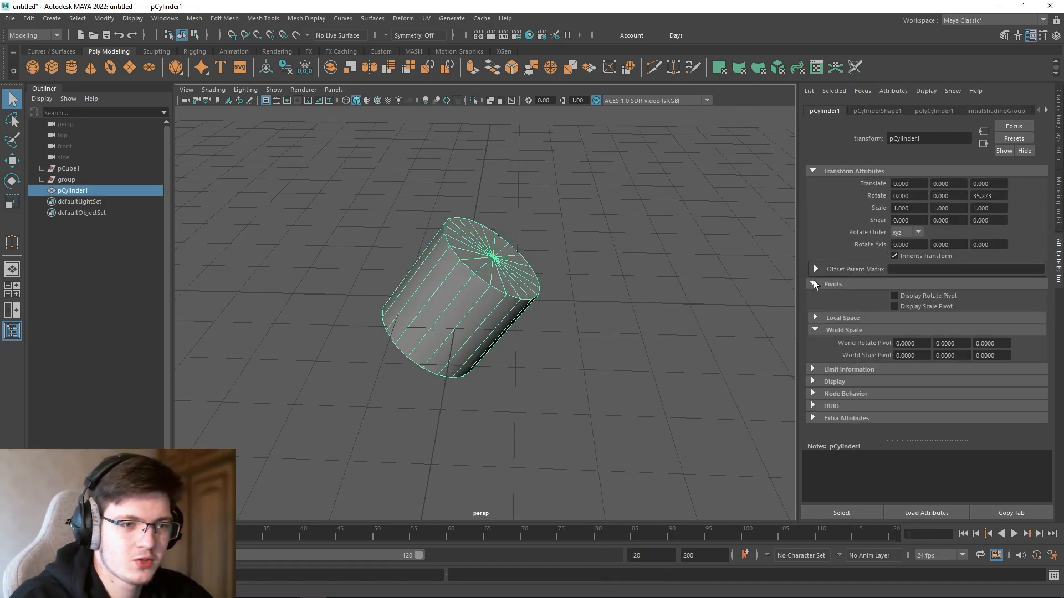
click(812, 284)
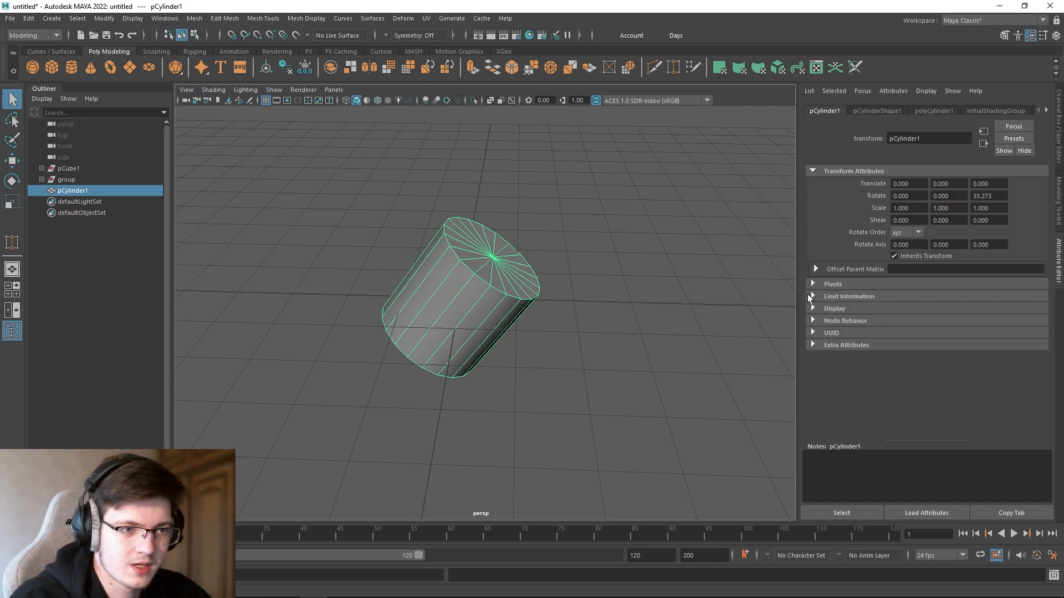
click(883, 113)
click(814, 195)
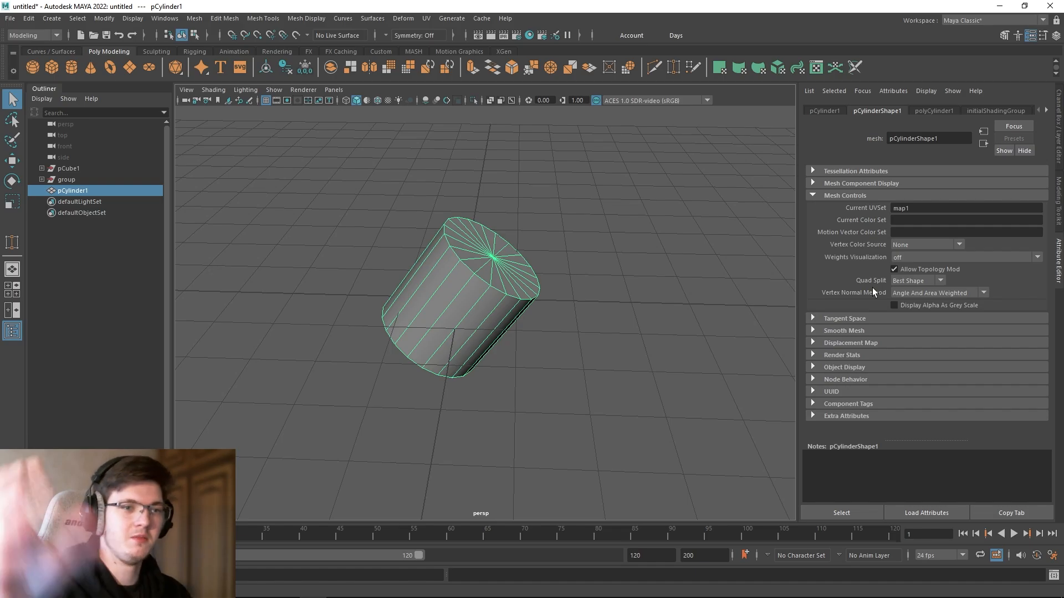
click(827, 319)
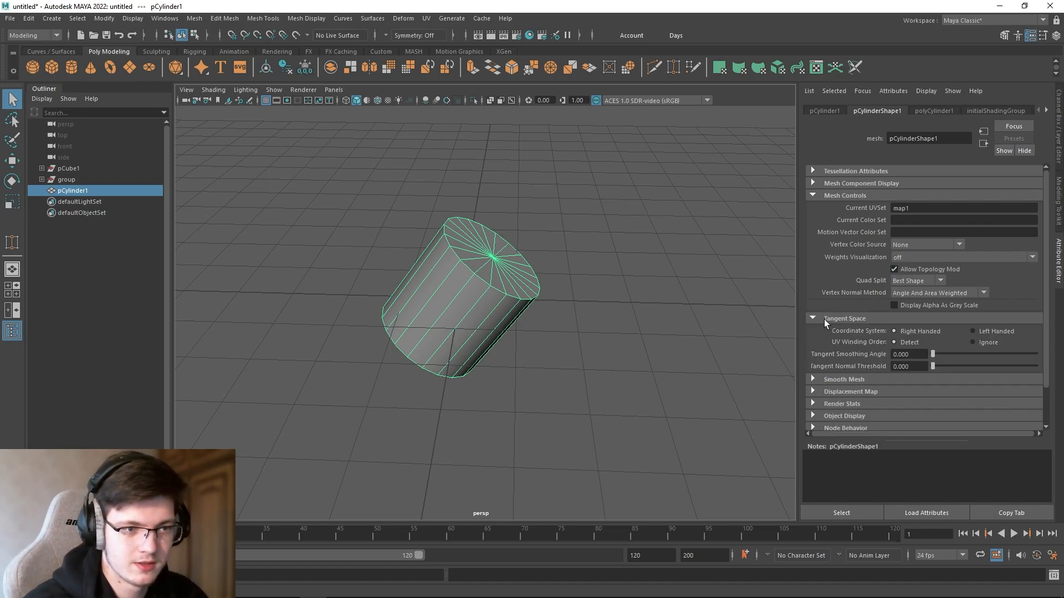
click(823, 319)
Step: Examine the shape node's Smooth Mesh attributes, including subdivision levels, OpenSubdiv controls and Maya Catmull-Clark controls
click(814, 332)
scroll(818, 340, down, 3)
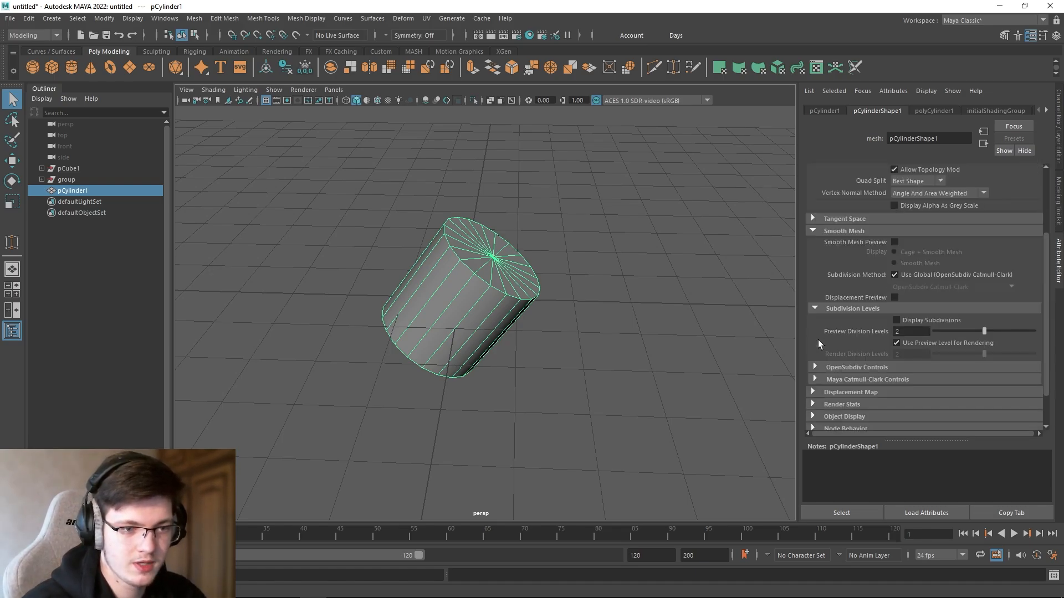
click(817, 366)
scroll(817, 364, down, 3)
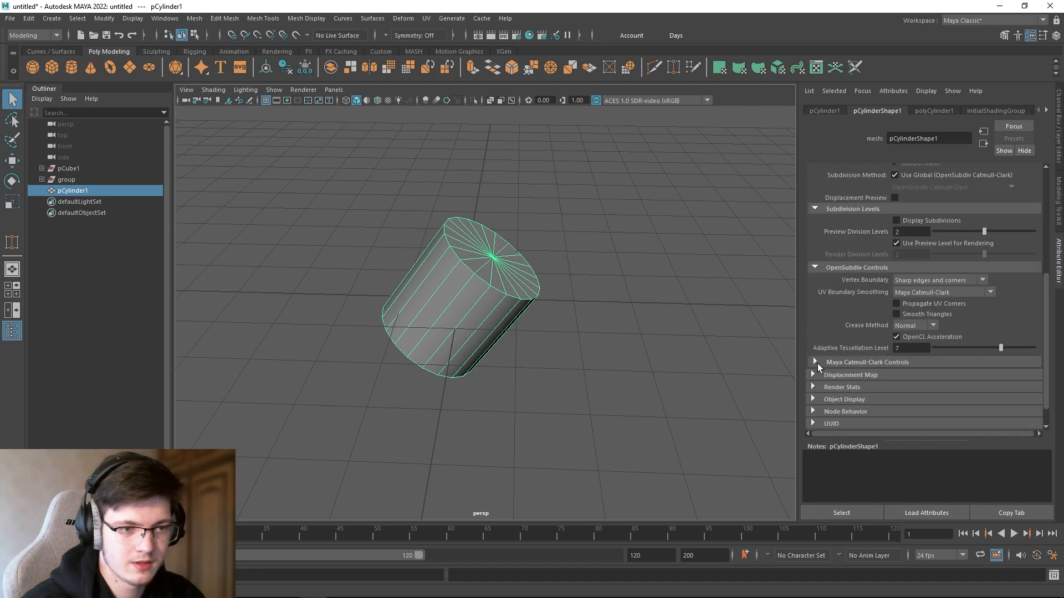
click(816, 362)
scroll(817, 363, down, 2)
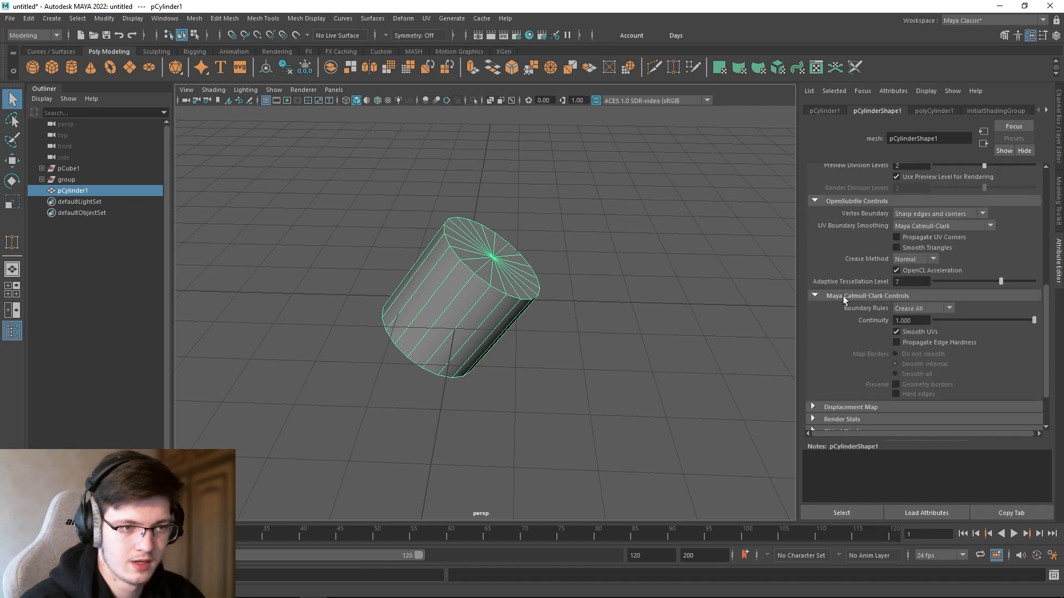
scroll(835, 306, down, 2)
Step: Examine the shape node's Displacement Map, Object Display and Component Tags sections
click(825, 346)
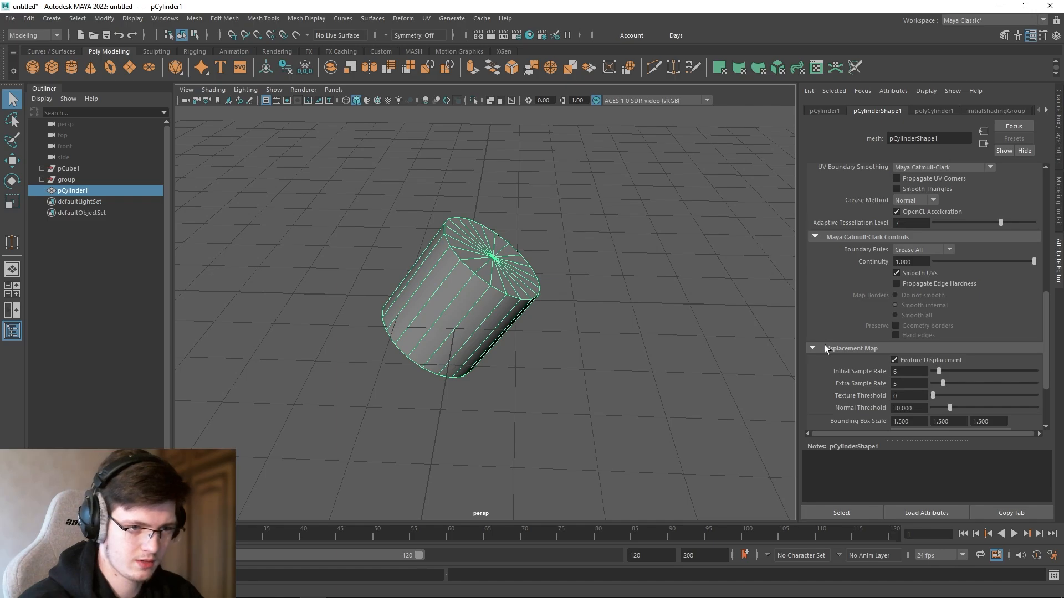
scroll(826, 346, down, 2)
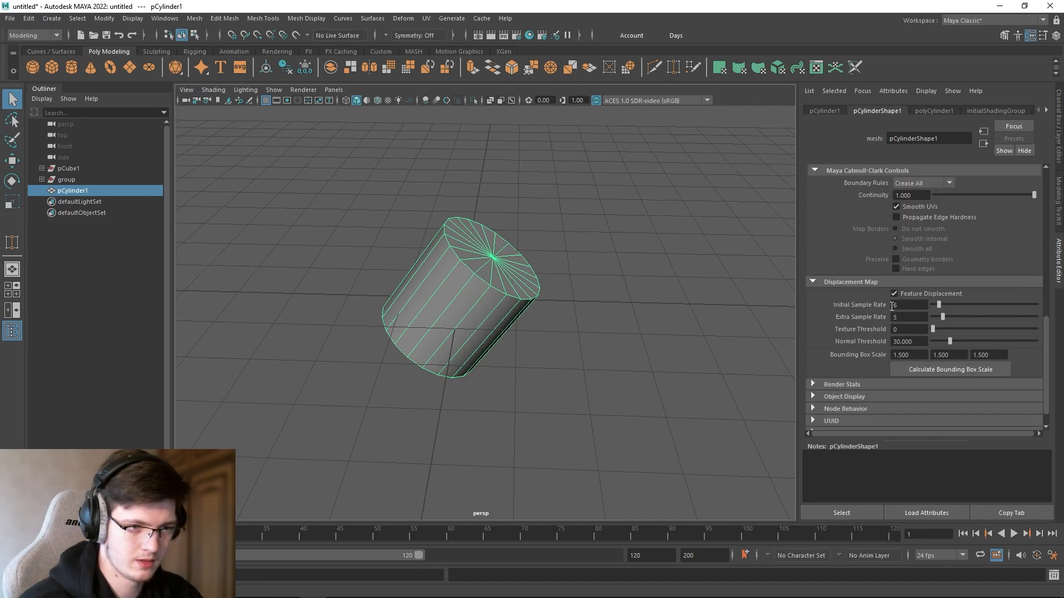
click(824, 281)
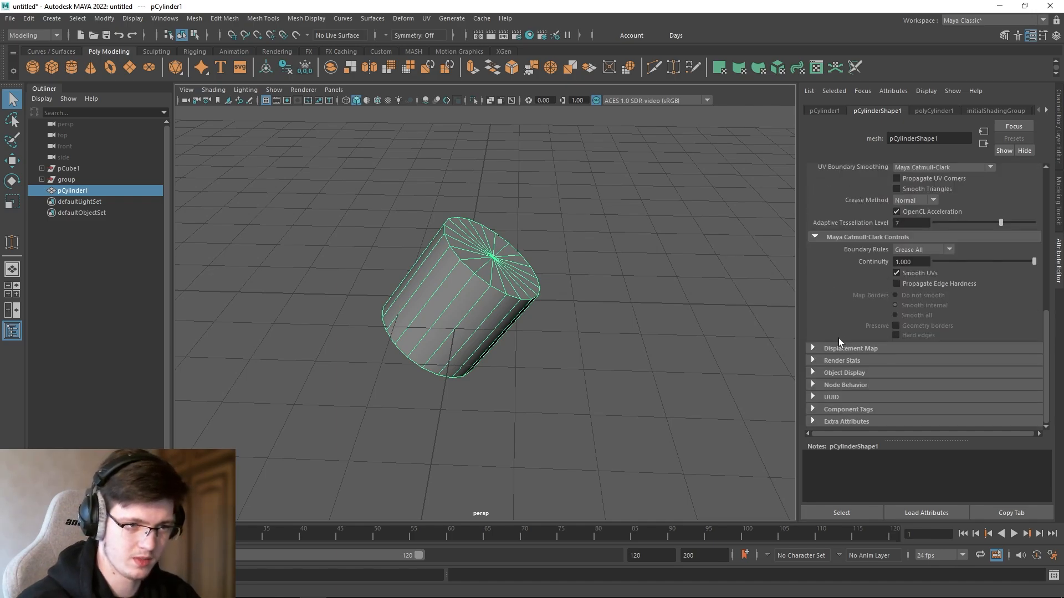
click(821, 373)
scroll(814, 360, down, 4)
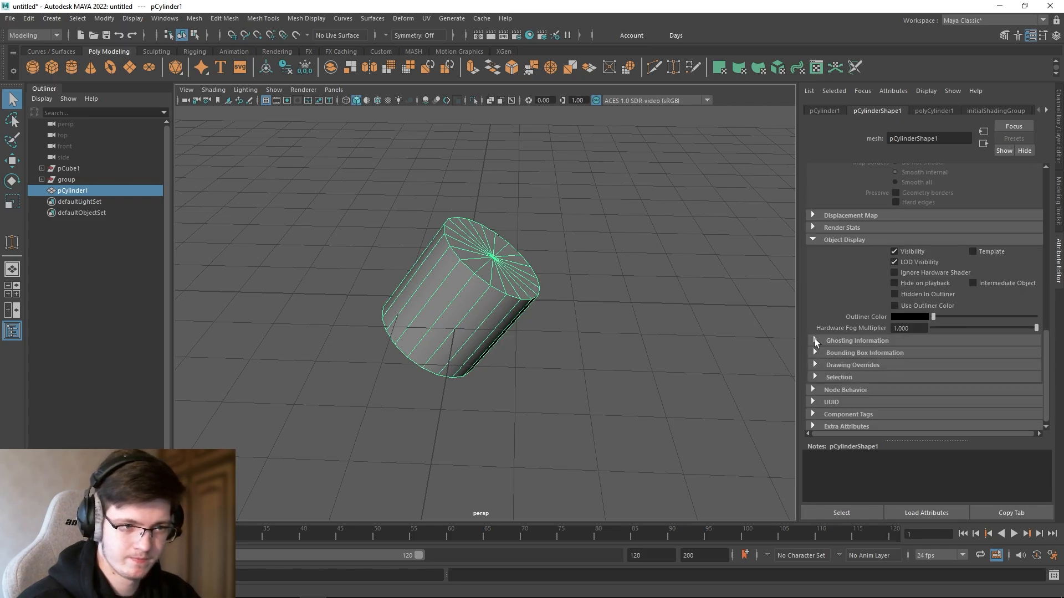
click(813, 410)
scroll(812, 382, down, 6)
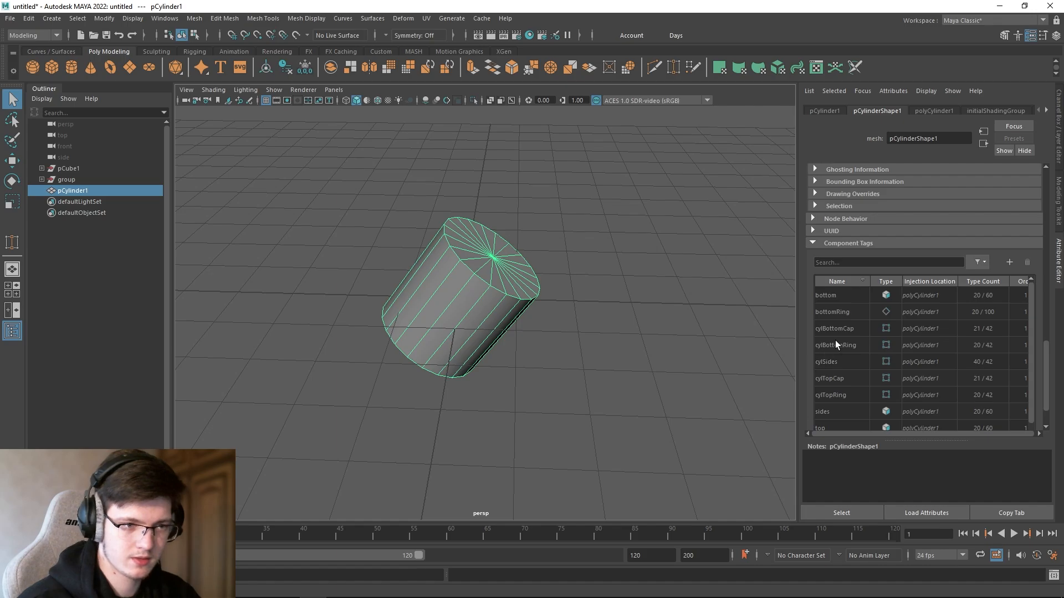
scroll(835, 340, up, 8)
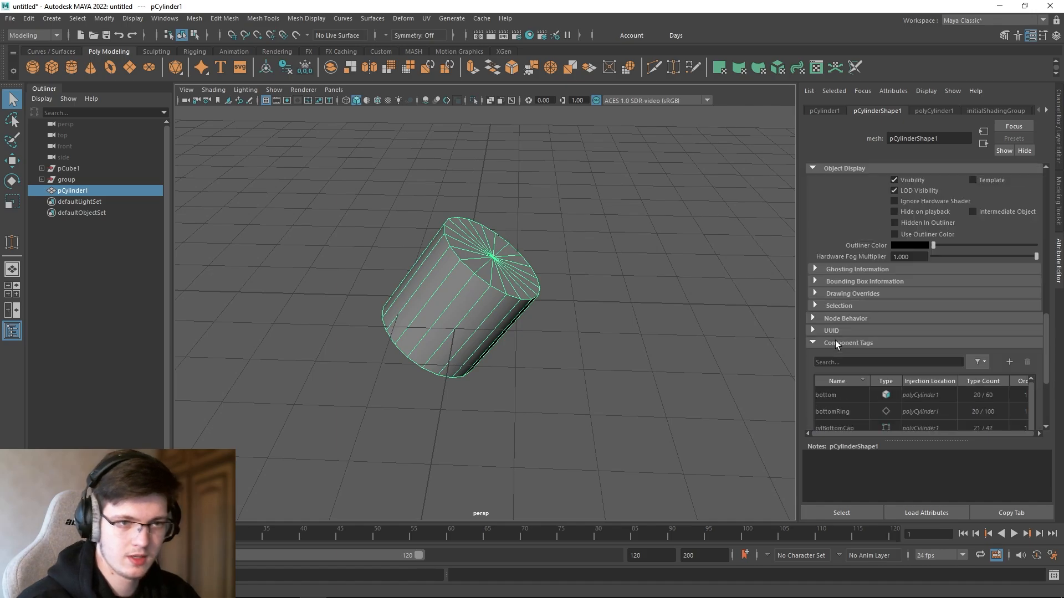
Step: Bring back the modeling toolkit and review the cylinder's contextual options and component selection modes, including DG Traversal and Time Editor
click(1059, 206)
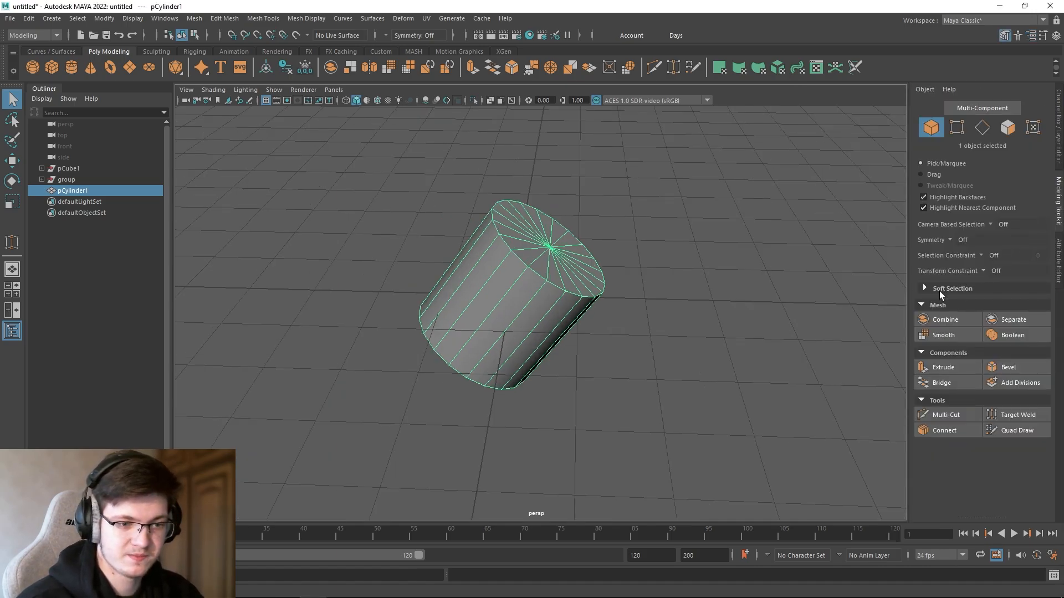
right_click(564, 241)
right_click(591, 241)
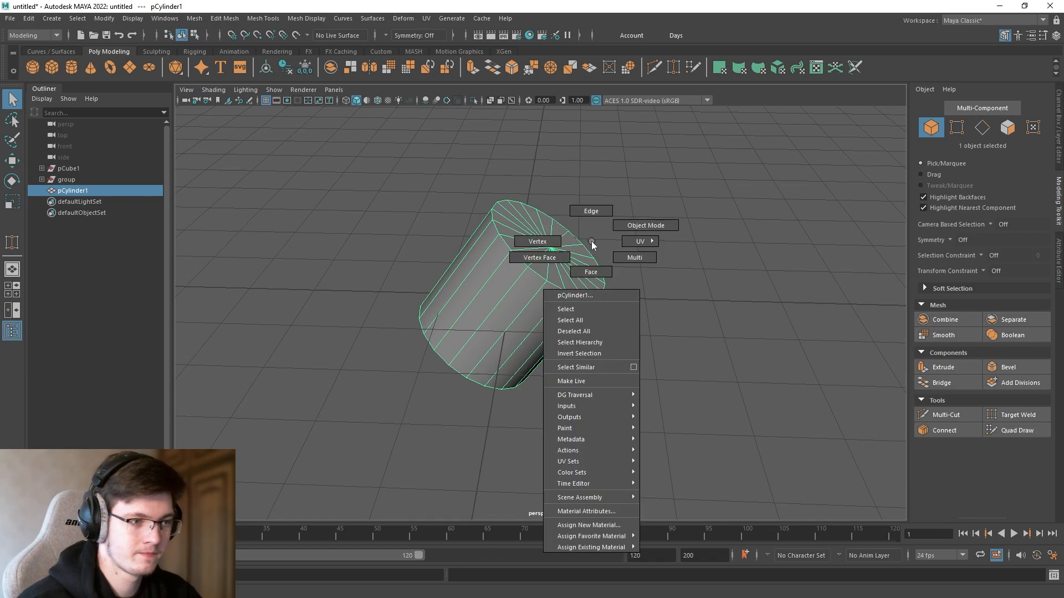
mouse_move(588, 397)
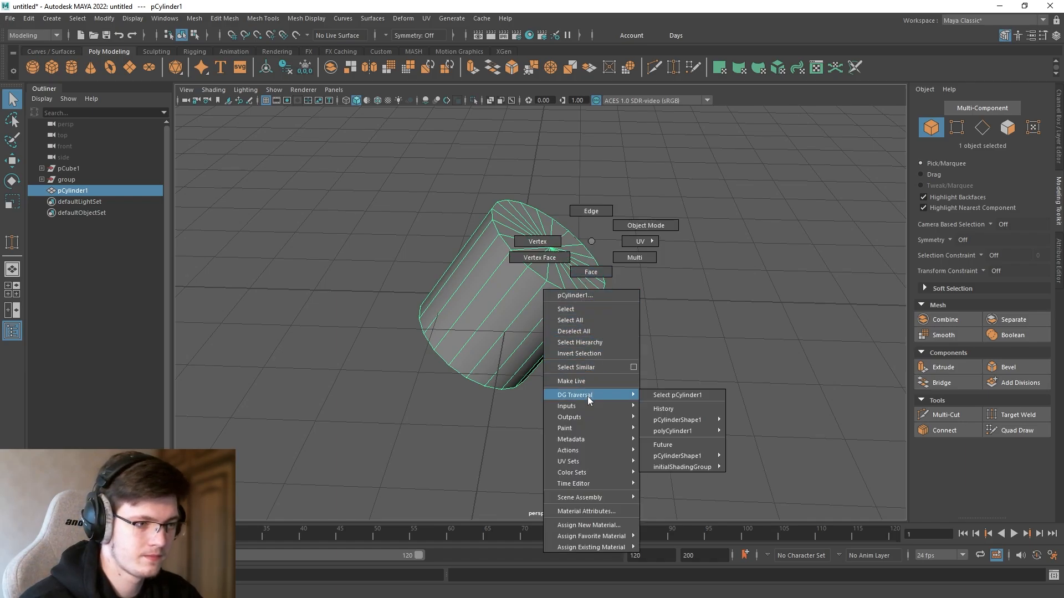
mouse_move(586, 484)
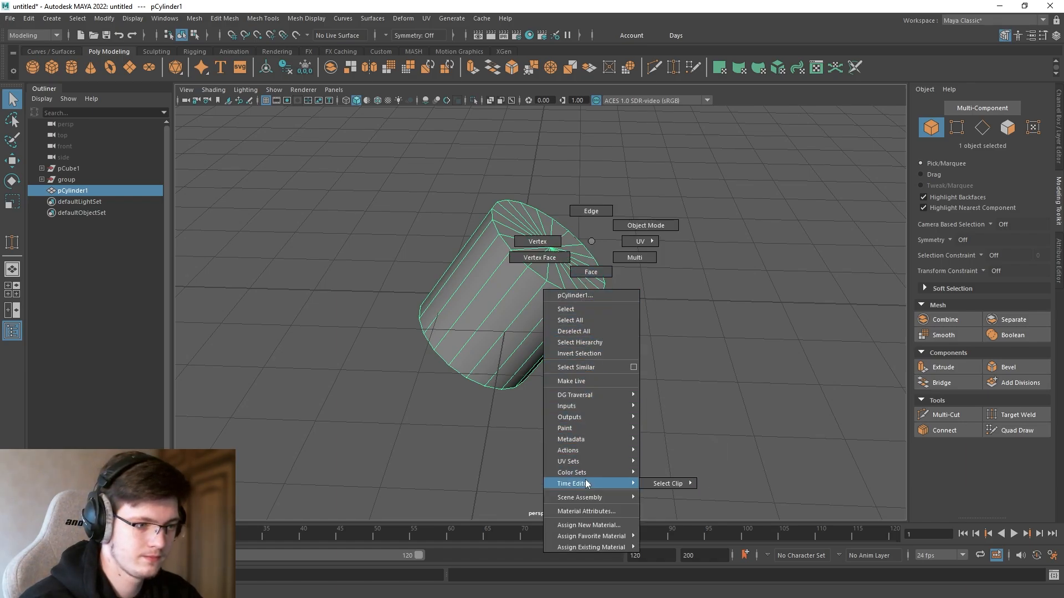
mouse_move(577, 536)
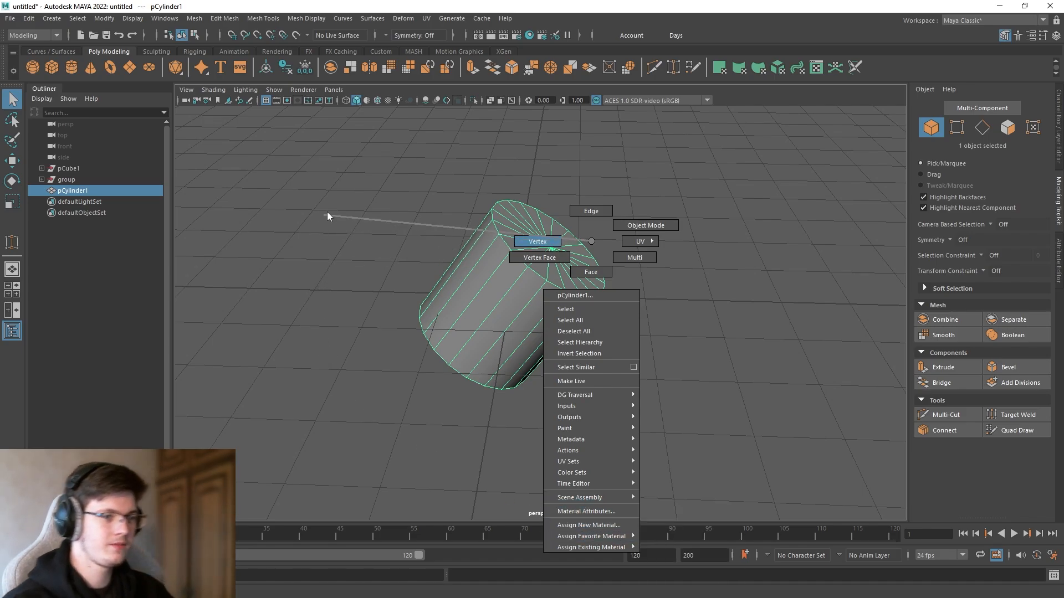
right_drag(428, 151, 427, 151)
right_drag(554, 256, 553, 236)
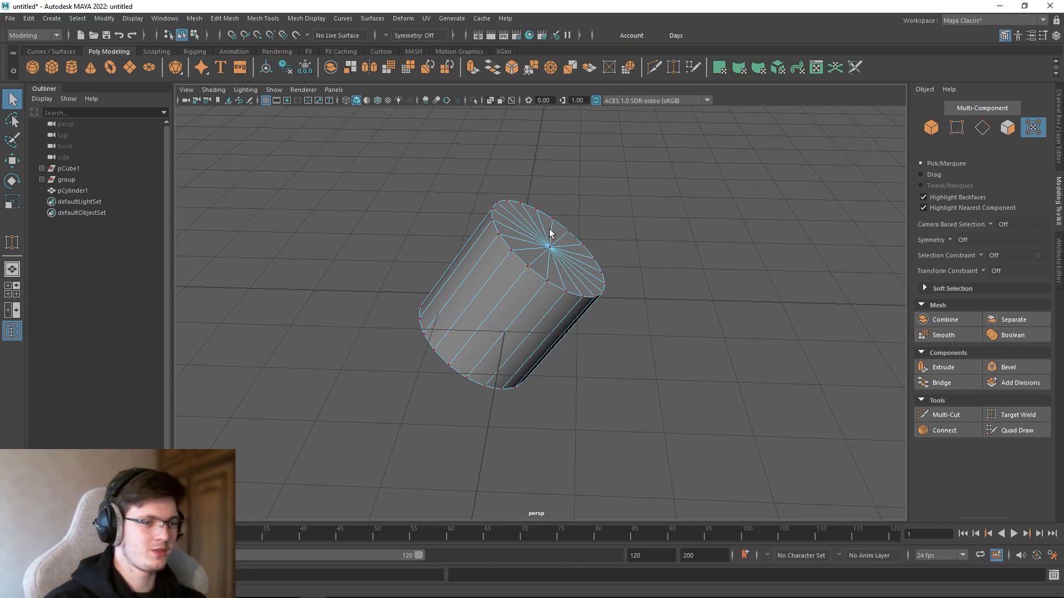
Step: Replace the tilted cylinder with a new default polygon cylinder
right_drag(617, 241, 637, 229)
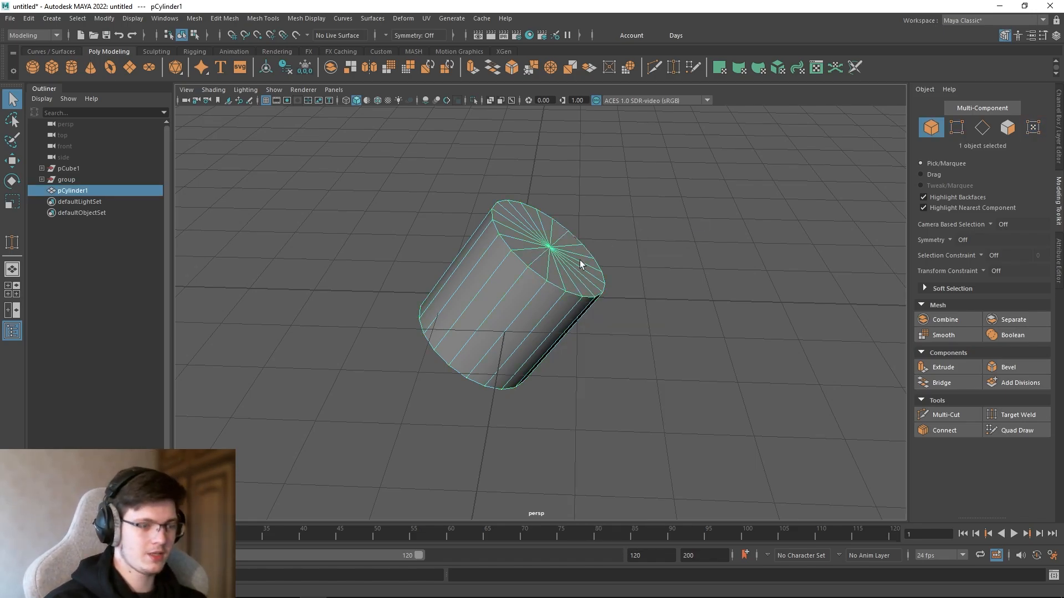
key(Delete)
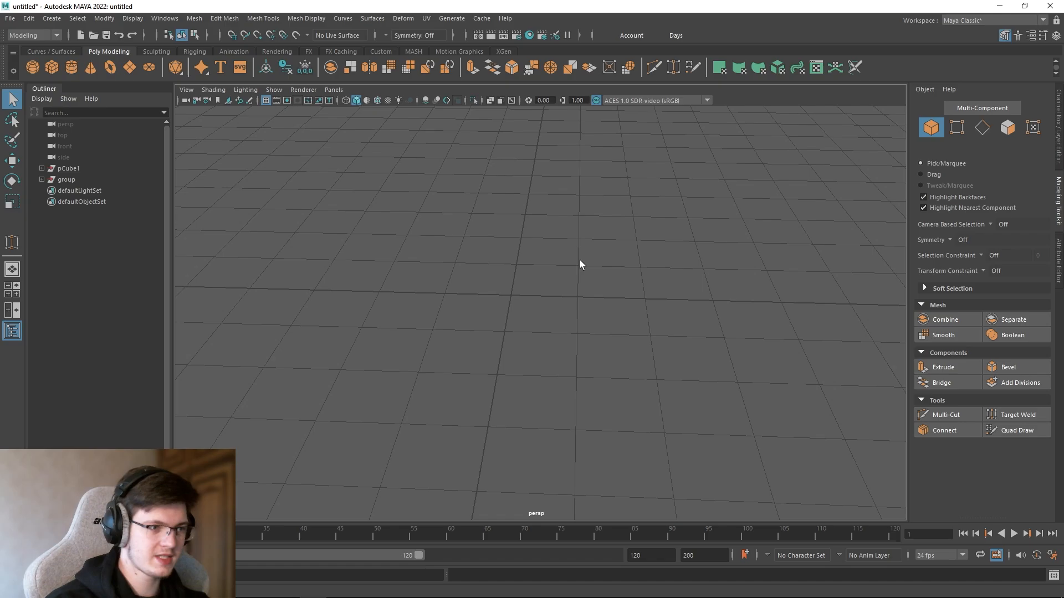
click(70, 66)
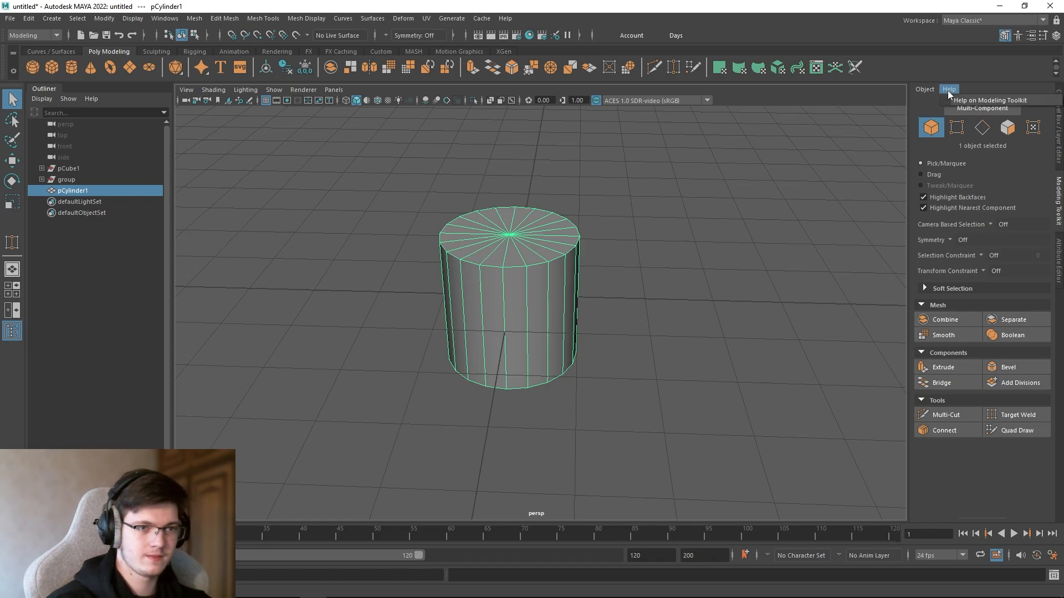
Step: Check the Soft Selection settings of the modeling toolkit and collapse them again
click(930, 289)
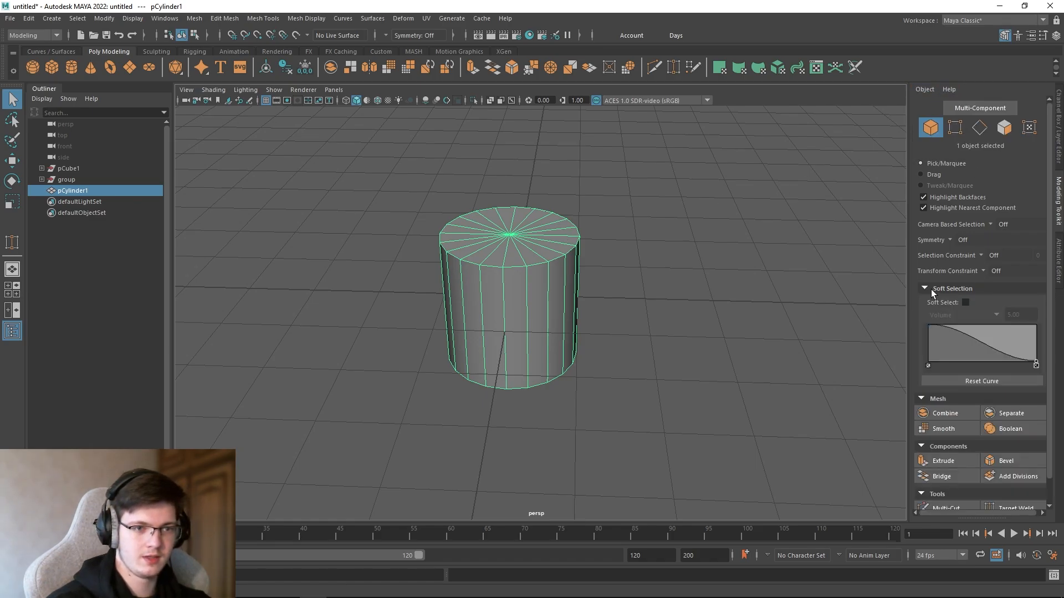
click(929, 289)
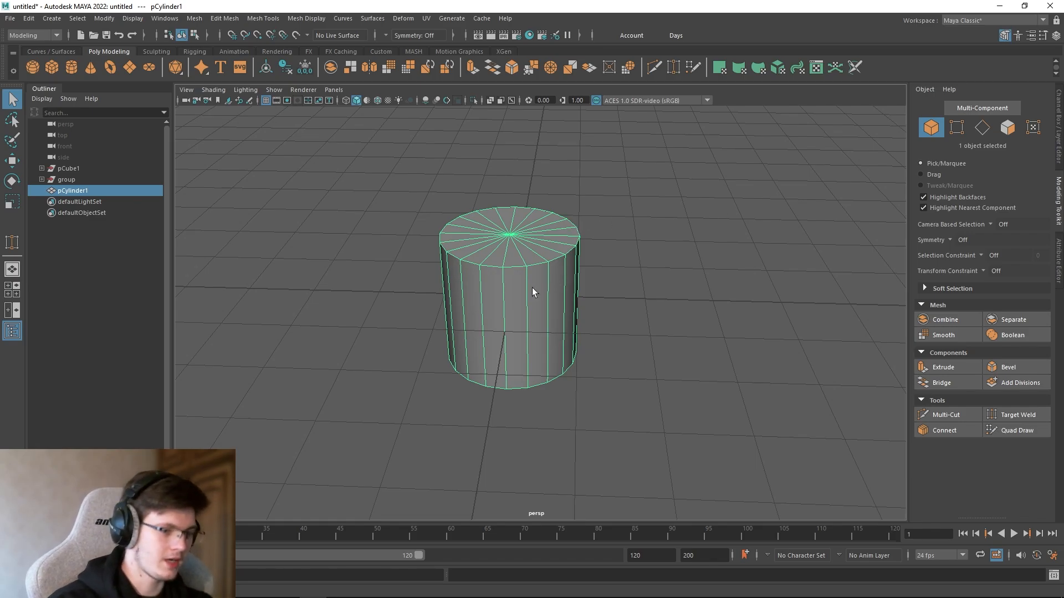
alt+drag(532, 292, 558, 255)
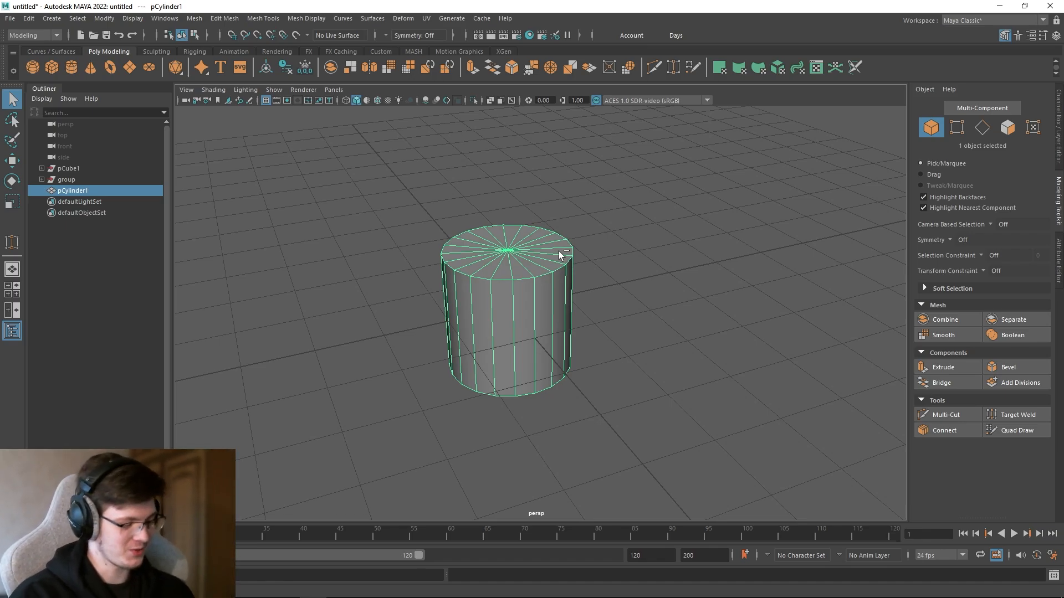
Step: Paste a copy of the cylinder and rotate it about -83 degrees around the X axis
key(ctrl+v)
key(w)
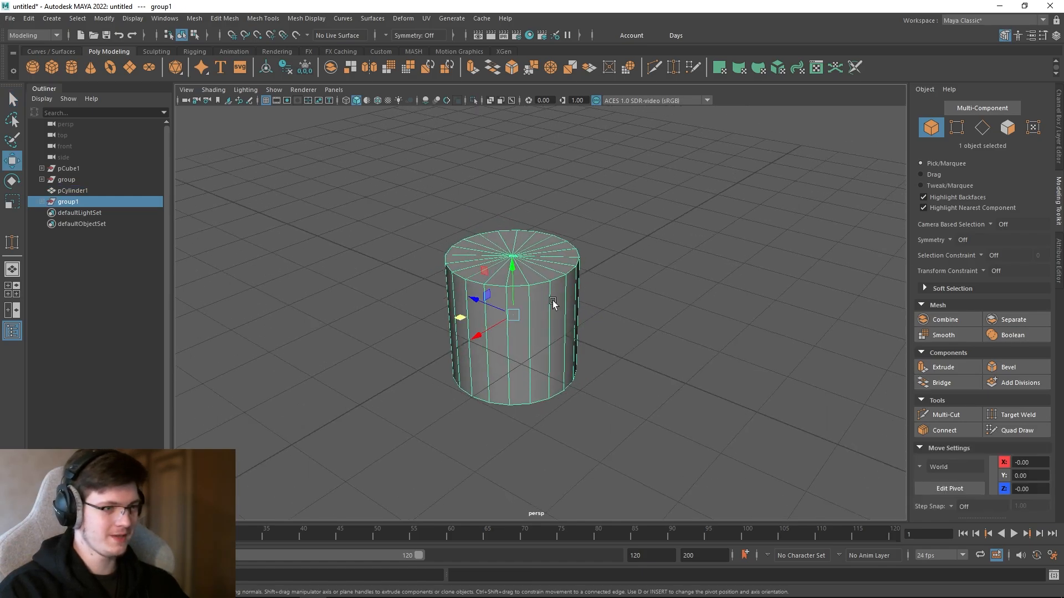
key(e)
drag(536, 306, 593, 385)
Step: Set the copied cylinder group's Rotate X channel to exactly -90
click(1060, 99)
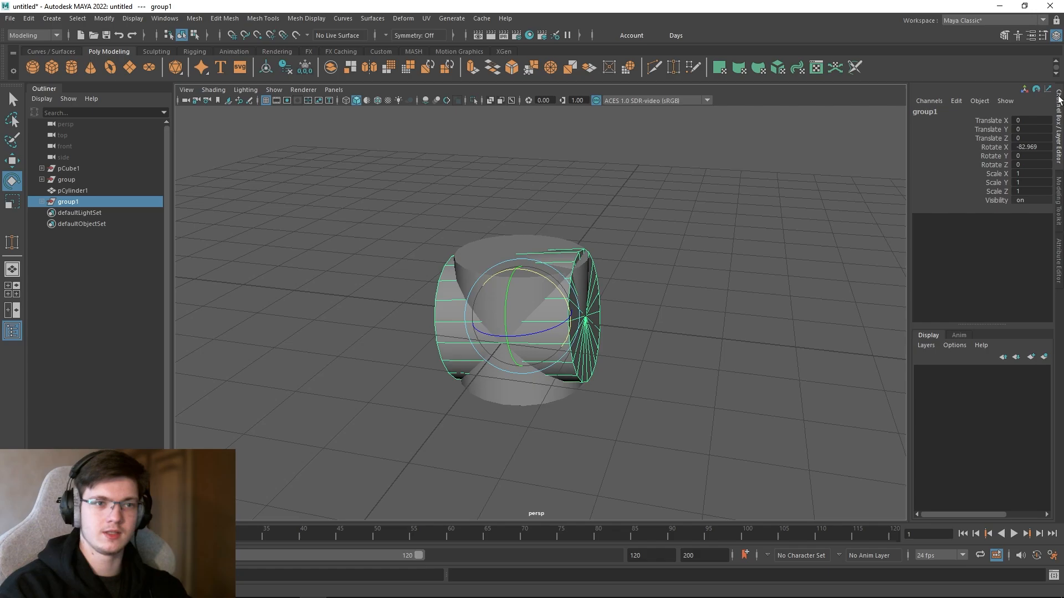
double_click(1030, 147)
text(-90)
key(Return)
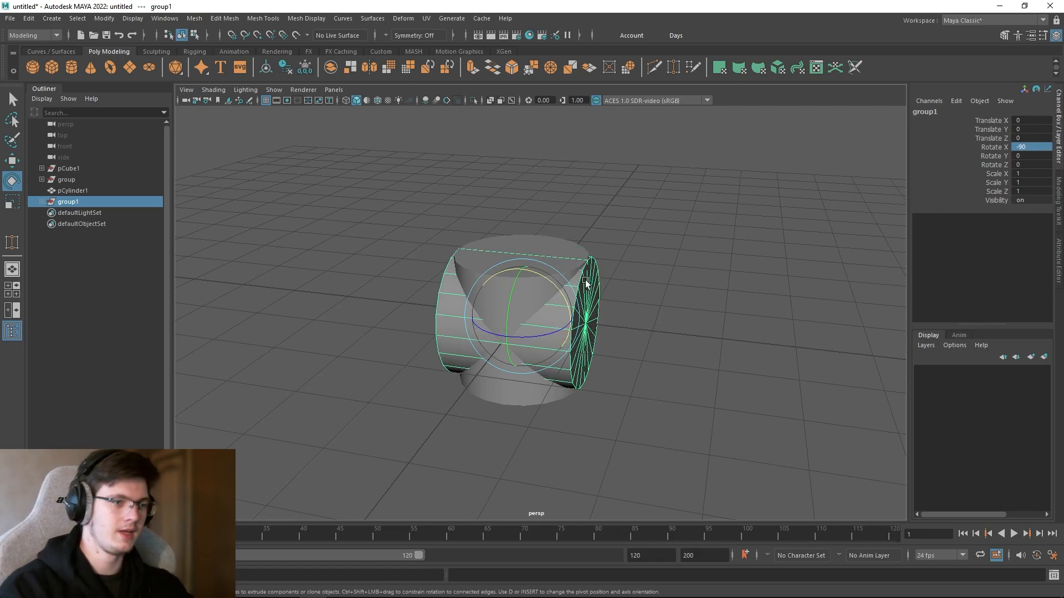
Step: Move the rotated copy along the Z axis to about -1.32 so it sticks out of the upright cylinder's side
alt+drag(583, 297, 601, 275)
key(w)
alt+middle_drag(611, 284, 593, 285)
drag(468, 302, 573, 322)
alt+drag(574, 321, 537, 344)
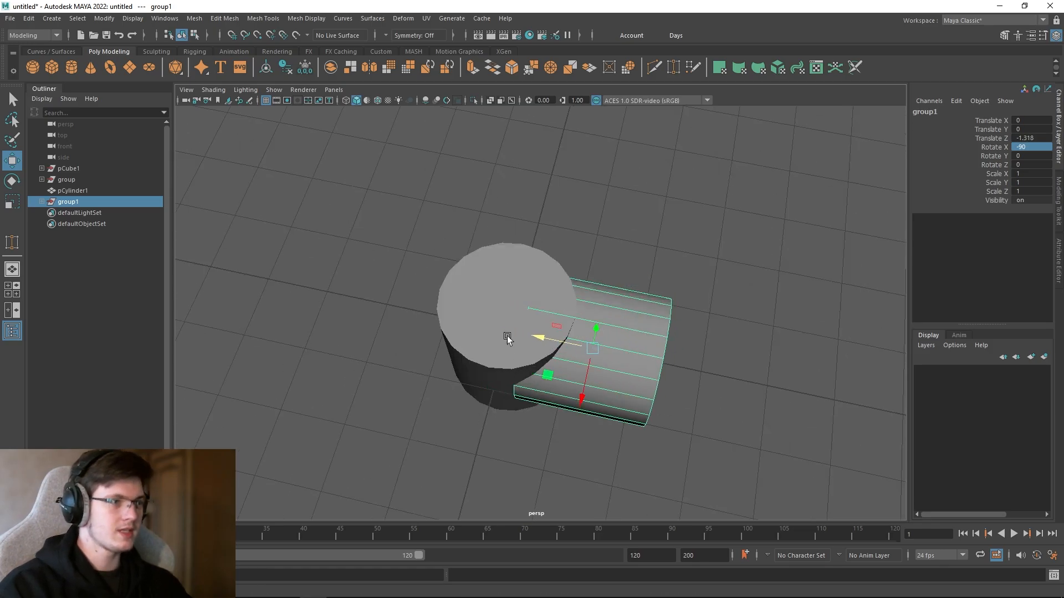
Step: Turn on snapping to points and move the rotated copy along Z to about -0.95
click(256, 34)
drag(557, 342, 563, 374)
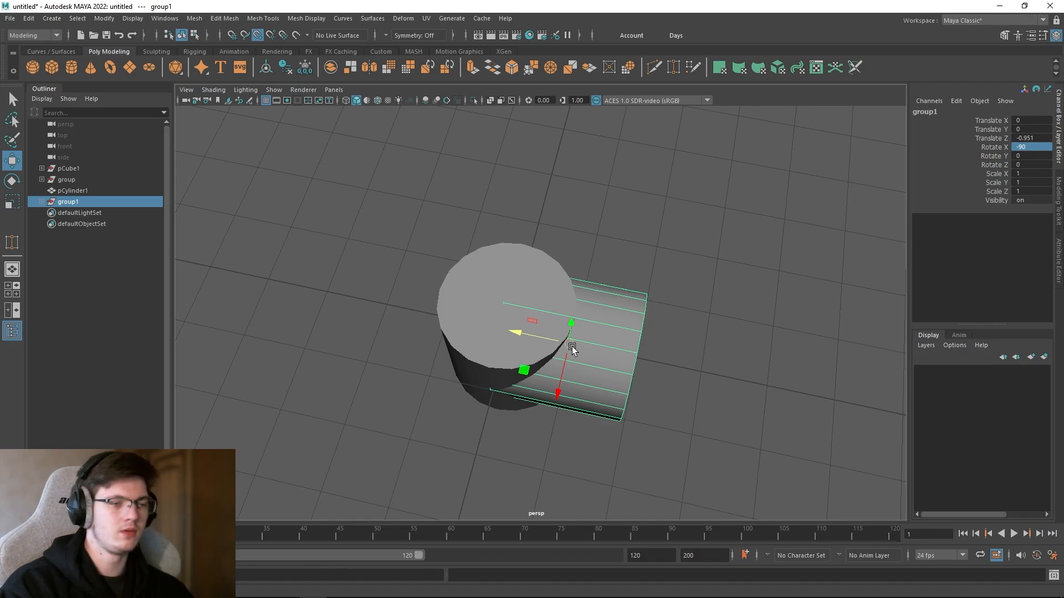
alt+drag(572, 348, 552, 317)
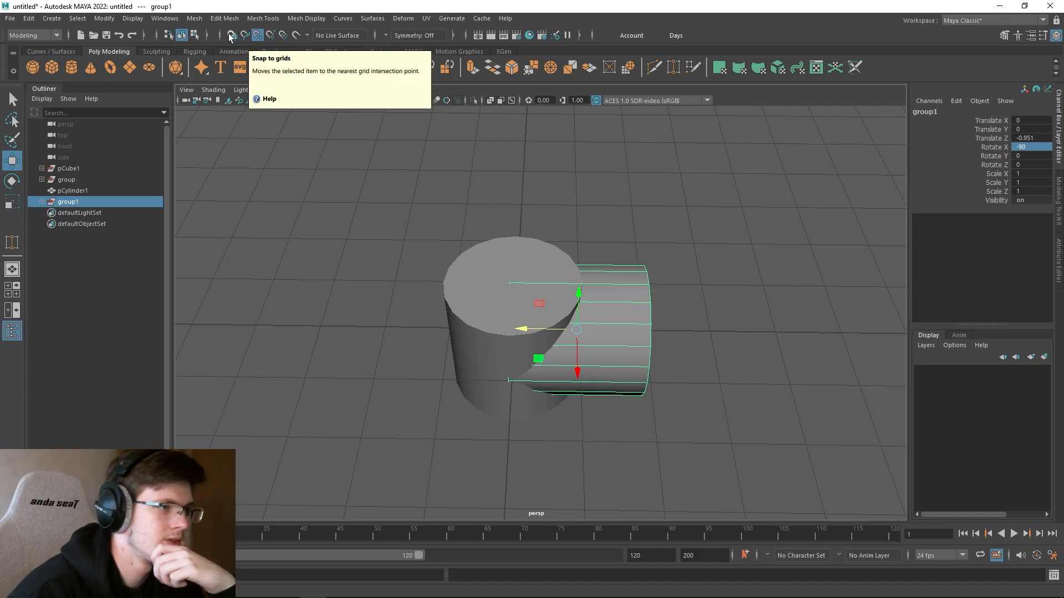
Step: Show the perspective view in wireframe and select the horizontal copied cylinder
scroll(499, 333, up, 3)
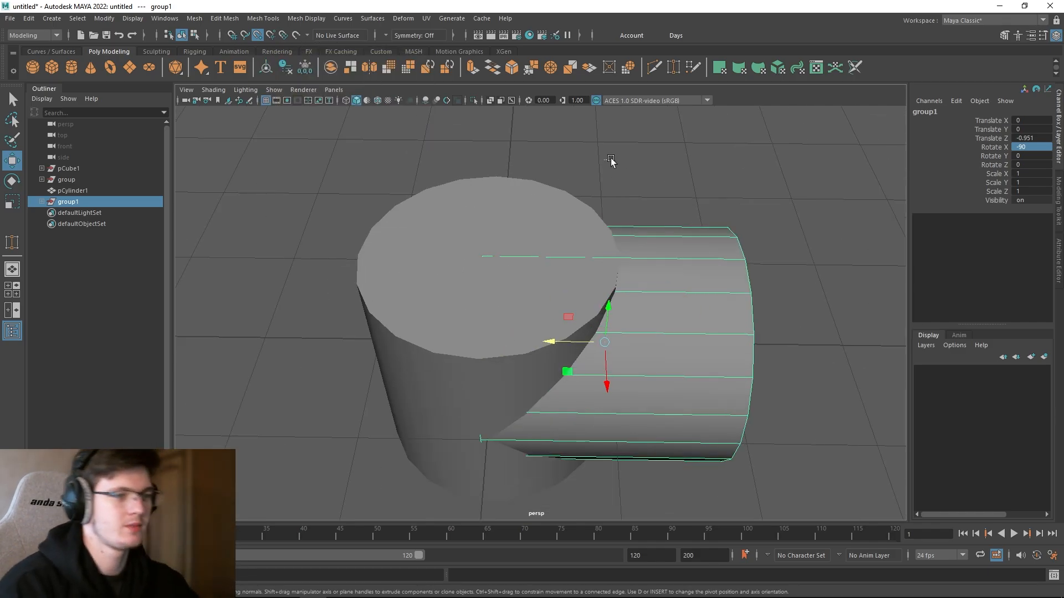
click(610, 160)
key(4)
scroll(626, 194, down, 3)
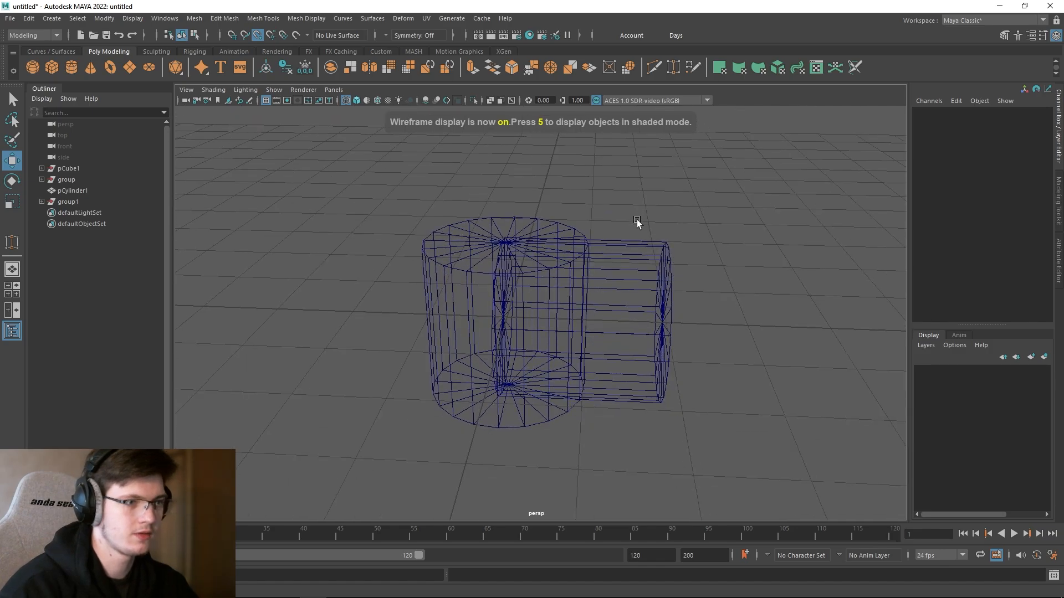
key(6)
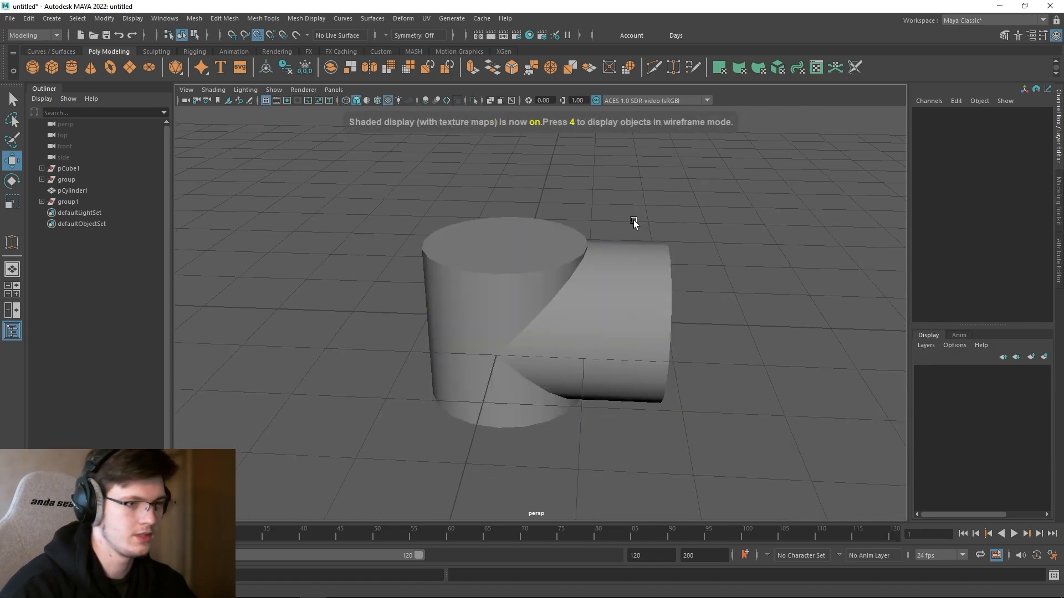
key(4)
click(594, 273)
scroll(592, 274, up, 2)
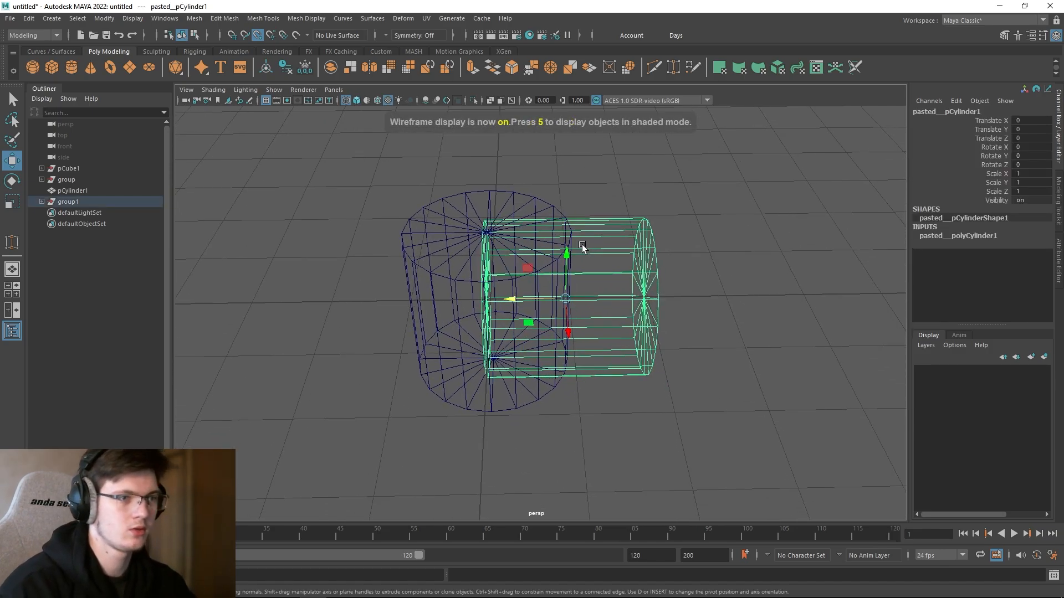
alt+drag(590, 274, 490, 255)
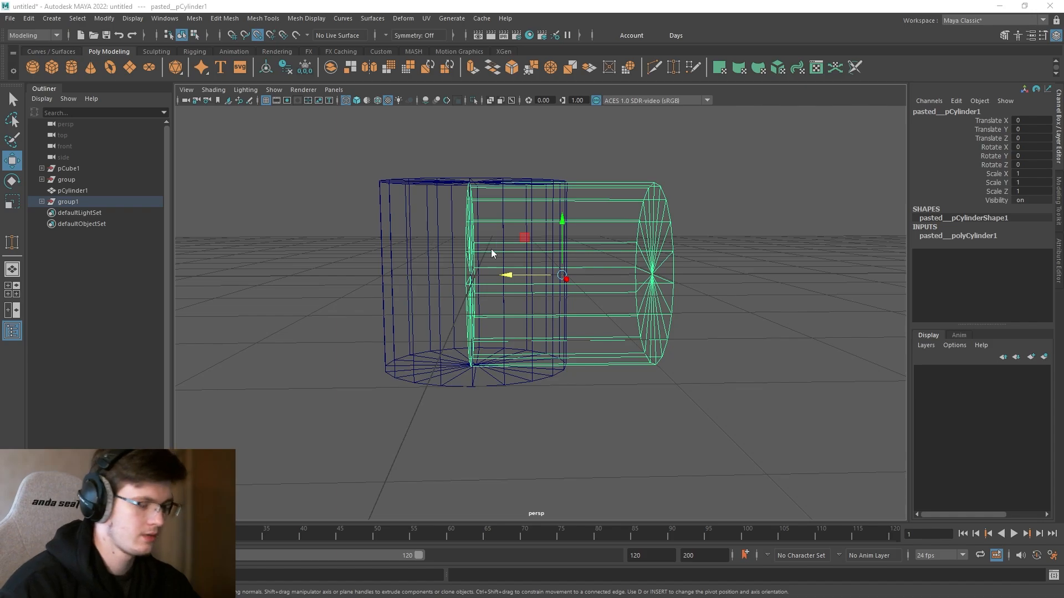
Step: Switch to the four-view layout and enlarge the two cylinders in the side view
key(space)
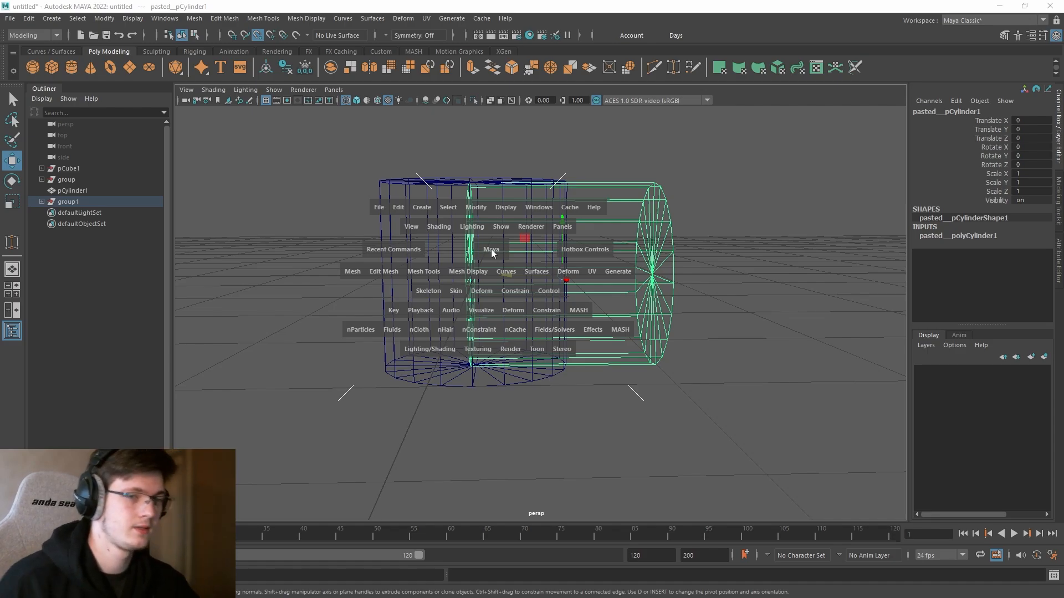
key(space)
key(space)
key(space)
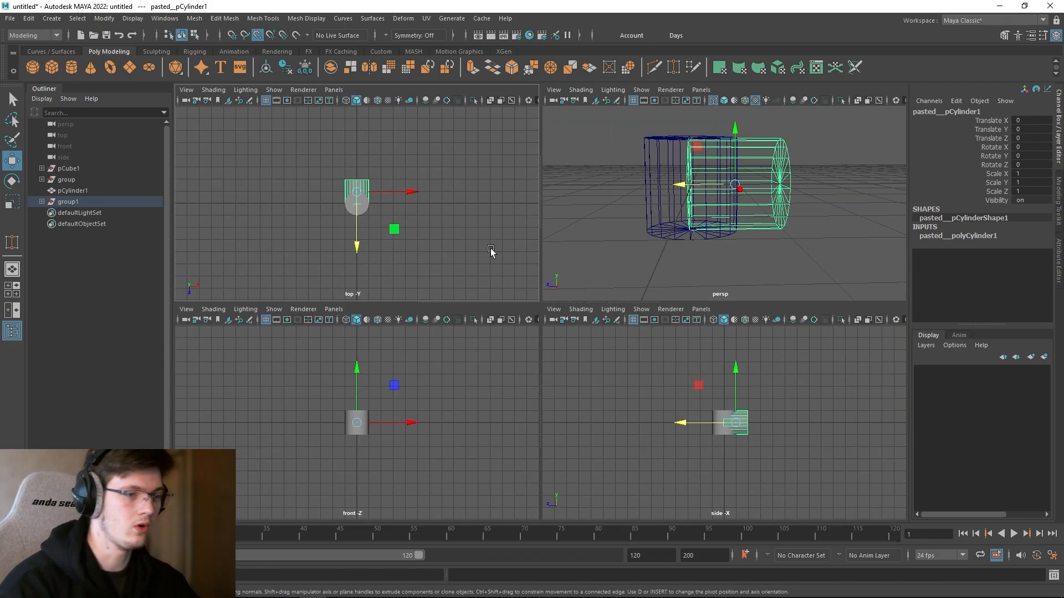
scroll(738, 423, up, 7)
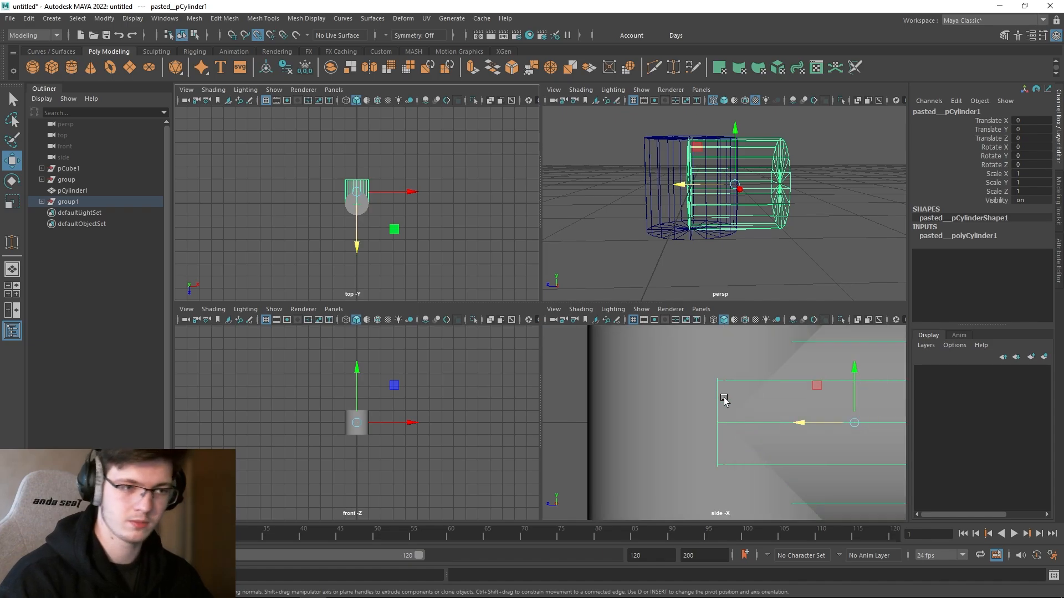
Step: In the side view, snap the copied cylinder sideways to a Translate Y of 0.049
alt+middle_drag(723, 396, 667, 494)
scroll(668, 394, down, 10)
alt+middle_drag(678, 398, 740, 429)
scroll(692, 377, up, 1)
scroll(713, 397, up, 7)
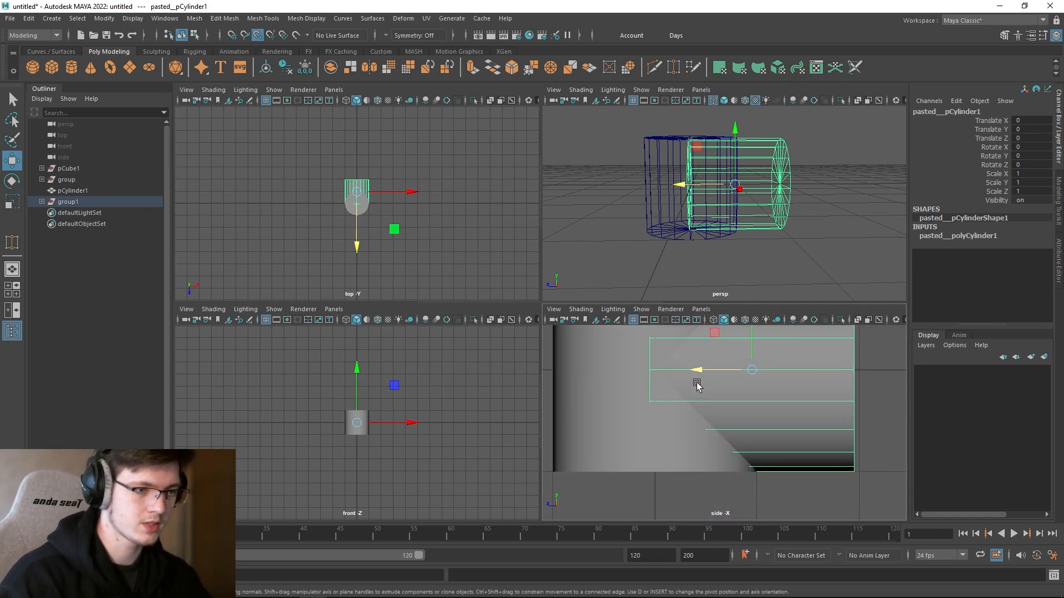
drag(696, 371, 764, 488)
scroll(742, 381, down, 10)
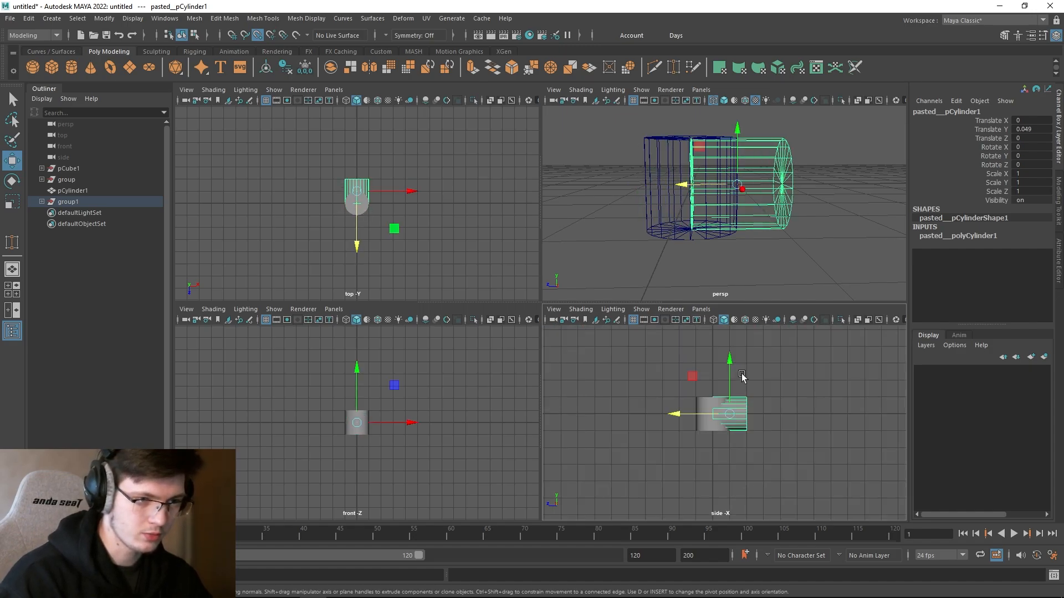
Step: With point snapping on, move the copied cylinder down in the side view to Translate Z -1
scroll(715, 420, up, 3)
scroll(713, 419, up, 1)
alt+middle_drag(714, 419, 697, 398)
drag(719, 364, 724, 404)
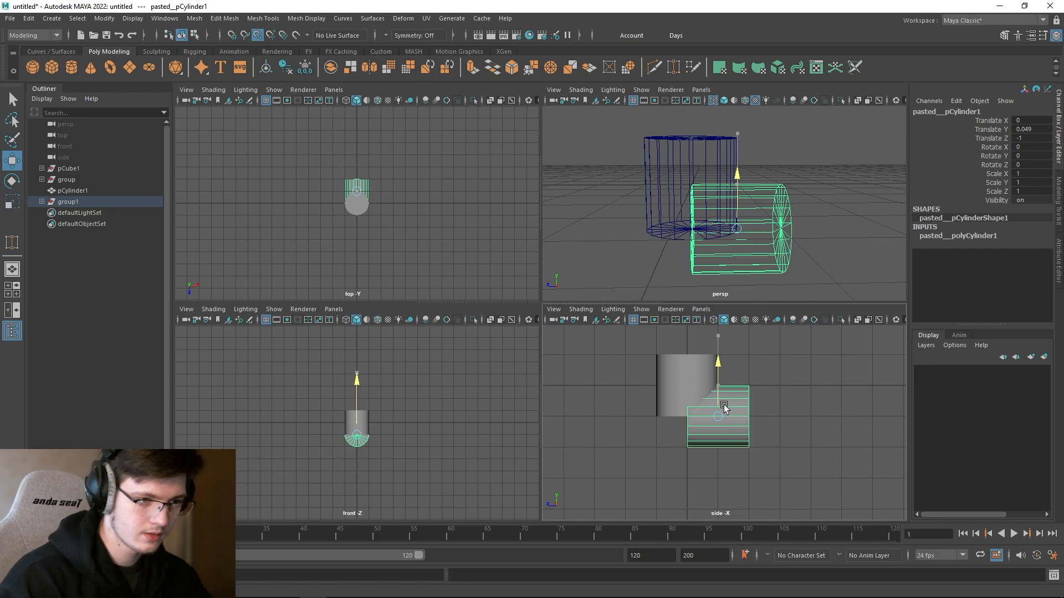
scroll(683, 419, up, 5)
scroll(684, 419, up, 3)
mouse_move(616, 399)
alt+middle_down()
mouse_move(658, 399)
mouse_move(610, 392)
alt+middle_up()
scroll(626, 399, down, 9)
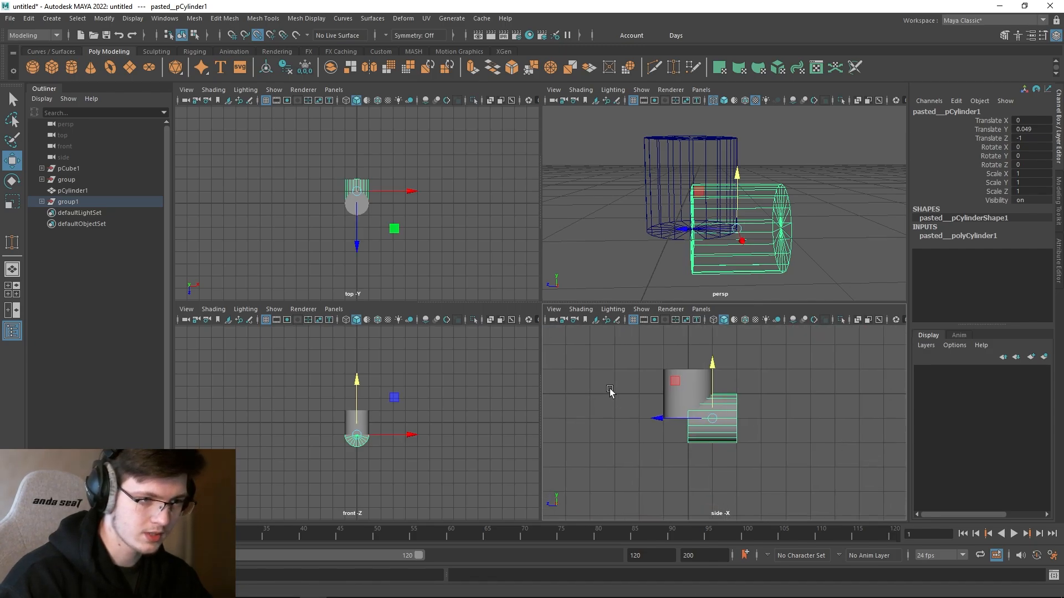
scroll(692, 418, up, 3)
scroll(691, 418, up, 4)
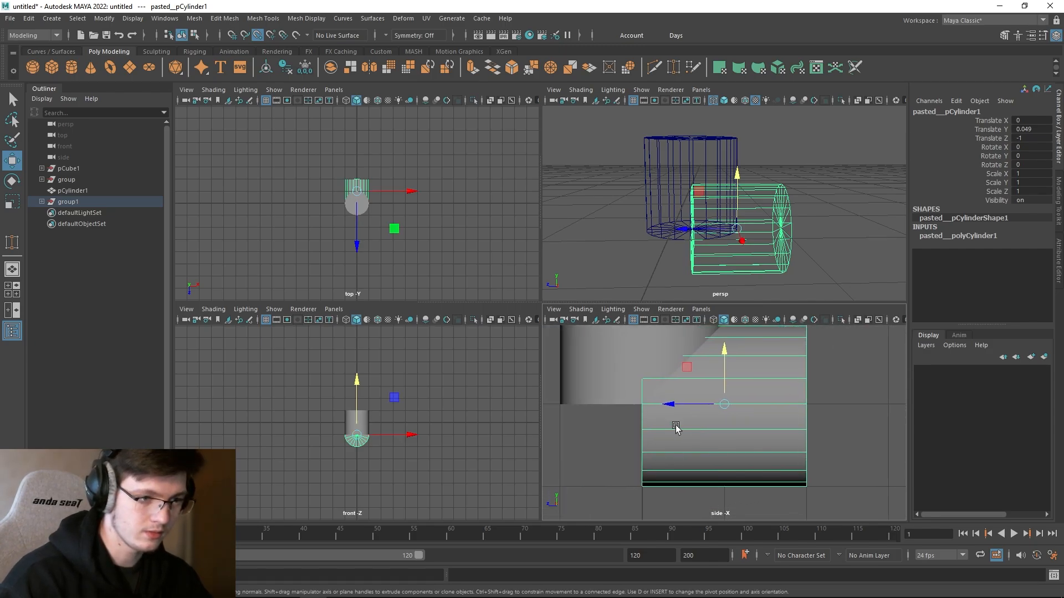
scroll(675, 427, down, 8)
scroll(715, 423, up, 1)
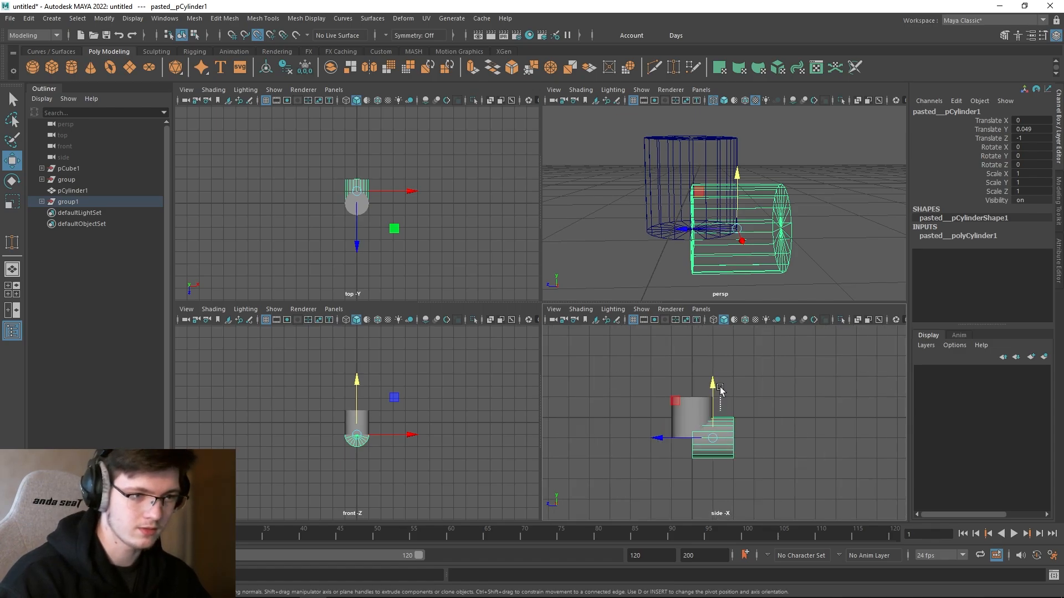
drag(721, 387, 732, 428)
click(706, 431)
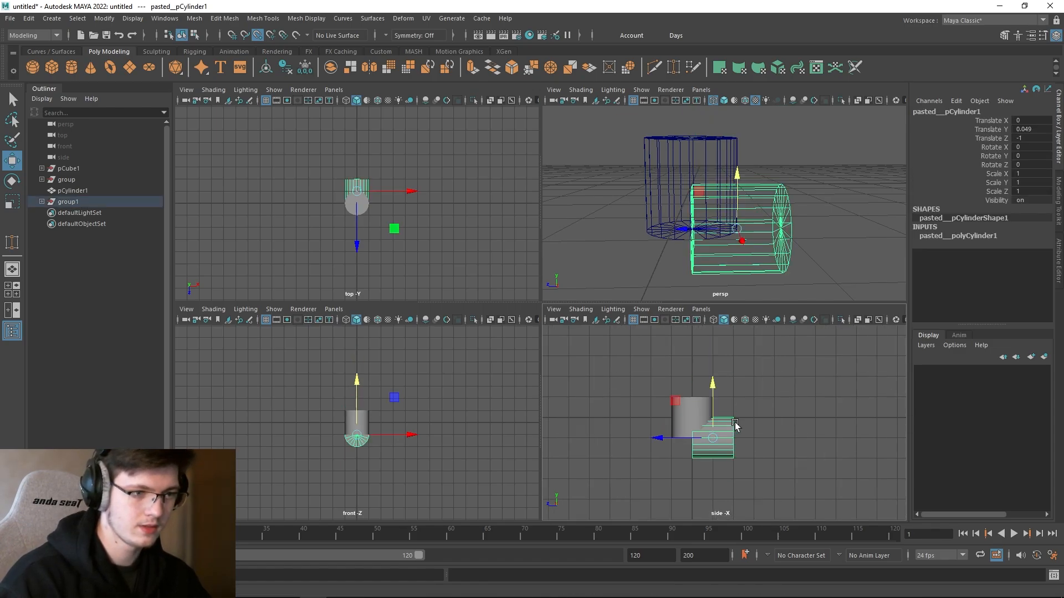
Step: Turn off point snapping and freely move the copied cylinder back up to a Translate Z of about -0.055
click(258, 36)
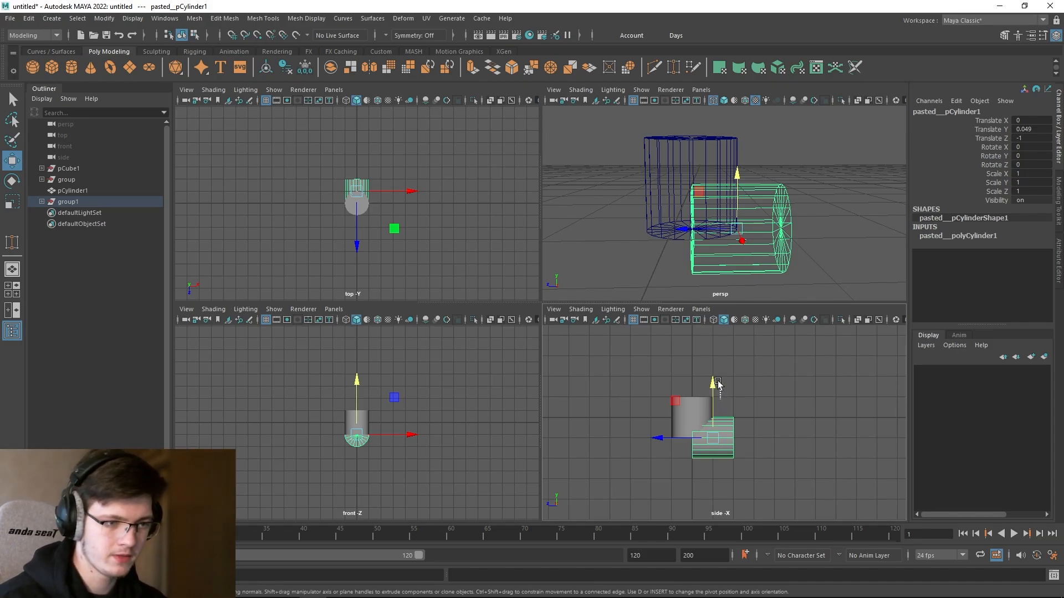
drag(718, 381, 712, 405)
click(714, 426)
scroll(714, 395, up, 5)
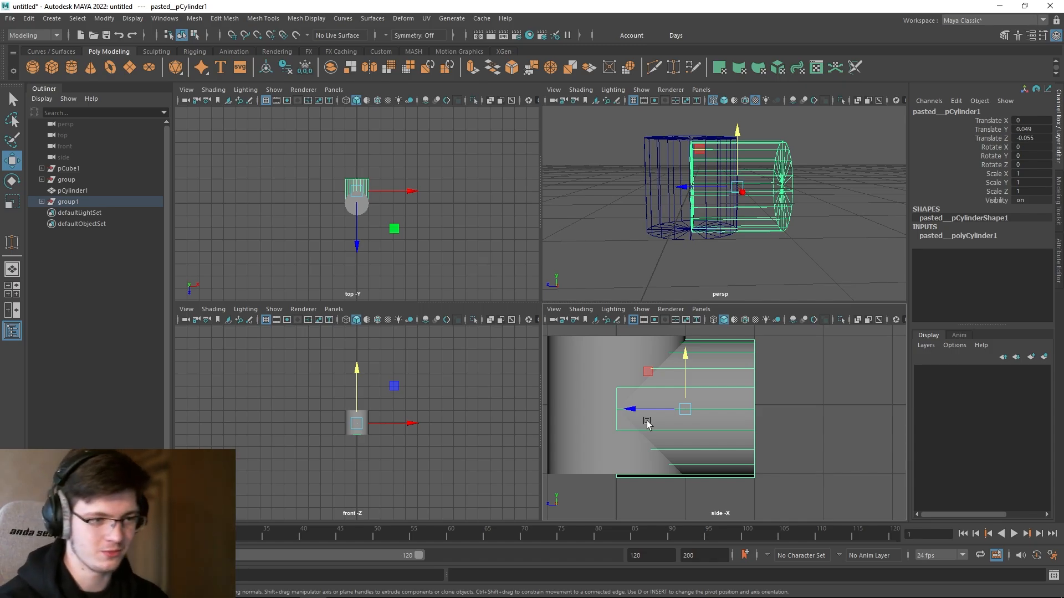
alt+middle_drag(637, 410, 646, 426)
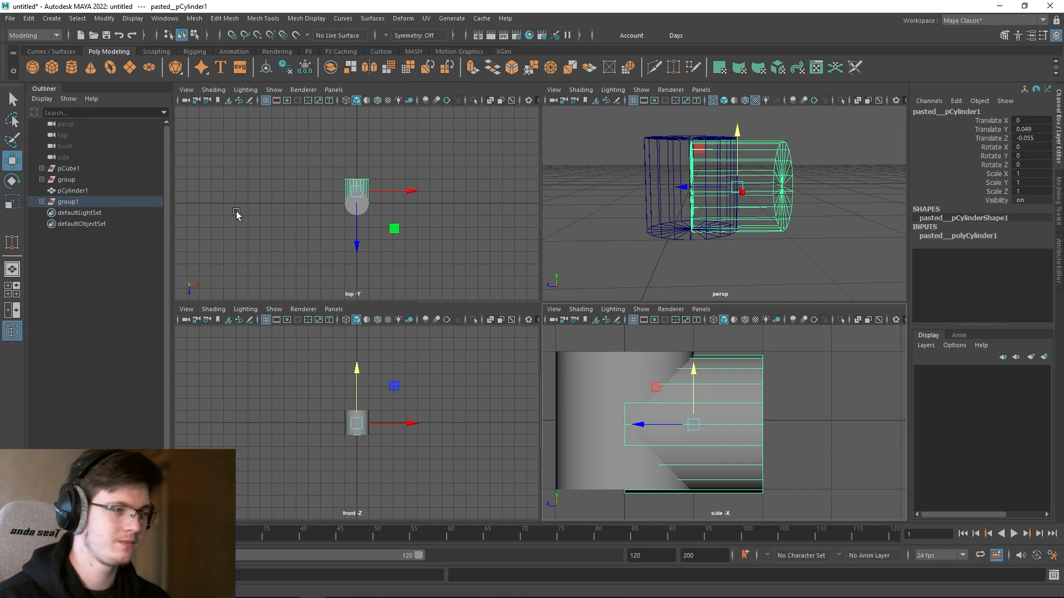
Step: Snap the copy down to Translate Z -1 with point snapping, then also enable snapping to projected center and view planes
click(258, 34)
drag(694, 382, 633, 432)
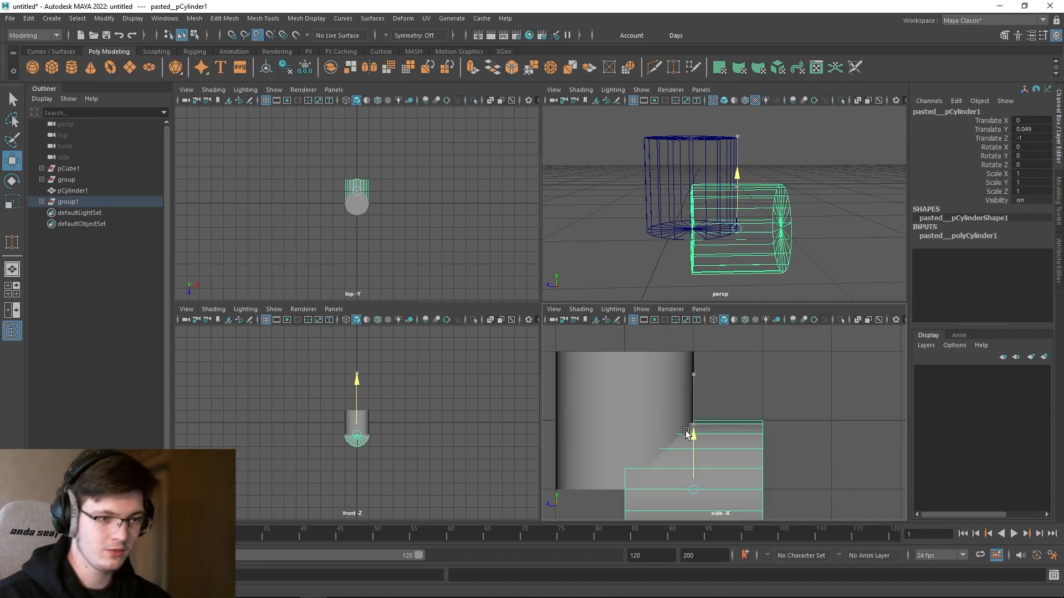
click(286, 35)
click(271, 36)
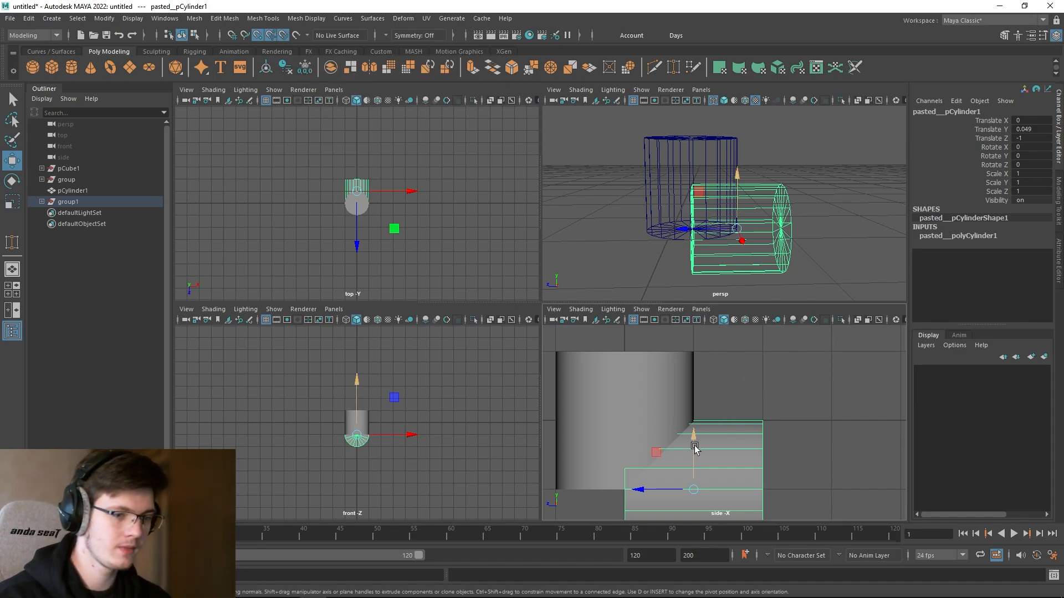
drag(694, 442, 683, 419)
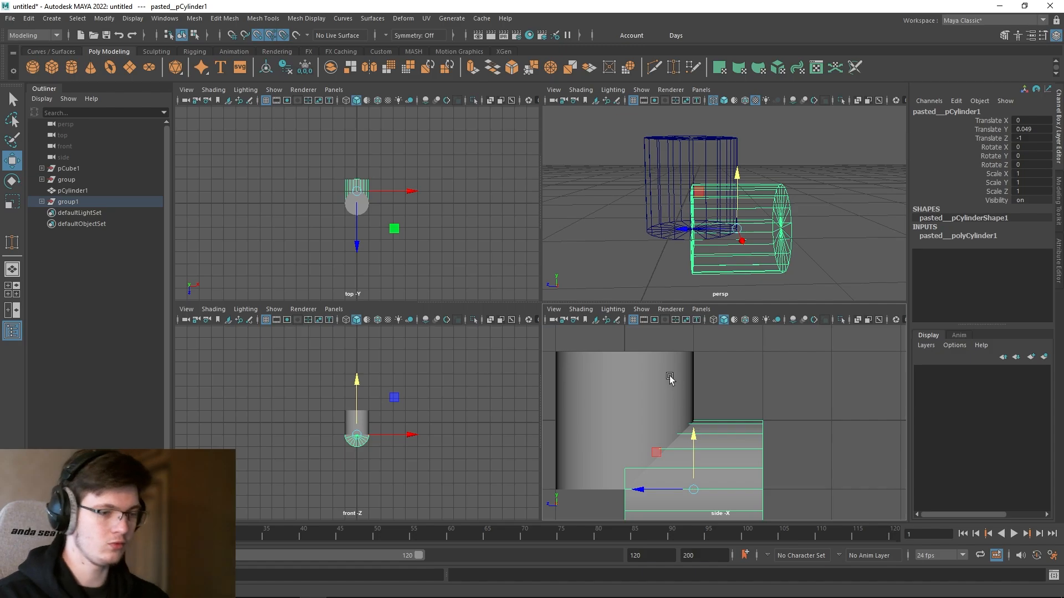
Step: Insert an edge loop around the upright cylinder at mid-height with the Multi-Cut tool
click(619, 368)
scroll(699, 405, down, 2)
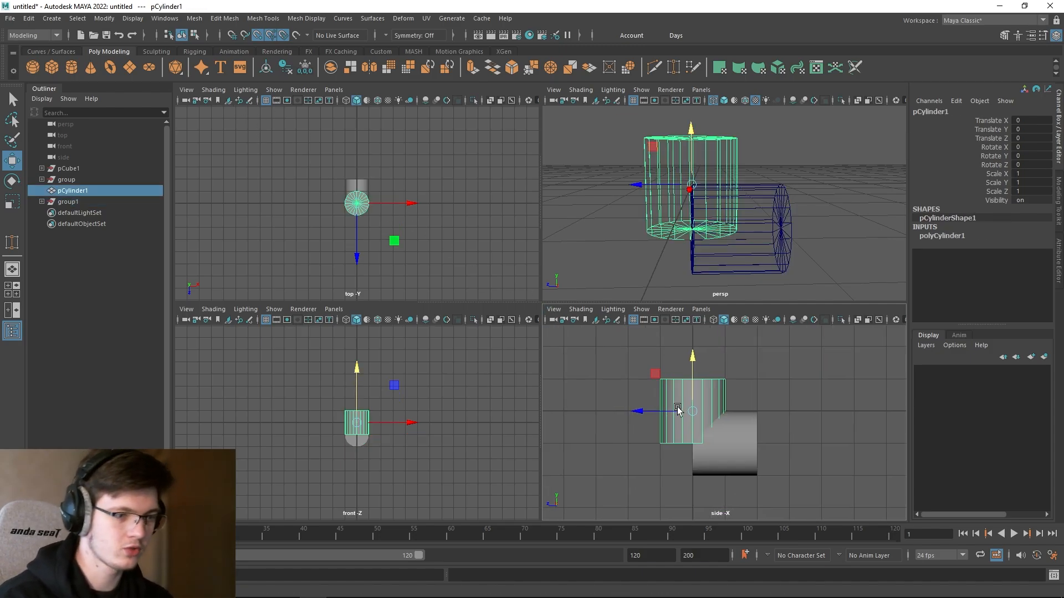
alt+middle_drag(698, 401, 714, 411)
right_drag(742, 398, 731, 261)
right_drag(743, 378, 743, 309)
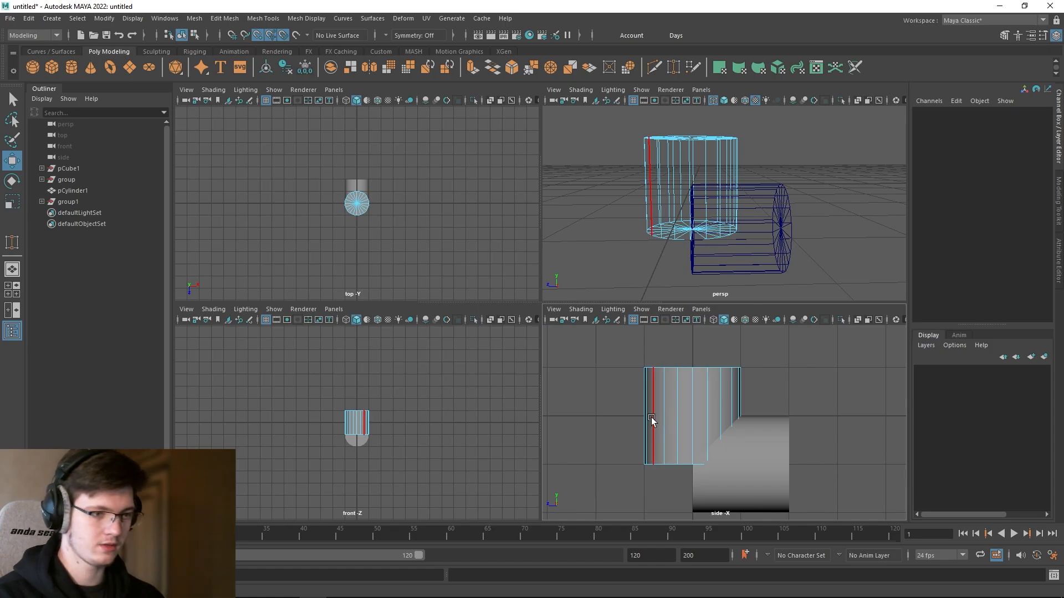
click(1058, 199)
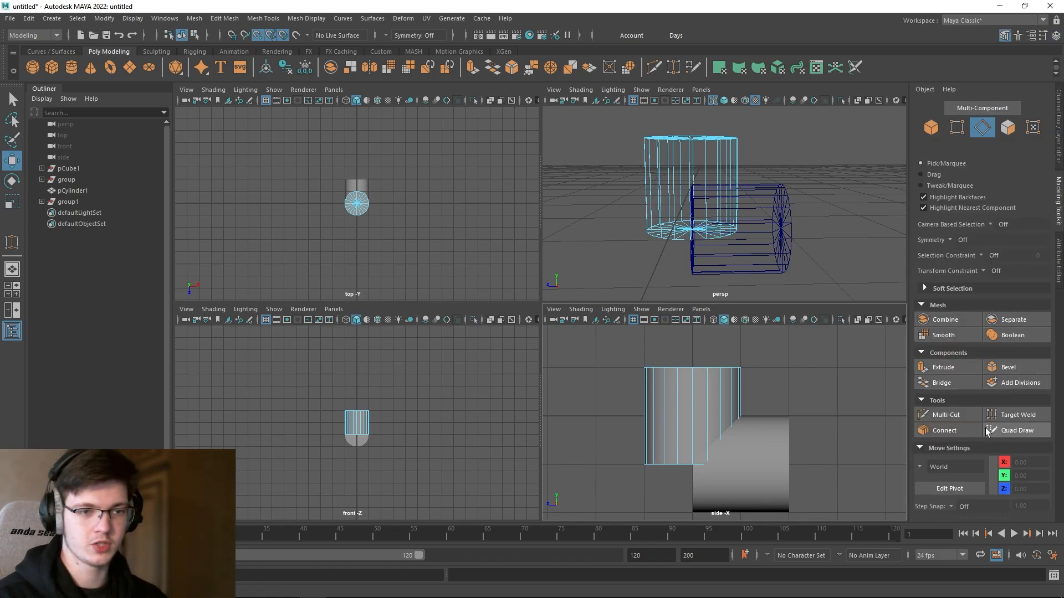
click(946, 414)
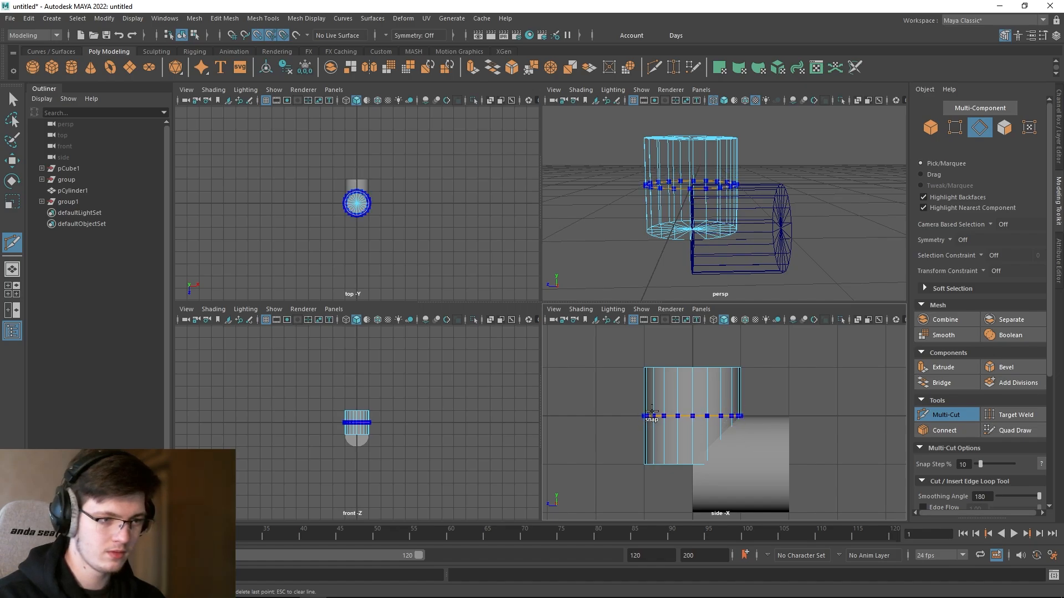
key(q)
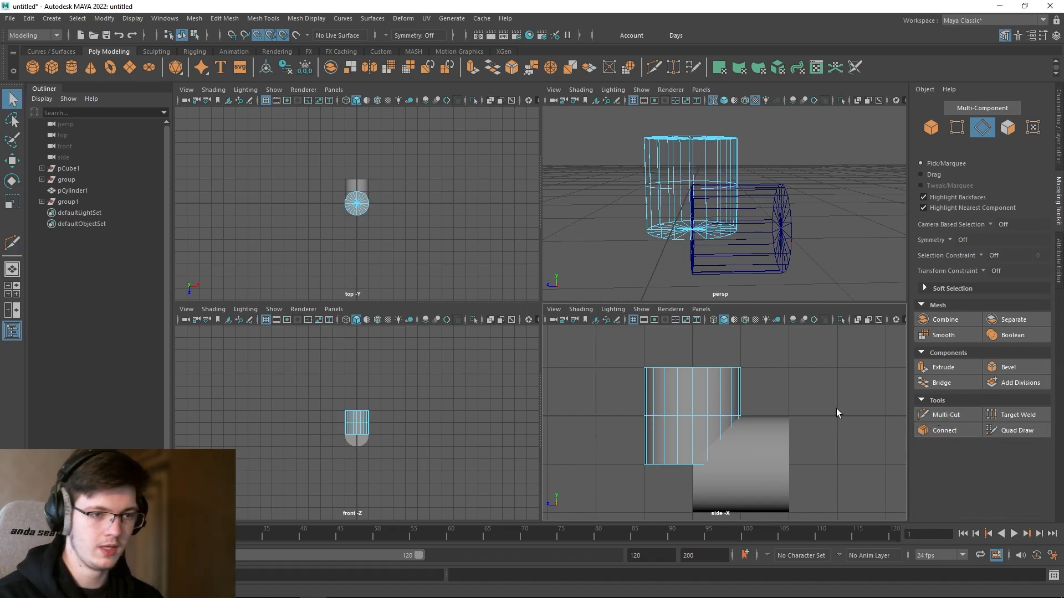
Step: Move the copied cylinder up, snapping its center to the upright cylinder's mid-height edge loop
click(767, 440)
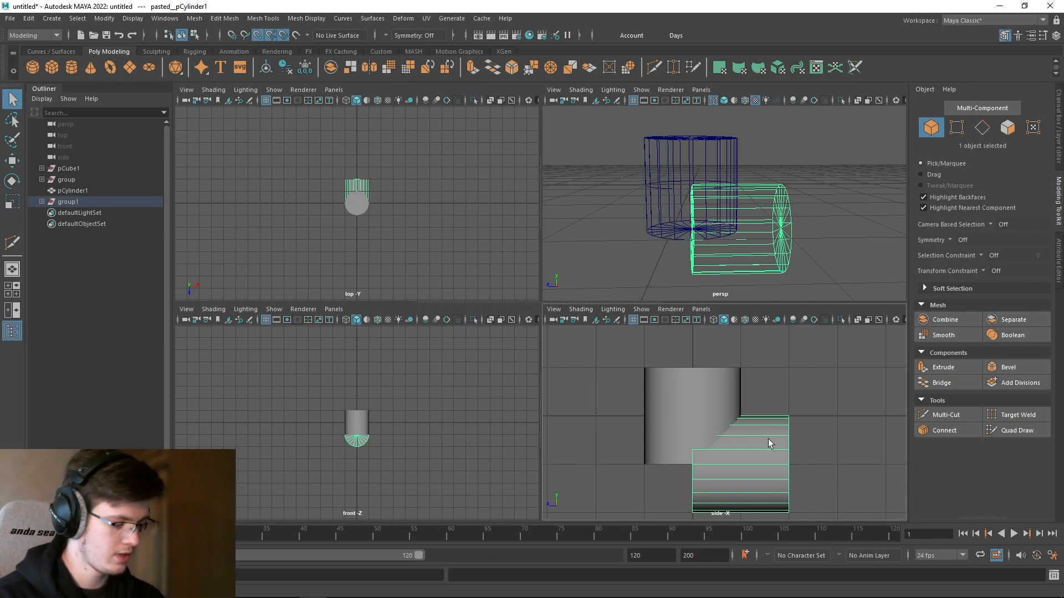
key(w)
drag(742, 422, 683, 414)
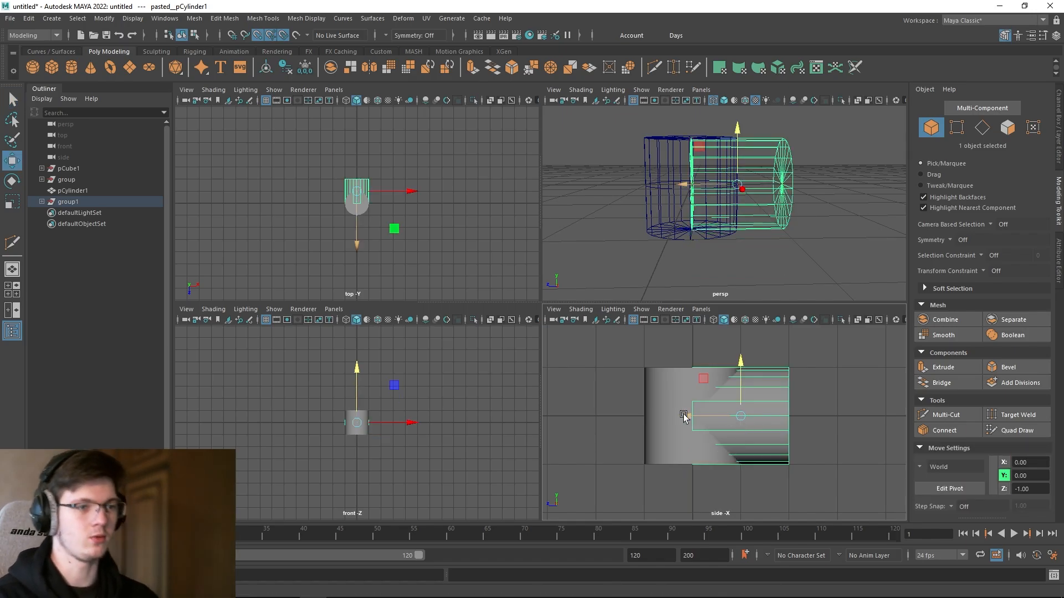
alt+middle_drag(716, 407, 671, 394)
scroll(671, 393, up, 1)
alt+drag(670, 394, 679, 408)
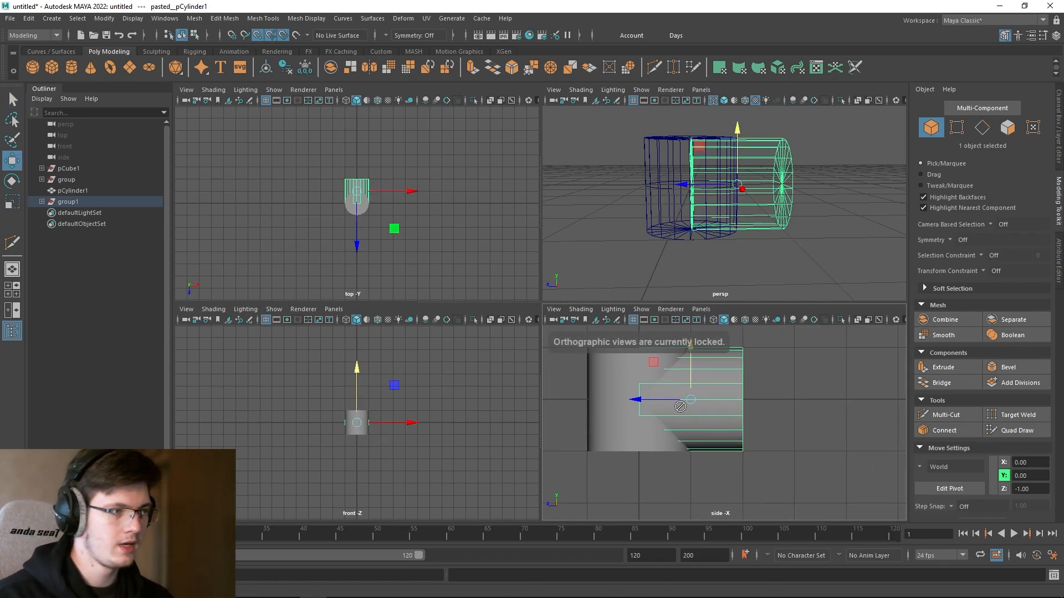
Step: Return to the single perspective view, show the cylinders shaded and clear the selection
key(space)
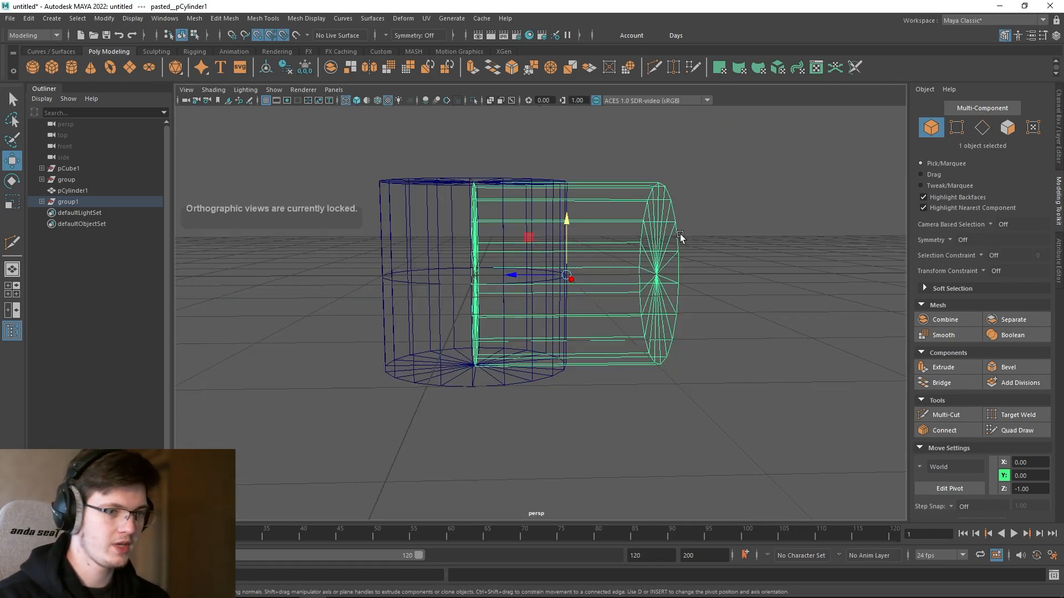
key(space)
key(space)
alt+drag(643, 233, 555, 315)
key(2)
key(1)
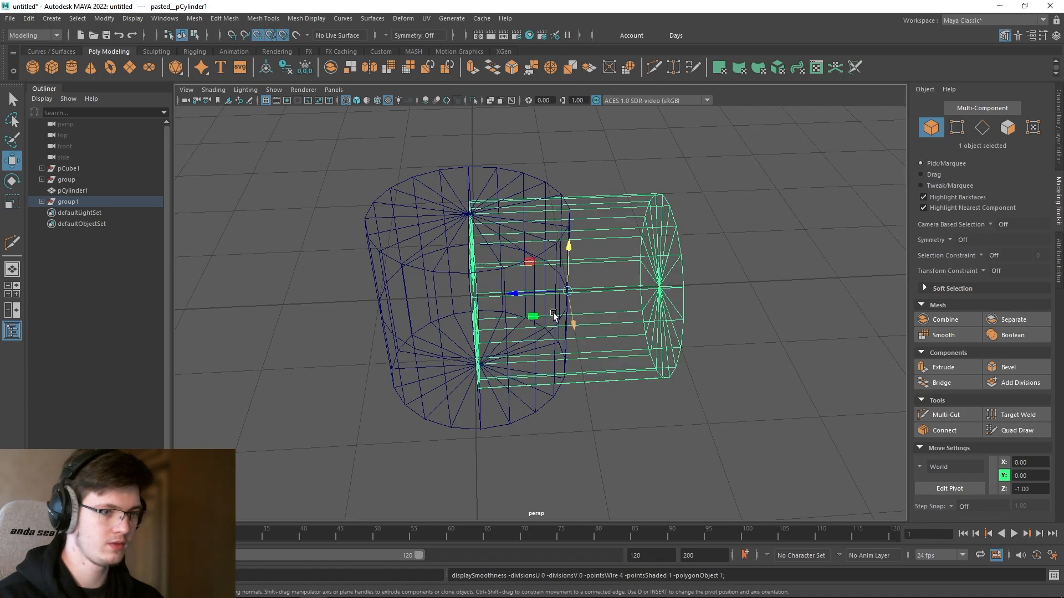
key(5)
mouse_move(560, 309)
alt+mouse_down()
mouse_move(591, 261)
mouse_move(597, 293)
alt+mouse_up()
scroll(597, 294, down, 1)
click(758, 285)
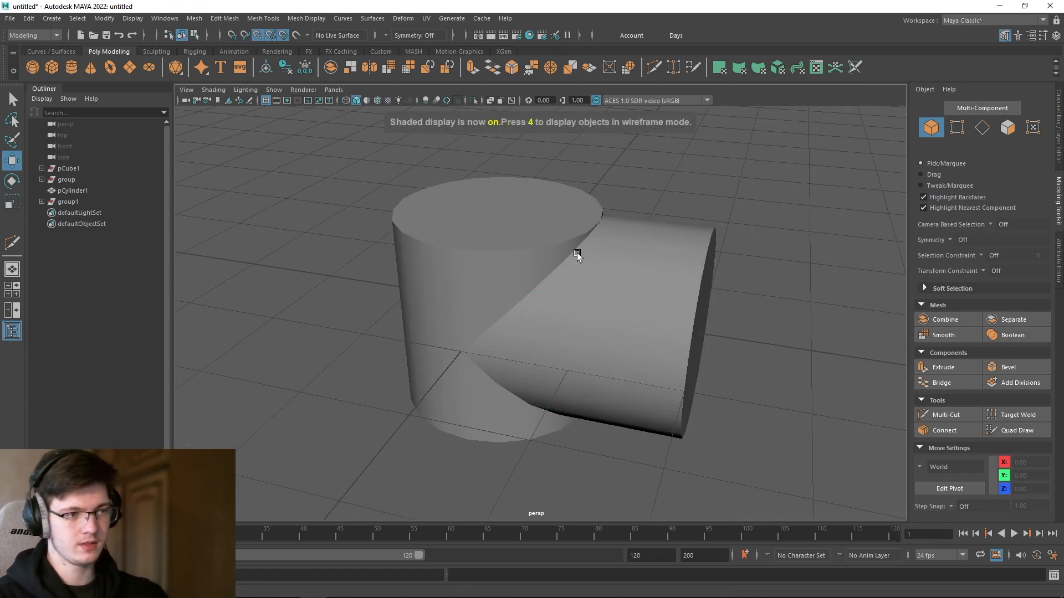
Step: Scale the upright cylinder along Y to 2.16 so it extends above and below the horizontal one
click(520, 241)
key(r)
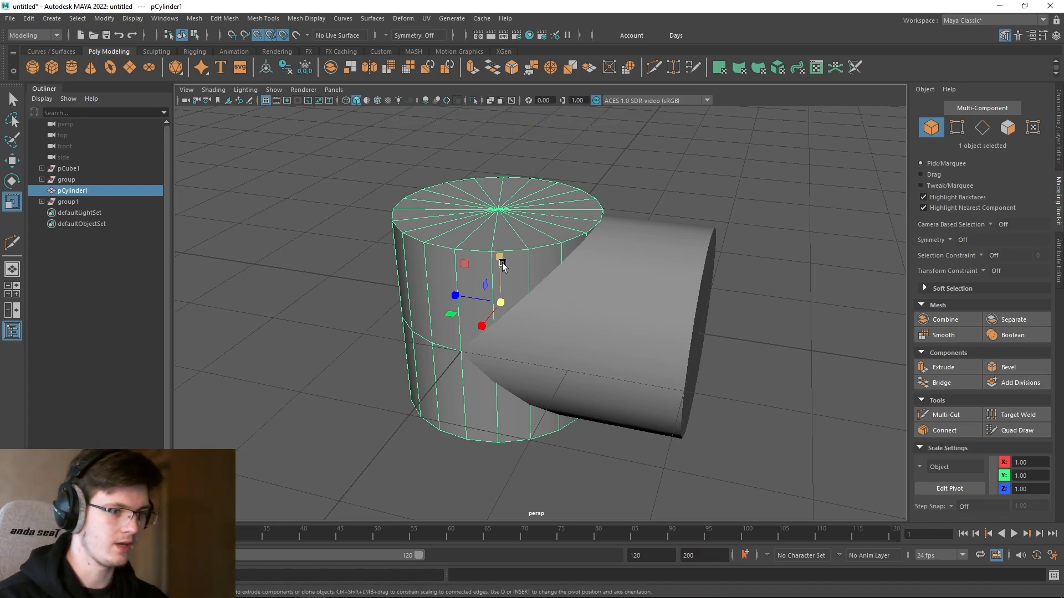
drag(500, 256, 478, 203)
click(743, 281)
alt+drag(742, 282, 757, 287)
scroll(758, 288, down, 3)
alt+drag(703, 245, 660, 224)
Step: Select only the stretched upright cylinder again
drag(380, 192, 588, 358)
click(620, 221)
click(527, 205)
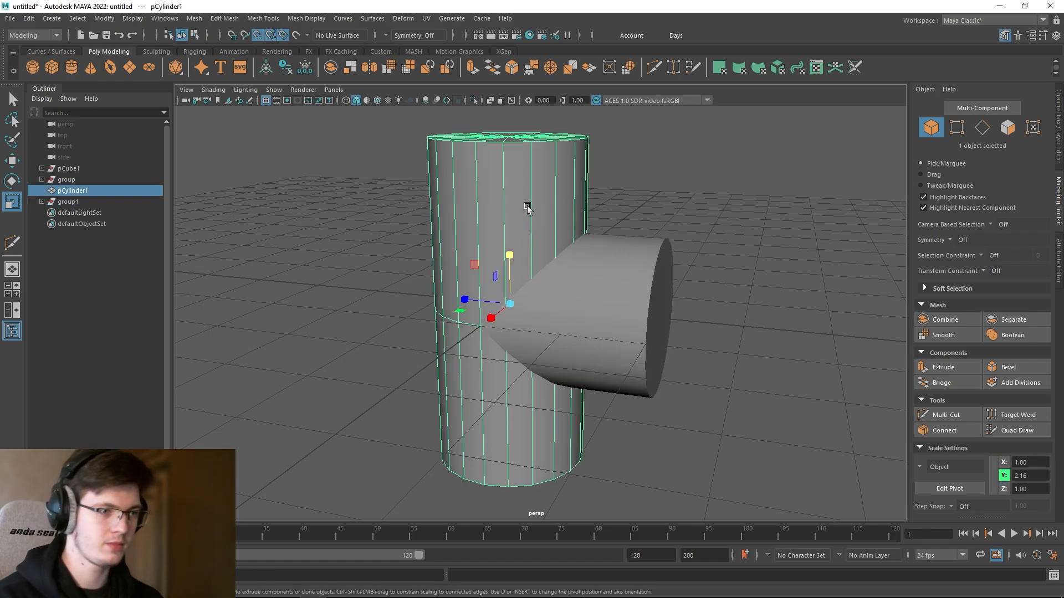
mouse_move(558, 219)
alt+mouse_down()
mouse_move(571, 206)
mouse_move(566, 219)
alt+mouse_up()
mouse_move(584, 205)
right_down()
mouse_move(591, 221)
mouse_move(585, 191)
mouse_move(584, 227)
mouse_move(581, 210)
right_up()
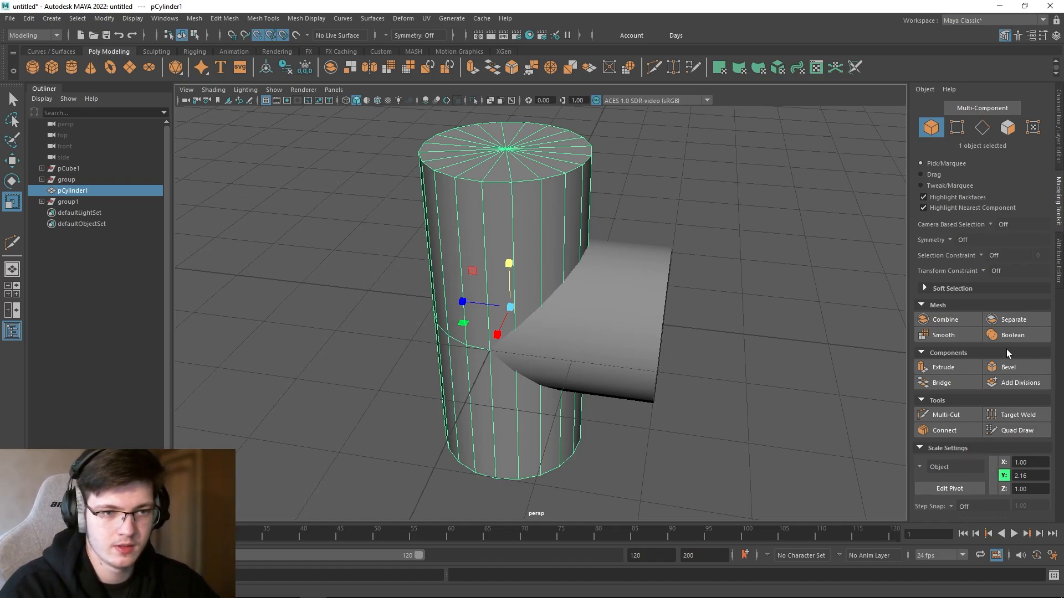
Step: Examine the upright cylinder's shape attributes and its Poly Split history, including the edge, node behavior and UUID details
click(1056, 261)
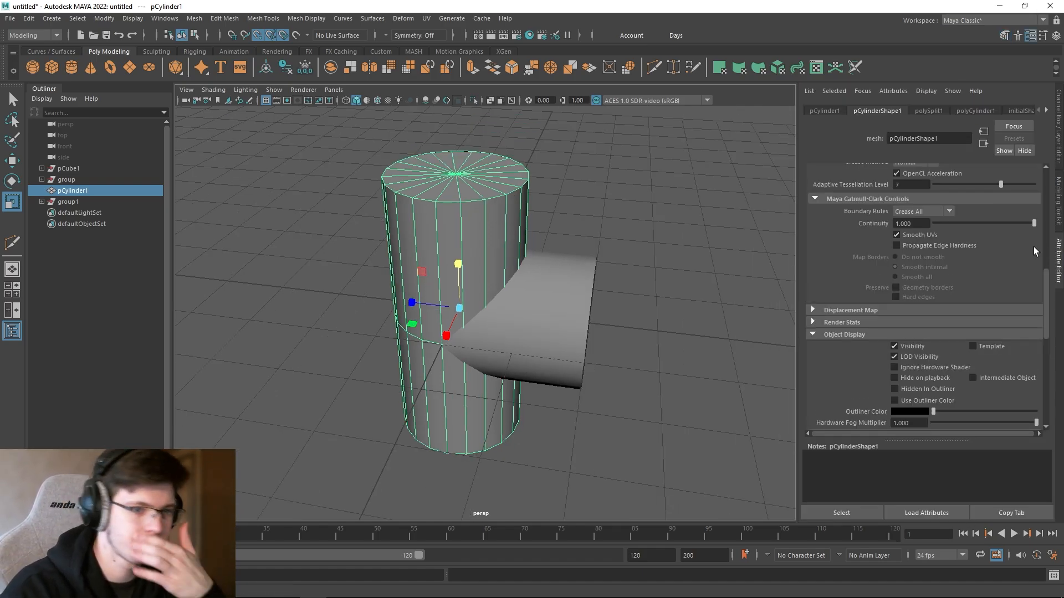
scroll(938, 313, down, 7)
scroll(936, 313, up, 8)
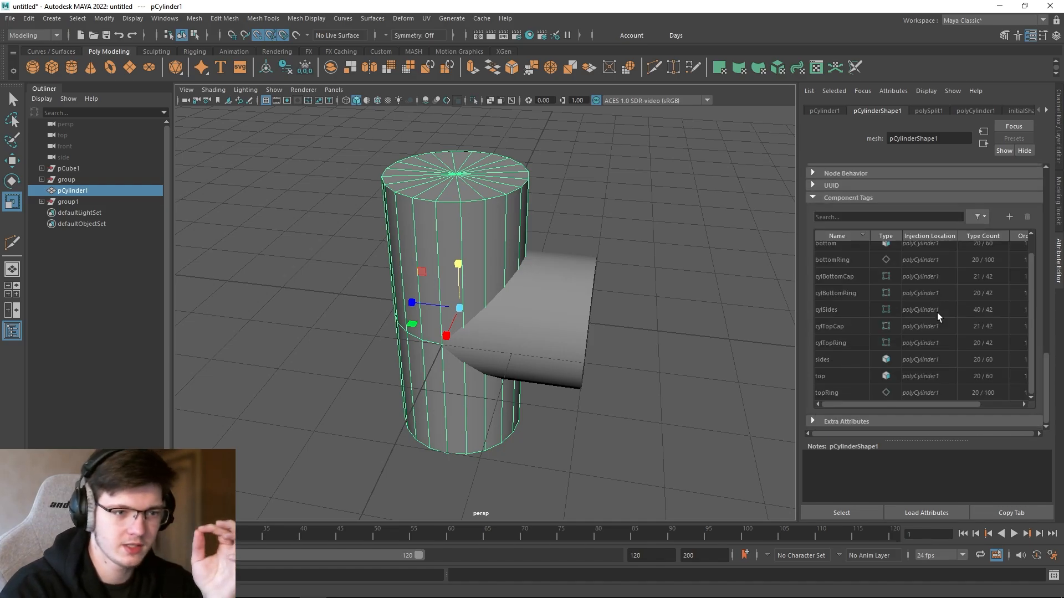
scroll(934, 317, up, 2)
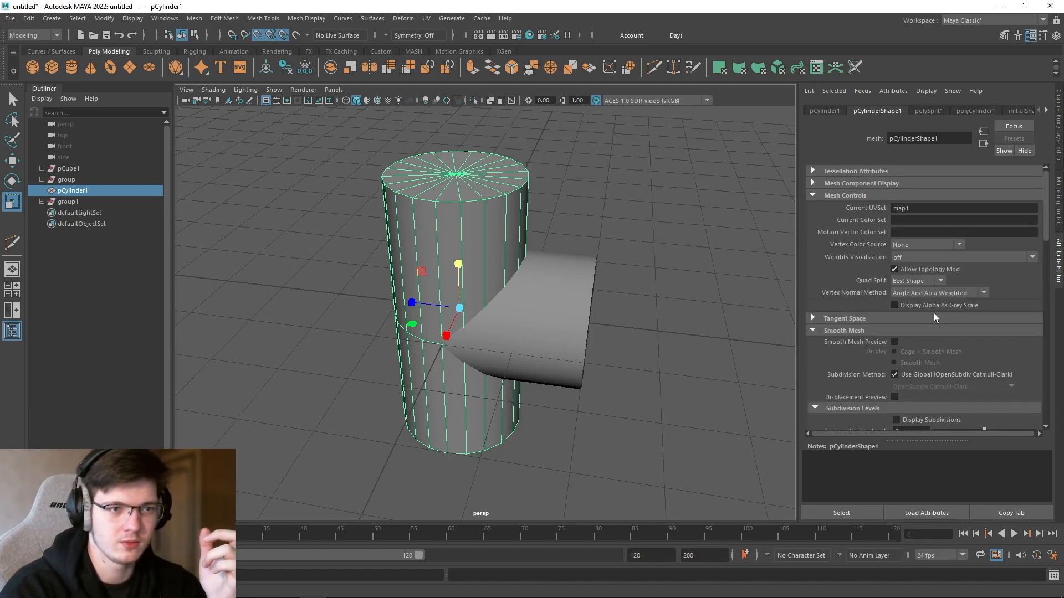
click(933, 113)
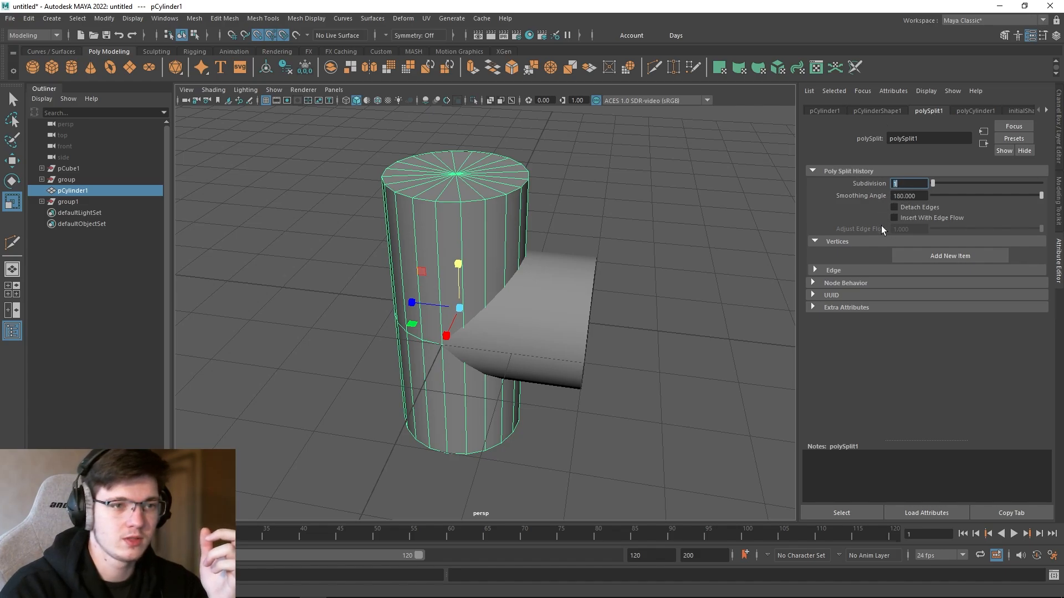
click(813, 271)
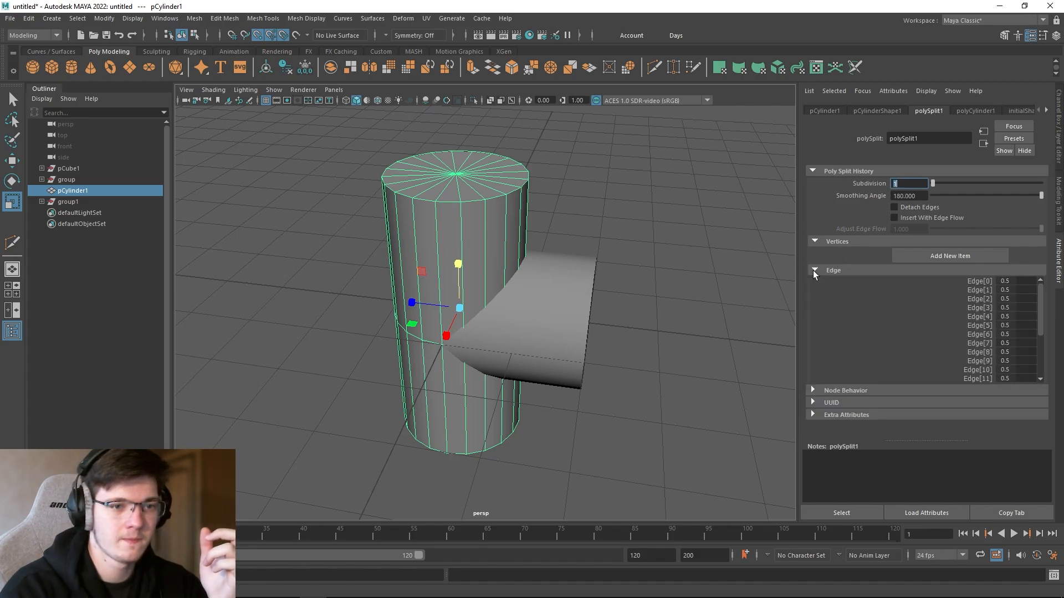
click(815, 271)
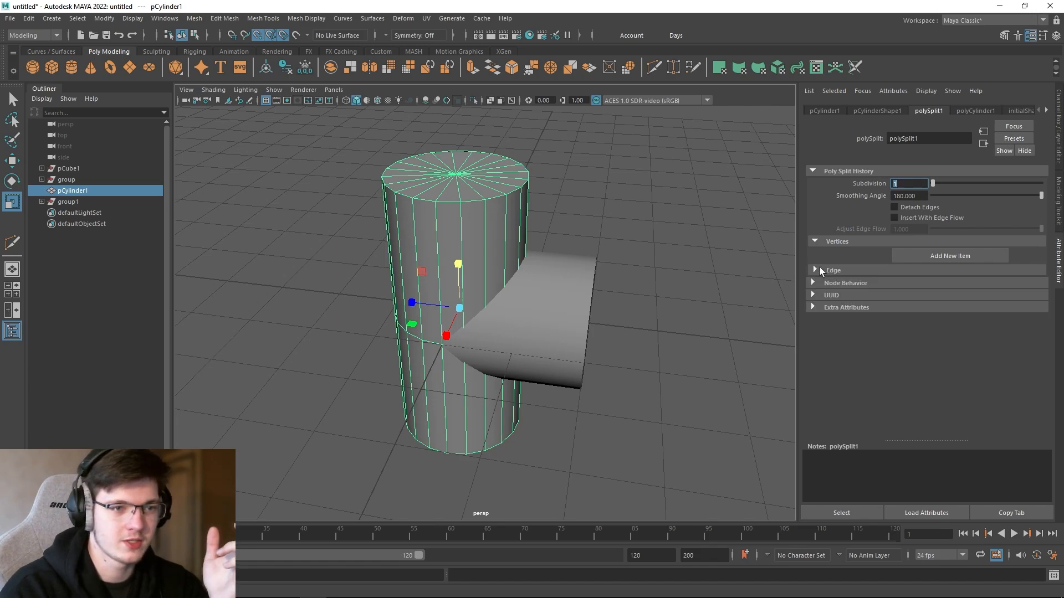
click(812, 284)
click(812, 283)
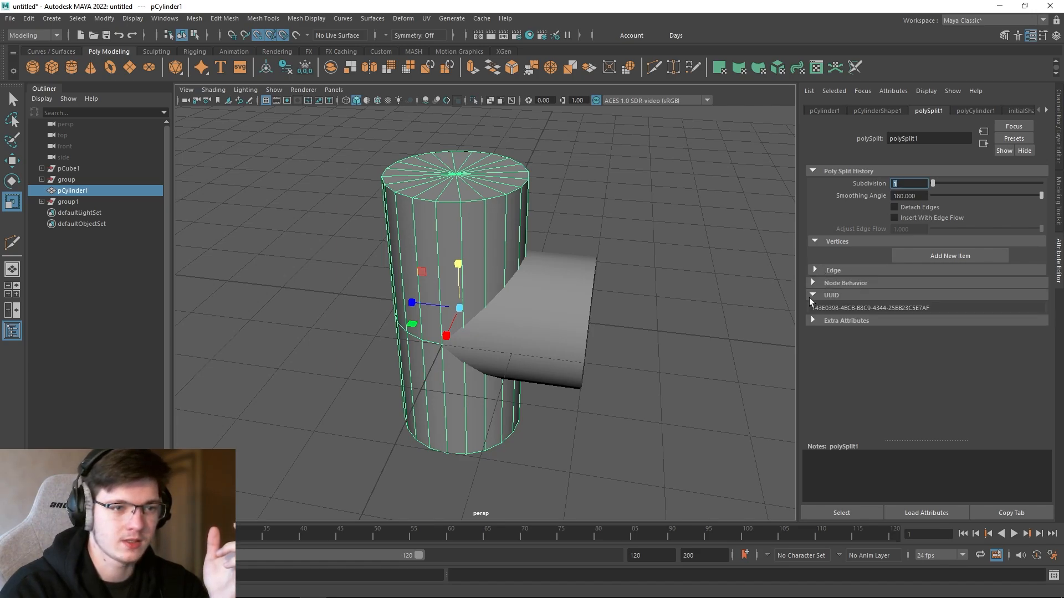
Step: Examine the upright cylinder's transform attributes, assigned shading group and Poly Cylinder History settings
click(827, 111)
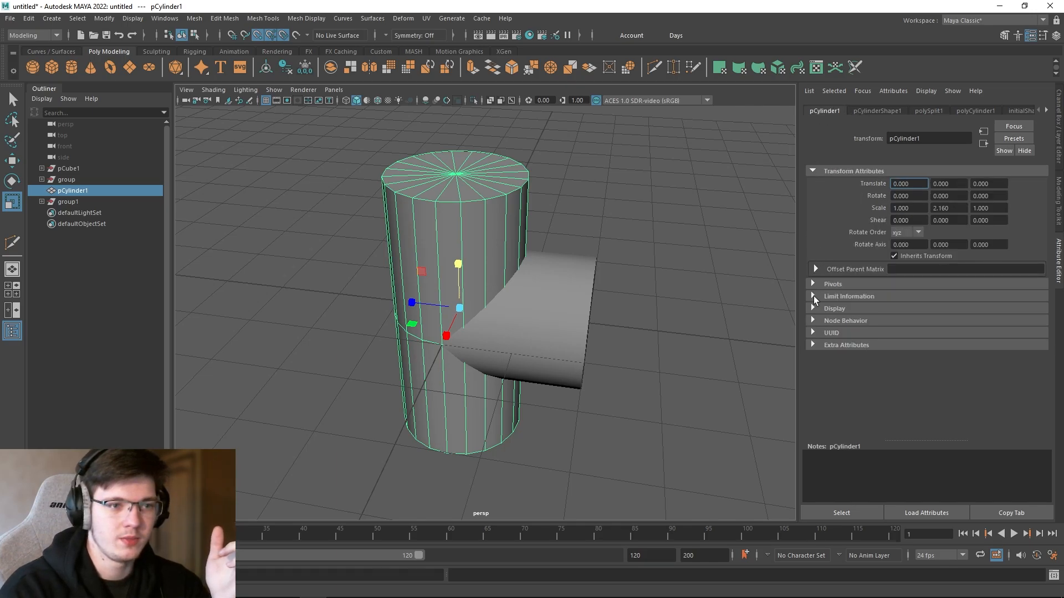
click(973, 111)
click(1006, 111)
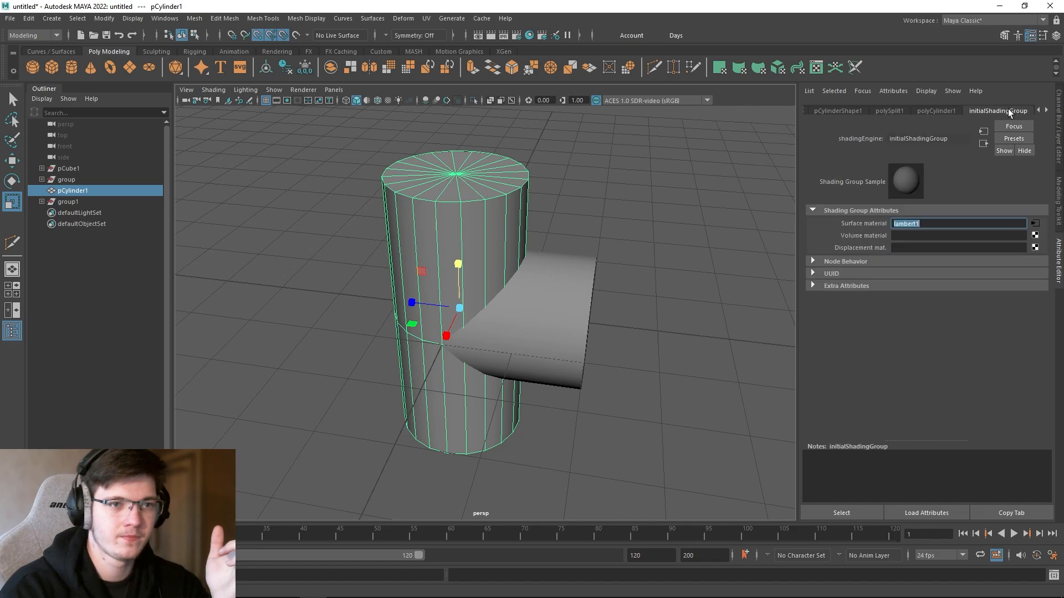
click(946, 110)
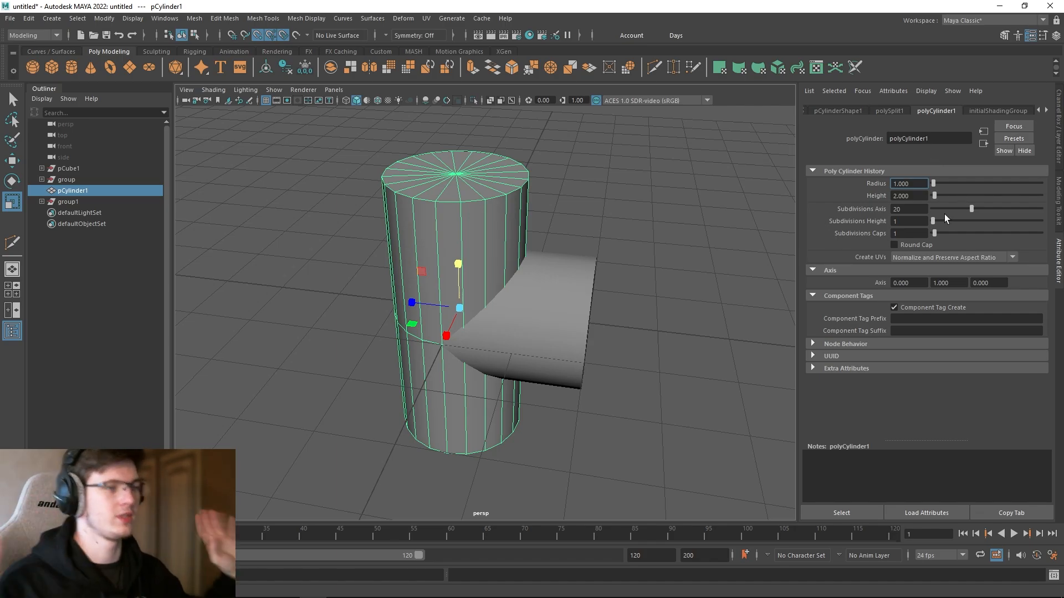
click(641, 365)
drag(642, 373, 472, 252)
click(478, 216)
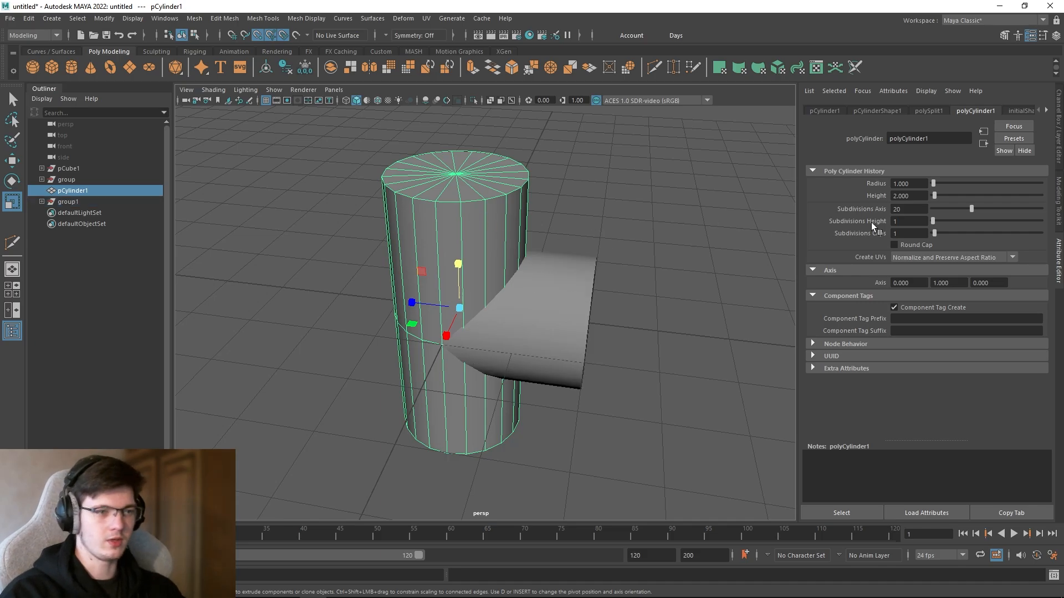
Step: Try to bevel the whole upright cylinder with 4 segments
click(1059, 213)
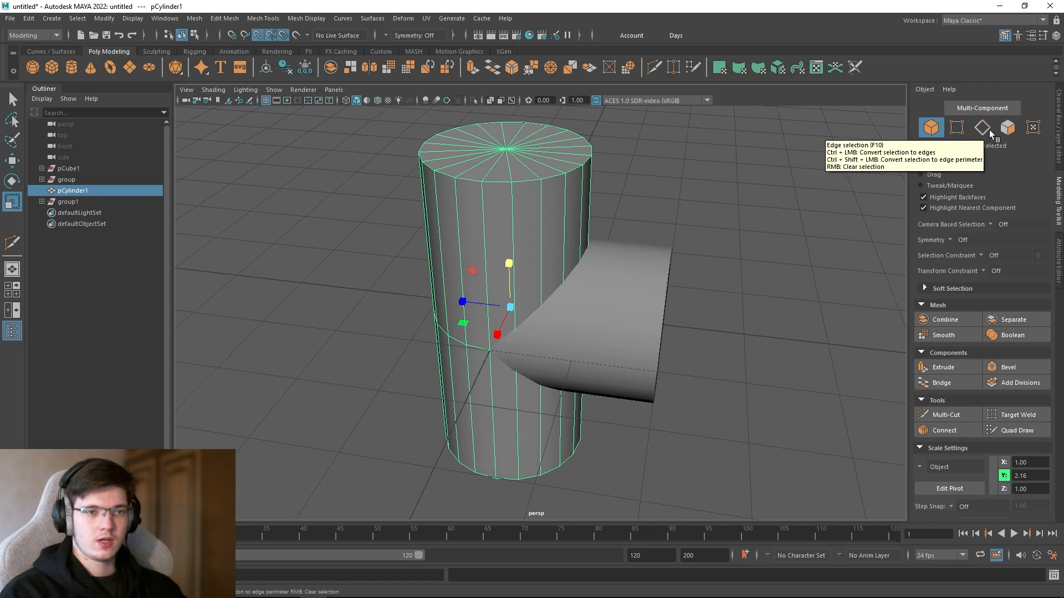
click(1016, 367)
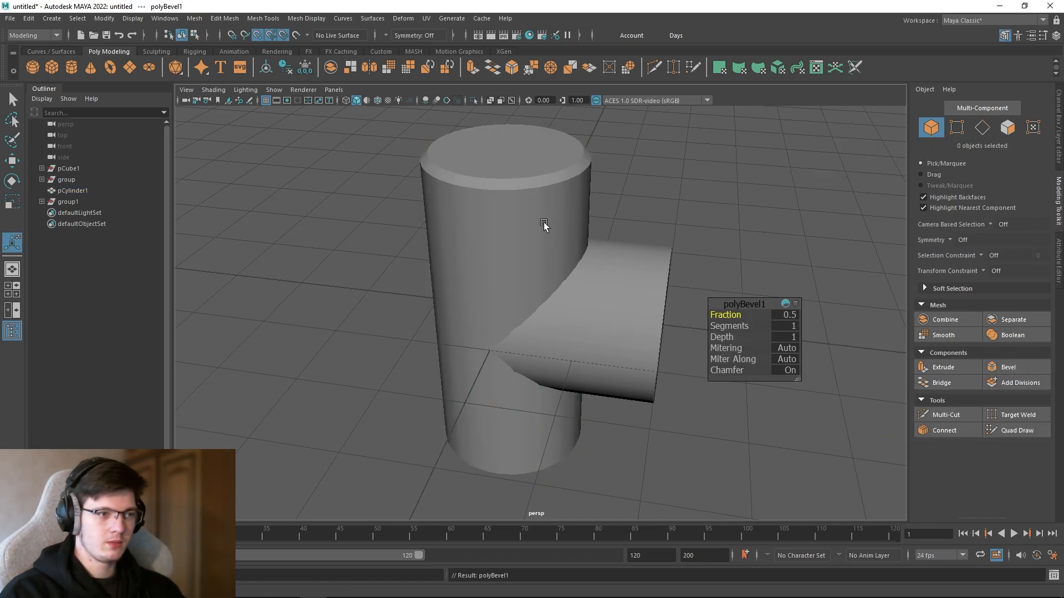
click(793, 315)
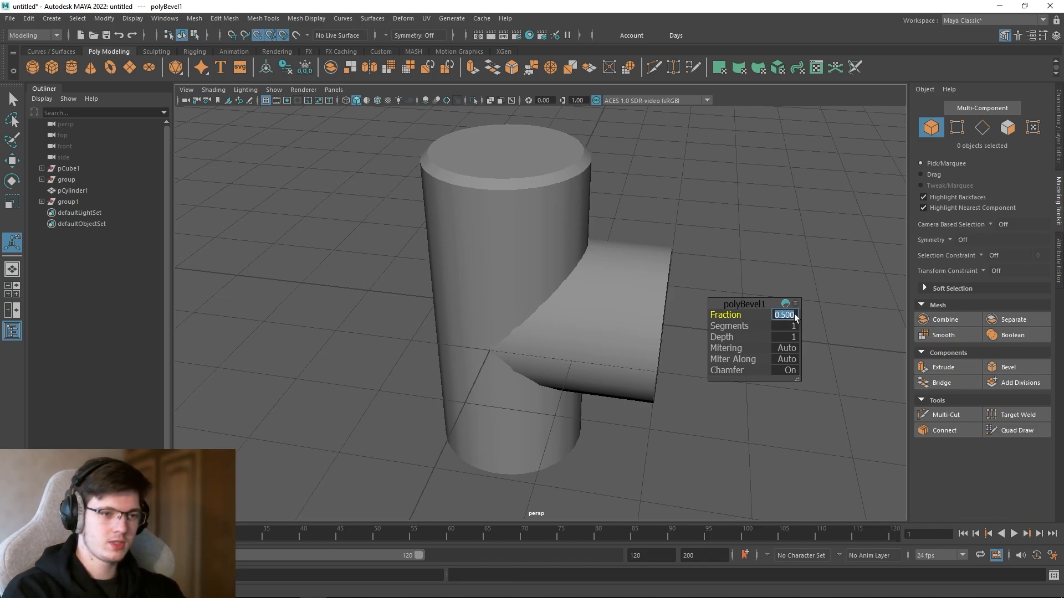
click(790, 328)
text(4)
key(Return)
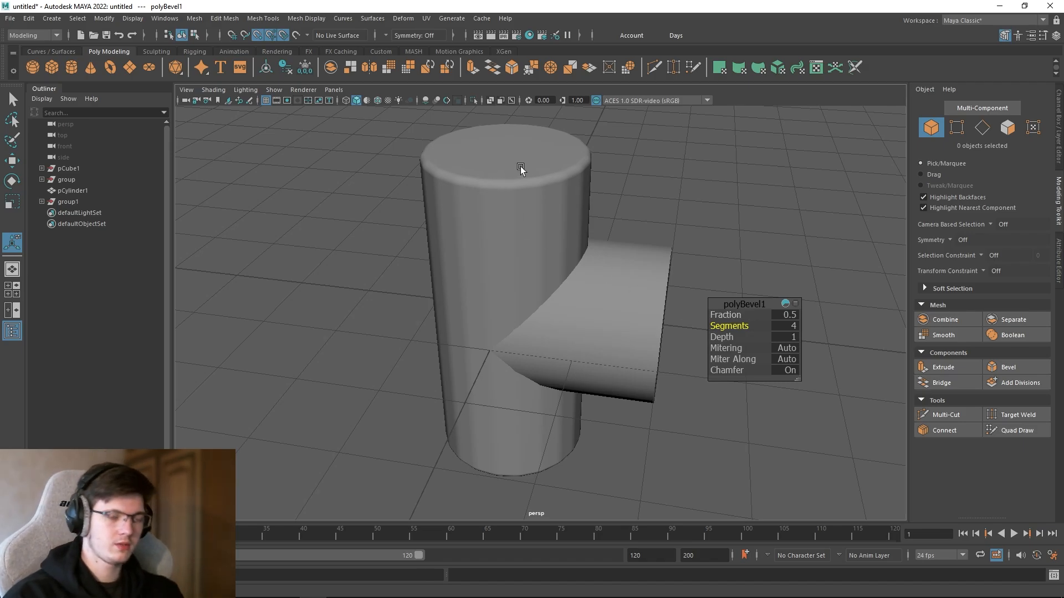
Step: Undo the segment change and the bevel applied to the whole upright cylinder
click(665, 211)
key(ctrl+z)
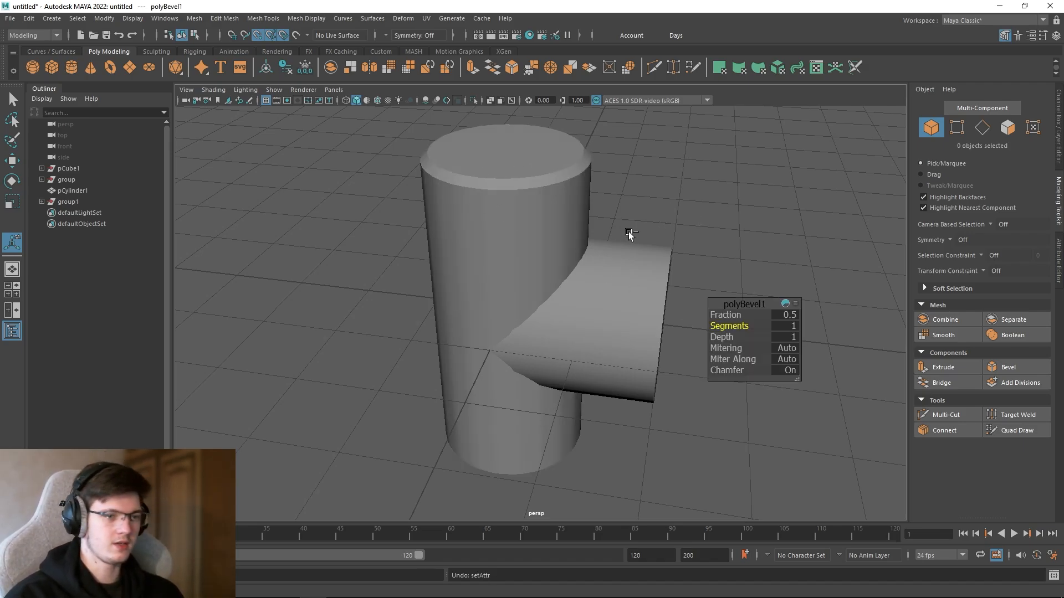
key(ctrl+z)
Step: Select the vertices around the upright cylinder's top and bottom rims, leaving out the bottom cap's center vertex
right_drag(523, 191, 488, 186)
scroll(487, 185, down, 3)
drag(417, 162, 603, 238)
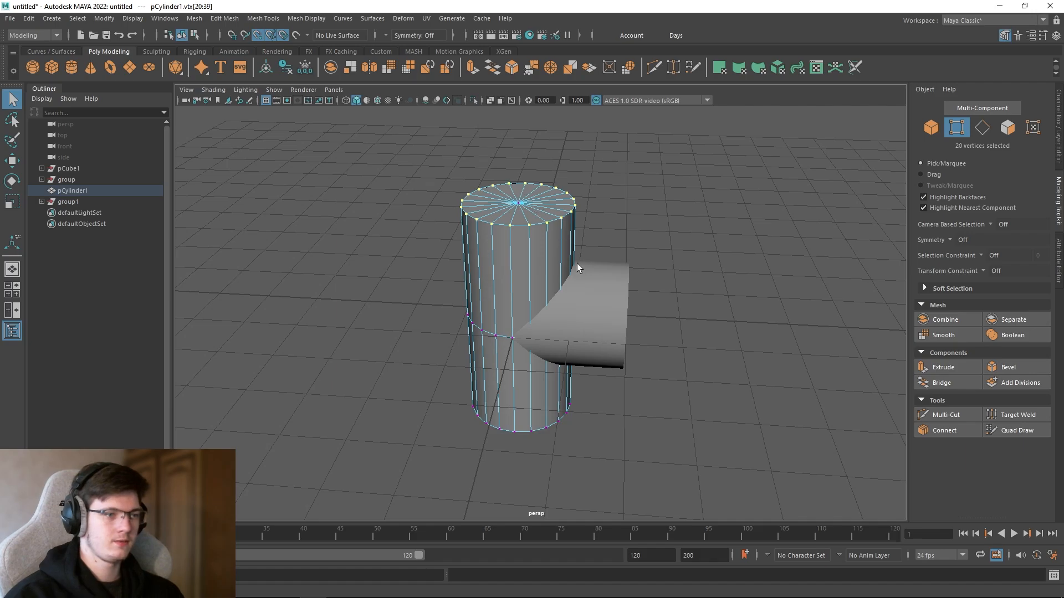
alt+drag(574, 312, 577, 291)
shift+drag(428, 397, 670, 481)
alt+drag(541, 444, 543, 383)
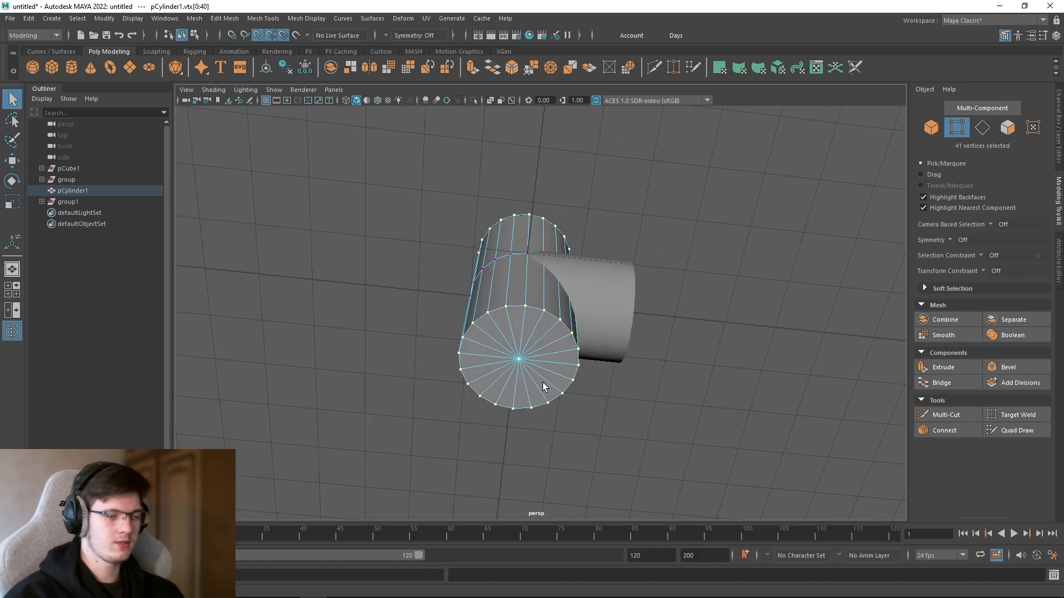
scroll(543, 386, up, 2)
ctrl+click(507, 383)
Step: Switch to edge selection and select the full edge loops around the upright cylinder's top and bottom rims
right_drag(775, 261, 777, 293)
right_drag(772, 244, 773, 244)
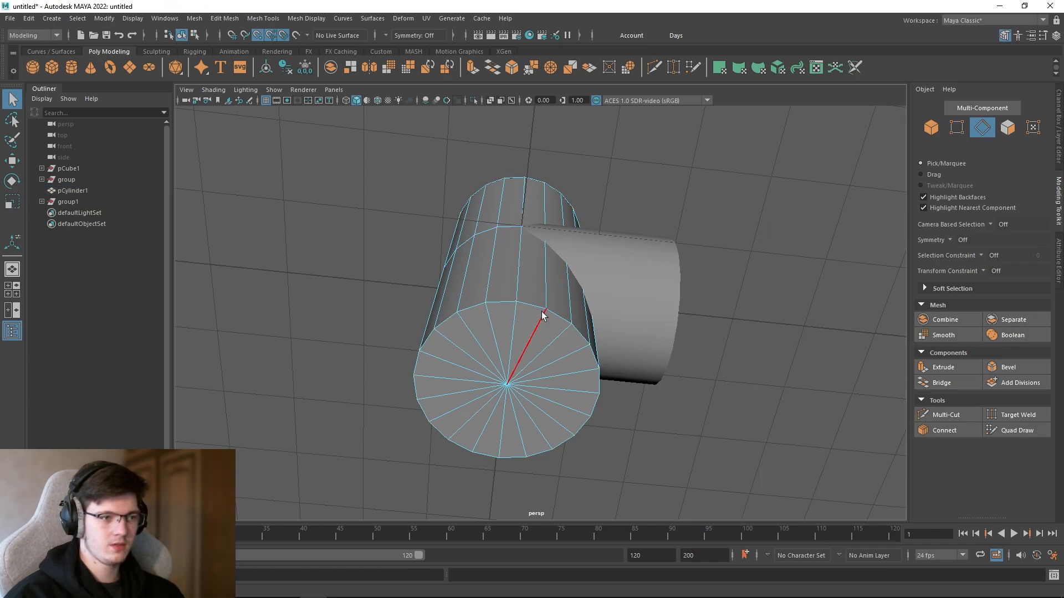
alt+drag(546, 277, 476, 293)
alt+middle_drag(477, 293, 491, 270)
click(532, 337)
alt+drag(532, 337, 483, 328)
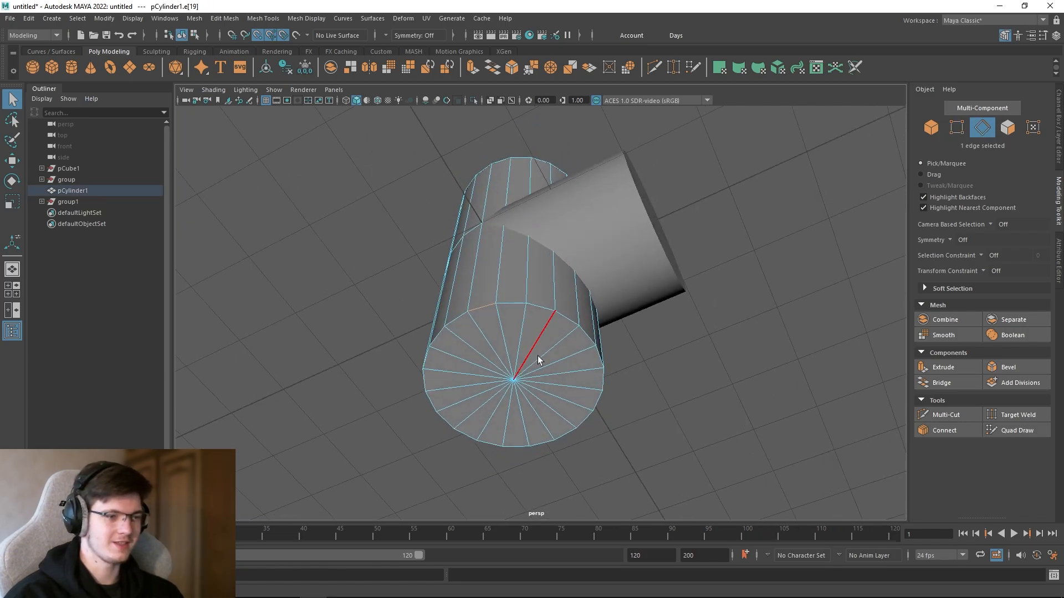
shift+double_click(606, 381)
shift+double_click(606, 381)
alt+drag(607, 381, 561, 336)
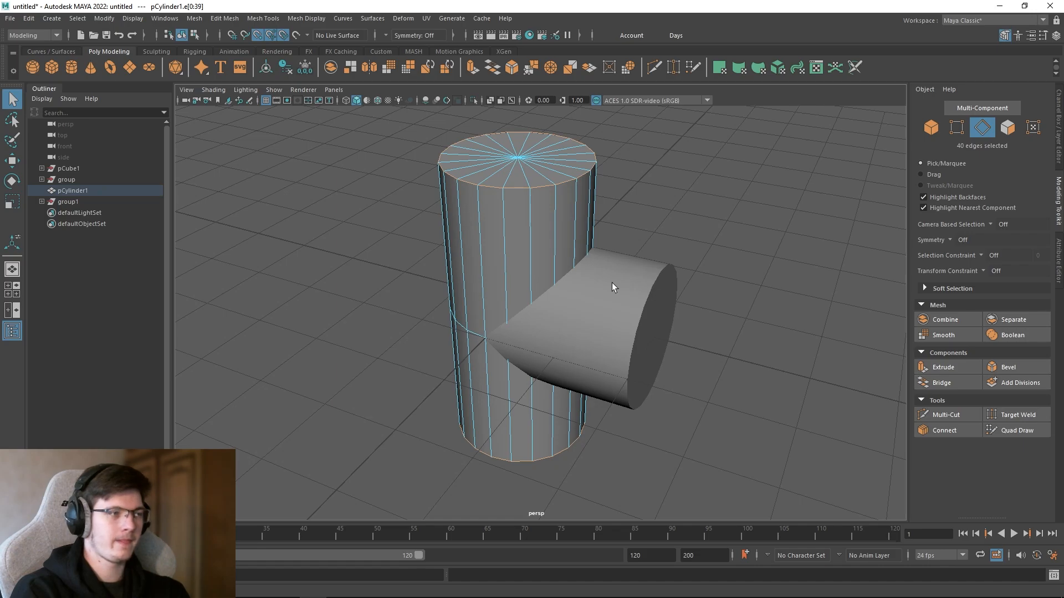
click(110, 19)
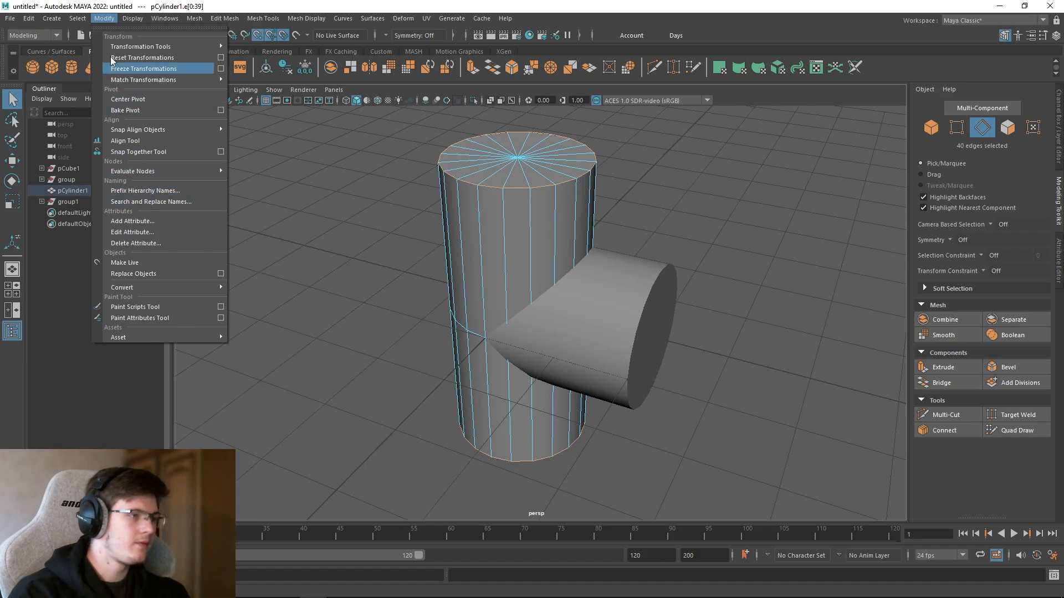
mouse_move(195, 20)
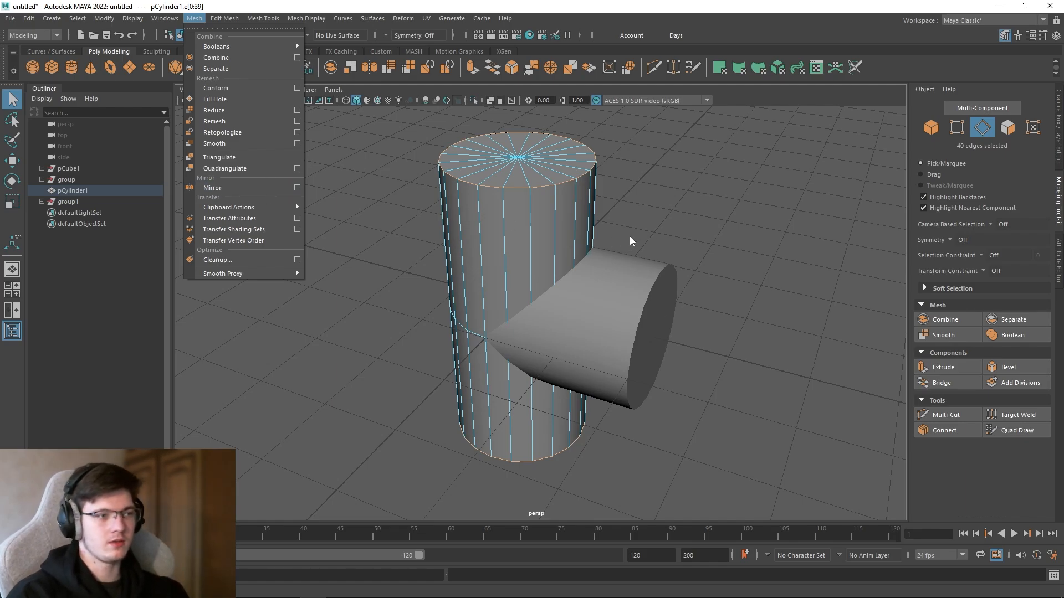
click(1001, 367)
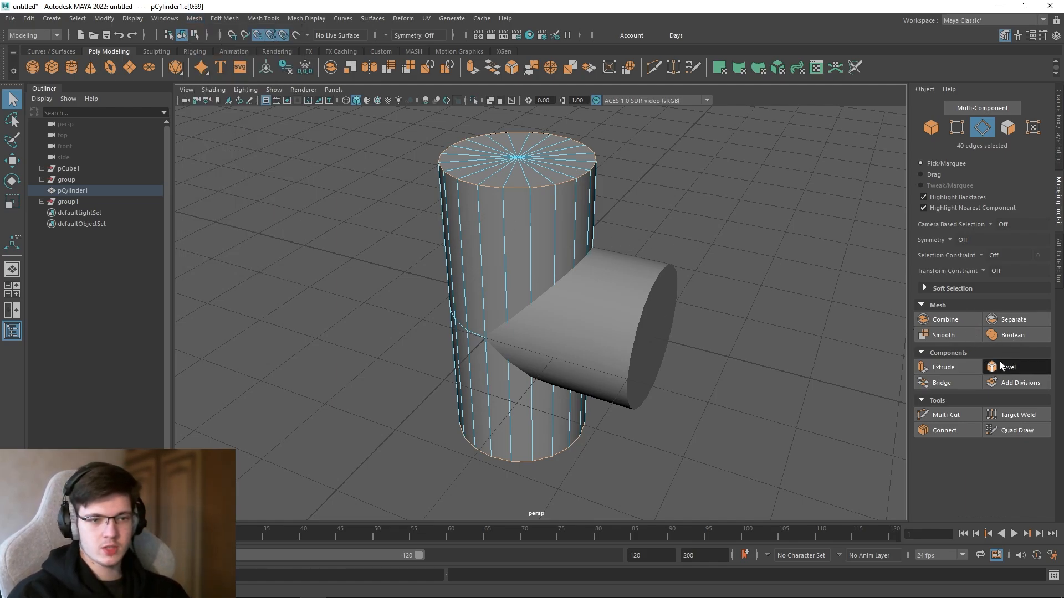
Step: Bevel the selected top and bottom rim edges with Chamfer off and 4 segments, keeping the cylinder's shape, and clear the selection
click(1001, 366)
click(791, 370)
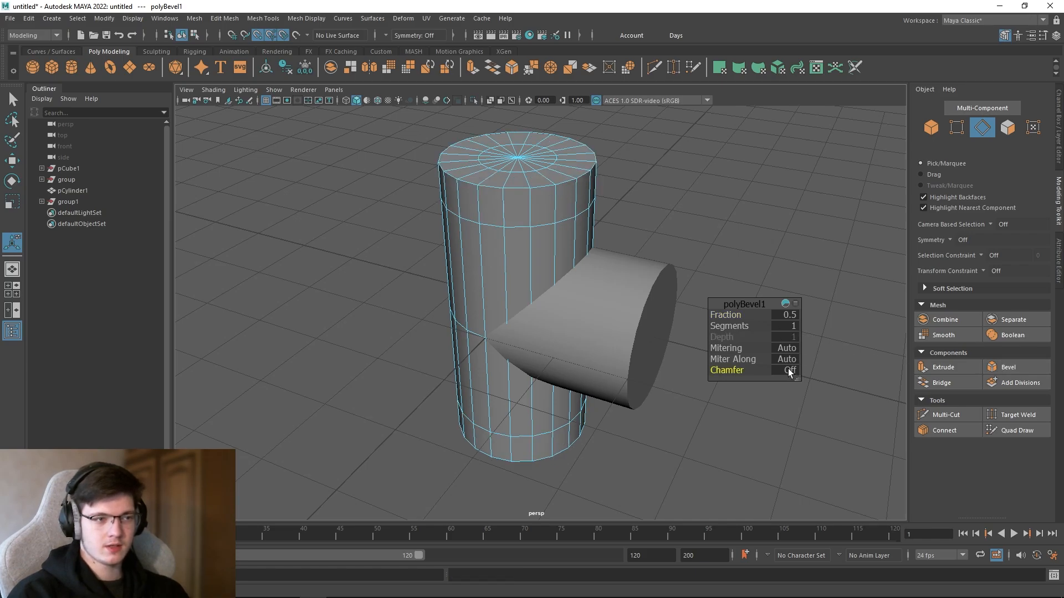
click(787, 326)
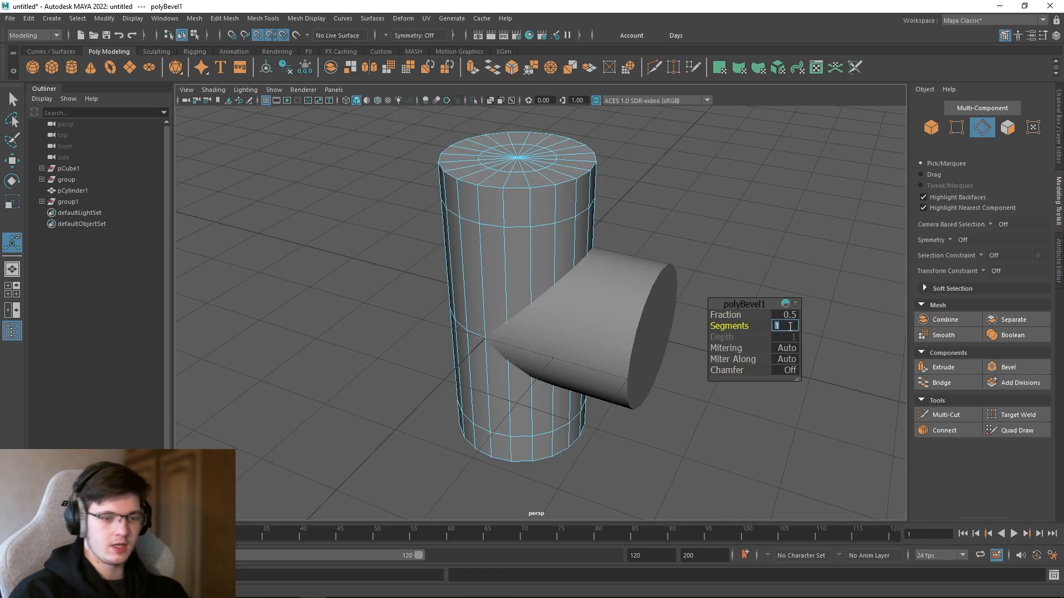
text(2)
key(Return)
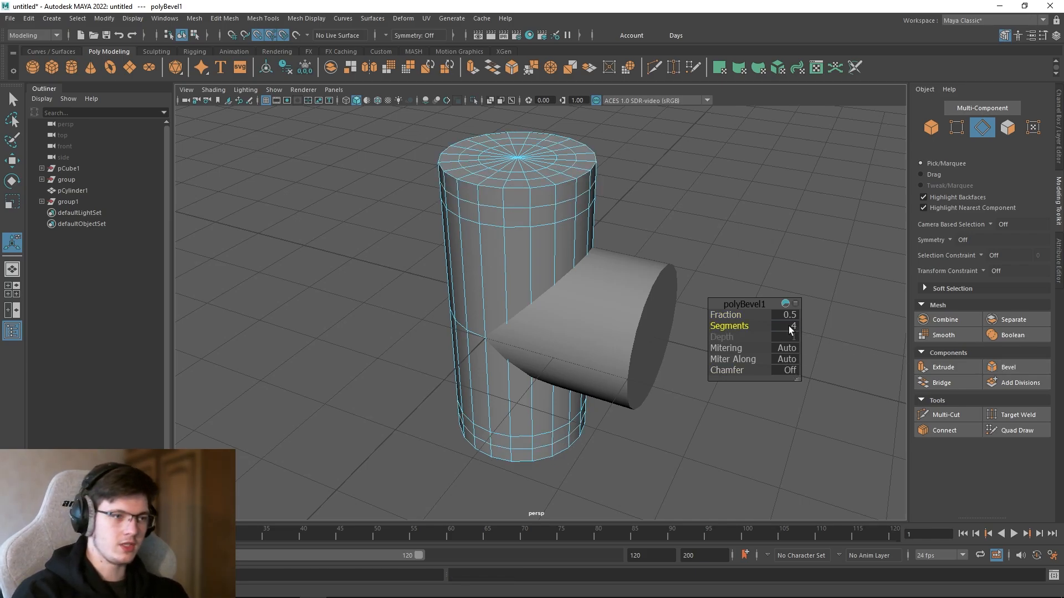
click(740, 259)
Step: Select the horizontal cylinder and set its Subdivisions Axis to 25
click(651, 277)
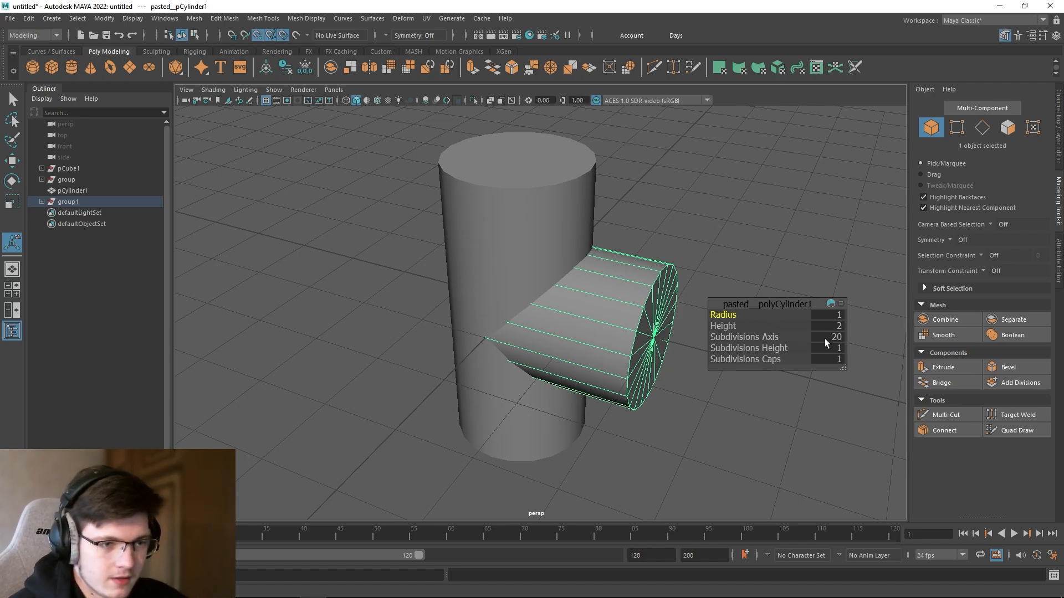
click(807, 339)
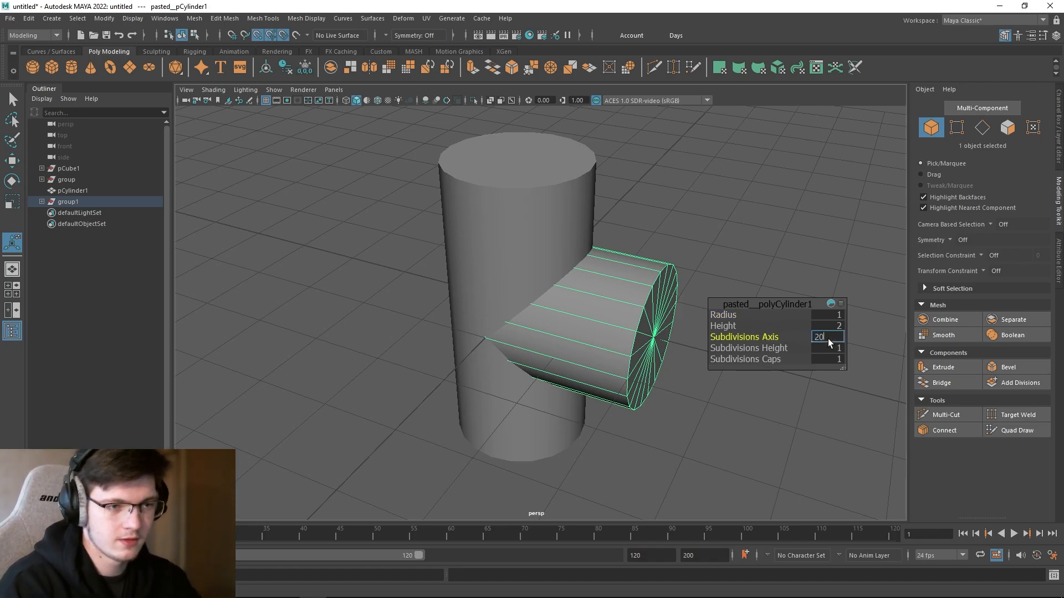
key(BackSpace)
text(5)
key(Return)
Step: Set the horizontal cylinder's Subdivisions Axis back to 20
text(2)
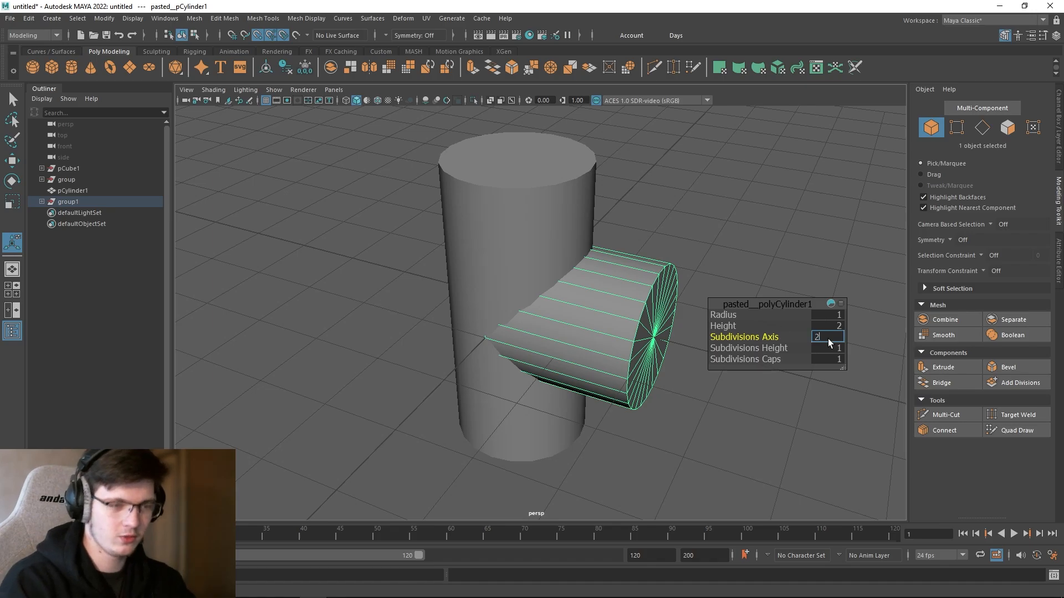
text(0)
key(Return)
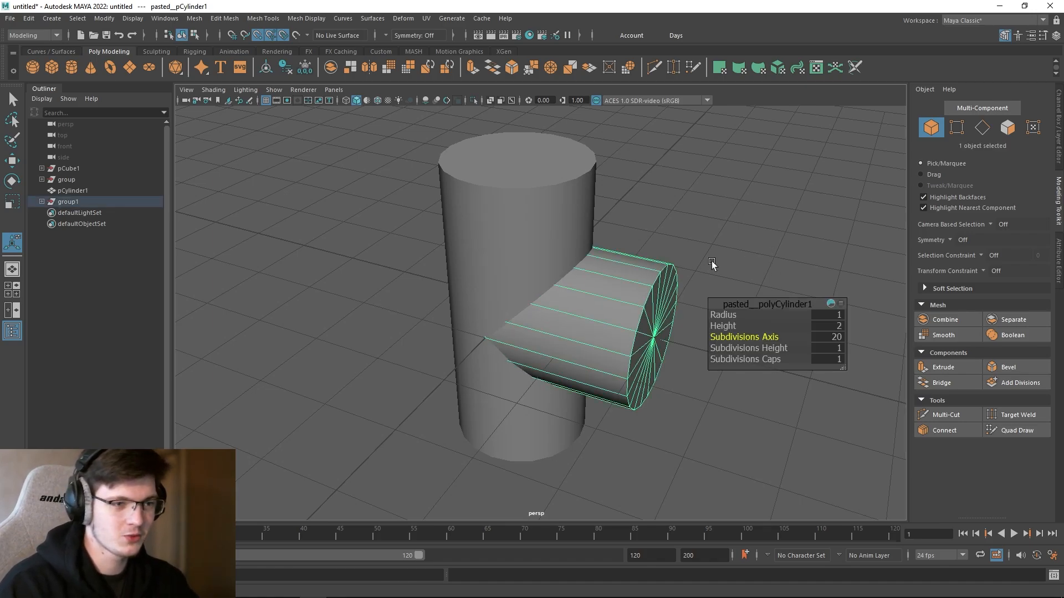
Step: Select the upright and the horizontal cylinder in turn to compare their editable settings, repositioning the in-view settings overlay
click(565, 232)
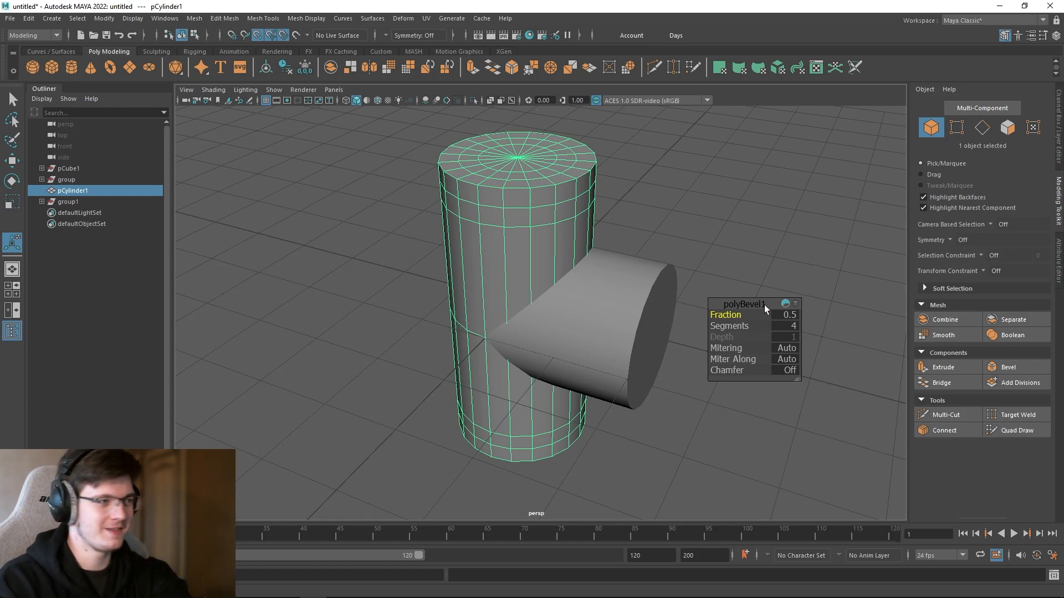
click(739, 283)
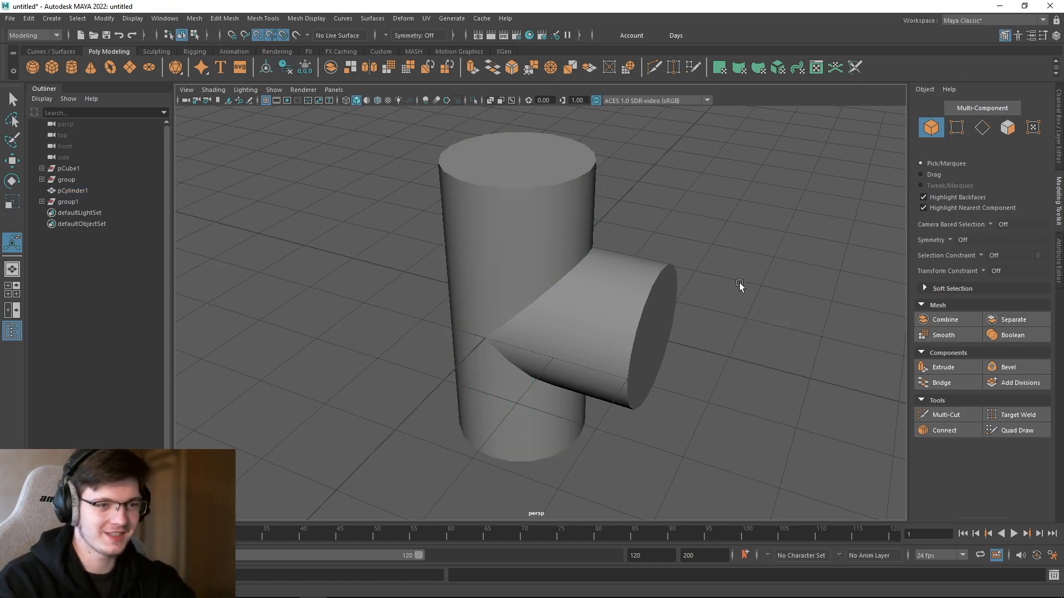
click(617, 276)
click(768, 288)
click(649, 293)
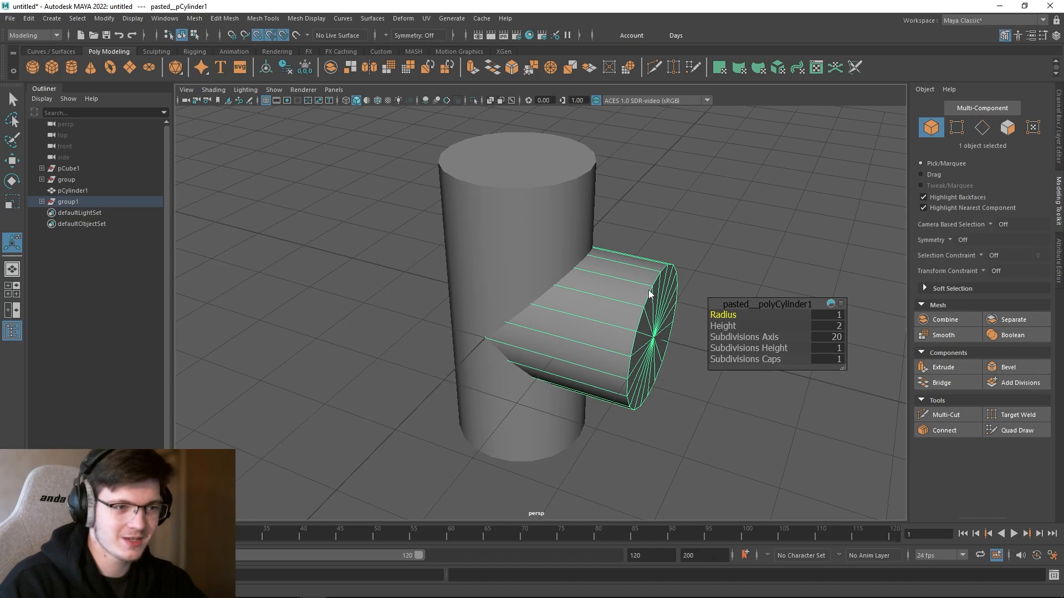
drag(718, 303, 764, 270)
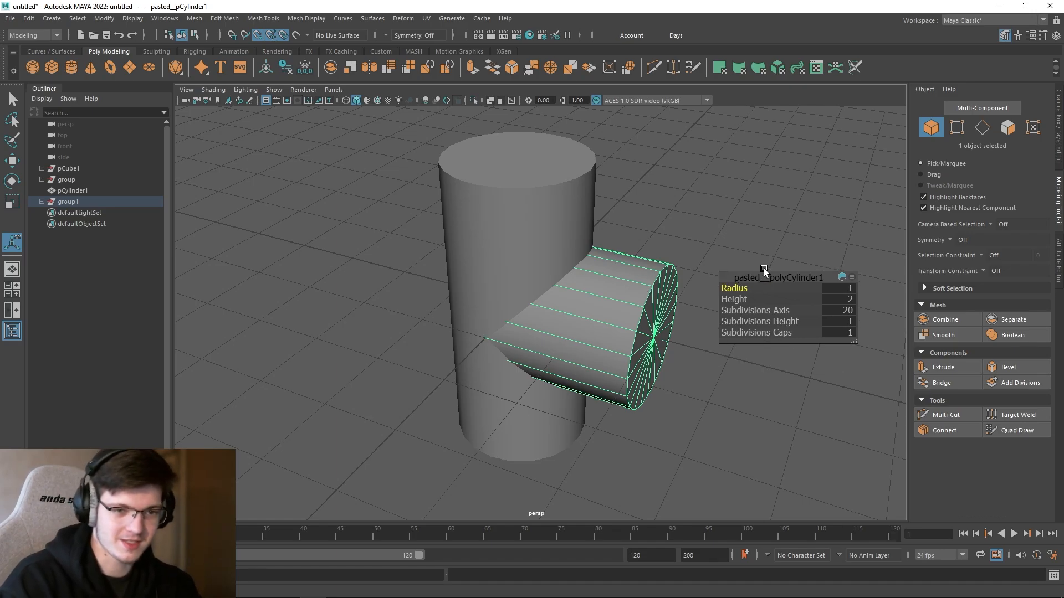
Step: Set the horizontal cylinder's Subdivisions Axis to 20 and clear the selection
drag(722, 233, 773, 209)
click(675, 280)
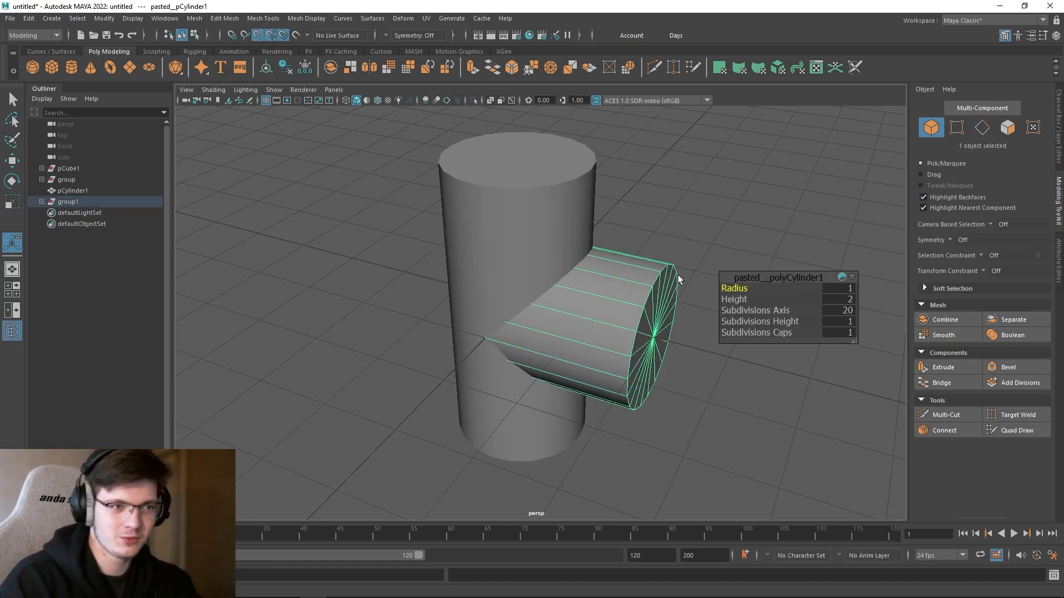
click(695, 242)
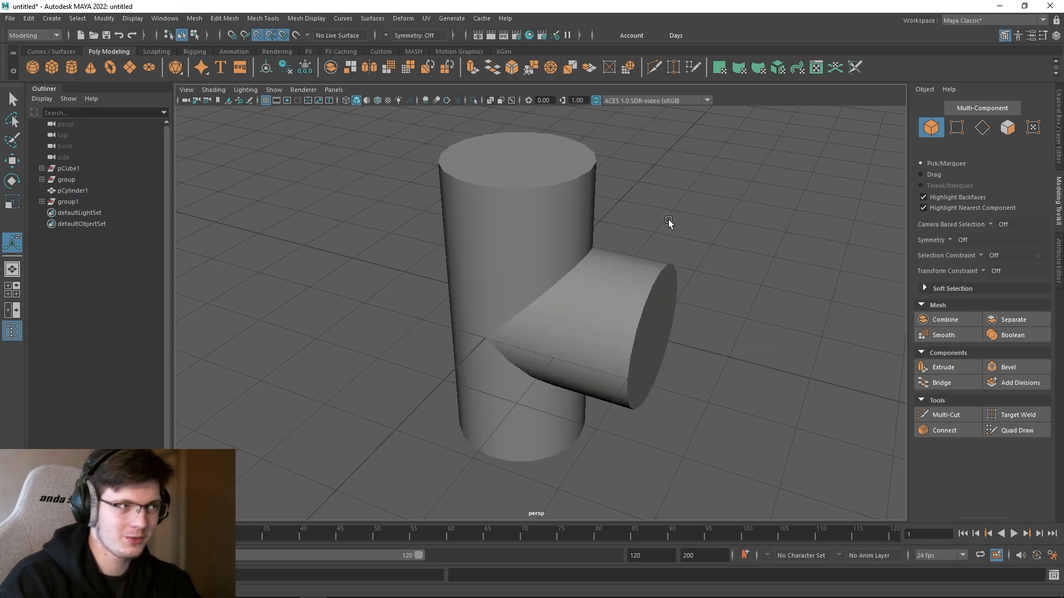
click(661, 293)
drag(785, 312, 839, 311)
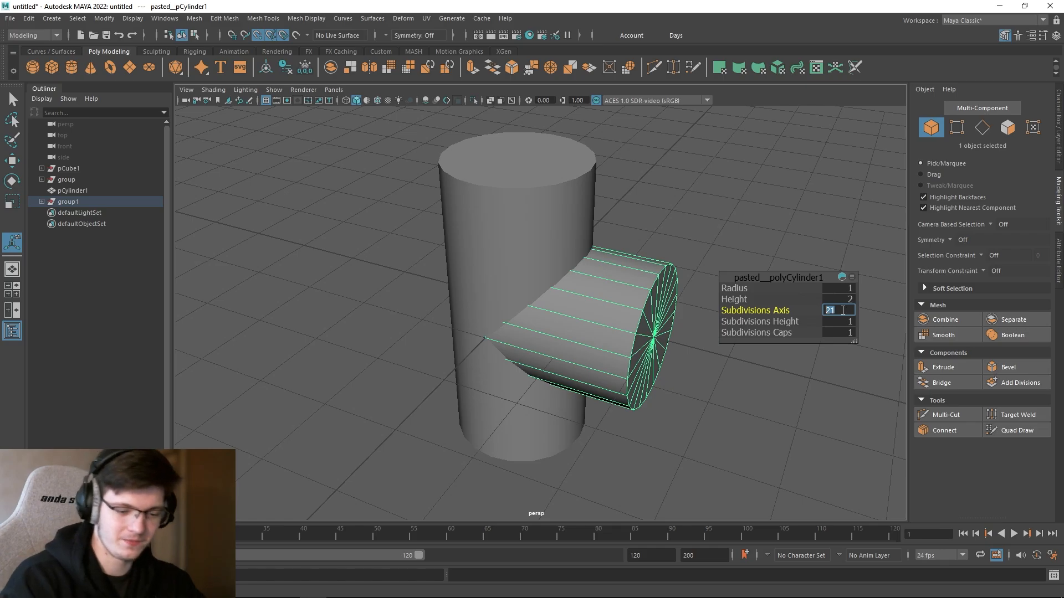
text(20)
key(Return)
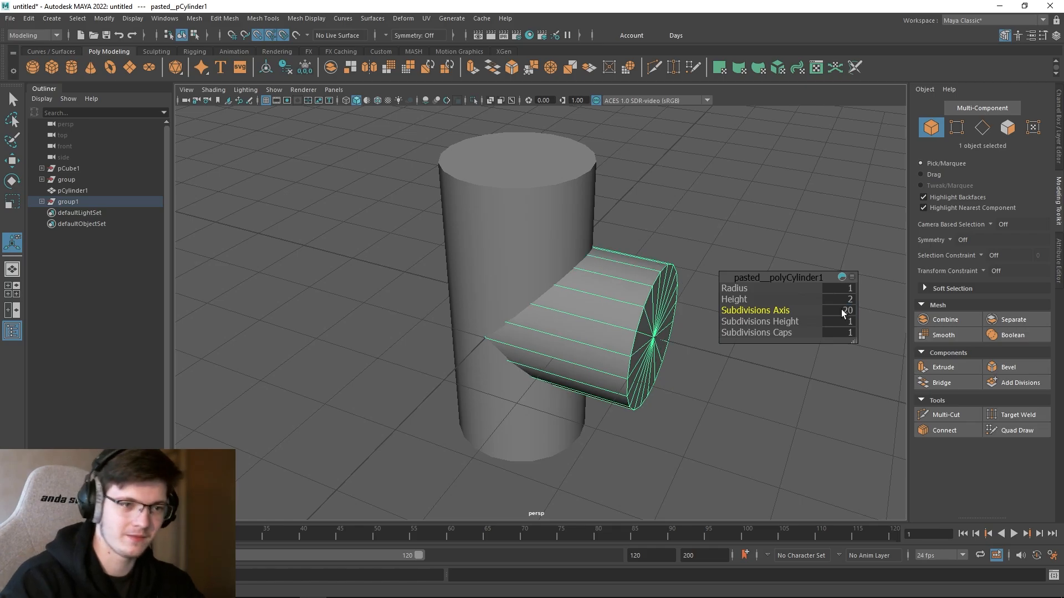
click(778, 233)
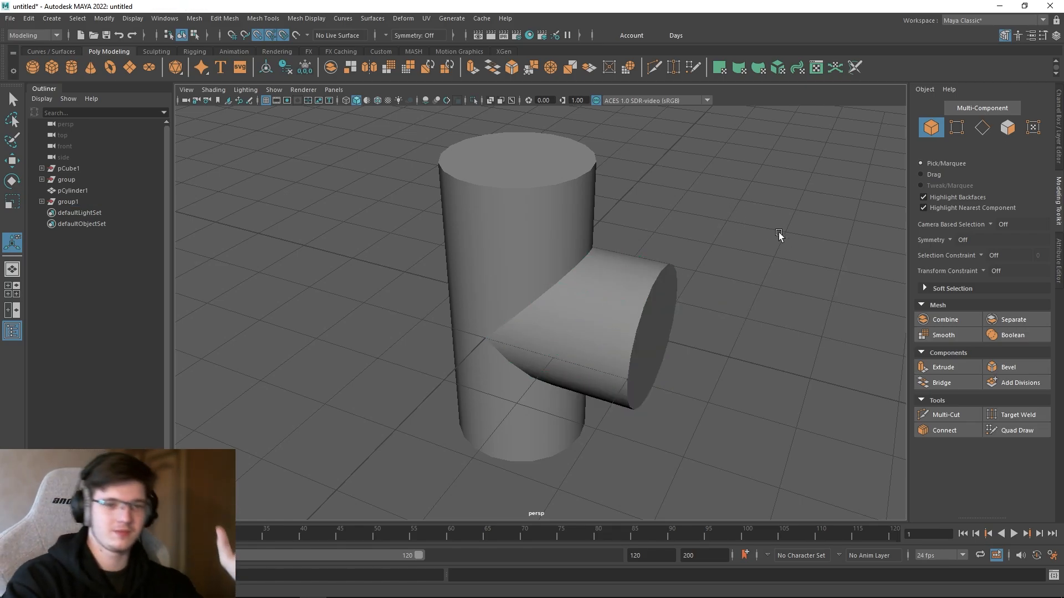
Step: Select the rim edge loop at the horizontal cylinder's outer end and bevel it
click(663, 284)
right_drag(706, 217, 708, 193)
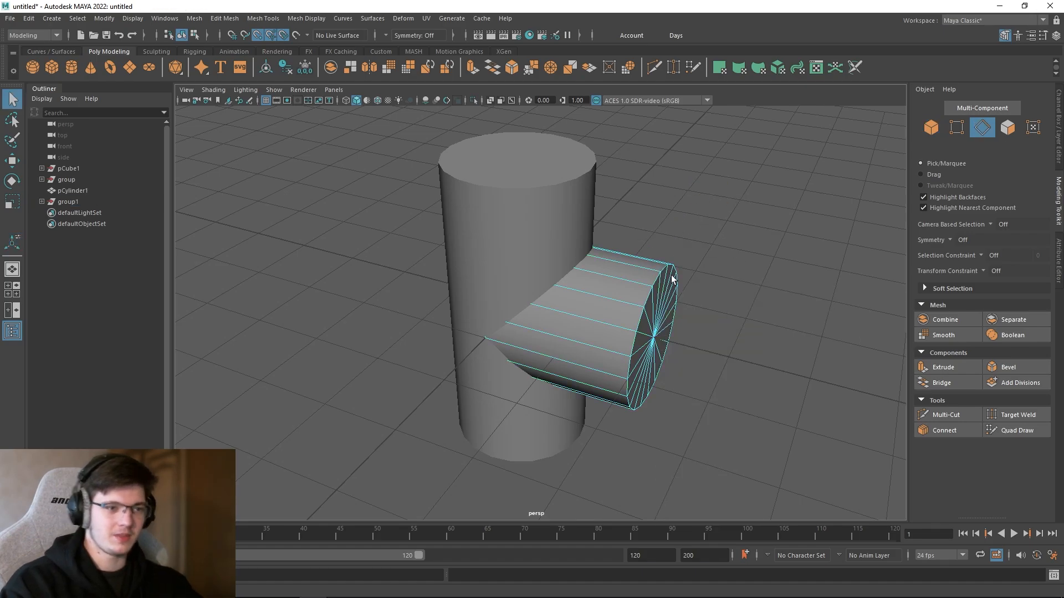
double_click(641, 319)
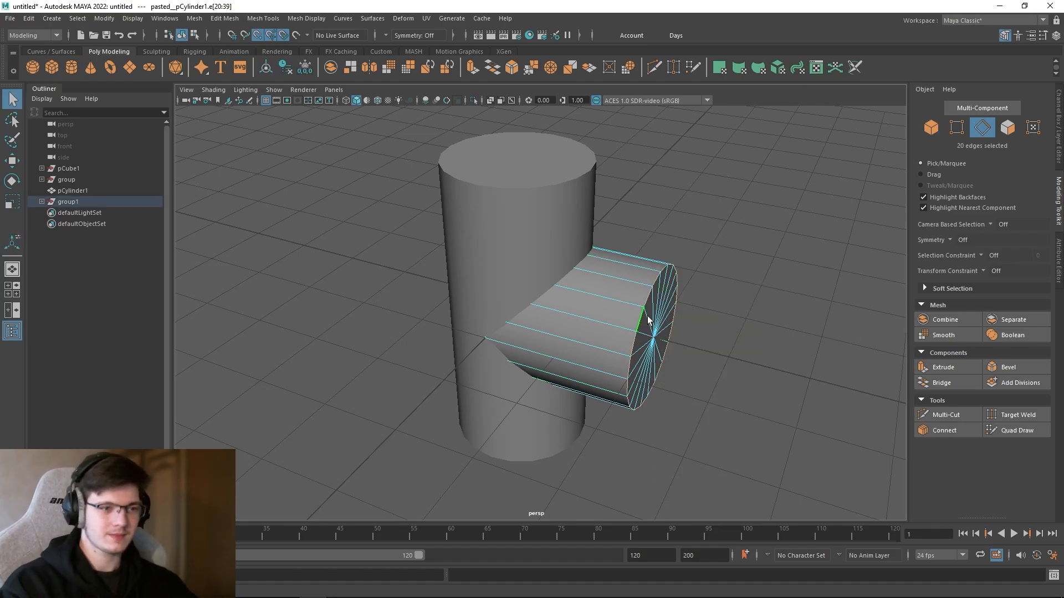
click(1008, 368)
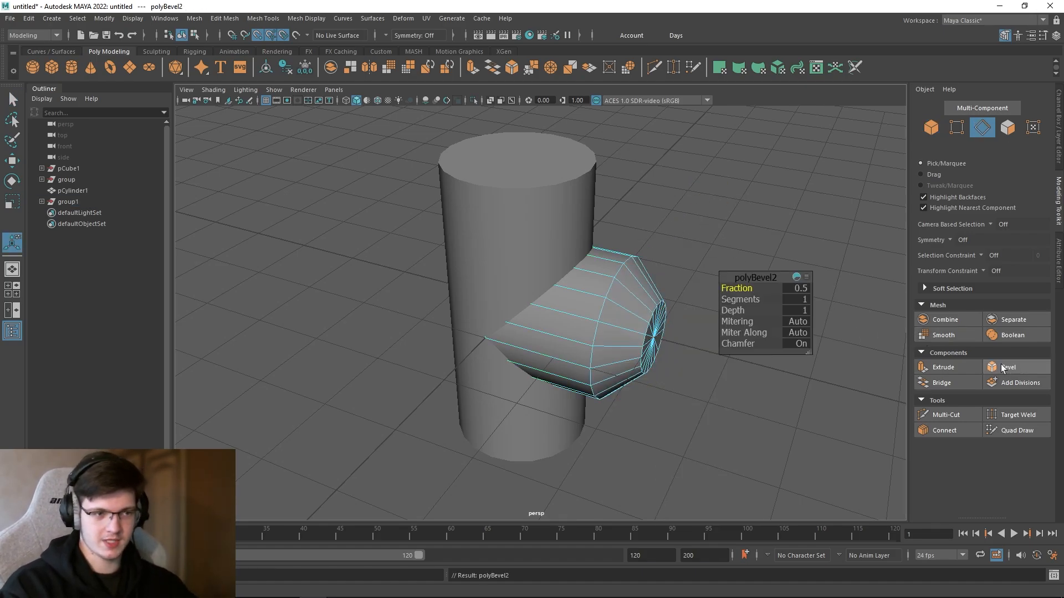
Step: Set the rim bevel to 4 segments and turn Chamfer off to keep the cylinder's shape
click(801, 302)
text(4)
key(Return)
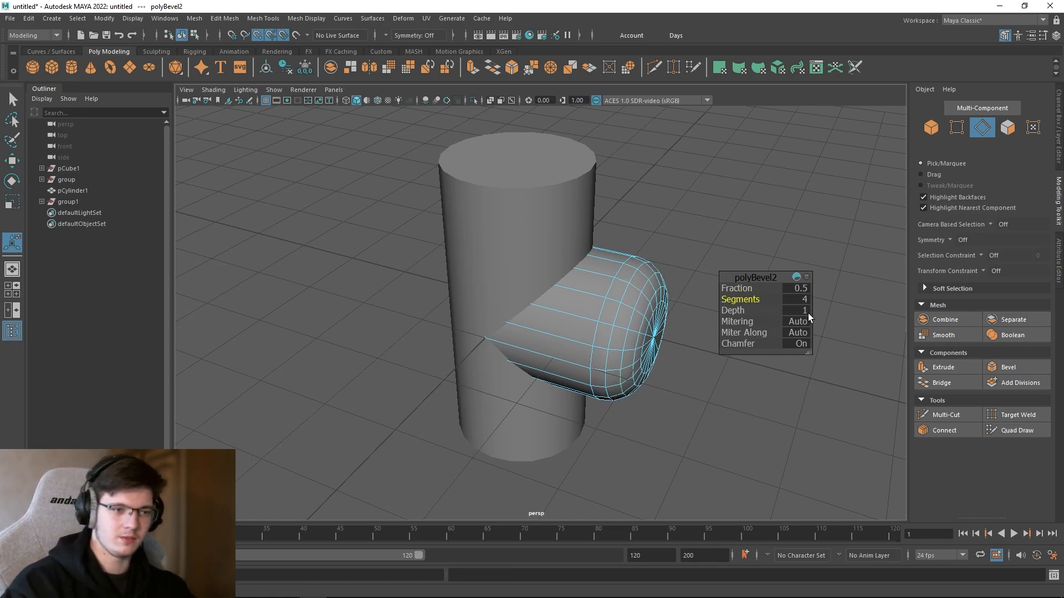
click(801, 342)
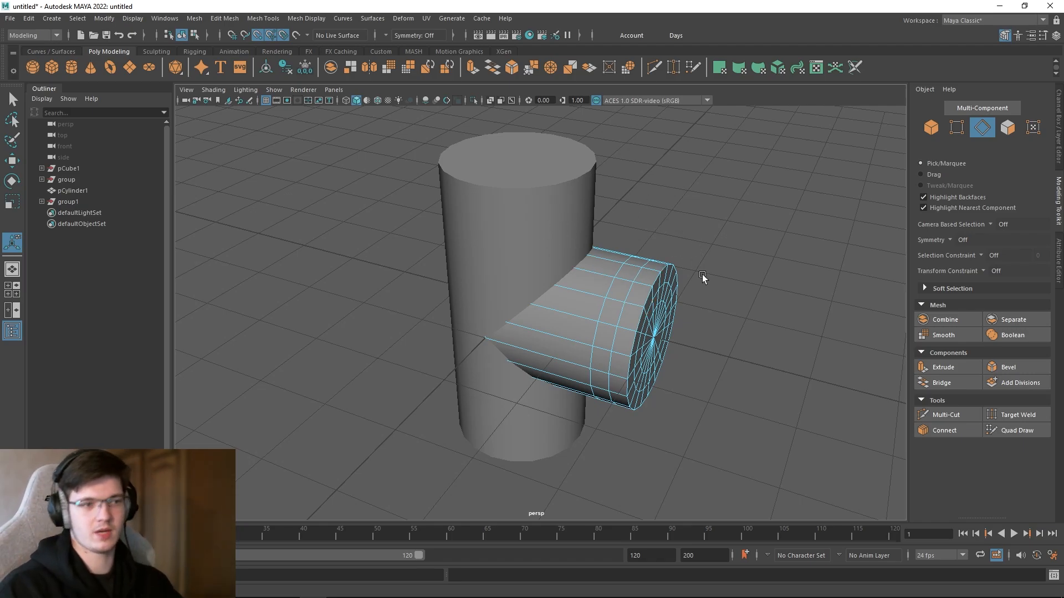
alt+drag(728, 236, 710, 218)
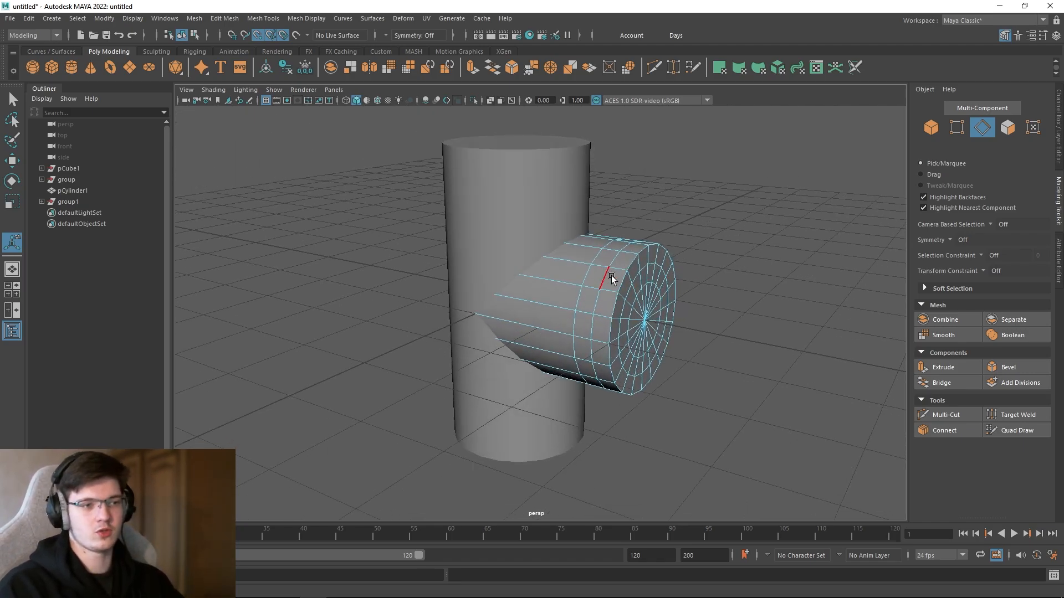
alt+drag(611, 275, 660, 275)
Step: Return to object selection, select both cylinders and unite them into one mesh with a Boolean union
right_drag(726, 249, 755, 227)
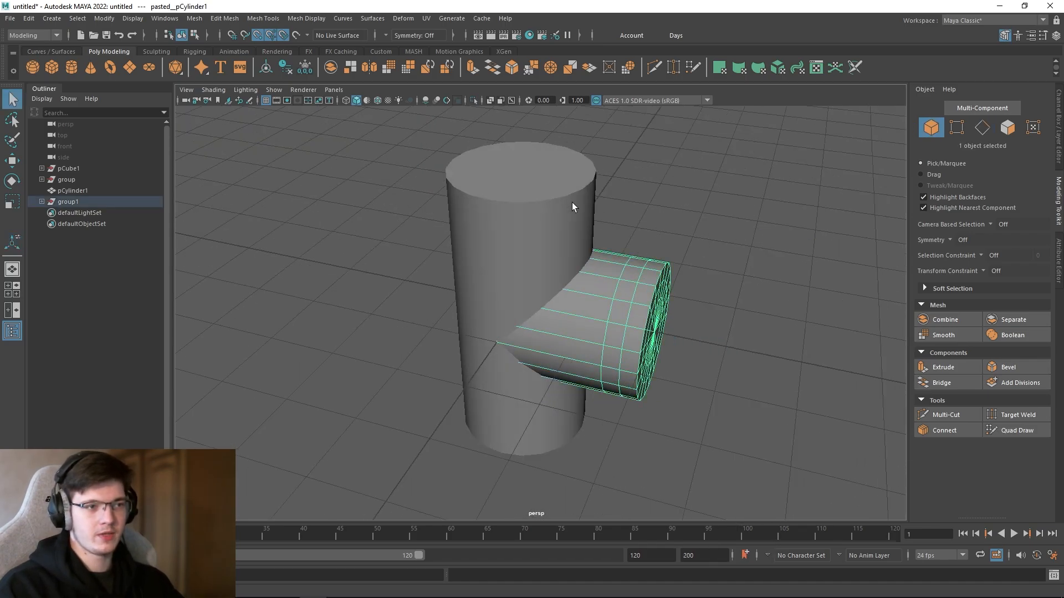
click(571, 202)
right_click(685, 203)
right_drag(684, 200, 737, 184)
shift+click(644, 266)
click(1029, 341)
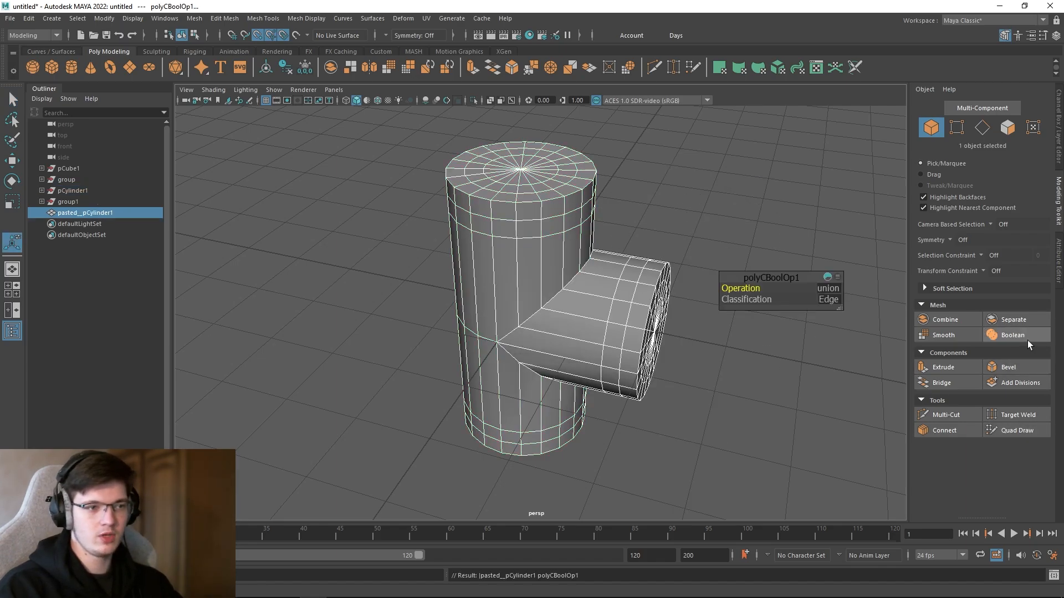
Step: Delete the pCube1, group, pCylinder1 and group1 nodes and select the united mesh
click(85, 170)
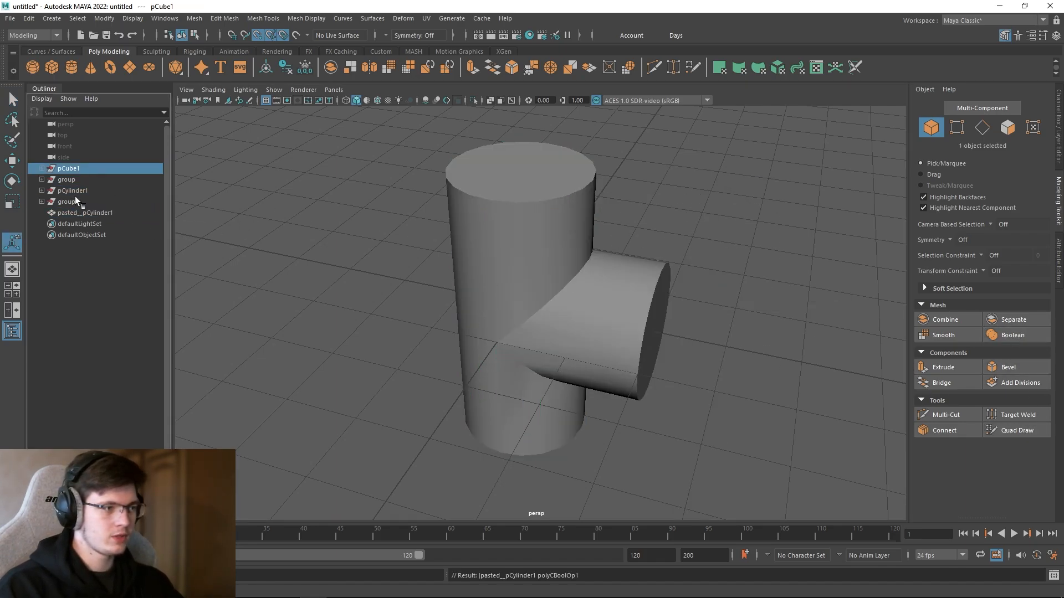
shift+click(78, 198)
key(Delete)
click(86, 168)
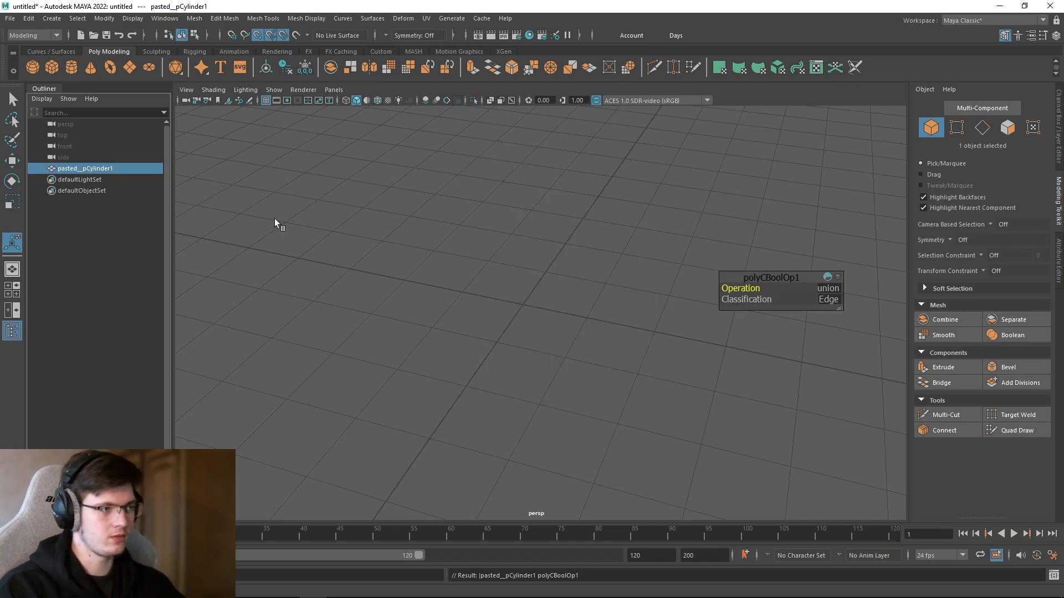
key(f)
Step: Undo the deletion of the leftover pCube1, group, pCylinder1 and group1 nodes
key(ctrl+z)
key(ctrl+z)
key(ctrl+z)
key(ctrl+z)
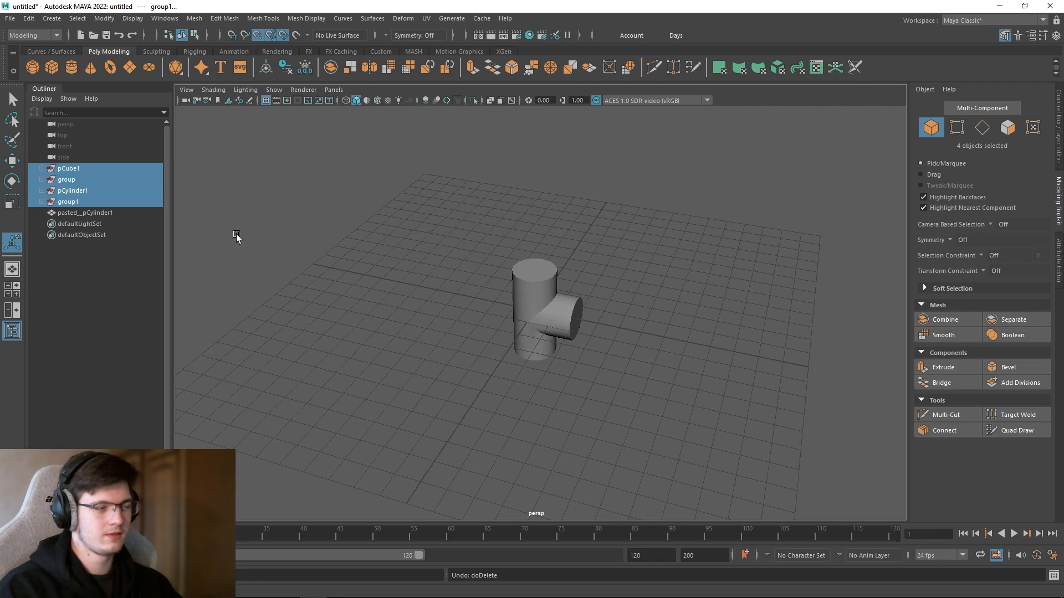
Step: Select the united mesh in the scene hierarchy and examine the contents of group1
click(86, 213)
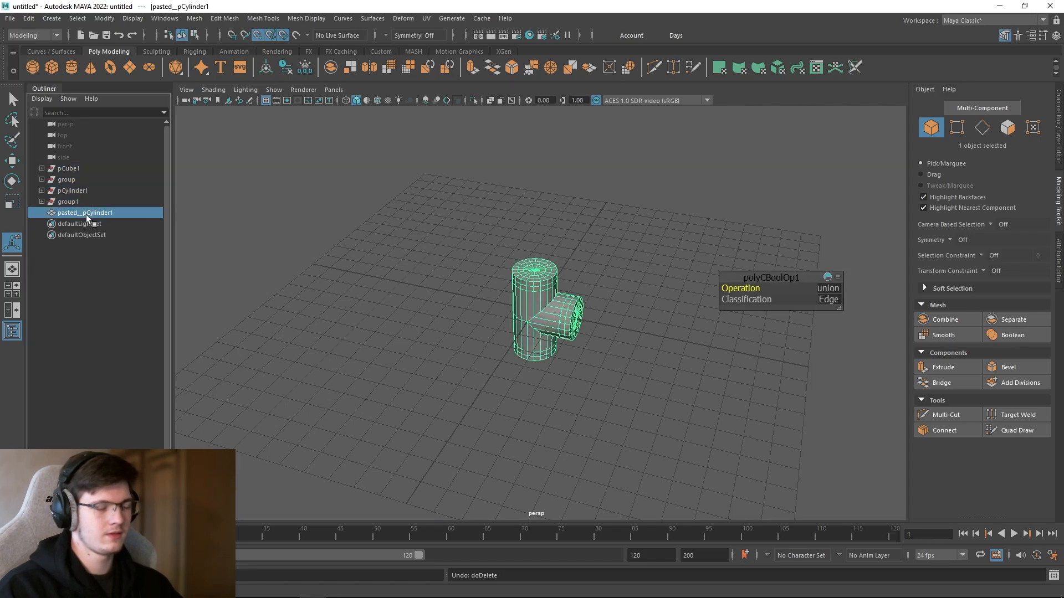
key(f)
click(42, 202)
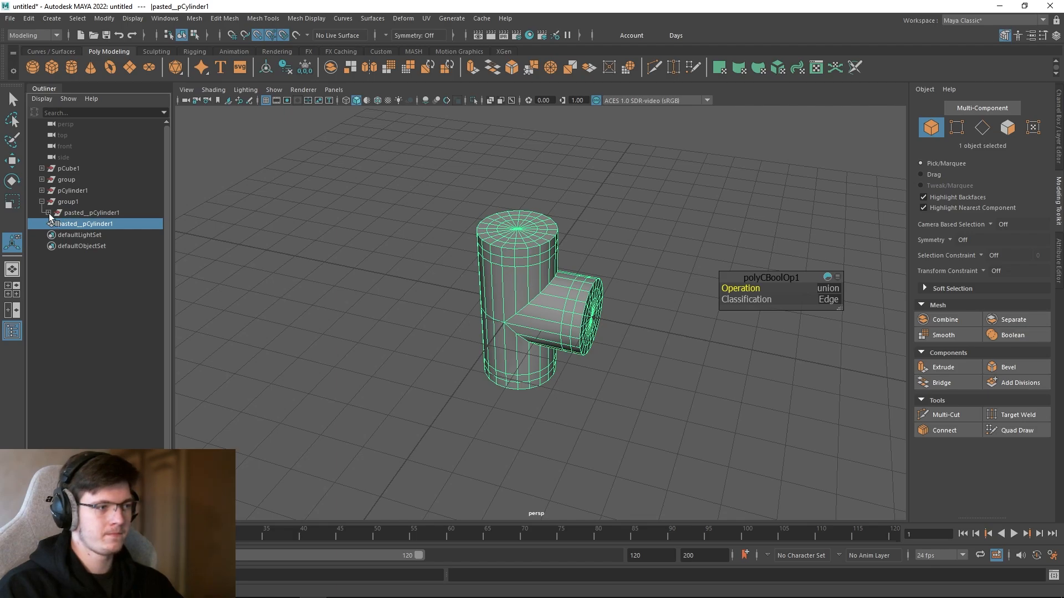
click(48, 213)
click(48, 213)
click(42, 202)
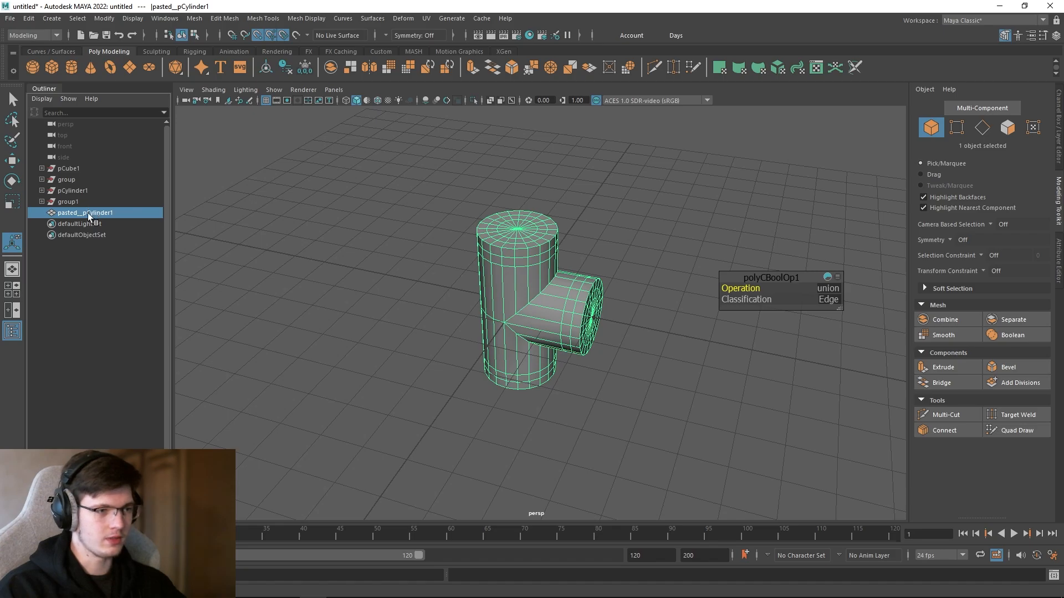
key(f)
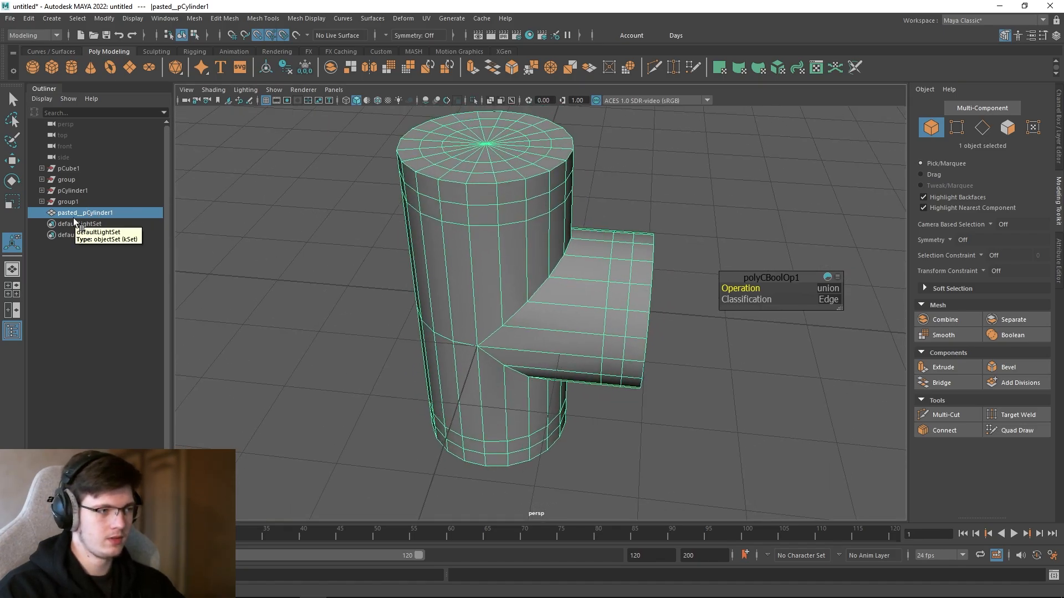
Step: Select a vertex on the seam between the two cylinders for moving and turn off the active snapping options
alt+drag(493, 260, 519, 258)
scroll(507, 314, up, 6)
alt+drag(503, 312, 531, 284)
right_drag(532, 282, 474, 284)
click(481, 305)
key(w)
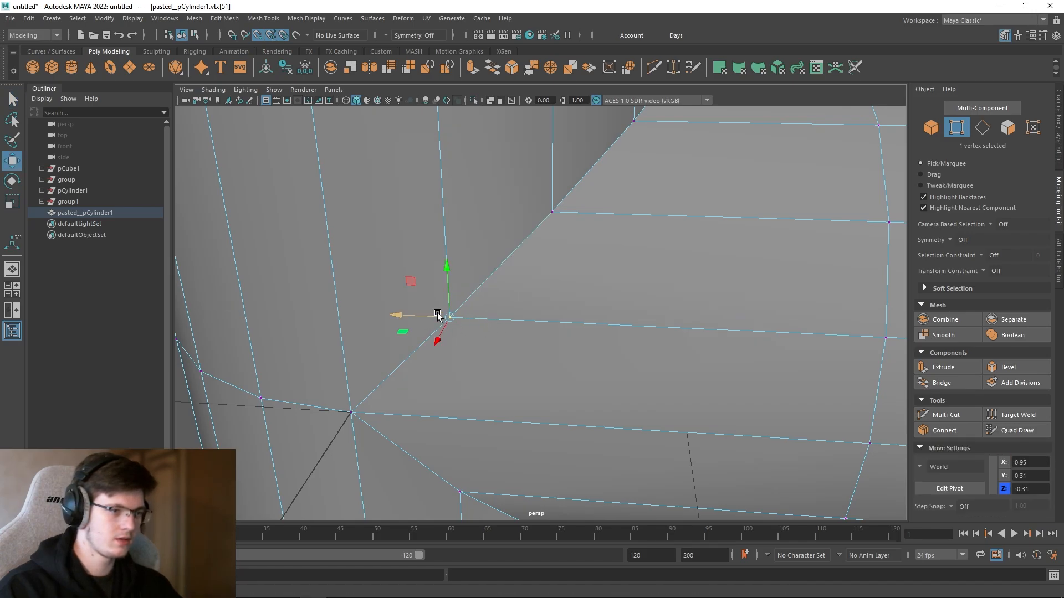
click(271, 38)
click(283, 36)
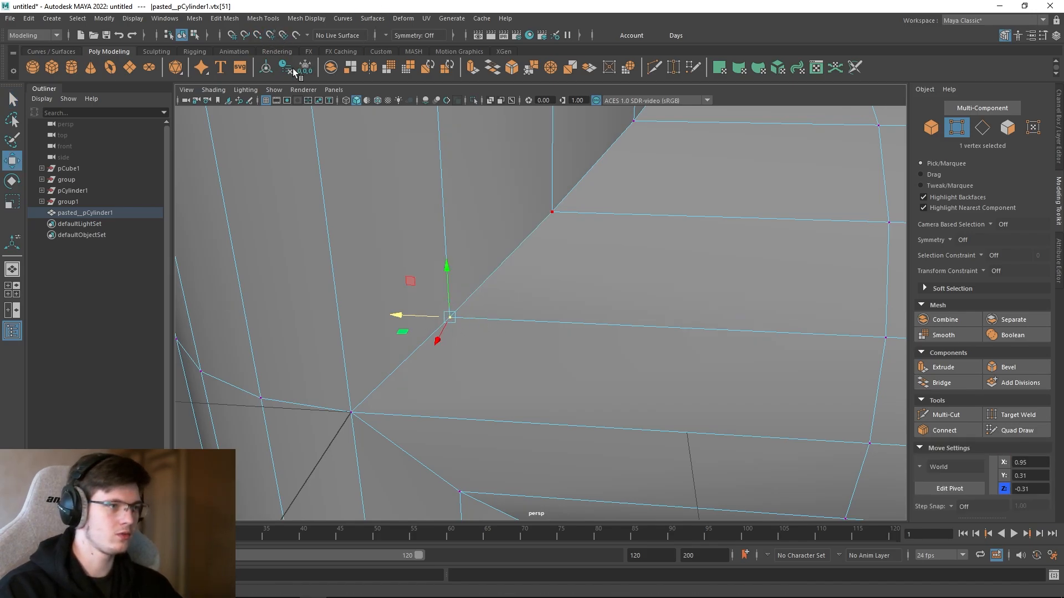
click(421, 315)
click(421, 317)
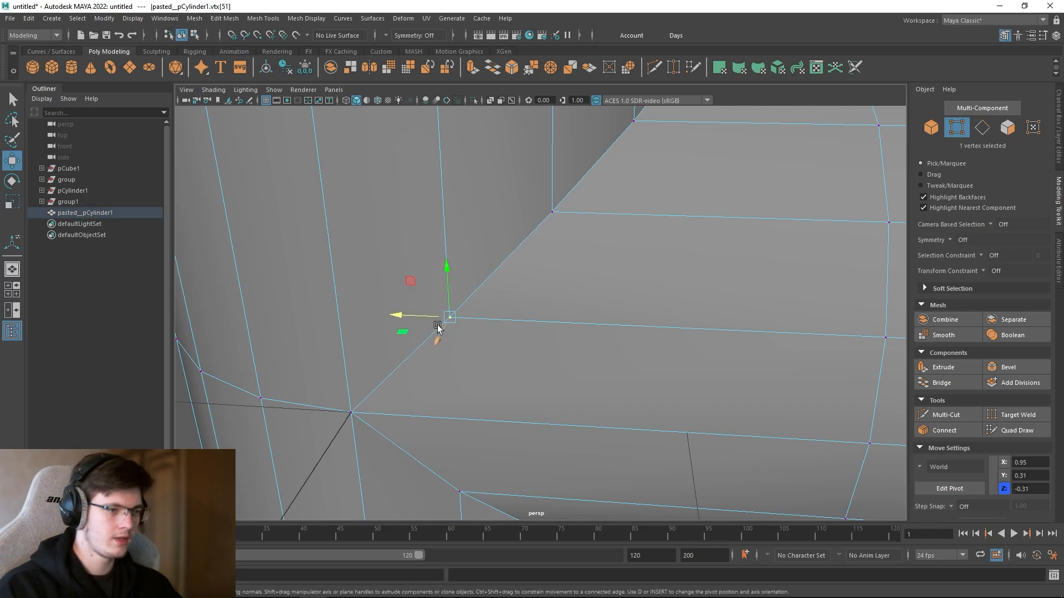
Step: Try moving the seam vertex along the Z axis, undo the move and clear the selection
drag(394, 315, 478, 332)
key(ctrl+z)
scroll(586, 364, down, 6)
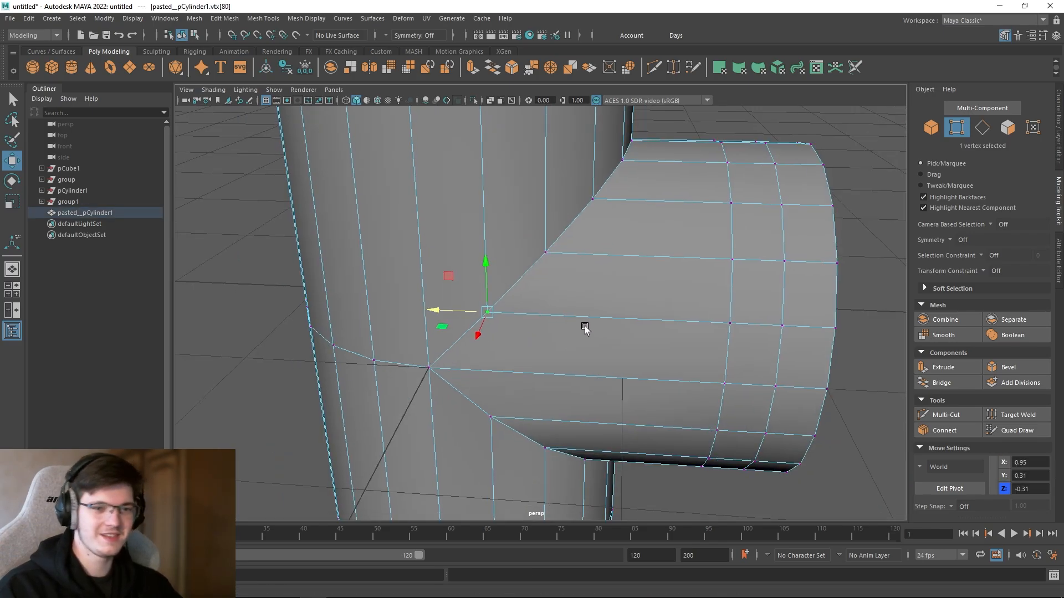
alt+middle_drag(584, 328, 550, 280)
click(710, 447)
mouse_move(576, 347)
alt+mouse_down()
mouse_move(617, 380)
mouse_move(561, 342)
mouse_move(584, 359)
alt+mouse_up()
scroll(584, 359, down, 5)
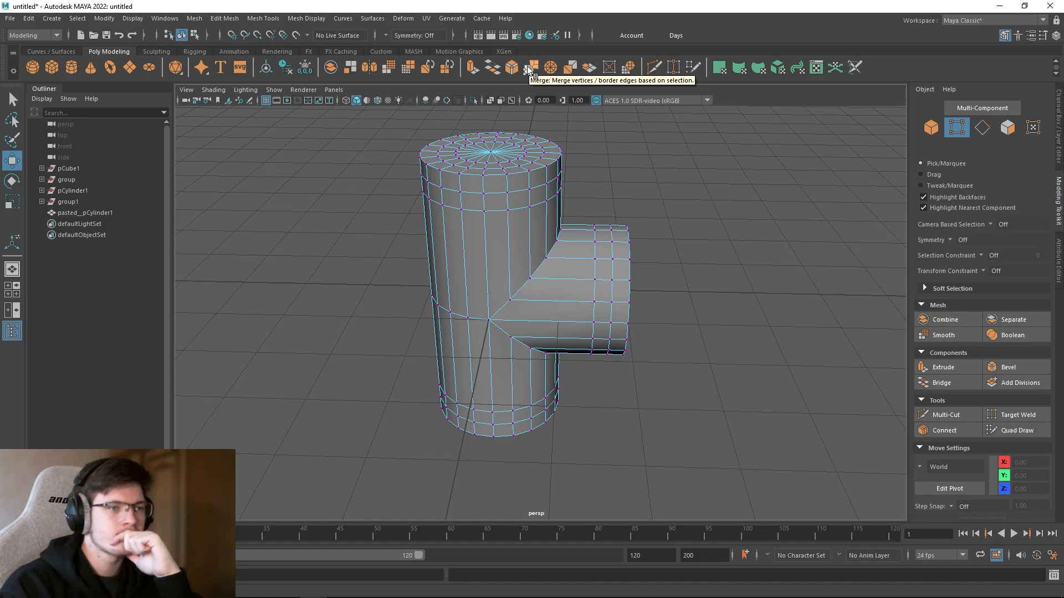
Step: Merge all vertices of the united mesh with a Distance Threshold of 0.01 and clear the selection
drag(388, 119, 675, 463)
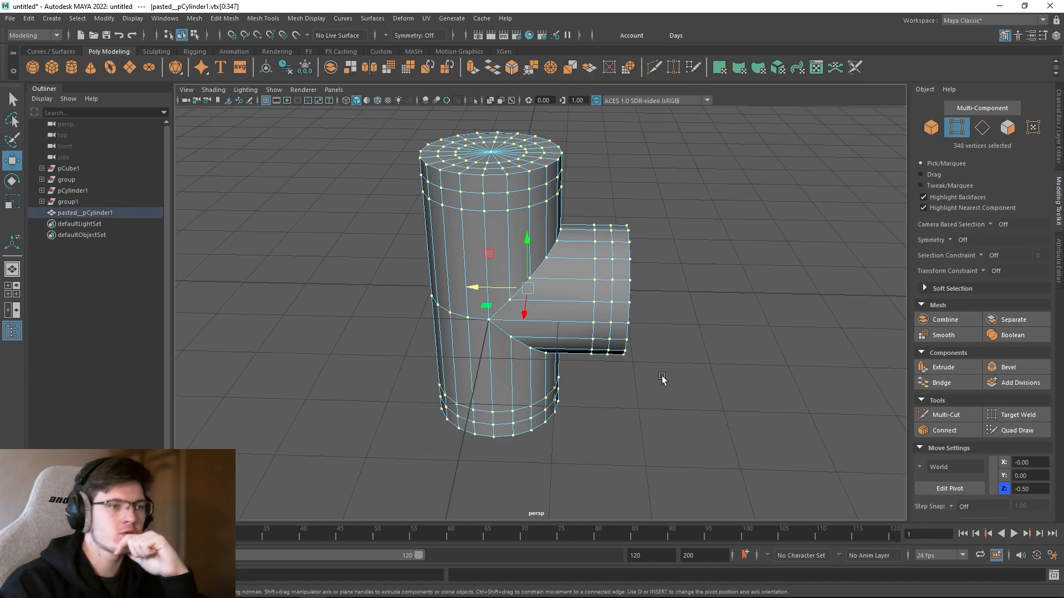
click(531, 69)
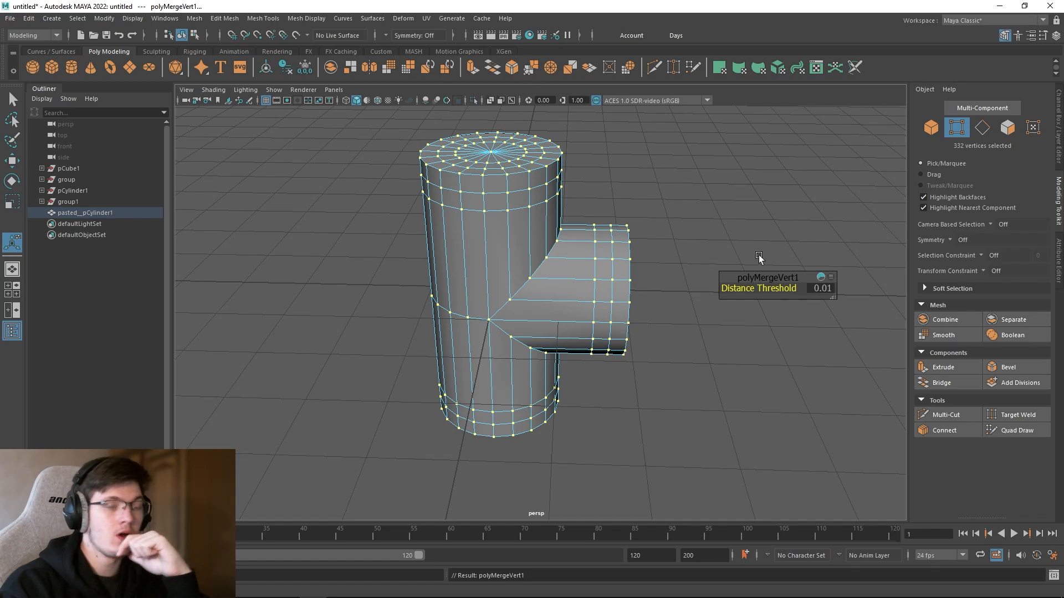
click(679, 236)
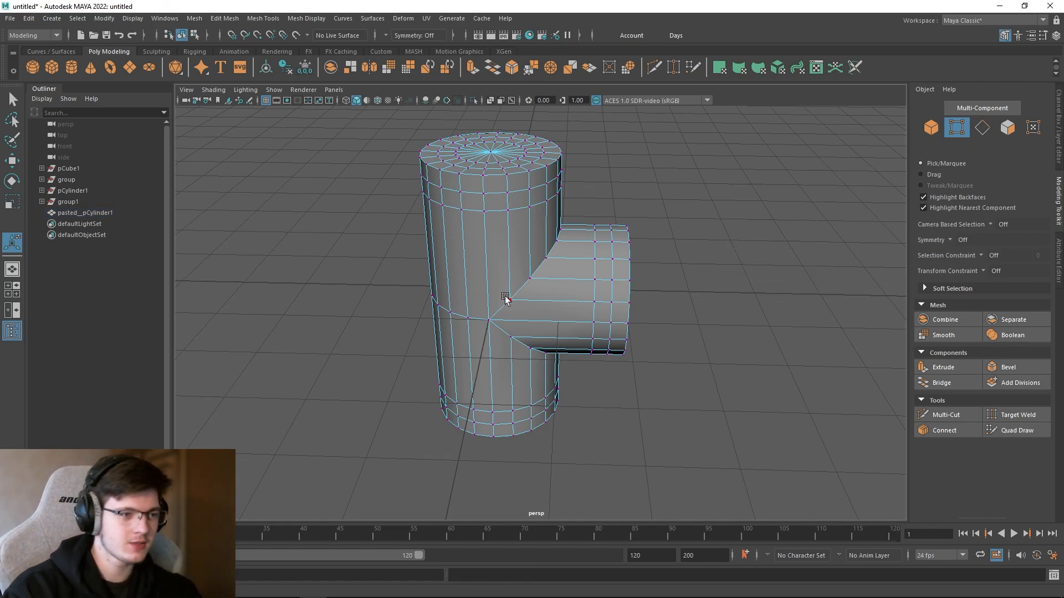
Step: Examine a seam vertex and the topology around the cylinder junction from several angles
scroll(505, 299, up, 3)
click(499, 281)
scroll(482, 288, up, 3)
key(w)
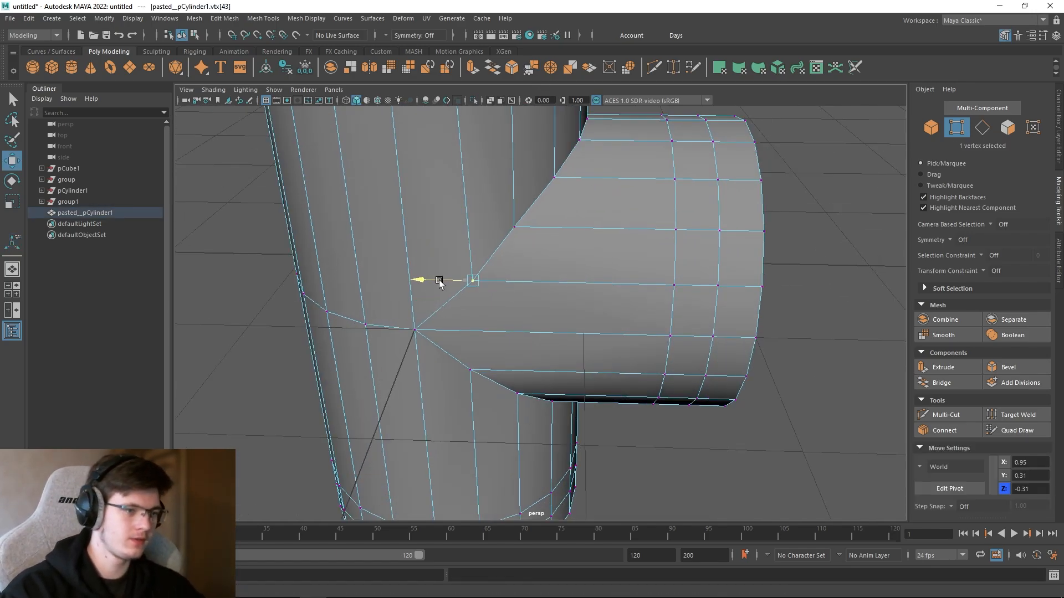
click(811, 295)
alt+drag(811, 295, 652, 223)
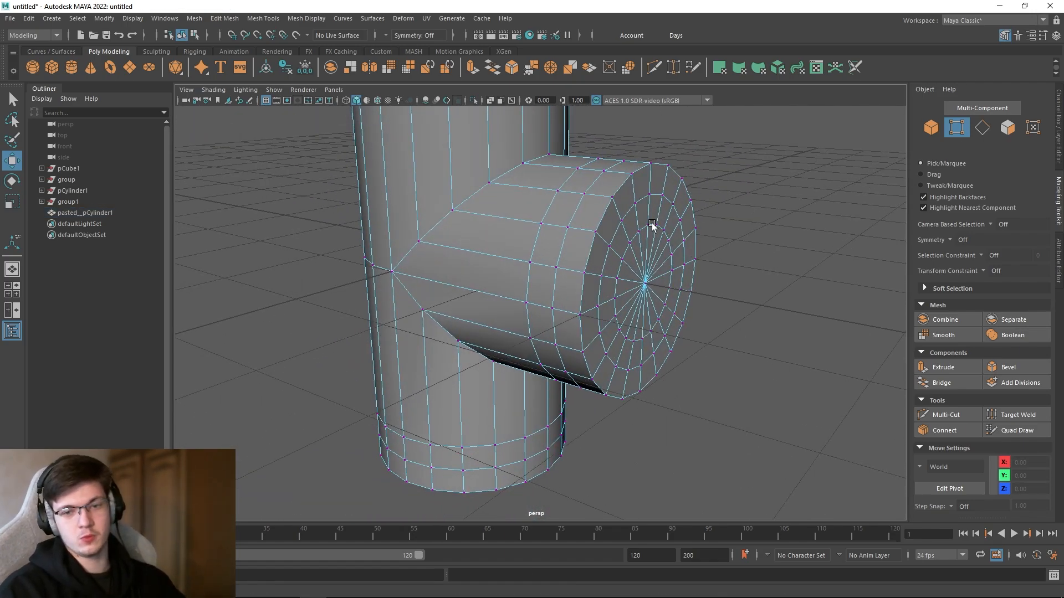
alt+drag(652, 222, 571, 230)
key(ctrl+r)
click(654, 119)
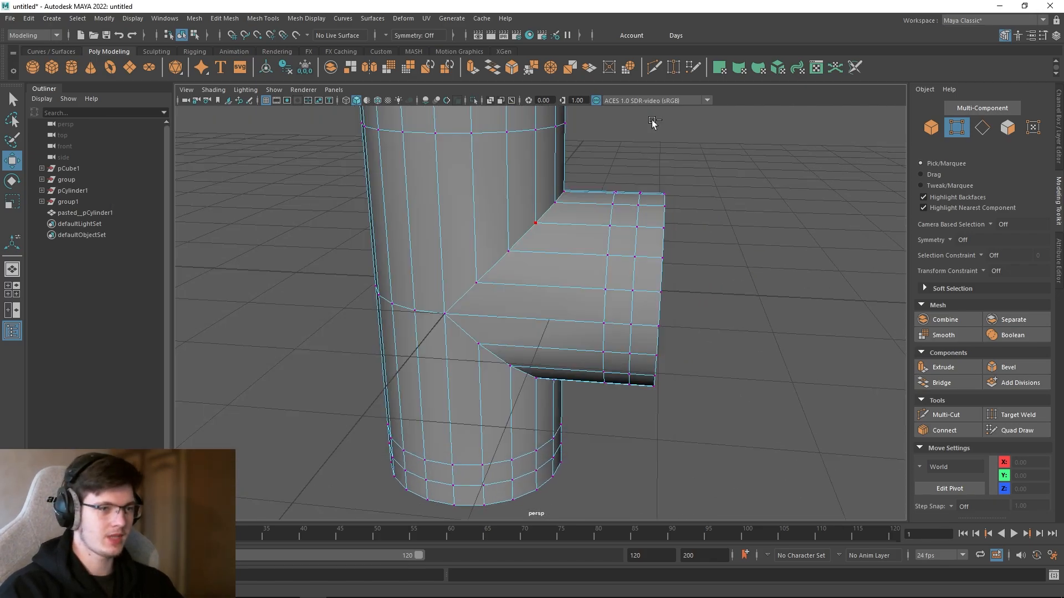
Step: Insert supporting edge loops around the cylinder junction with Multi-Cut and return to object selection
click(958, 420)
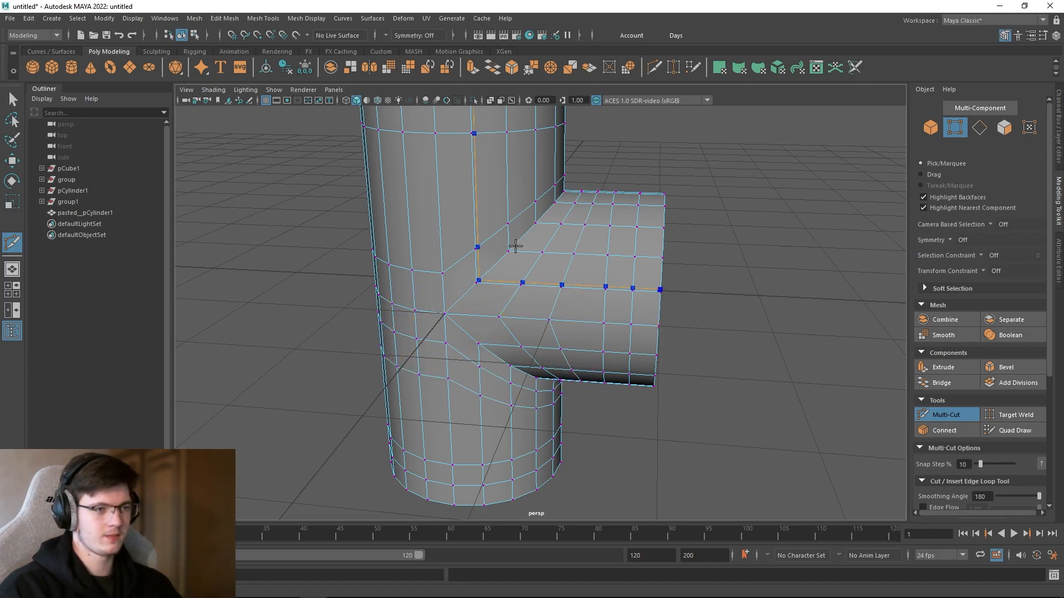
ctrl+click(476, 198)
alt+drag(588, 273, 470, 235)
click(501, 240)
right_drag(767, 252, 803, 246)
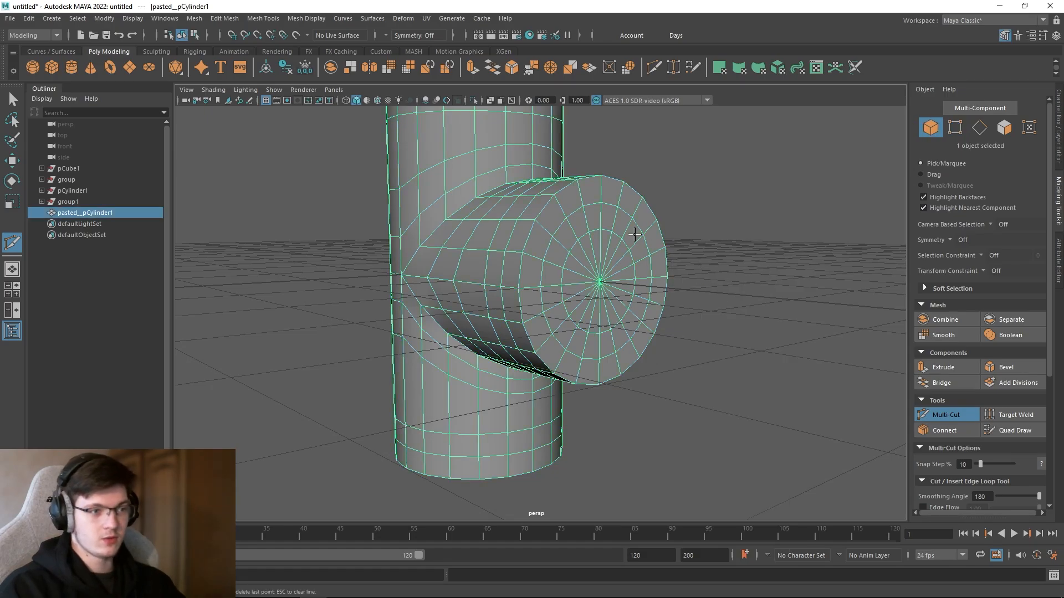
Step: Leave Multi-Cut, turn on the smooth mesh preview for the T-shaped mesh and inspect its wireframe
click(949, 416)
key(3)
click(674, 269)
alt+drag(674, 270, 340, 194)
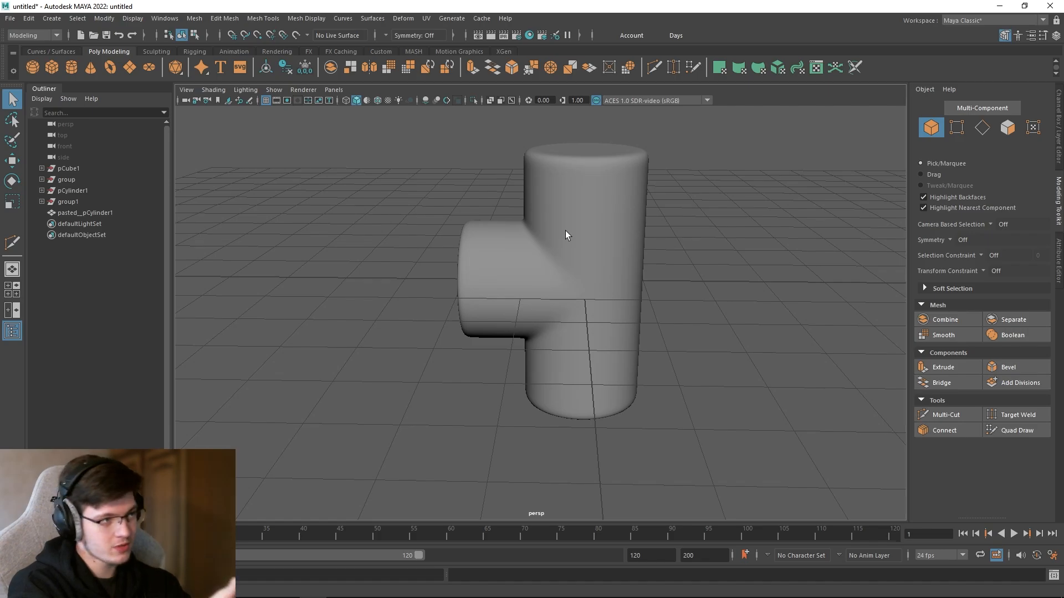
click(565, 230)
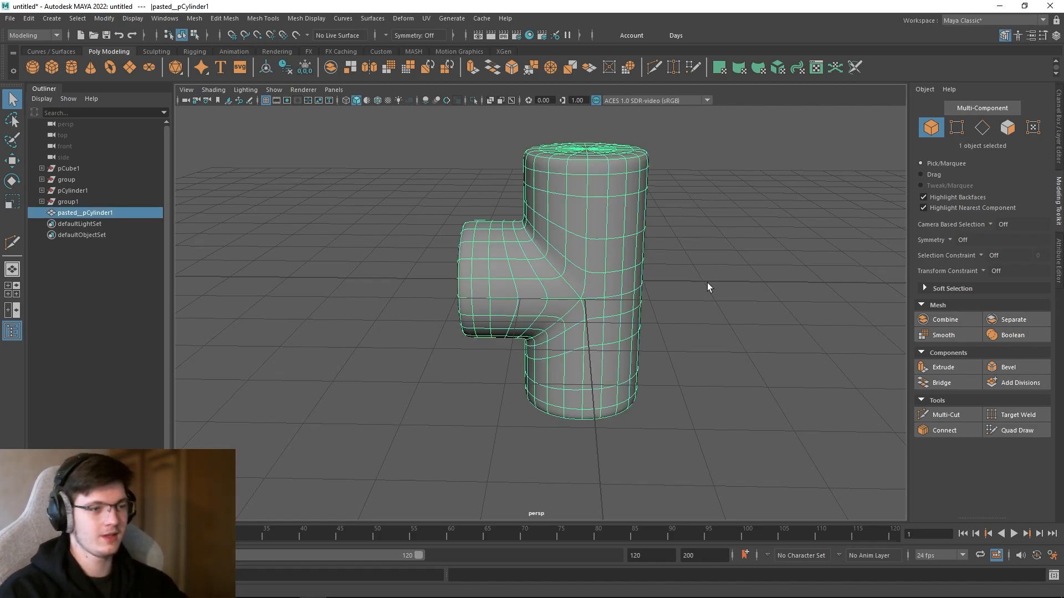
Step: Make the smoothed T-shaped mesh a live surface and activate the Quad Draw tool
alt+drag(707, 283, 706, 269)
click(688, 268)
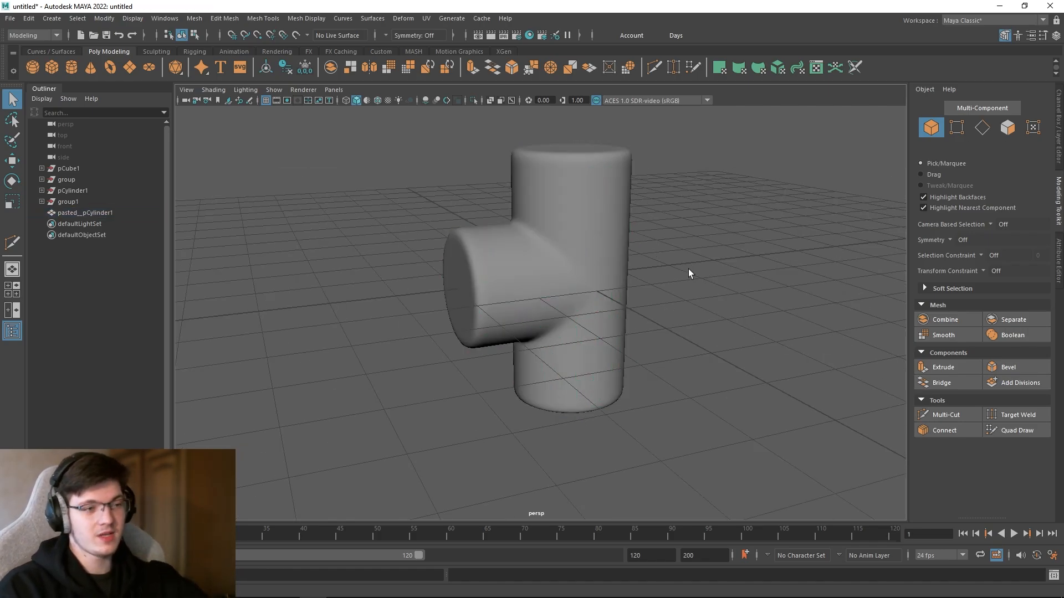
click(608, 260)
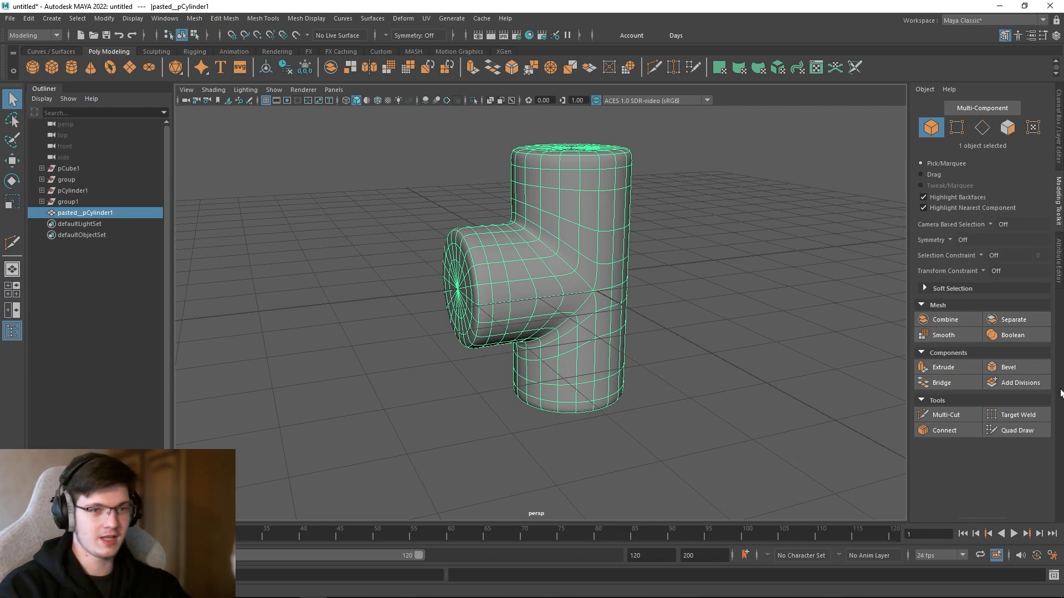
click(746, 311)
click(603, 275)
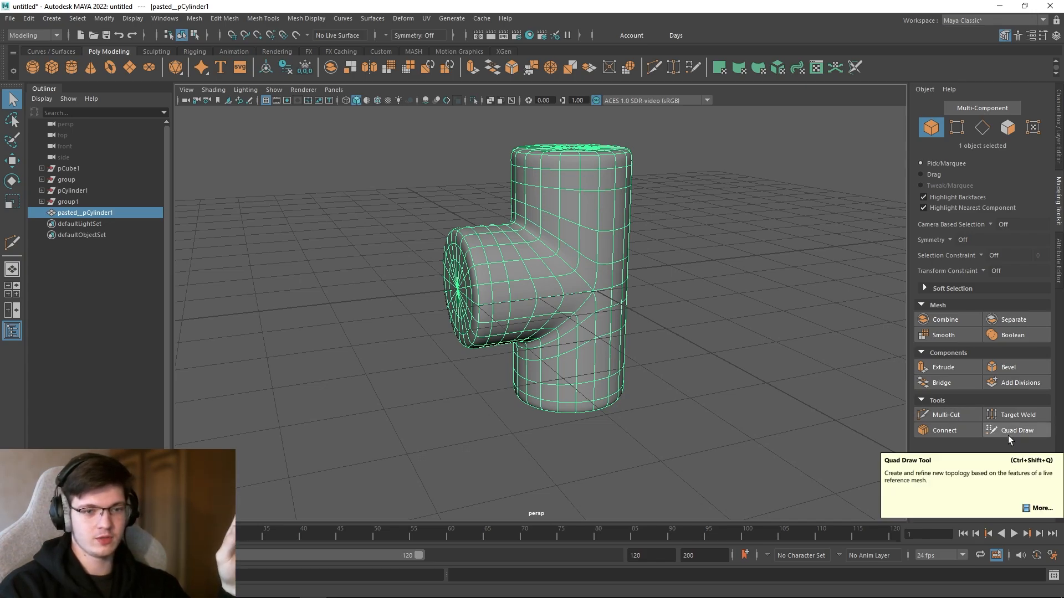
click(296, 35)
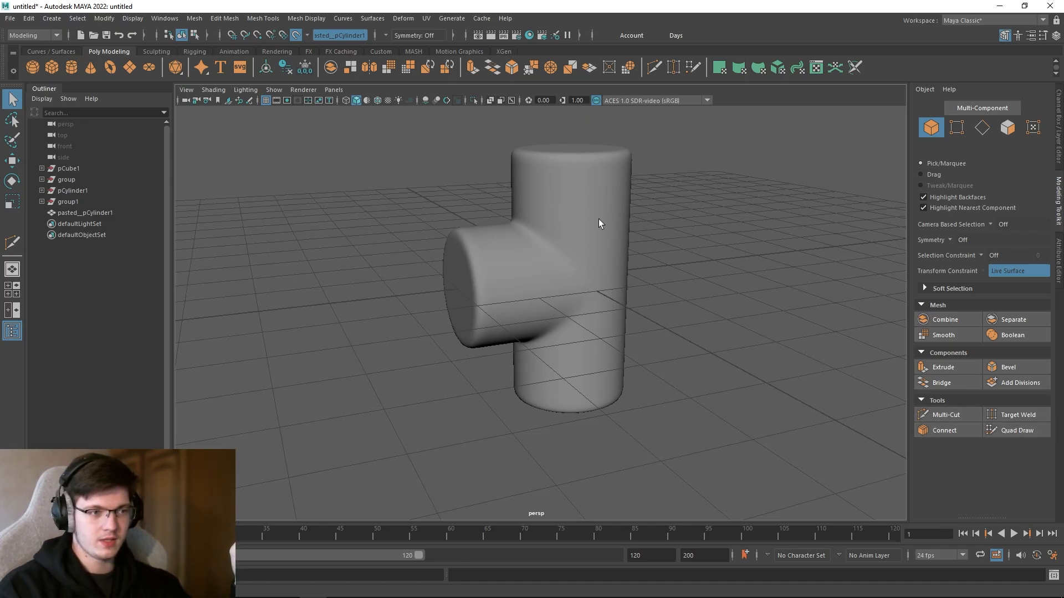
click(1016, 430)
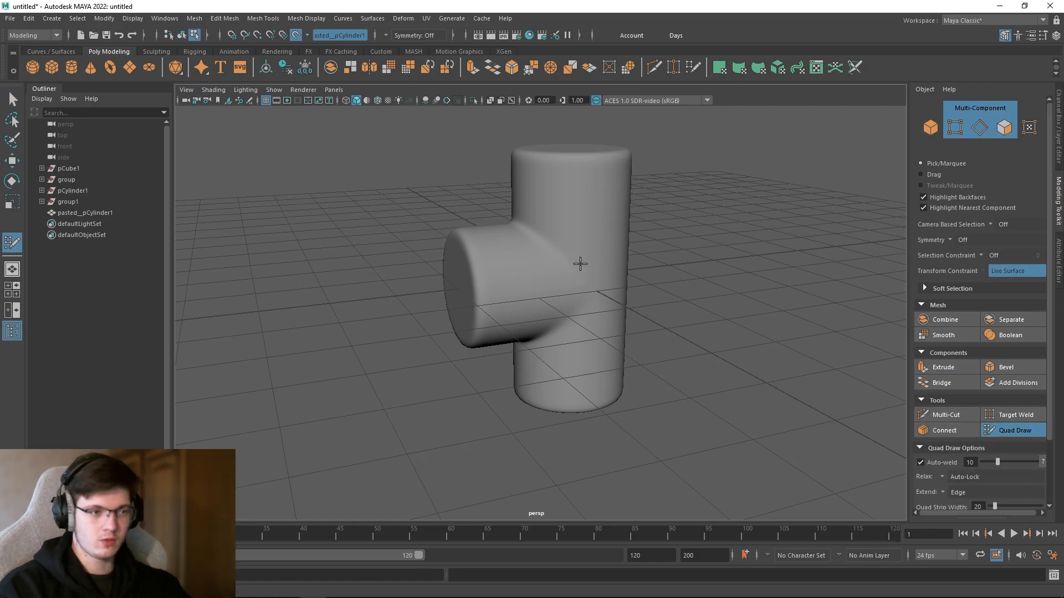
Step: Place four Quad Draw points on the horizontal branch near the cylinder junction and fill them with a quad
scroll(550, 256, up, 3)
click(530, 223)
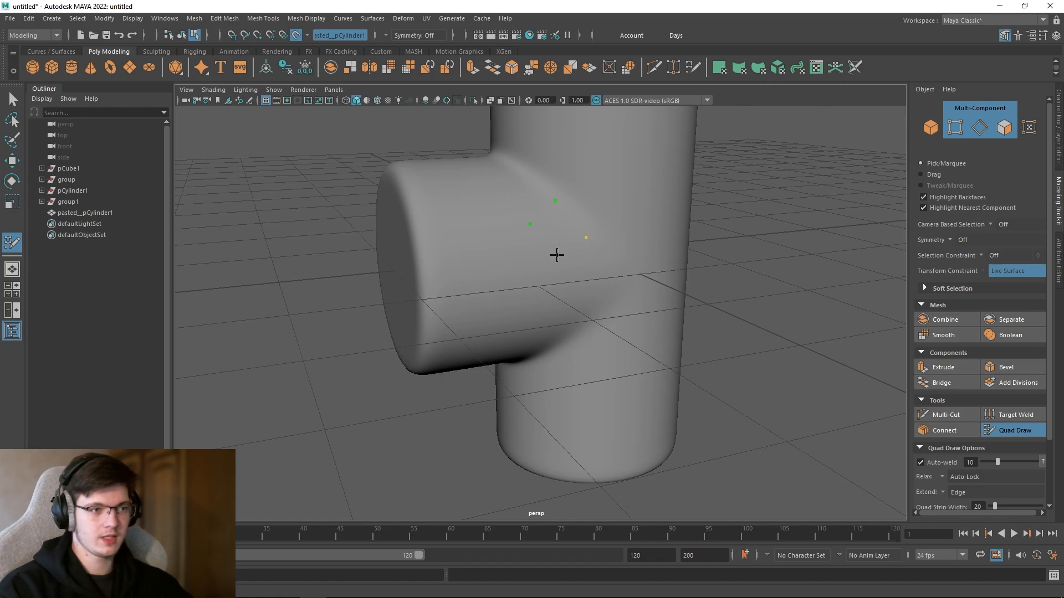
click(557, 255)
shift+click(542, 223)
mouse_move(541, 223)
alt+mouse_down()
mouse_move(655, 287)
mouse_move(553, 290)
mouse_move(560, 256)
mouse_move(527, 228)
mouse_move(542, 228)
alt+mouse_up()
scroll(566, 212, up, 2)
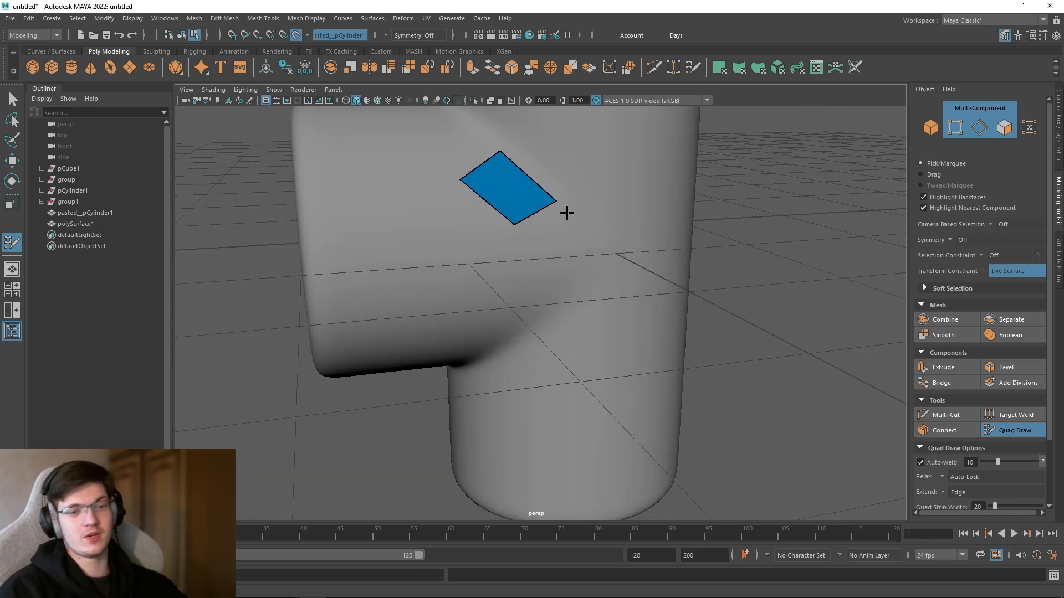
Step: Examine how the new quad sits on the live surface from several angles
scroll(567, 213, up, 1)
alt+middle_drag(567, 213, 548, 239)
alt+drag(549, 240, 533, 236)
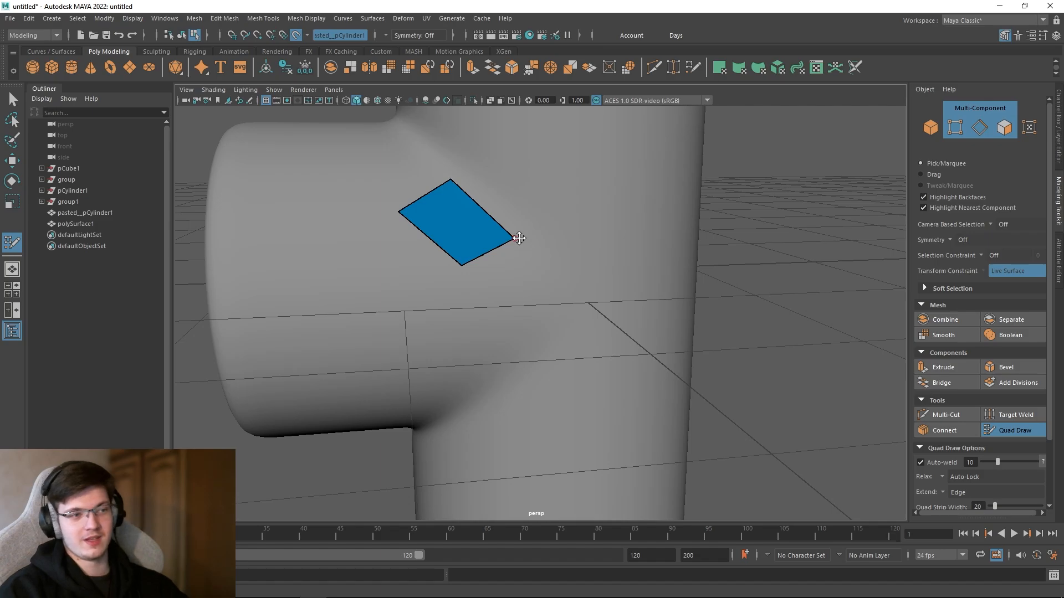
mouse_move(468, 244)
alt+mouse_down()
mouse_move(369, 225)
mouse_move(420, 234)
mouse_move(380, 197)
mouse_move(408, 203)
alt+mouse_up()
alt+drag(499, 268, 421, 245)
alt+right_drag(447, 276, 389, 211)
alt+drag(539, 221, 499, 212)
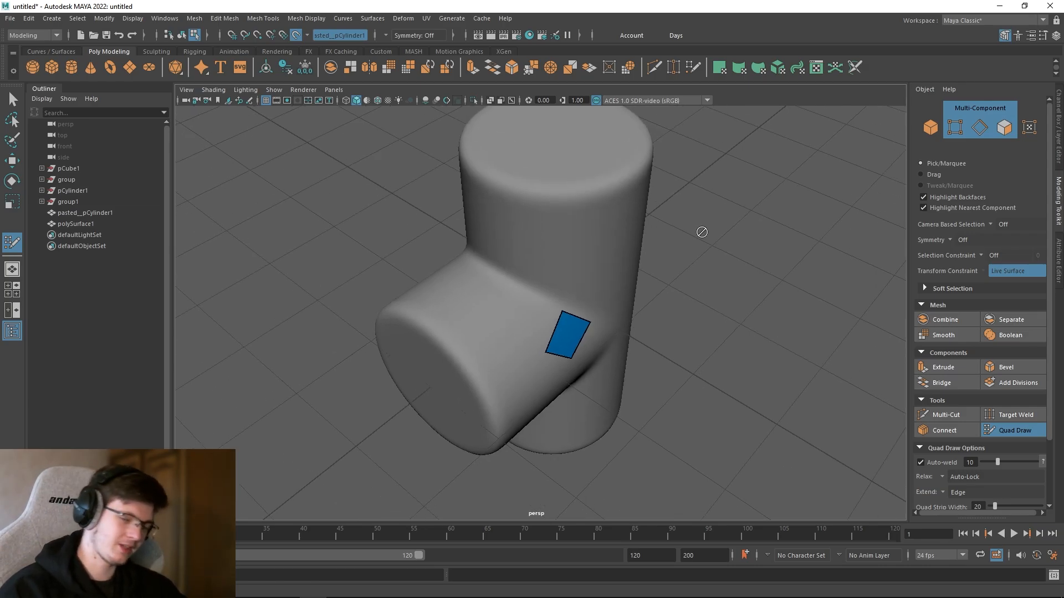
alt+drag(684, 285, 579, 305)
alt+right_drag(579, 304, 604, 316)
Step: Move the quad's vertices and outer edge so it runs along the branch from the junction to the rim
mouse_move(529, 302)
mouse_down()
mouse_move(522, 273)
mouse_move(525, 284)
mouse_up()
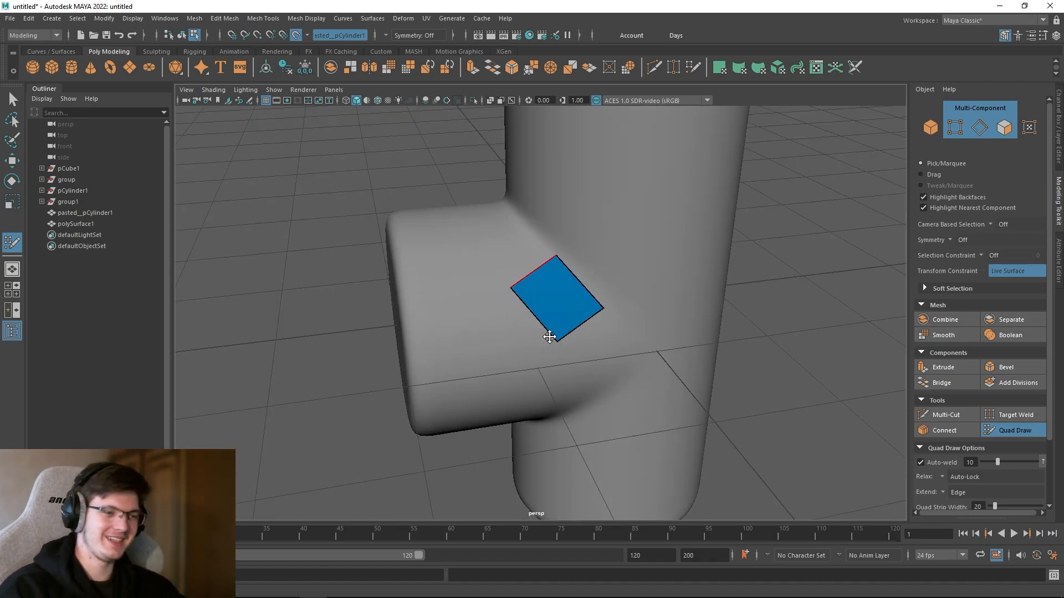
drag(549, 337, 526, 327)
drag(556, 256, 564, 268)
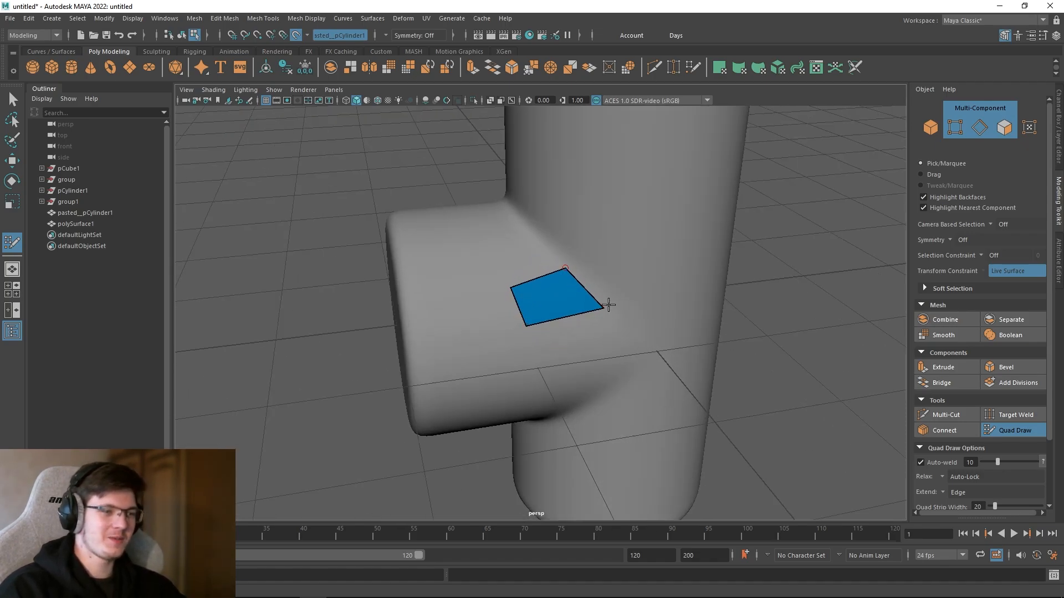
drag(601, 306, 594, 311)
alt+drag(511, 314, 479, 290)
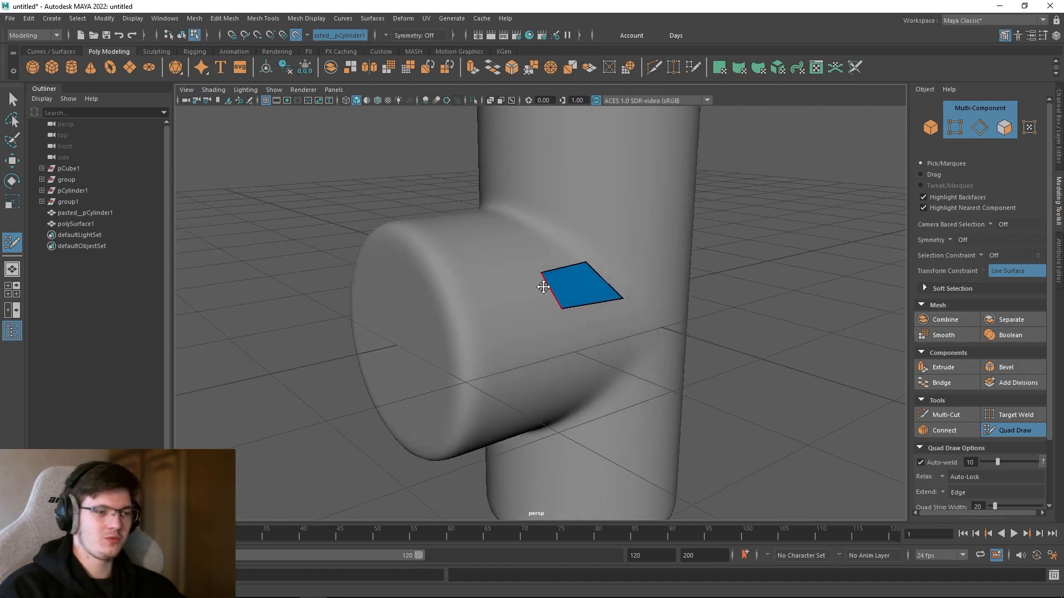
mouse_move(543, 286)
mouse_down()
mouse_move(473, 294)
mouse_move(475, 310)
mouse_move(506, 330)
mouse_up()
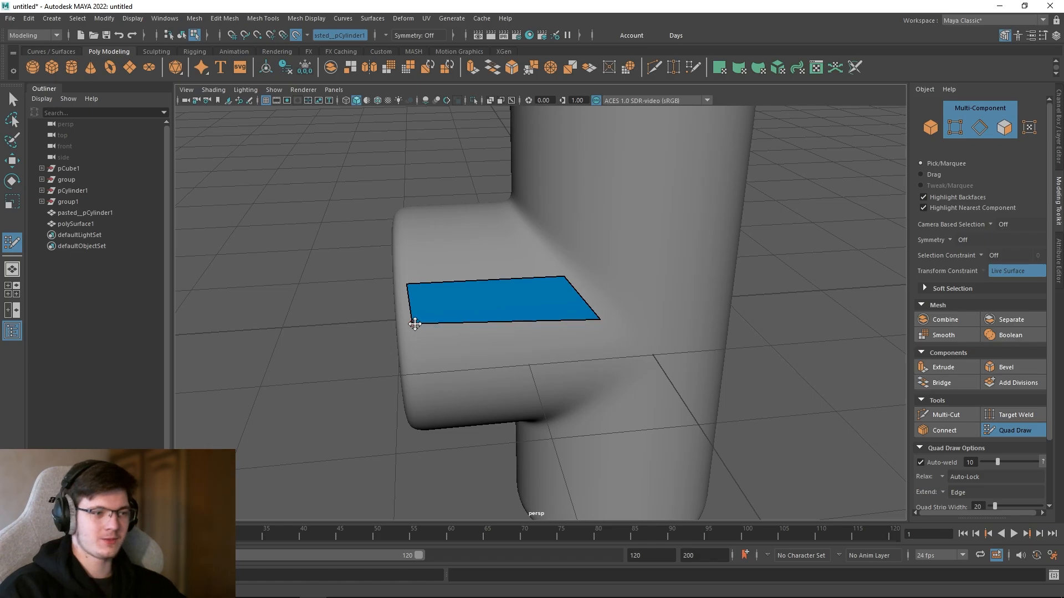
drag(415, 324, 410, 328)
alt+drag(539, 301, 546, 295)
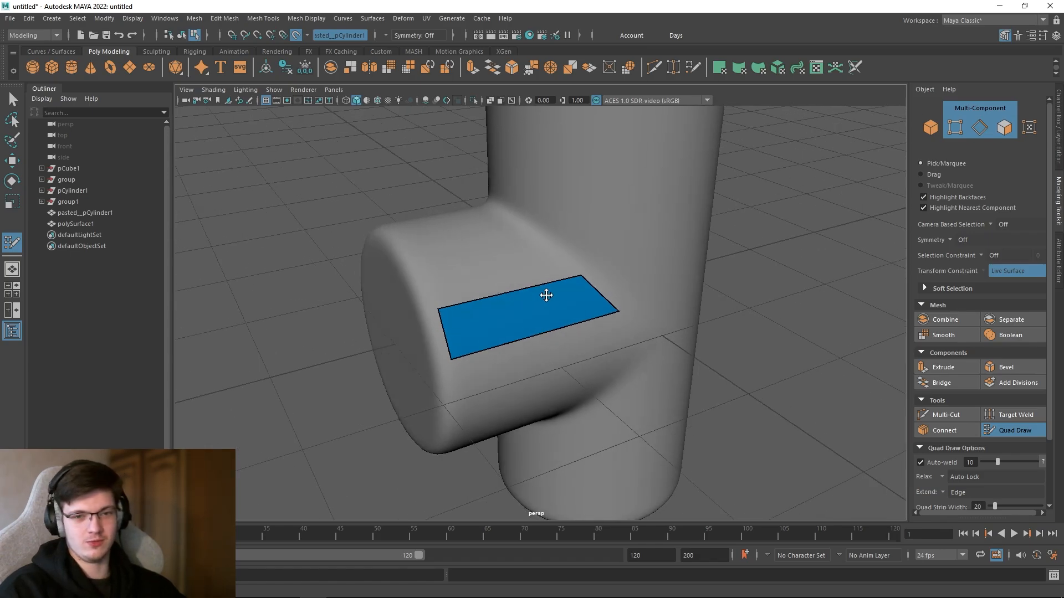
Step: Add a second quad alongside the first on the branch, plus two quads wrapping over the rim onto its end face
alt+drag(446, 266, 456, 272)
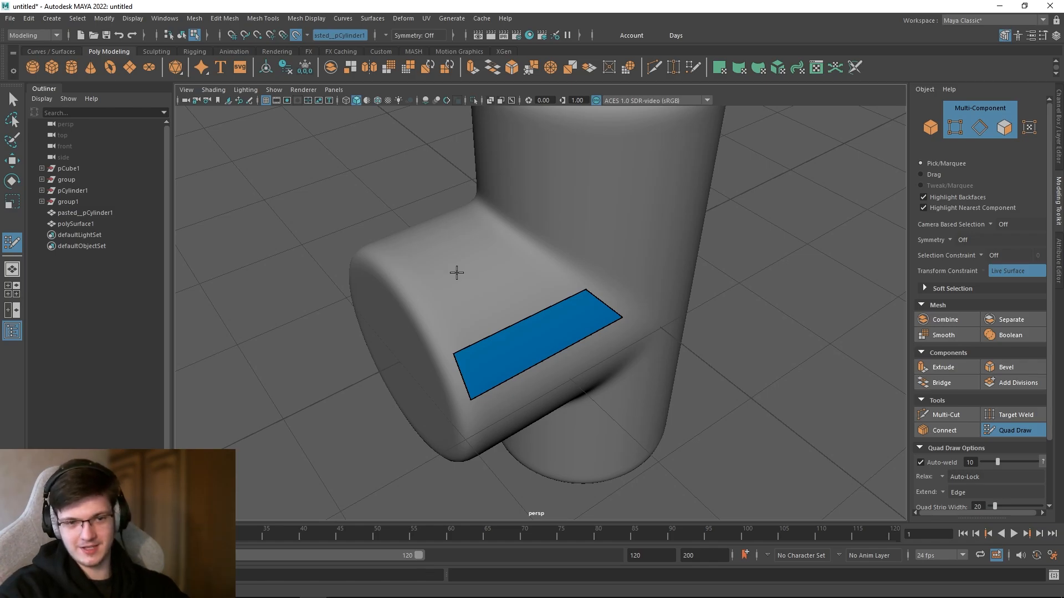
alt+drag(483, 277, 471, 323)
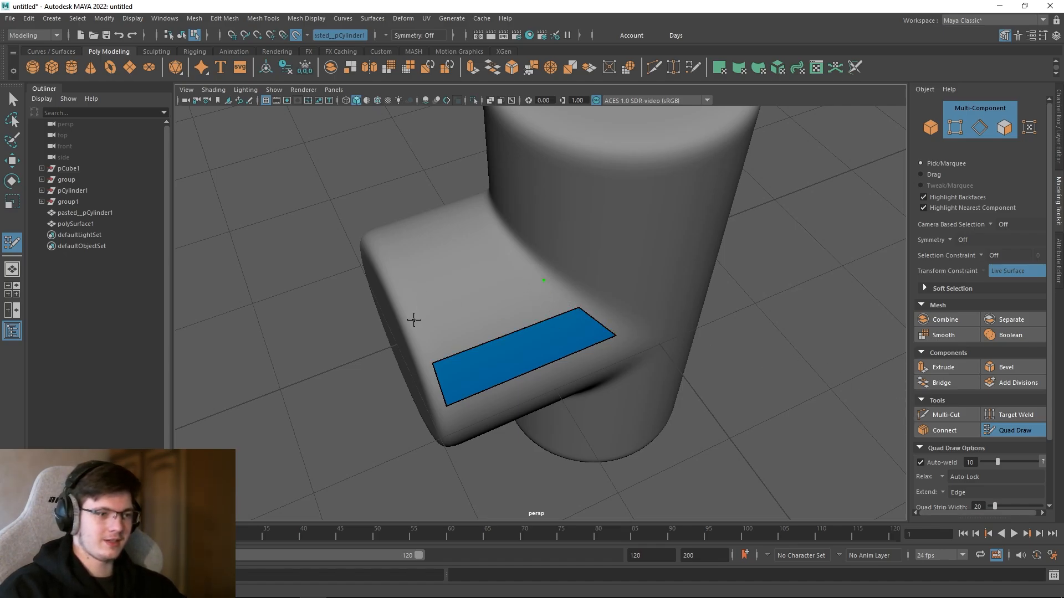
shift+click(464, 340)
alt+drag(524, 364, 479, 275)
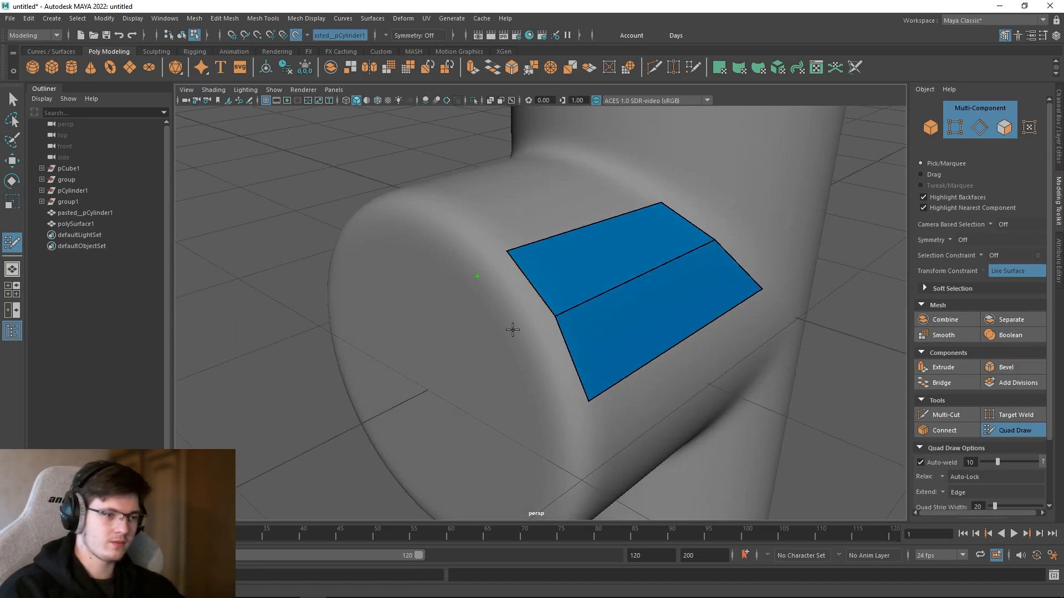
shift+click(546, 368)
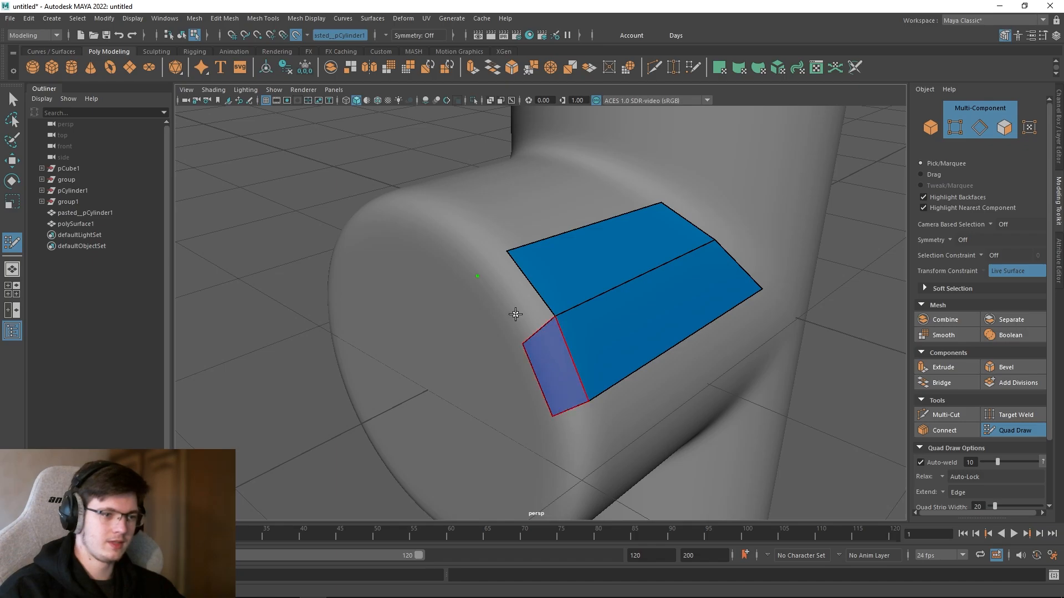
shift+click(506, 290)
Step: Try inserting an edge loop through the two quads at the branch's rim
mouse_move(506, 290)
alt+mouse_down()
mouse_move(456, 313)
mouse_move(456, 226)
mouse_move(491, 259)
mouse_move(510, 245)
mouse_move(525, 271)
mouse_move(615, 300)
mouse_move(651, 278)
mouse_move(566, 295)
mouse_move(576, 296)
mouse_move(510, 290)
mouse_move(553, 280)
mouse_move(550, 238)
mouse_move(490, 248)
alt+mouse_up()
ctrl+click(487, 246)
scroll(615, 300, down, 3)
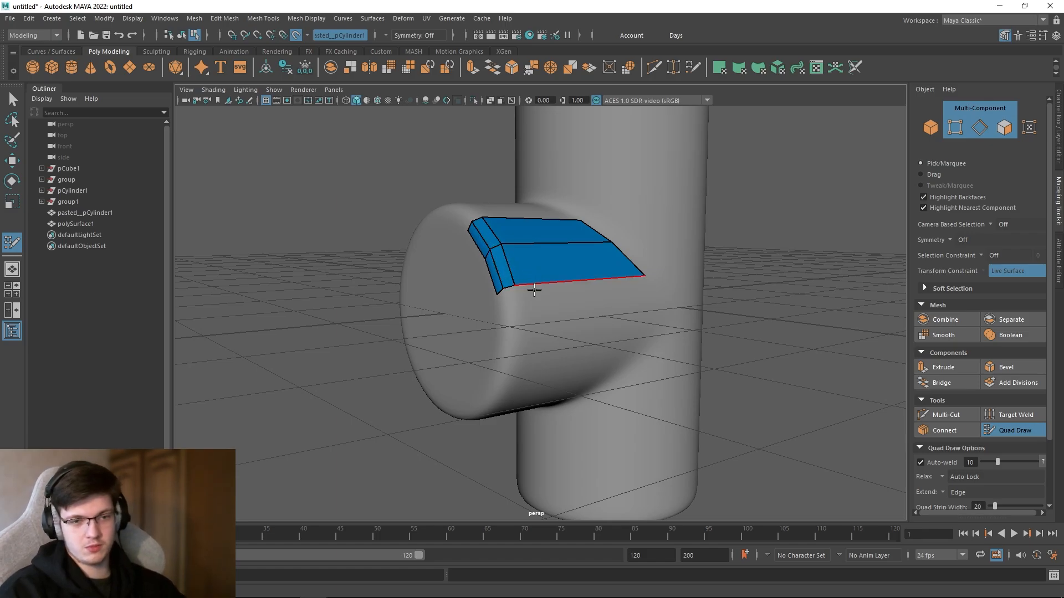
mouse_move(537, 292)
alt+mouse_down()
mouse_move(537, 277)
mouse_move(560, 266)
mouse_move(515, 281)
mouse_move(490, 243)
mouse_move(544, 328)
mouse_move(504, 296)
alt+mouse_up()
key(ctrl+z)
key(ctrl+z)
Step: Try relaxing the quads at the rim and deleting an edge between them, undoing each change
shift+click(484, 241)
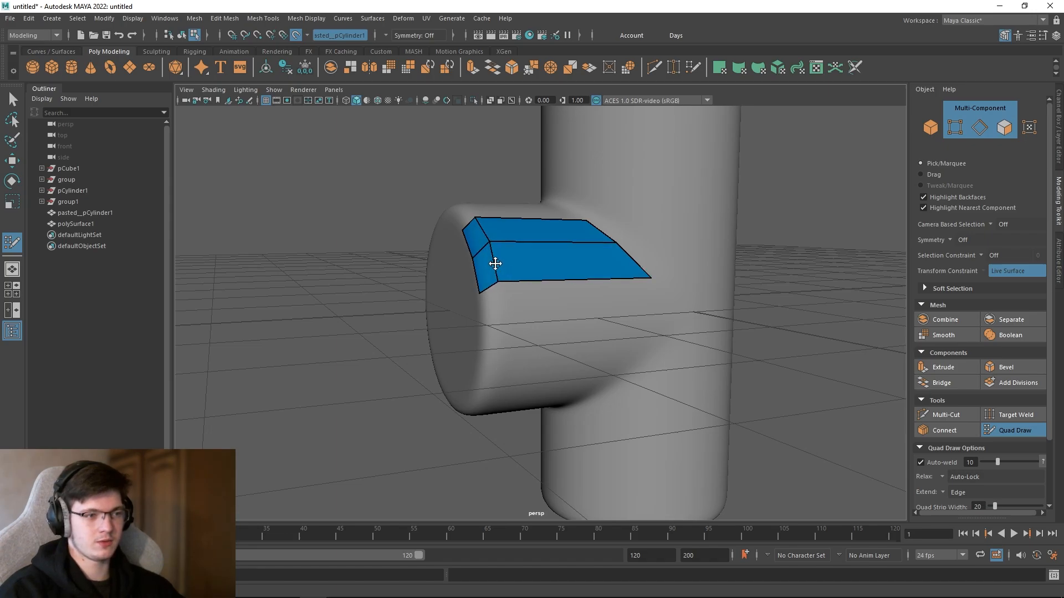
key(ctrl+z)
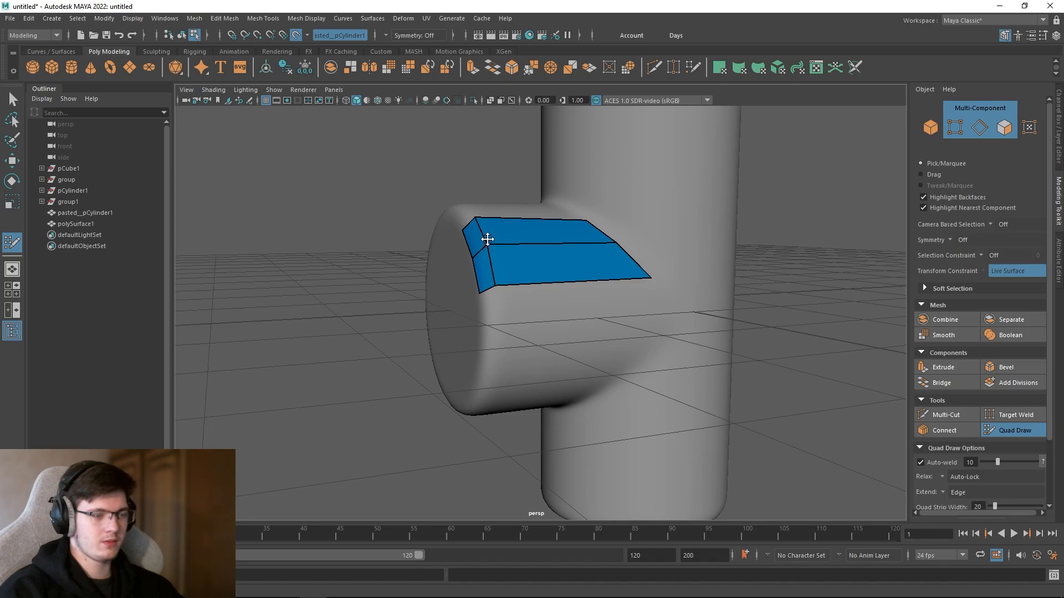
ctrl+shift+click(485, 240)
key(ctrl+z)
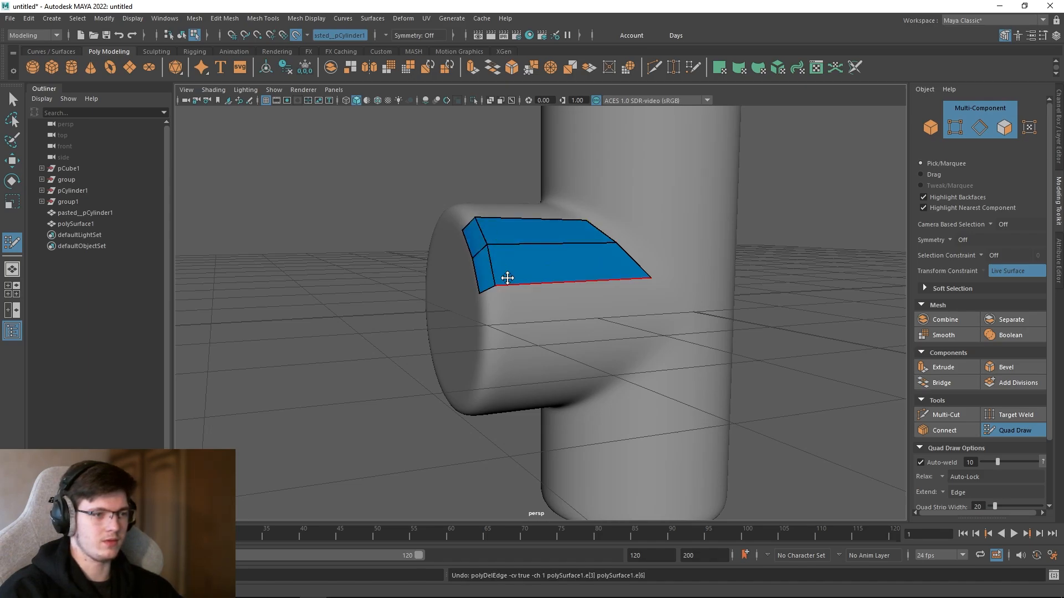
Step: Try adding a support loop through the rim quads and spreading its vertices over the rounded rim
mouse_move(492, 262)
alt+mouse_down()
mouse_move(520, 275)
mouse_move(491, 264)
mouse_move(493, 214)
mouse_move(480, 226)
mouse_move(484, 261)
mouse_move(508, 247)
alt+mouse_up()
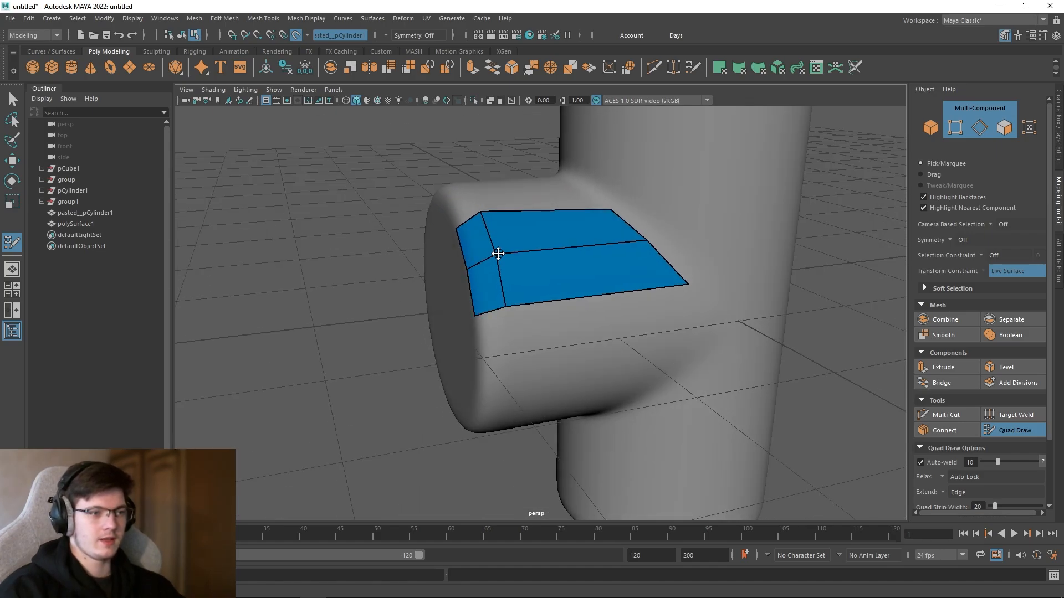
alt+drag(512, 314, 509, 288)
drag(507, 244, 491, 250)
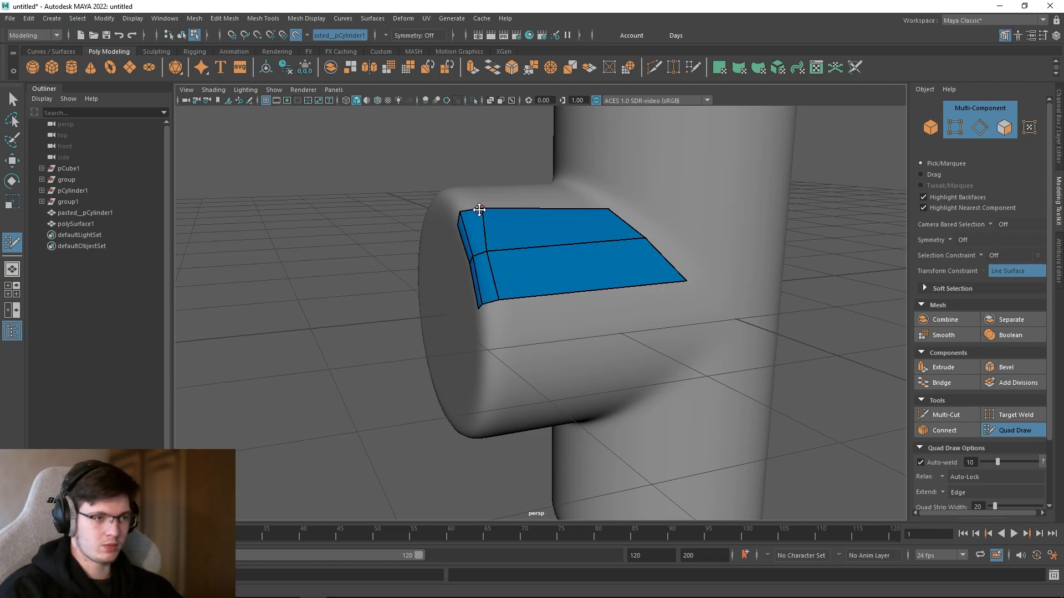
alt+drag(471, 210, 511, 266)
mouse_move(509, 221)
alt+mouse_down()
mouse_move(504, 266)
mouse_move(477, 228)
alt+mouse_up()
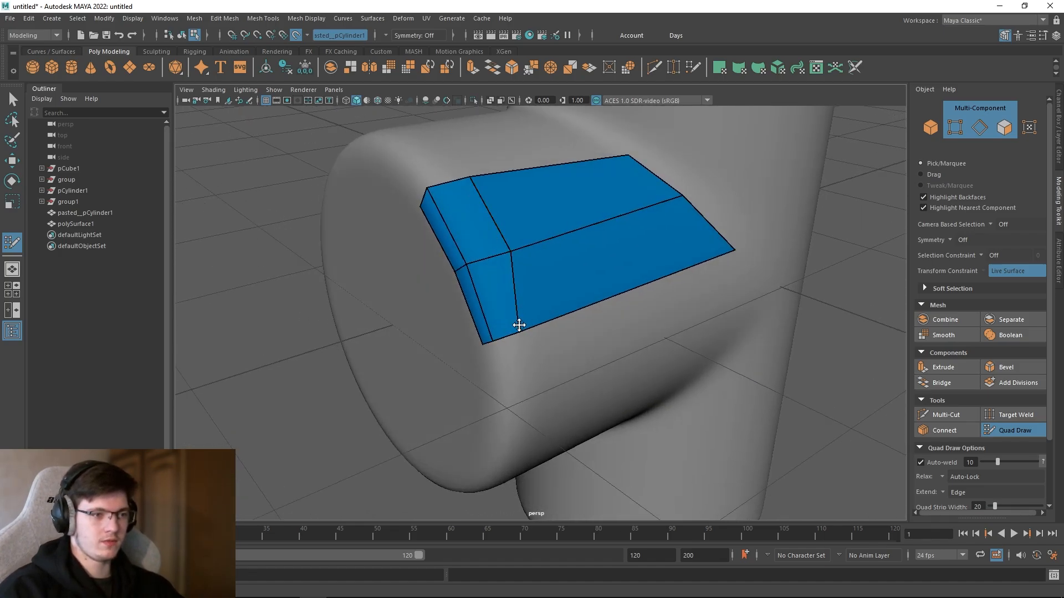
drag(518, 328, 533, 323)
drag(468, 283, 490, 280)
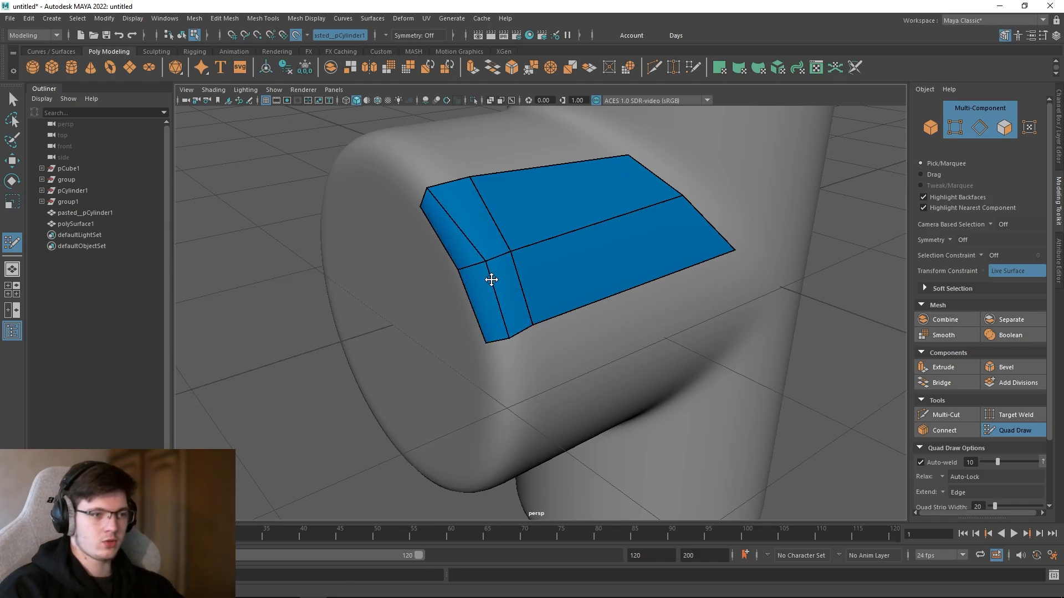
drag(430, 193, 444, 190)
mouse_move(486, 238)
alt+mouse_down()
mouse_move(459, 188)
mouse_move(466, 202)
alt+mouse_up()
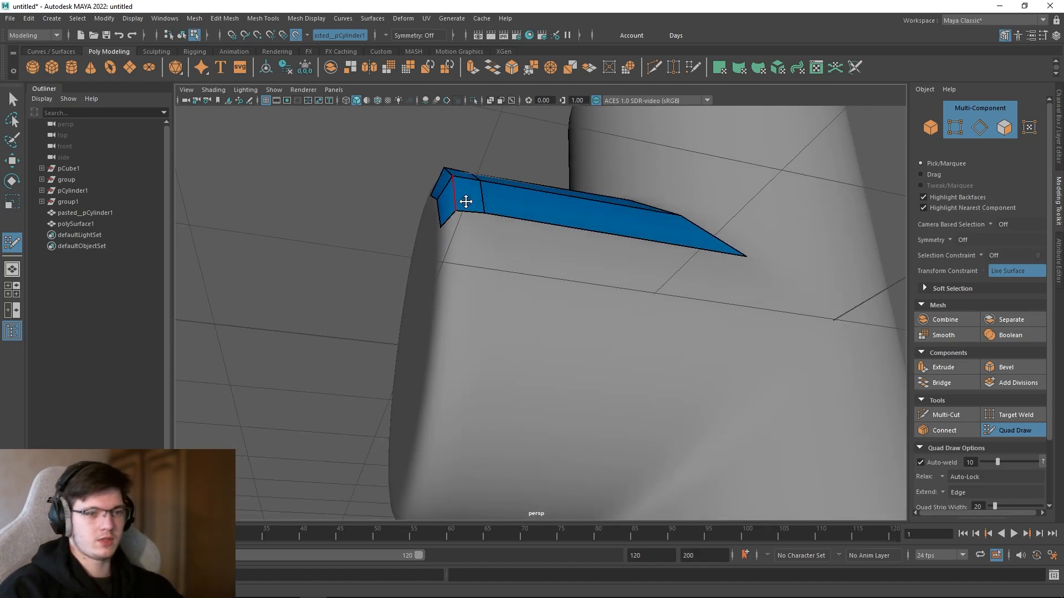
Step: Undo the support loop and the vertex moves on the rim quads
key(ctrl+z)
key(ctrl+z)
key(ctrl+z)
key(ctrl+z)
key(ctrl+z)
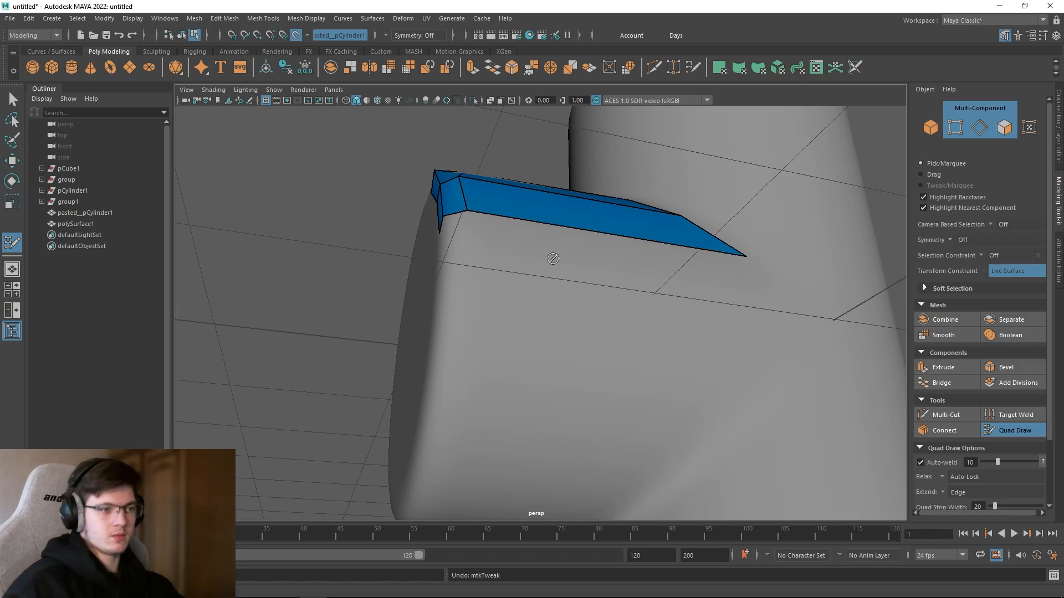
key(ctrl+z)
key(ctrl+z)
key(ctrl+z)
key(ctrl+z)
Step: Move the vertices shared by the branch and rim quads closer to the rim
mouse_move(481, 199)
alt+mouse_down()
mouse_move(497, 259)
mouse_move(435, 215)
alt+mouse_up()
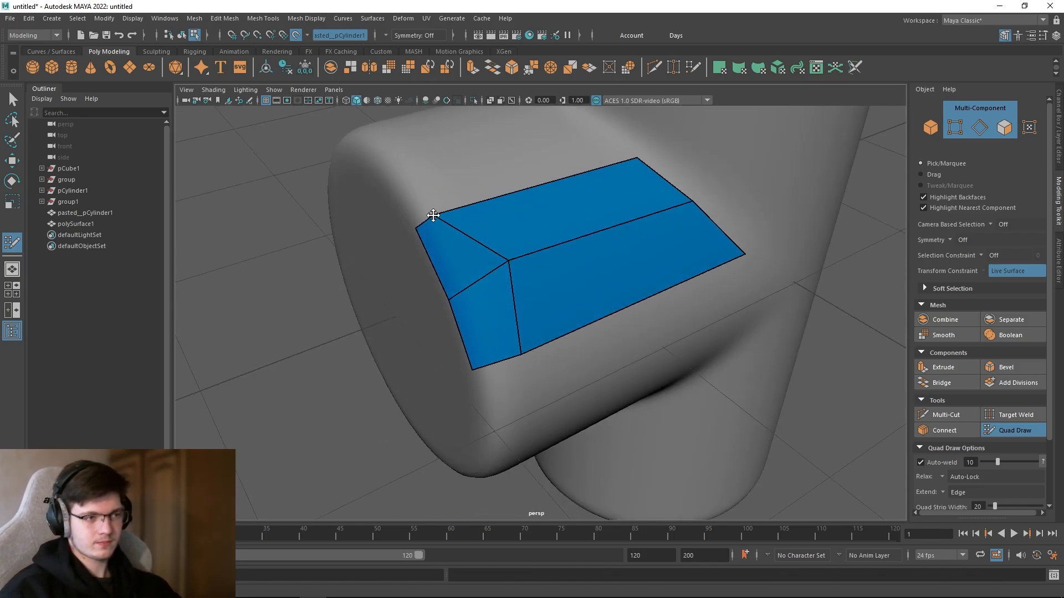
drag(513, 259, 478, 286)
drag(521, 353, 426, 278)
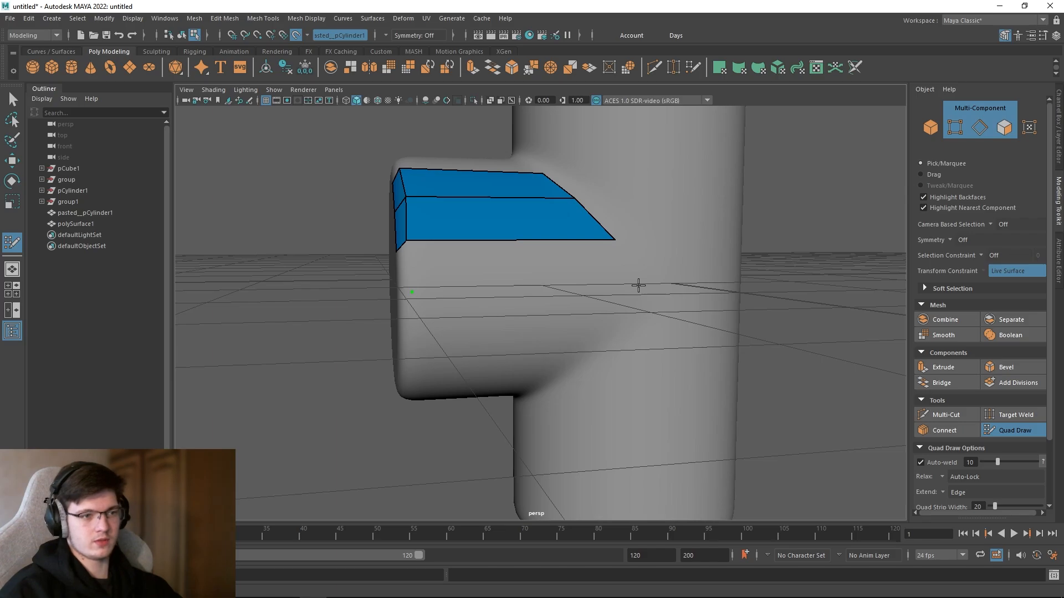
Step: Extend the retopology around the branch's side with two more quads spanning from the rim to the junction
shift+click(572, 255)
mouse_move(482, 281)
alt+mouse_down()
mouse_move(432, 285)
mouse_move(442, 230)
mouse_move(497, 282)
mouse_move(376, 218)
alt+mouse_up()
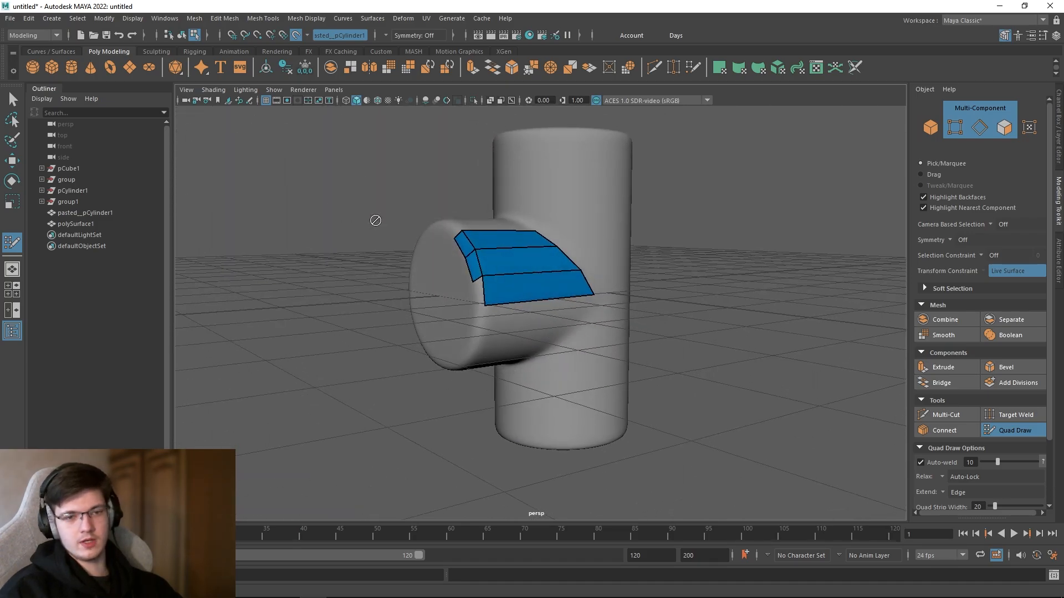
scroll(468, 274, up, 5)
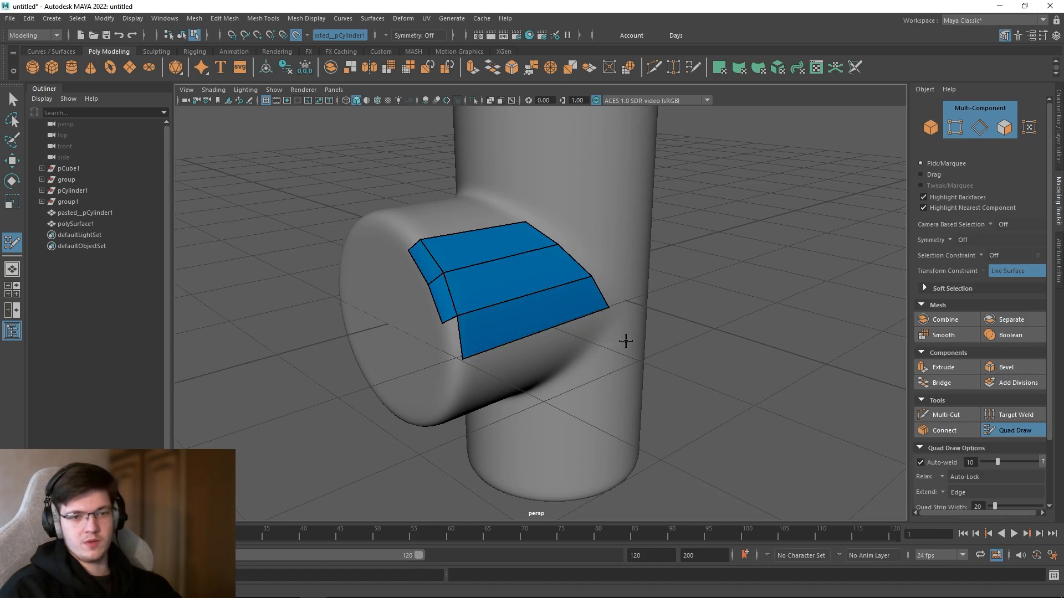
mouse_move(625, 340)
alt+mouse_down()
mouse_move(509, 318)
mouse_move(472, 299)
alt+mouse_up()
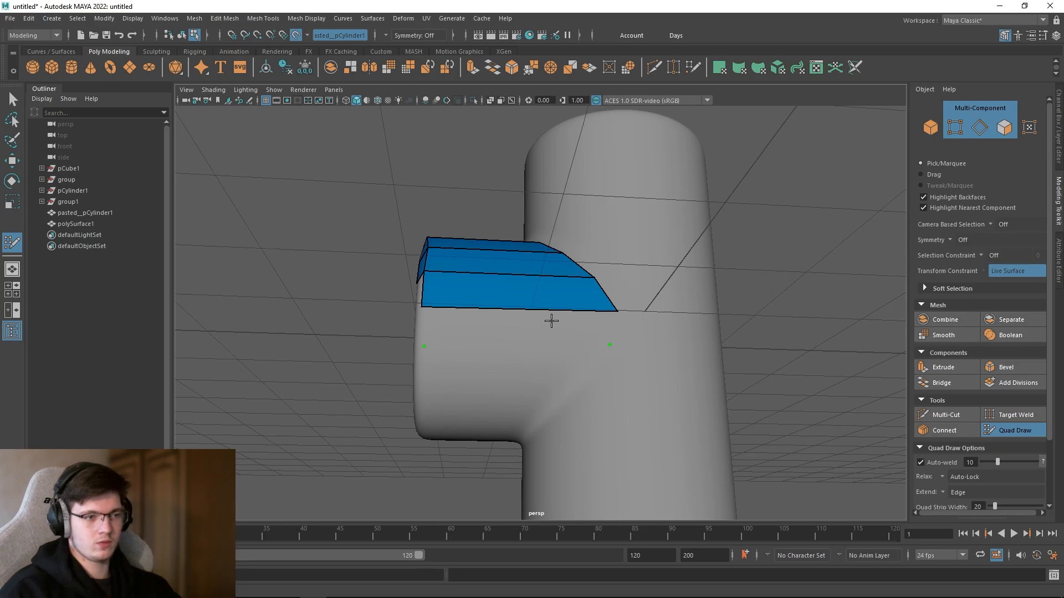
mouse_move(551, 316)
mouse_down()
mouse_move(554, 345)
mouse_move(498, 348)
mouse_up()
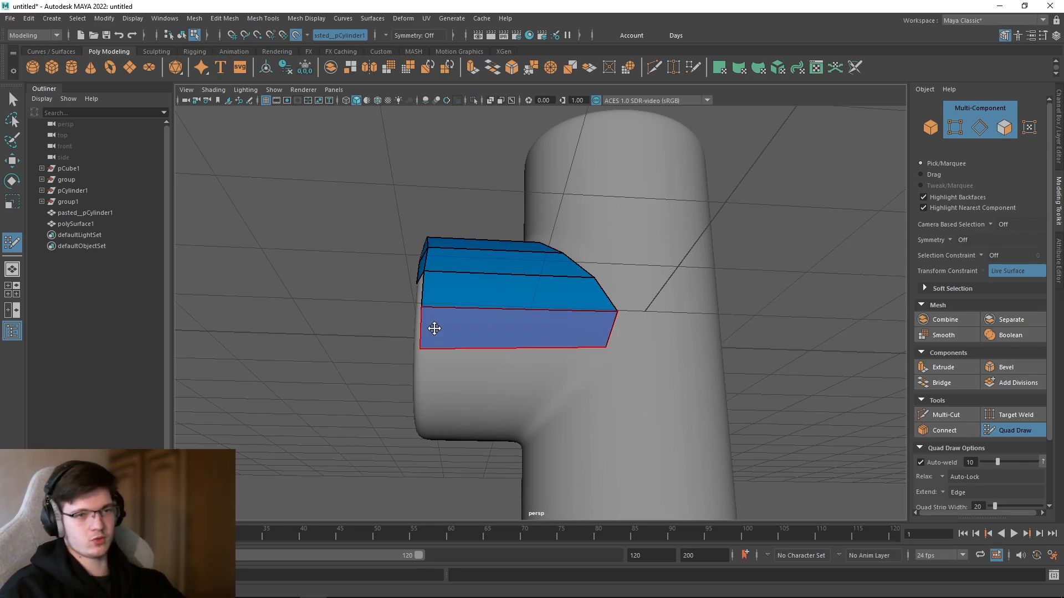
mouse_move(434, 325)
alt+mouse_down()
mouse_move(493, 340)
mouse_move(477, 323)
mouse_move(482, 339)
mouse_move(508, 323)
mouse_move(465, 316)
mouse_move(465, 305)
mouse_move(392, 310)
mouse_move(411, 290)
mouse_move(401, 273)
mouse_move(438, 272)
alt+mouse_up()
scroll(411, 291, down, 3)
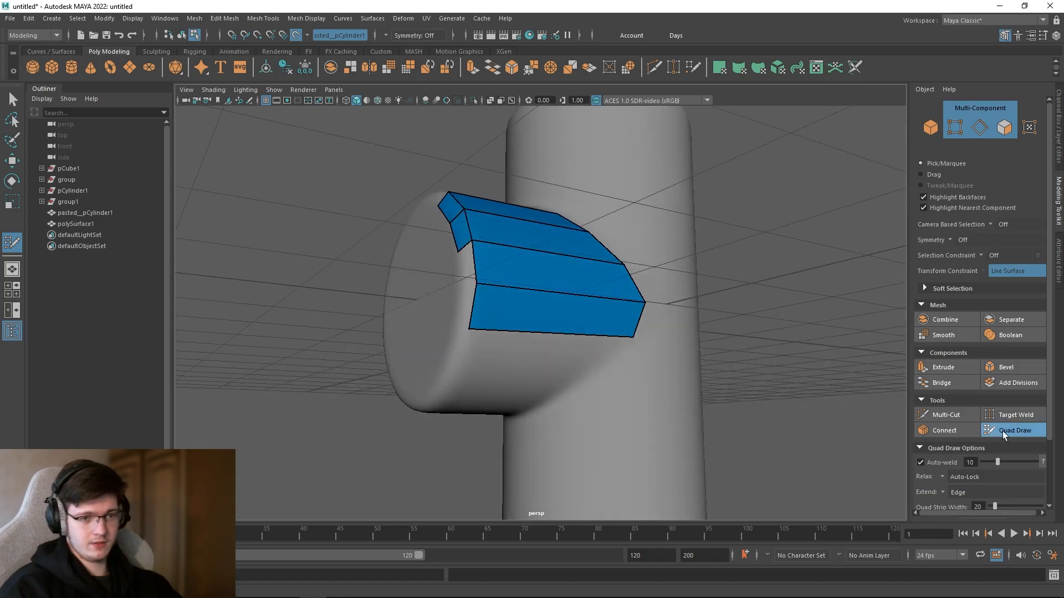
Step: Continue the narrow band of rim quads downward by filling two more quads beside the branch's side faces
mouse_move(482, 302)
alt+mouse_down()
mouse_move(498, 300)
mouse_move(470, 324)
alt+mouse_up()
shift+click(474, 277)
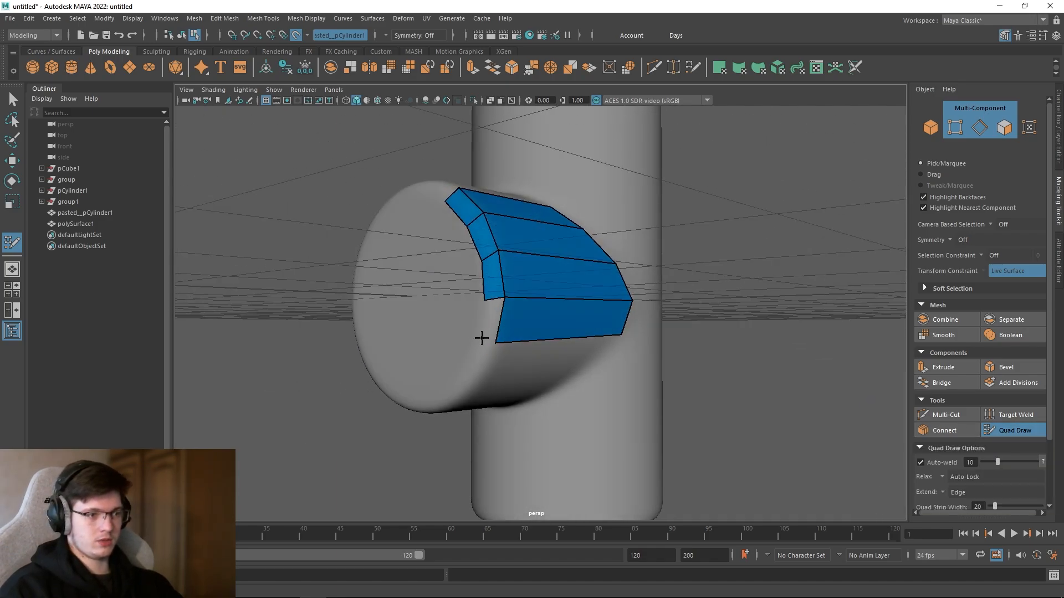
shift+click(490, 319)
Step: Examine the retopology patch on the branch from several angles, including its rim band and the junction with the vertical cylinder
alt+drag(674, 361, 465, 361)
scroll(440, 309, up, 5)
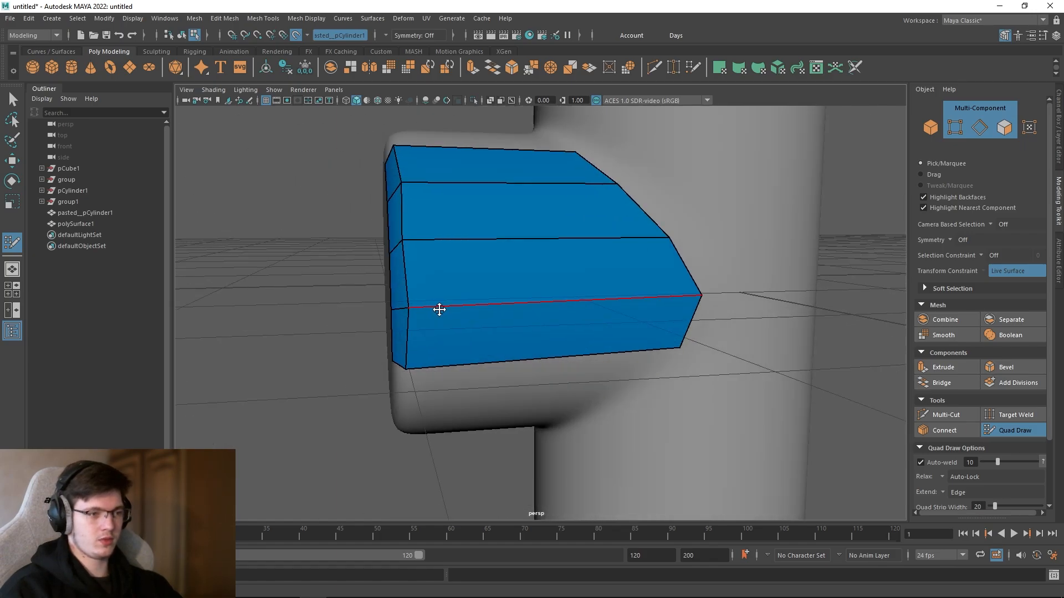
alt+drag(468, 297, 537, 303)
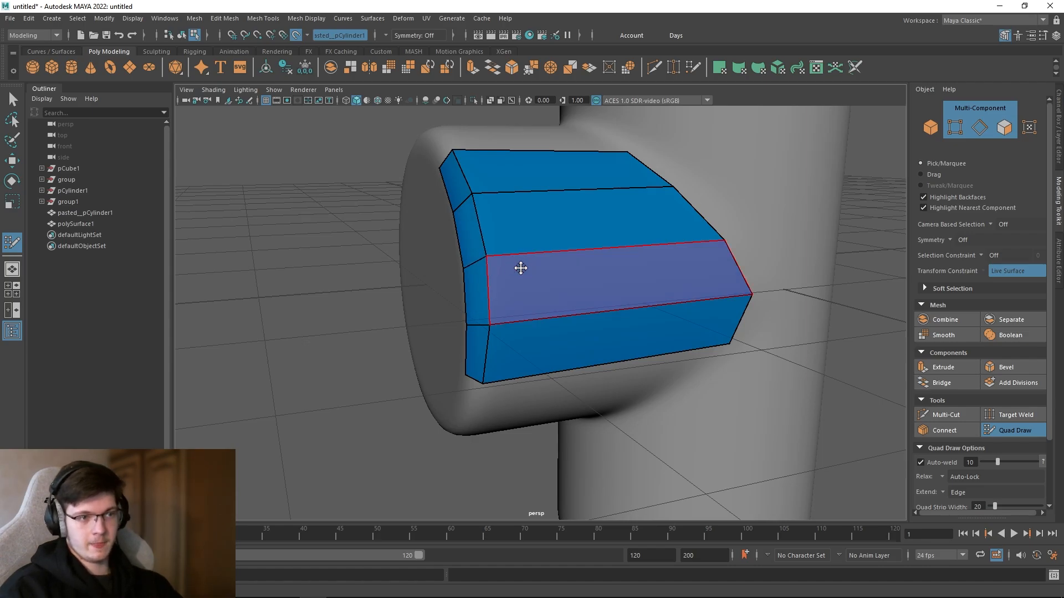
alt+drag(506, 310, 511, 300)
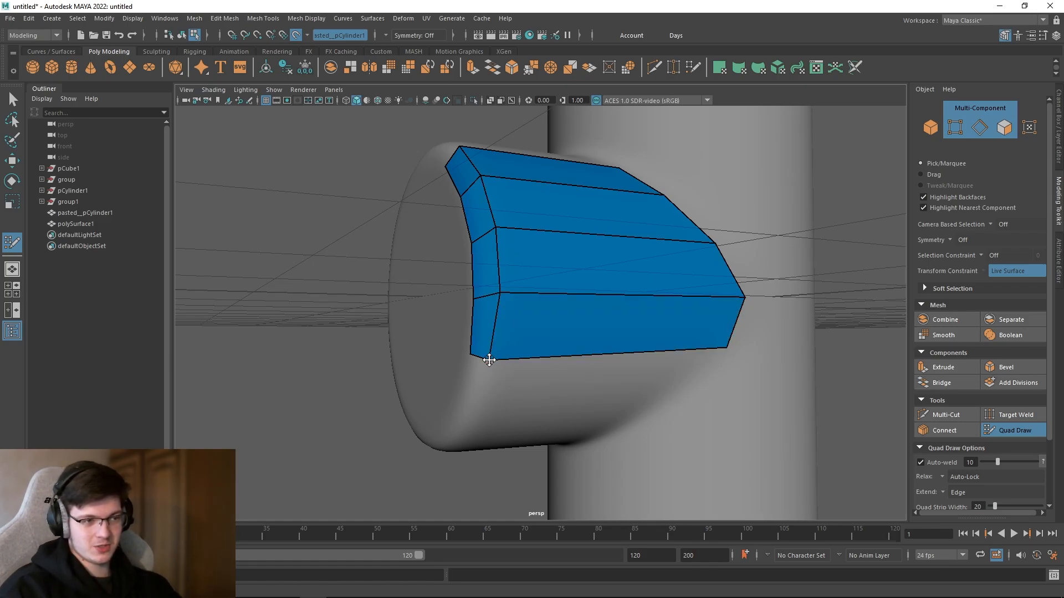
mouse_move(489, 360)
mouse_down()
mouse_move(499, 307)
mouse_move(570, 383)
mouse_move(501, 304)
mouse_move(432, 311)
mouse_move(558, 282)
mouse_move(489, 292)
mouse_move(568, 349)
mouse_move(551, 257)
mouse_move(579, 268)
mouse_move(492, 278)
mouse_move(474, 254)
mouse_move(544, 305)
mouse_move(487, 254)
mouse_move(492, 284)
mouse_move(517, 284)
mouse_move(507, 308)
mouse_move(483, 293)
mouse_up()
scroll(579, 268, down, 3)
scroll(483, 271, up, 2)
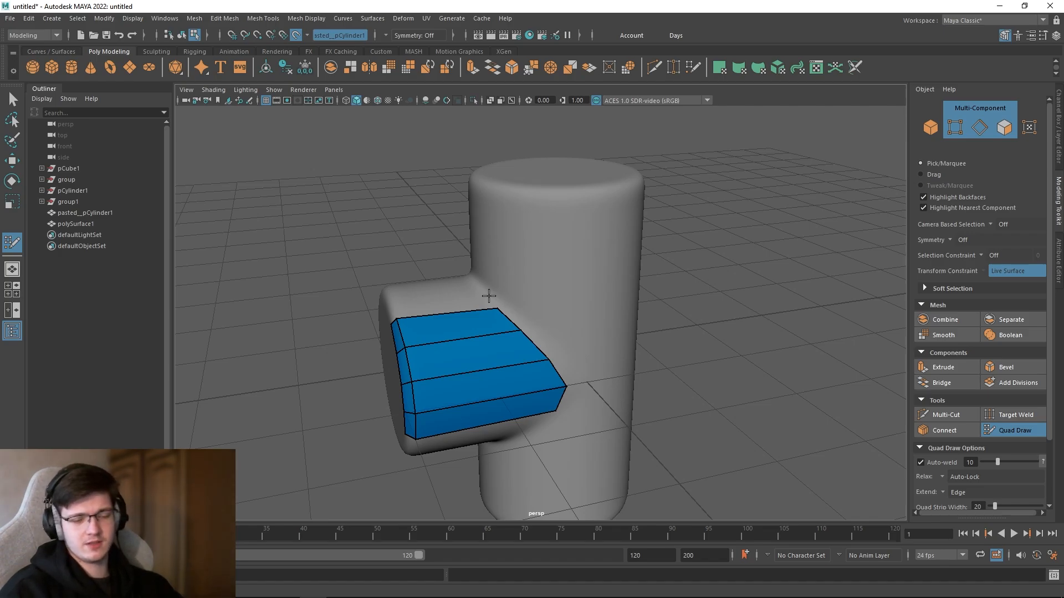
alt+drag(513, 314, 474, 295)
alt+middle_drag(495, 296, 443, 279)
scroll(448, 299, up, 2)
alt+drag(455, 328, 493, 303)
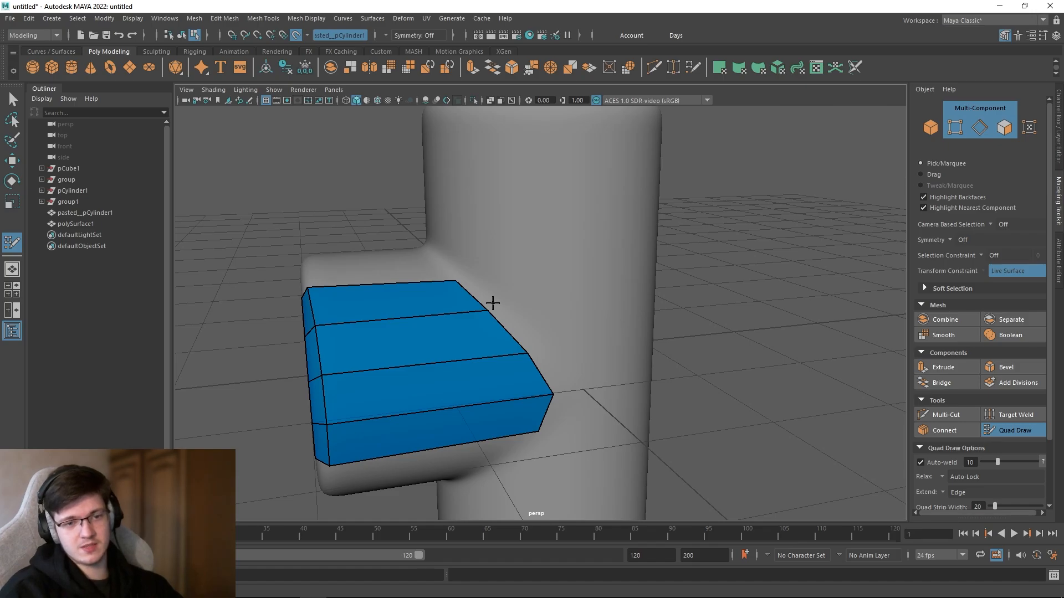
alt+drag(476, 298, 429, 279)
scroll(459, 274, up, 2)
drag(471, 362, 521, 350)
alt+right_drag(480, 325, 382, 221)
alt+drag(382, 221, 416, 255)
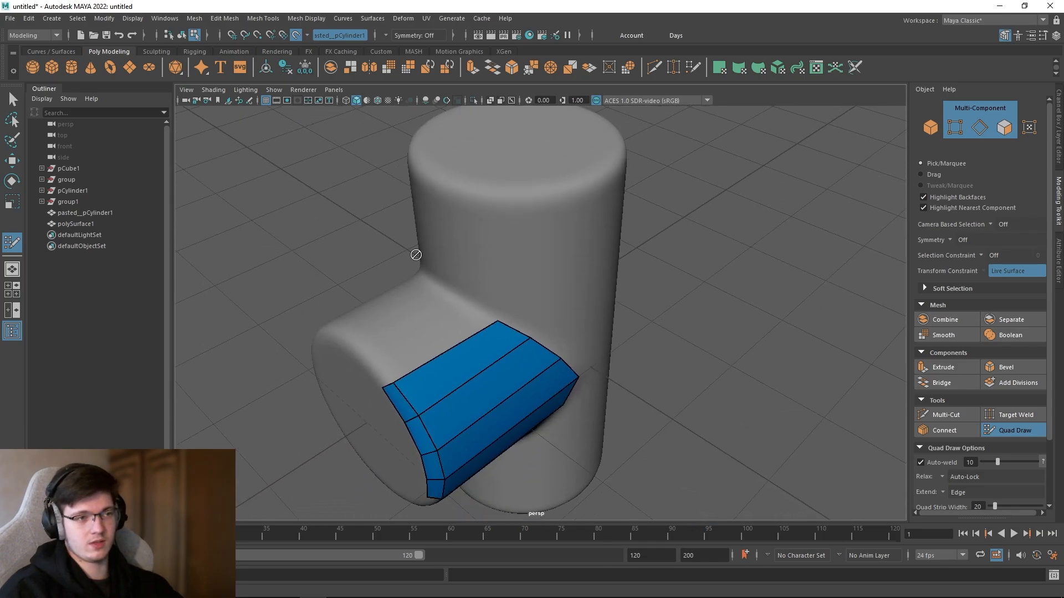
alt+drag(508, 272, 512, 287)
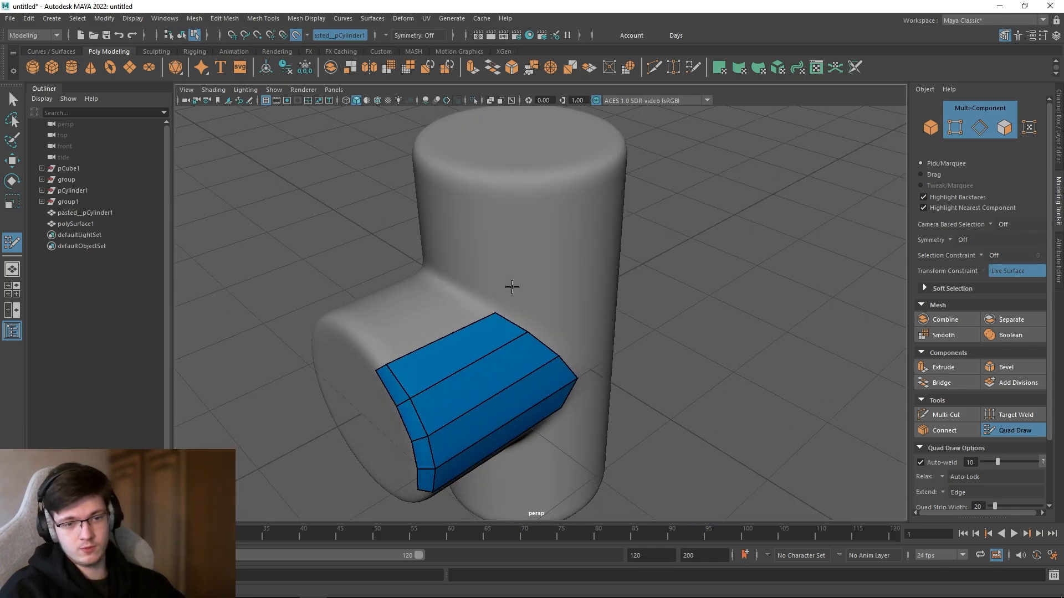
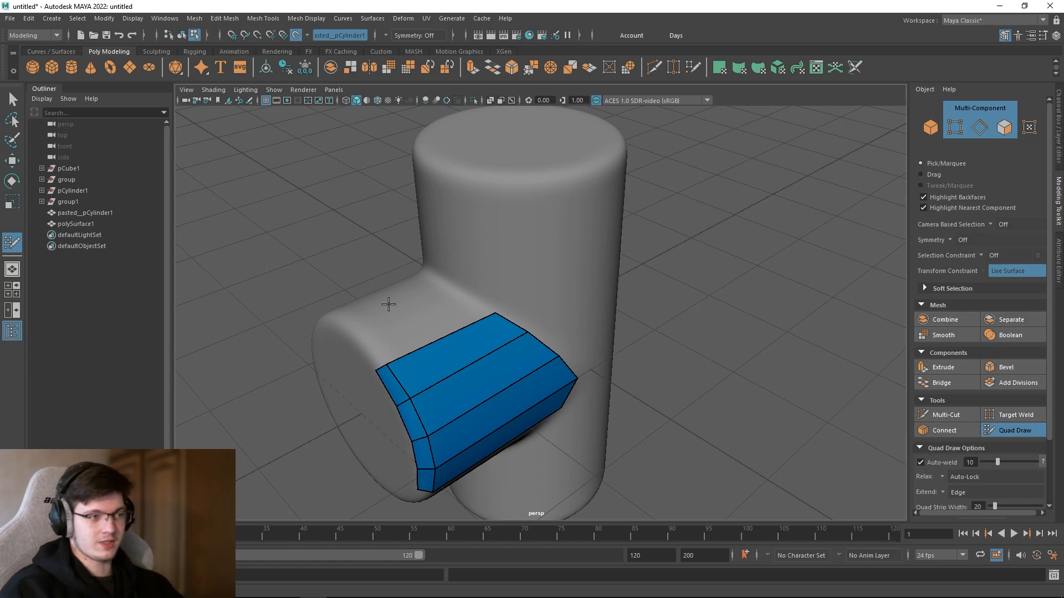
alt+drag(390, 304, 361, 334)
alt+middle_drag(361, 335, 415, 344)
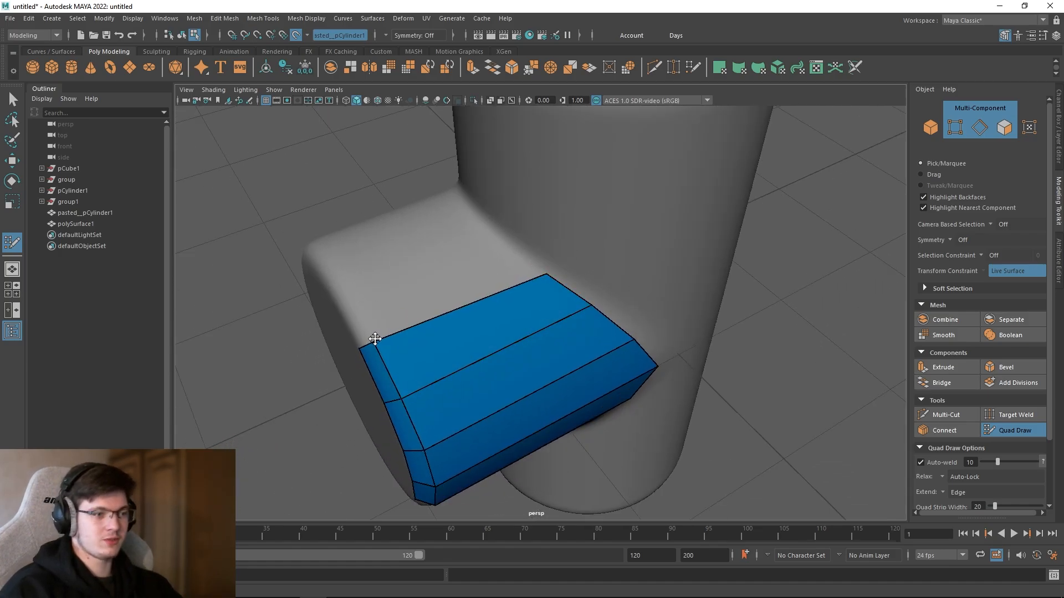
key(super+space)
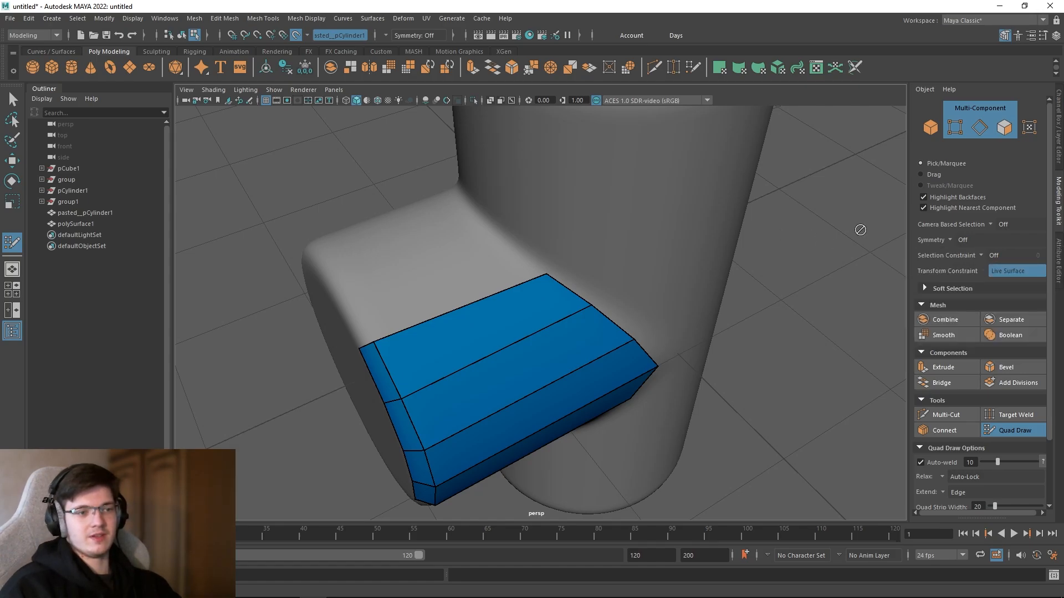
mouse_move(580, 307)
alt+mouse_down()
mouse_move(547, 280)
mouse_move(567, 277)
alt+mouse_up()
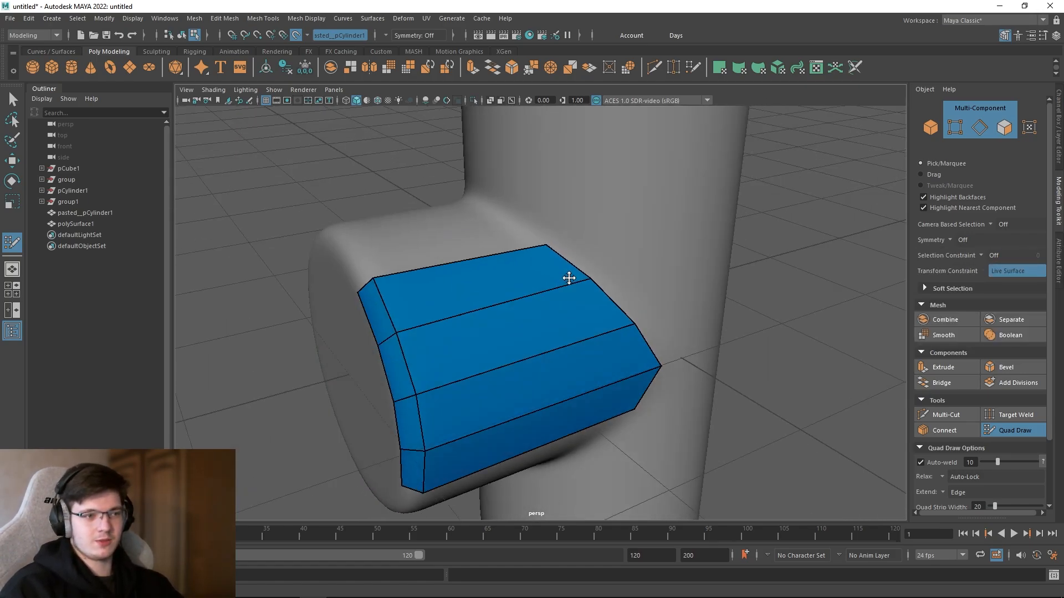
scroll(559, 273, down, 5)
mouse_move(506, 247)
alt+mouse_down()
mouse_move(549, 254)
mouse_move(582, 300)
mouse_move(555, 303)
mouse_move(587, 342)
alt+mouse_up()
Step: Restart Quad Draw and fill two narrow quads along the junction, extending the patch's inner edge onto the vertical cylinder
key(w)
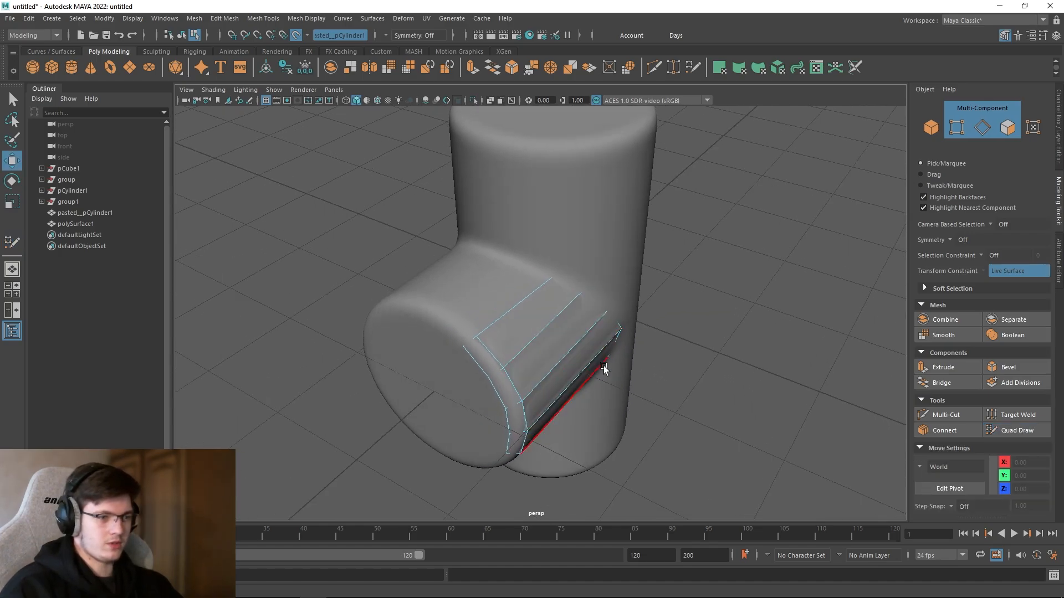
key(q)
key(w)
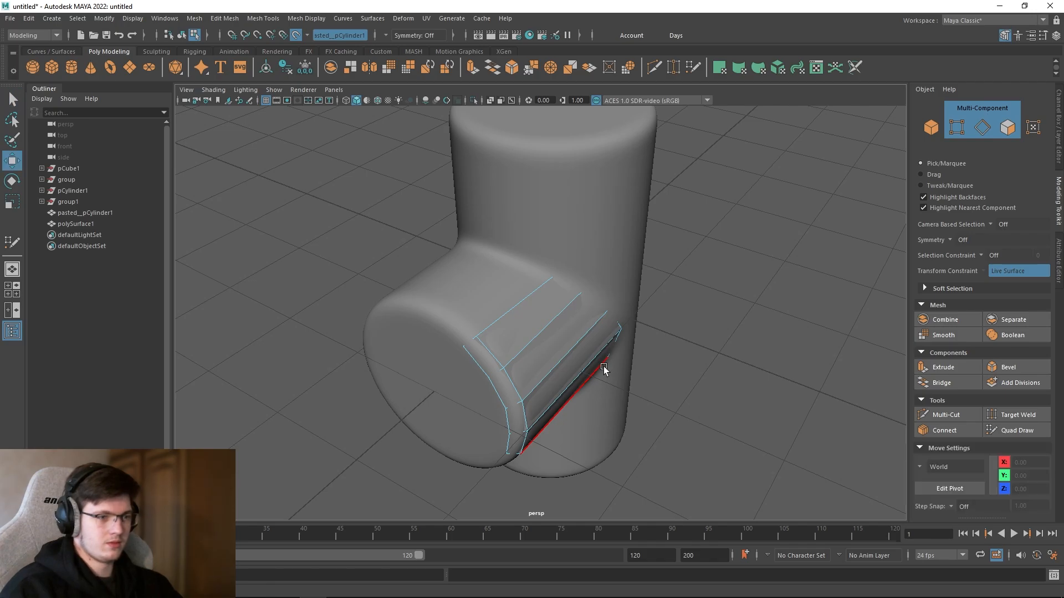
click(1000, 430)
mouse_move(689, 368)
alt+mouse_down()
mouse_move(607, 312)
mouse_move(458, 244)
mouse_move(506, 255)
mouse_move(529, 297)
mouse_move(492, 264)
mouse_move(435, 245)
mouse_move(444, 266)
alt+mouse_up()
scroll(550, 302, up, 5)
scroll(550, 301, down, 2)
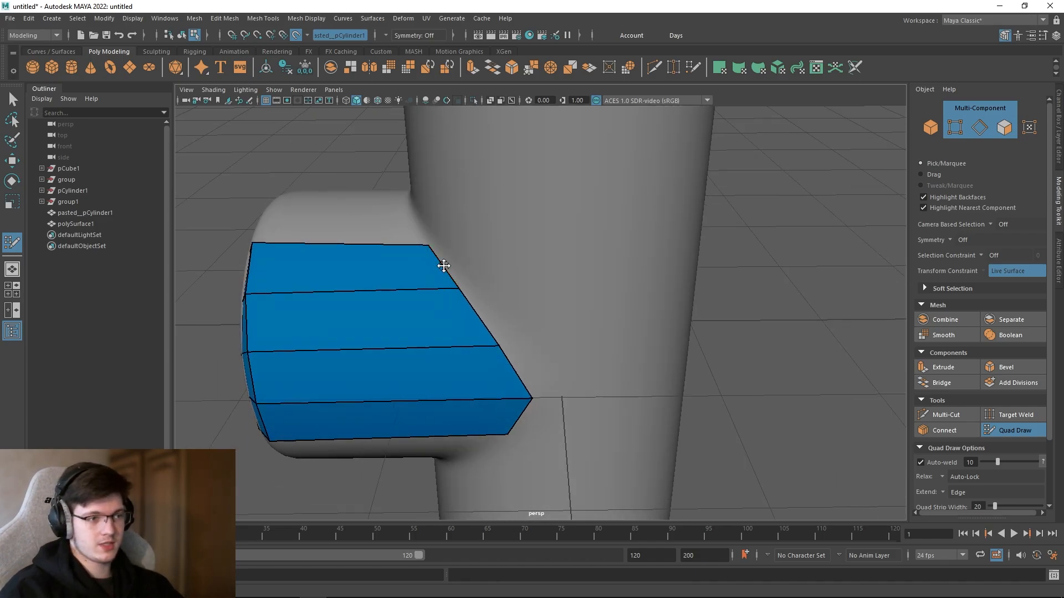
scroll(446, 255, up, 3)
click(434, 203)
click(486, 252)
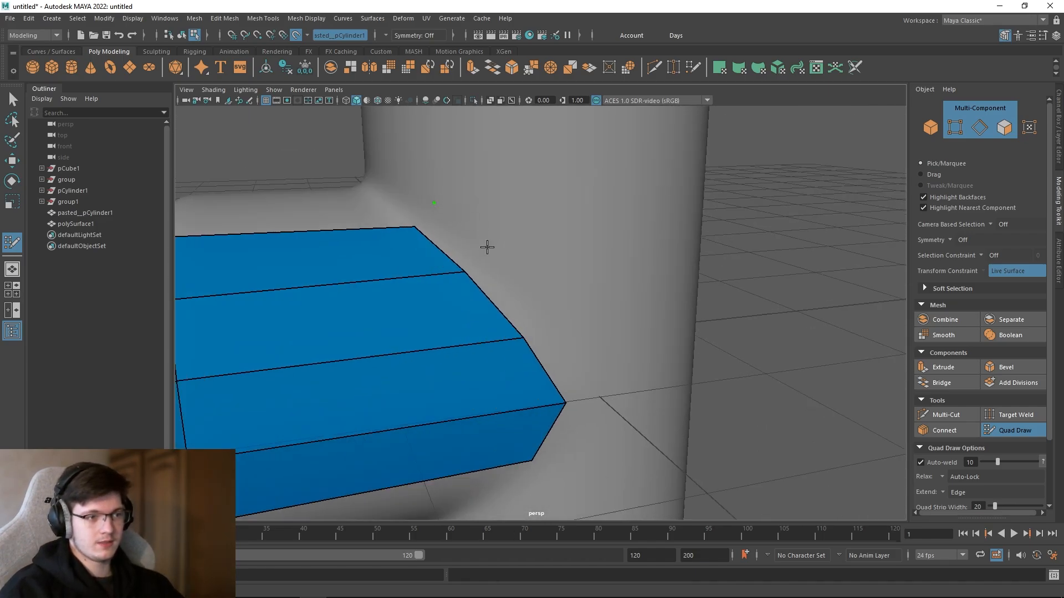
shift+click(437, 256)
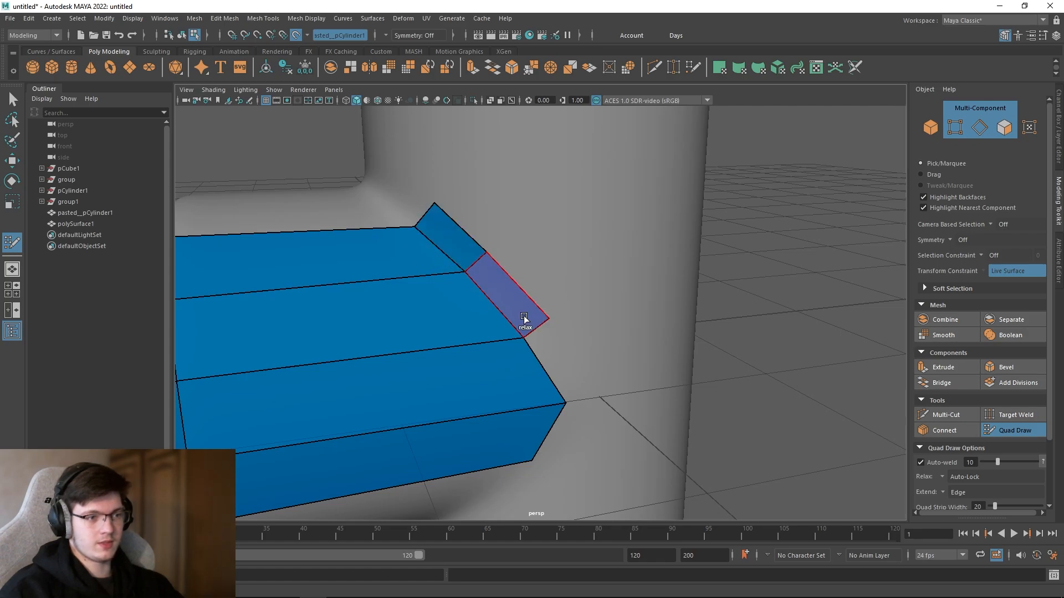
shift+click(527, 308)
Step: Place another point on the vertical cylinder and fill a third narrow quad down the junction to the patch's widest corner
alt+drag(527, 308, 542, 332)
click(573, 357)
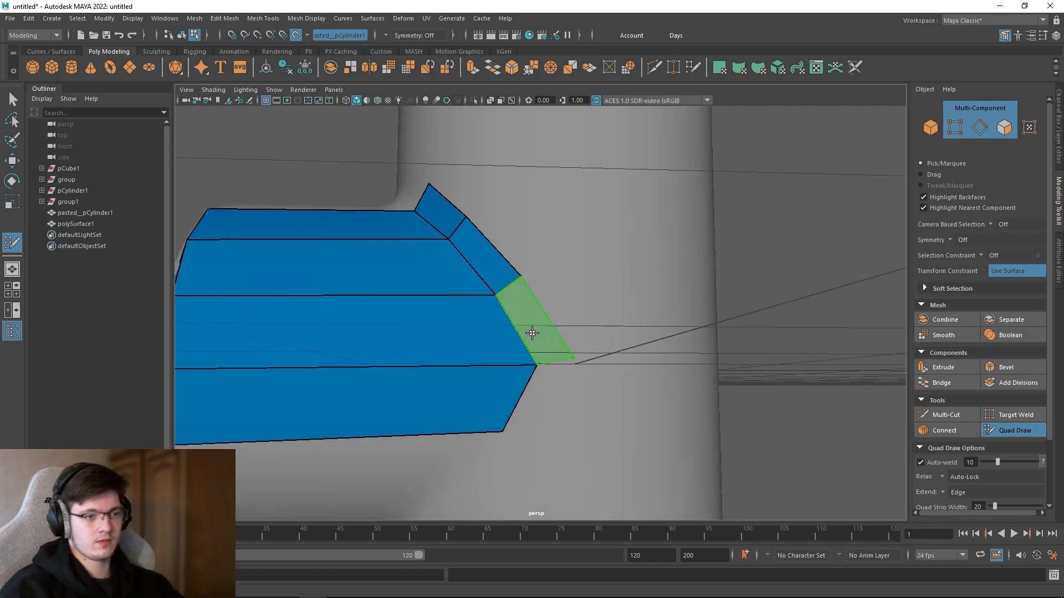
shift+click(531, 333)
scroll(521, 327, down, 5)
alt+drag(487, 311, 494, 273)
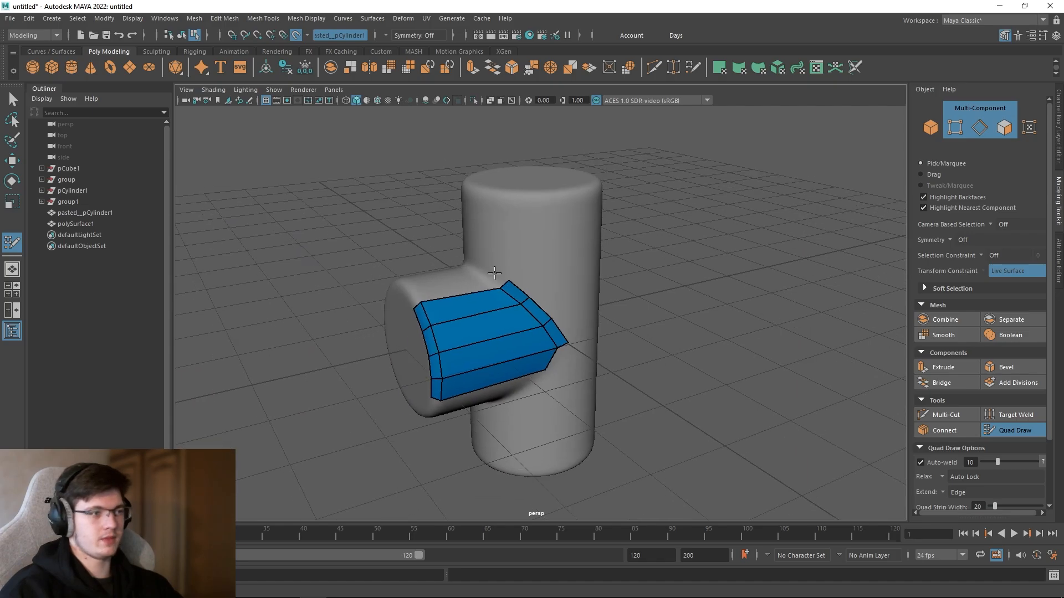
Step: Exit Quad Draw, turn off the live surface and return to object mode with nothing selected
key(q)
alt+drag(852, 384, 400, 181)
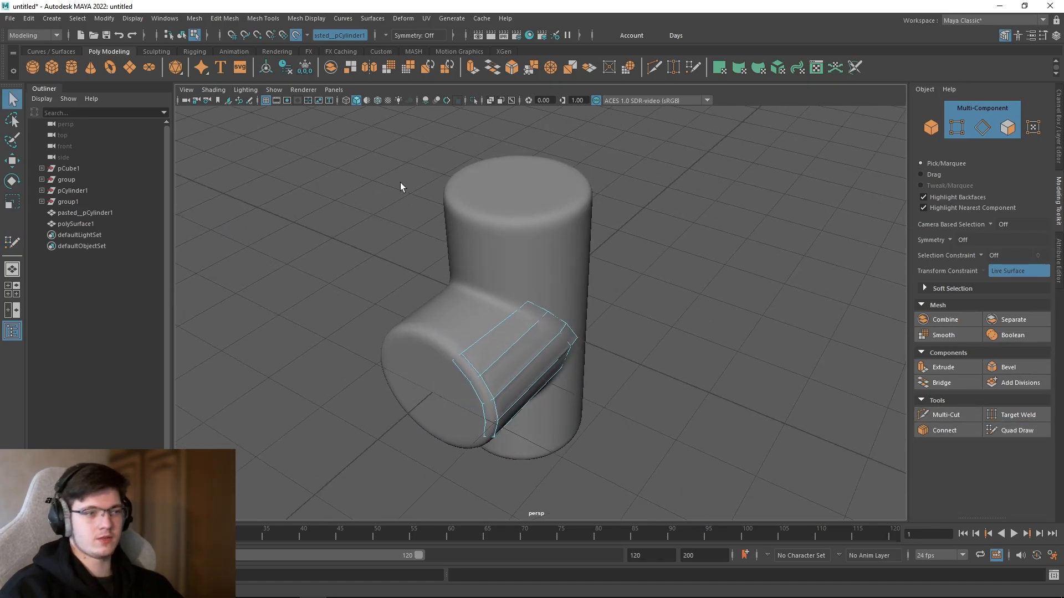
click(296, 35)
click(513, 186)
alt+drag(513, 186, 560, 236)
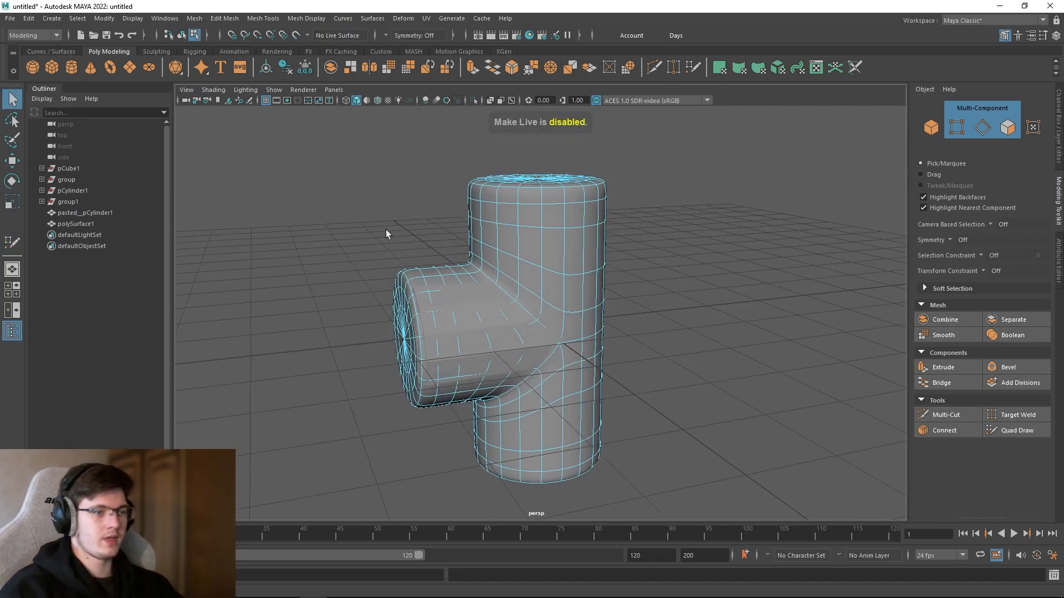
right_drag(361, 199, 418, 172)
click(372, 184)
alt+drag(372, 184, 465, 224)
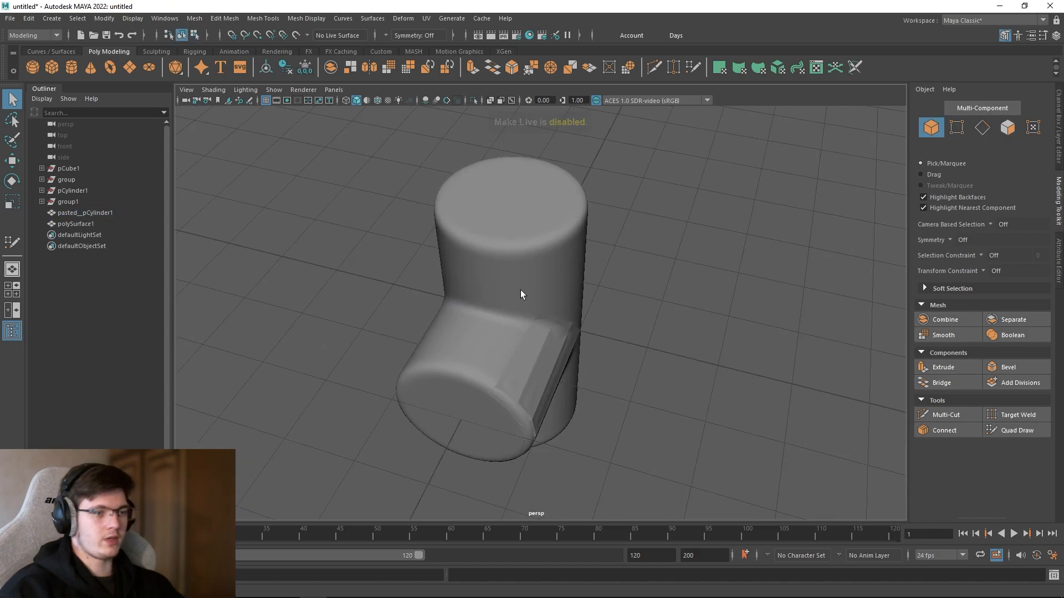
Step: Select the retopology mesh polySurface1, isolate it in the view and frame it
click(546, 366)
alt+drag(545, 365, 564, 332)
scroll(503, 305, up, 4)
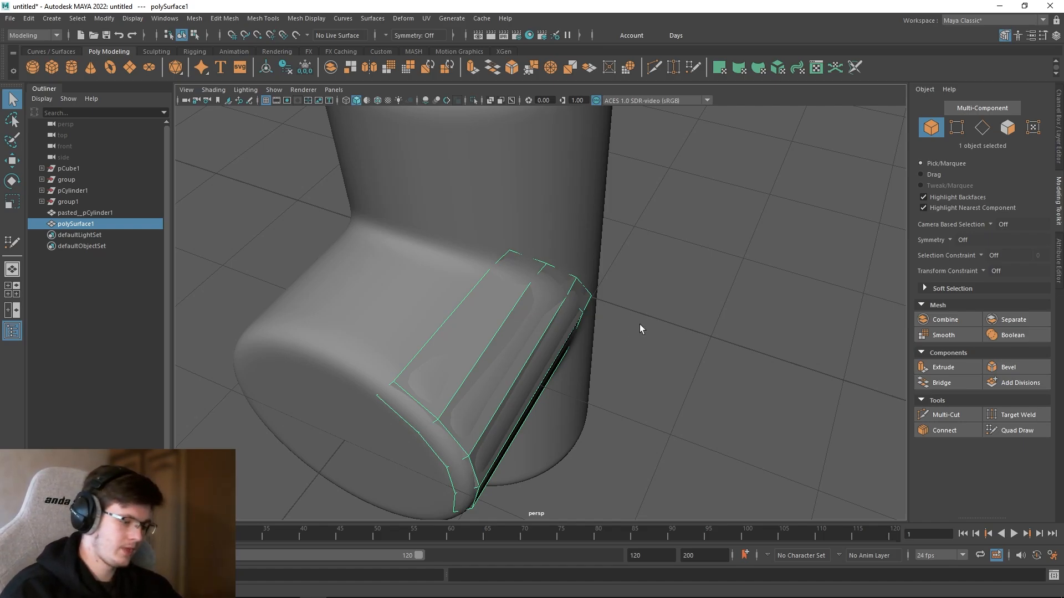
key(ctrl+1)
key(f)
alt+drag(613, 327, 616, 302)
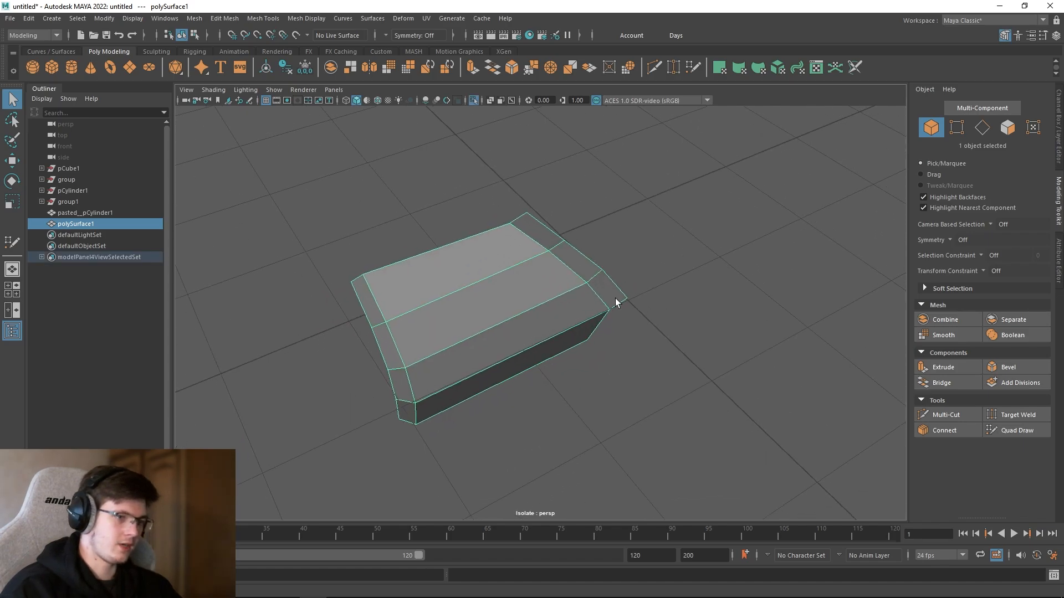
click(637, 318)
click(570, 301)
alt+drag(620, 356, 667, 329)
key(F11)
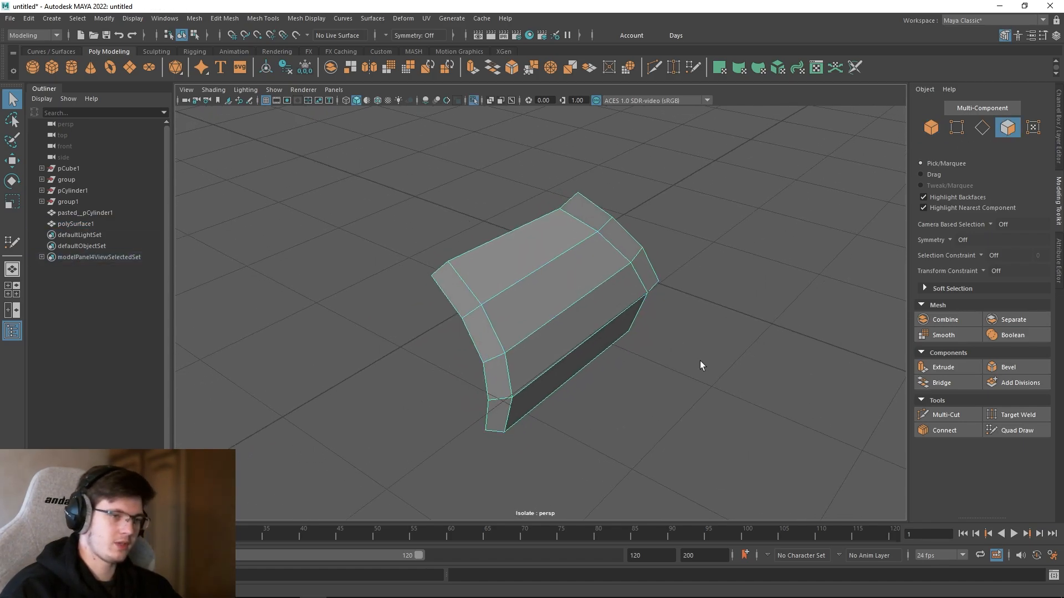
right_drag(726, 282, 727, 318)
right_drag(772, 268, 772, 266)
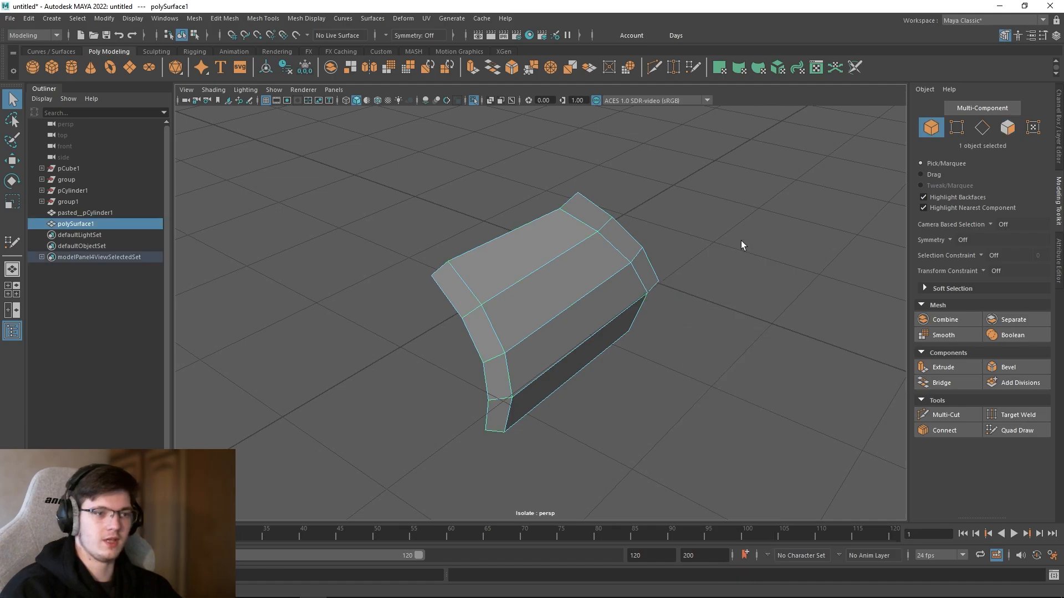
click(740, 240)
click(593, 275)
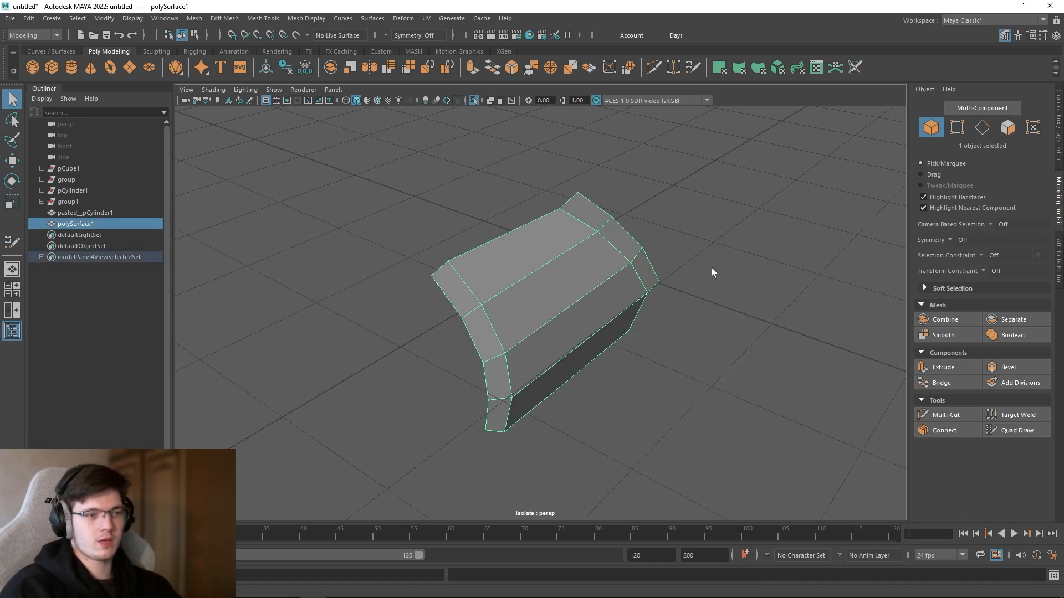
right_click(707, 218)
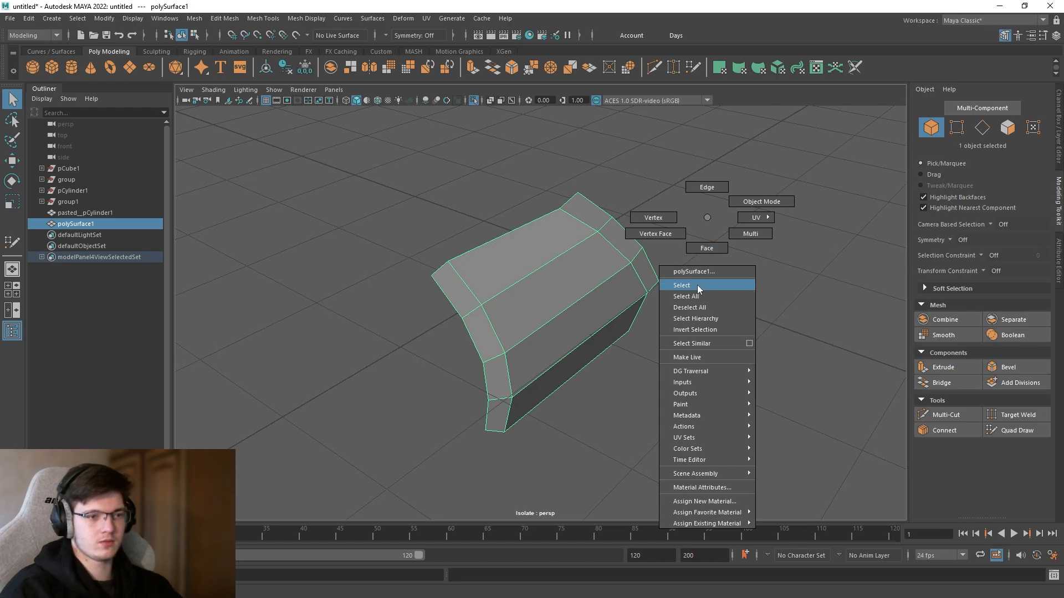
mouse_move(712, 431)
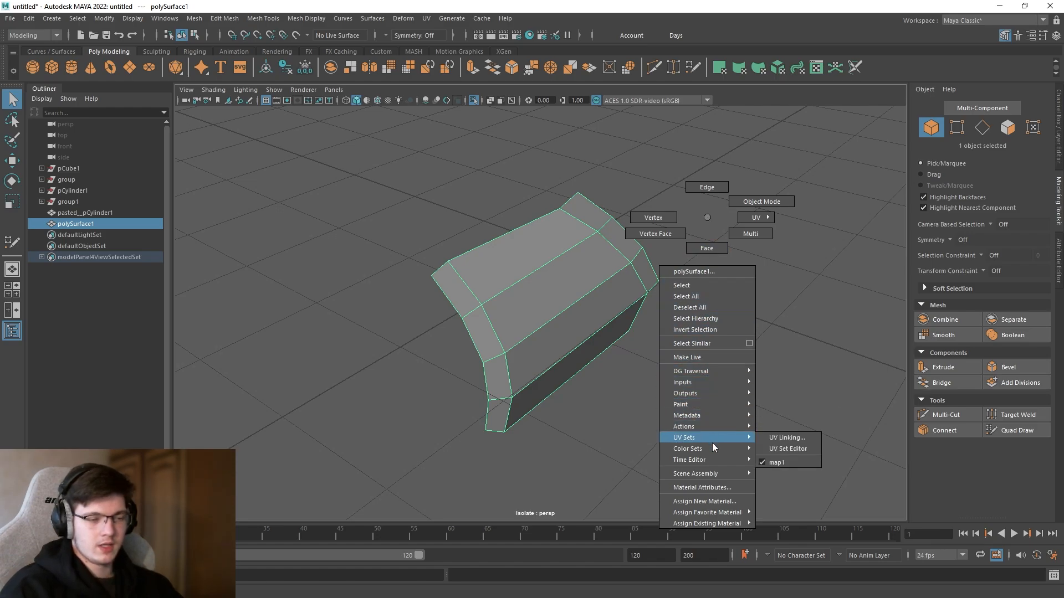
mouse_move(708, 374)
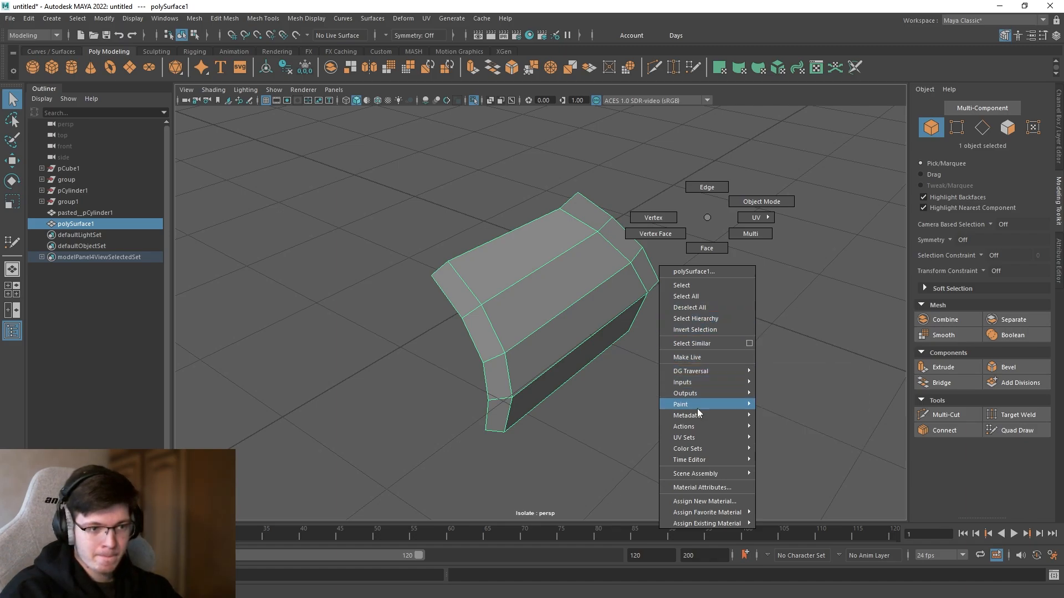
mouse_move(691, 474)
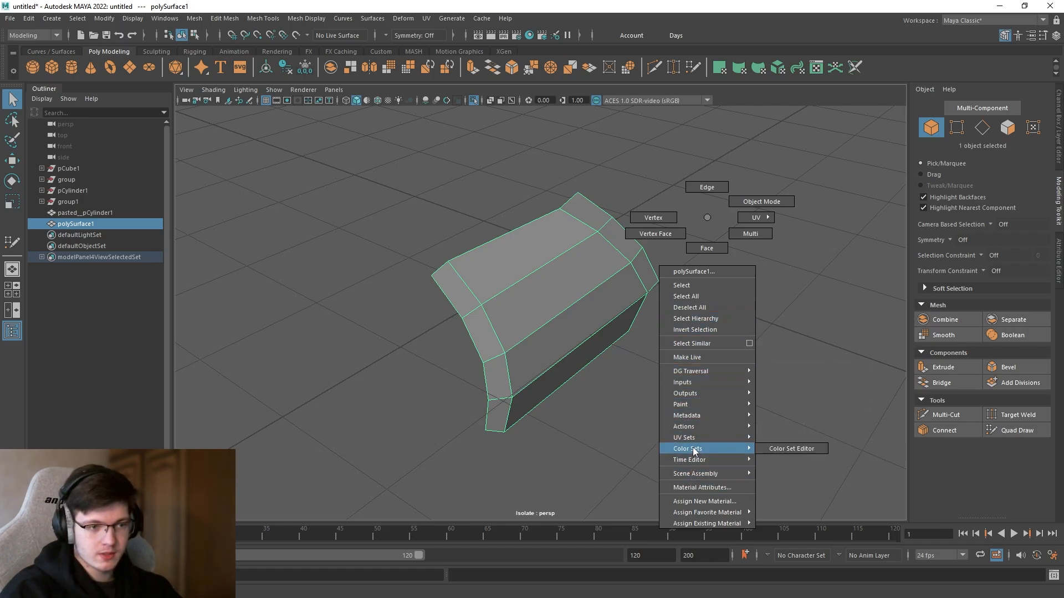
mouse_move(696, 403)
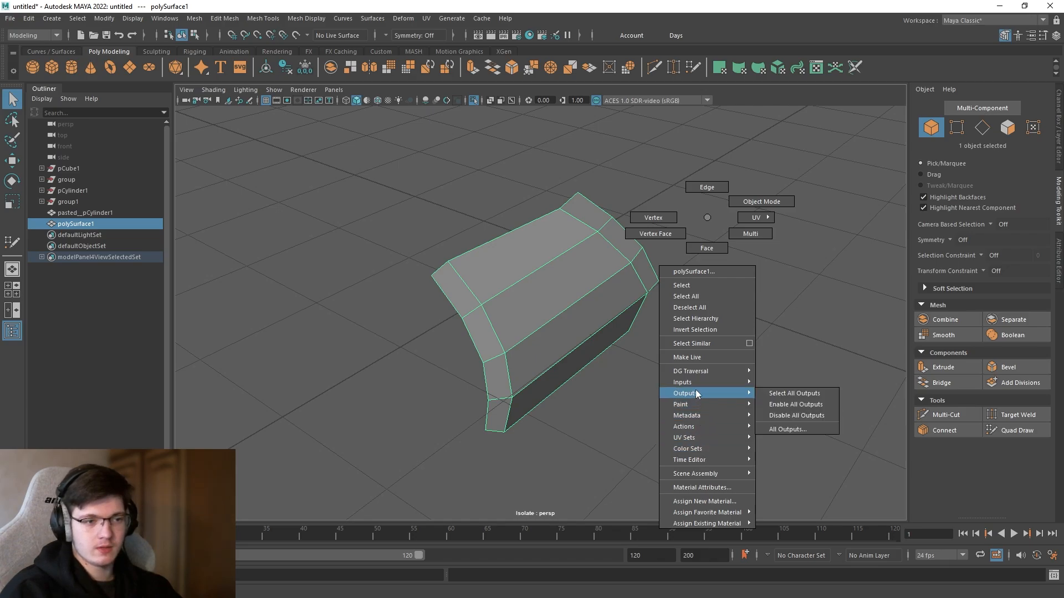
mouse_move(705, 514)
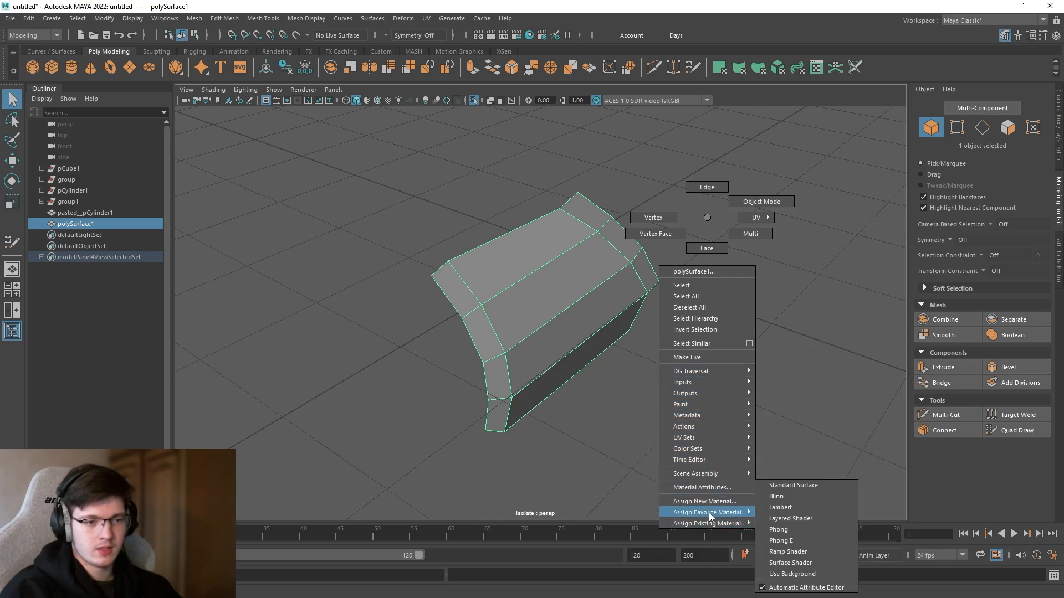
right_drag(732, 225, 754, 197)
Step: Check the isolated mesh's channel values and bring up its shape attributes in the Attribute Editor
click(1059, 123)
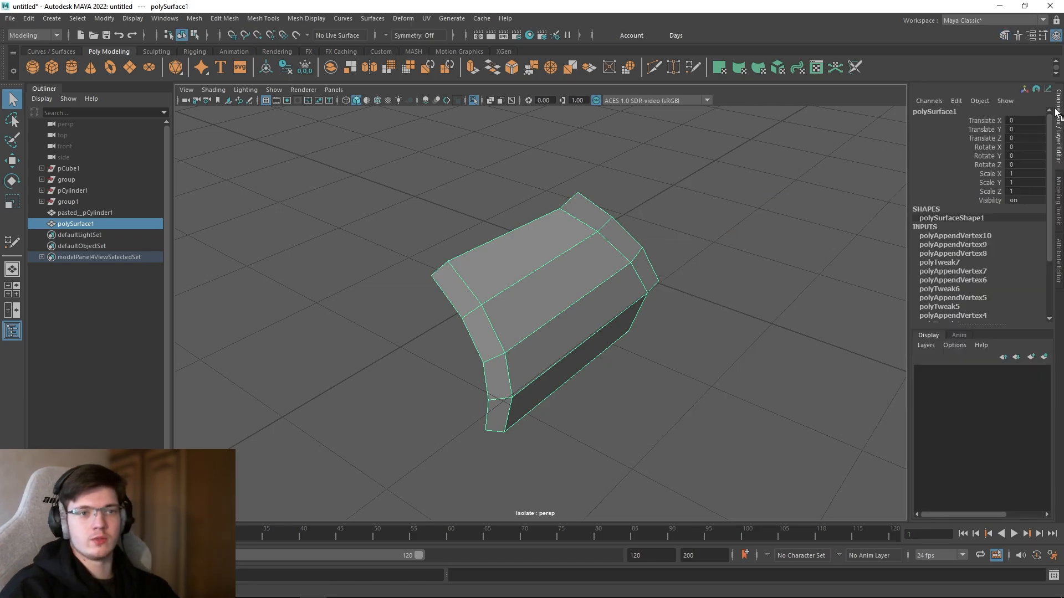
click(1058, 200)
click(1058, 260)
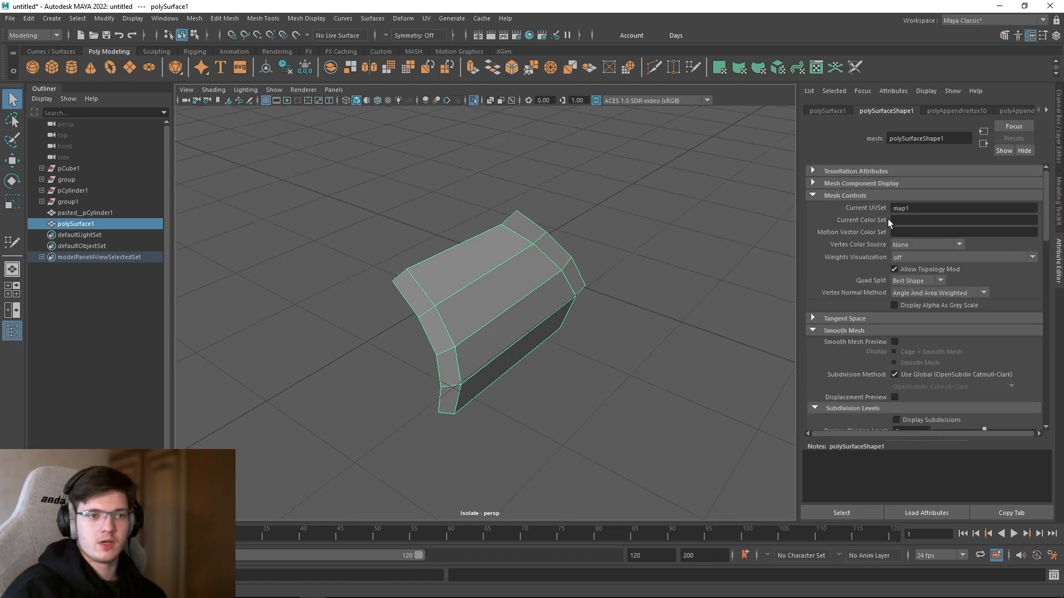
Step: Toggle Smooth Mesh Preview on and off for the patch, and turn it back on with the Cage + Smooth Mesh display
scroll(843, 298, down, 2)
scroll(827, 307, up, 2)
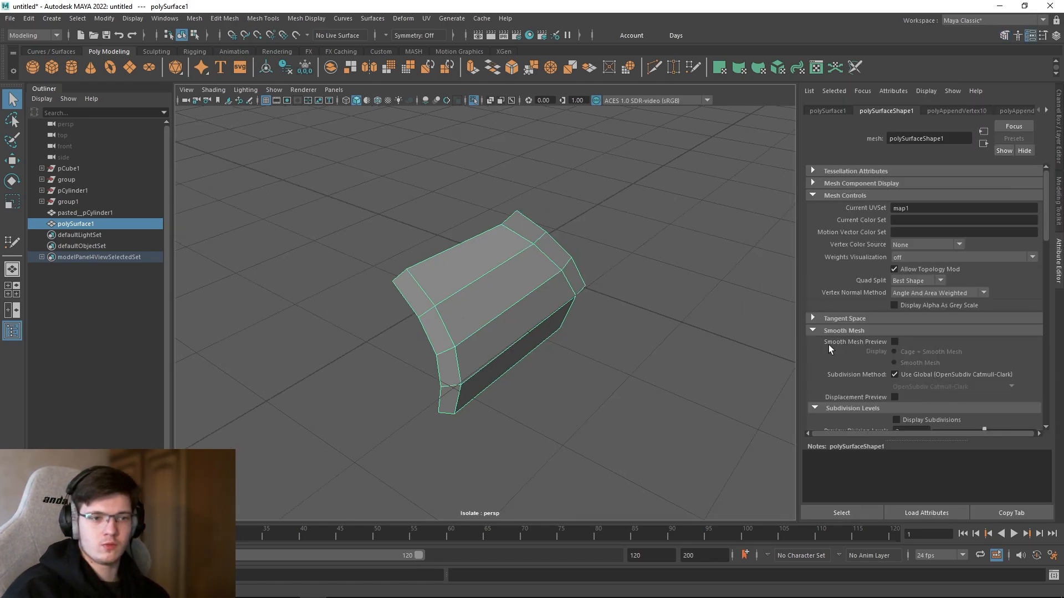
click(894, 342)
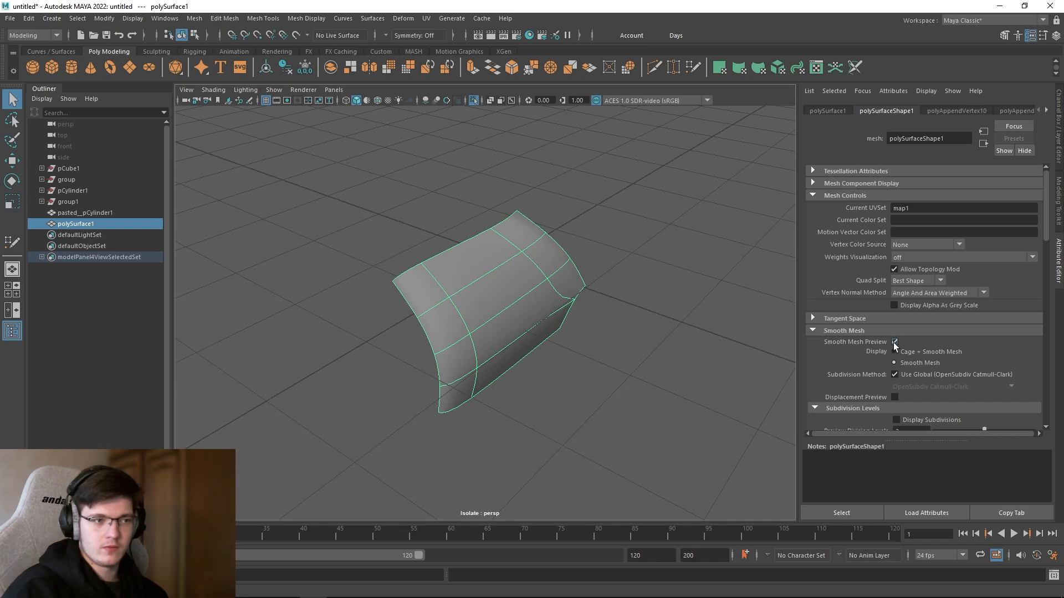
click(894, 343)
scroll(876, 332, down, 1)
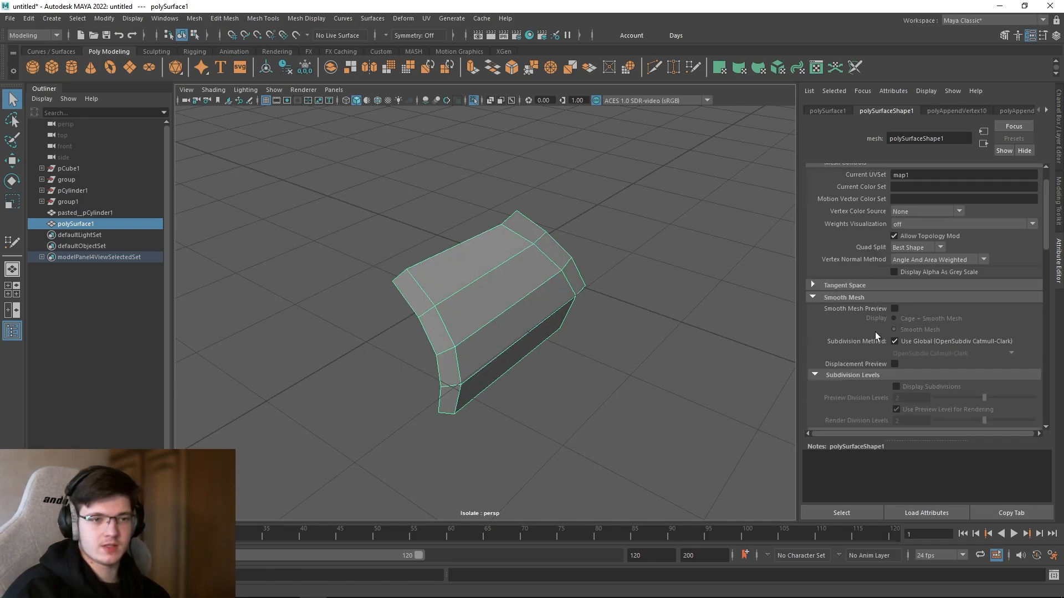
scroll(862, 332, down, 1)
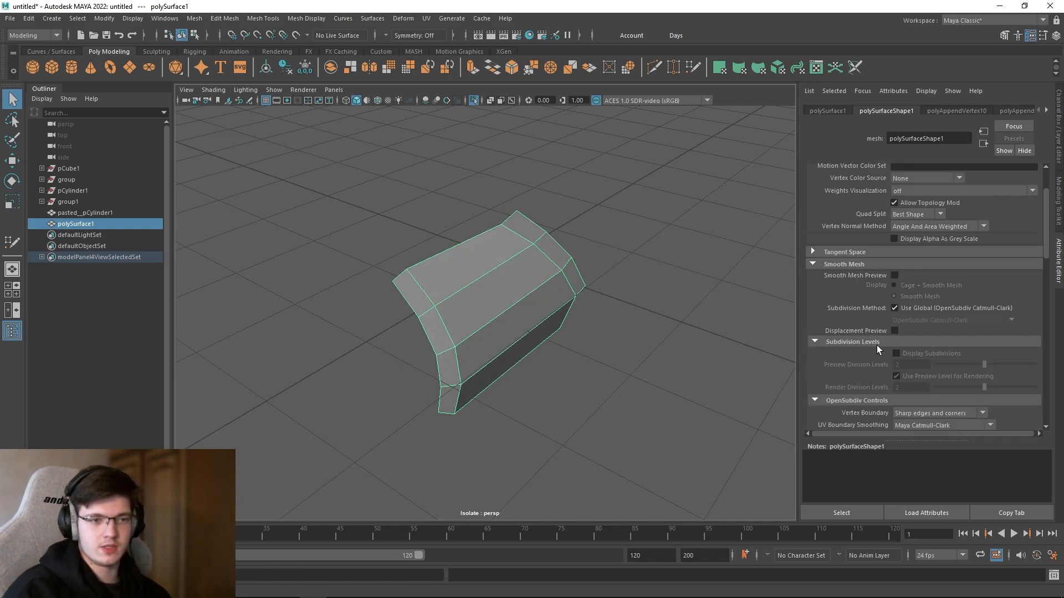
click(894, 275)
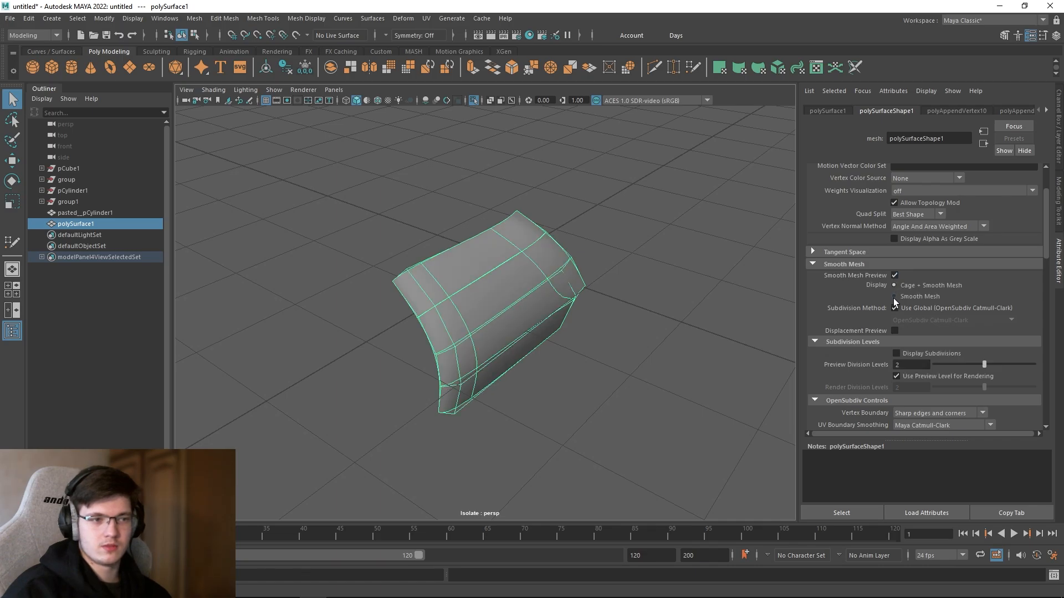
Step: Return the patch to its unsmoothed display and collapse the Smooth Mesh, Object Display and Component Tags attribute sections
click(833, 266)
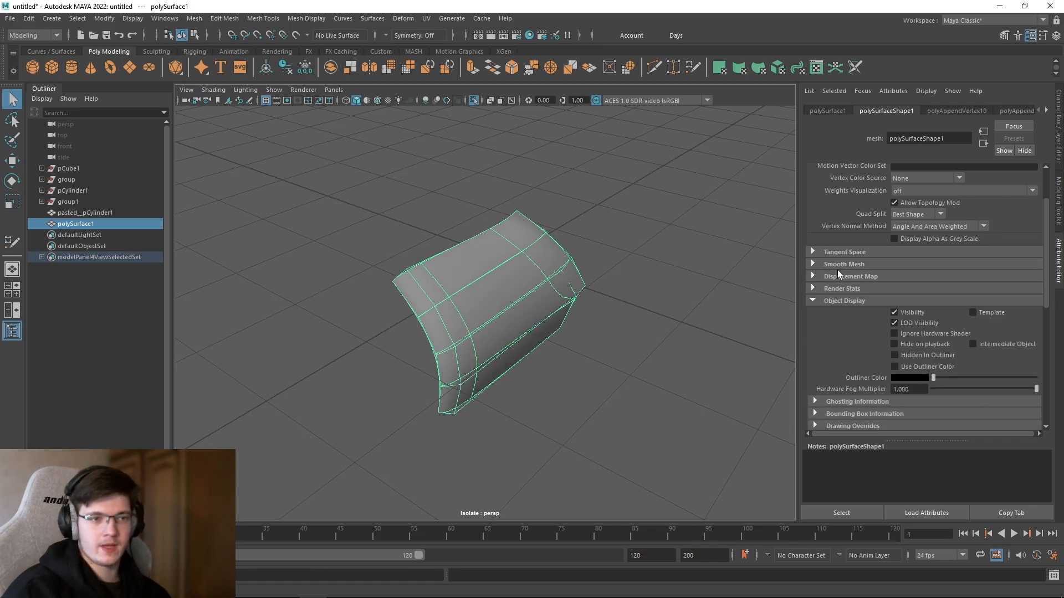
click(813, 265)
key(1)
click(812, 264)
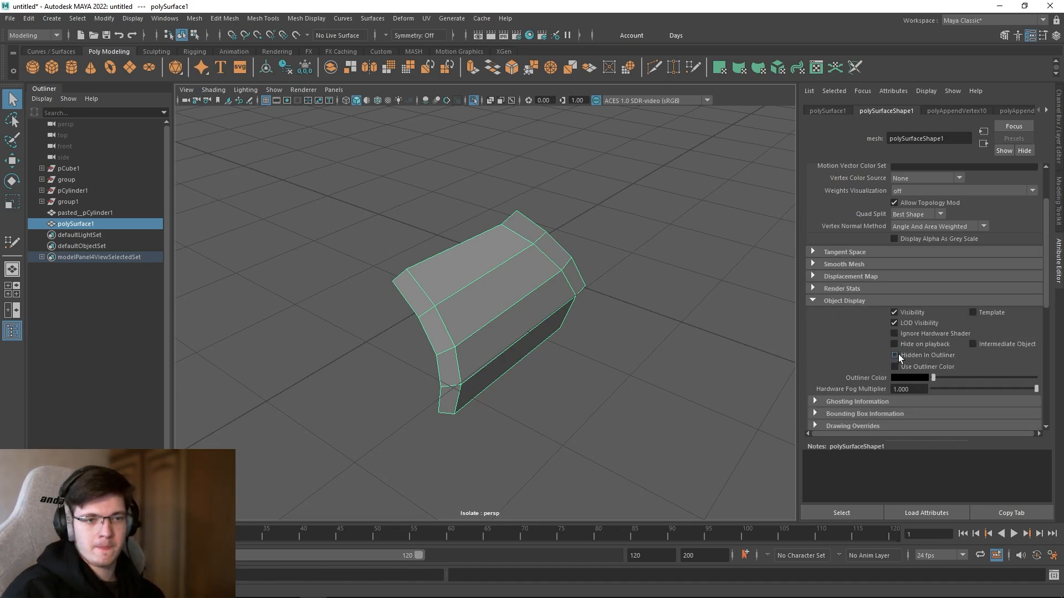
click(813, 300)
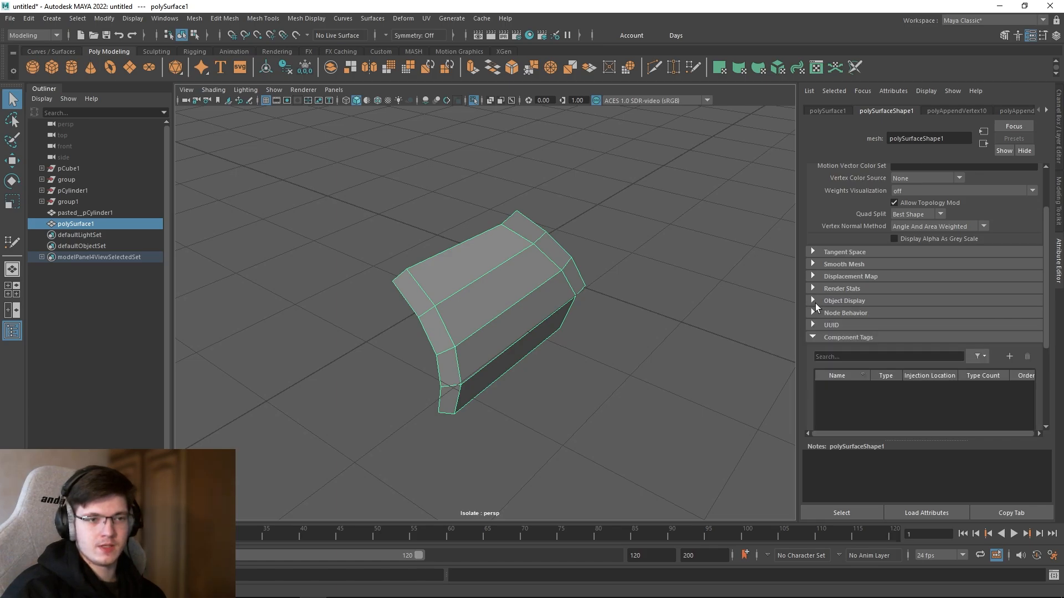
click(813, 337)
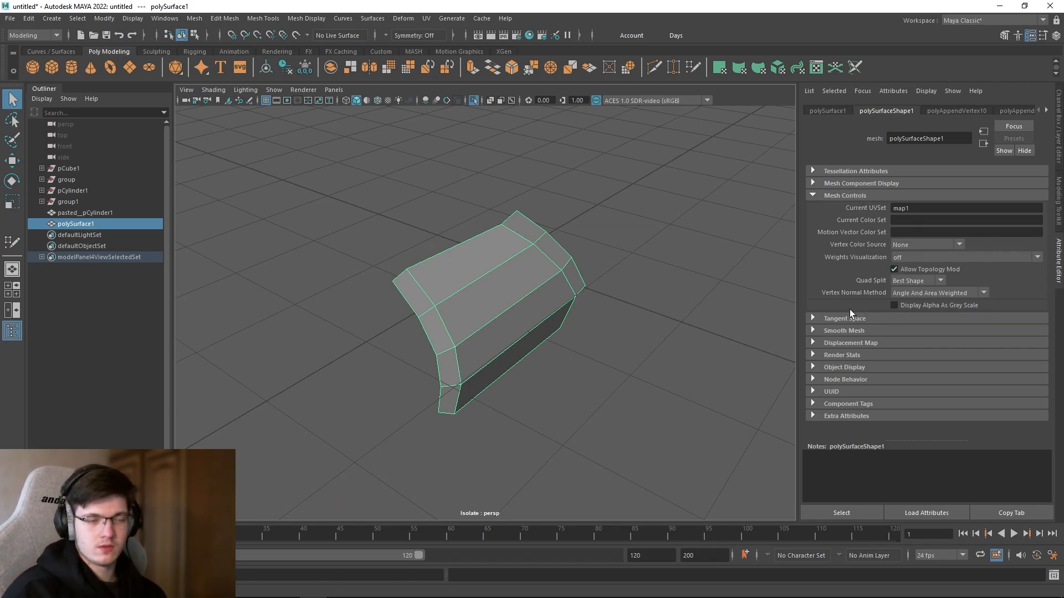
Step: Set the patch's Vertex Normal Method to Area Weighted after trying Angle Weighted
click(929, 296)
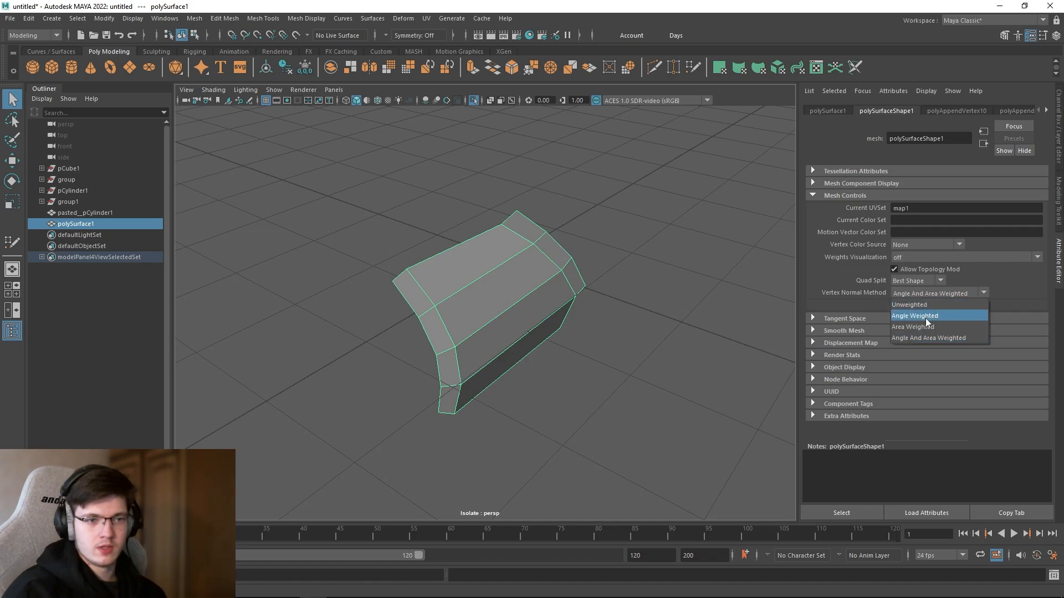
click(925, 318)
click(913, 294)
click(917, 326)
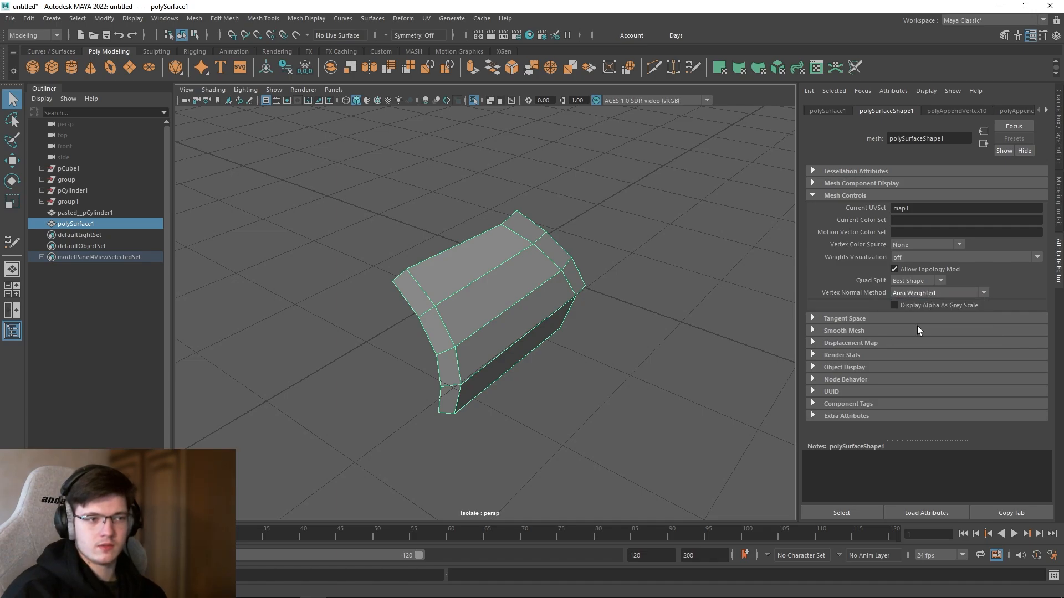
Step: Look through the Mesh Component Display and Tessellation Attributes settings, and collapse them along with Mesh Controls
click(815, 183)
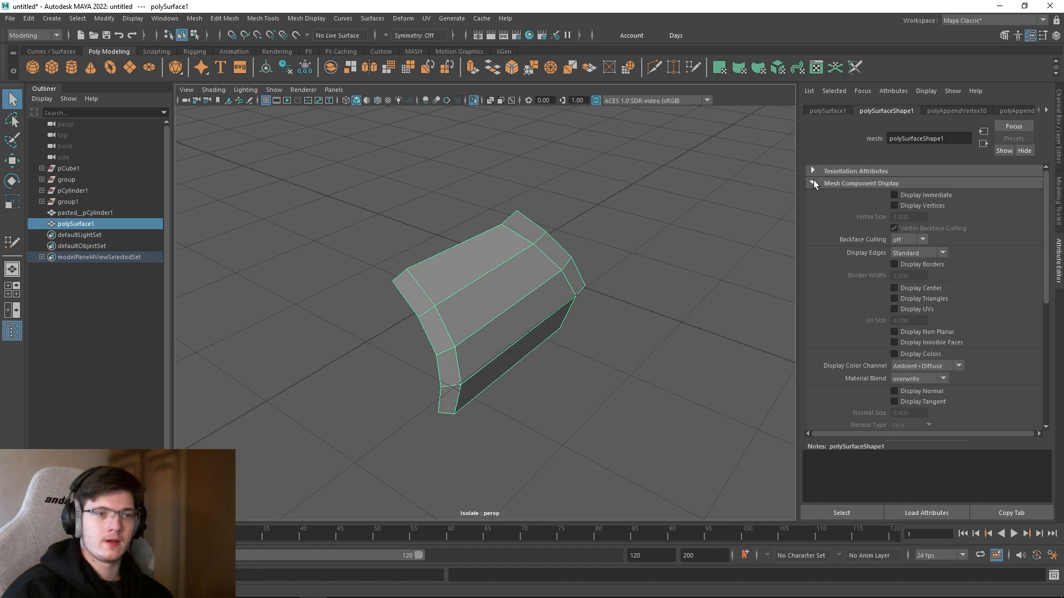
click(813, 182)
click(813, 183)
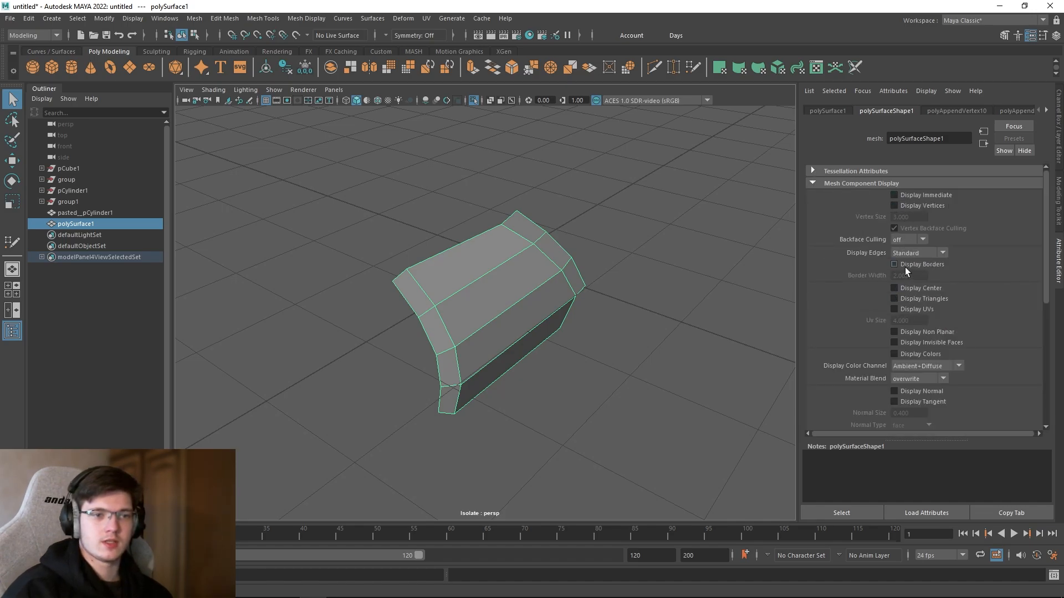
click(814, 183)
click(813, 172)
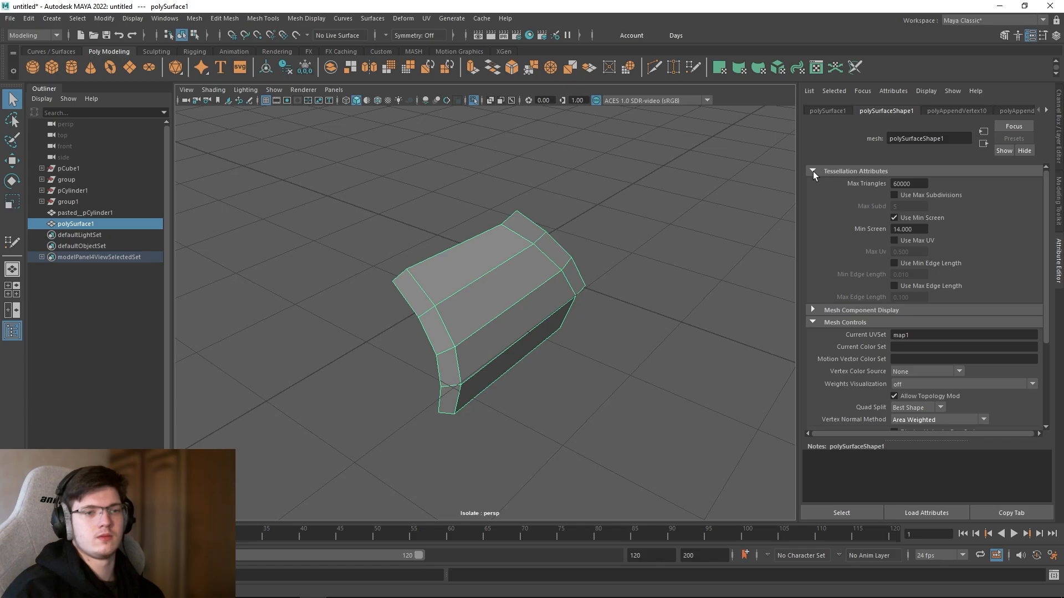
click(813, 172)
click(813, 195)
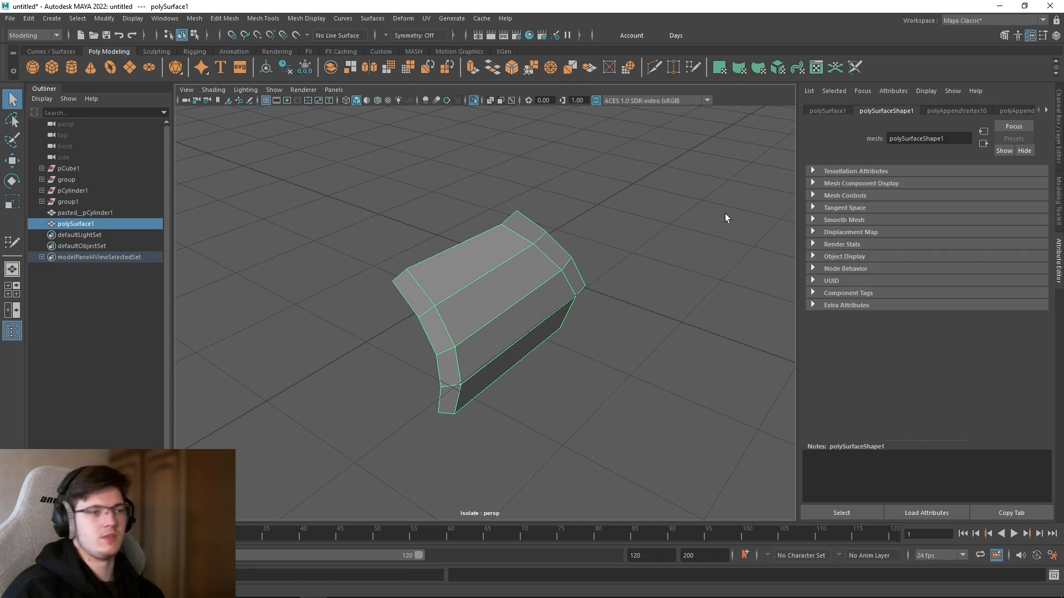
Step: Try smoothing the patch's mesh with 1 division, and undo the smoothing
click(463, 238)
click(494, 249)
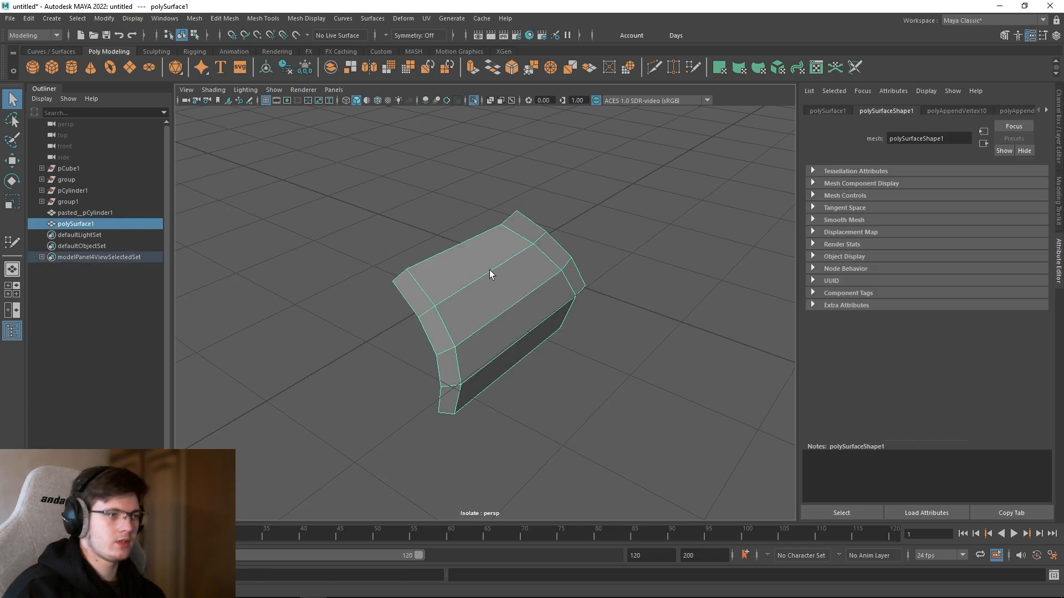
click(201, 17)
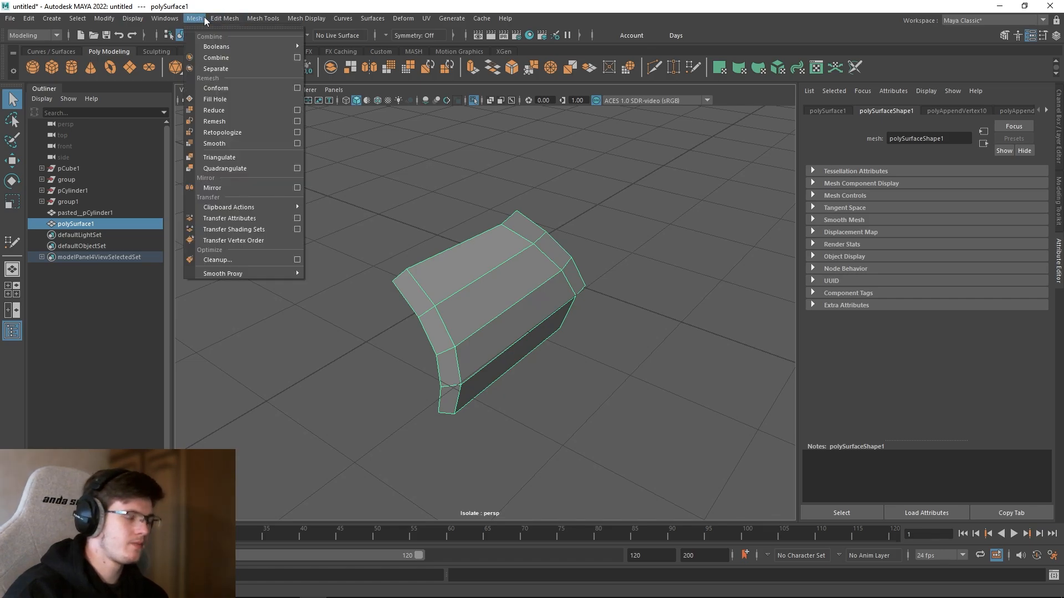
click(231, 146)
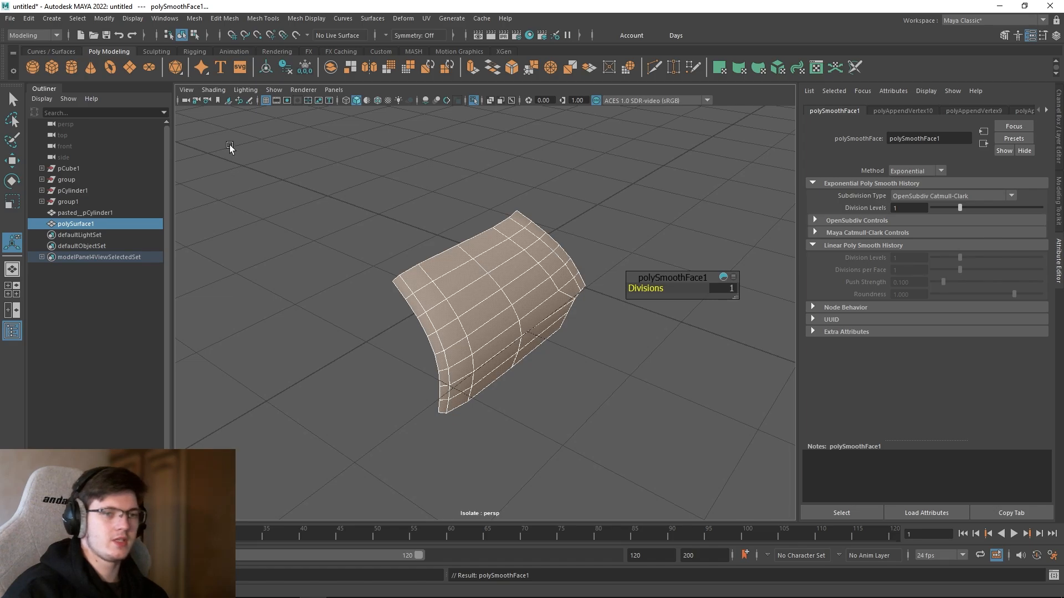
key(ctrl+z)
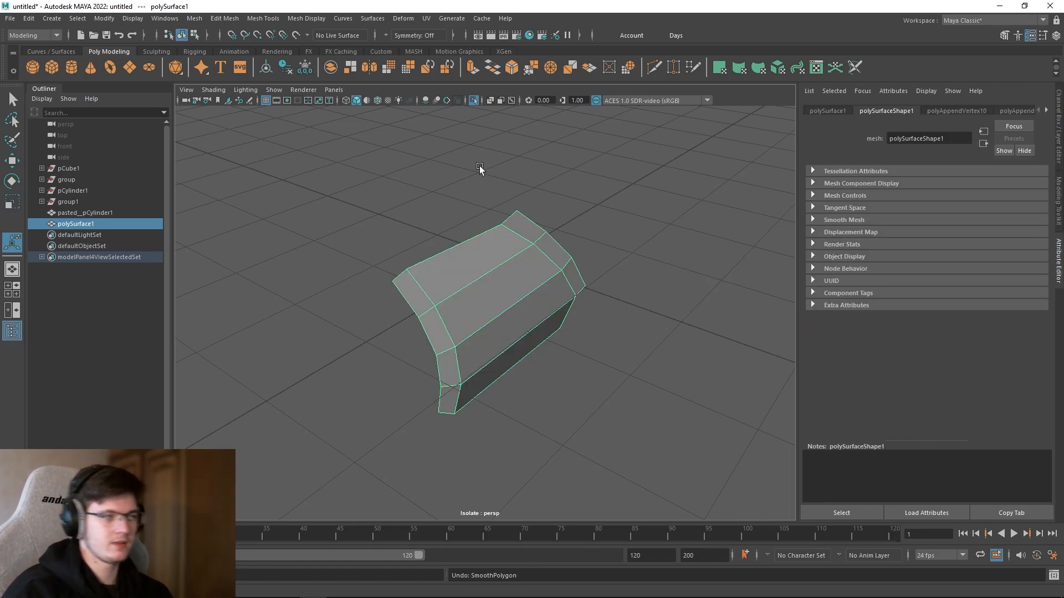
Step: Look through the mesh tool and mesh editing commands and try Symmetrize on the whole patch
click(253, 18)
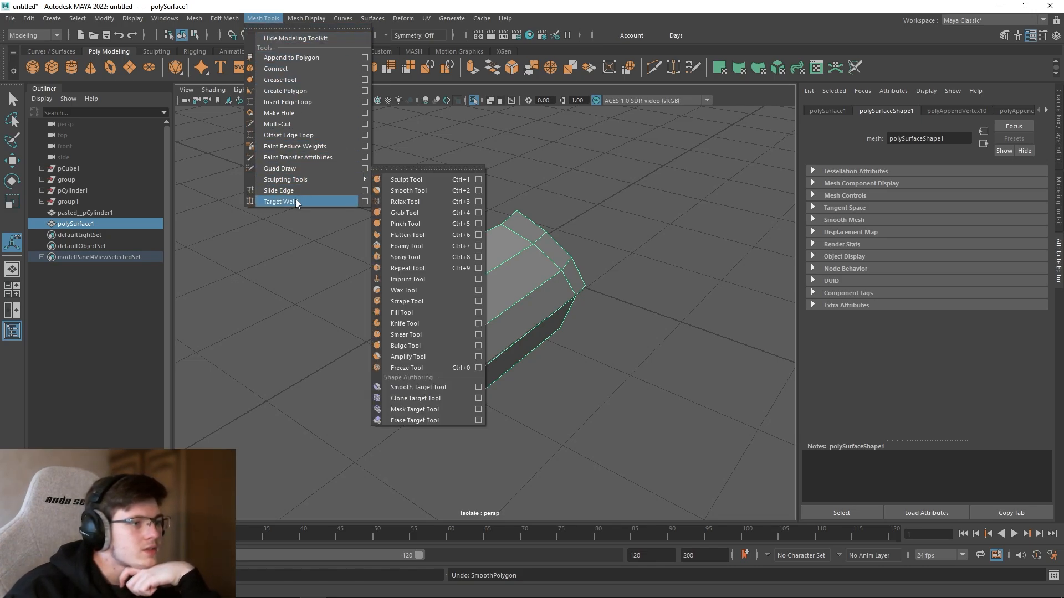
mouse_move(294, 179)
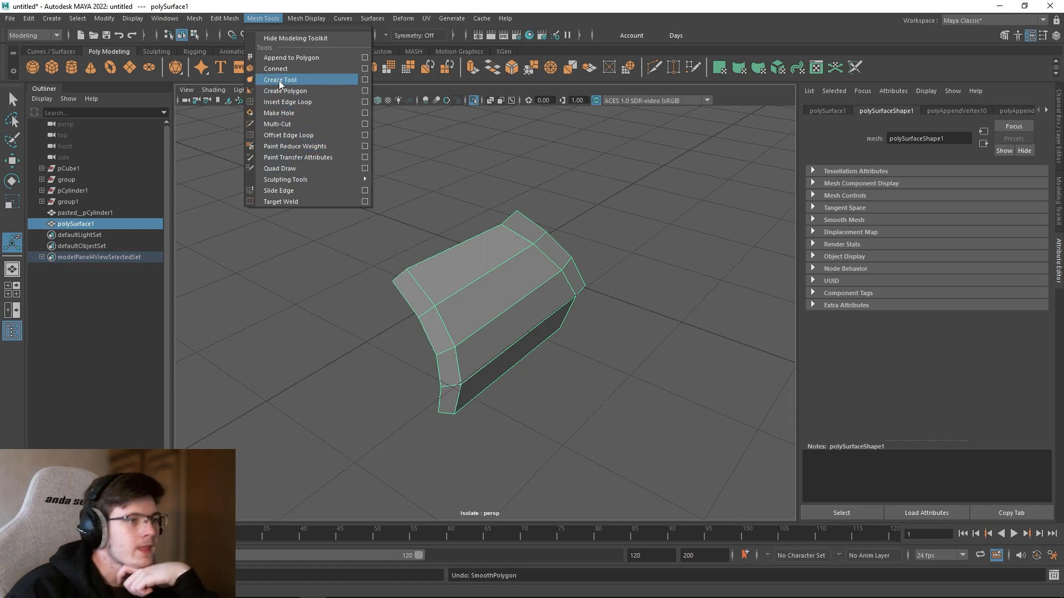
mouse_move(224, 18)
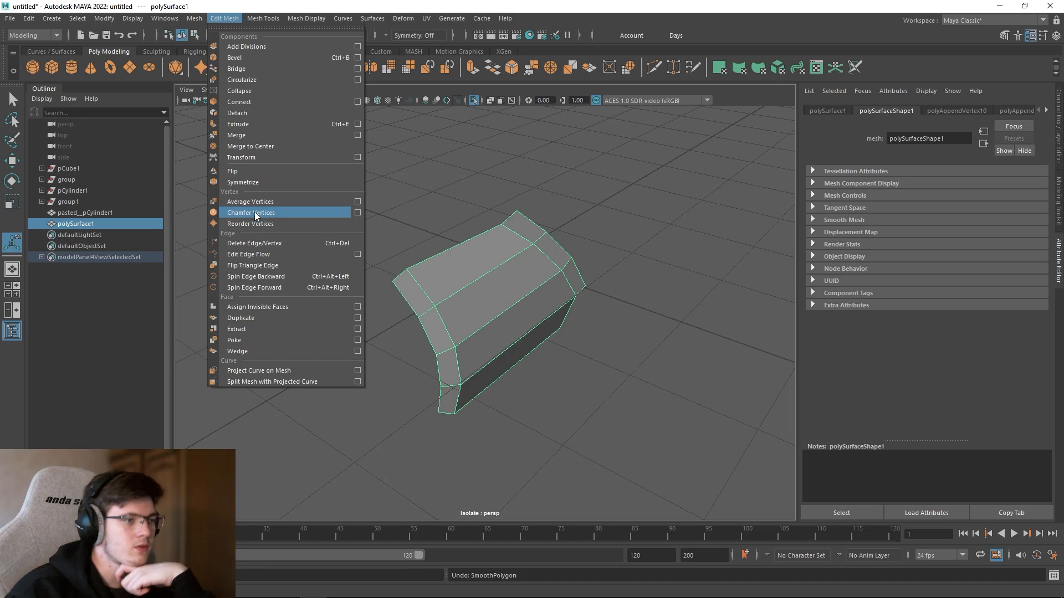
click(249, 180)
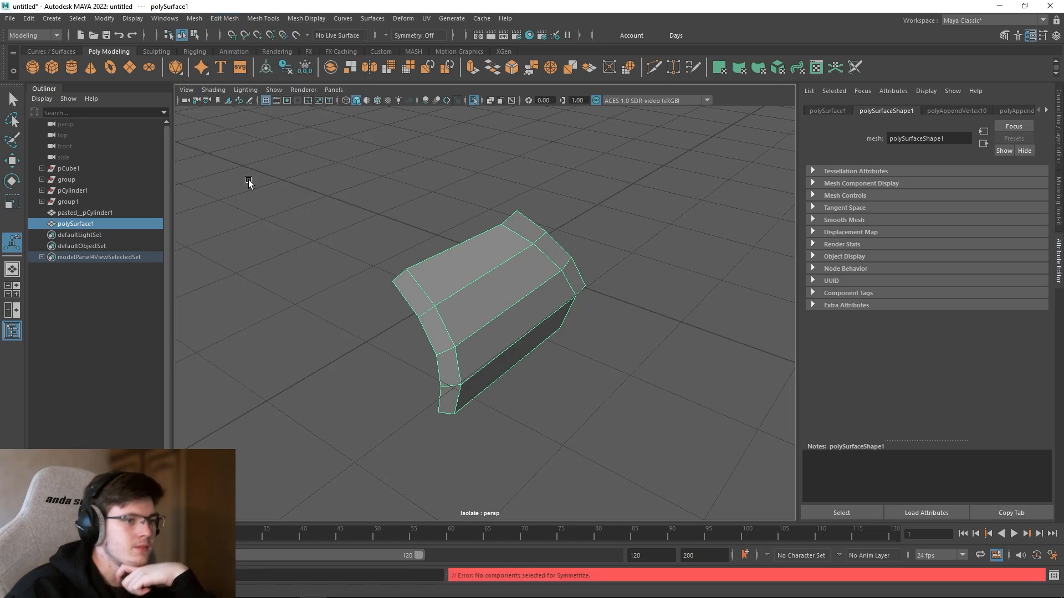
click(426, 266)
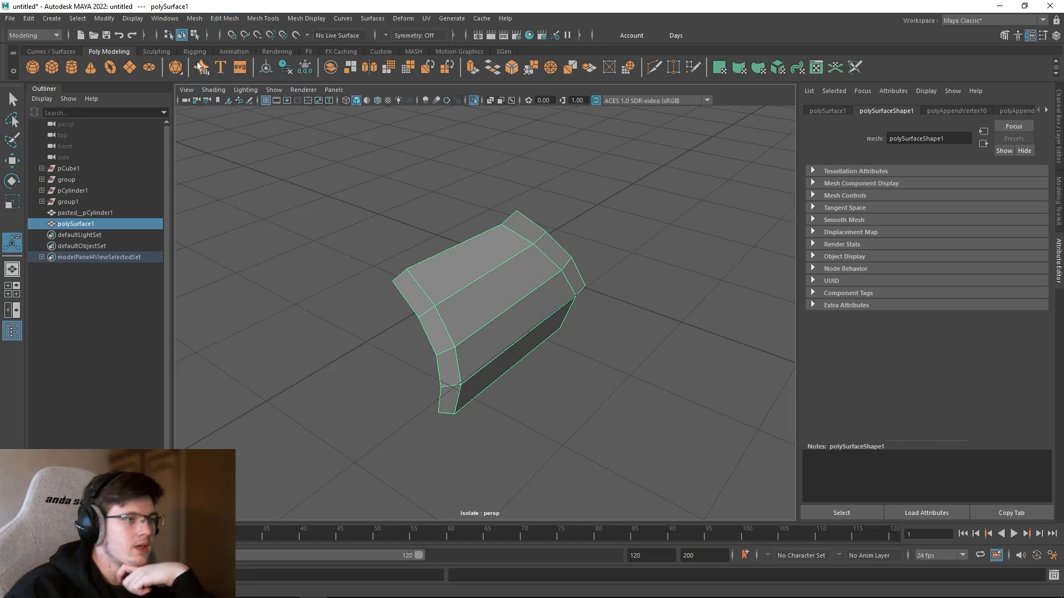
Step: Try mirroring the patch about the world X axis with Cut Geometry on, and undo the mirror
click(194, 18)
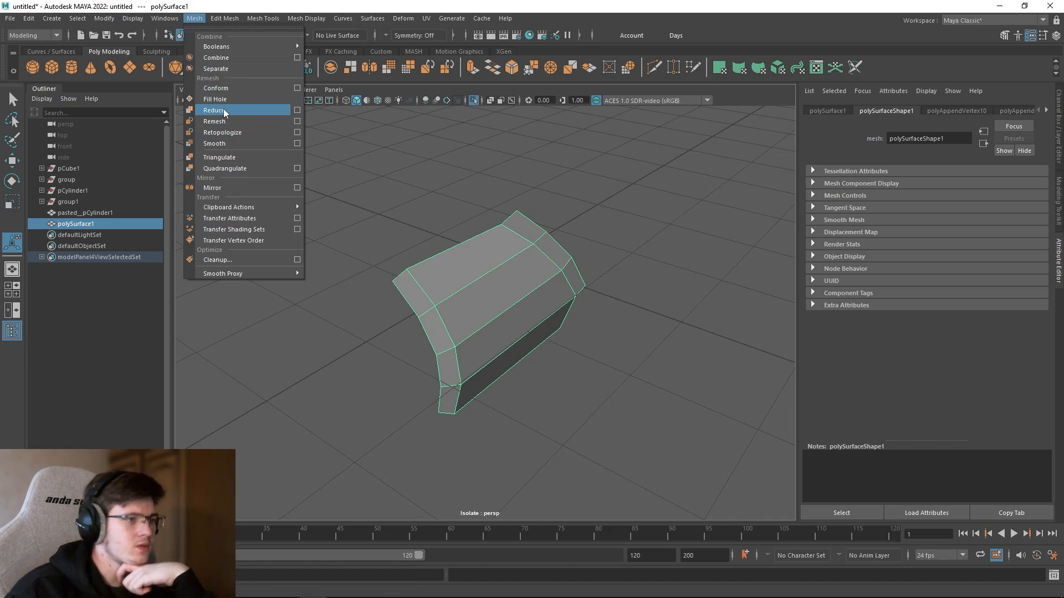
mouse_move(225, 51)
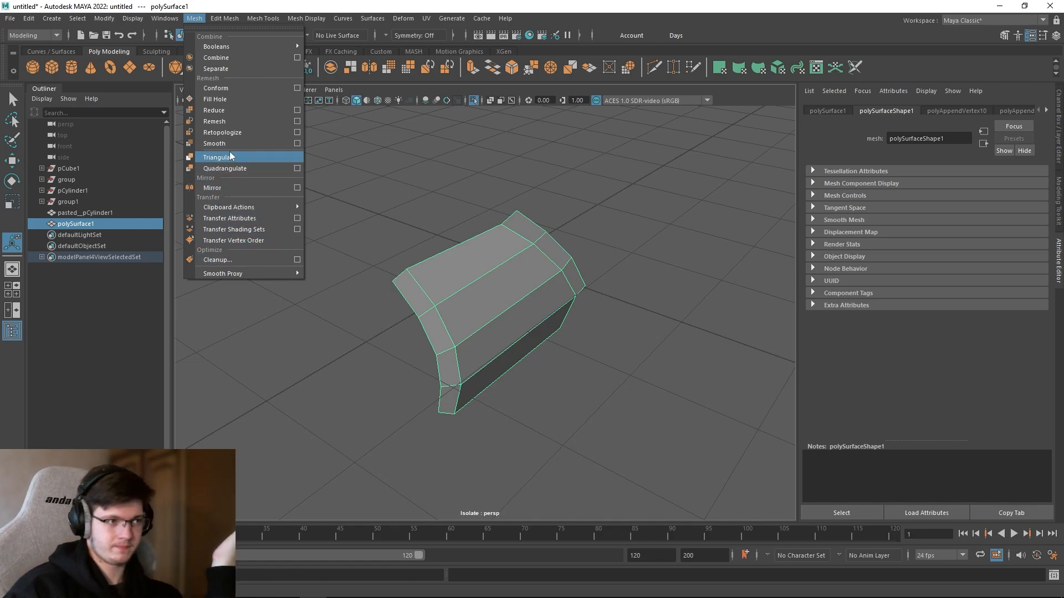
click(228, 185)
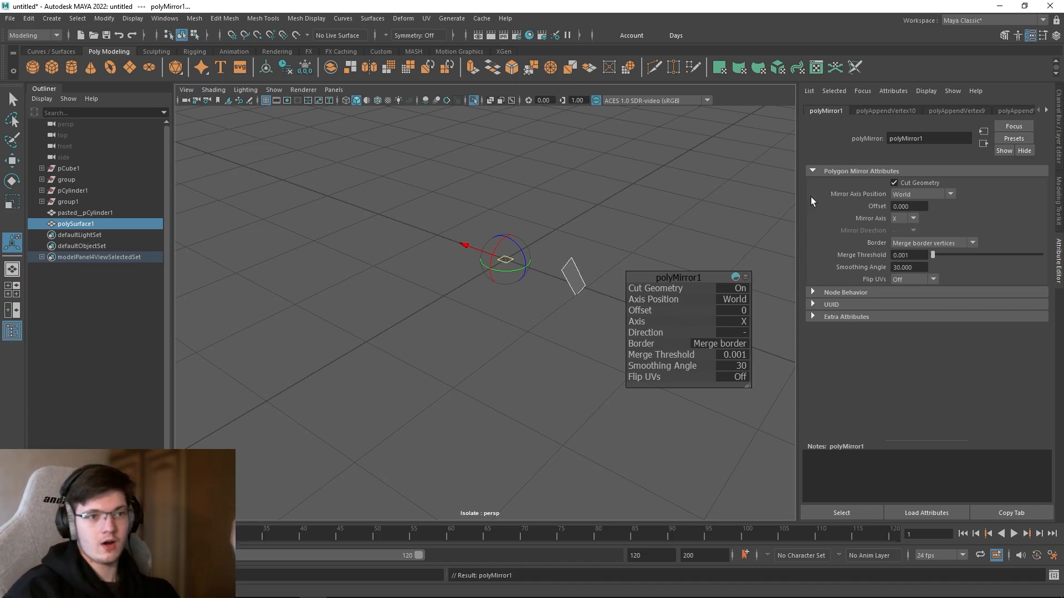
key(ctrl+z)
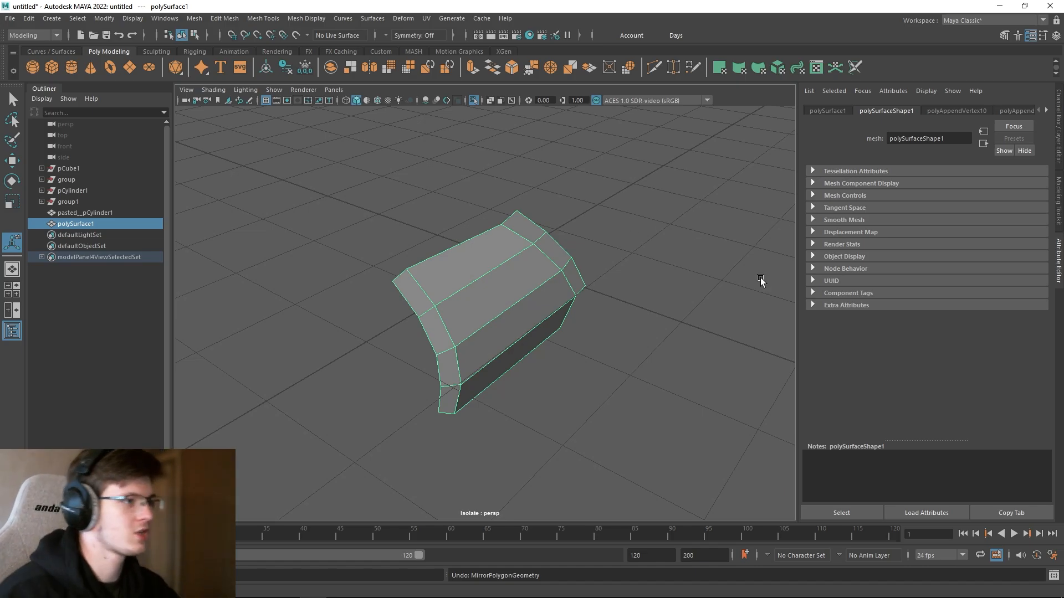
Step: Mirror the patch about the world X axis and set the mirror's smoothing angle to 60
click(118, 19)
mouse_move(212, 21)
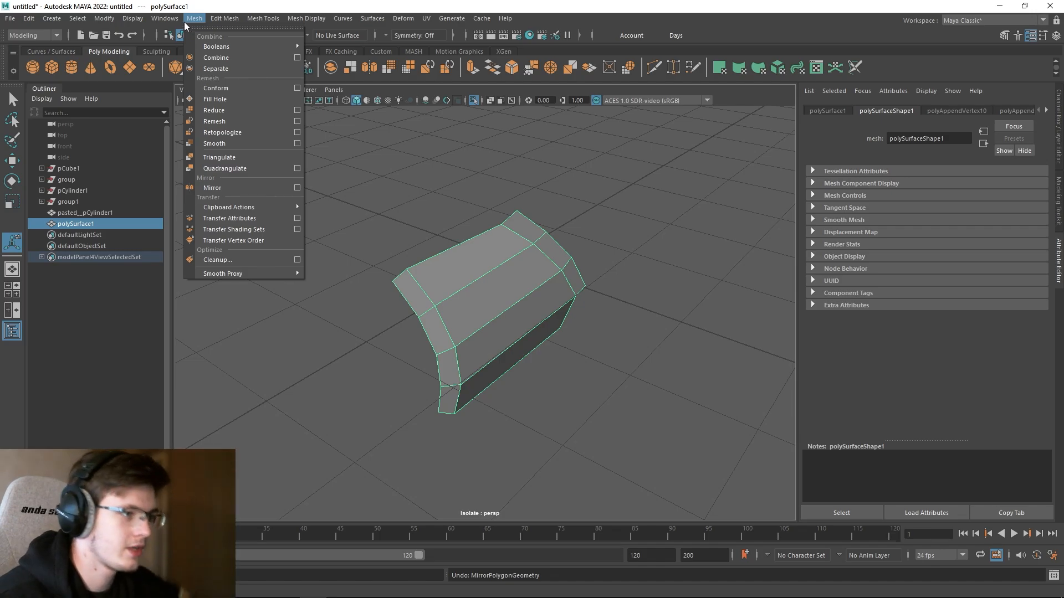
click(220, 188)
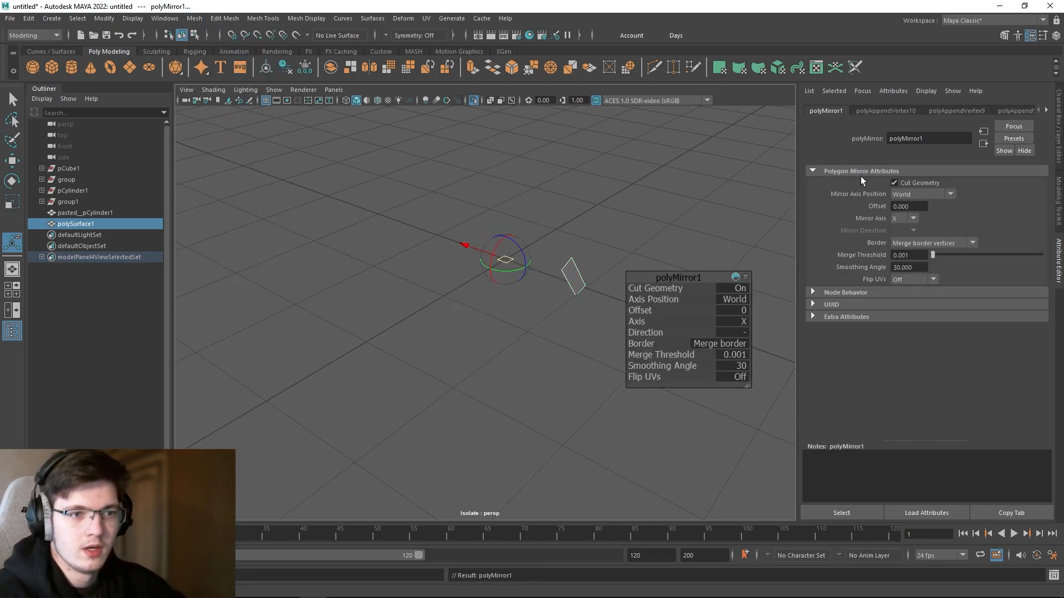
double_click(909, 266)
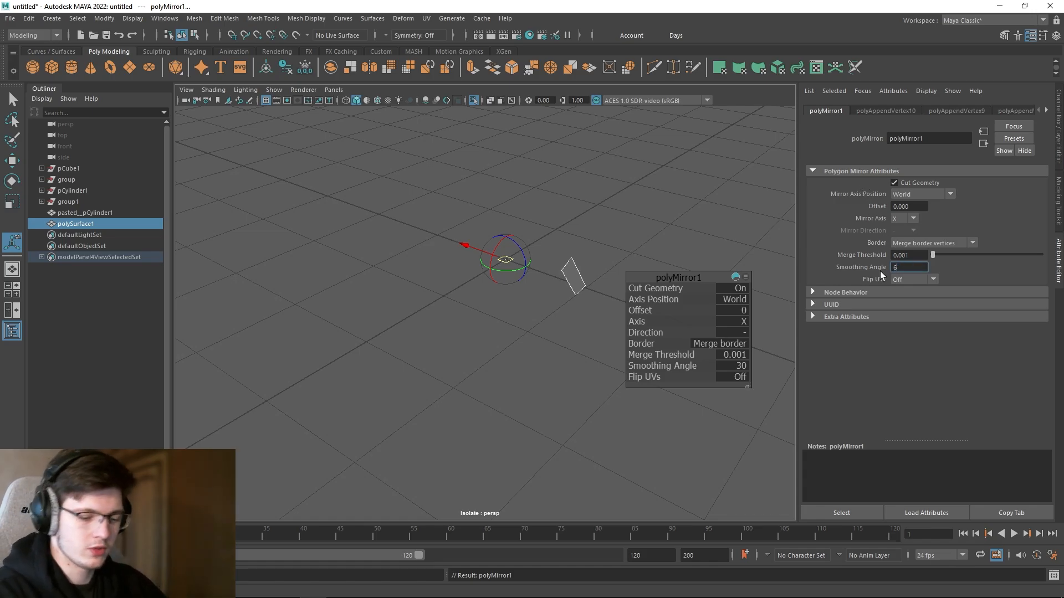
text(60)
key(Return)
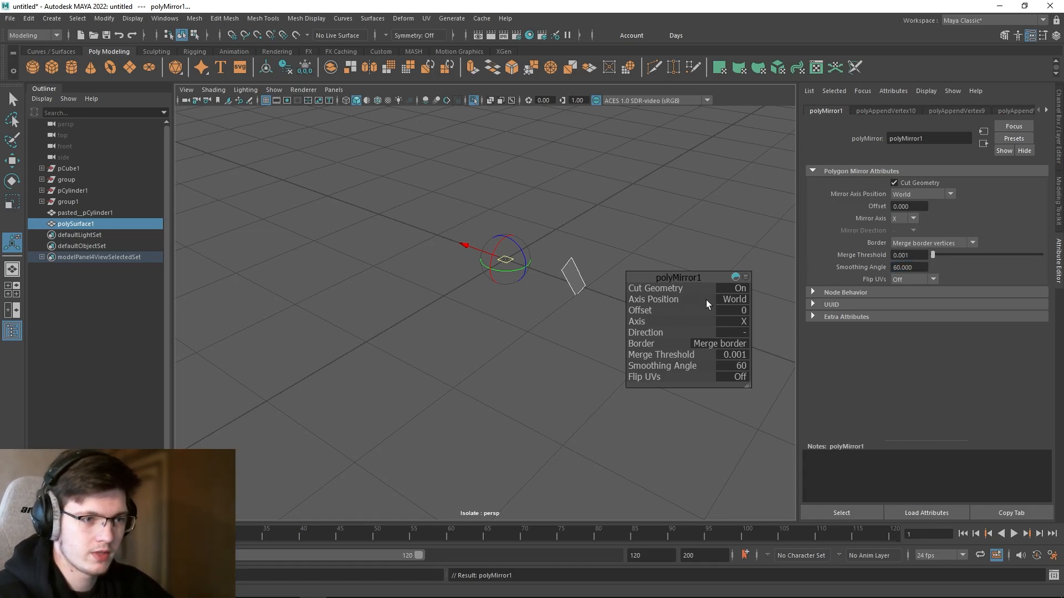
Step: Turn off Cut Geometry for the mirror and keep its axis position set to World
click(734, 289)
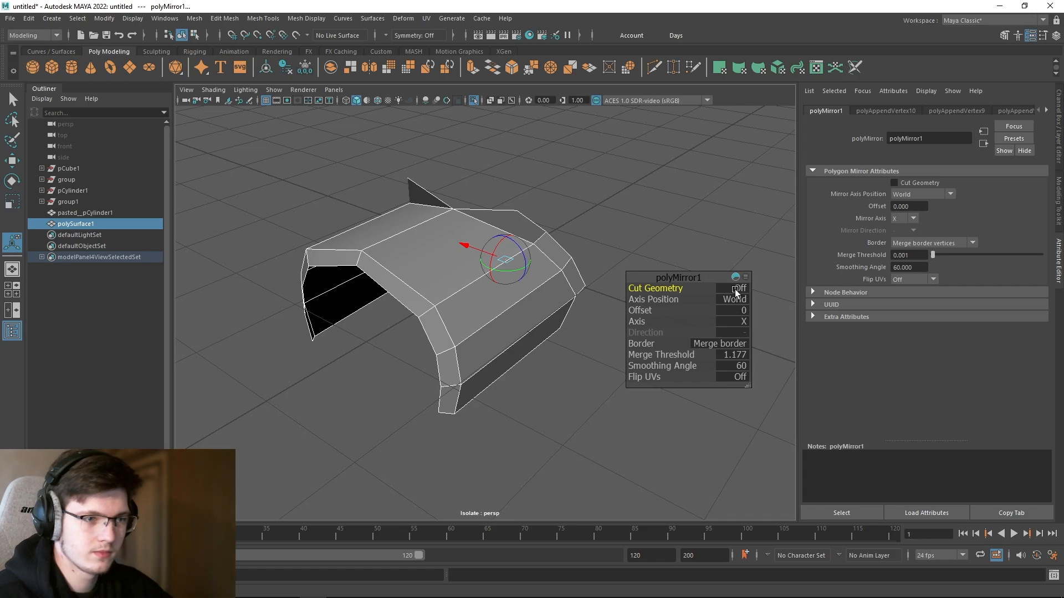
click(736, 290)
click(743, 290)
click(742, 299)
click(742, 299)
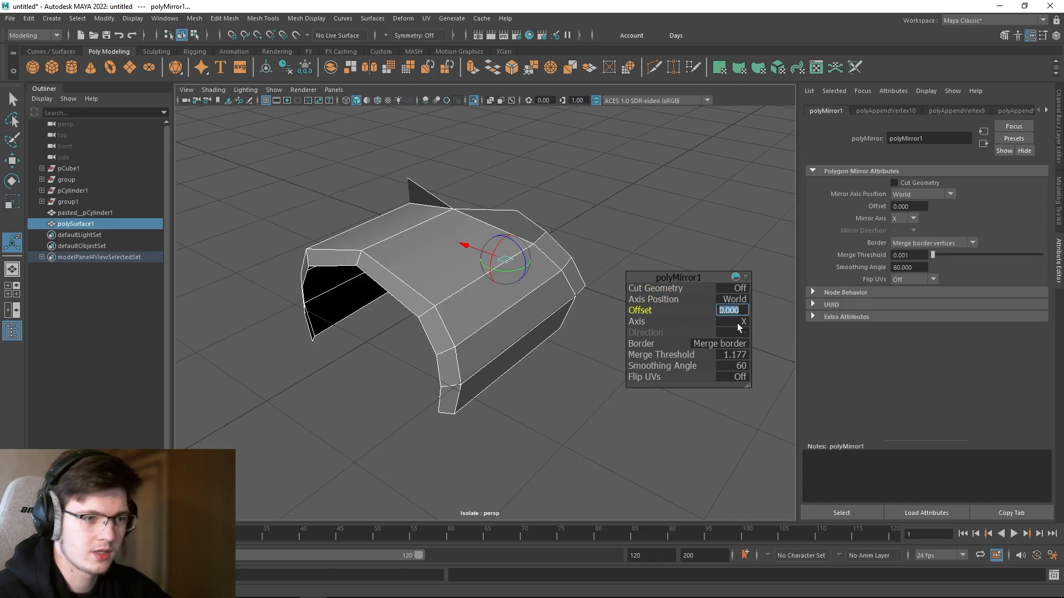
Step: Try mirroring the patch about the Y and Z axes, and set the mirror axis back to X
click(736, 324)
click(749, 335)
click(740, 324)
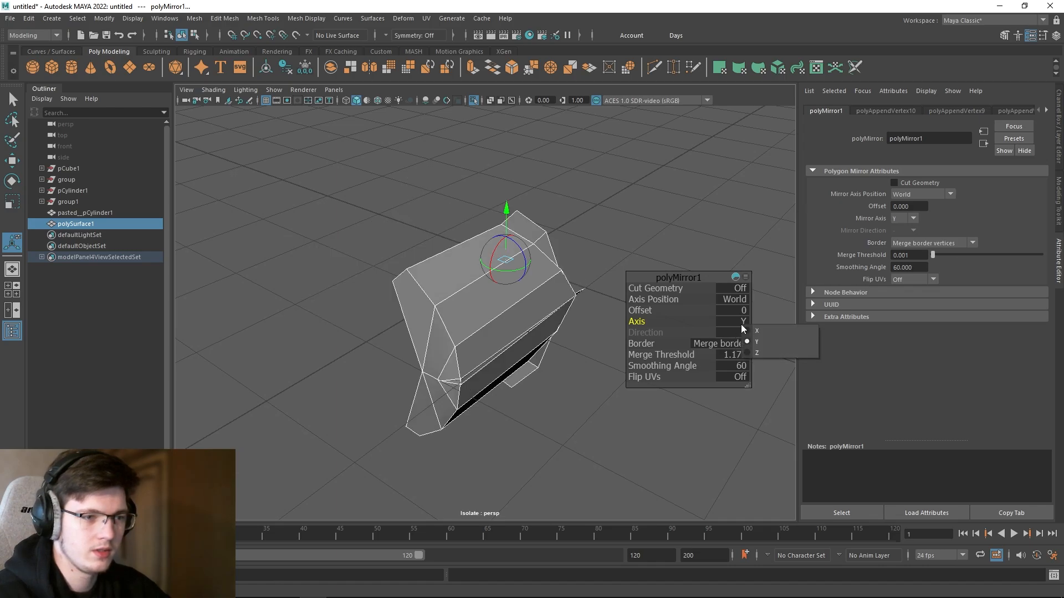
click(755, 350)
click(740, 324)
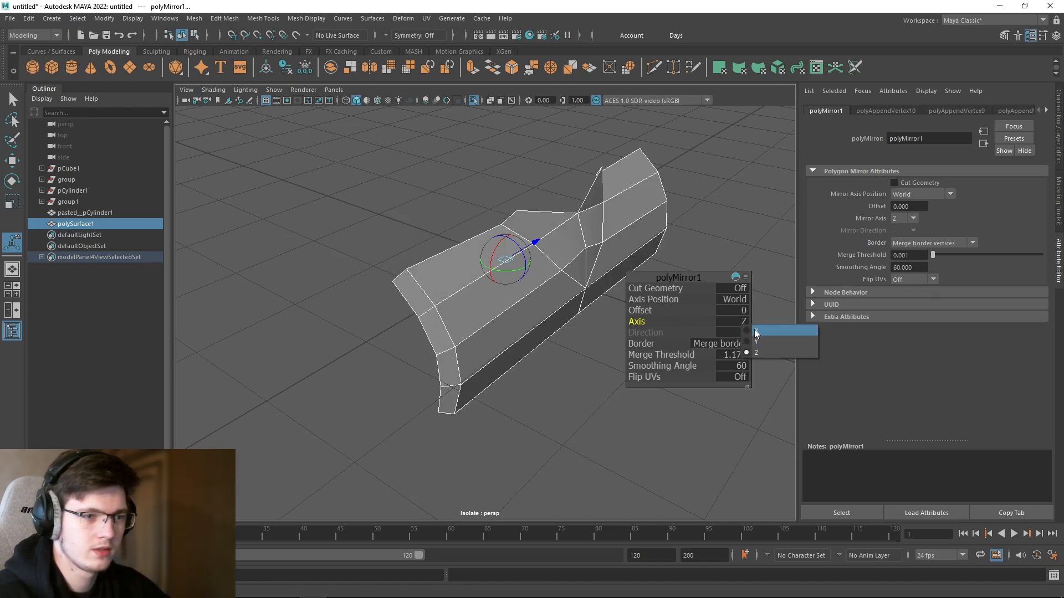
click(754, 330)
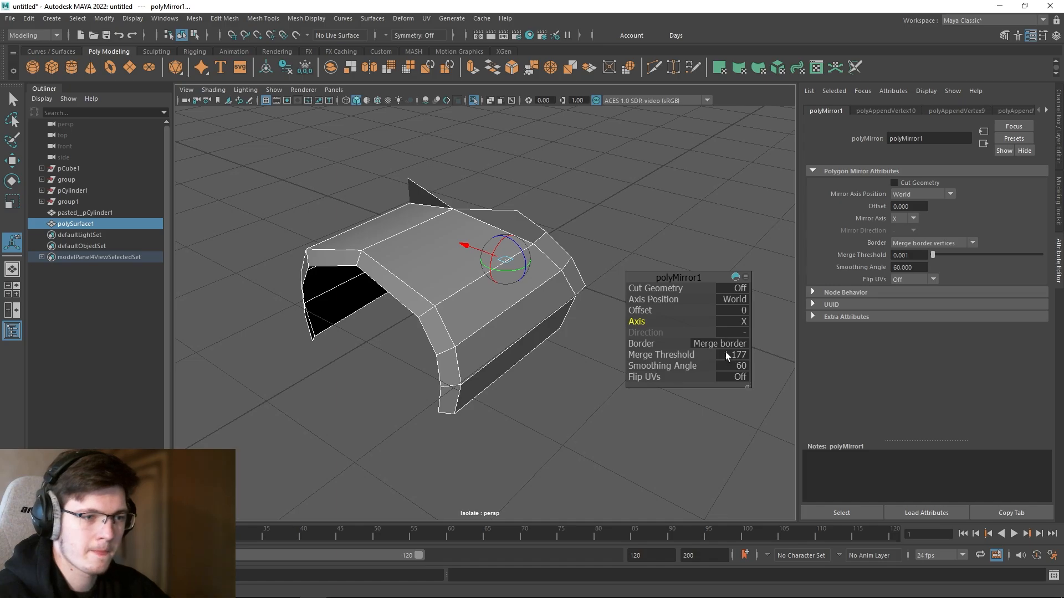
Step: Check the mirror's Flip UVs choices and set its smoothing angle to 180
click(740, 377)
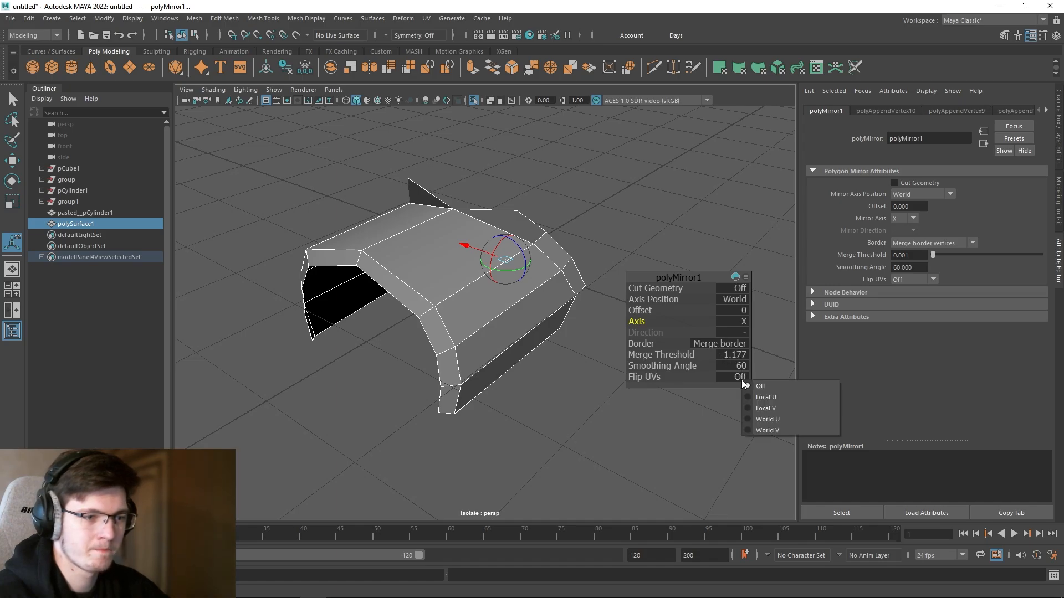
click(732, 366)
click(731, 366)
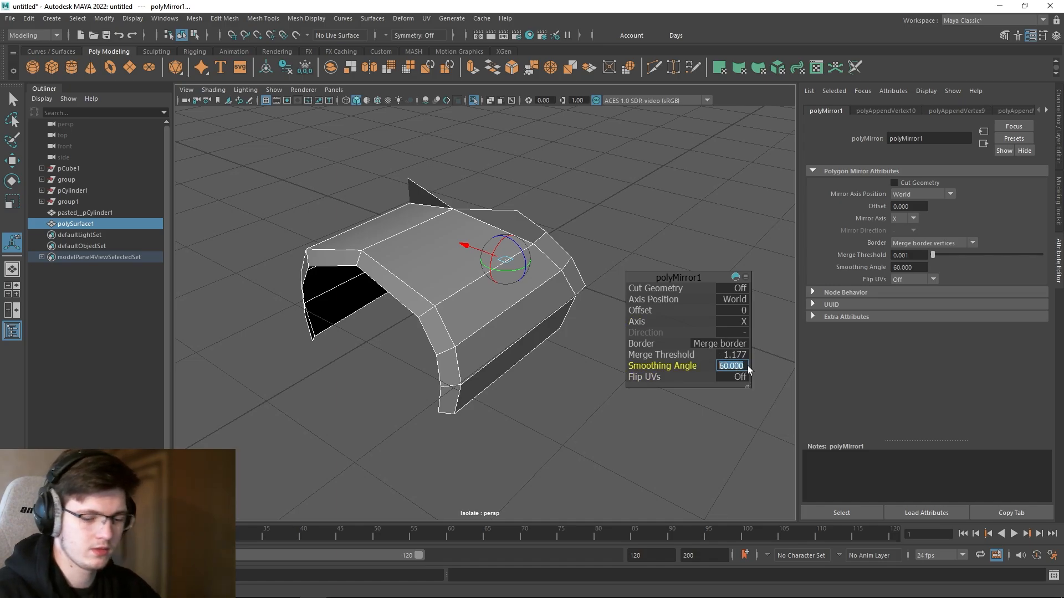
text(180)
key(Return)
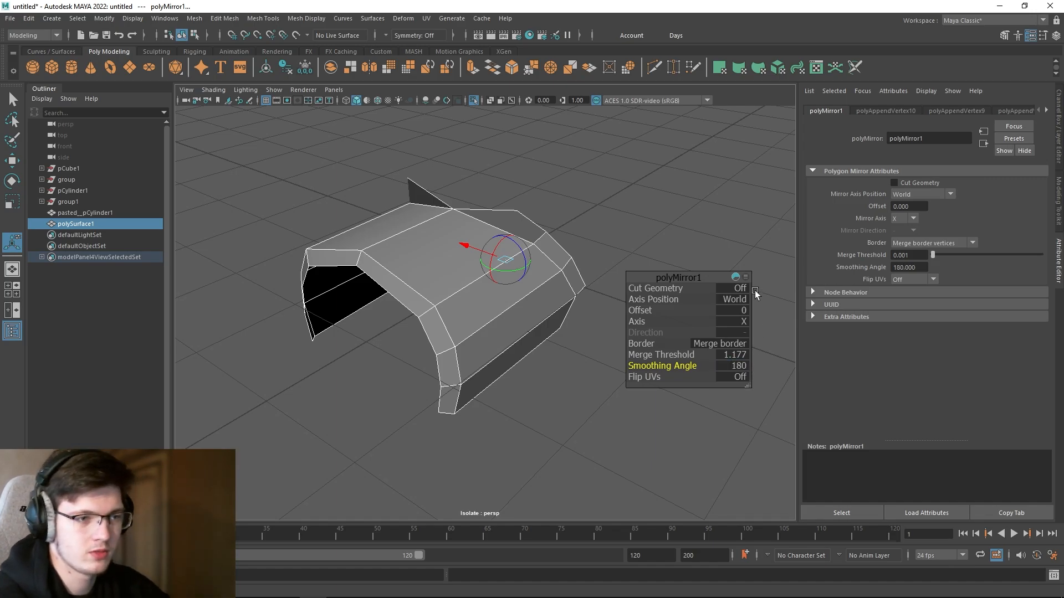
Step: Tilt the patch's mirror plane freehand with its rotation manipulator and undo the last adjustments
click(701, 245)
click(554, 256)
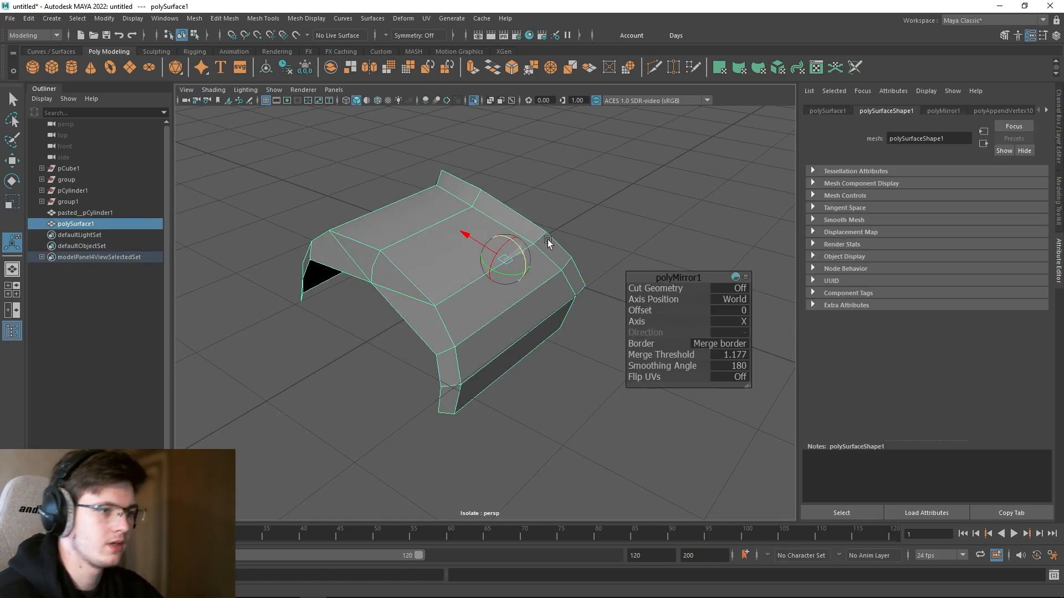
drag(546, 225, 581, 226)
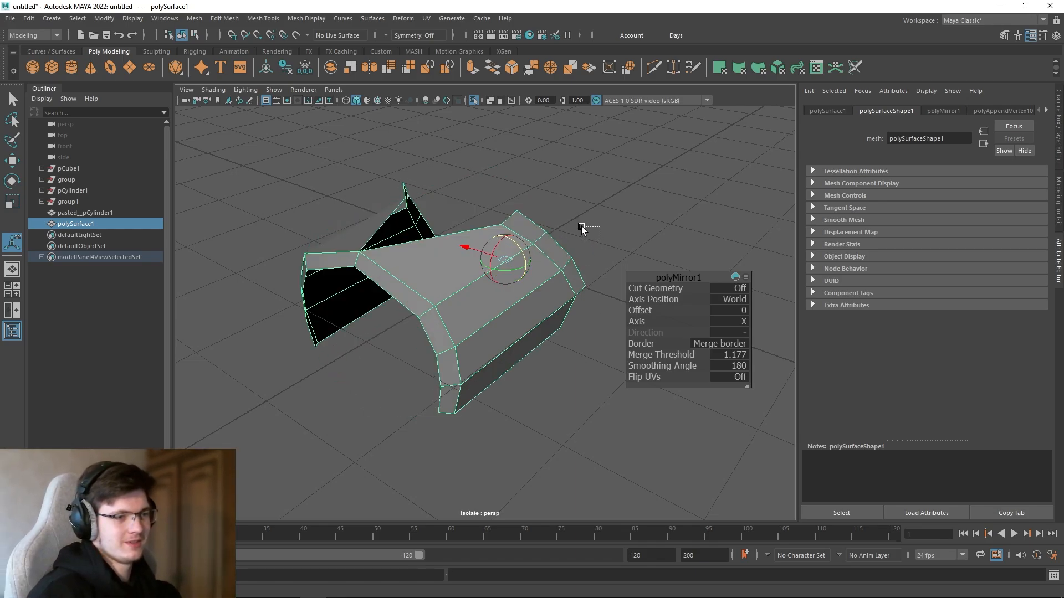
click(581, 227)
click(518, 250)
drag(523, 256, 532, 222)
key(ctrl+z)
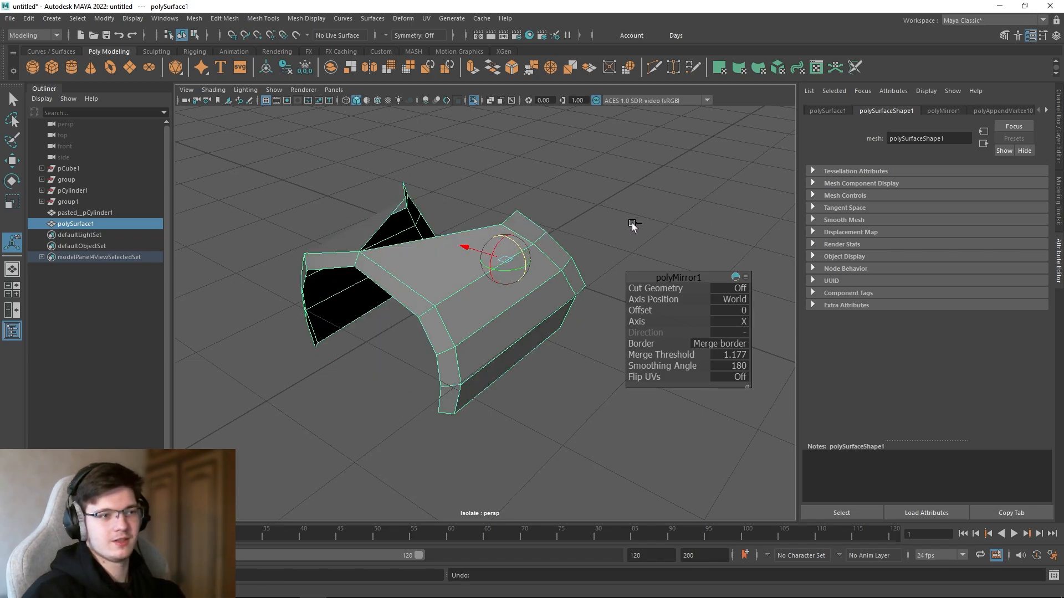
key(ctrl+z)
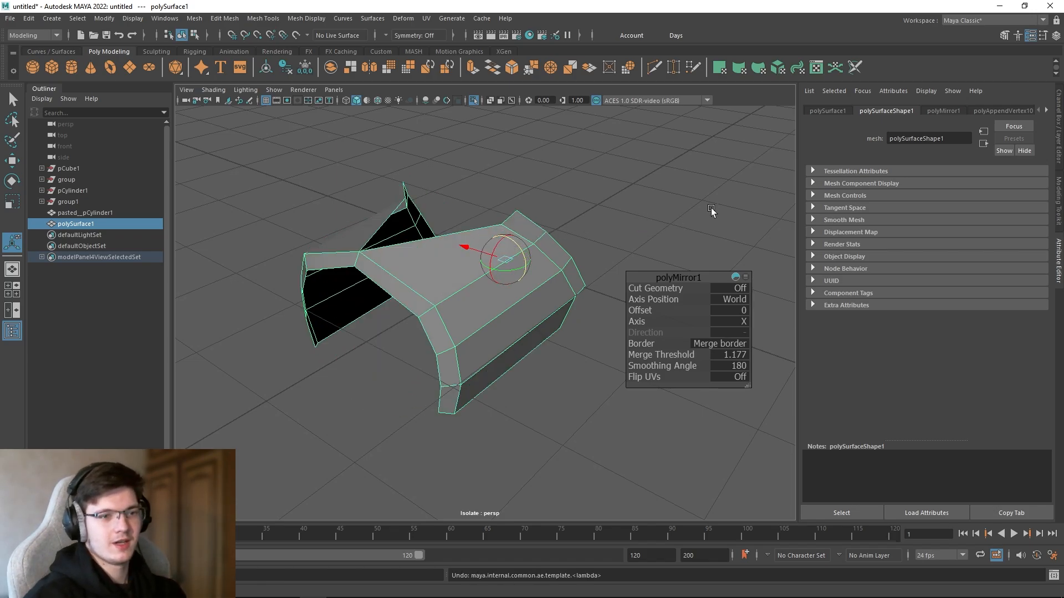
Step: Set Vertex Boundary to Sharp edges and turn on Smooth Triangles in the mirrored patch's Smooth Mesh settings
click(812, 255)
click(813, 244)
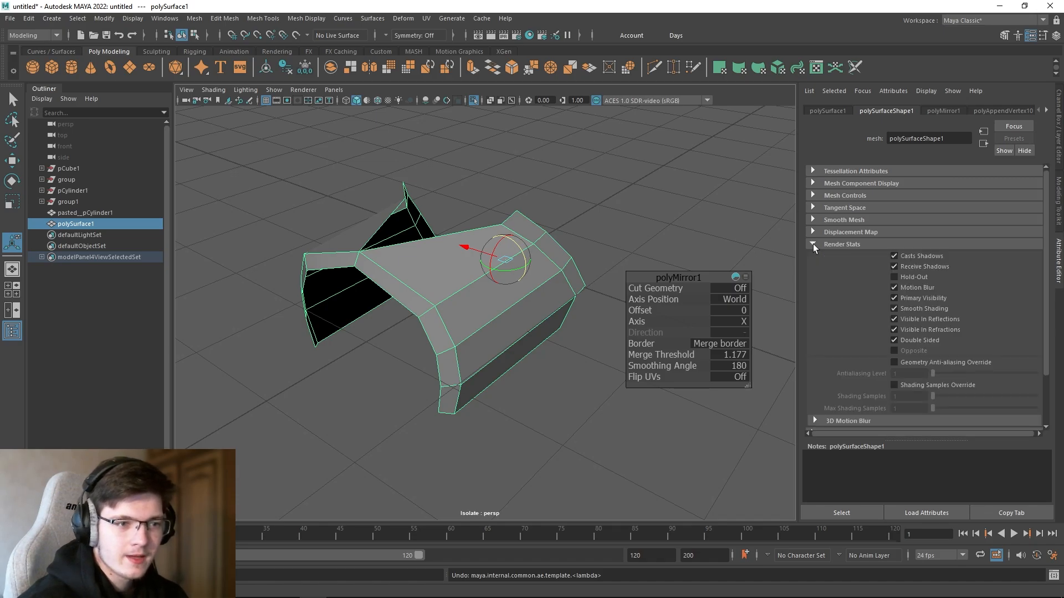
click(813, 244)
click(813, 207)
click(814, 207)
click(811, 220)
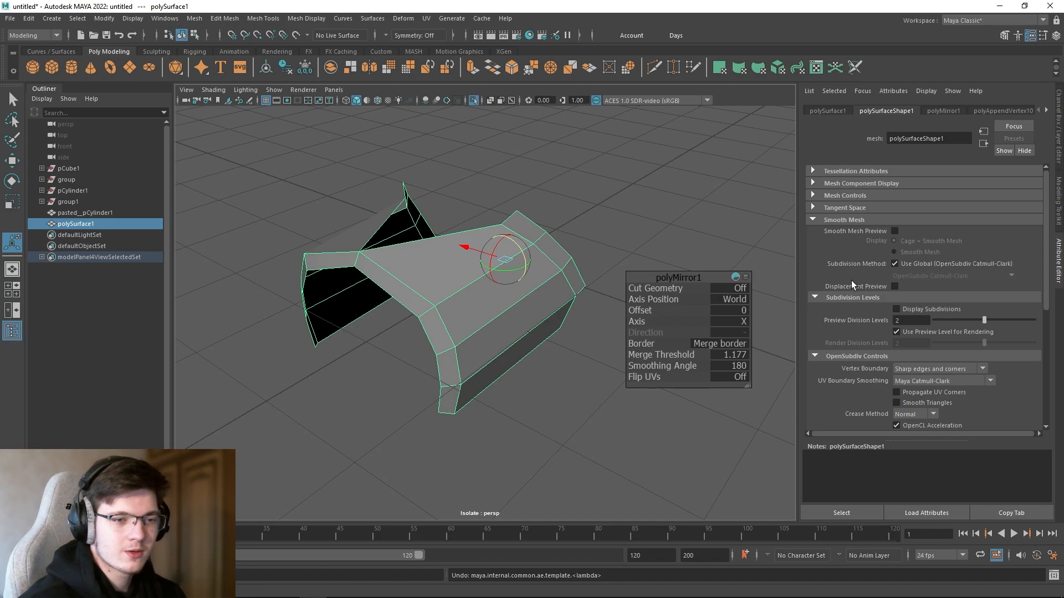
click(921, 312)
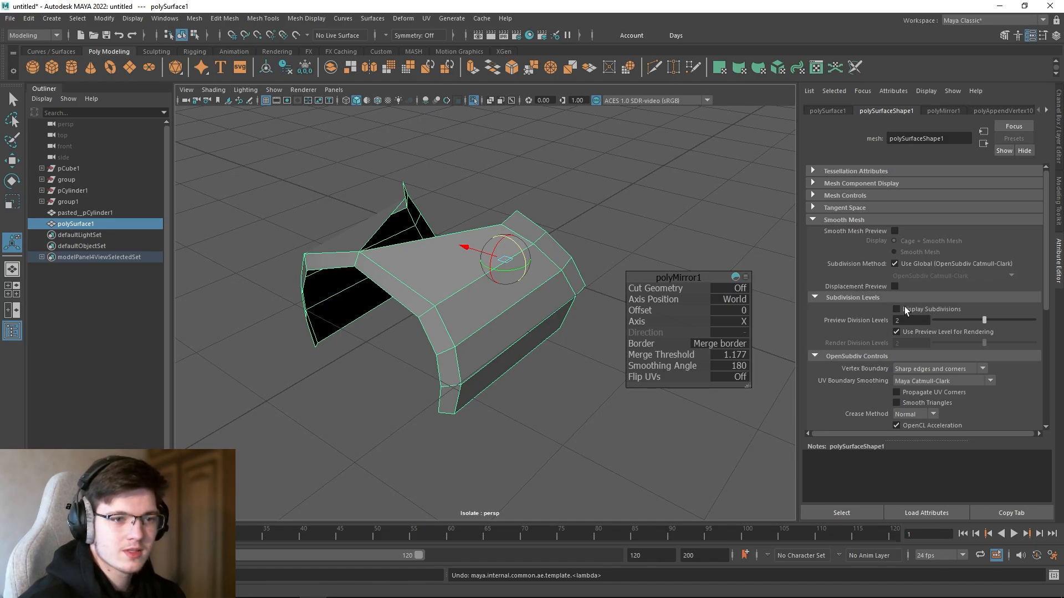
click(960, 371)
click(938, 378)
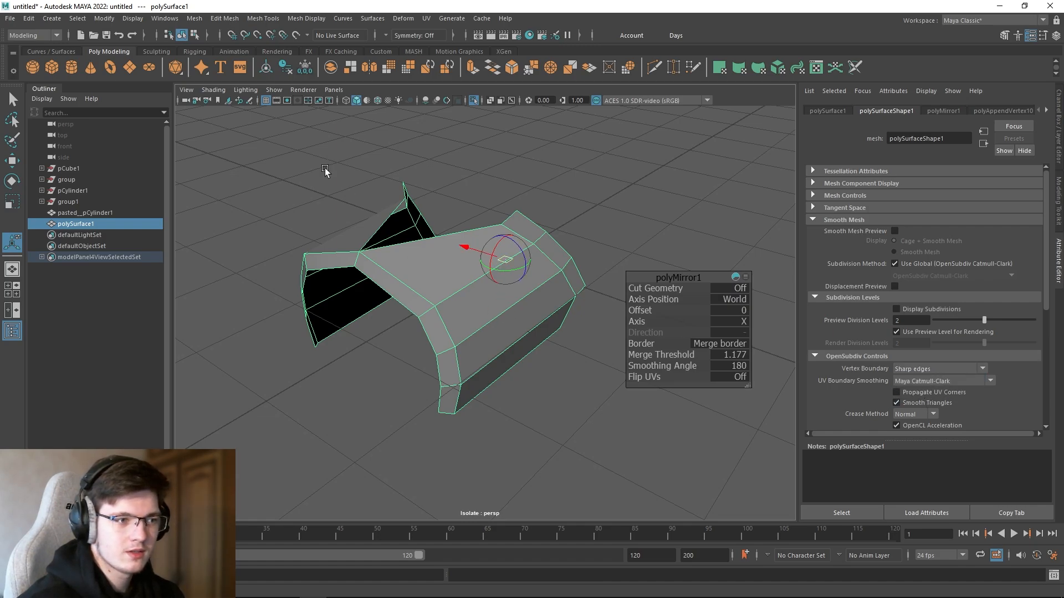
click(746, 275)
click(616, 213)
click(523, 273)
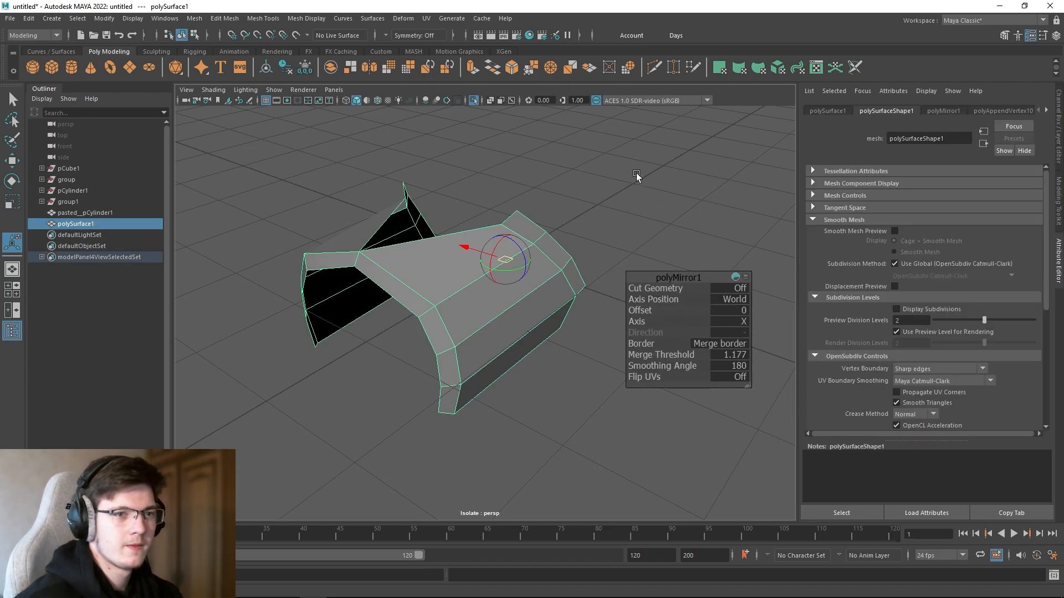
click(193, 18)
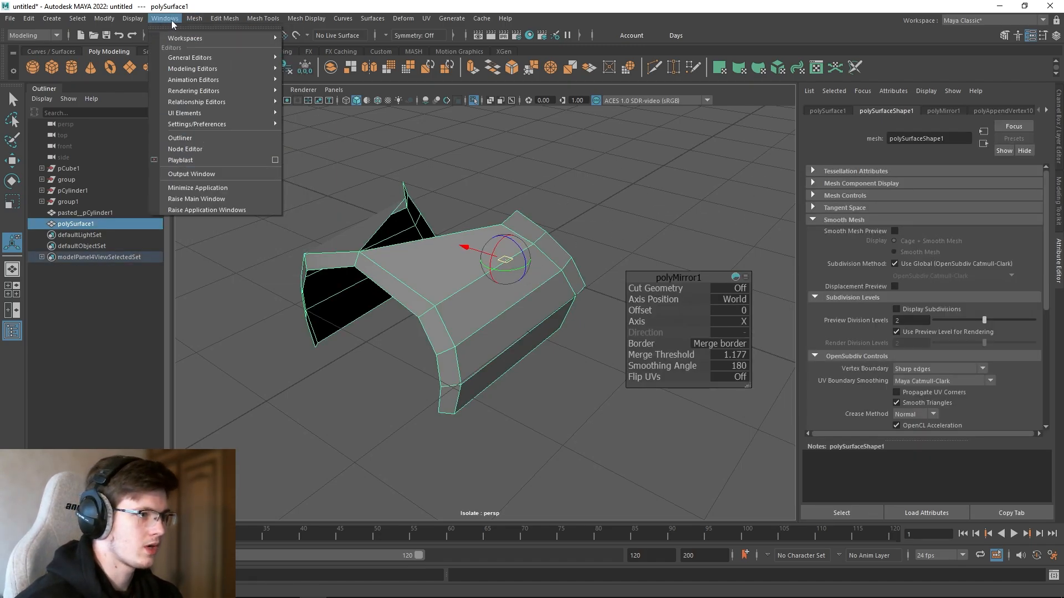
click(297, 187)
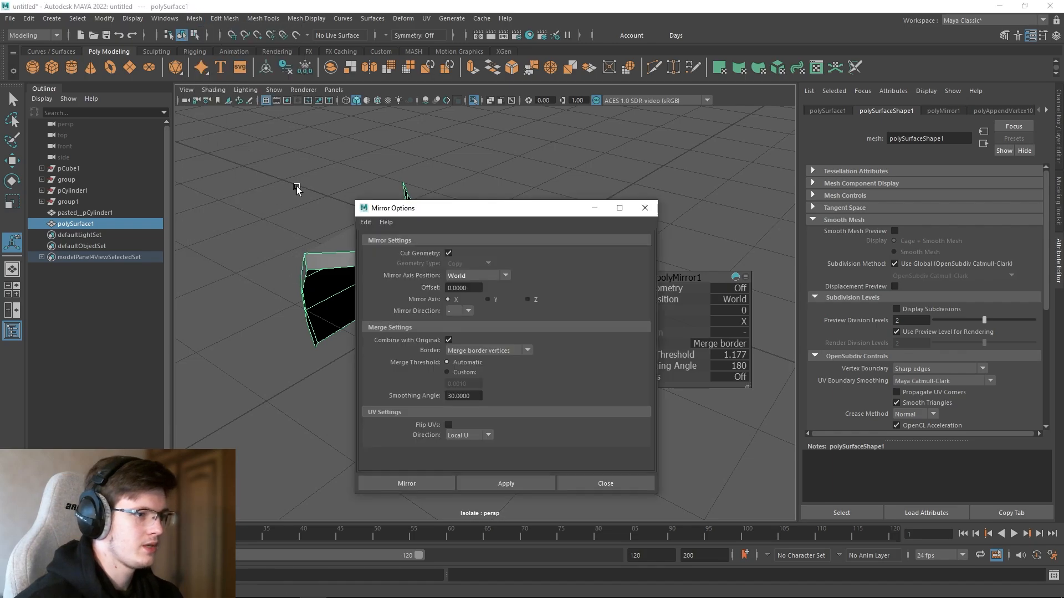
click(645, 207)
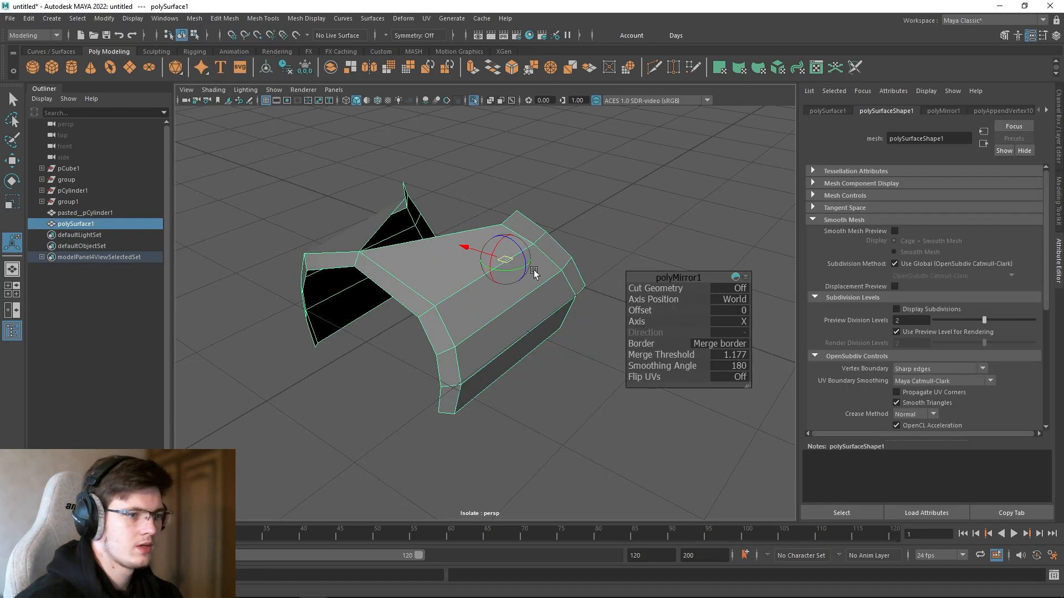
Step: Set the mirrored patch's Vertex Boundary to Sharp edges and corners, review its remaining shape settings and deselect it
scroll(929, 369, down, 2)
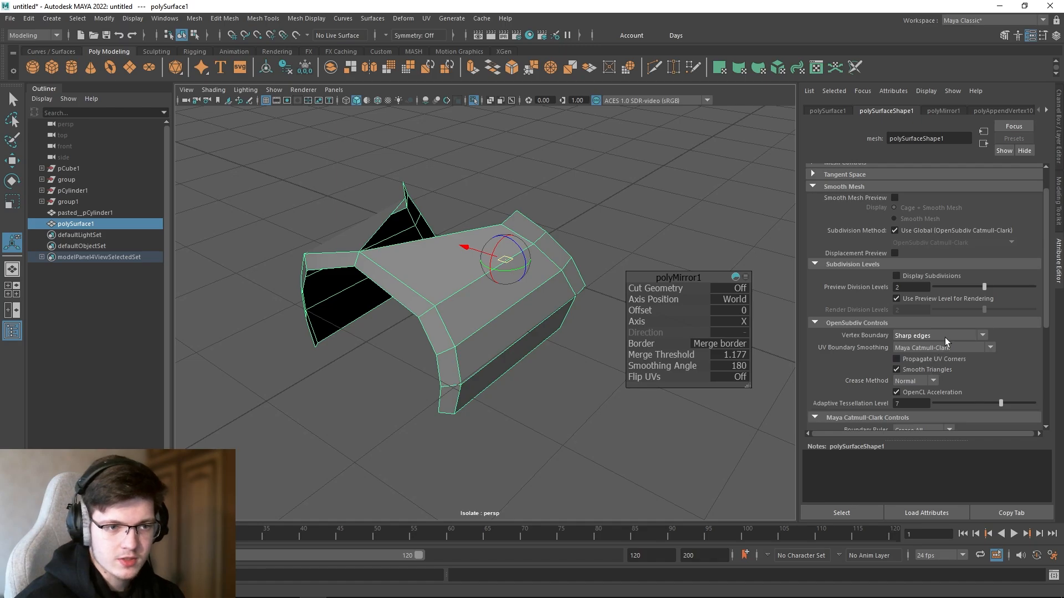
click(946, 338)
click(927, 336)
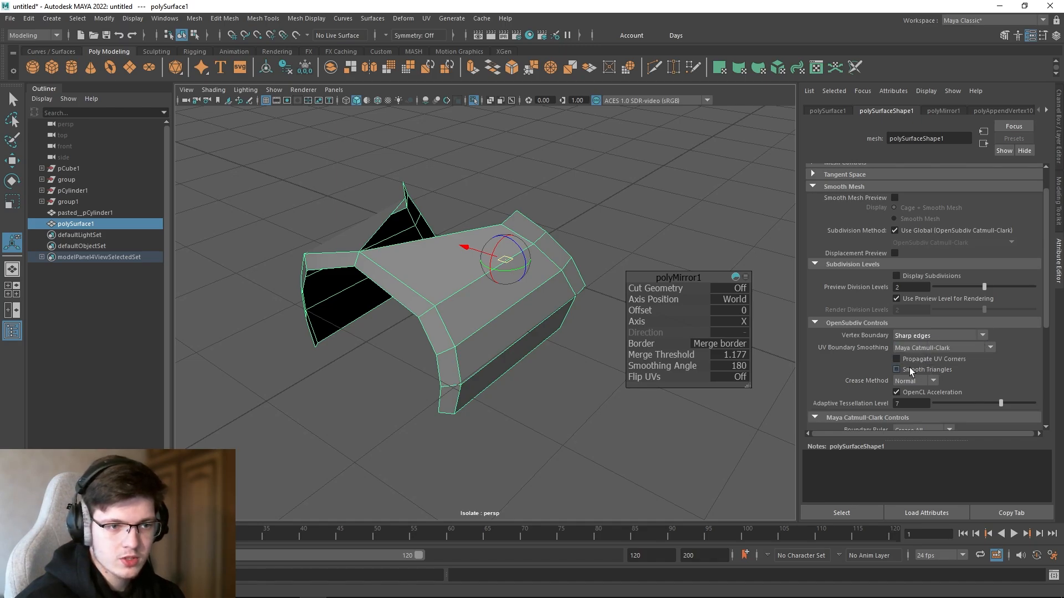
click(919, 339)
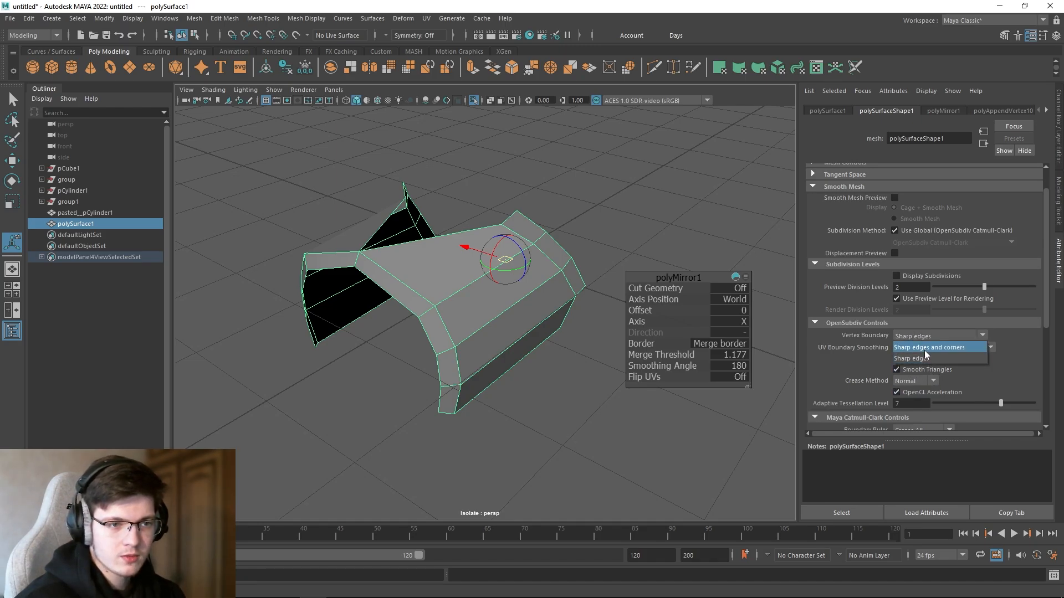
click(925, 349)
scroll(922, 341, down, 4)
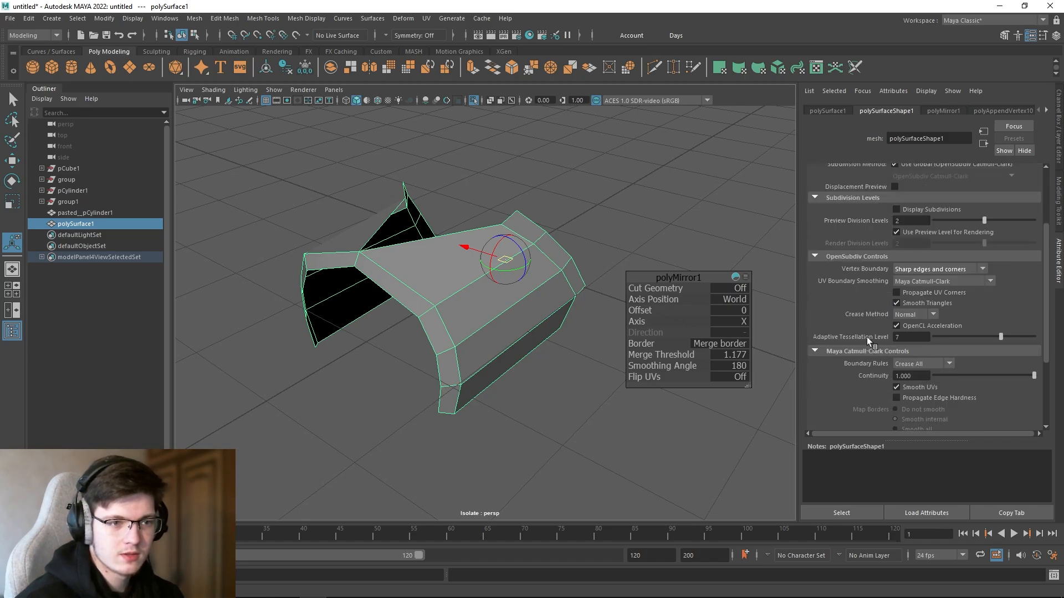
scroll(867, 337, down, 2)
scroll(919, 356, down, 5)
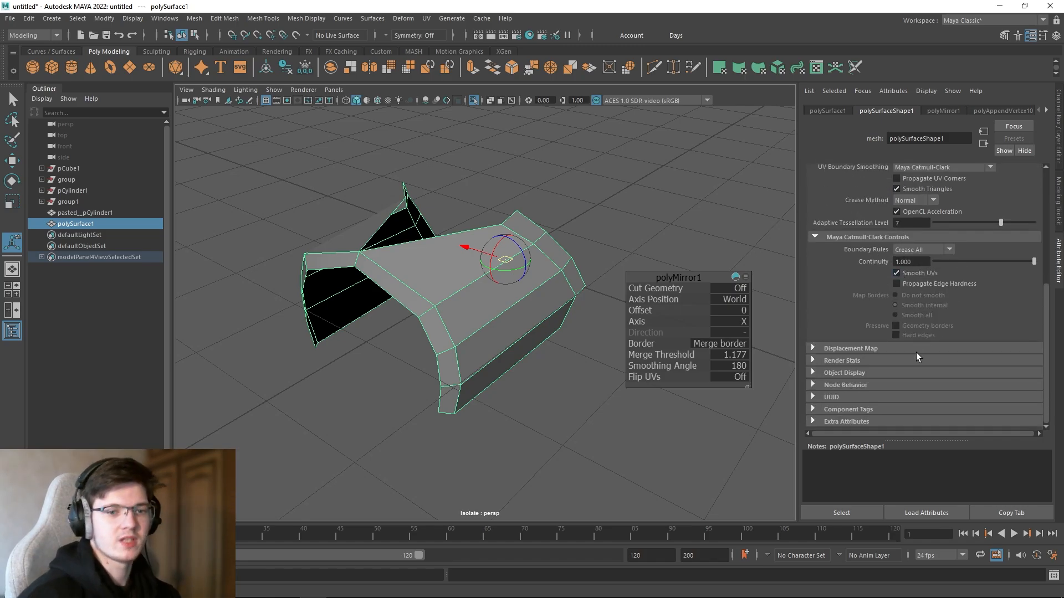
click(620, 387)
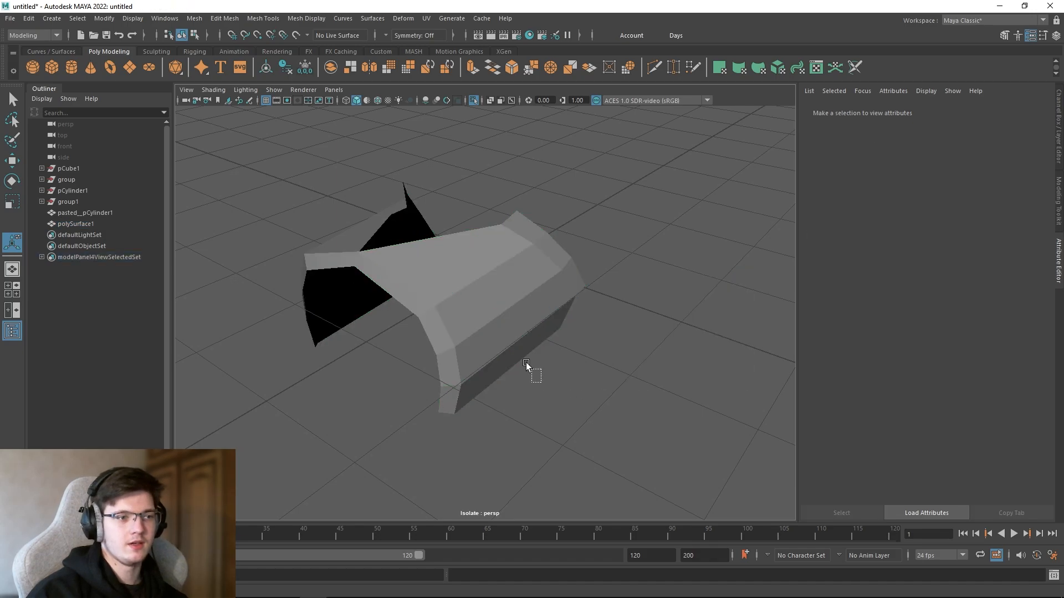